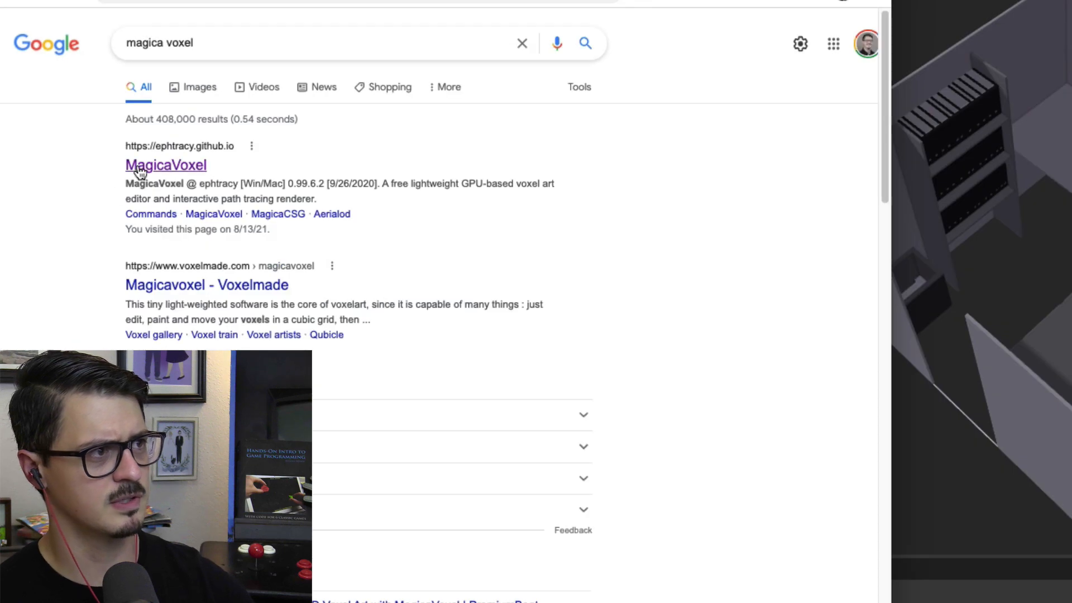
Open the MagicaVoxel site from the search results and browse its gallery of sample renders
click(138, 165)
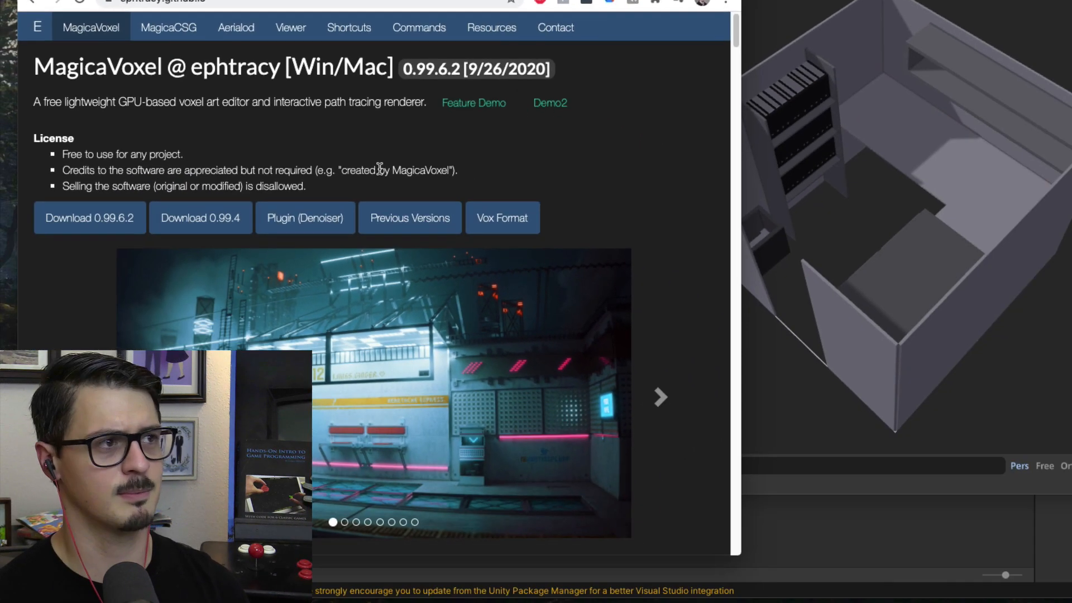
scroll(374, 171, down, 6)
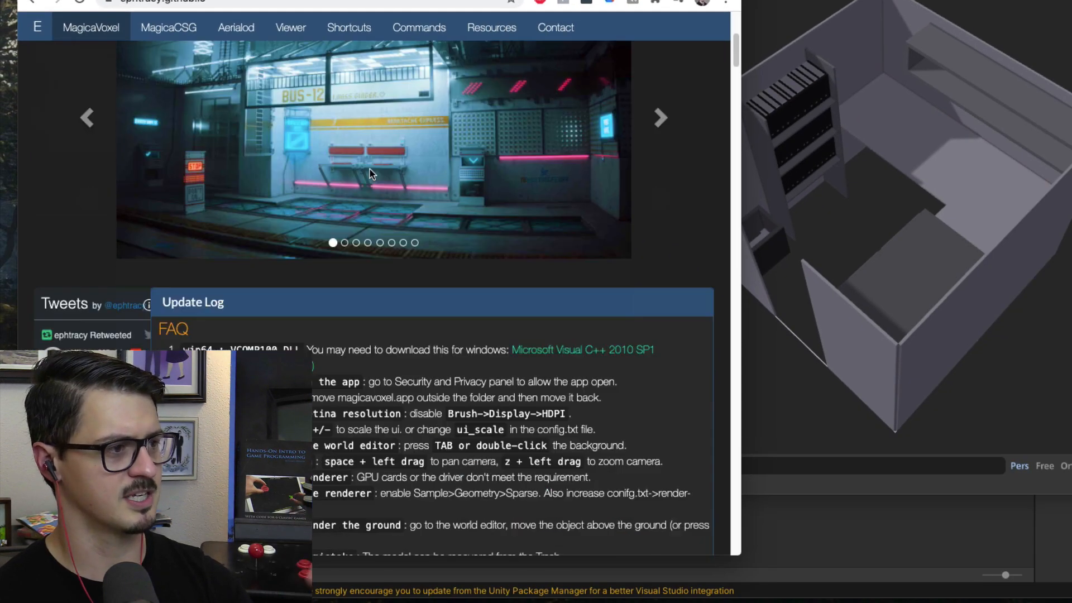
scroll(380, 171, up, 3)
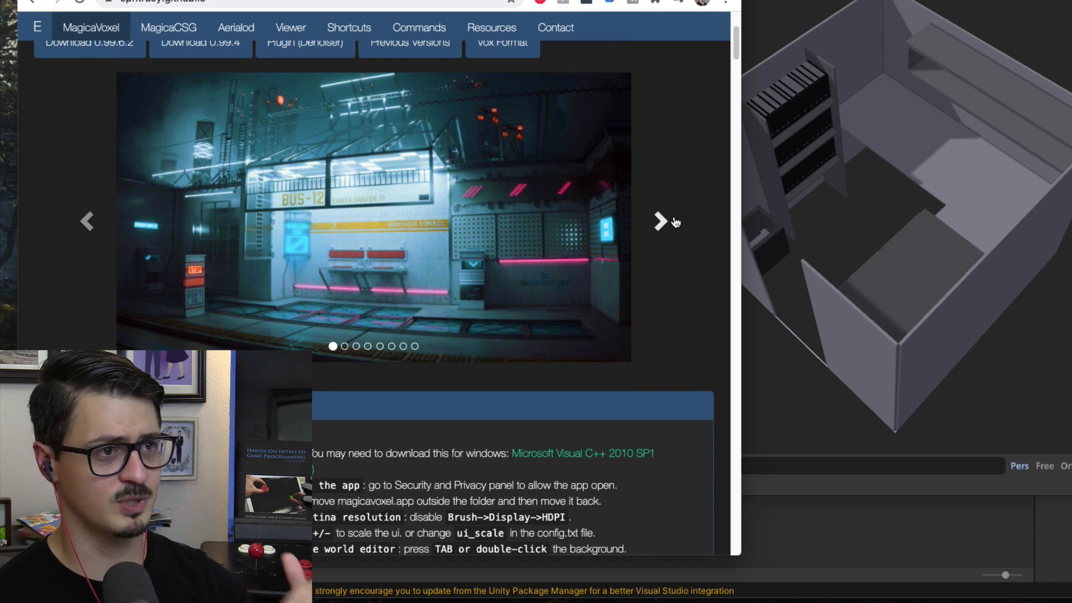
click(663, 222)
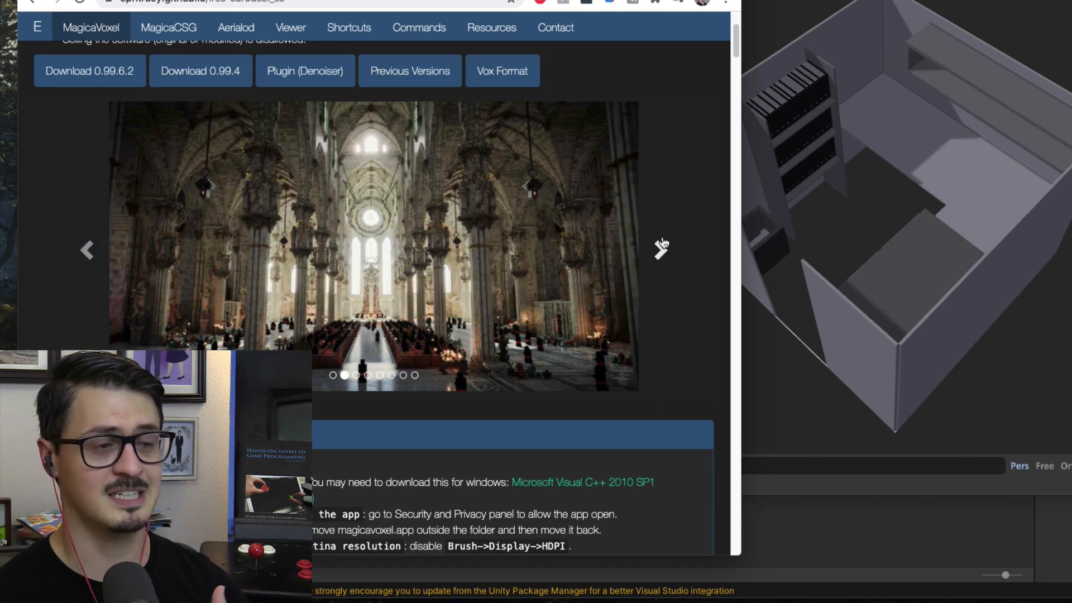
click(660, 249)
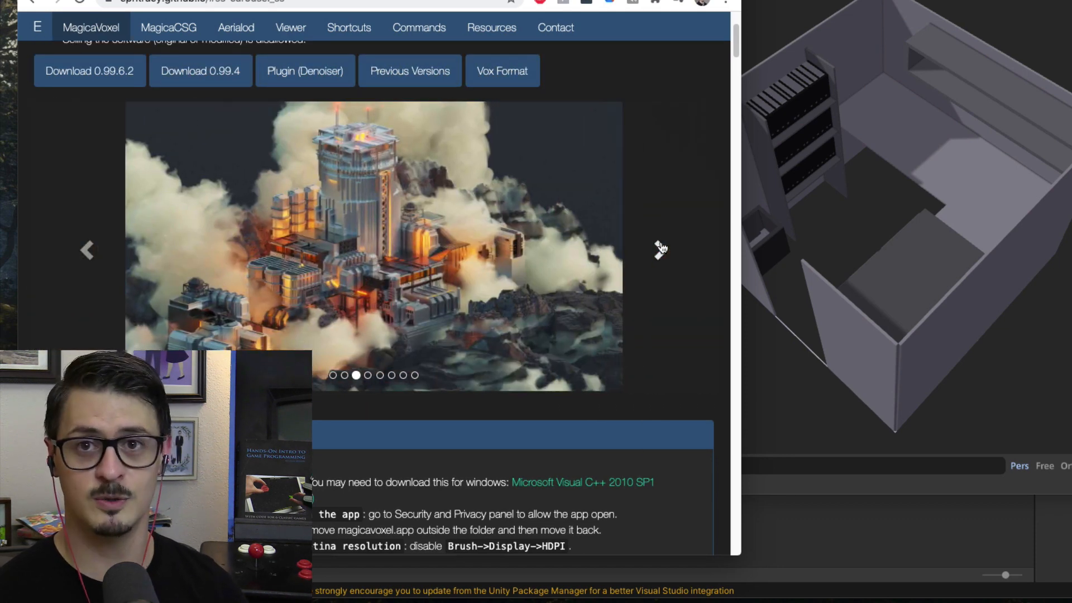
click(661, 248)
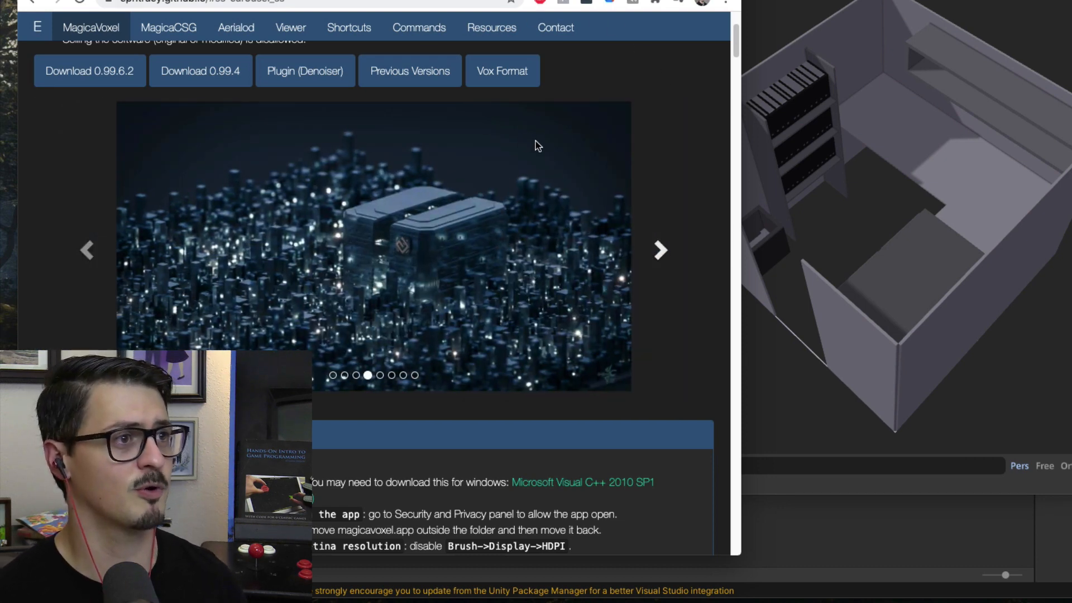
scroll(724, 65, up, 3)
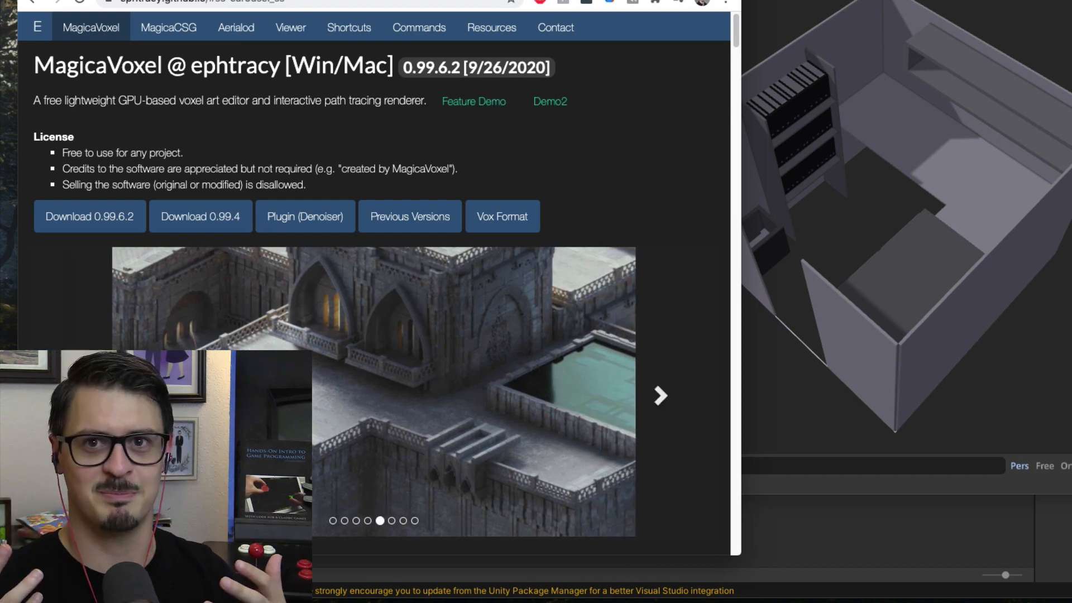
Switch to MagicaVoxel and view the cubicle-1 model from its doorway side
click(543, 12)
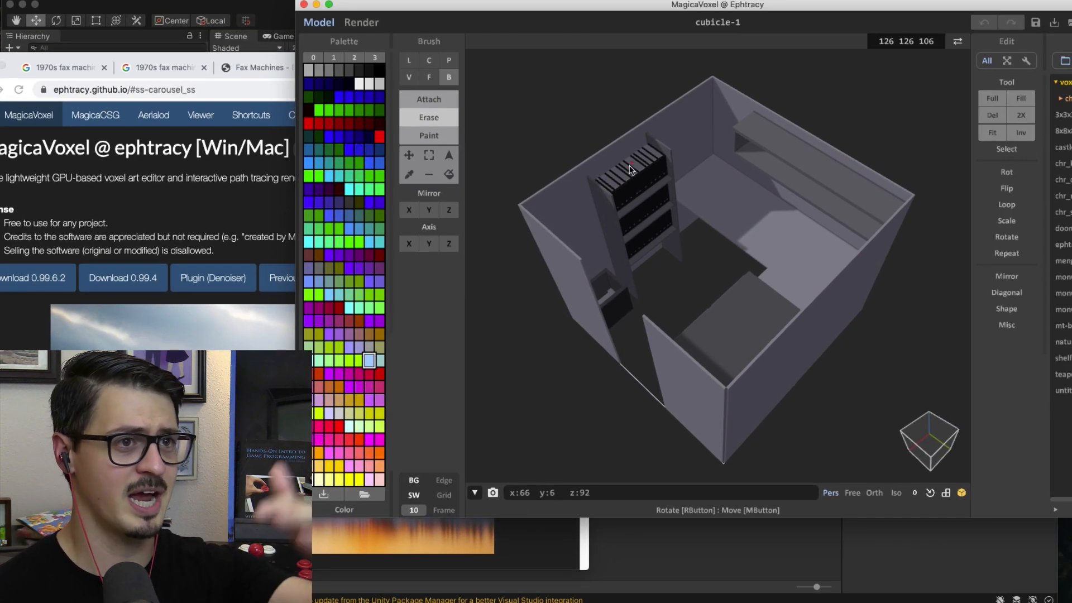
right_drag(739, 232, 723, 276)
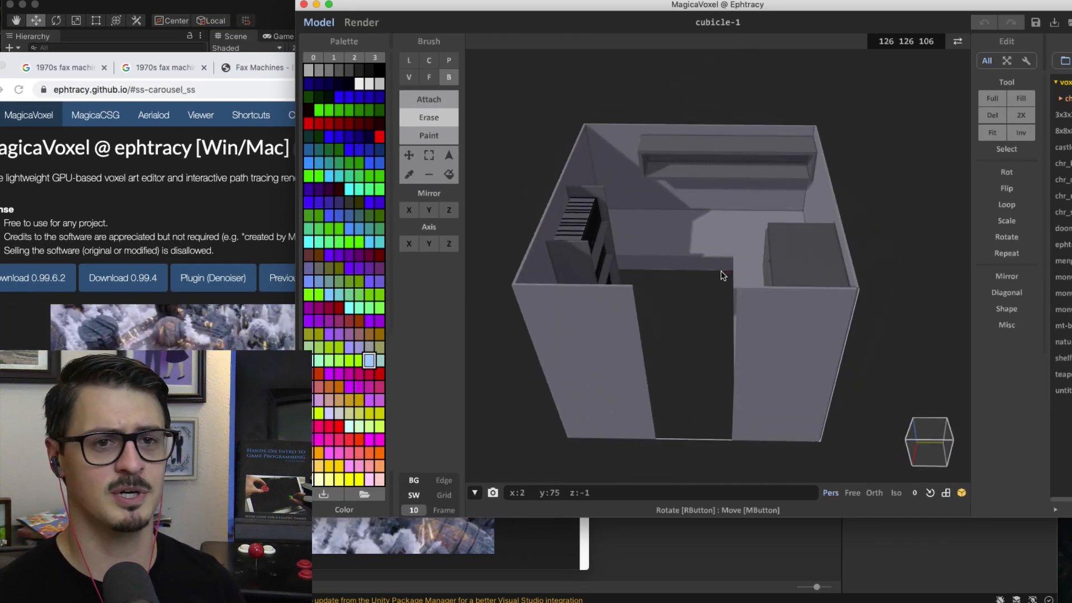
Switch to Unity, run the ArcticFoxtrot_Testscene game and walk the player through the red door
click(251, 17)
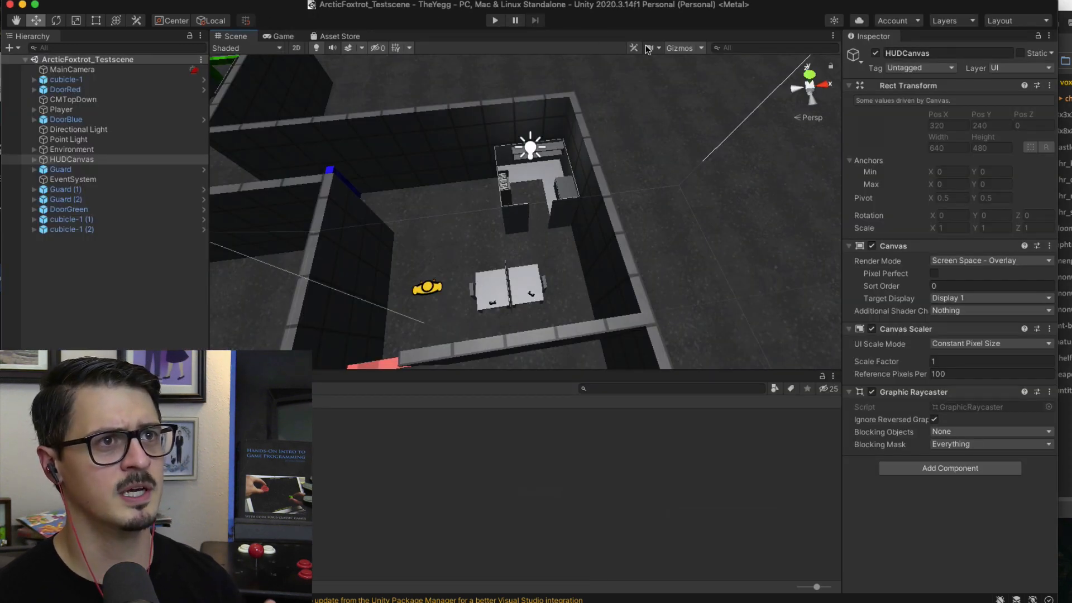
click(497, 20)
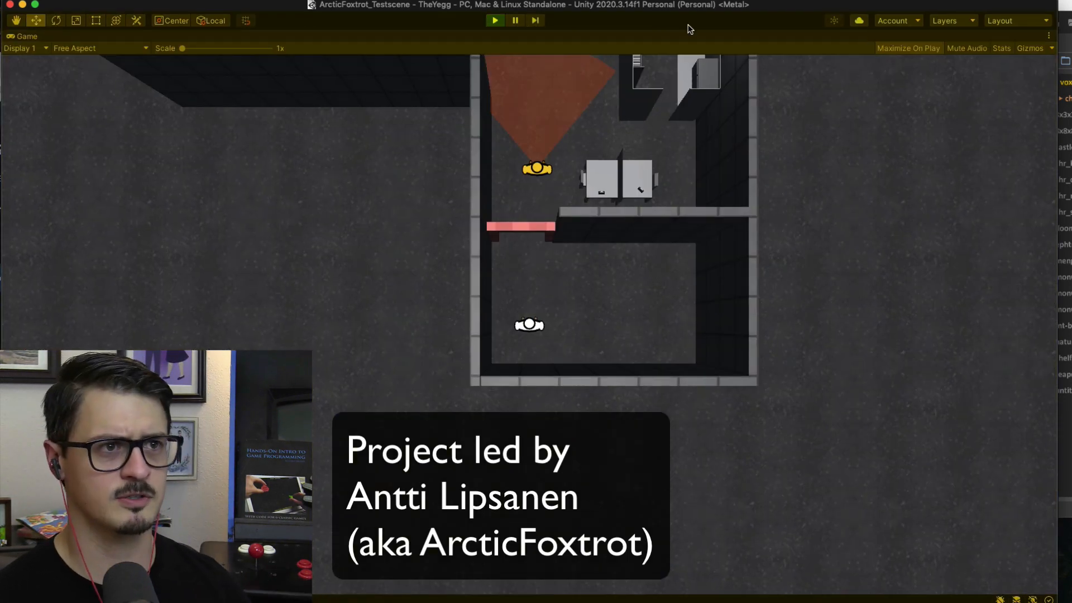
key(w)
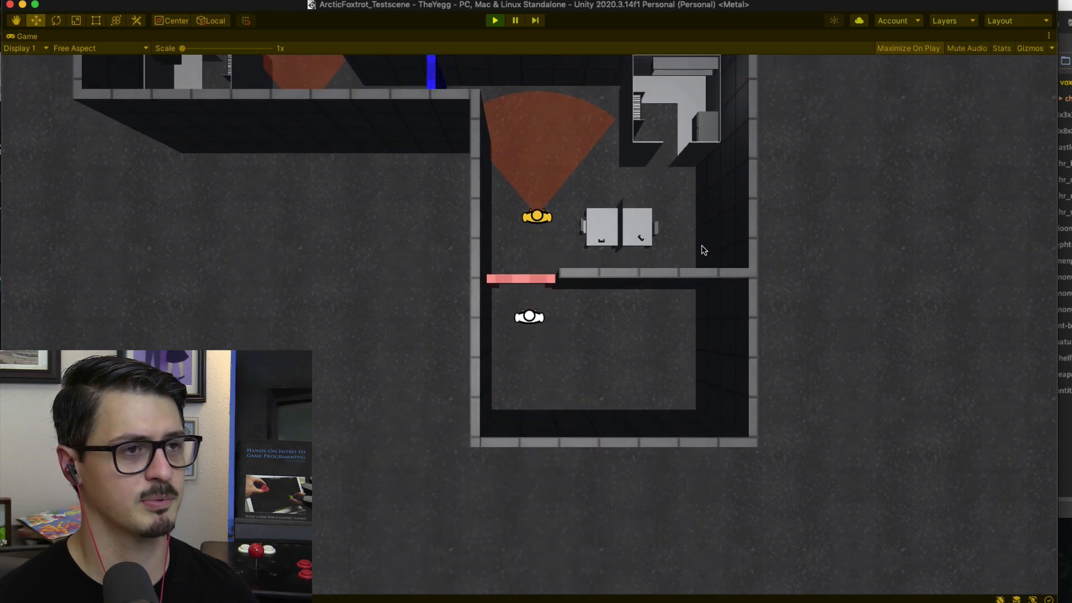
key(d)
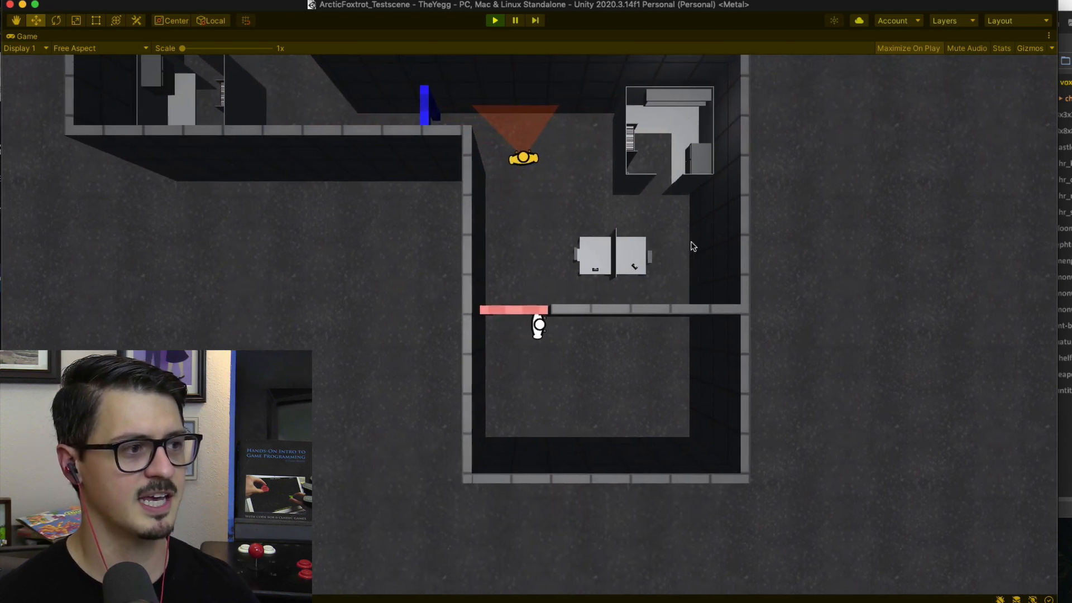
key(a)
key(w)
key(w)
key(d)
key(s)
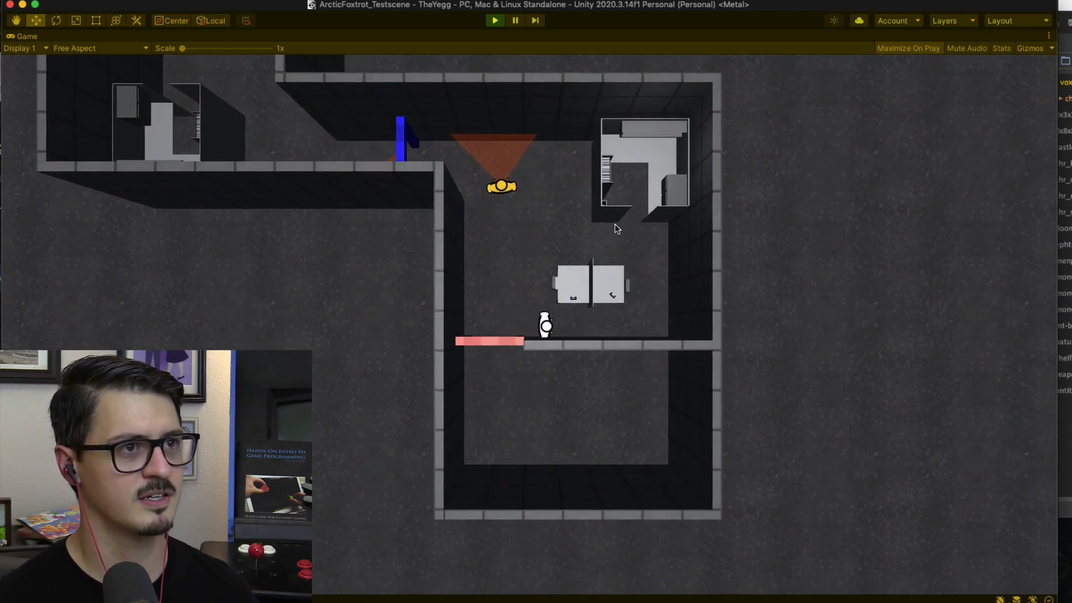
Walk the player around the desks and up to the cubicle while avoiding the guard
key(w)
key(s)
key(a)
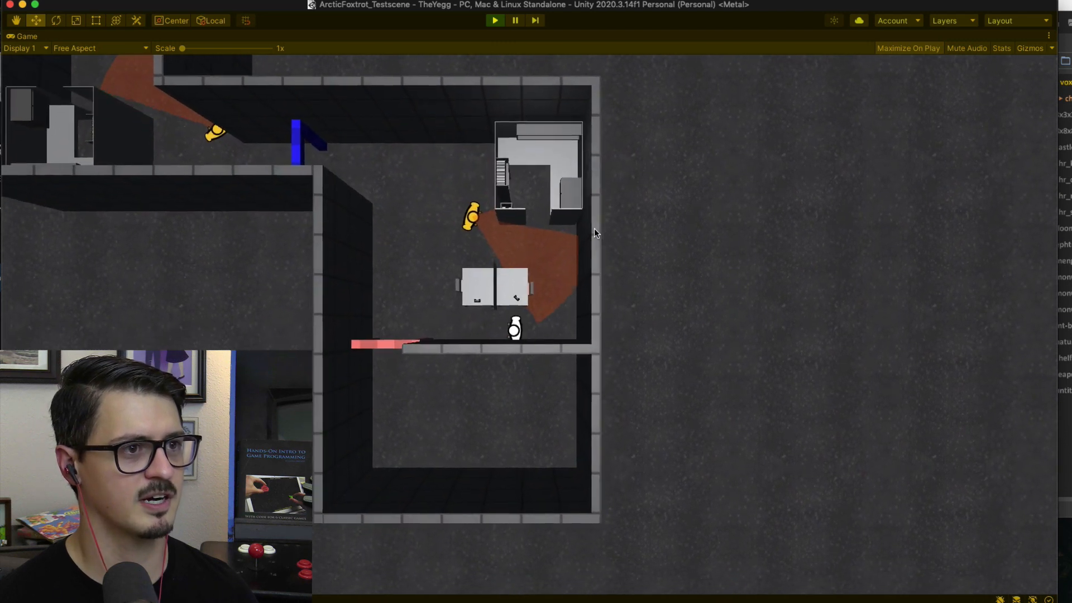
key(w)
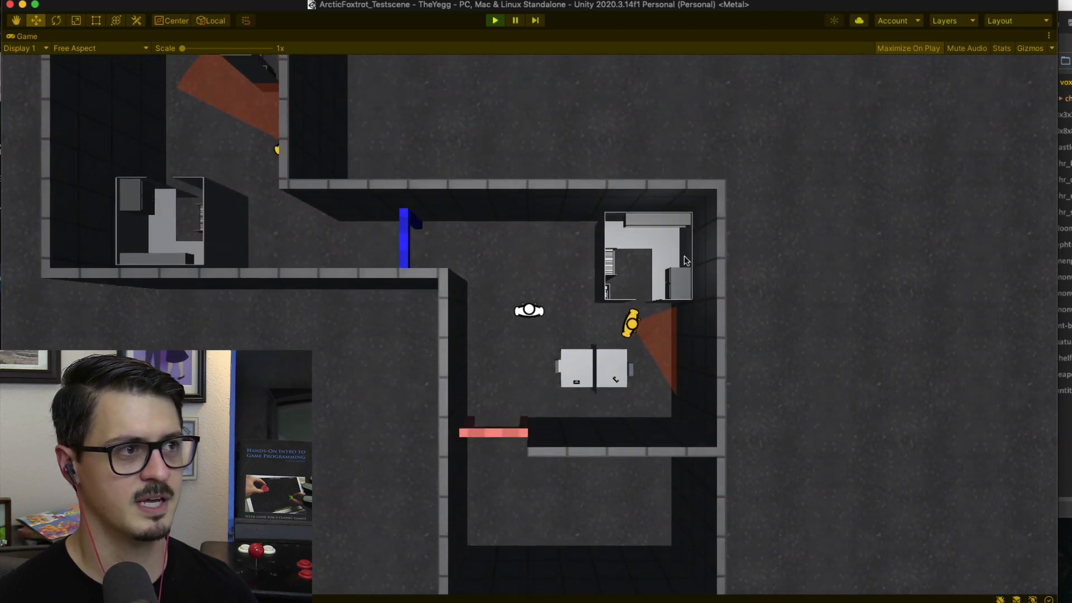
key(a)
key(a)
key(s)
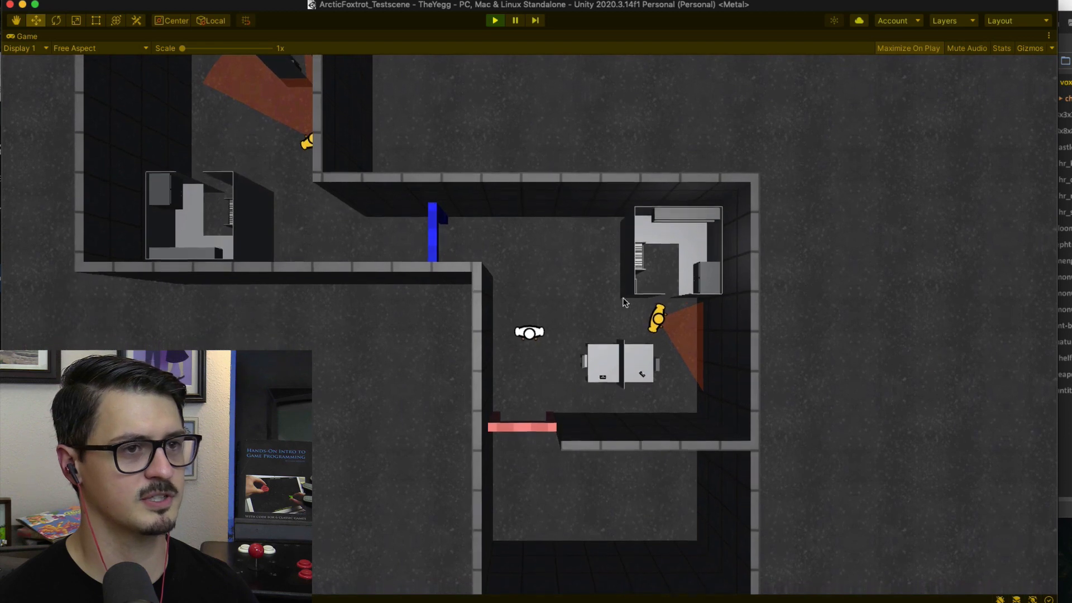
key(d)
key(s)
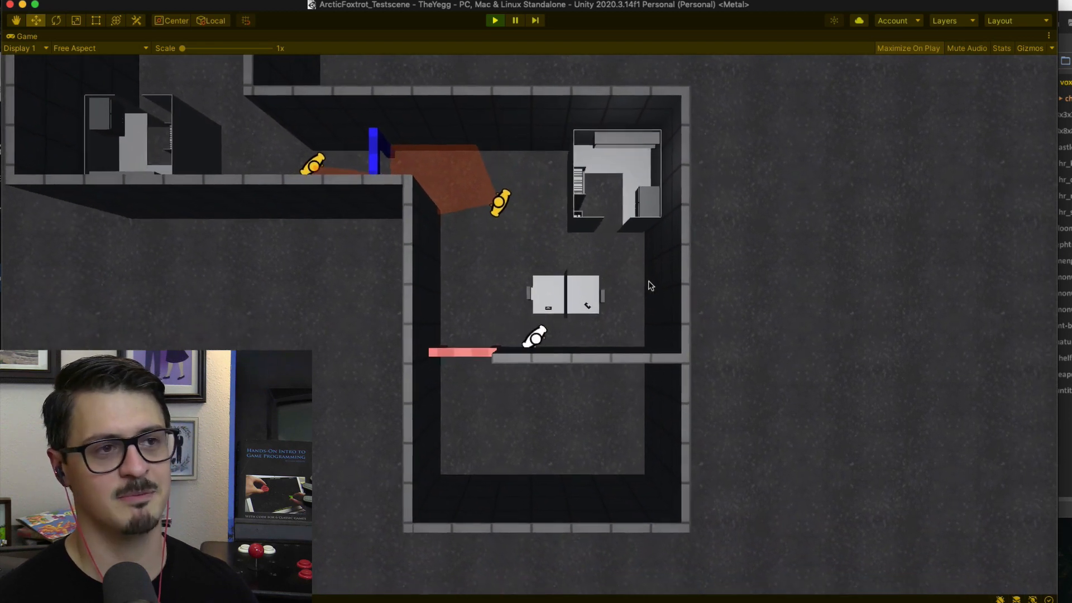
key(w)
key(a)
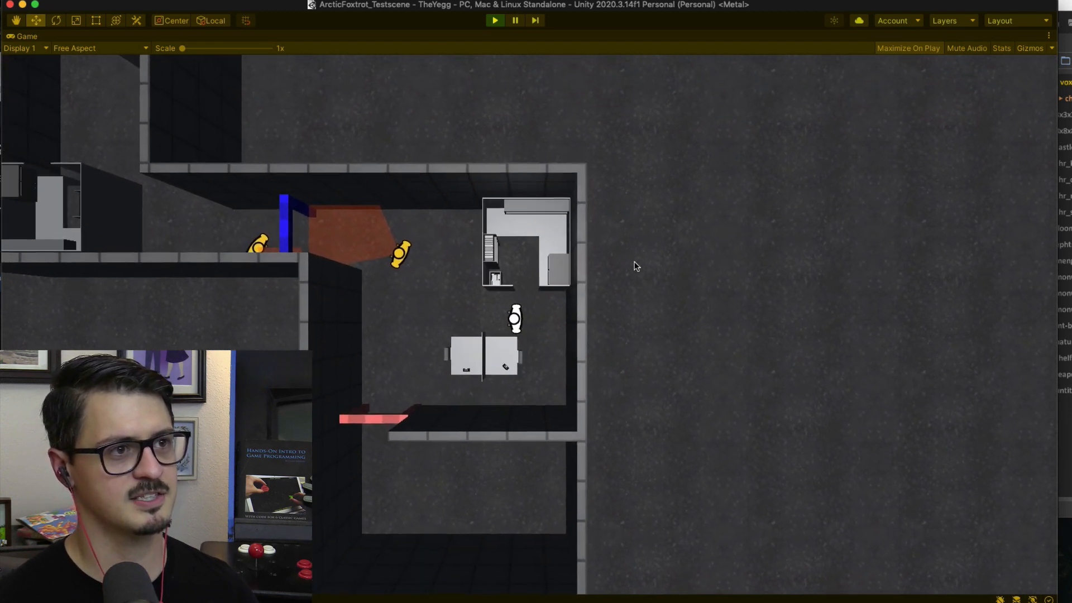
Walk the player back through the red door into the starting room and stop the game
key(a)
key(s)
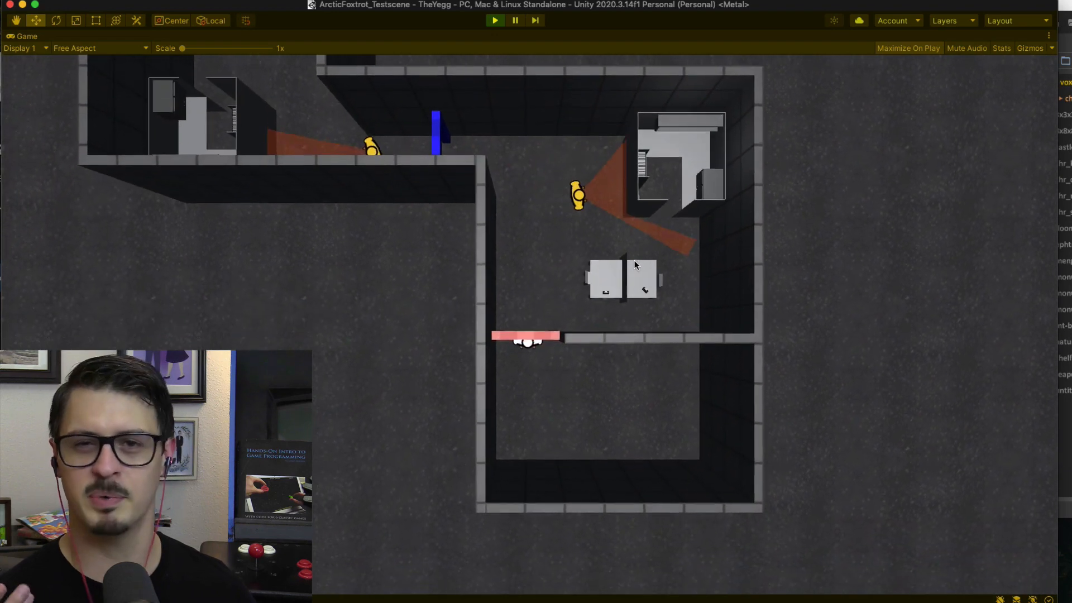
key(d)
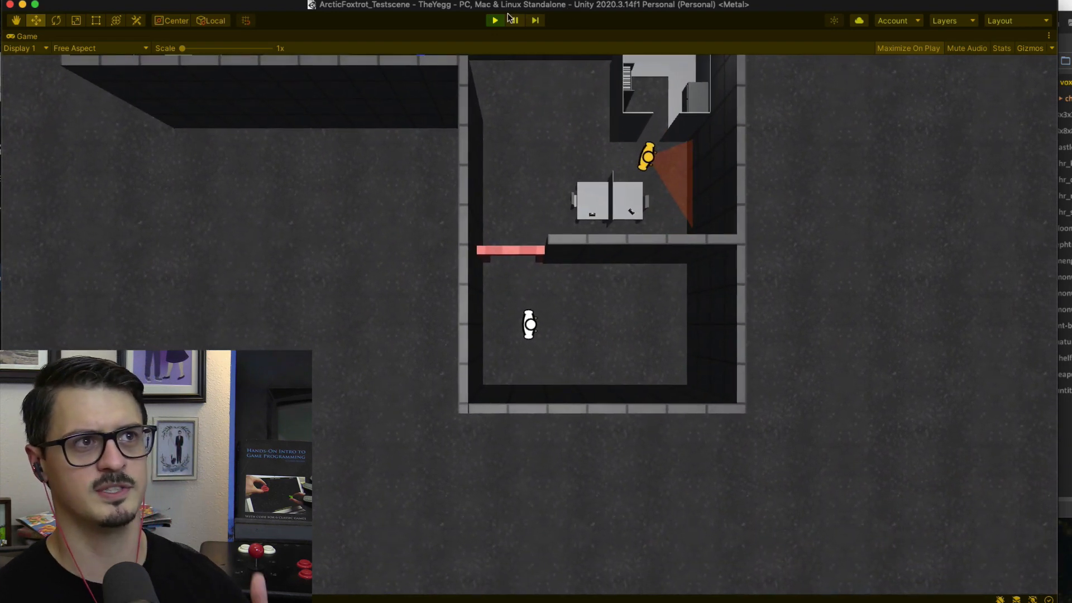
click(497, 21)
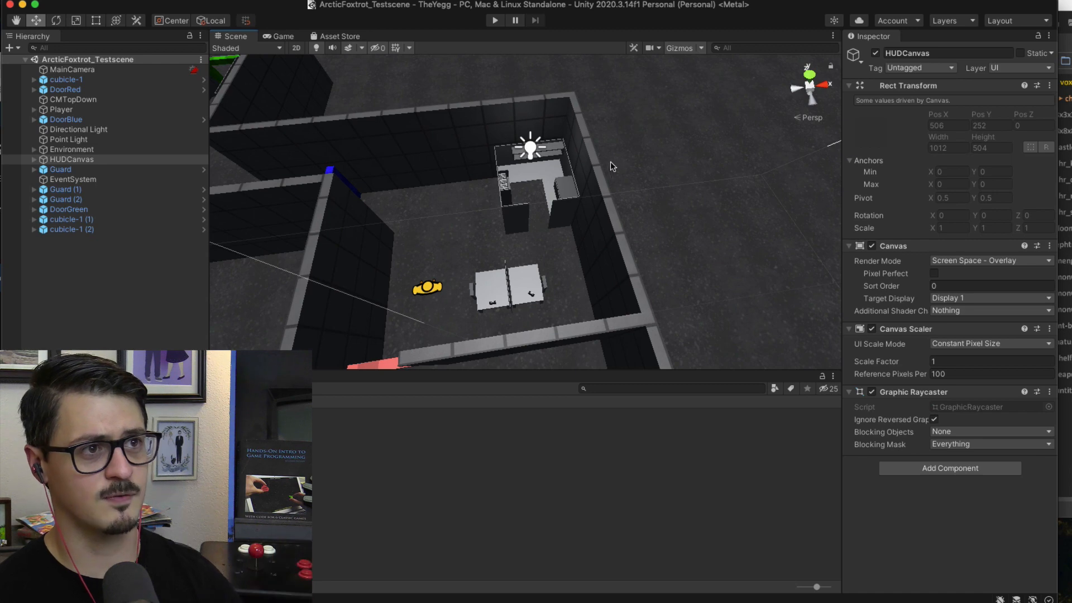
Select the cubicle-1 object in the scene and examine it up close and within its room
scroll(531, 167, up, 5)
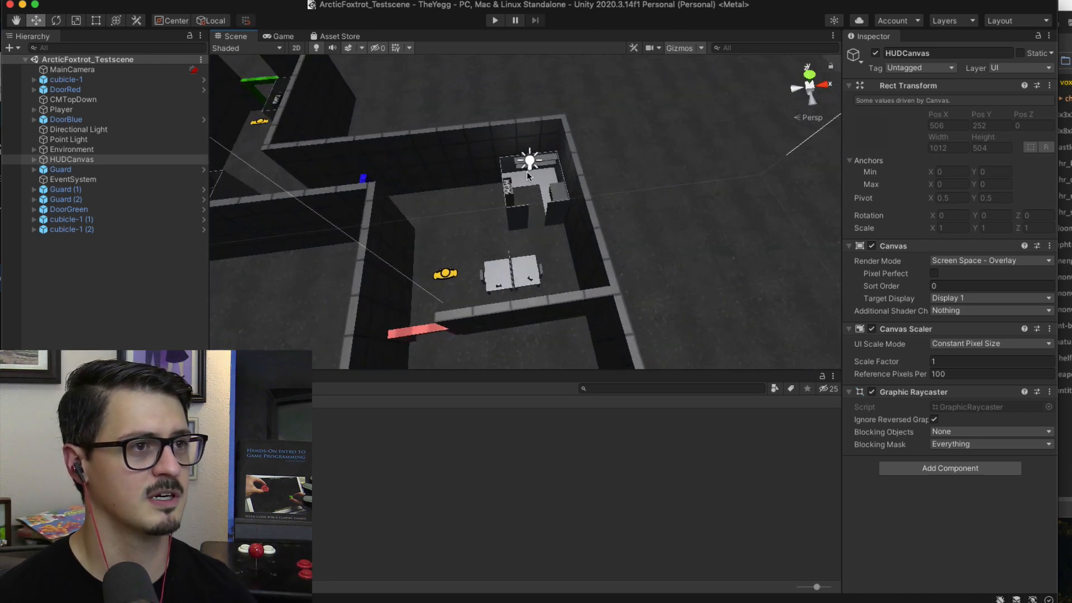
click(527, 226)
key(f)
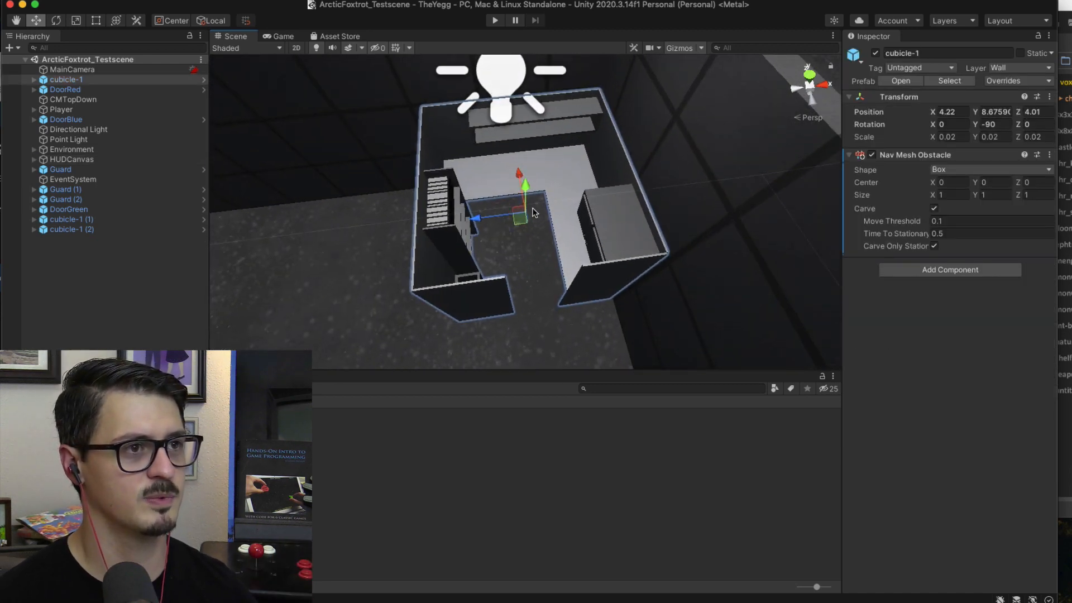
scroll(524, 213, down, 5)
mouse_move(524, 213)
alt+mouse_down()
mouse_move(439, 211)
mouse_move(645, 202)
mouse_move(525, 234)
alt+mouse_up()
scroll(524, 235, down, 5)
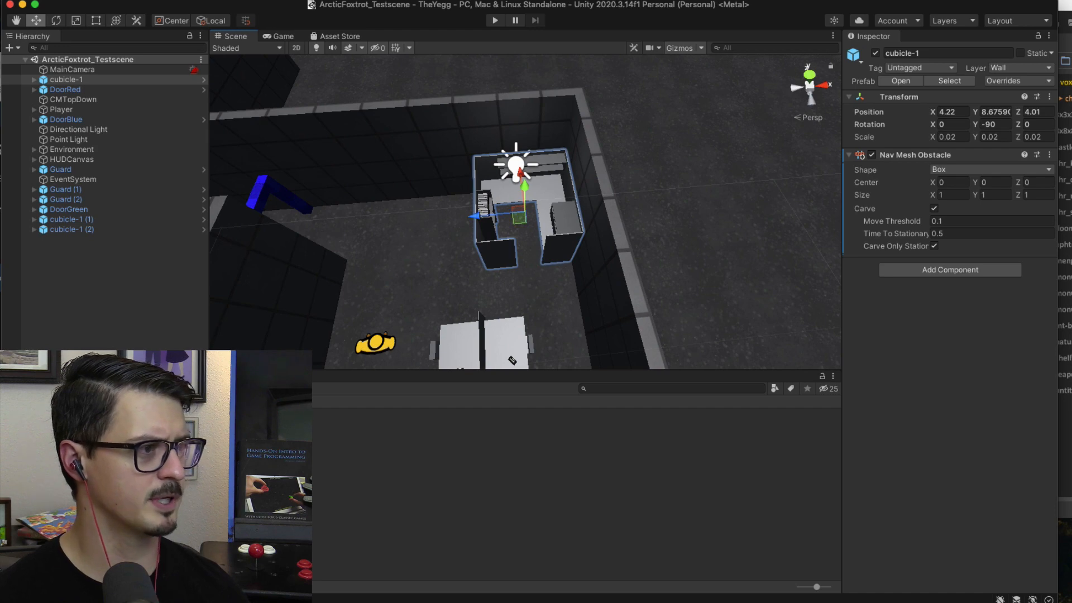
Switch to MagicaVoxel and bring up the OBJ export of the cubicle-1 model, leaving without saving
click(1065, 458)
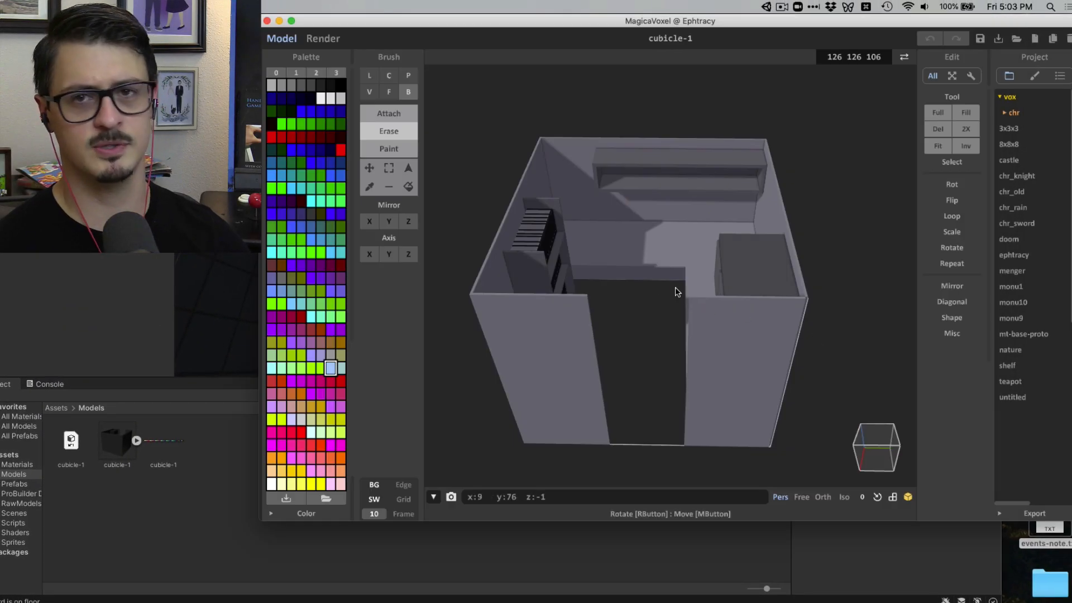
mouse_move(676, 292)
right_down()
mouse_move(665, 346)
mouse_move(696, 299)
mouse_move(540, 295)
mouse_move(560, 335)
mouse_move(675, 282)
mouse_move(654, 263)
mouse_move(581, 287)
mouse_move(657, 277)
mouse_move(686, 296)
right_up()
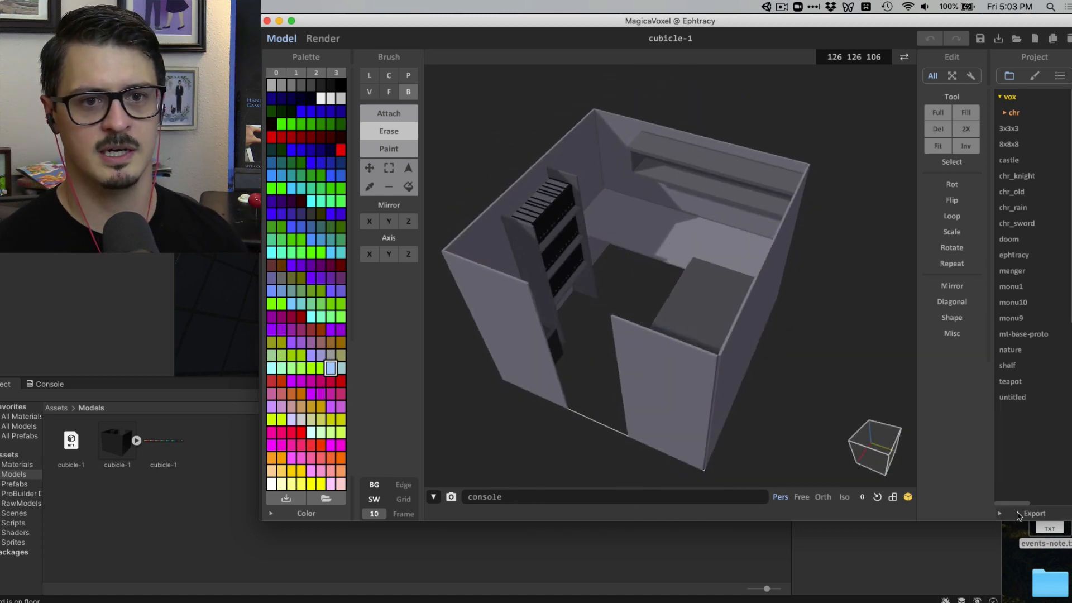
click(1016, 513)
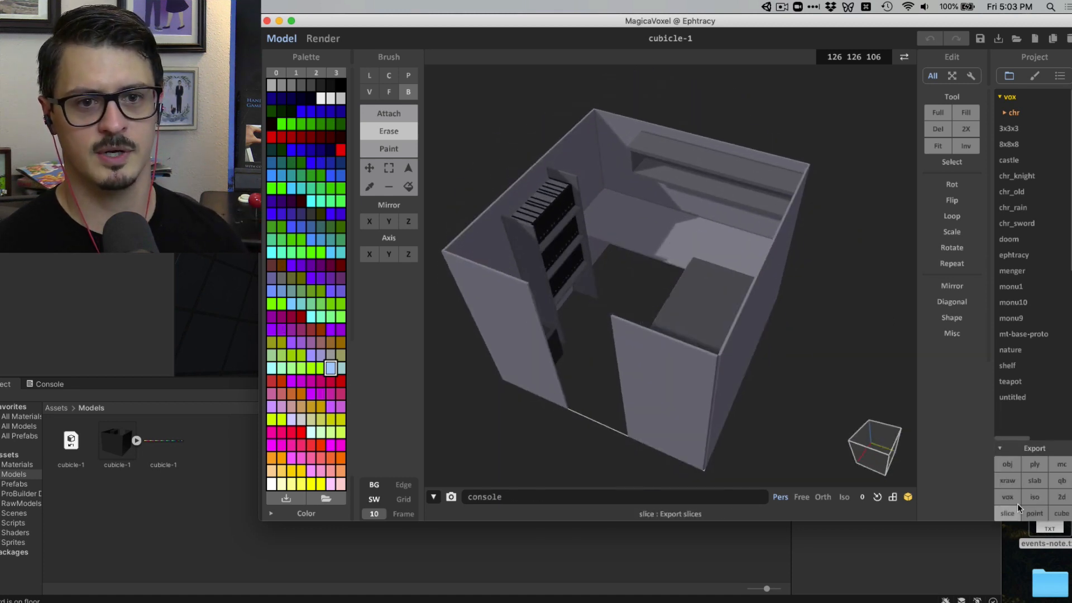
click(1008, 464)
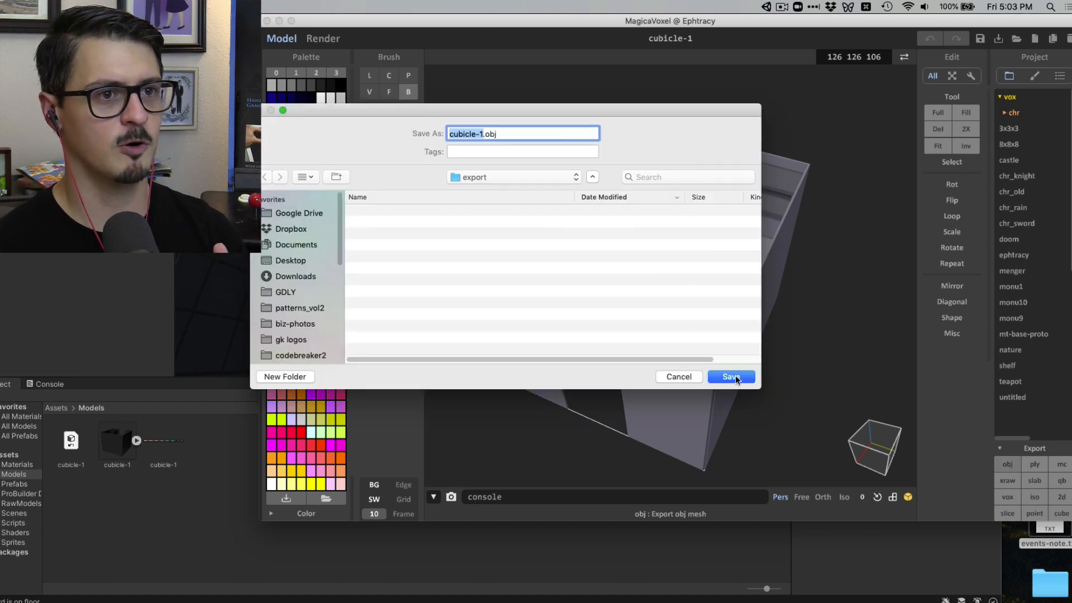
click(690, 378)
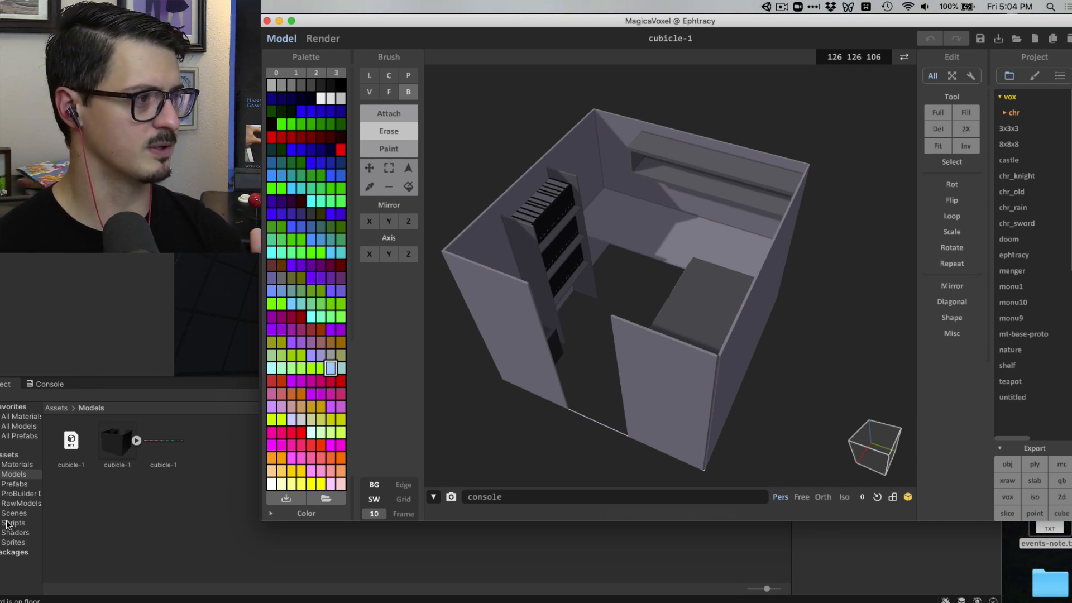
Switch to Unity and locate the source file cubicle-1.vox in the RawModels/MagicaVoxel folder
click(13, 504)
double_click(72, 443)
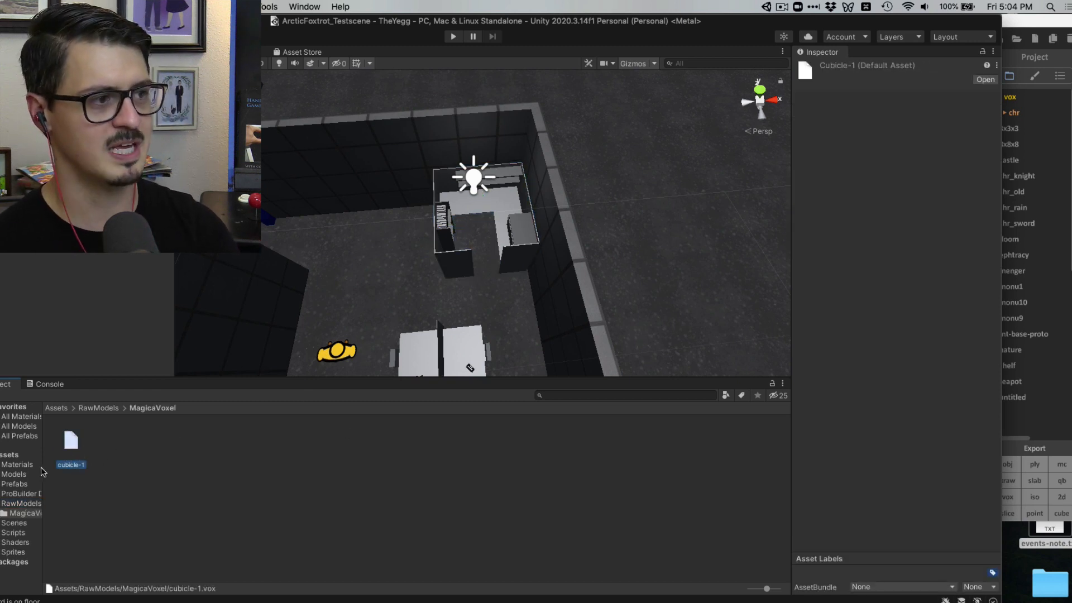
Place the cubicle-1 model from the Models folder into the scene and frame the new object
click(17, 474)
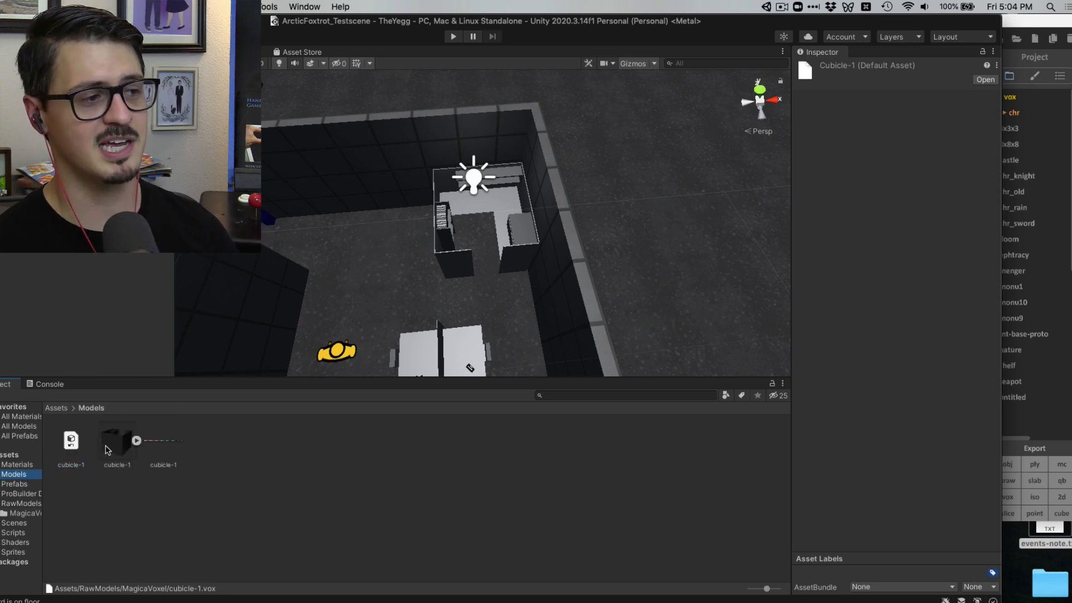
drag(415, 275, 414, 276)
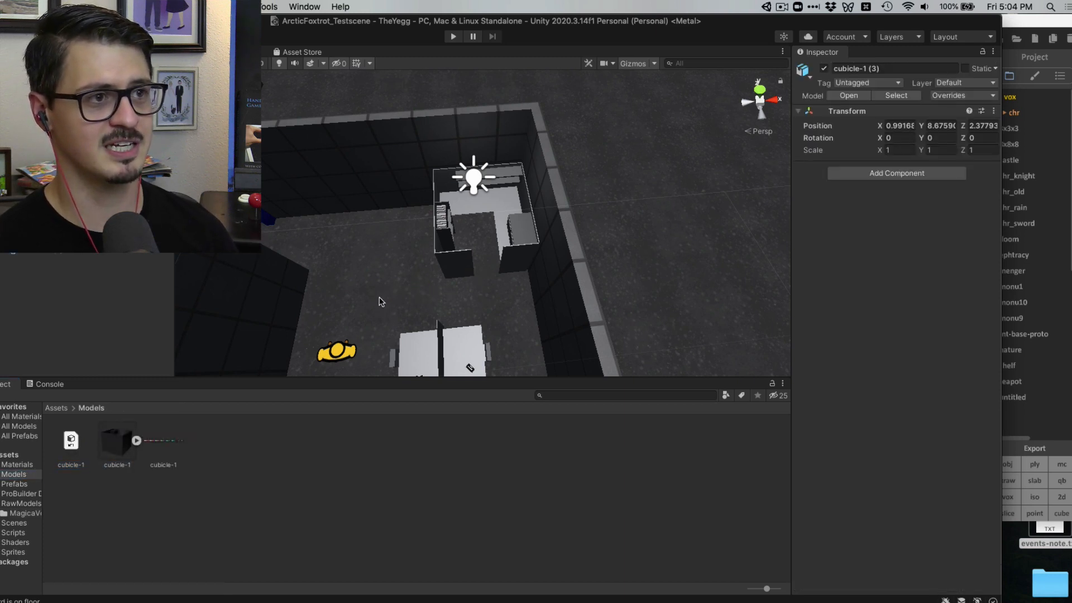
scroll(379, 298, down, 10)
key(f)
scroll(378, 284, down, 5)
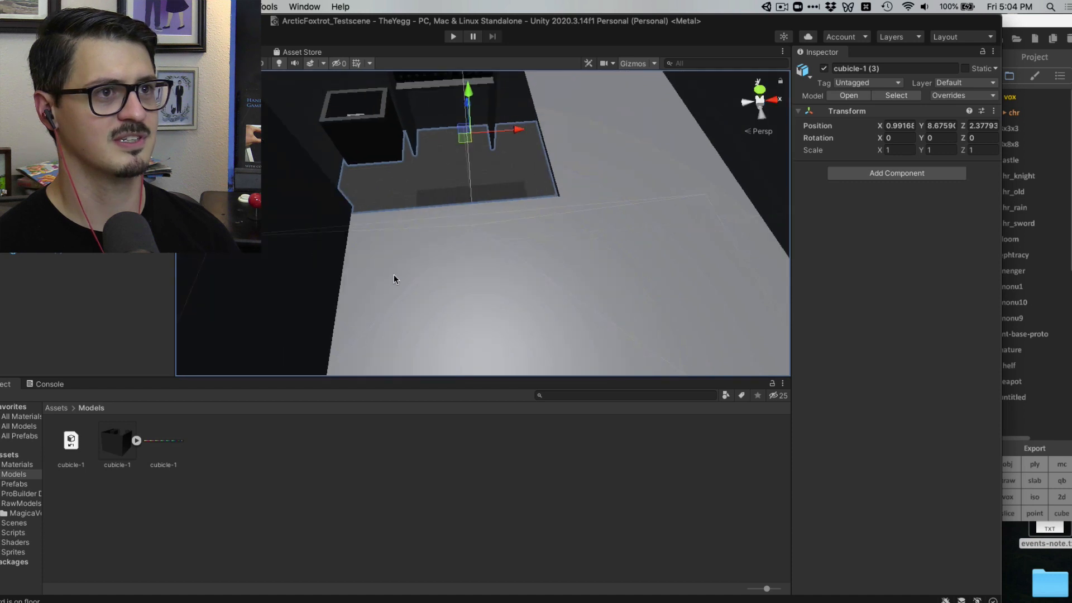
scroll(487, 217, down, 5)
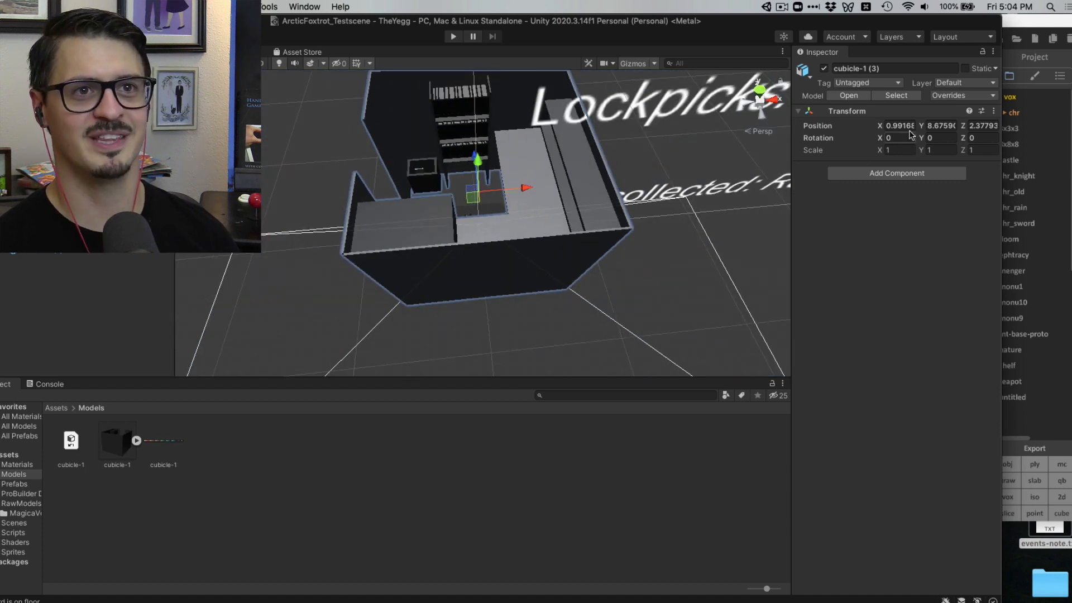
Set the new cubicle-1 object's scale to 0.02 on all three axes and view it within the room
text(0.2)
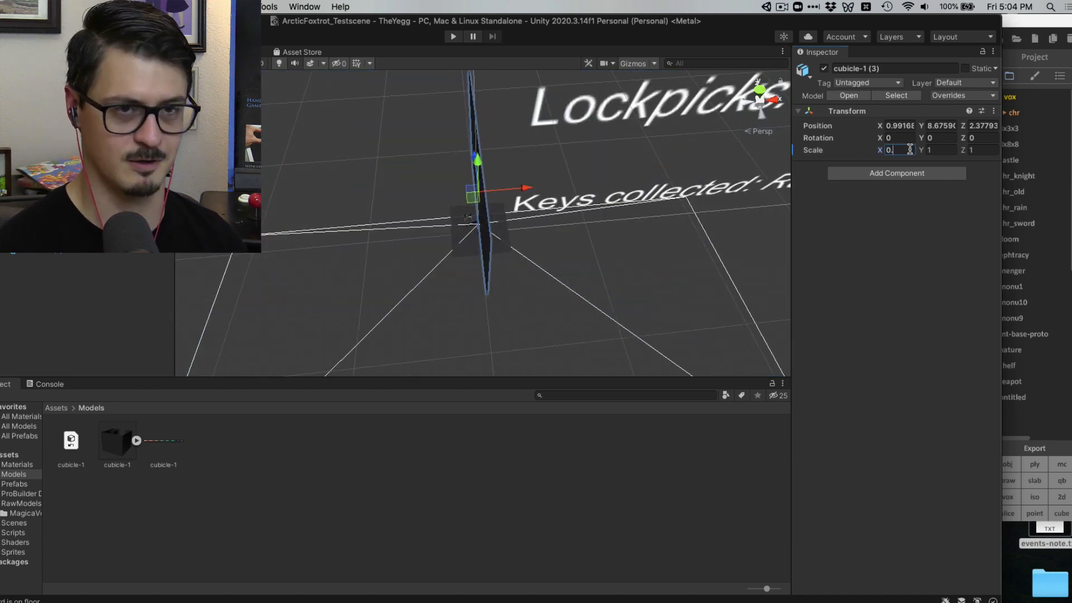
key(Tab)
text(0.2)
key(Tab)
text(0.2)
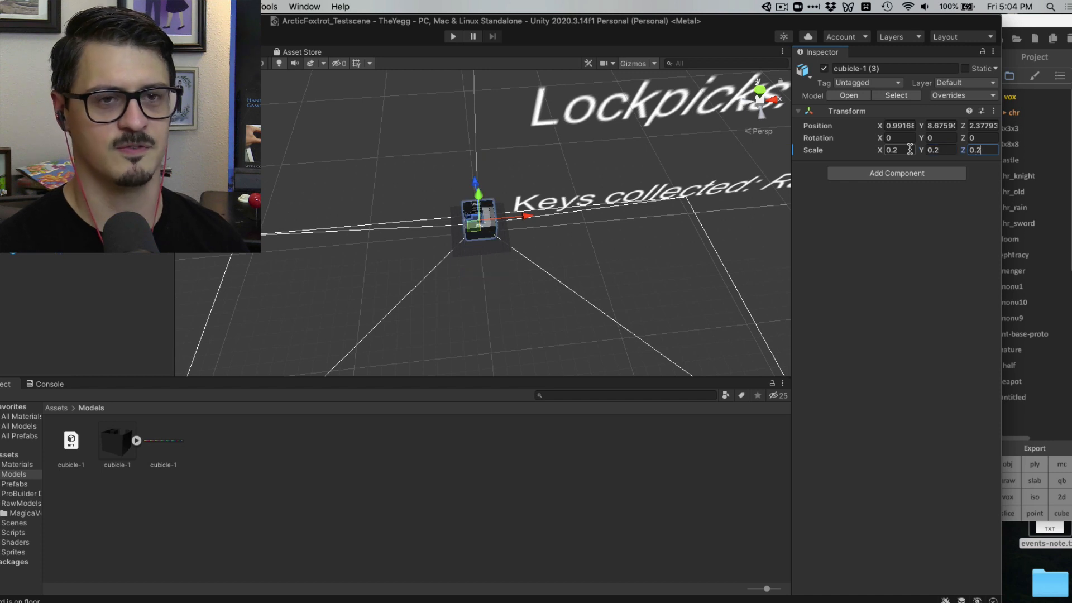
key(Left)
text(0)
text(0)
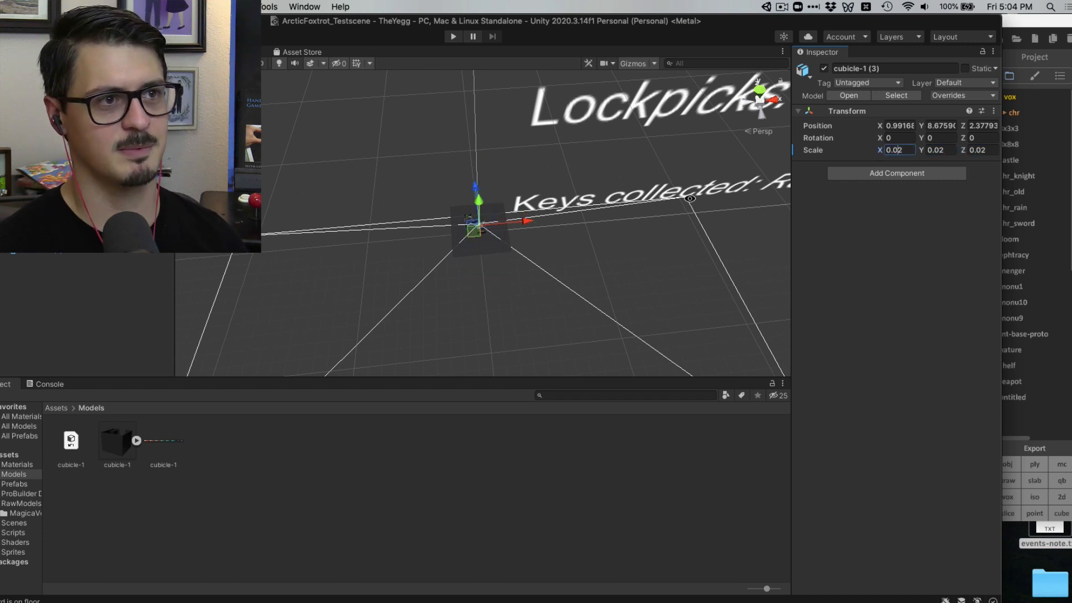
text(f)
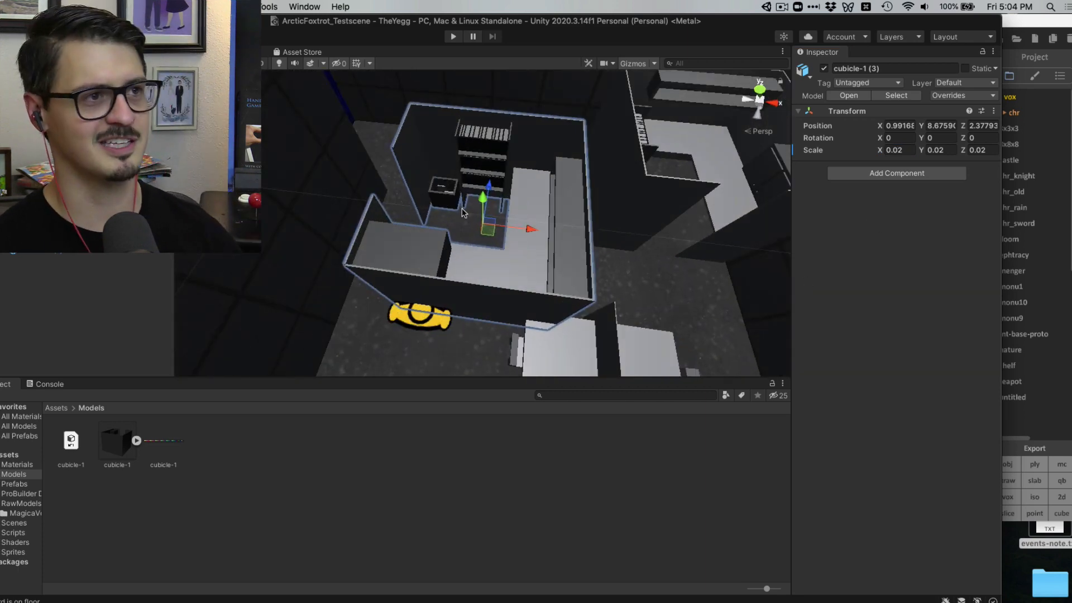
alt+drag(423, 250, 582, 262)
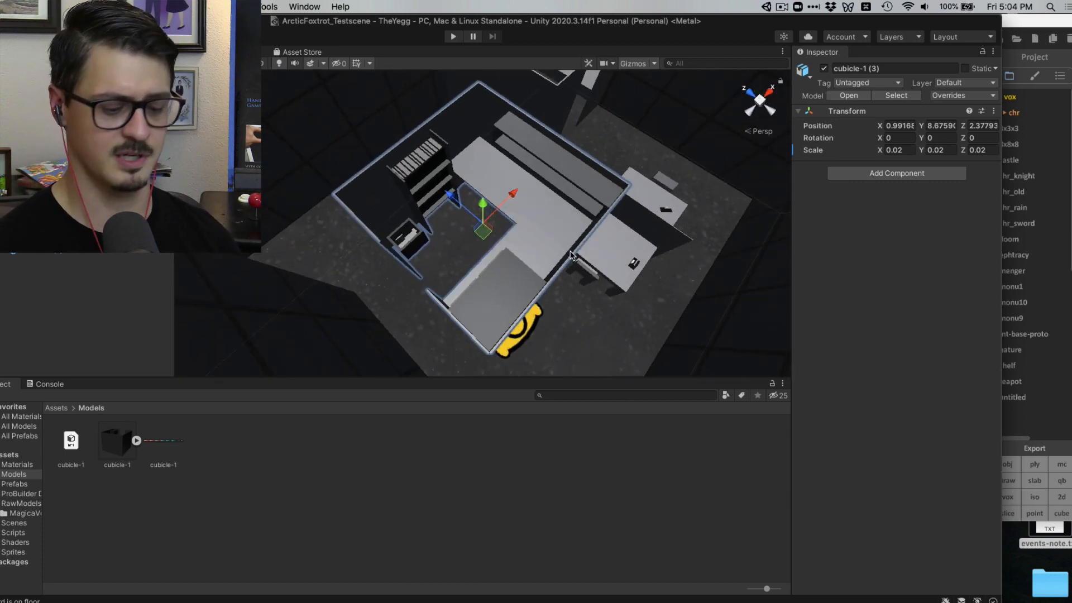
Delete the extra scaled-down cubicle-1 object from the scene and look over the remaining room
key(super+BackSpace)
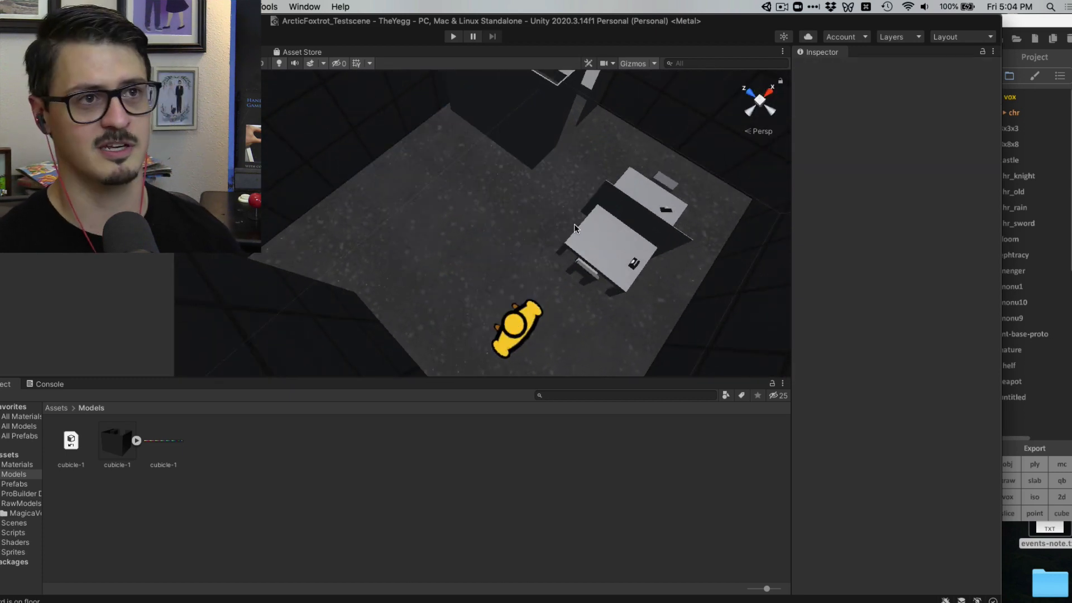
scroll(575, 228, down, 3)
alt+drag(575, 223, 427, 166)
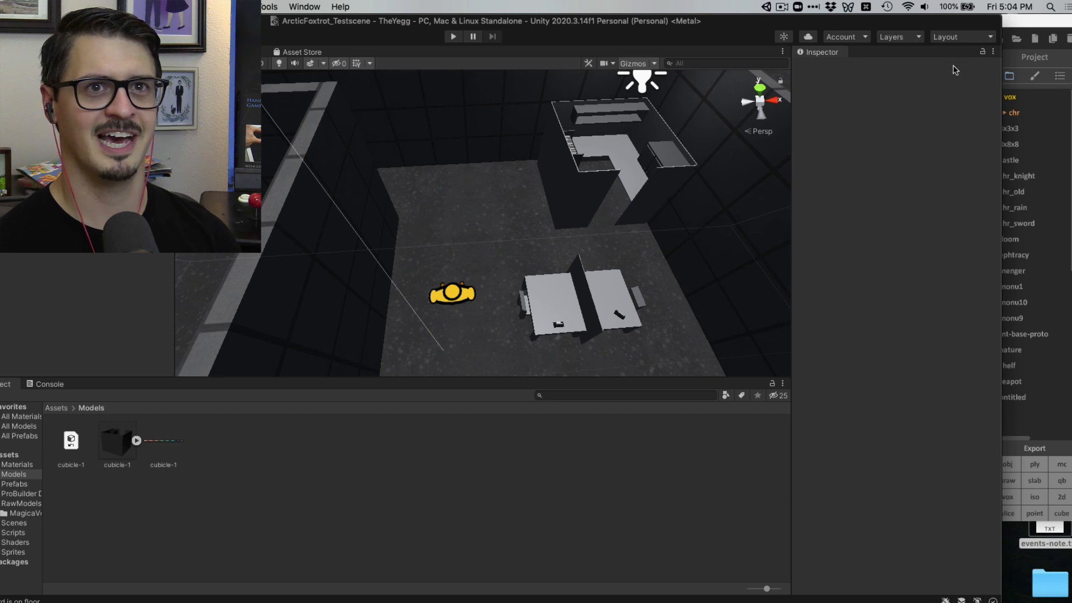
Switch to MagicaVoxel, enlarge its window and start a new project without saving the changes to cubicle-1
click(1032, 30)
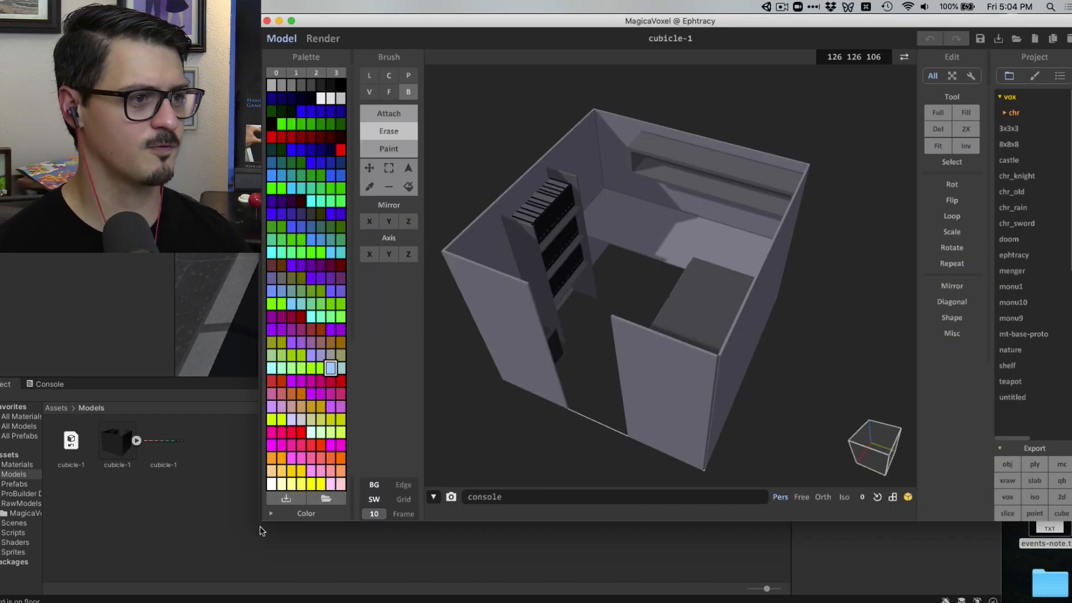
drag(262, 523, 144, 594)
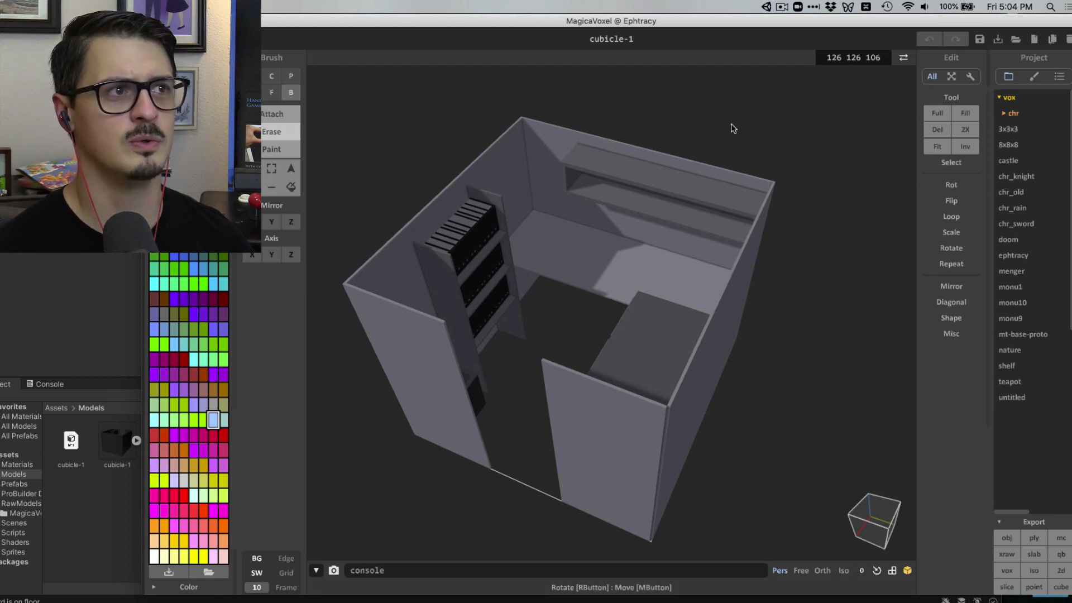
click(930, 133)
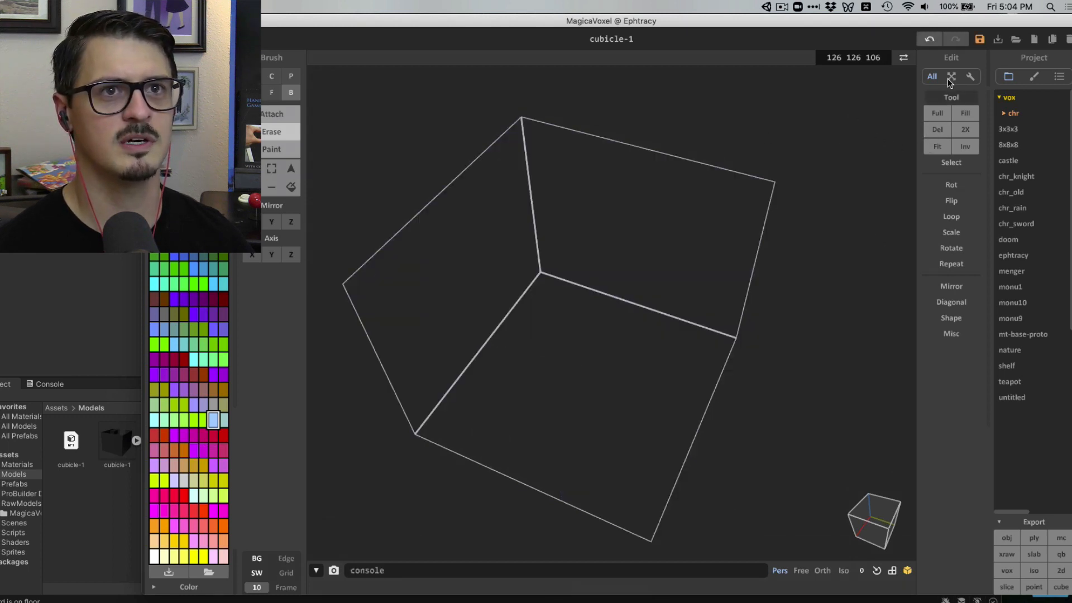
click(1034, 39)
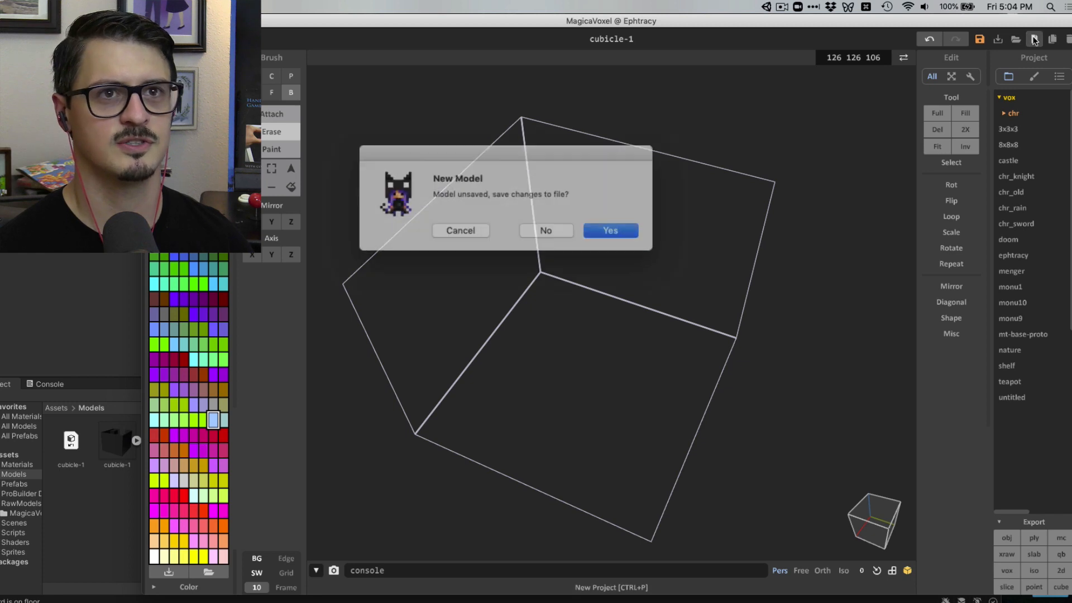
click(560, 226)
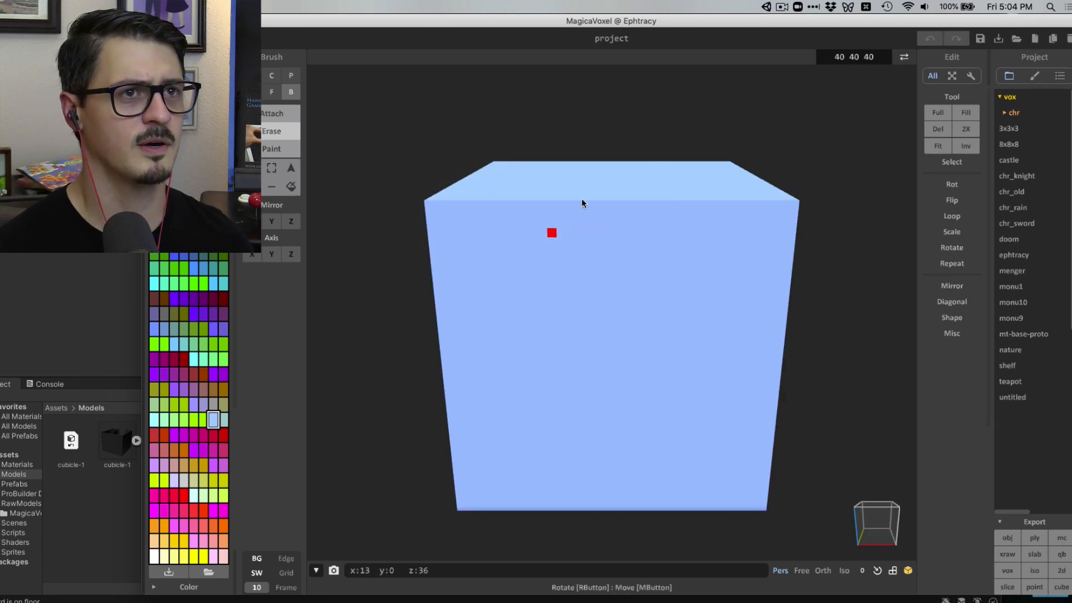
Empty the default 40 × 40 × 40 volume, trying the full-volume fill once before clearing all voxels again
right_drag(812, 147, 793, 118)
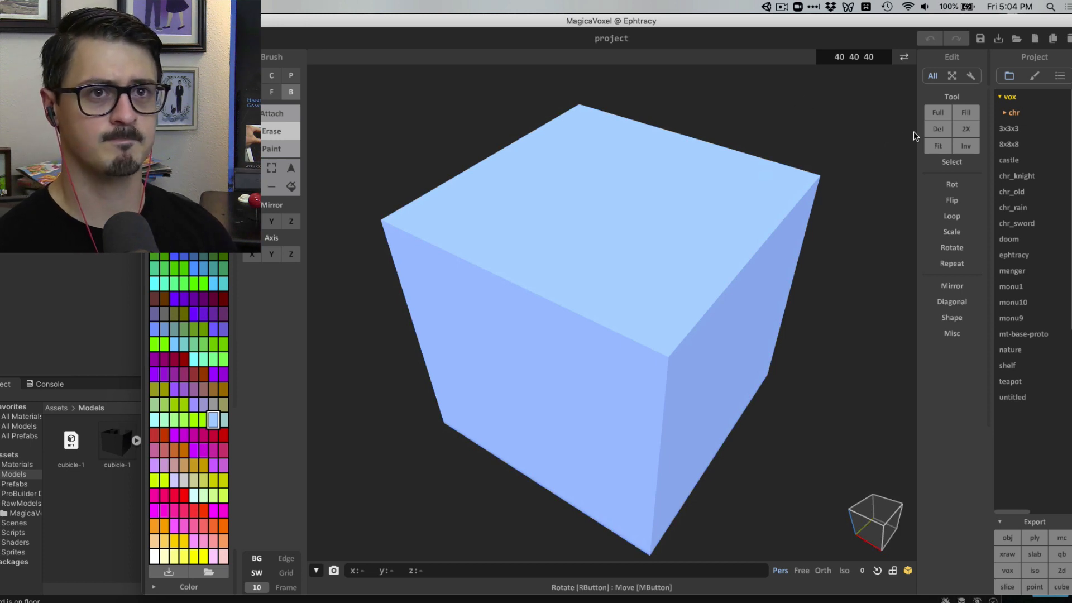
click(937, 129)
click(943, 115)
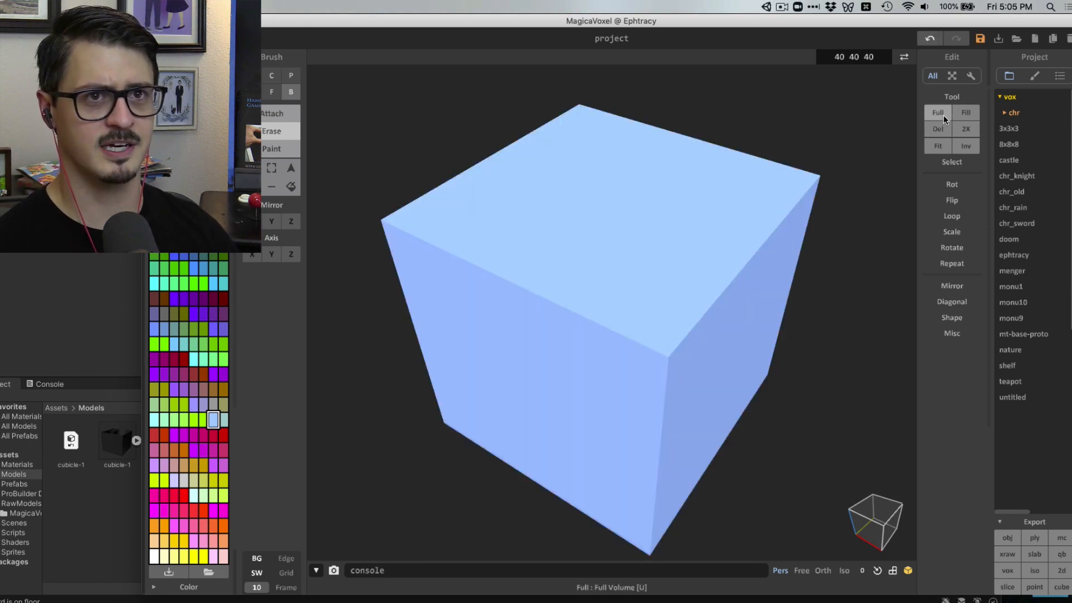
click(943, 128)
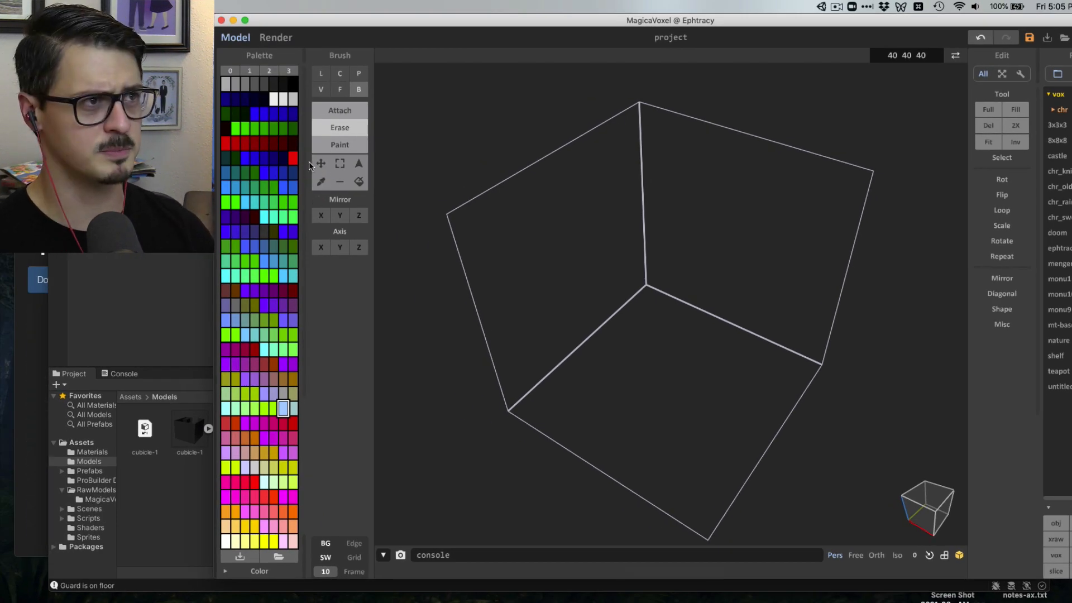
Switch to Attach mode, add a green box of voxels in the empty volume with the Box brush, and undo it
click(235, 84)
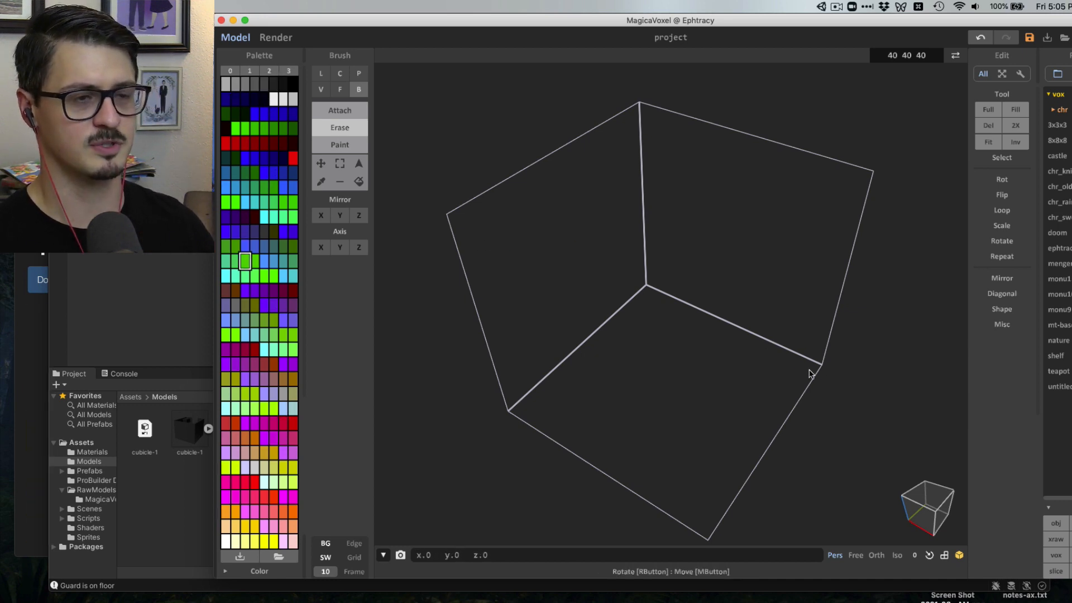
click(343, 110)
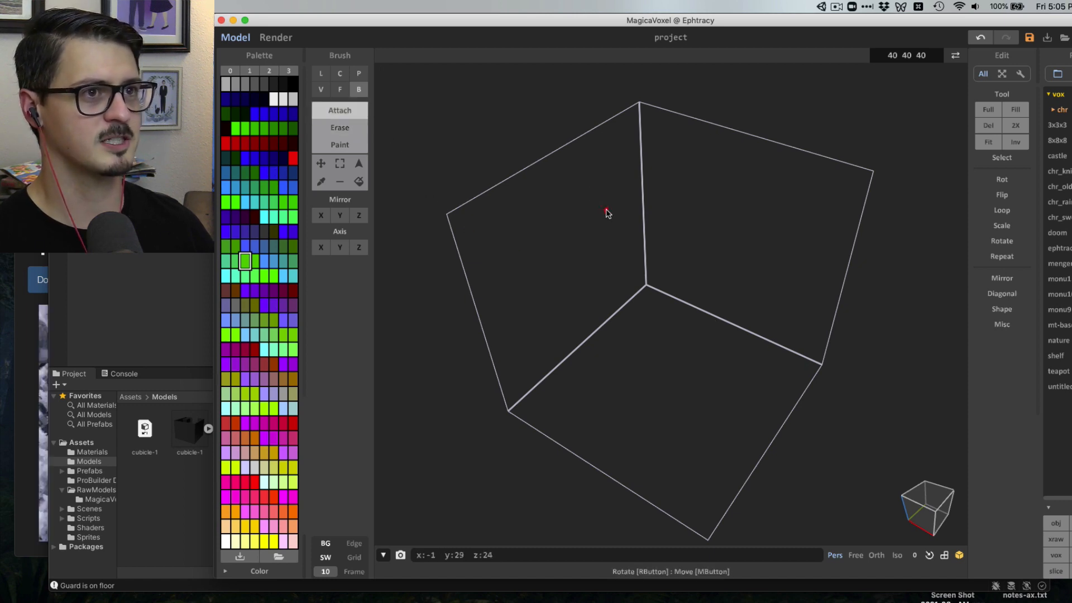
mouse_move(605, 210)
mouse_down()
mouse_move(830, 377)
mouse_move(664, 384)
mouse_move(651, 218)
mouse_move(726, 183)
mouse_up()
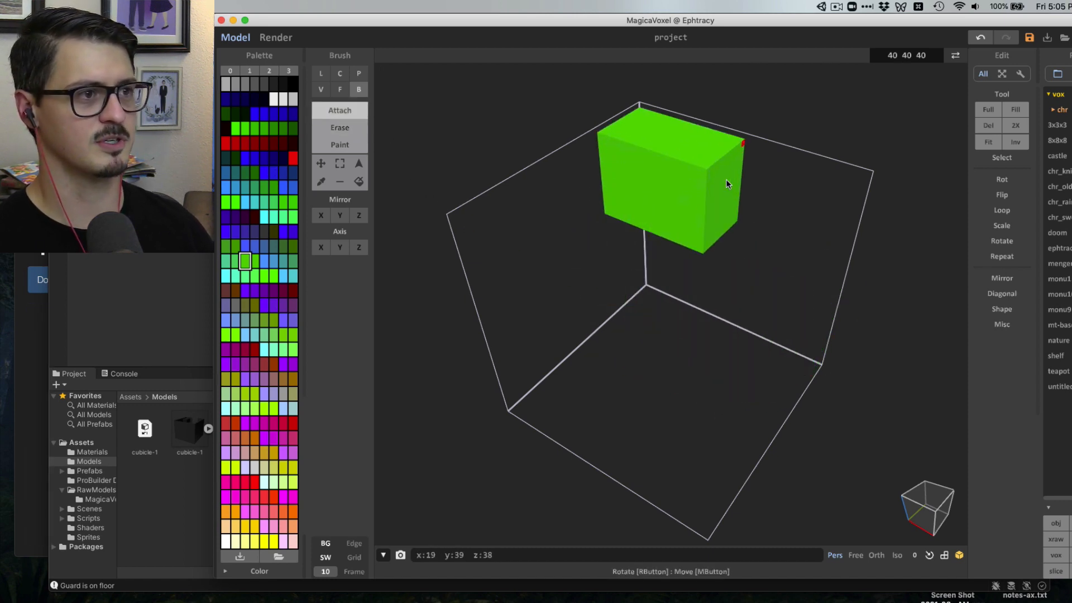
key(super+z)
Try a dark red box of voxels with the Box brush and undo it
click(255, 350)
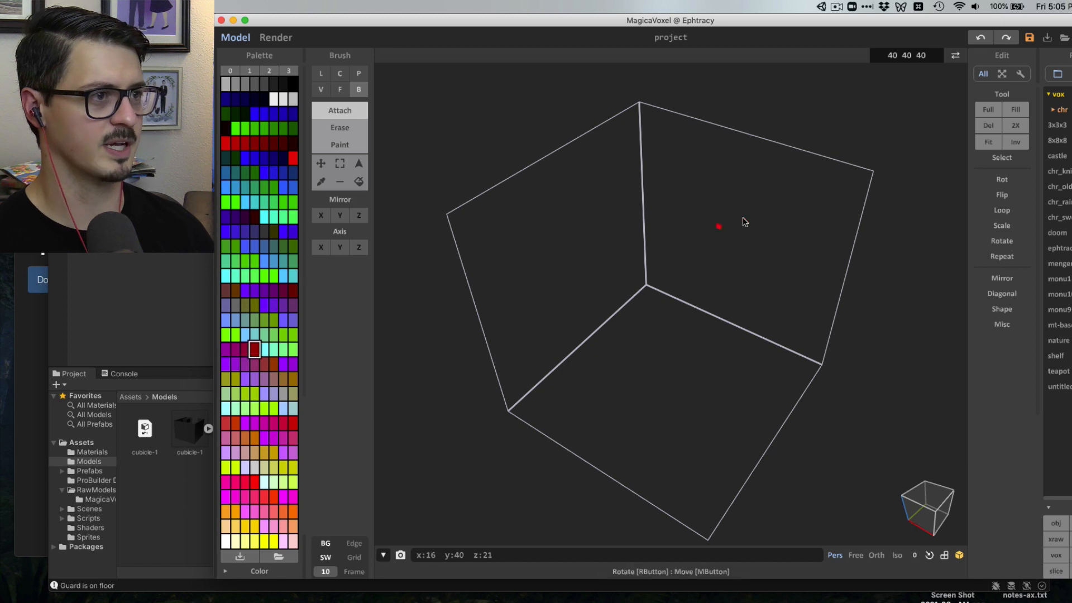
drag(653, 290, 551, 323)
key(super+z)
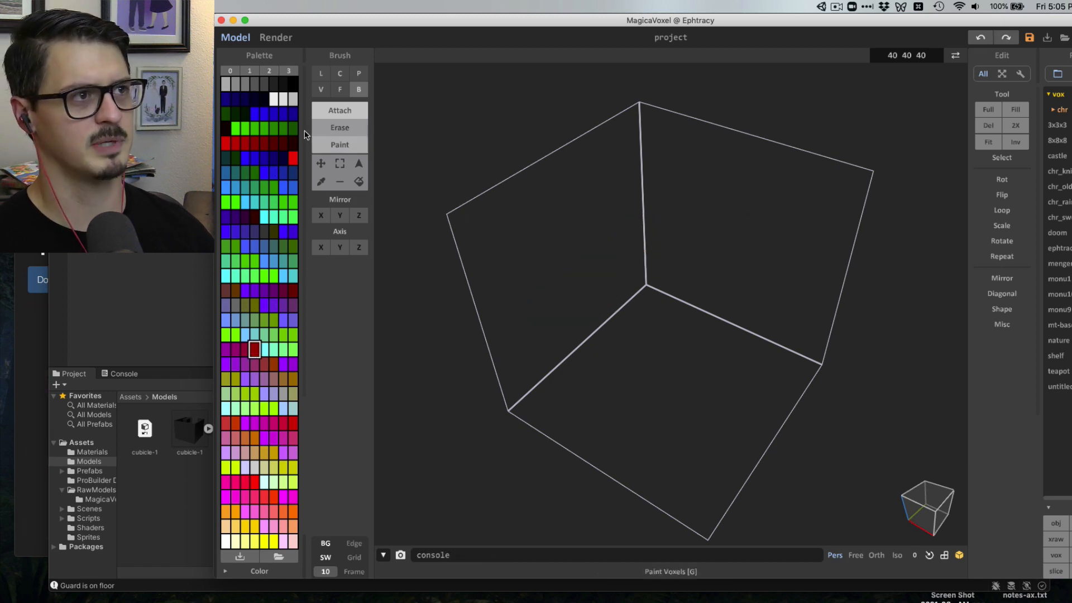
Choose a dark grey colour, try strokes inside the volume with the Line brush, and undo them
click(259, 84)
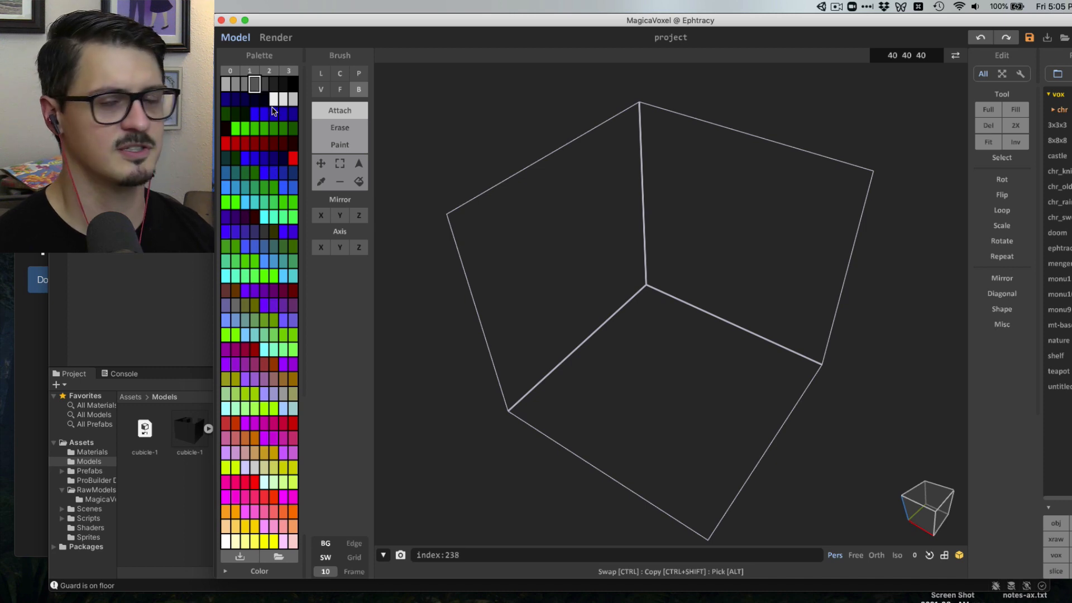
click(322, 73)
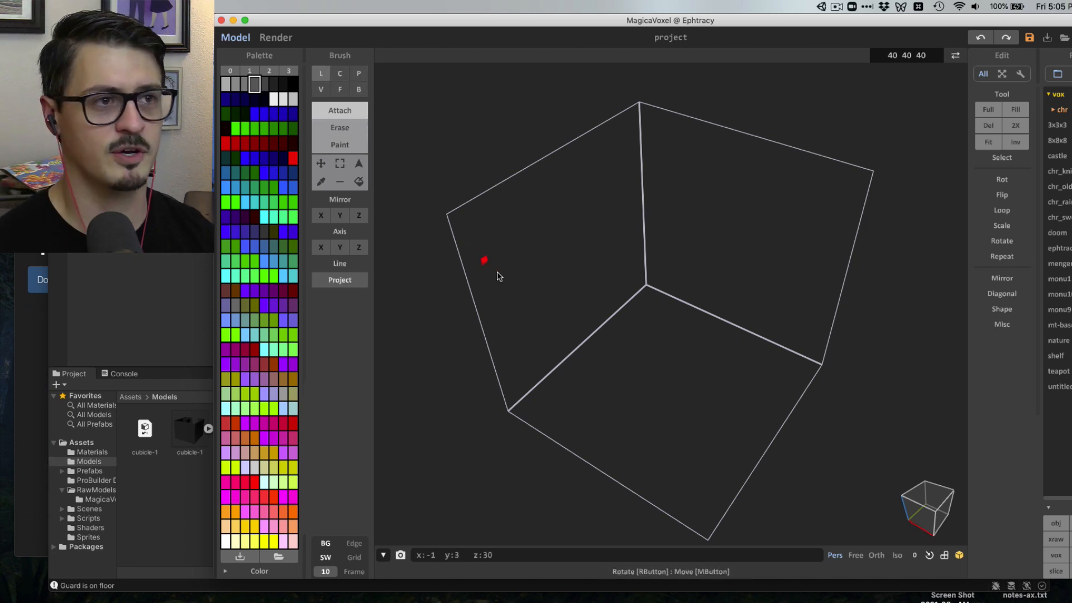
drag(545, 263, 787, 337)
right_drag(787, 337, 724, 266)
drag(724, 266, 570, 375)
right_drag(569, 375, 513, 278)
key(super+z)
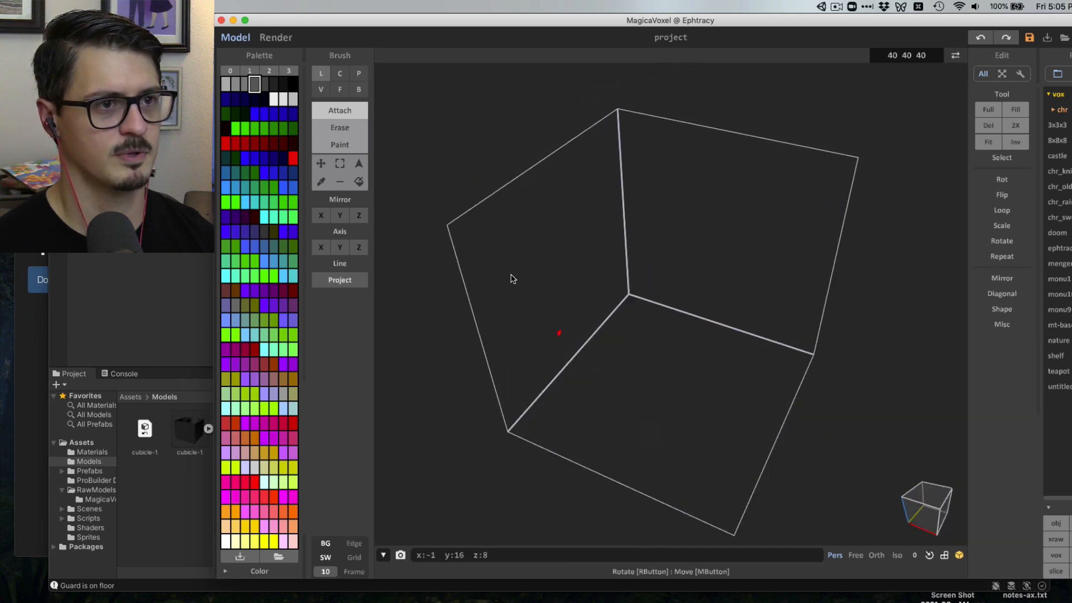
Try a filled grey circle on the floor of the volume with the Center brush and undo it
click(339, 73)
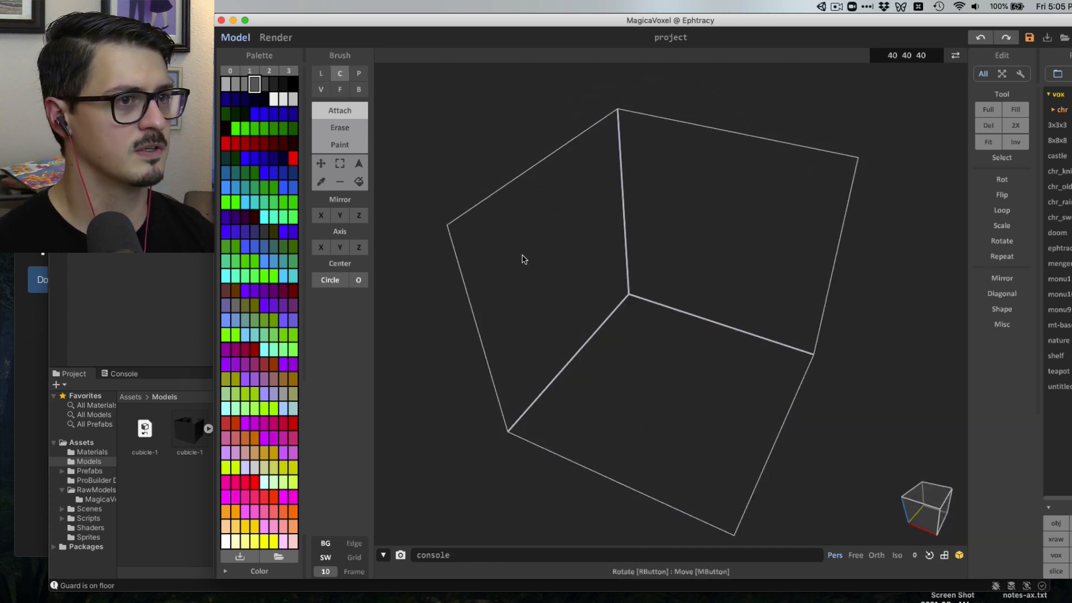
mouse_move(676, 385)
mouse_down()
mouse_move(711, 364)
mouse_move(689, 391)
mouse_move(708, 371)
mouse_move(731, 370)
mouse_up()
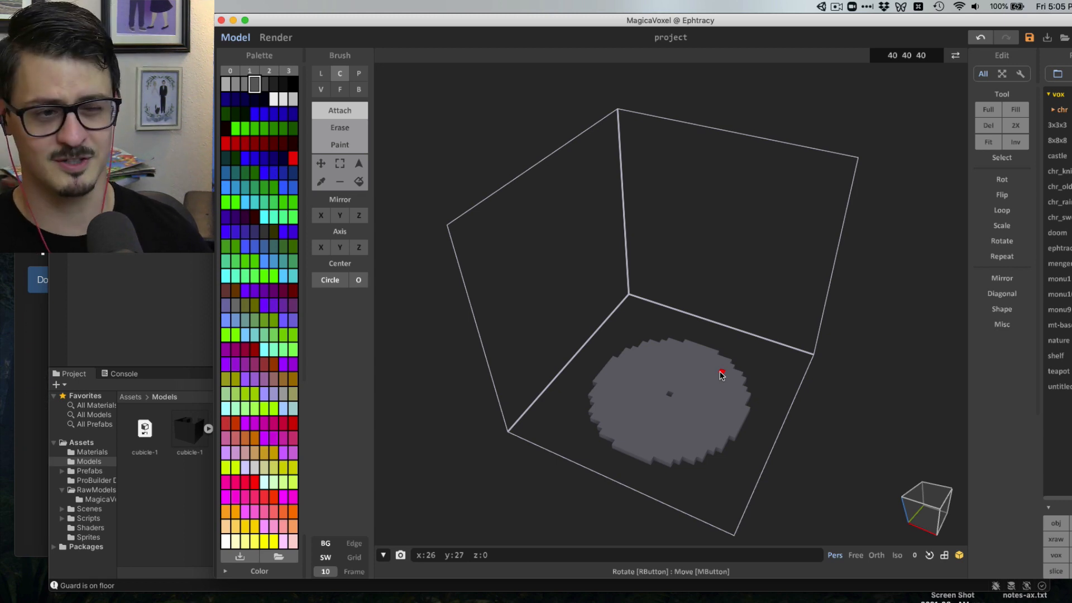
key(super+z)
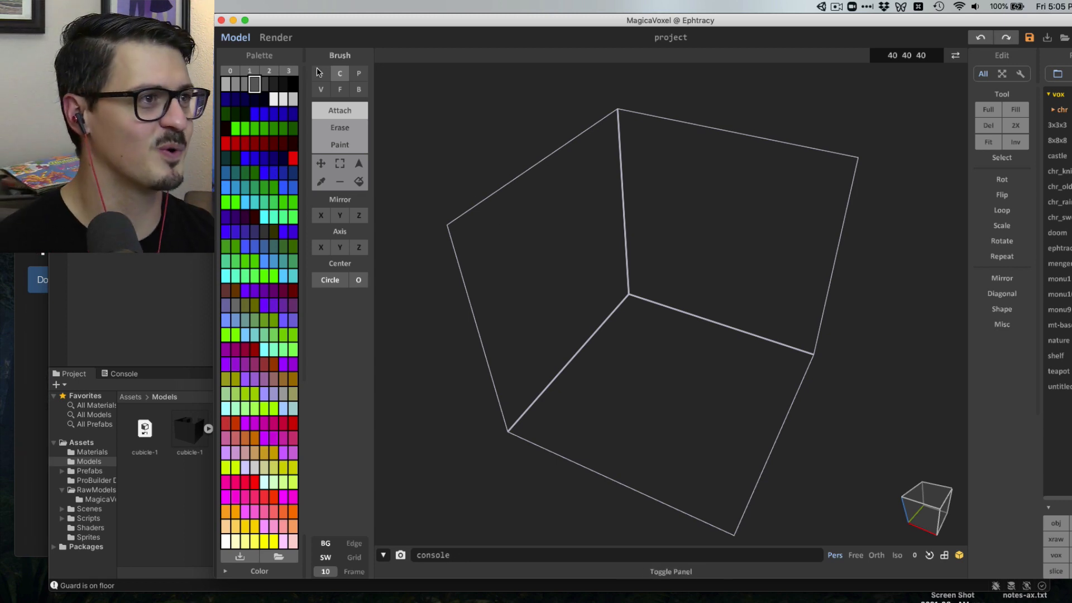
Build a group of three adjoining dark grey boxes on the floor of the volume with the Box brush
click(359, 73)
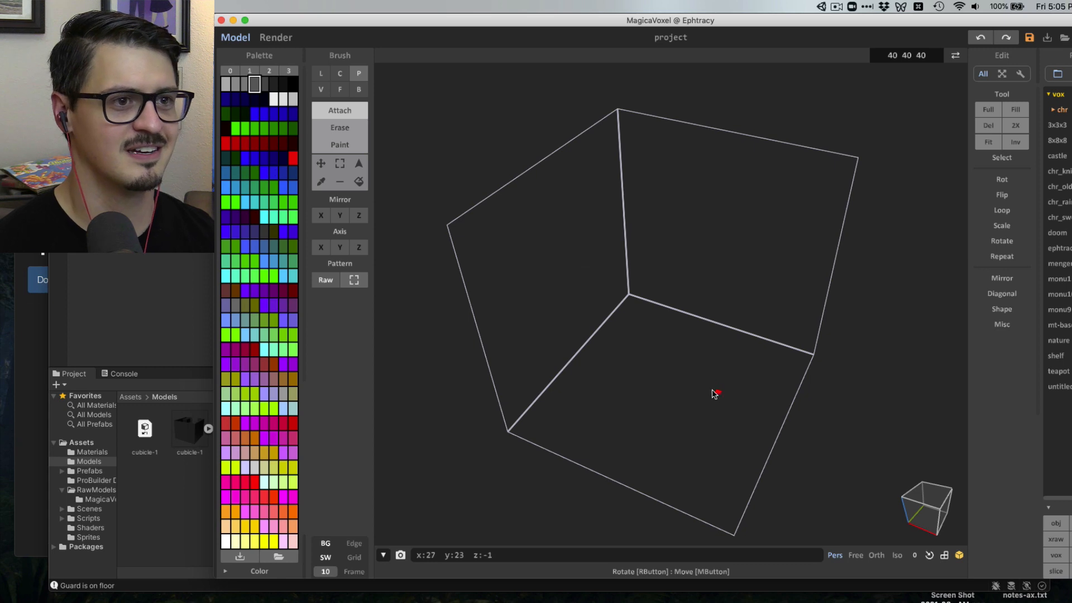
click(357, 89)
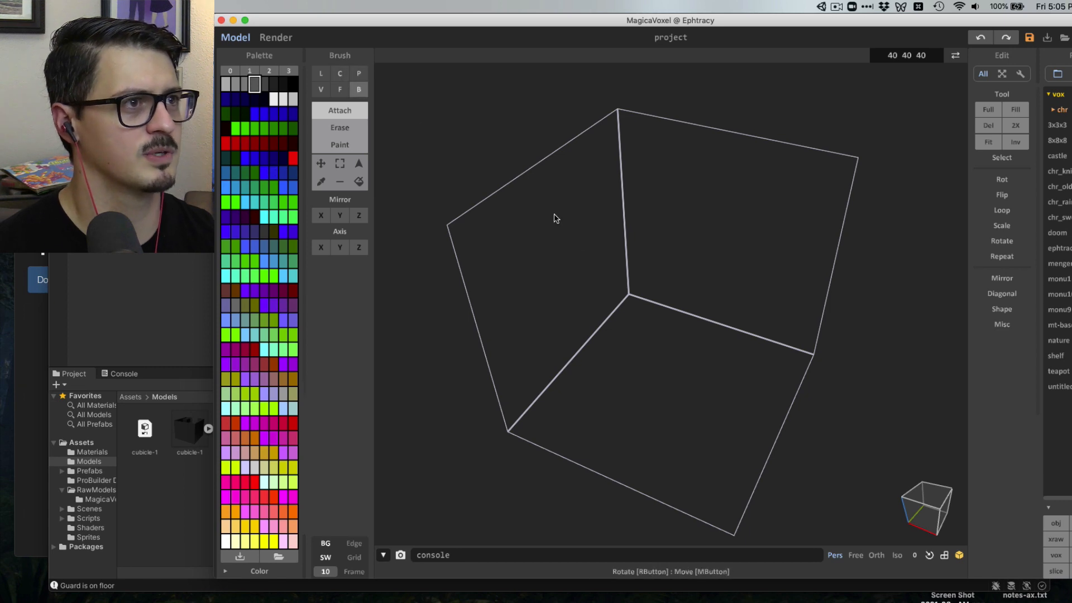
mouse_move(634, 287)
mouse_down()
mouse_move(682, 354)
mouse_move(684, 315)
mouse_move(740, 392)
mouse_up()
drag(625, 320, 686, 400)
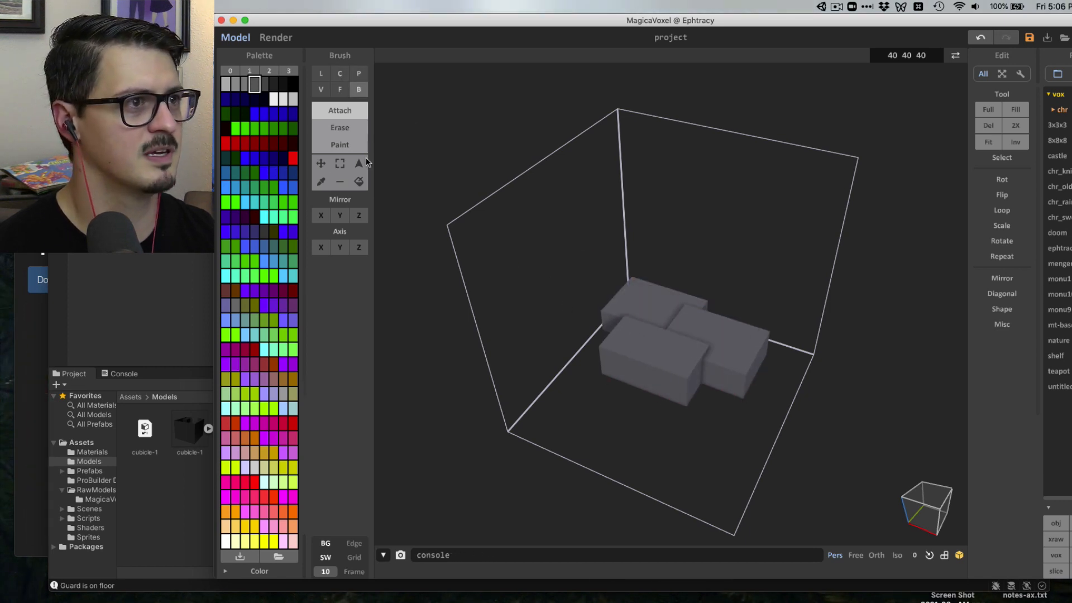
Box-select part of the grey boxes and create a Pattern brush from the selection
click(339, 163)
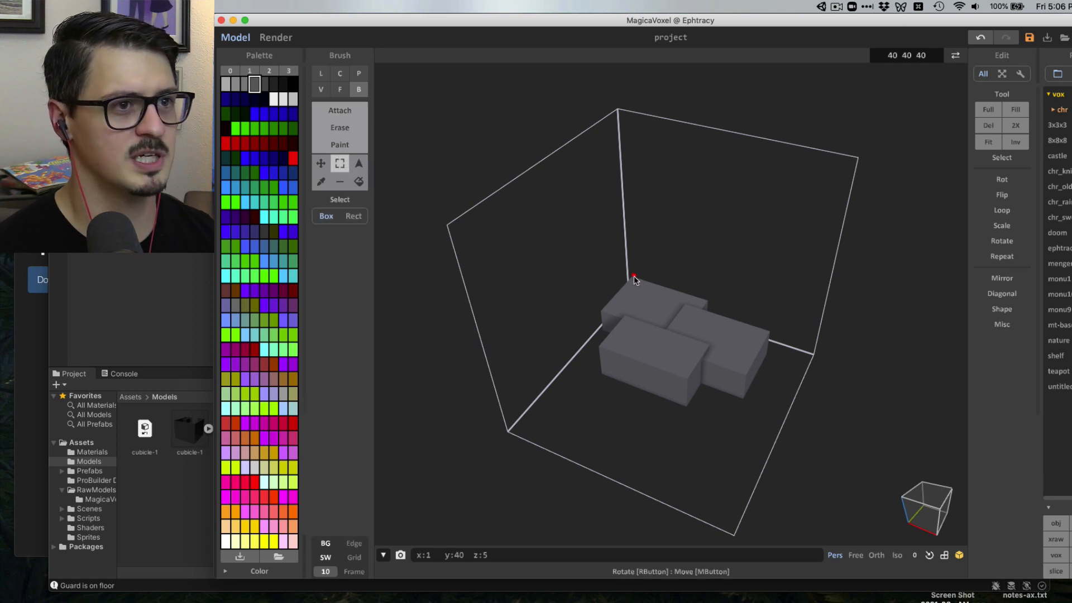
drag(633, 276, 687, 404)
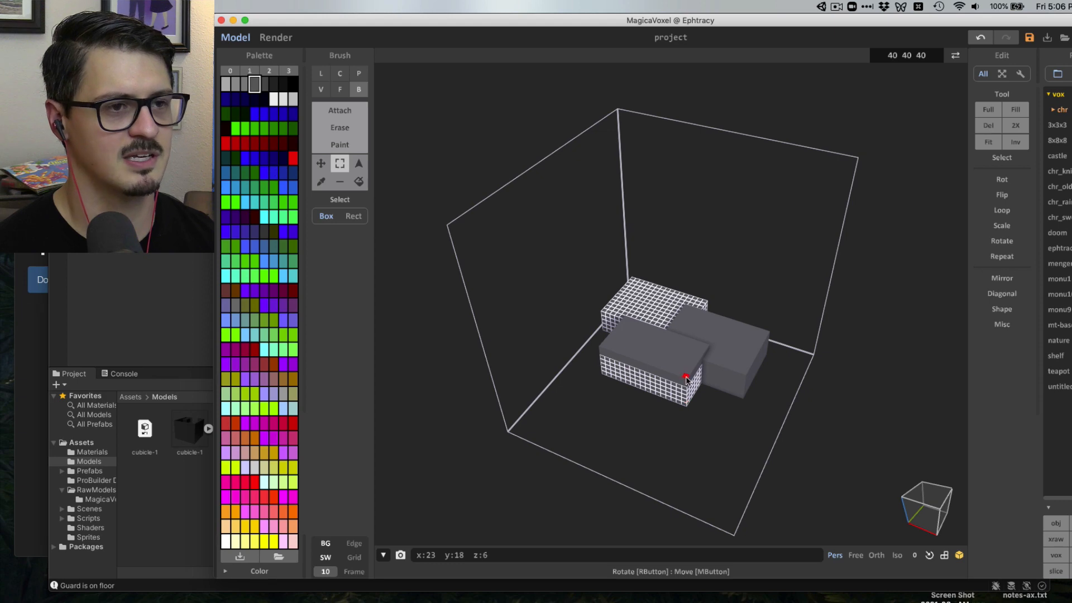
right_drag(687, 378, 625, 329)
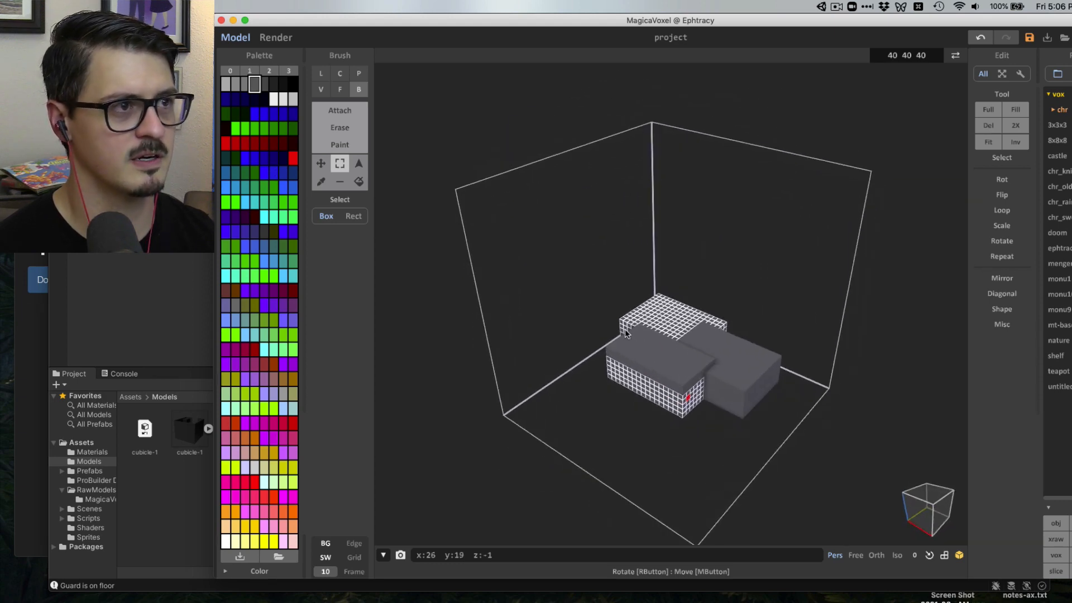
click(358, 73)
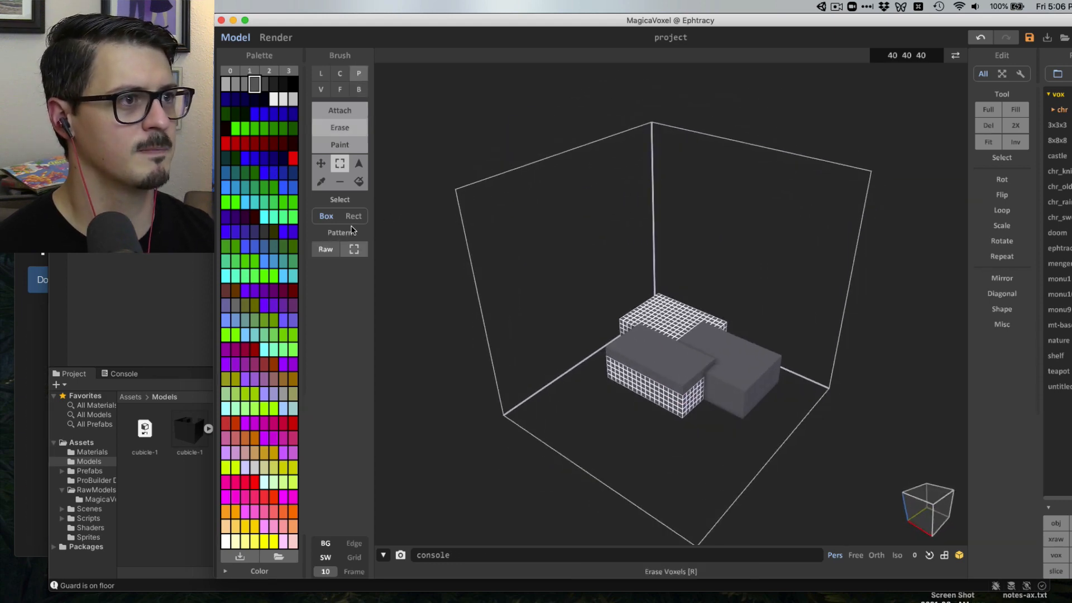
click(354, 249)
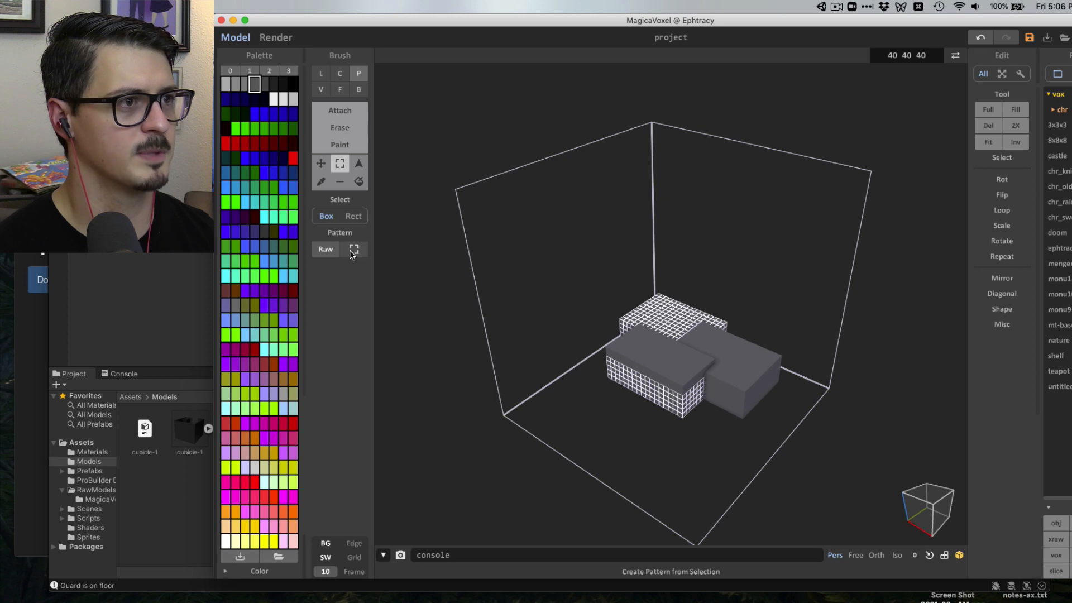
Attach copies of the captured pattern on and around the existing grey boxes
click(339, 110)
click(596, 410)
right_drag(597, 411, 744, 368)
click(744, 365)
click(725, 317)
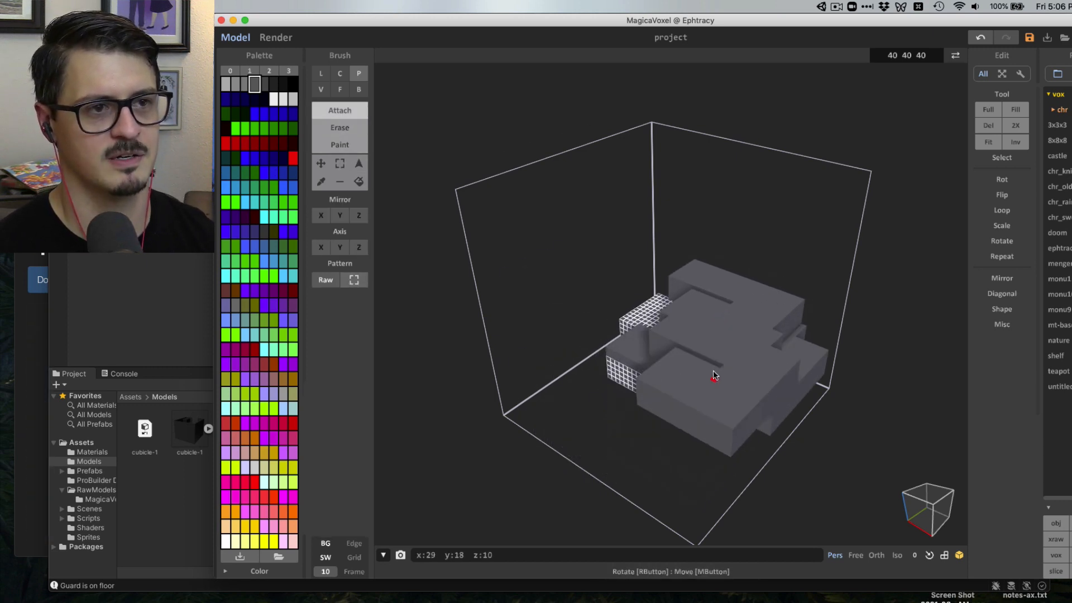
Stack further copies of the captured pattern on and around the existing grey blocks until they fill much of the volume
click(658, 392)
click(661, 335)
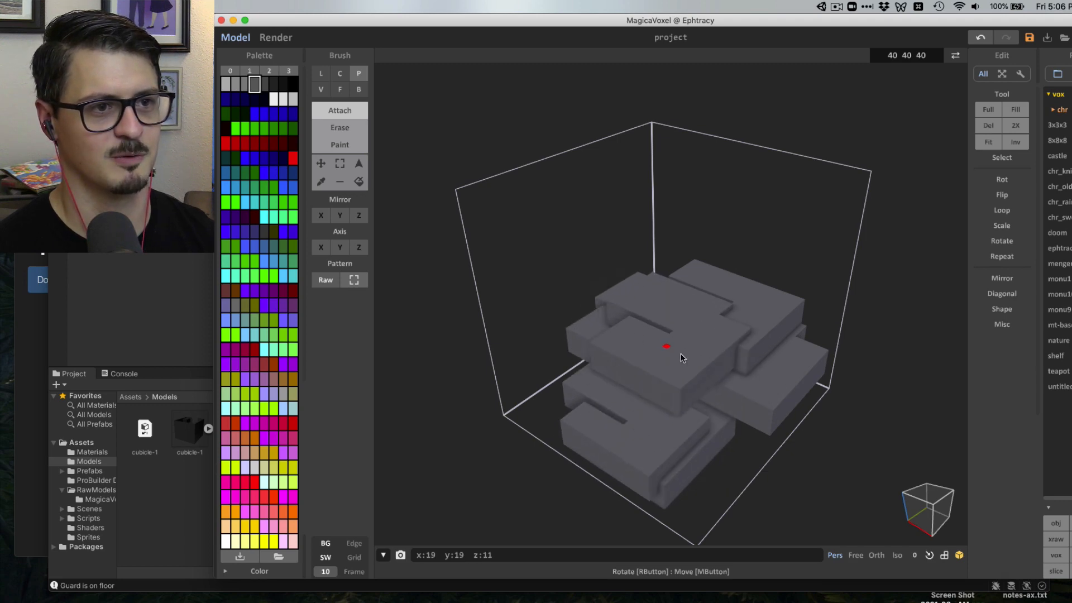
click(705, 382)
click(679, 325)
click(672, 364)
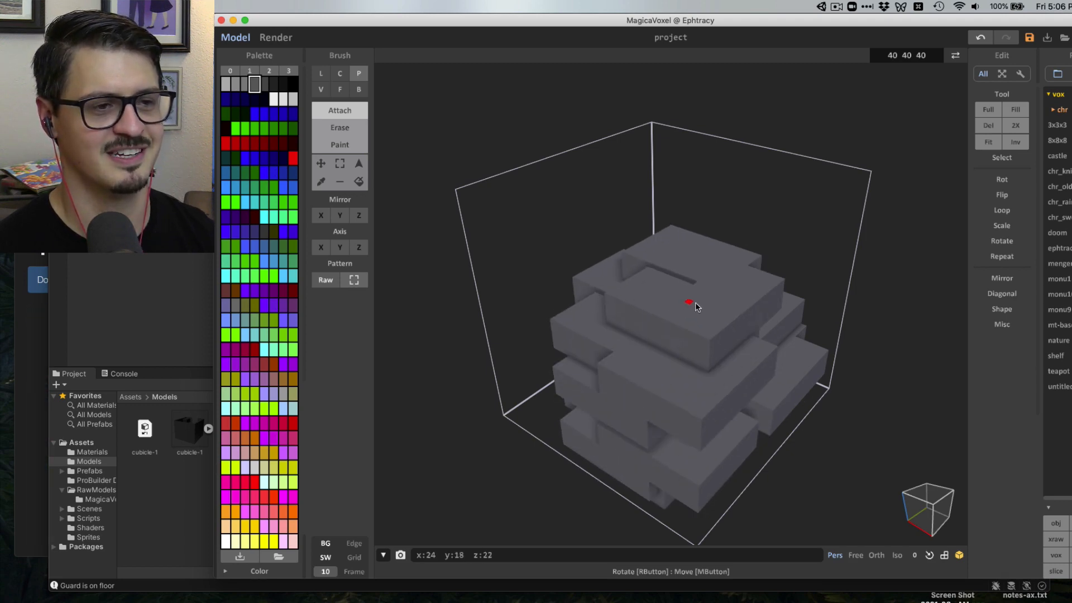
click(696, 304)
click(609, 327)
right_drag(604, 393, 702, 328)
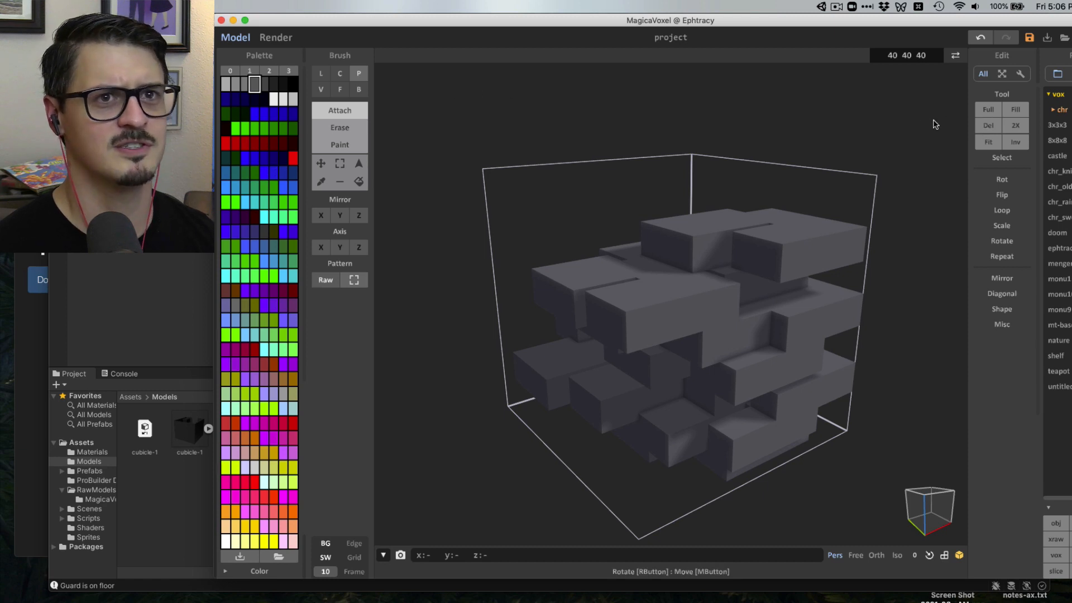
Delete all voxels, draw freehand strokes through the volume with the size 1 cube Voxel brush, and undo the last stroke
click(997, 129)
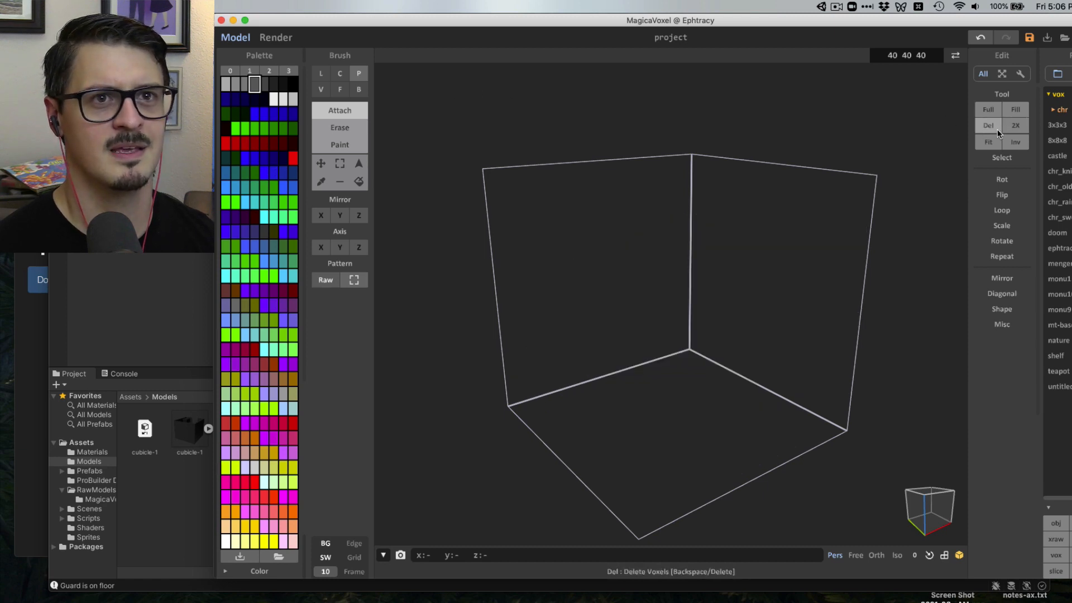
click(322, 89)
drag(600, 273, 706, 355)
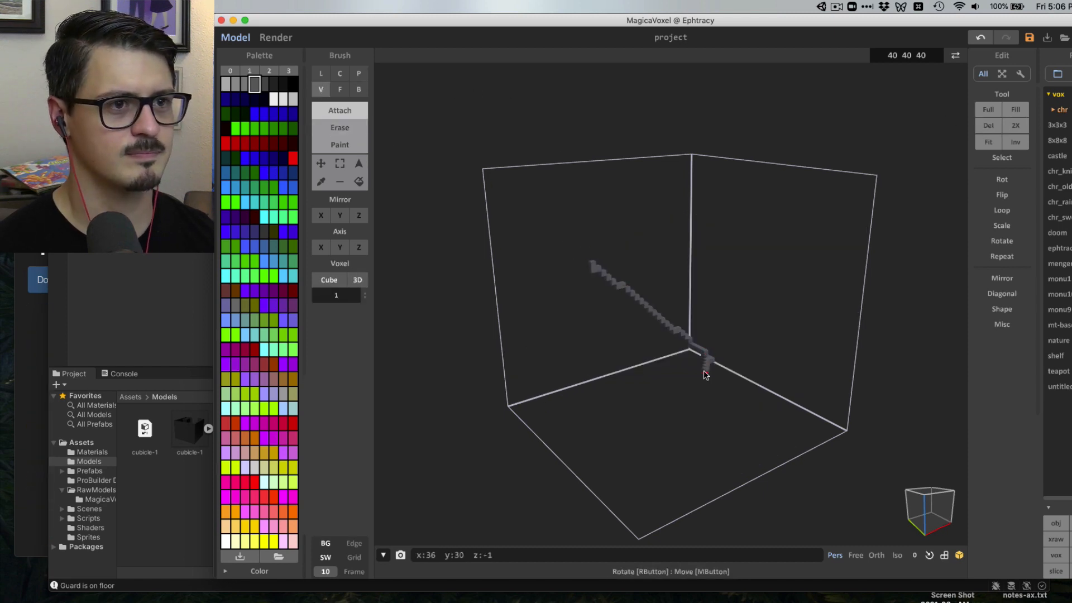
mouse_move(669, 324)
mouse_down()
mouse_move(742, 291)
mouse_move(648, 413)
mouse_move(670, 364)
mouse_up()
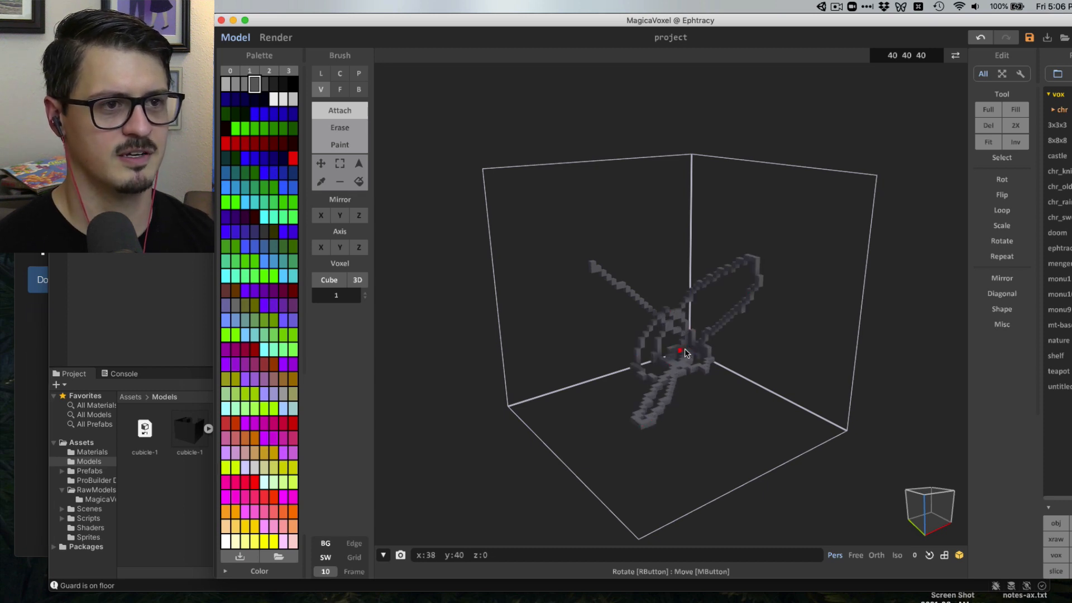
right_drag(698, 346, 640, 360)
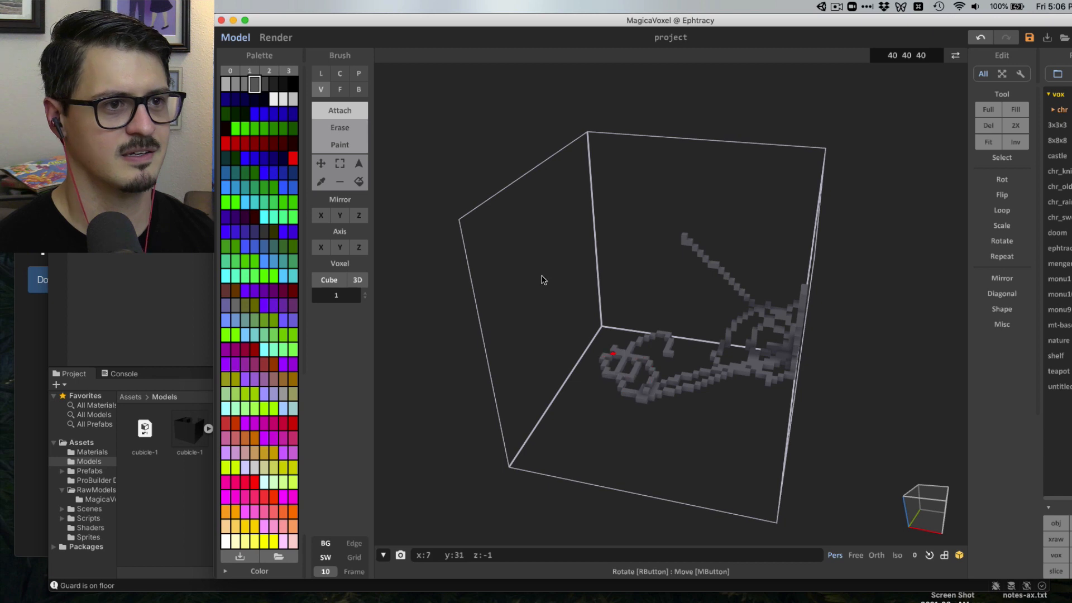
key(super+z)
Extrude the floor of the volume upward into a thick slab with the Face brush, and undo the last layers
click(339, 89)
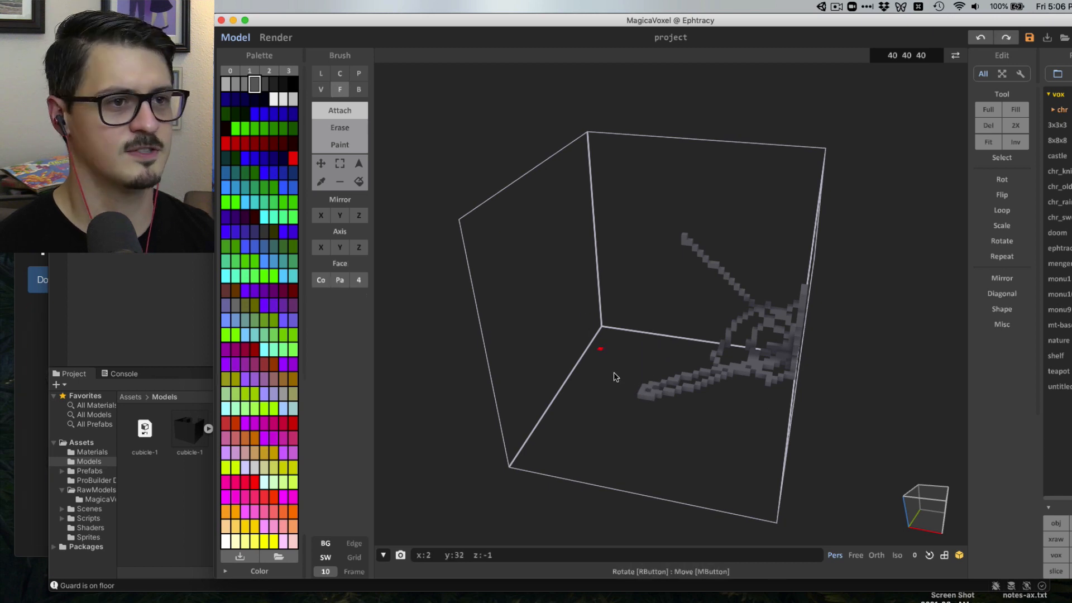
mouse_move(615, 375)
mouse_down()
mouse_move(627, 350)
mouse_move(663, 347)
mouse_up()
click(663, 344)
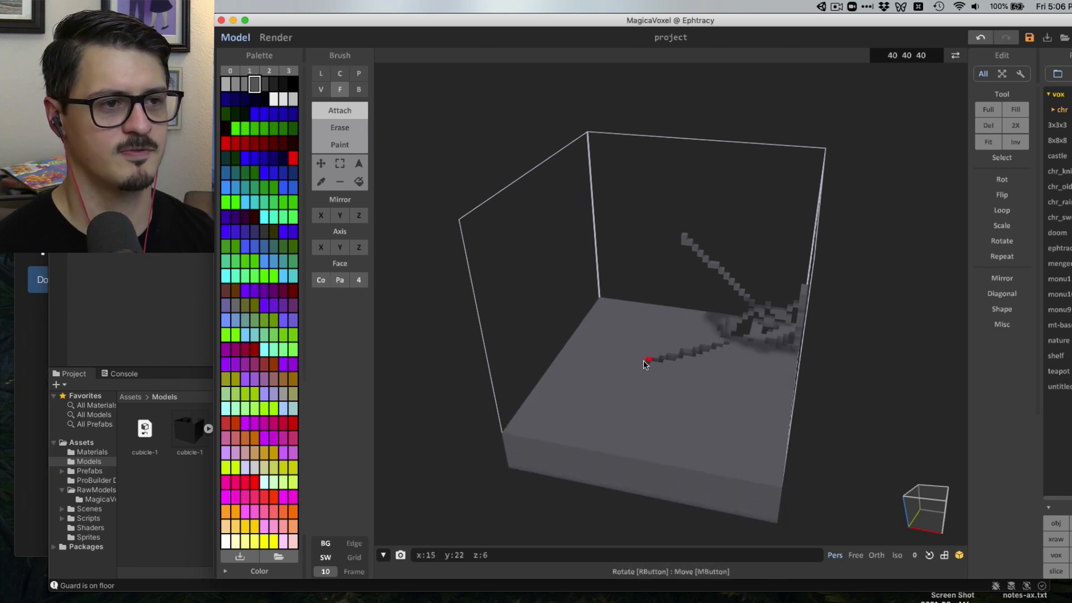
key(super+z)
key(super+z)
key(super+z)
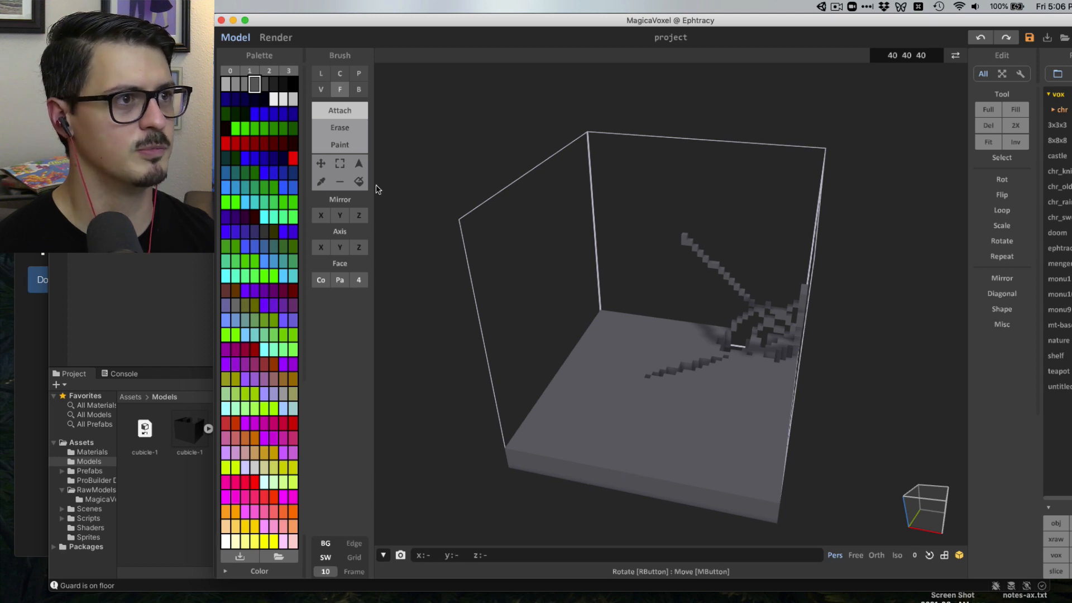
Erase successive layers from the front side and top of the floor slab with the Face brush in Erase mode
click(340, 127)
click(606, 475)
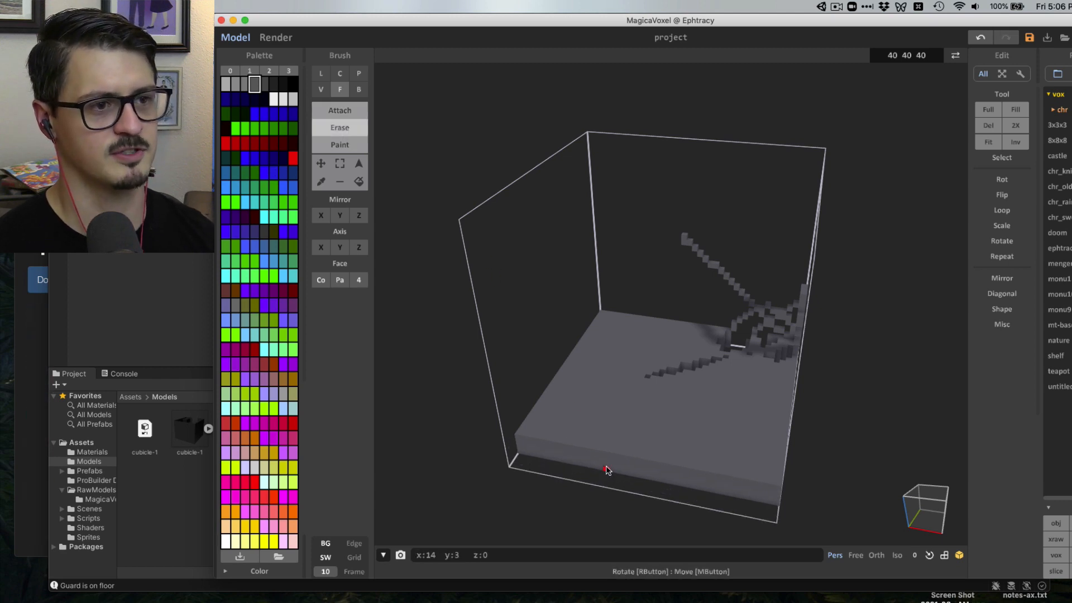
click(606, 468)
click(608, 463)
click(608, 457)
click(608, 447)
click(609, 437)
click(627, 360)
click(628, 371)
click(629, 383)
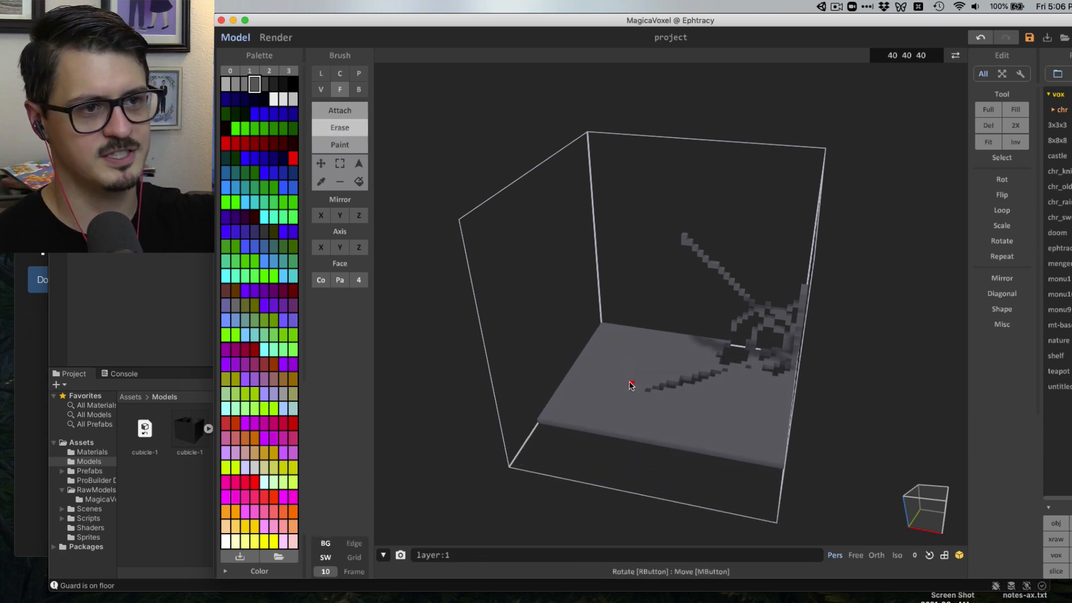
click(627, 444)
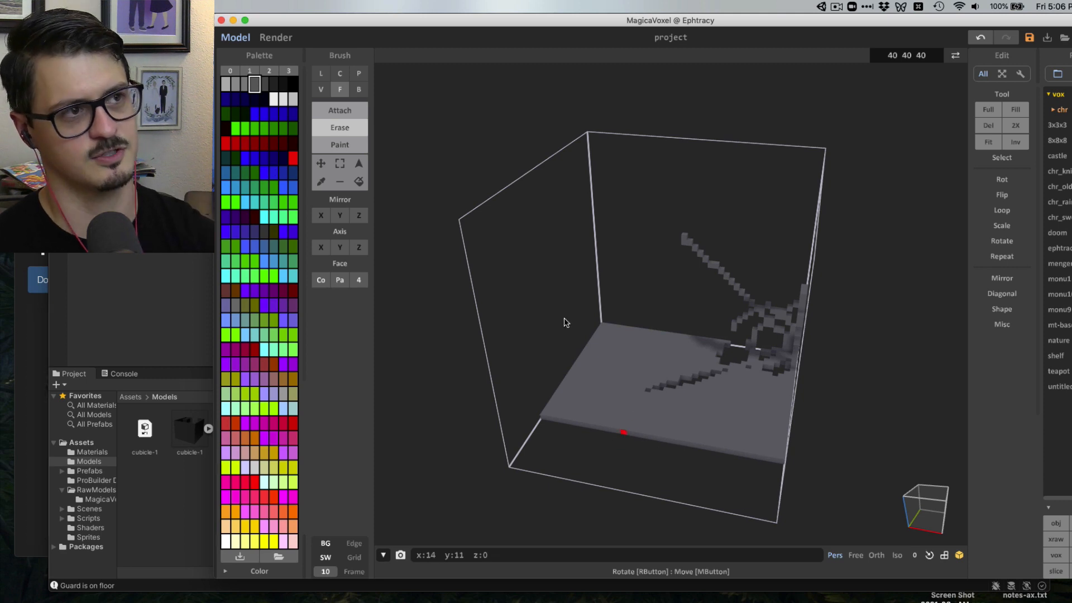
Erase a rectangular opening in the floor slab and attach several large overlapping boxes in the volume with the Box brush
click(360, 93)
mouse_move(598, 415)
mouse_down()
mouse_move(692, 363)
mouse_move(690, 391)
mouse_move(565, 203)
mouse_up()
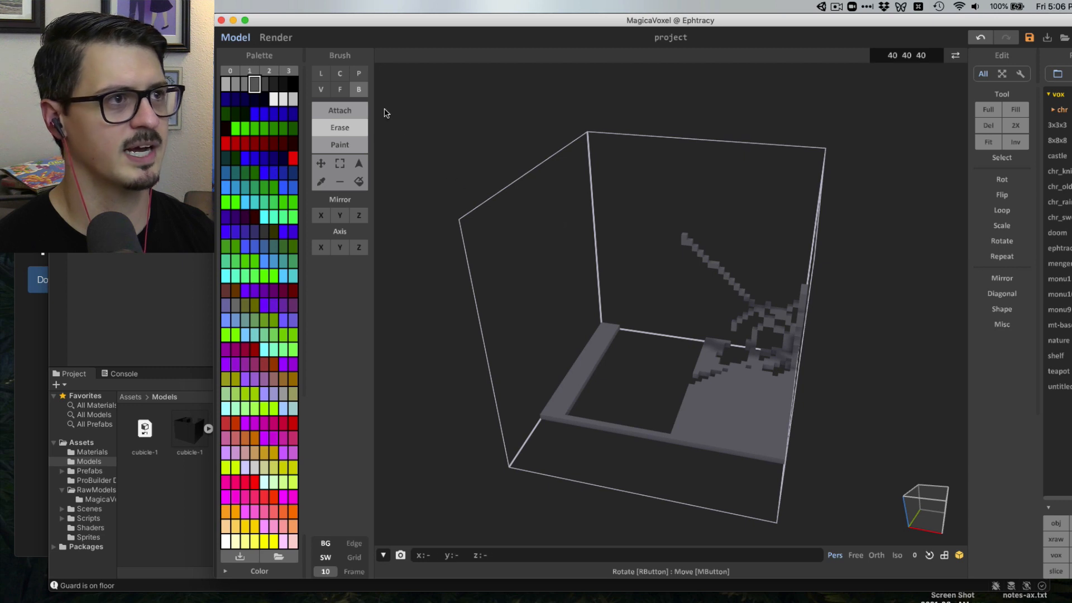
click(355, 113)
mouse_move(641, 254)
mouse_down()
mouse_move(611, 304)
mouse_move(542, 362)
mouse_move(582, 429)
mouse_move(694, 383)
mouse_move(694, 486)
mouse_move(672, 461)
mouse_move(650, 308)
mouse_move(778, 352)
mouse_move(775, 441)
mouse_move(820, 394)
mouse_move(846, 395)
mouse_move(782, 397)
mouse_up()
right_drag(782, 397, 808, 411)
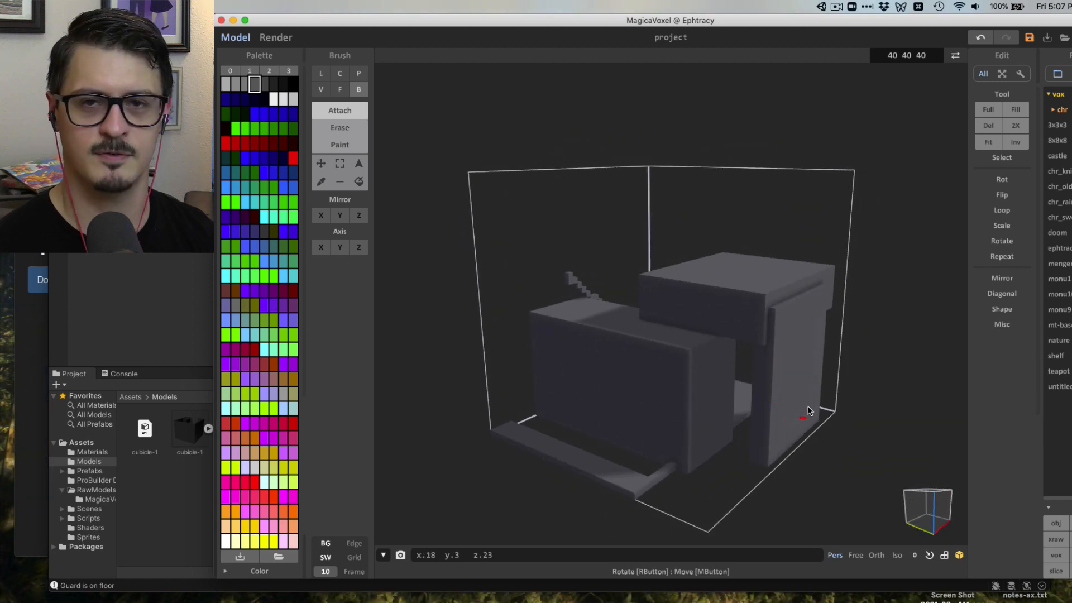
drag(808, 407, 808, 394)
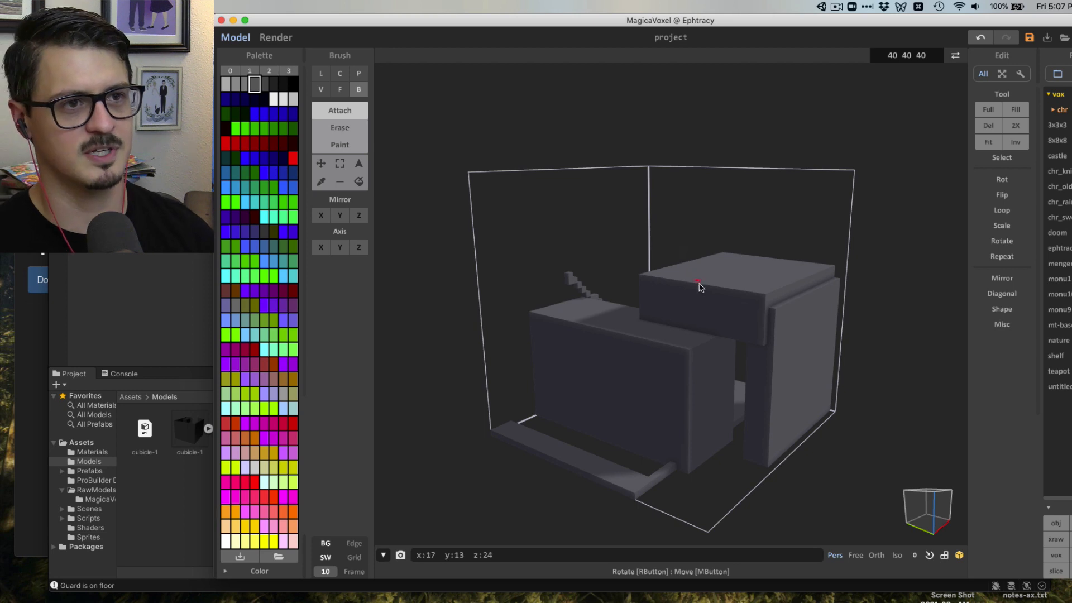
drag(691, 301, 621, 287)
right_drag(655, 299, 761, 311)
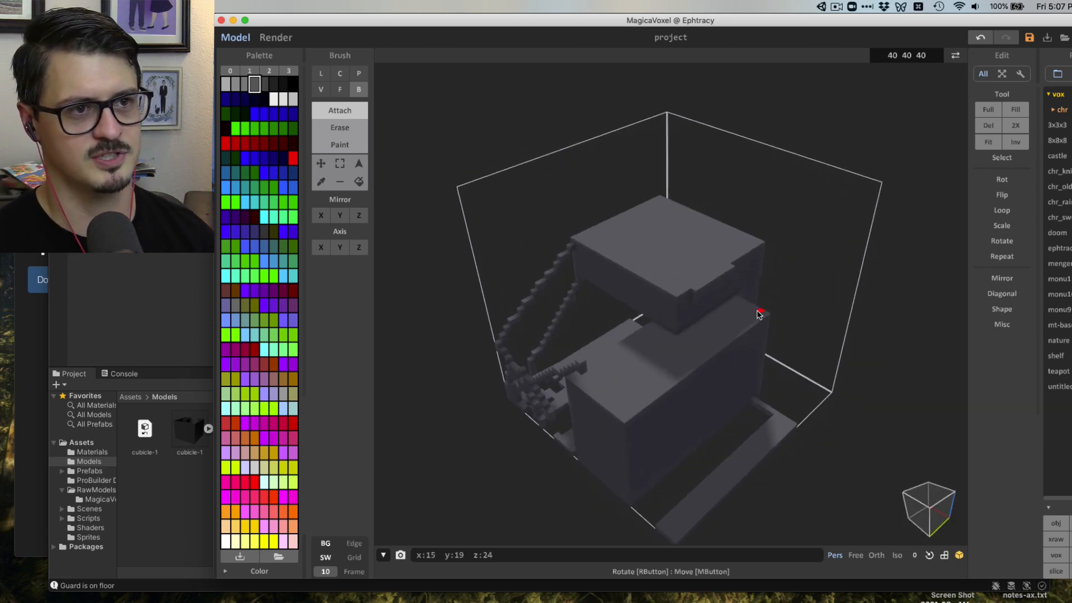
right_drag(671, 312, 686, 291)
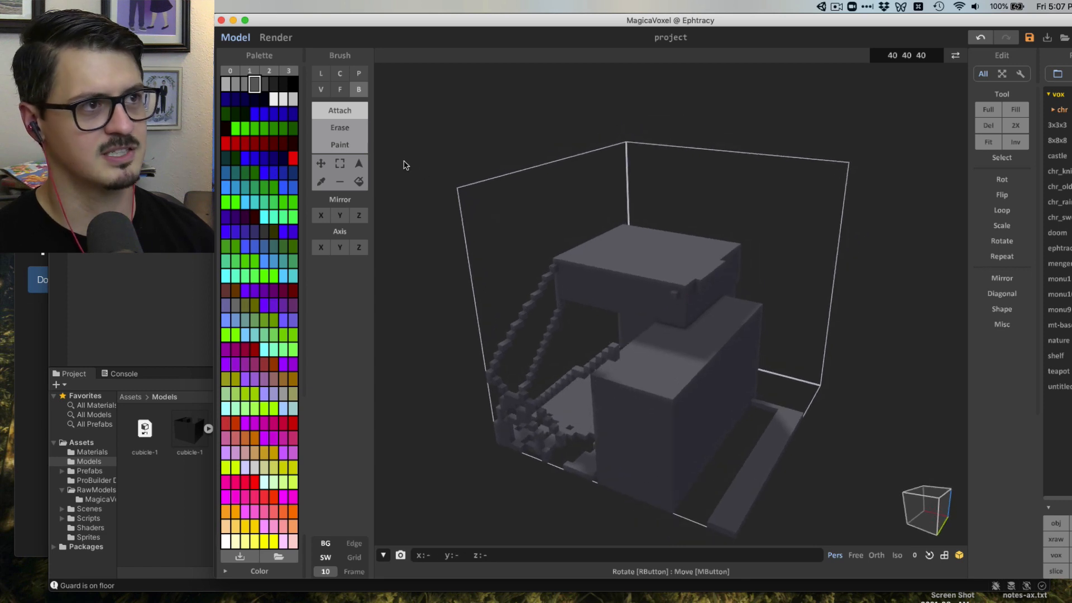
Extrude a thin bar from the raised block with the Face brush and attach a smaller box at its end with the Box brush
click(340, 91)
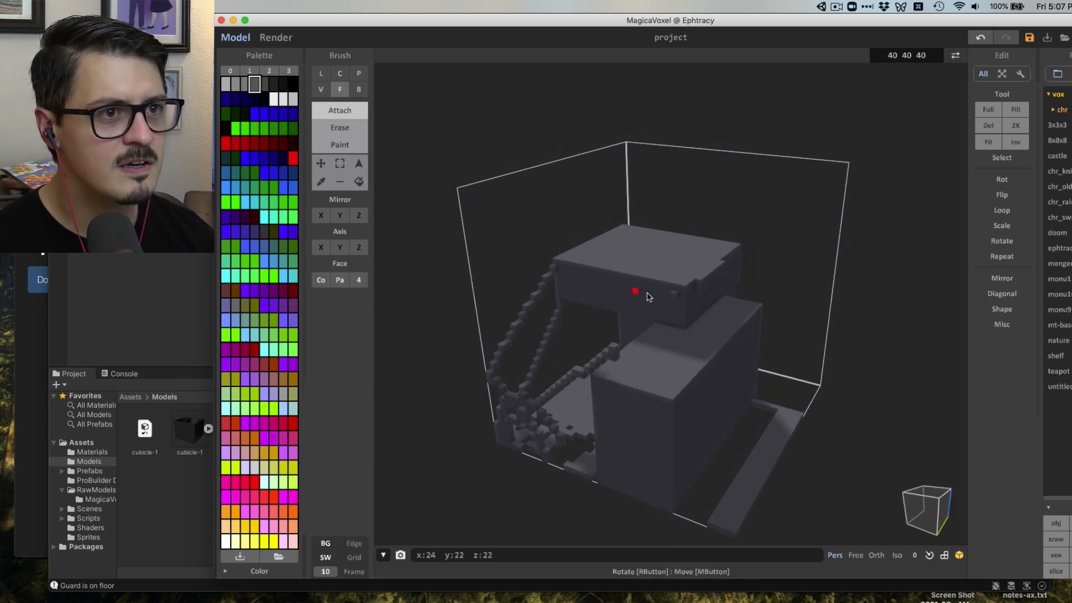
drag(665, 304, 647, 316)
click(359, 90)
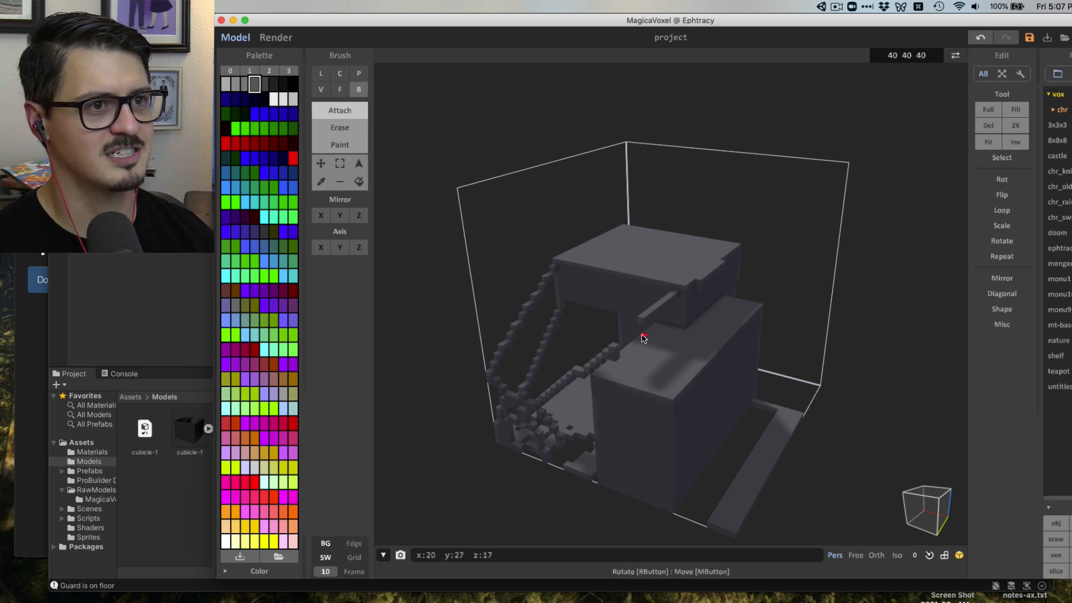
mouse_move(643, 323)
mouse_down()
mouse_move(677, 366)
mouse_move(676, 397)
mouse_up()
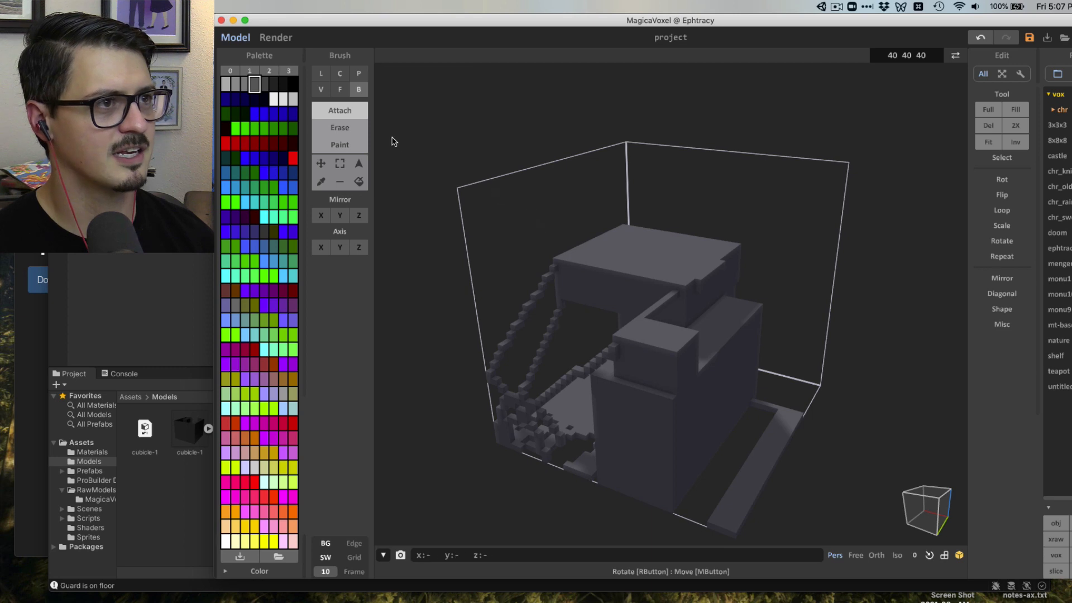
Erase the thin bar with the Box brush in Erase mode and delete all remaining voxels from the model
click(360, 128)
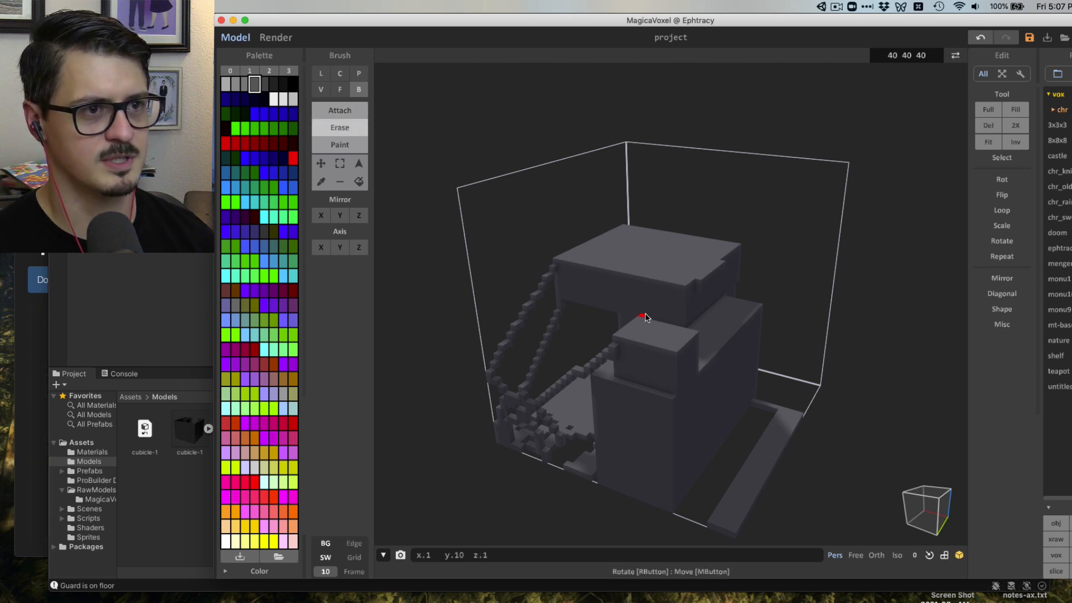
right_drag(645, 318, 910, 233)
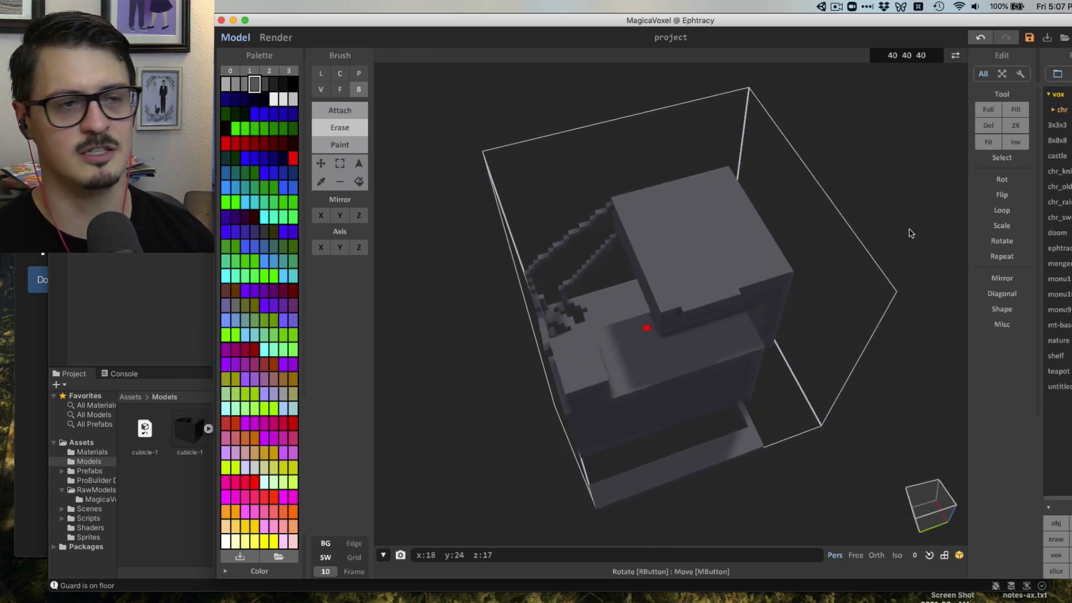
click(987, 126)
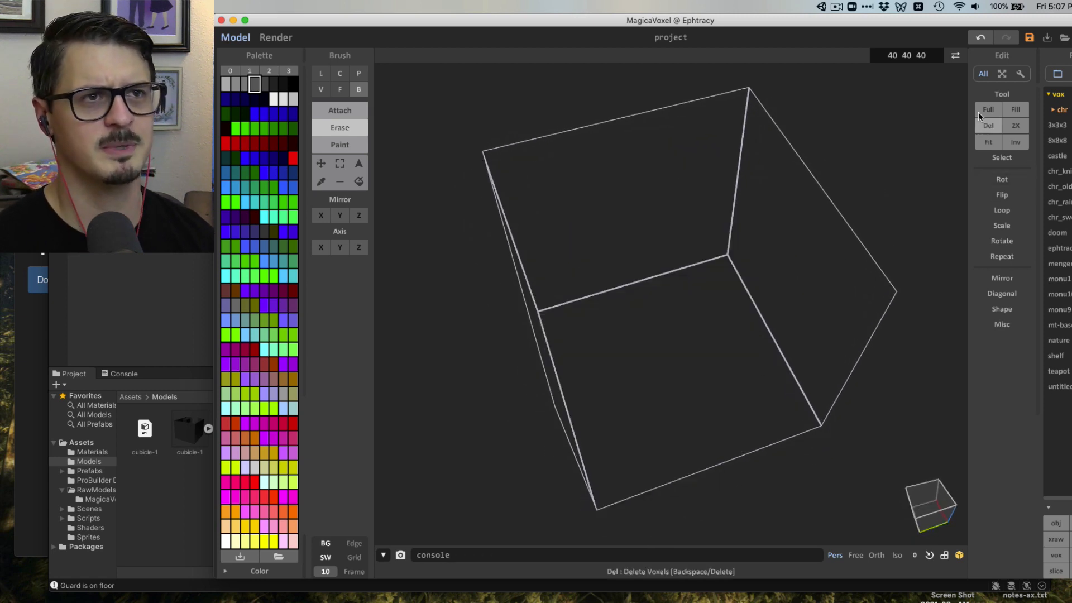
Enter 500 500 500 as the model size and inspect the extent of the enlarged volume
click(931, 61)
text(500 5)
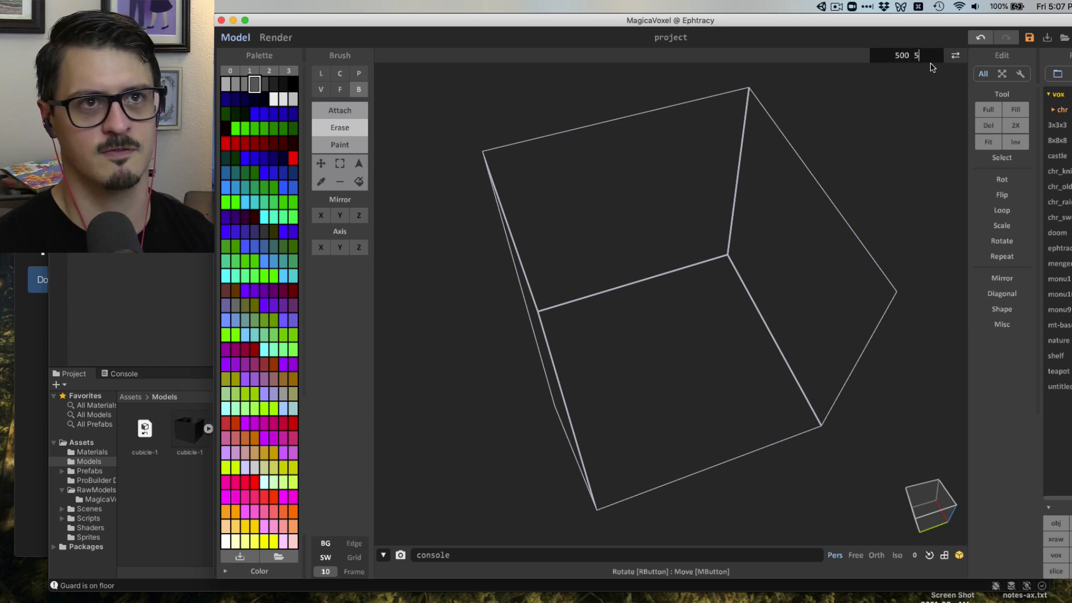
text(00 500 5)
key(Return)
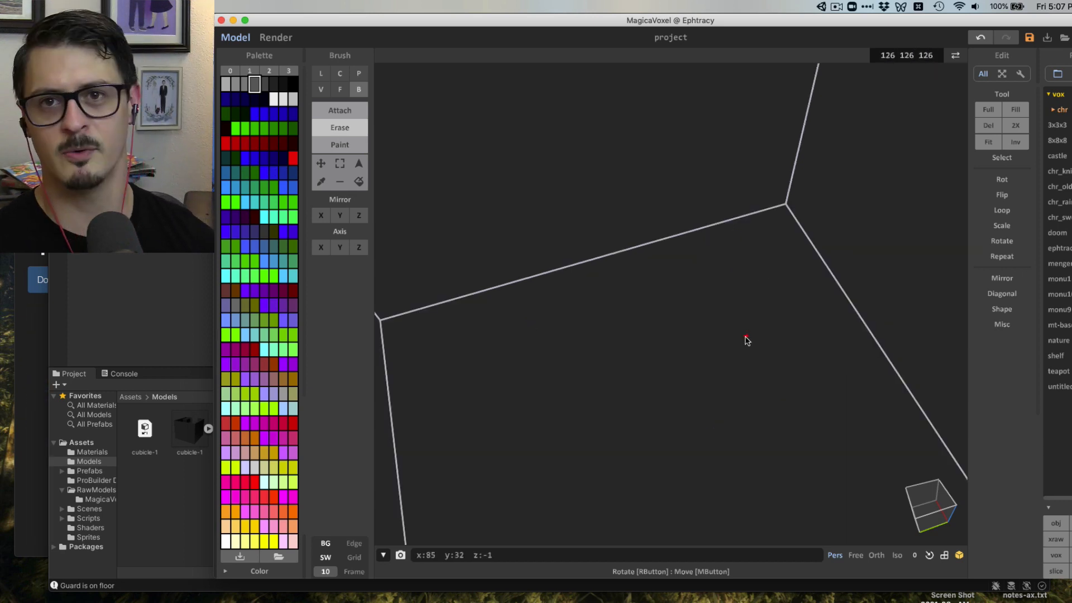
scroll(521, 492, down, 6)
scroll(631, 383, up, 10)
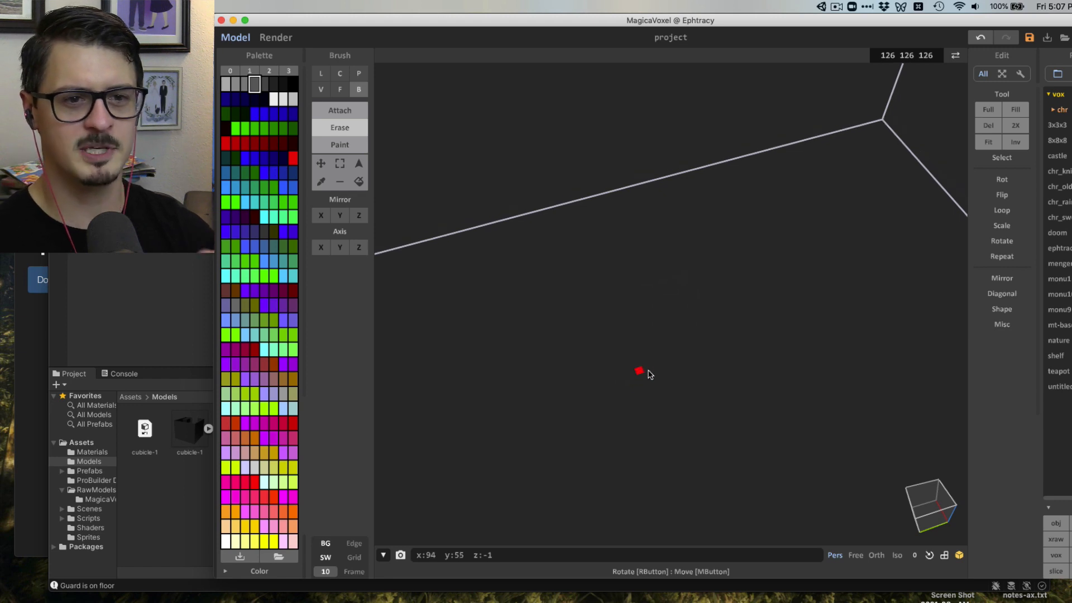
scroll(677, 337, down, 3)
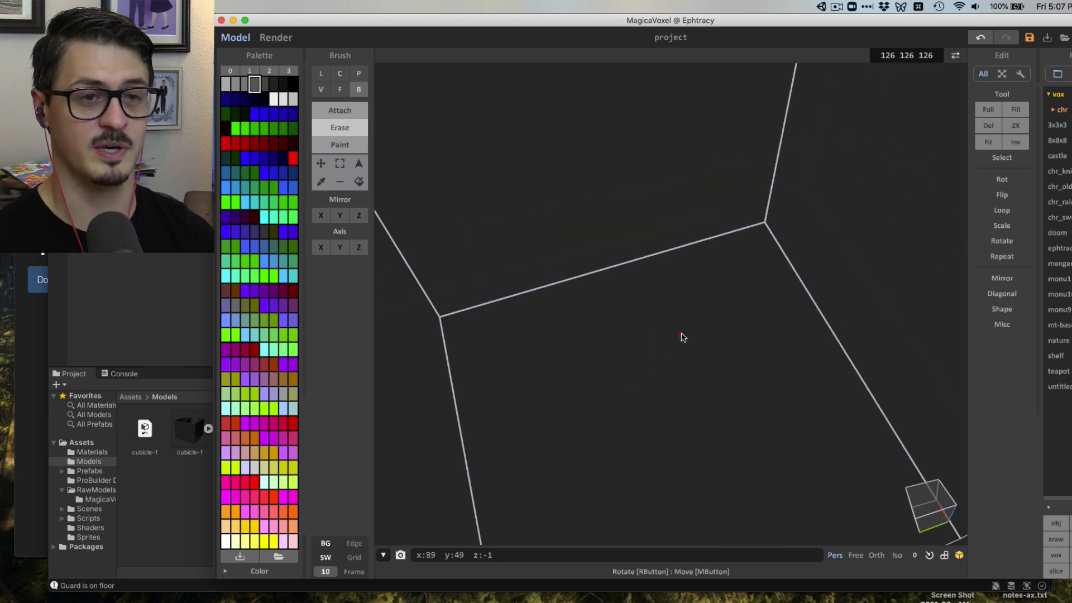
scroll(685, 335, down, 2)
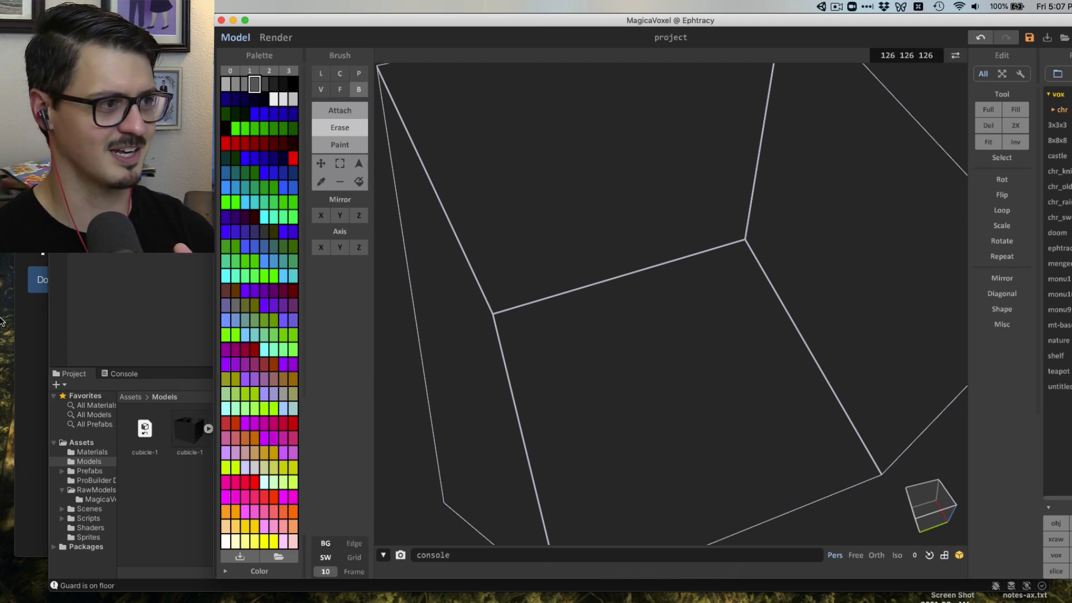
Switch to the browser, look through the MagicaVoxel website's image gallery, close that page and return to MagicaVoxel
click(20, 325)
scroll(394, 350, down, 2)
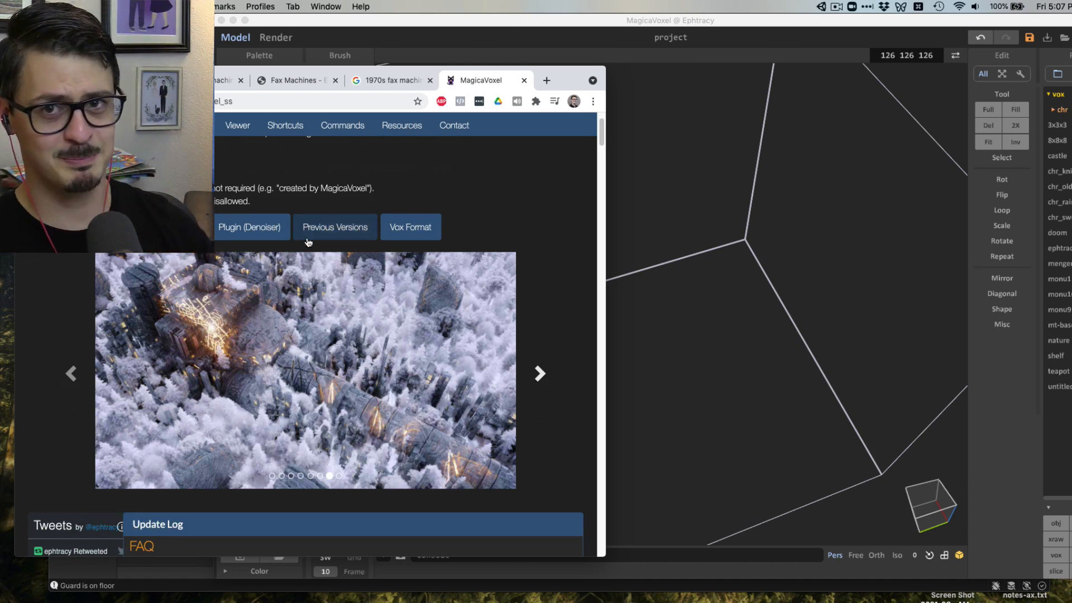
click(69, 372)
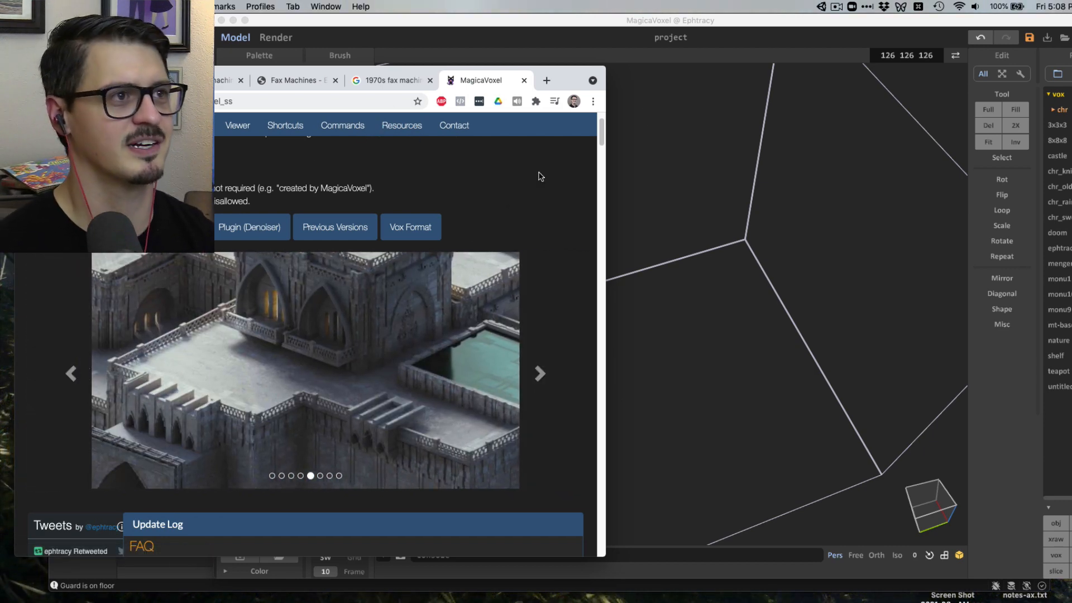
key(super+w)
click(675, 24)
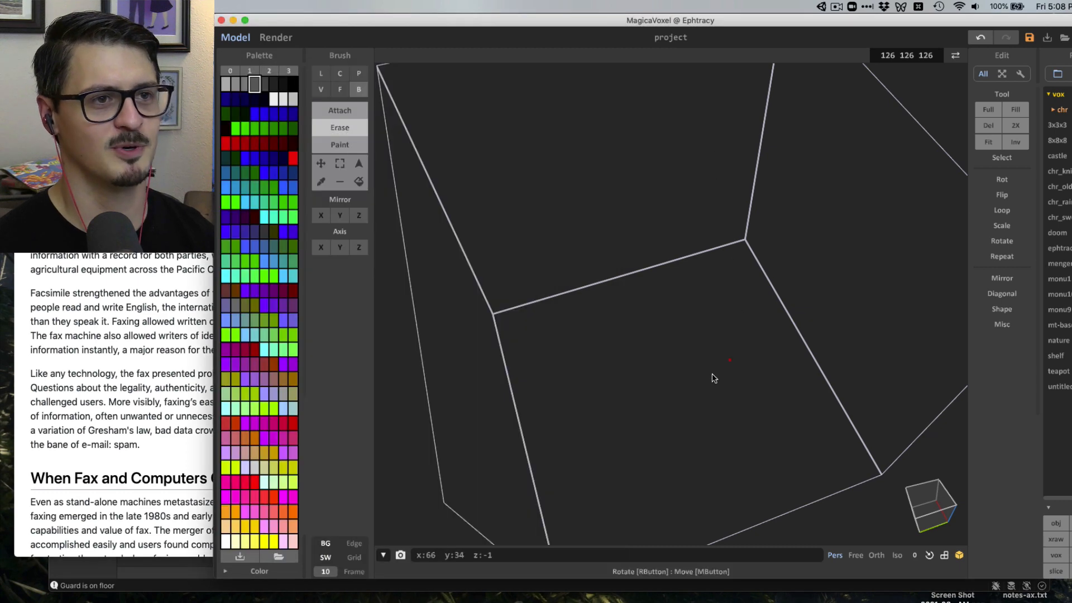
Switch to the Unity project and move its window so the test scene with the cubicles can be viewed
right_drag(713, 374, 779, 174)
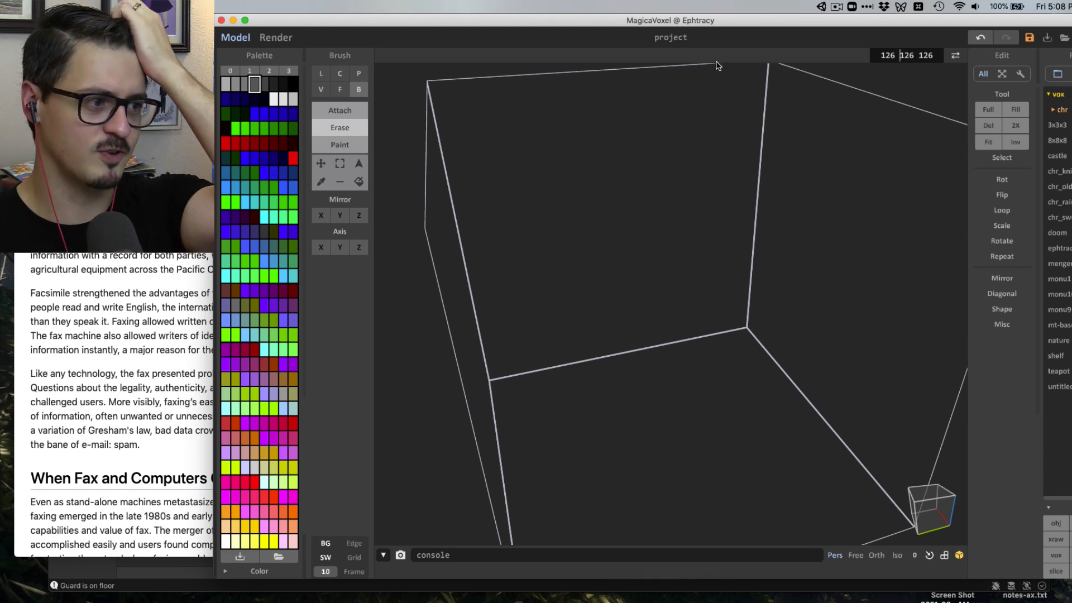
key(super+Tab)
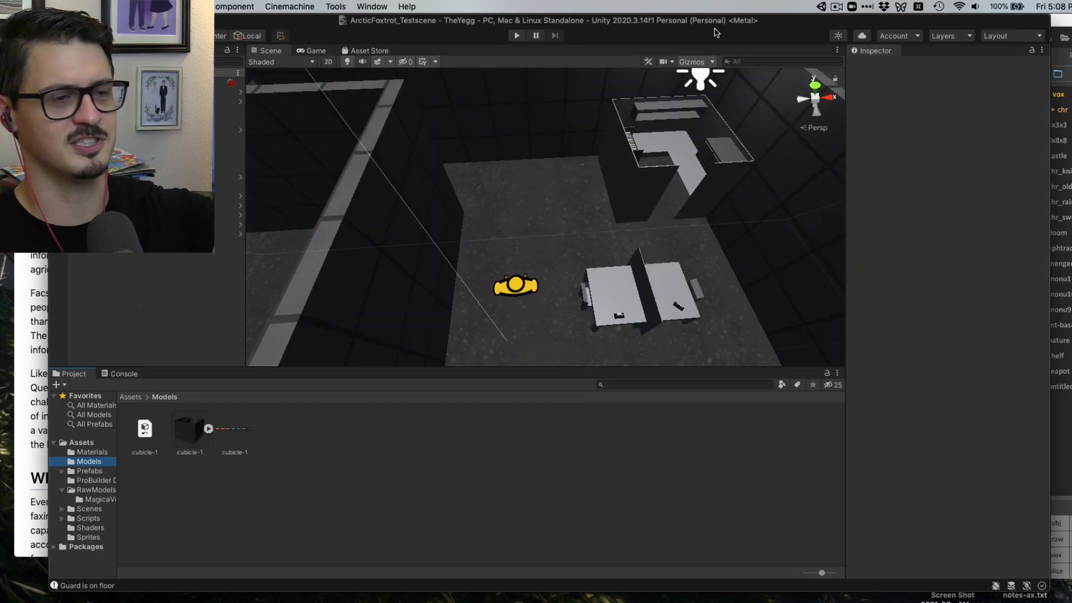
drag(759, 45, 742, 78)
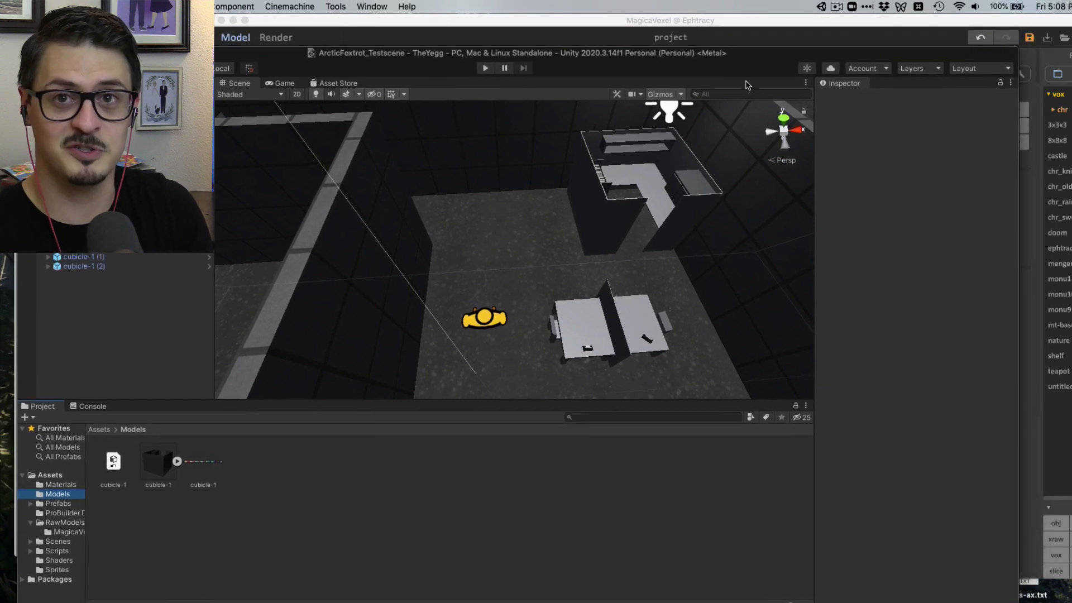
Switch back to MagicaVoxel and set the empty model's size to 24 24 24
click(773, 25)
right_drag(685, 193, 679, 239)
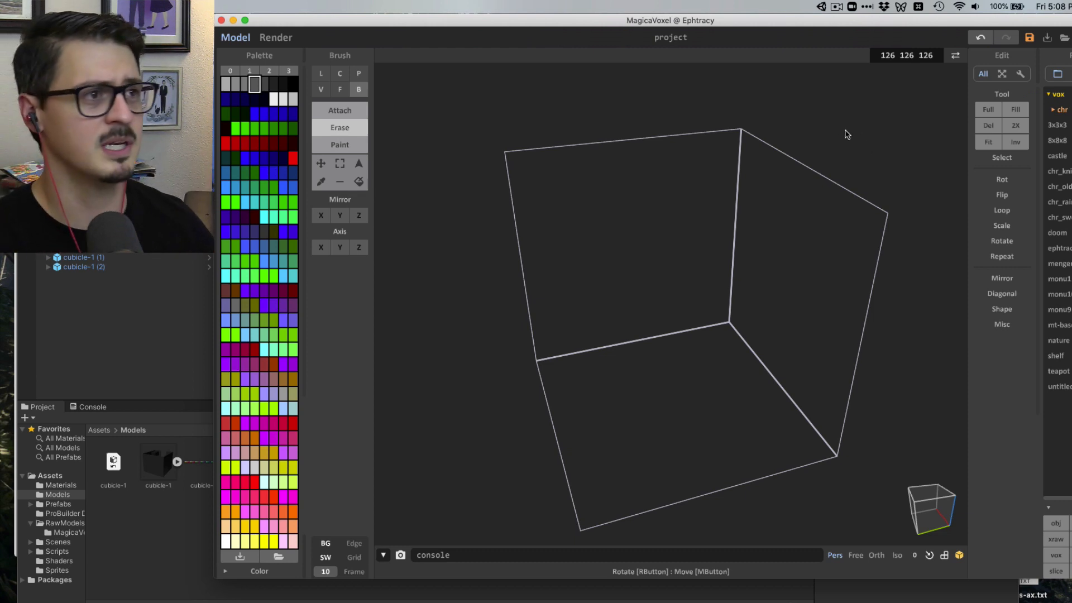
right_drag(634, 115, 594, 129)
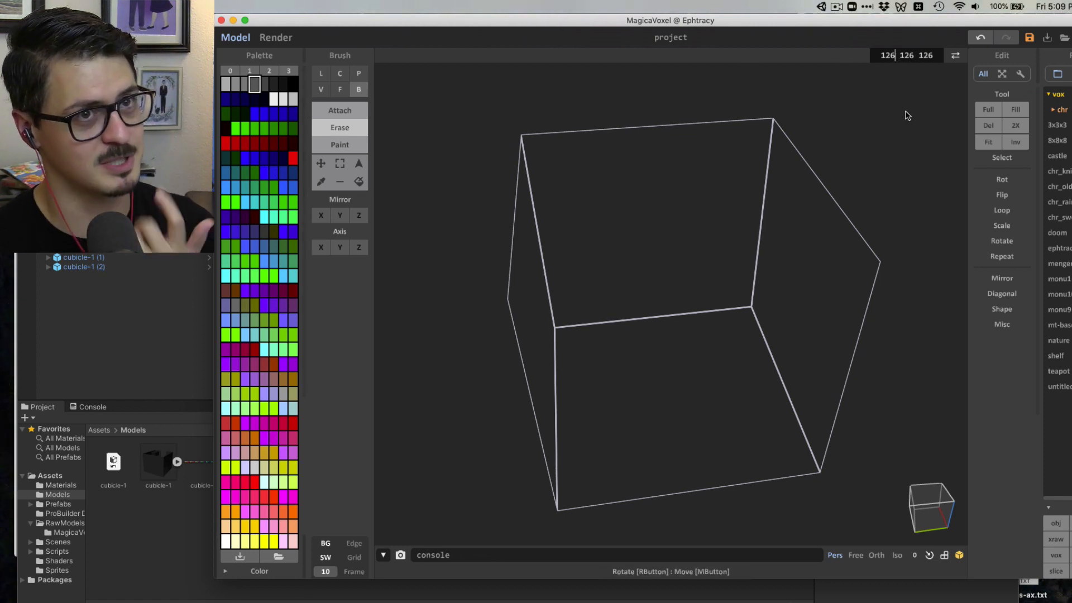
key(super+a)
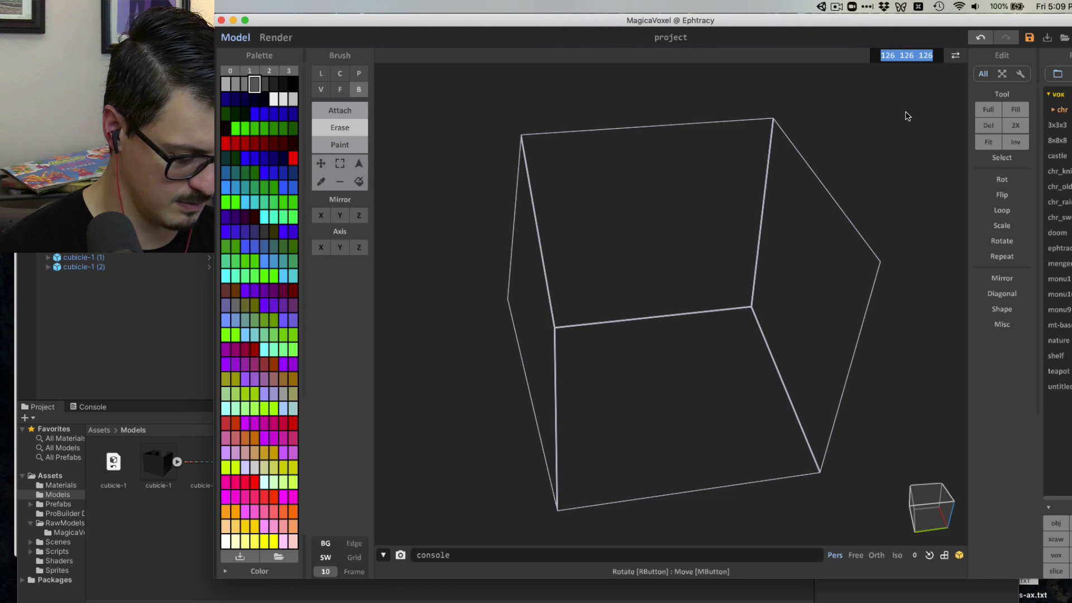
text(24 24 24)
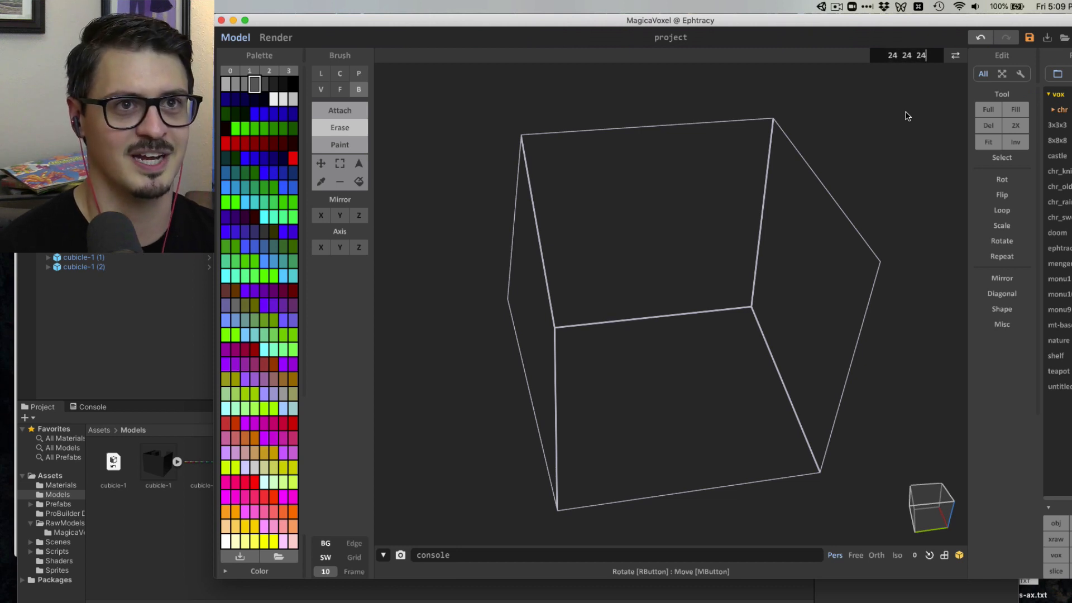
key(Return)
right_drag(733, 312, 717, 310)
key(f)
scroll(706, 314, up, 10)
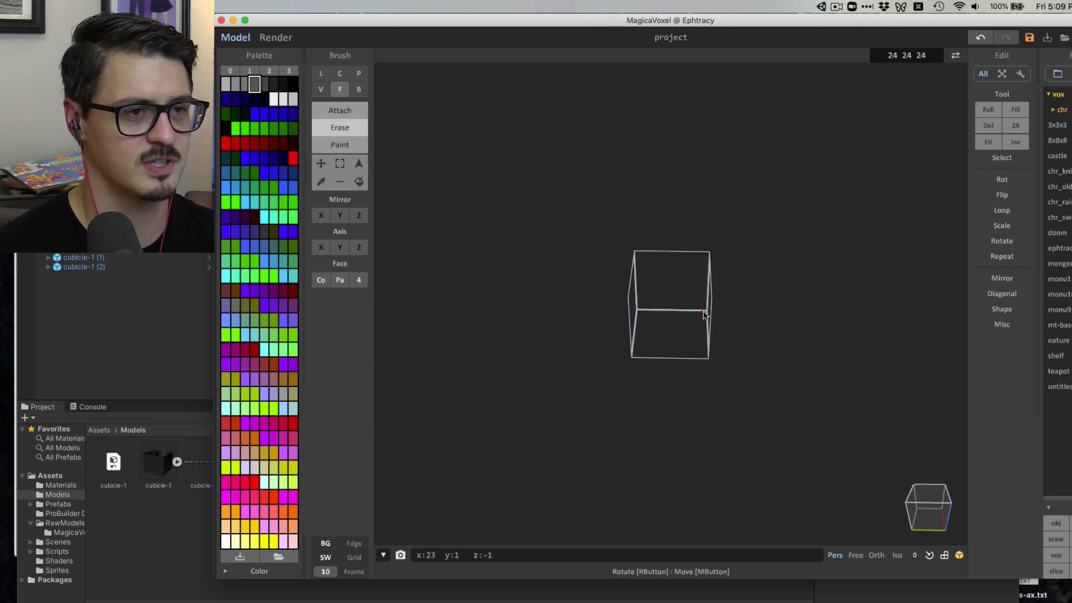
scroll(697, 316, down, 10)
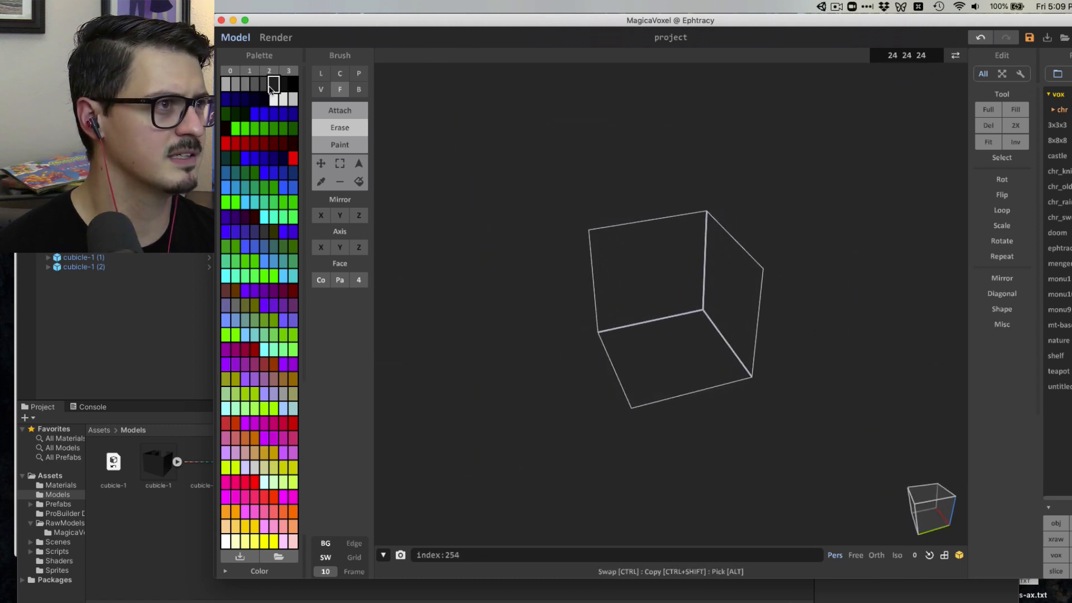
Compare the grey swatches in the first palette row and select the dark grey one
click(273, 85)
click(255, 84)
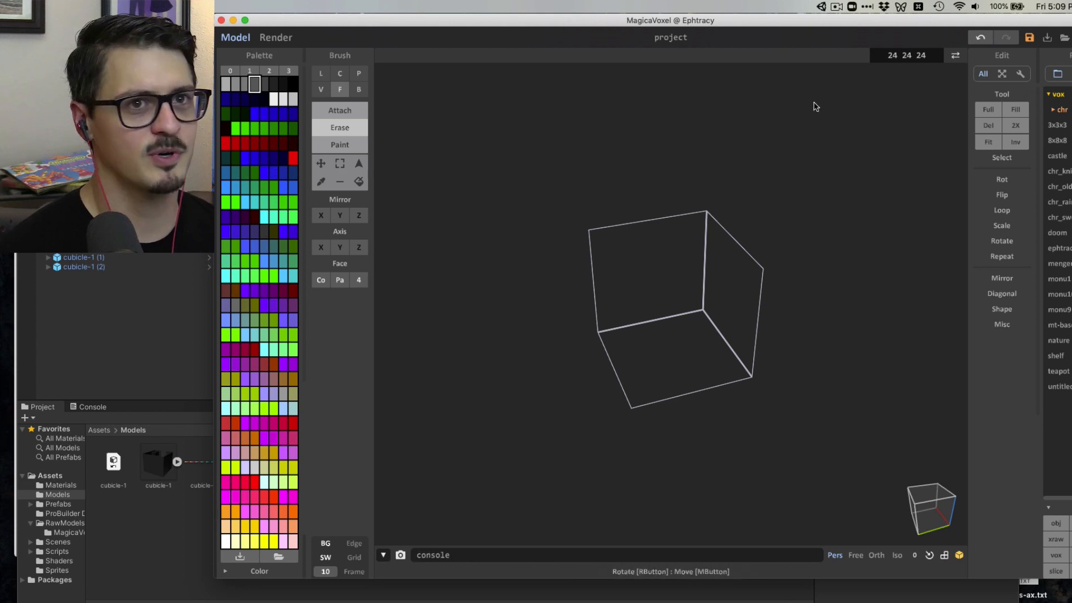
click(273, 84)
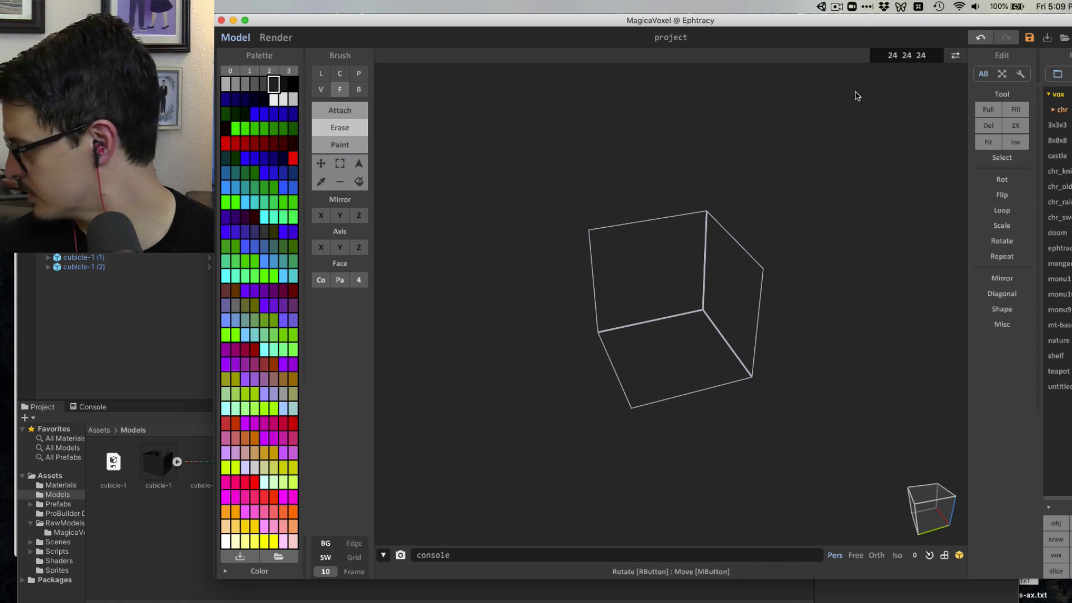
right_drag(797, 146, 828, 156)
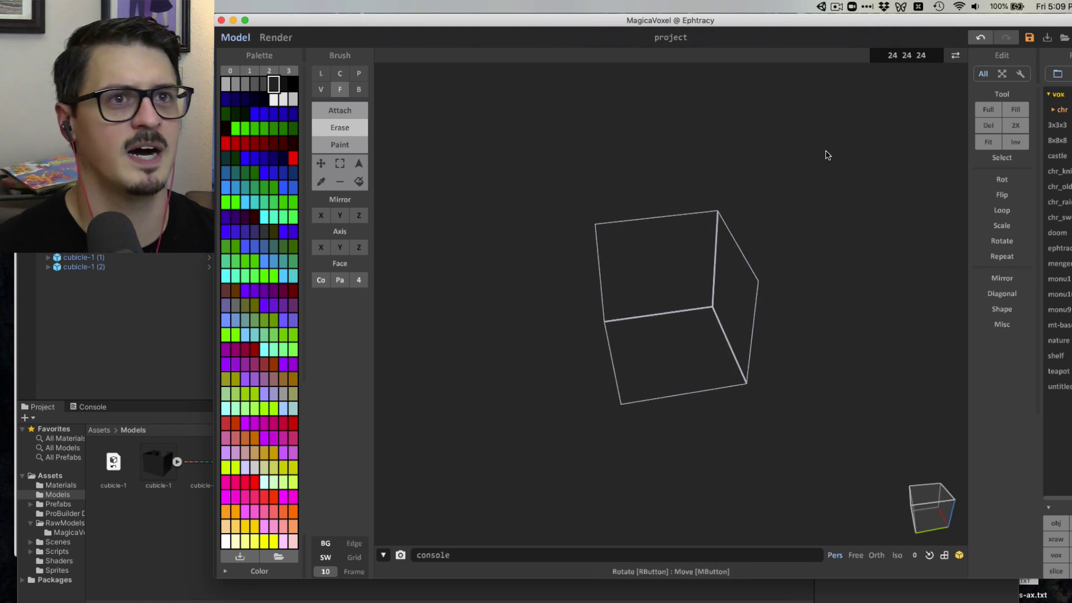
Resize the model to 20 24 30 by changing its first dimension to 20 and its third to 30
click(924, 58)
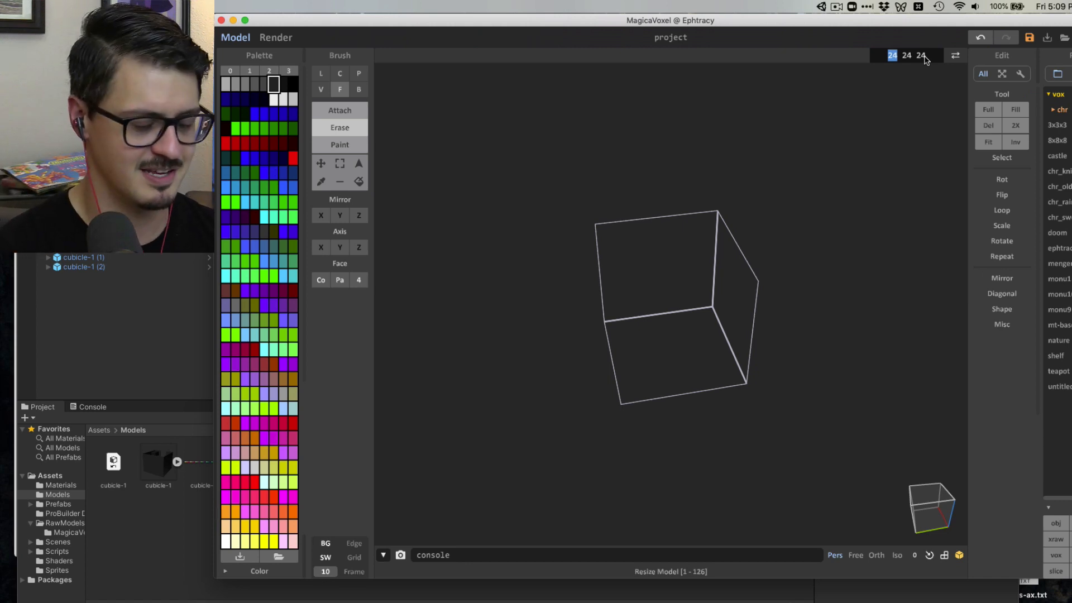
text(20)
key(Return)
right_drag(571, 242, 726, 240)
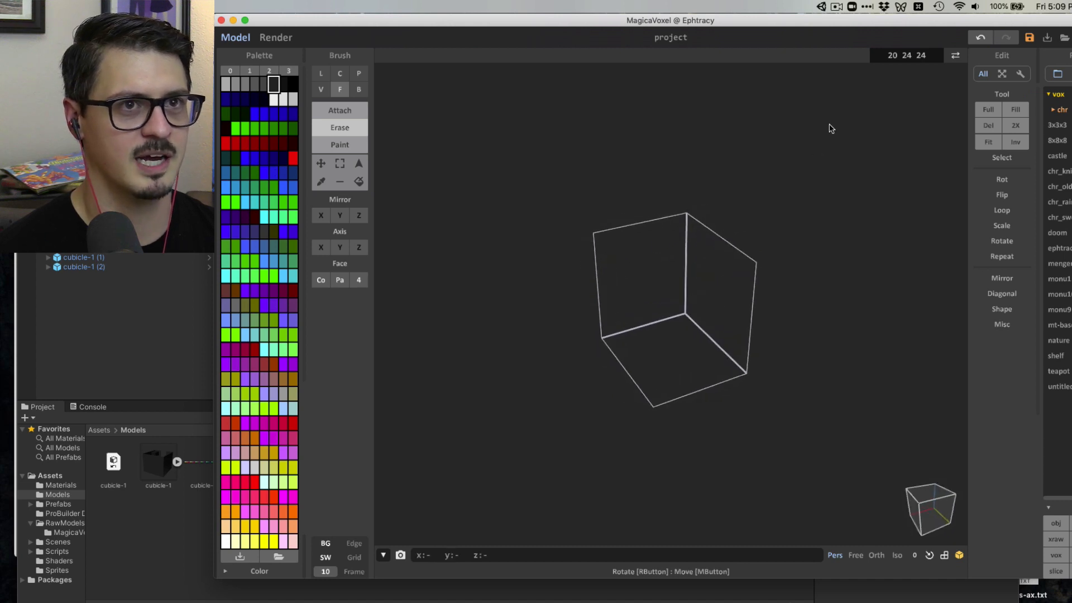
click(920, 55)
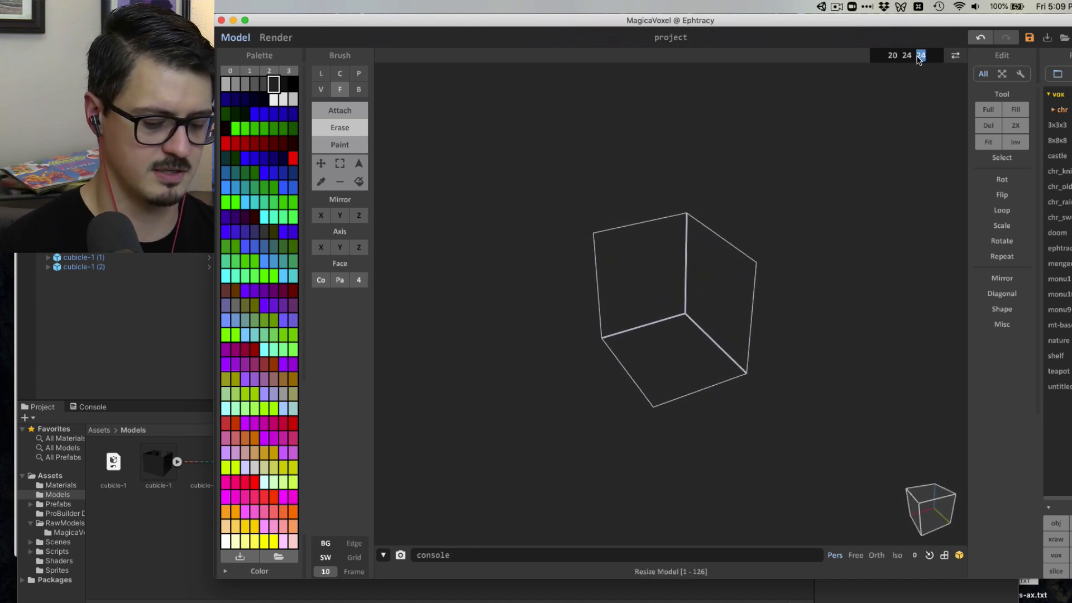
text(30)
key(Return)
right_drag(651, 354, 647, 390)
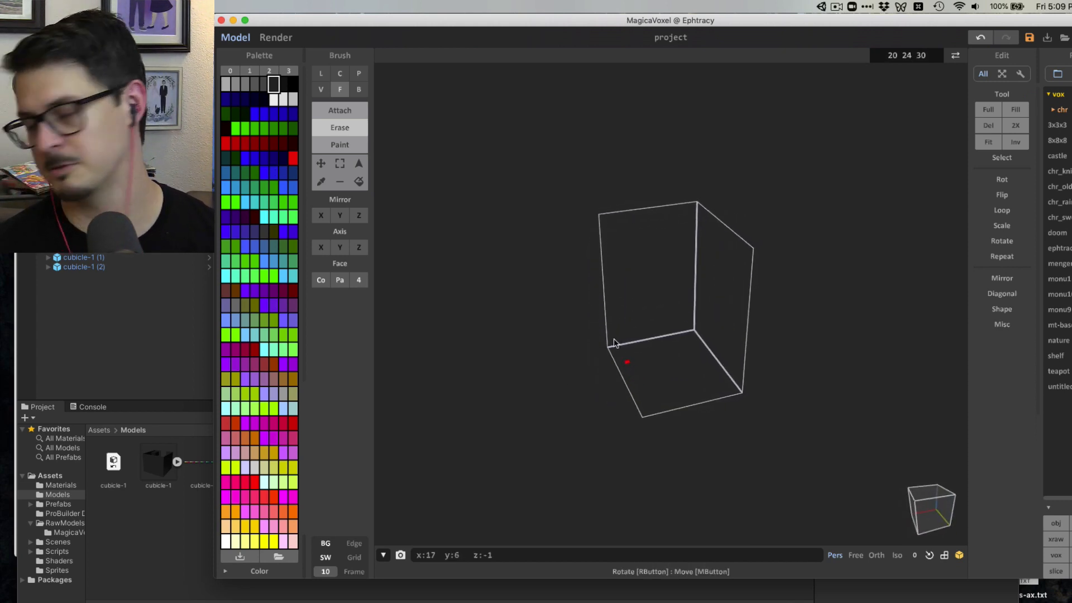
Pick the medium grey swatch in the first palette row and fill the entire model volume with it
click(254, 85)
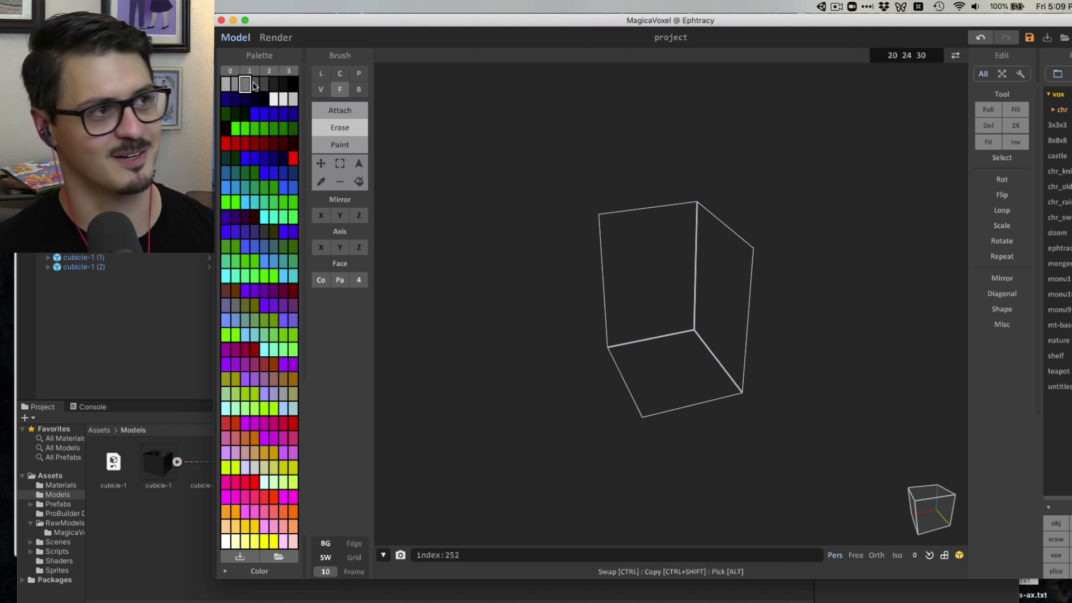
click(248, 86)
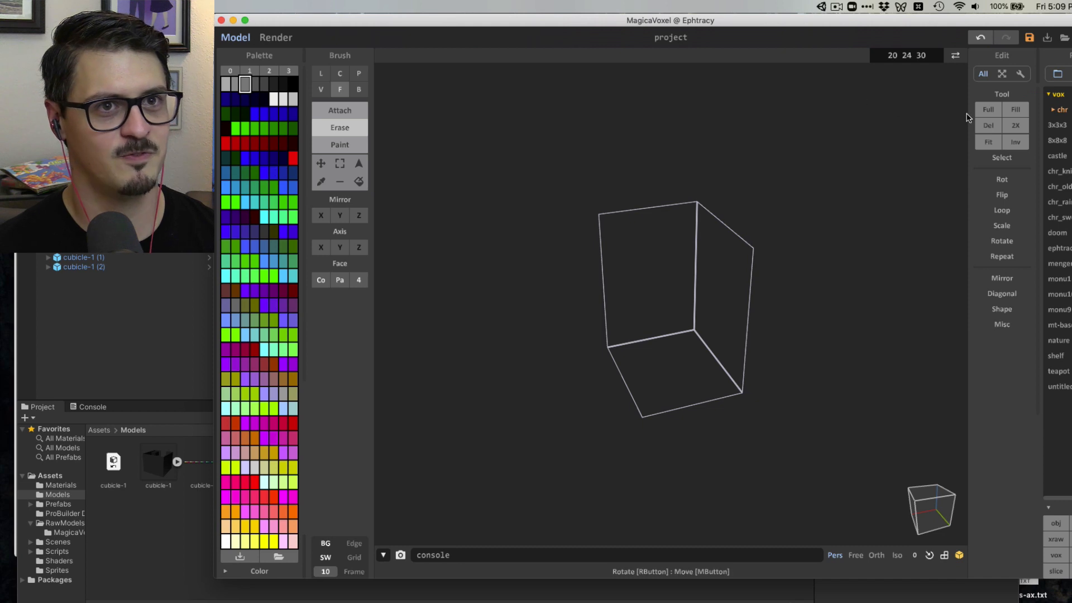
click(984, 110)
scroll(797, 270, up, 2)
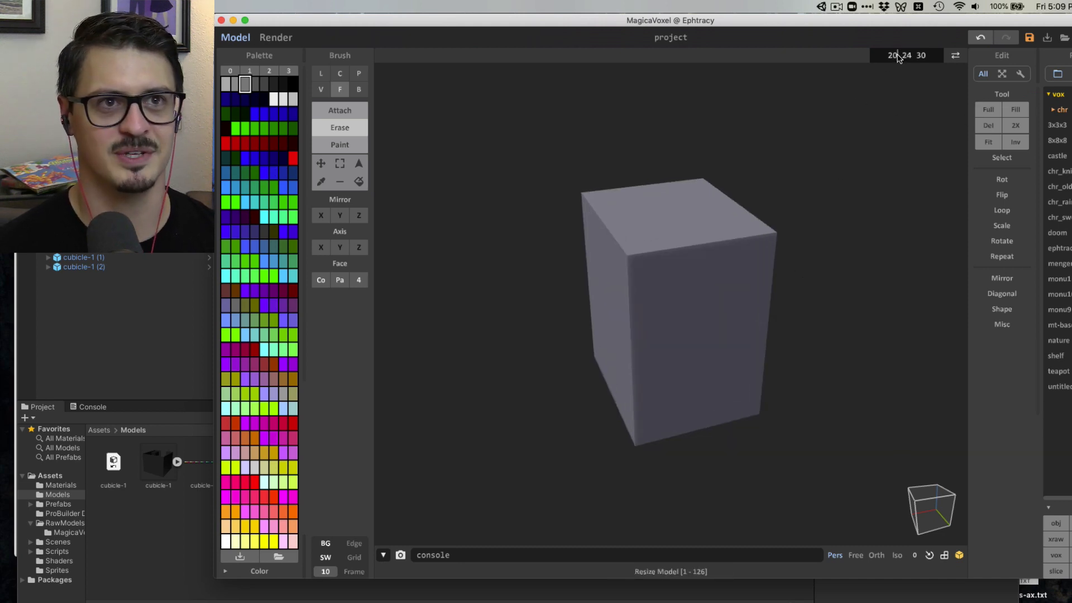
Try painting a dark grey rectangle across the upper front of the block with the Box brush, and undo it
click(353, 91)
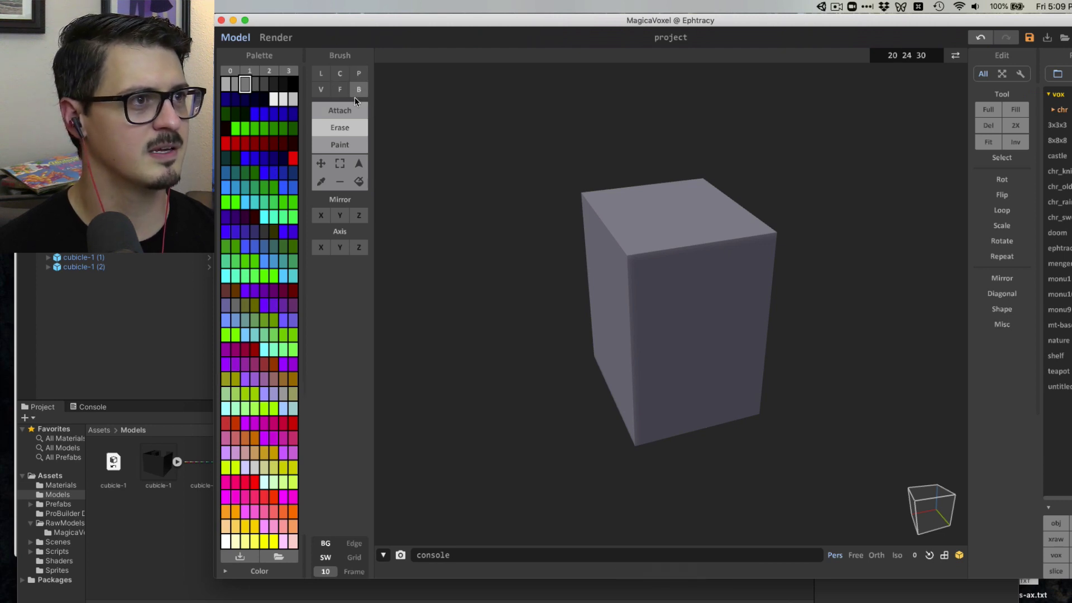
click(351, 143)
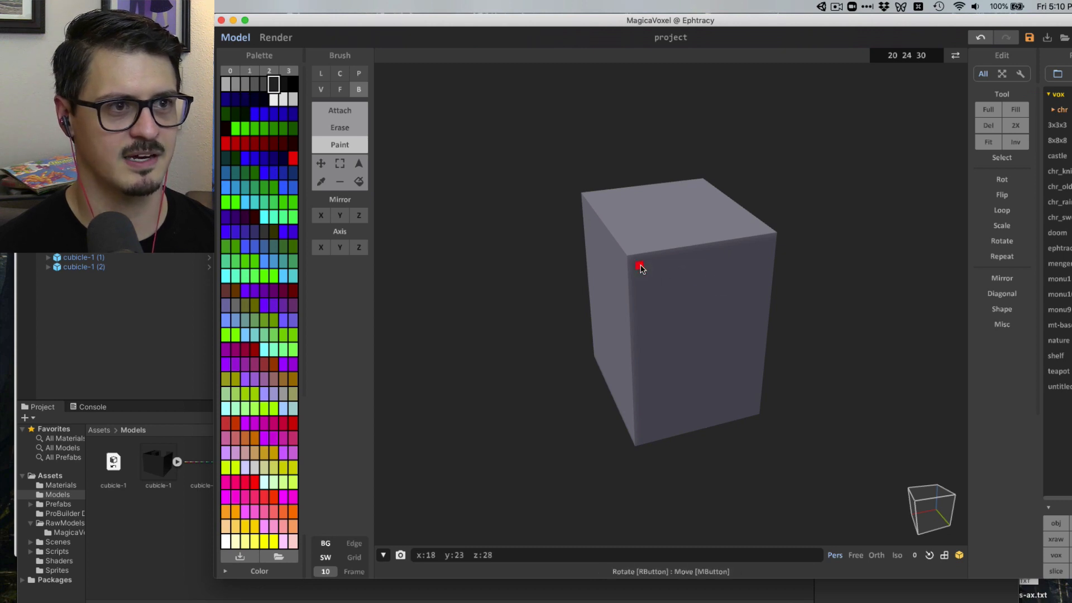
mouse_move(639, 267)
mouse_down()
mouse_move(695, 310)
mouse_move(737, 320)
mouse_move(760, 307)
mouse_up()
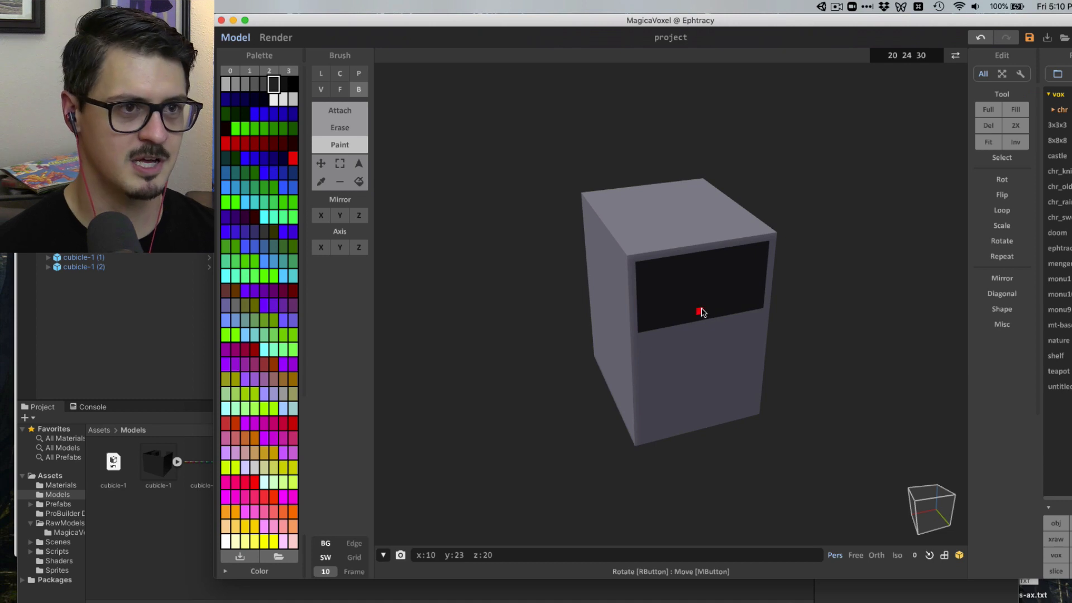
key(super+z)
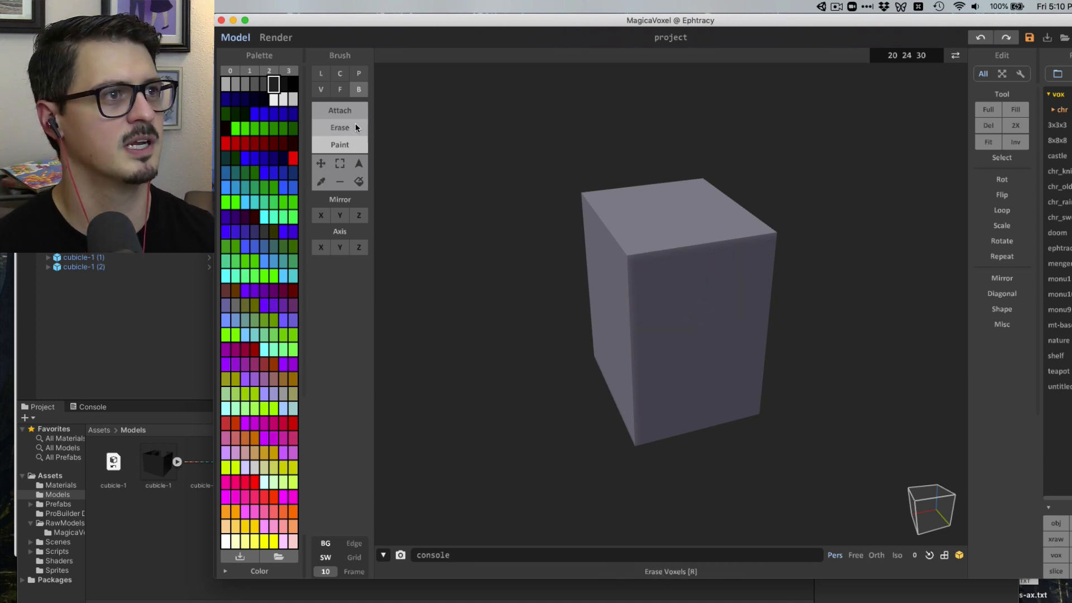
Push the block's front face inward with the Face brush in Erase mode
click(340, 89)
click(341, 127)
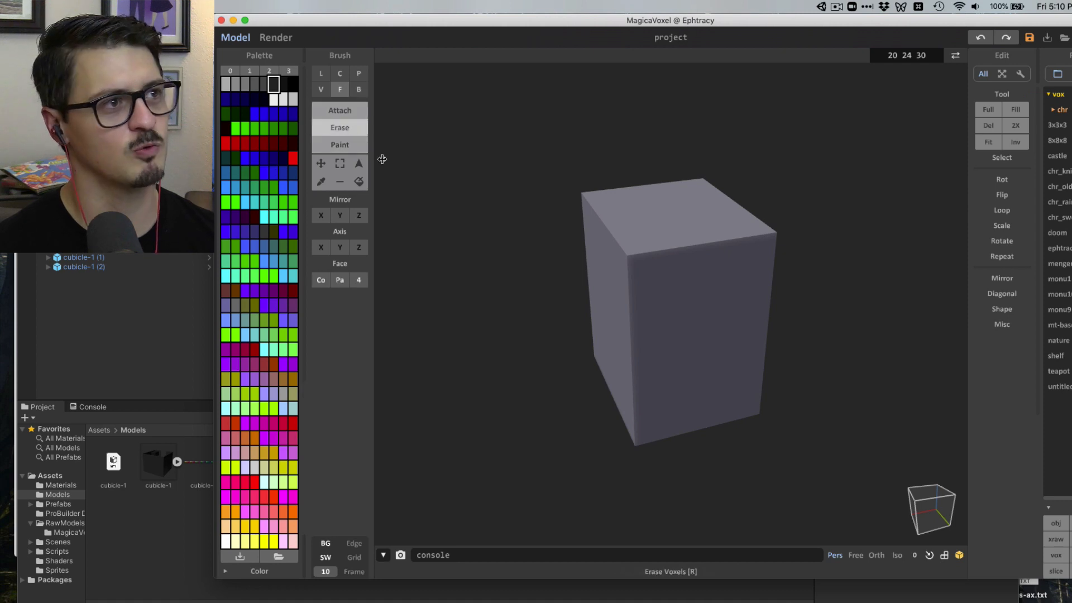
click(694, 330)
right_drag(694, 332, 713, 311)
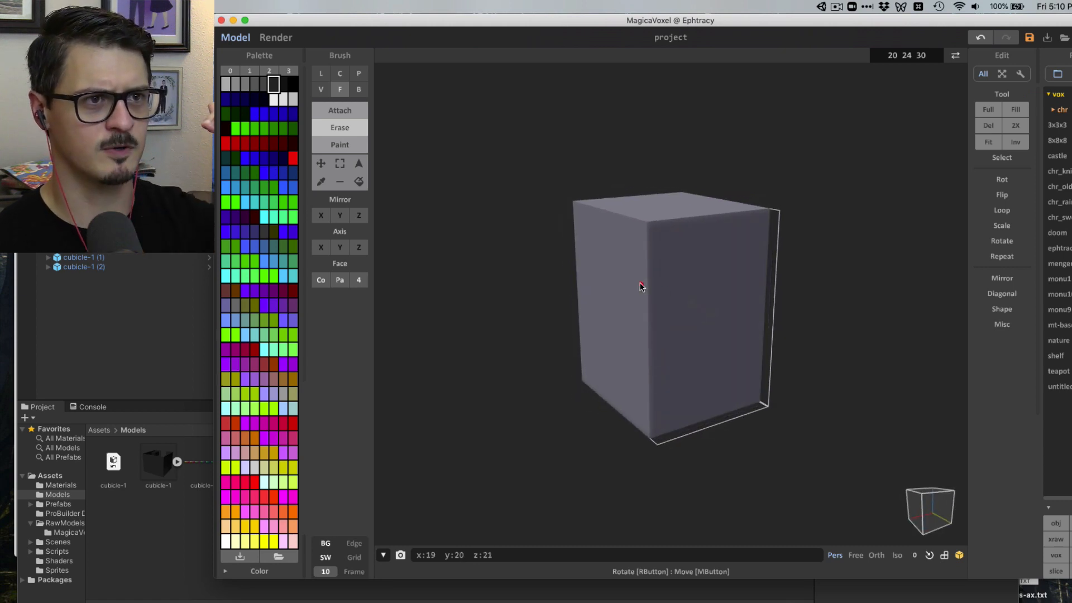
right_drag(632, 269, 617, 264)
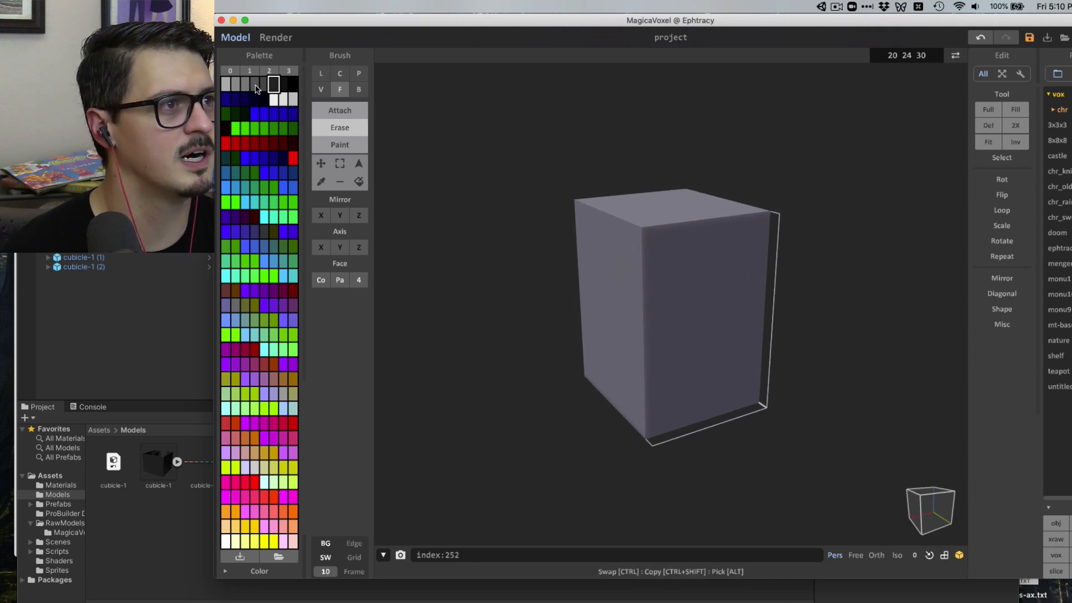
Attach a raised drawer panel and a taller door panel below it to the block's front, using the Box brush in medium grey
click(251, 85)
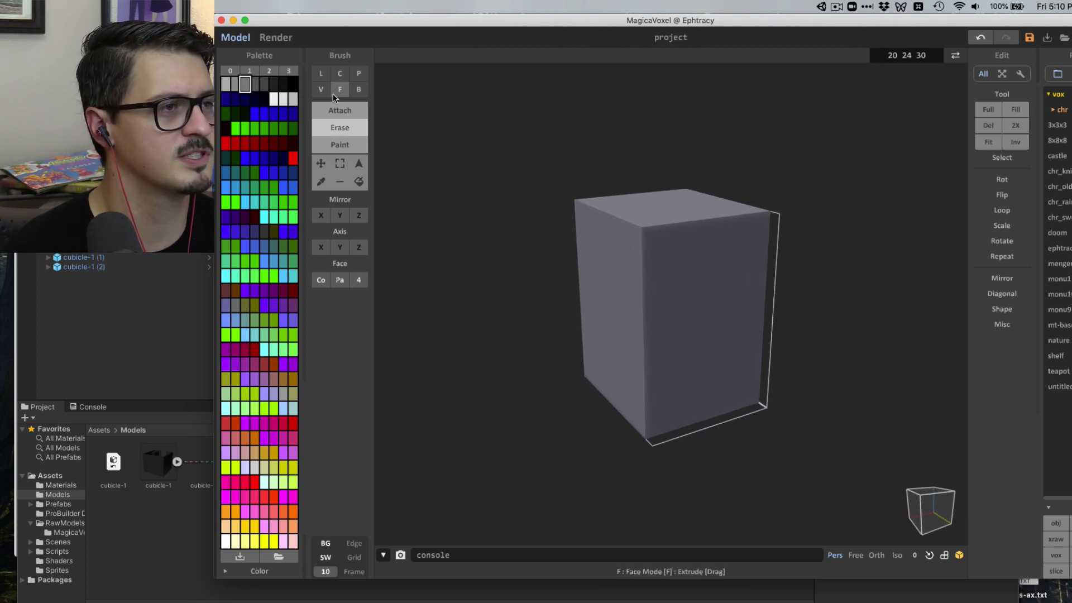
click(358, 90)
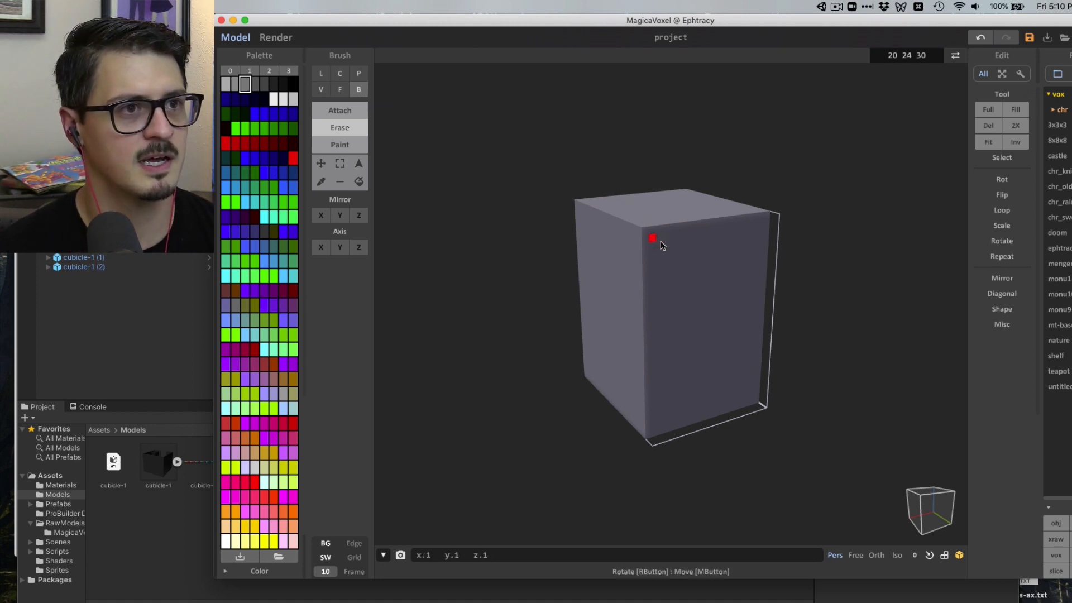
key(super+z)
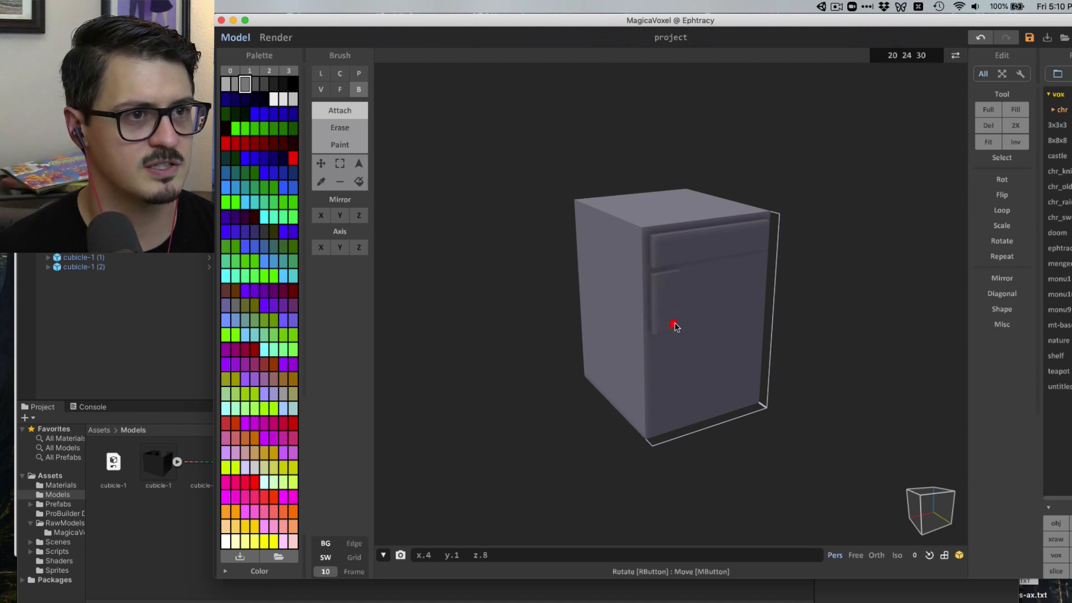
mouse_move(673, 325)
mouse_down()
mouse_move(722, 419)
mouse_move(747, 399)
mouse_up()
mouse_move(742, 394)
right_down()
mouse_move(673, 367)
mouse_move(681, 298)
right_up()
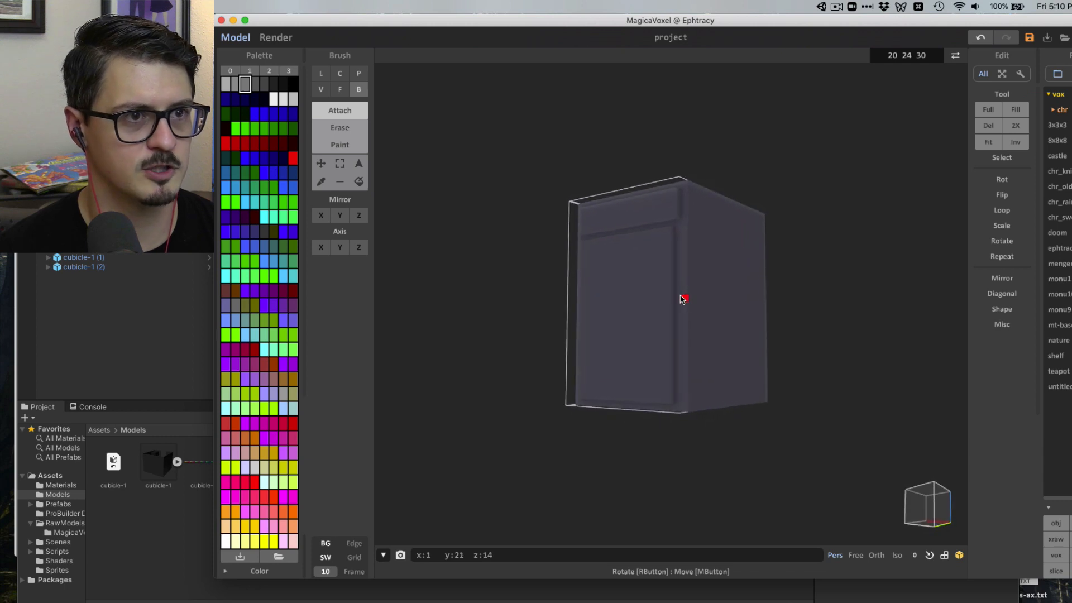
scroll(680, 299, up, 3)
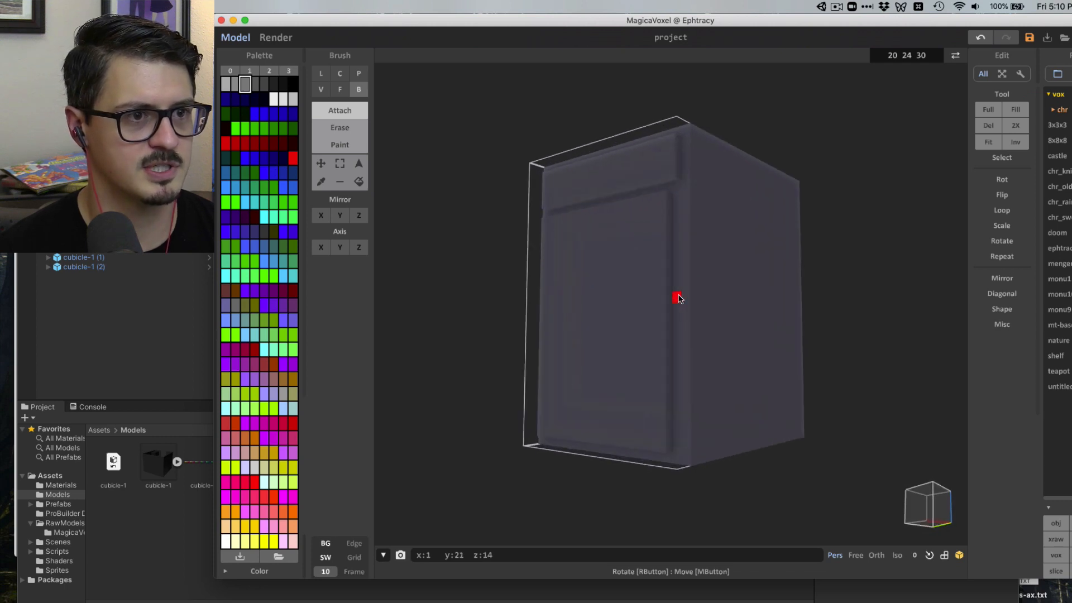
Extend one side edge of the door panel outward by one layer with the Face brush in Attach mode
click(341, 91)
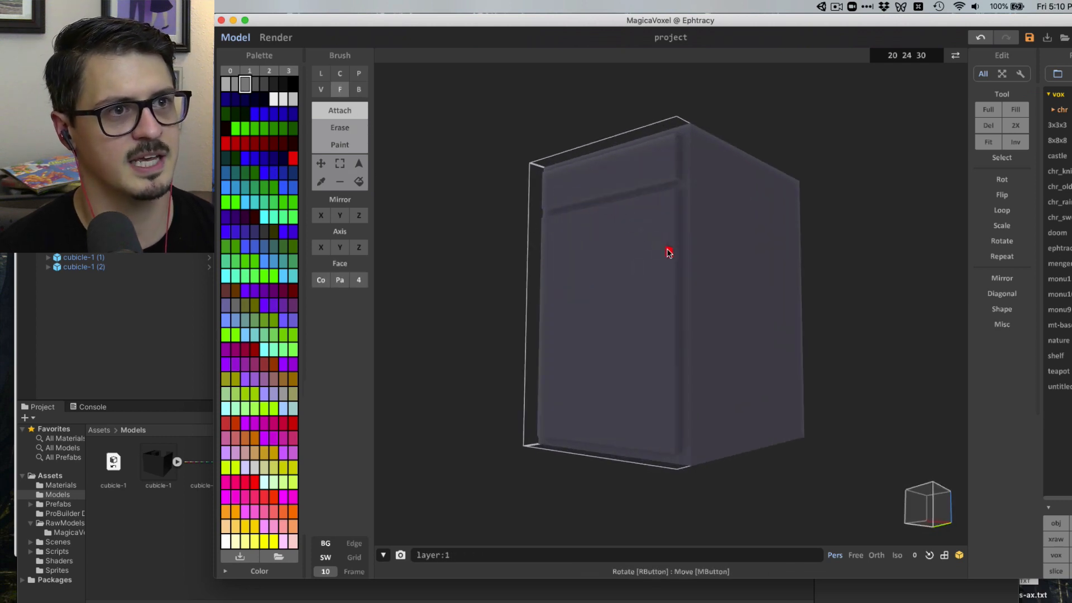
right_drag(455, 289, 471, 299)
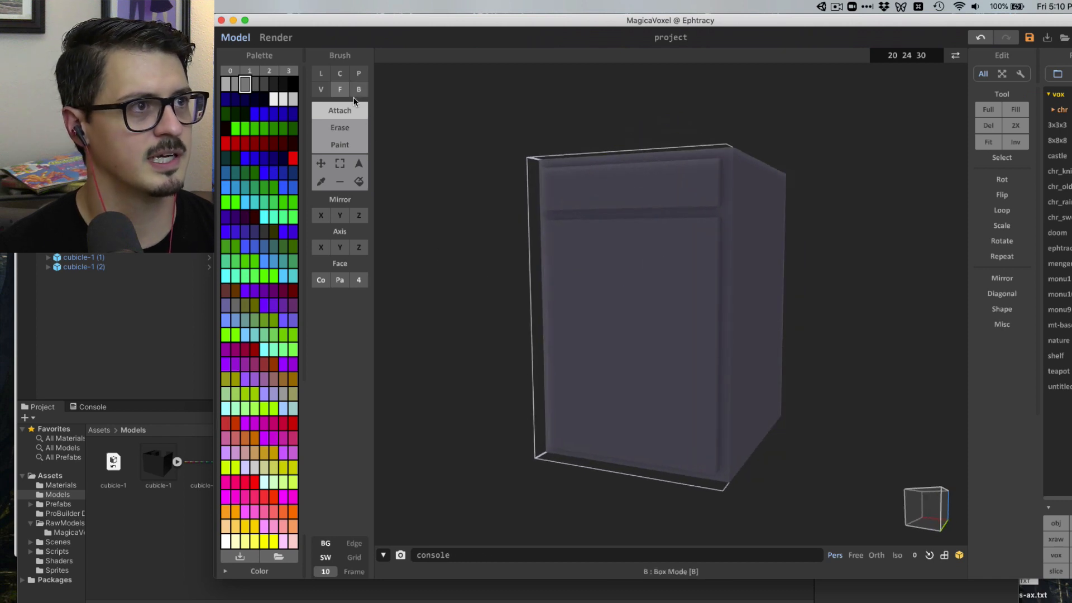
click(338, 128)
mouse_move(594, 251)
right_down()
mouse_move(628, 272)
mouse_move(712, 266)
right_up()
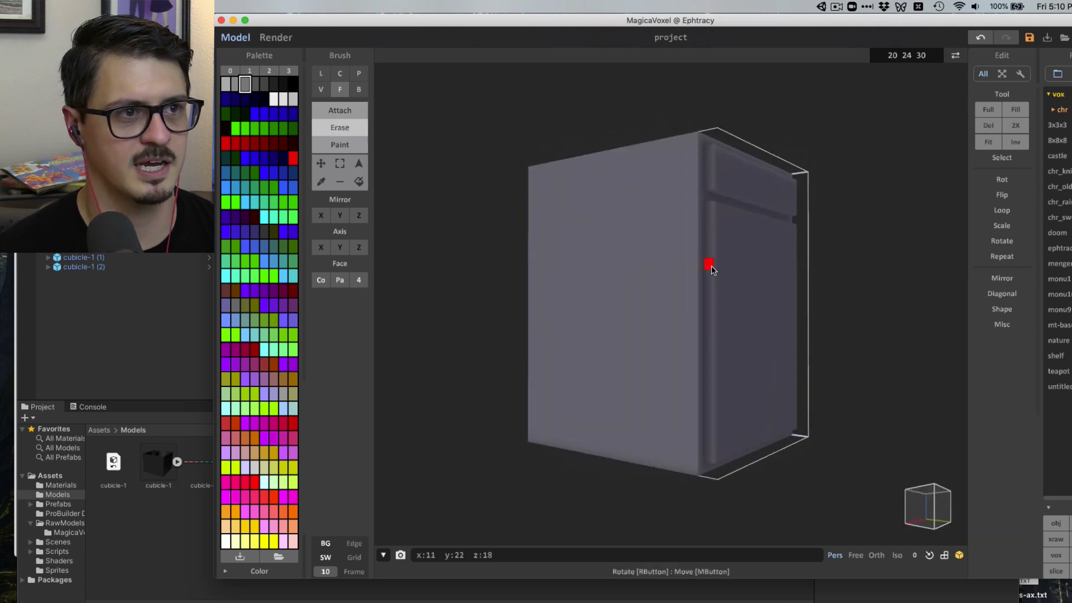
Try extending the door panel's opposite side edge by one layer with the Face brush, and undo it
click(339, 110)
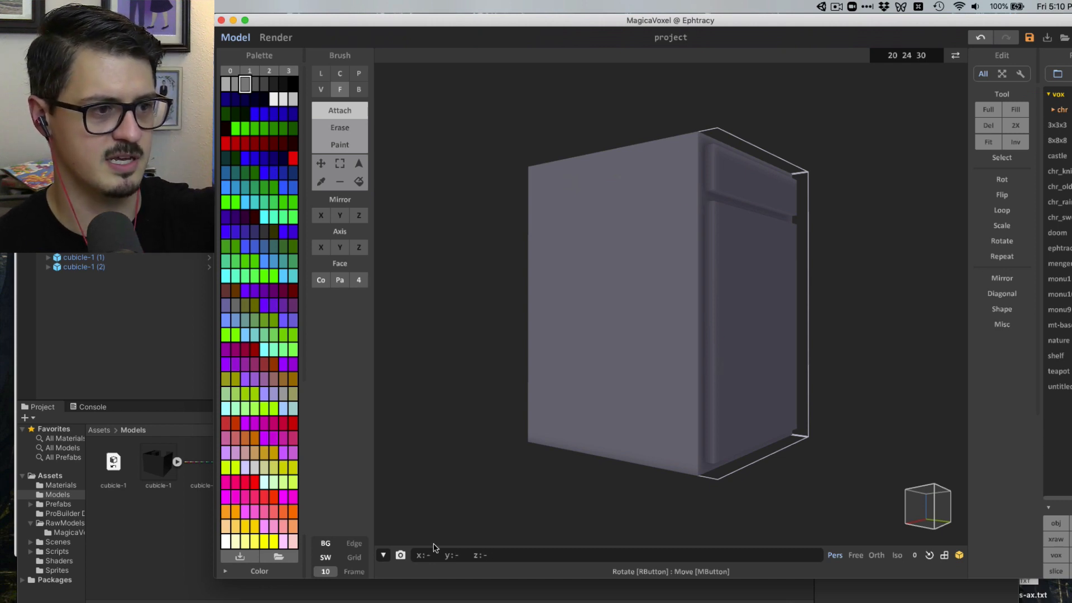
click(709, 215)
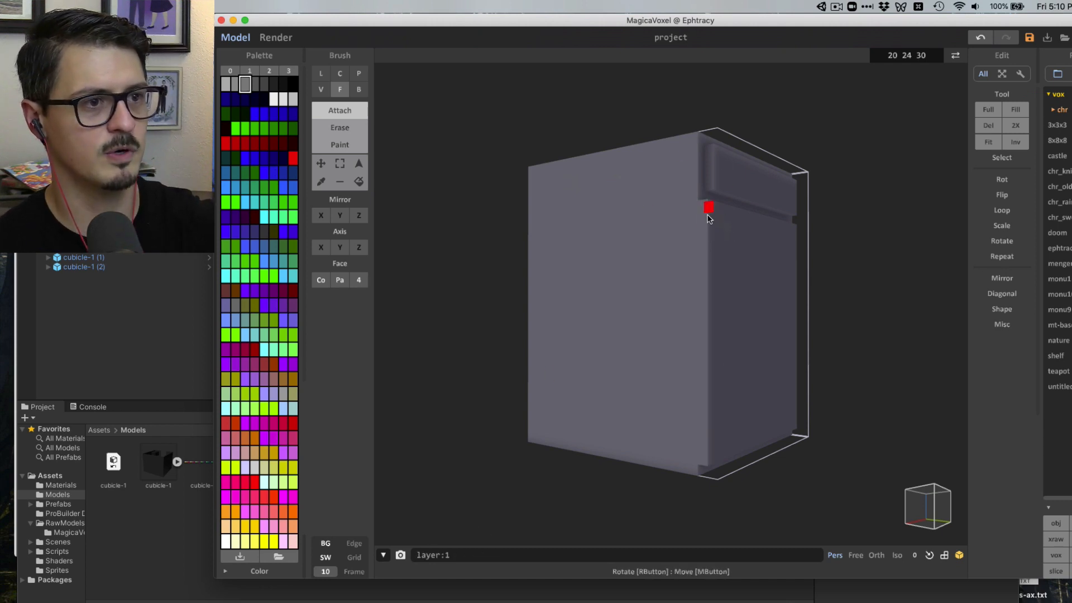
key(super+z)
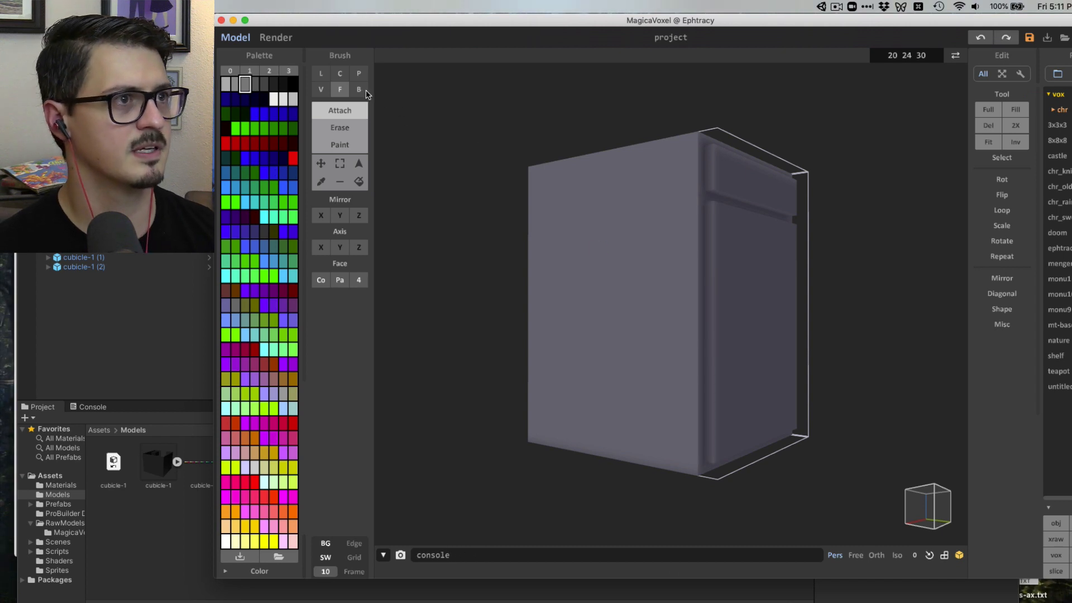
Attach a vertical strip of 1 x 1 x 23 voxels along the door panel's side edge with the Box brush
click(359, 89)
drag(712, 213, 705, 433)
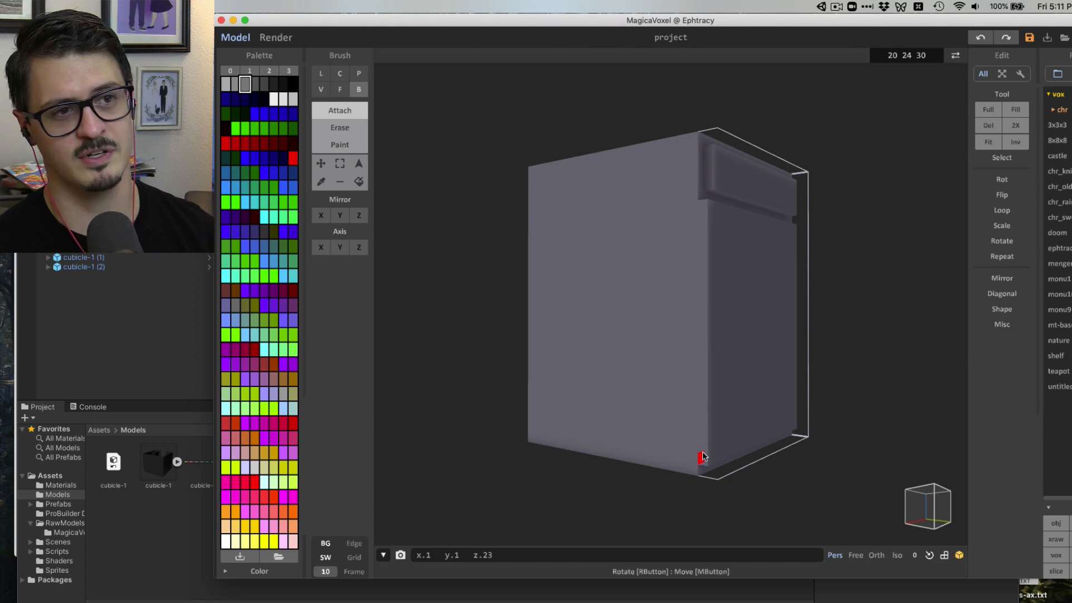
Attach vertical strip segments along the door panel's side edge with the Box brush, leaving a small gap about midway
drag(703, 457, 708, 320)
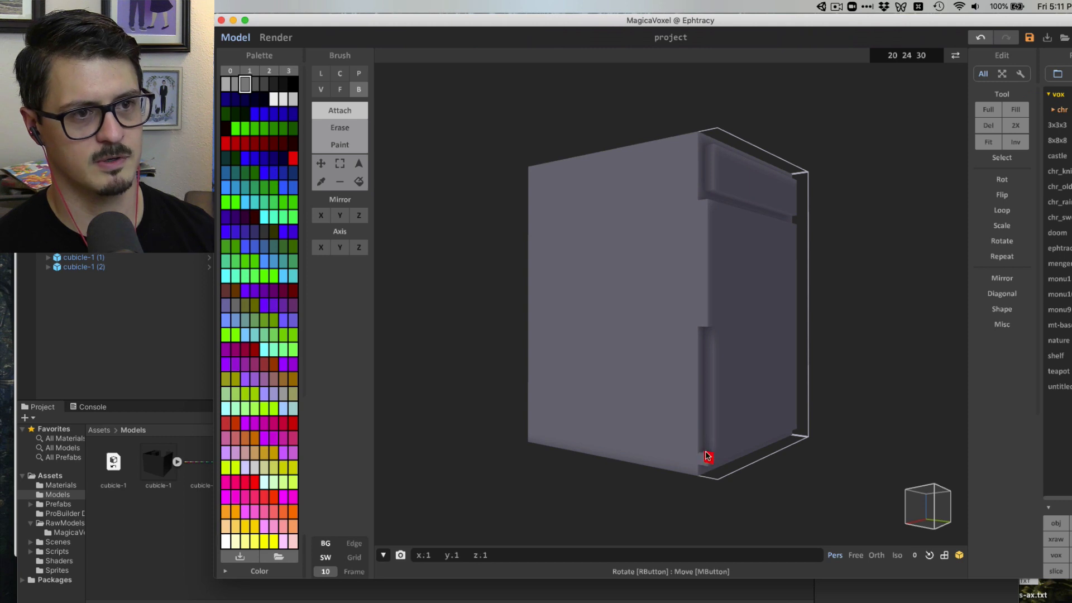
drag(708, 457, 708, 354)
Erase a one-voxel-high horizontal groove across the middle of the door panel and the vertical strip along its side edge, using the Box brush
right_drag(772, 352, 720, 353)
click(339, 127)
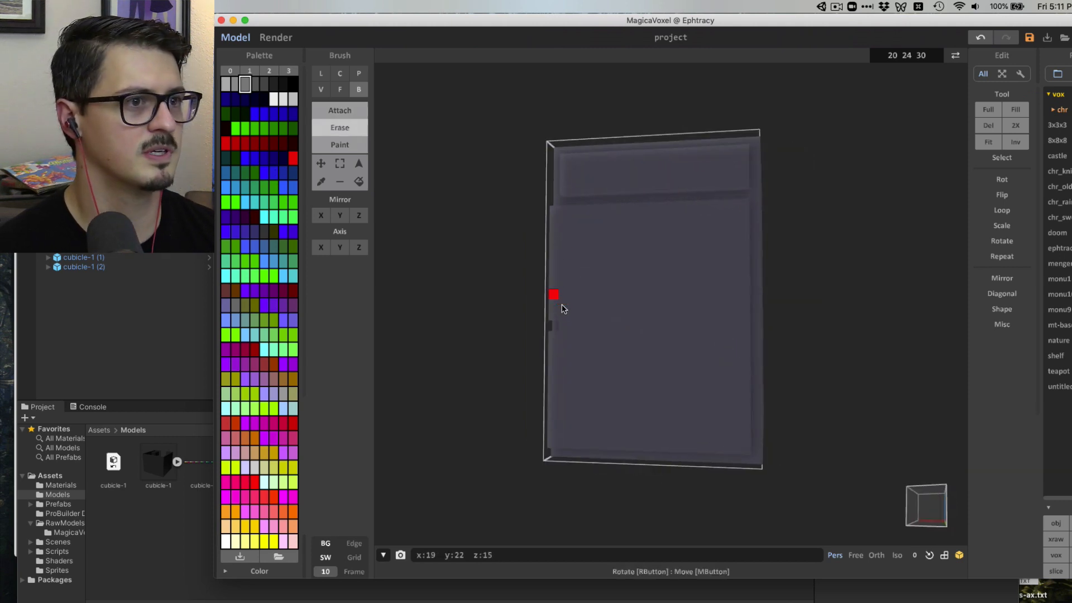
drag(564, 326, 746, 330)
mouse_move(746, 330)
right_down()
mouse_move(651, 329)
mouse_move(673, 330)
mouse_move(607, 193)
right_up()
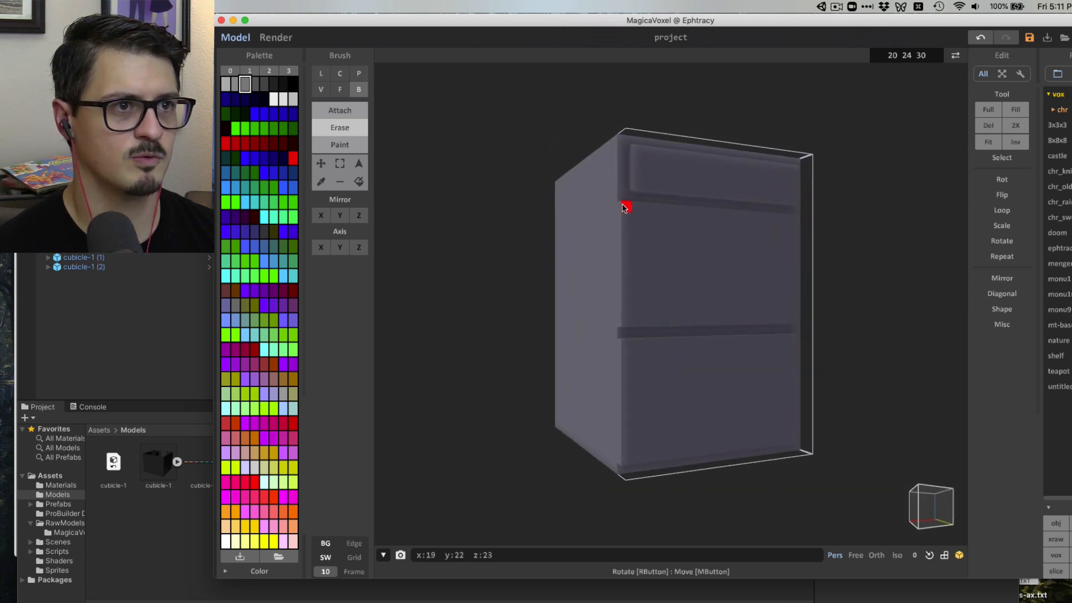
mouse_move(624, 208)
mouse_down()
mouse_move(602, 435)
mouse_move(620, 458)
mouse_up()
mouse_move(661, 416)
right_down()
mouse_move(564, 421)
mouse_move(698, 441)
mouse_move(654, 472)
right_up()
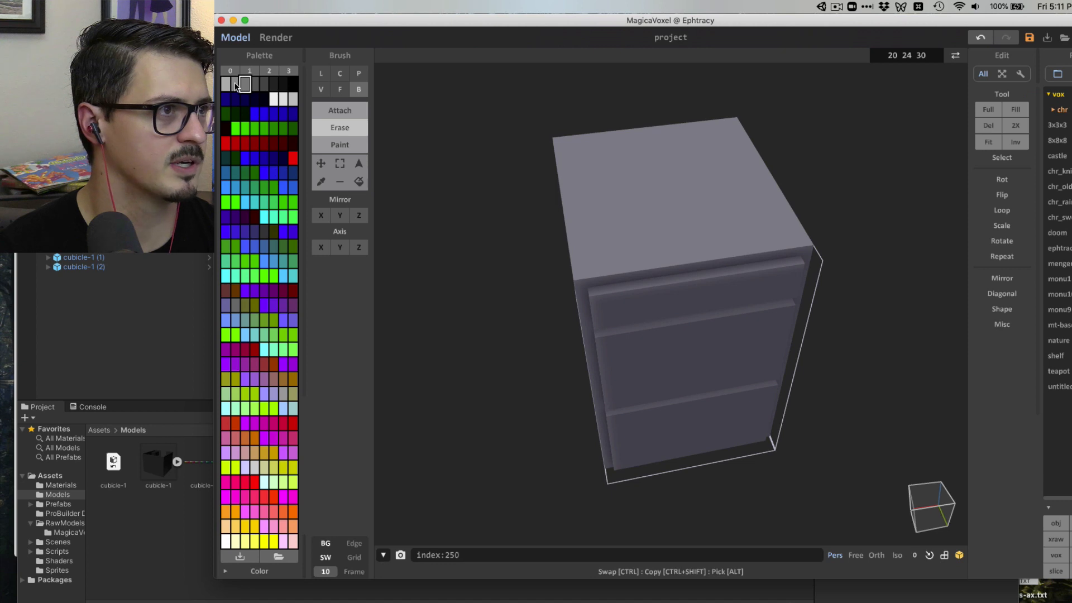
Attach a light grey handle of 5 x 1 x 1 voxels to the middle of the top drawer front with the Box brush
click(293, 99)
click(348, 111)
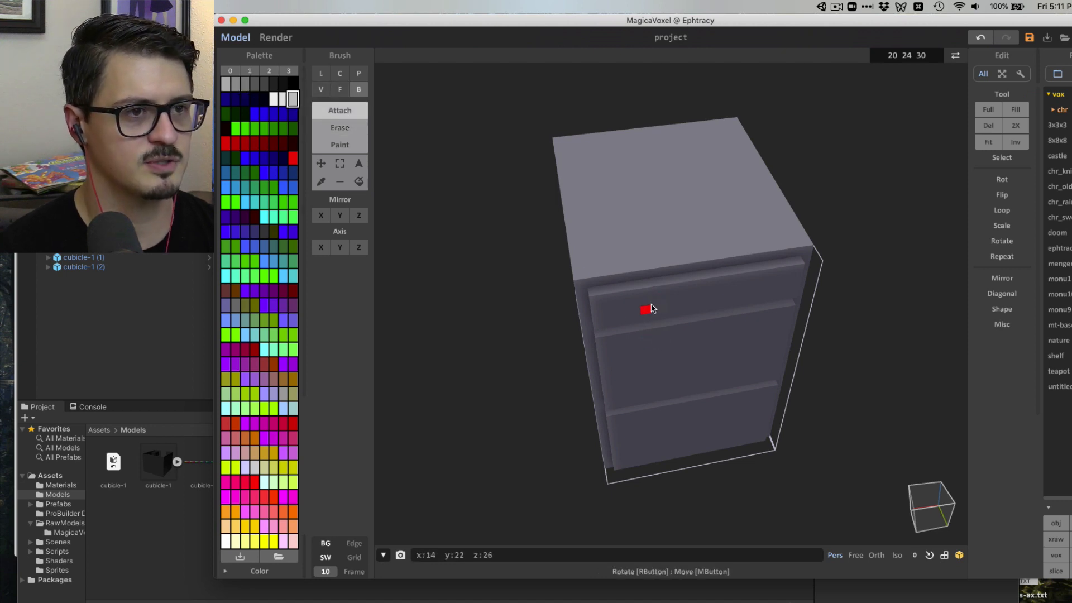
right_drag(647, 306, 635, 255)
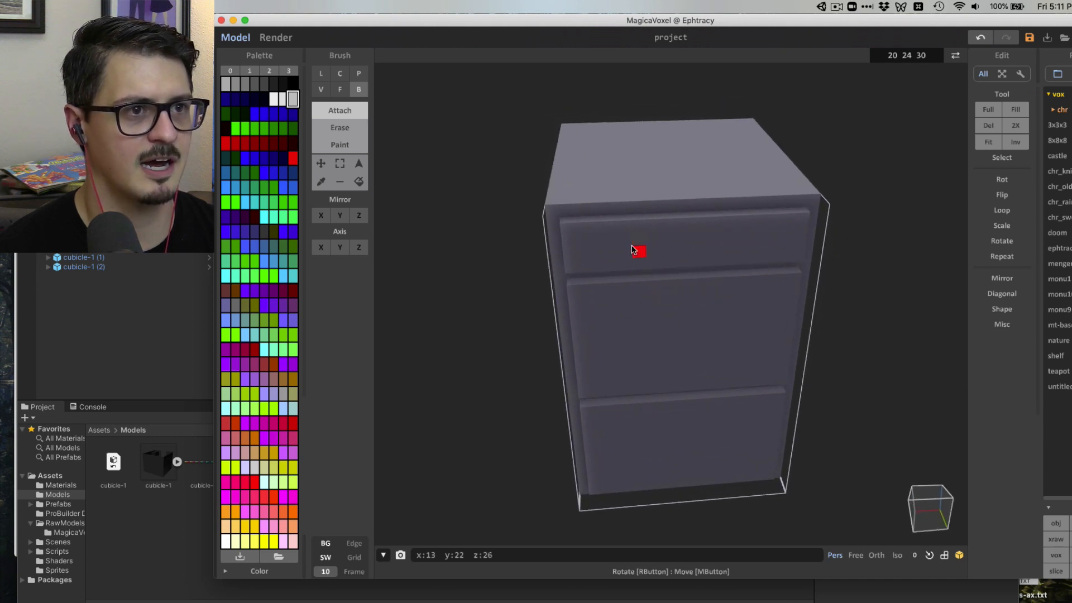
drag(635, 249, 729, 249)
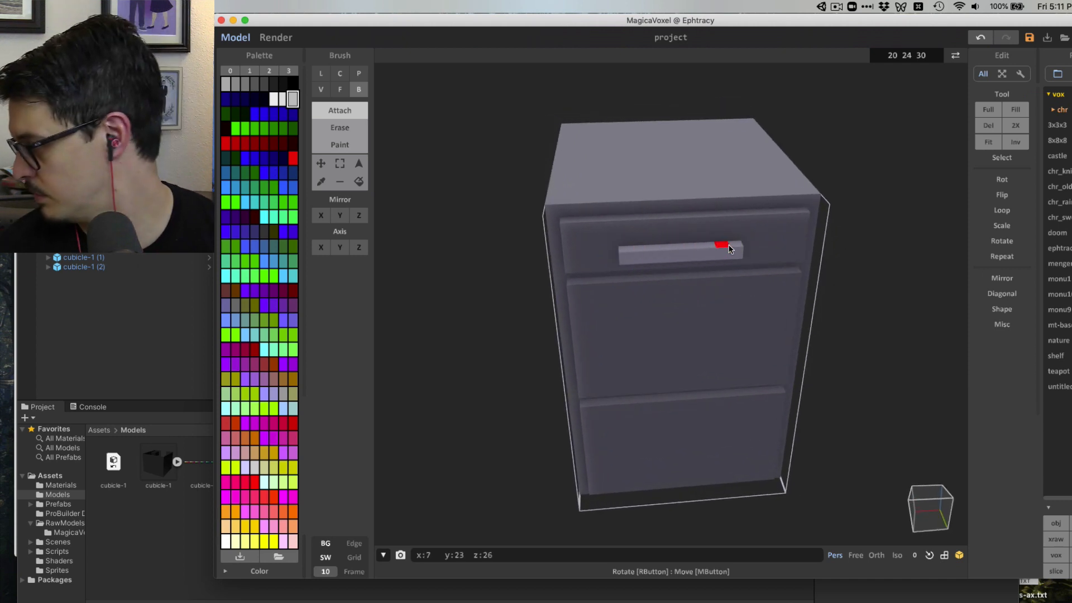
key(super+z)
drag(648, 252, 706, 253)
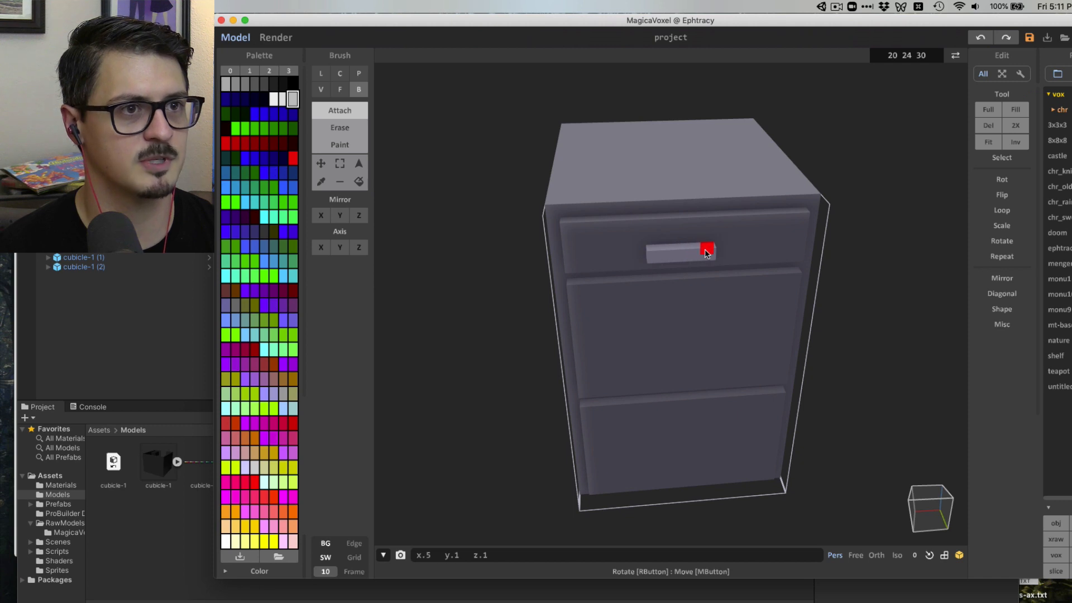
mouse_move(707, 253)
right_down()
mouse_move(673, 352)
mouse_move(689, 350)
mouse_move(709, 265)
right_up()
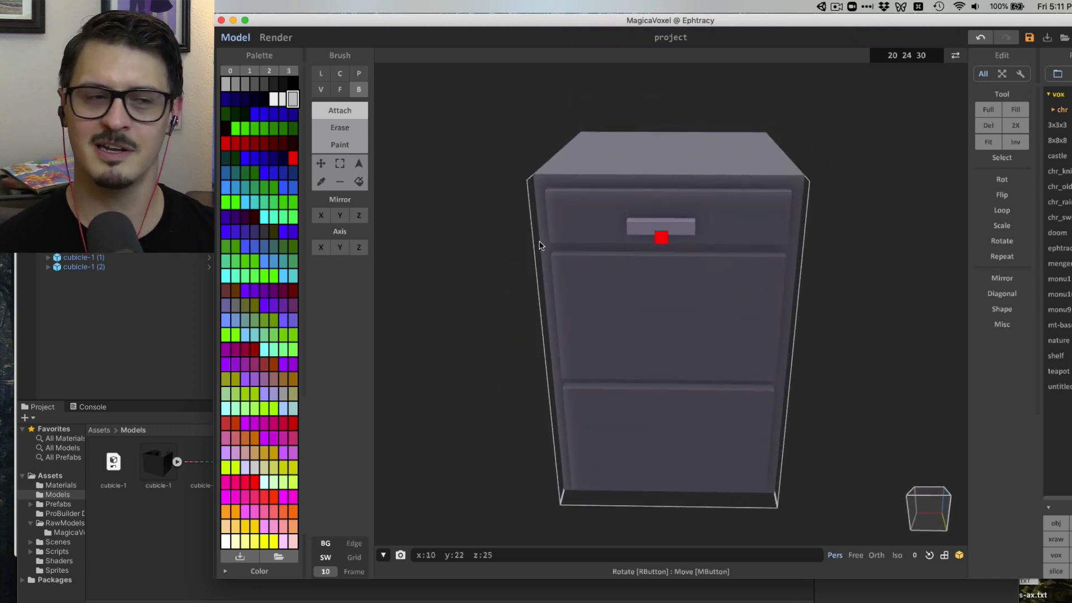
Switch to Unity, examine the room layout in the Scene view from farther above, and return to MagicaVoxel
key(super+Tab)
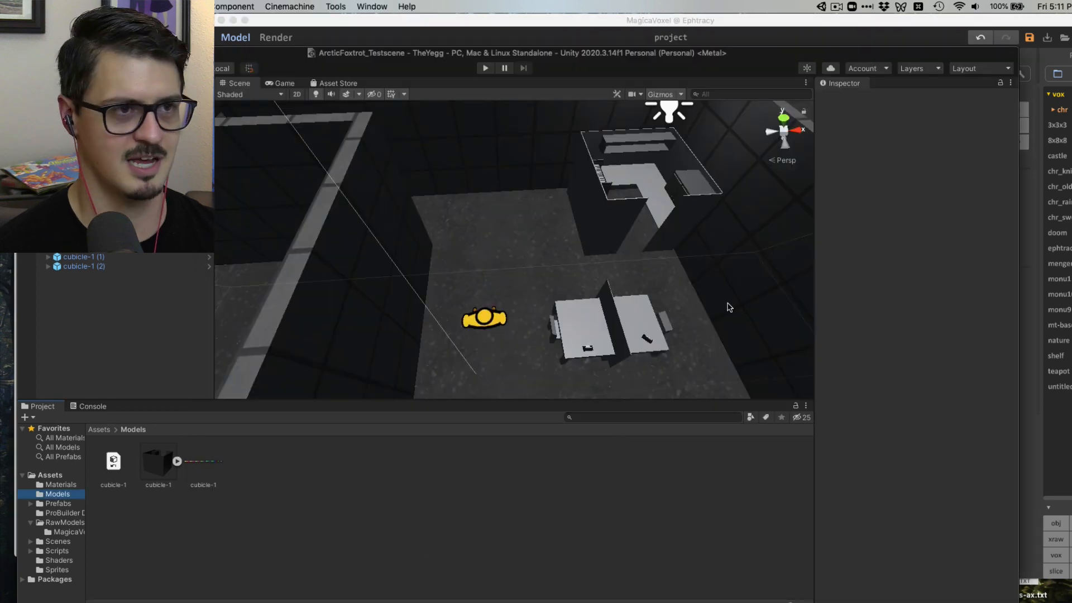
scroll(728, 307, down, 3)
right_drag(633, 241, 611, 282)
scroll(606, 287, down, 2)
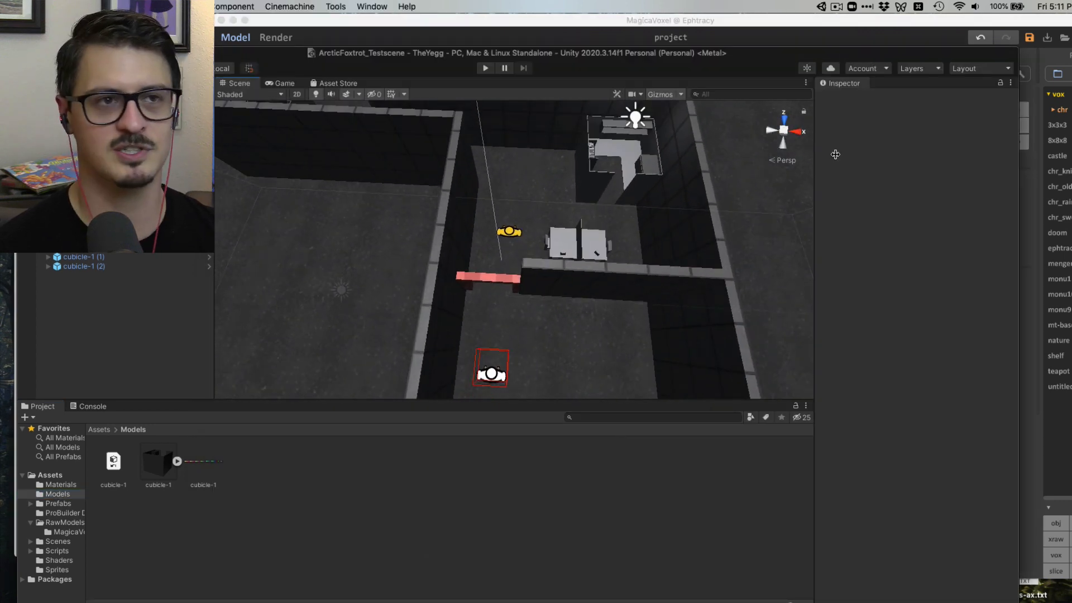
click(915, 32)
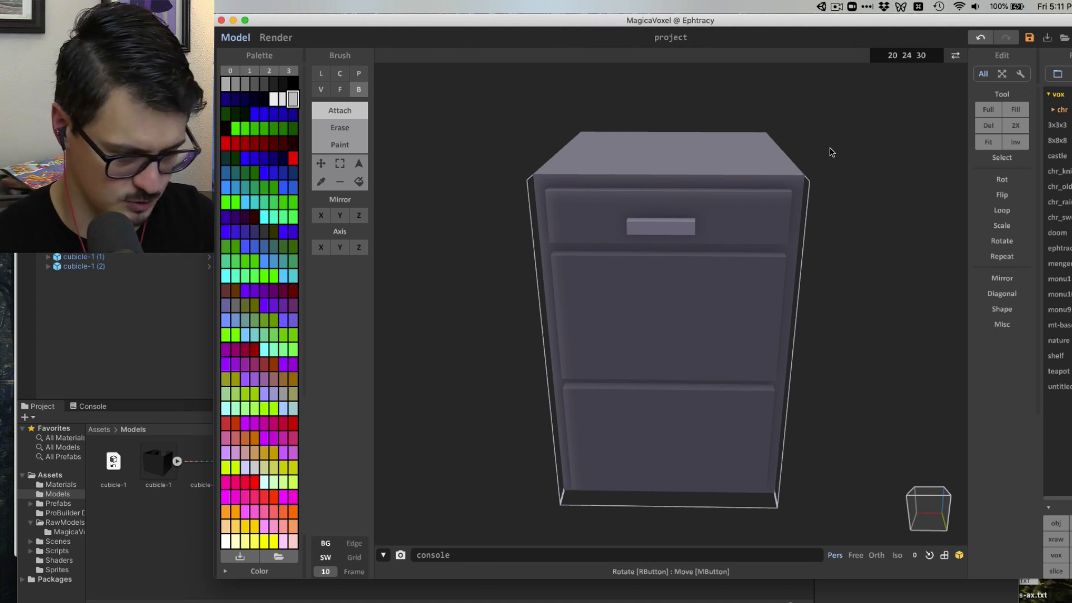
Attach a red guide bar on each side of the top drawer's handle, starting at the drawer front's outer edges, with the Box brush
right_drag(803, 169, 799, 277)
right_drag(710, 393, 663, 283)
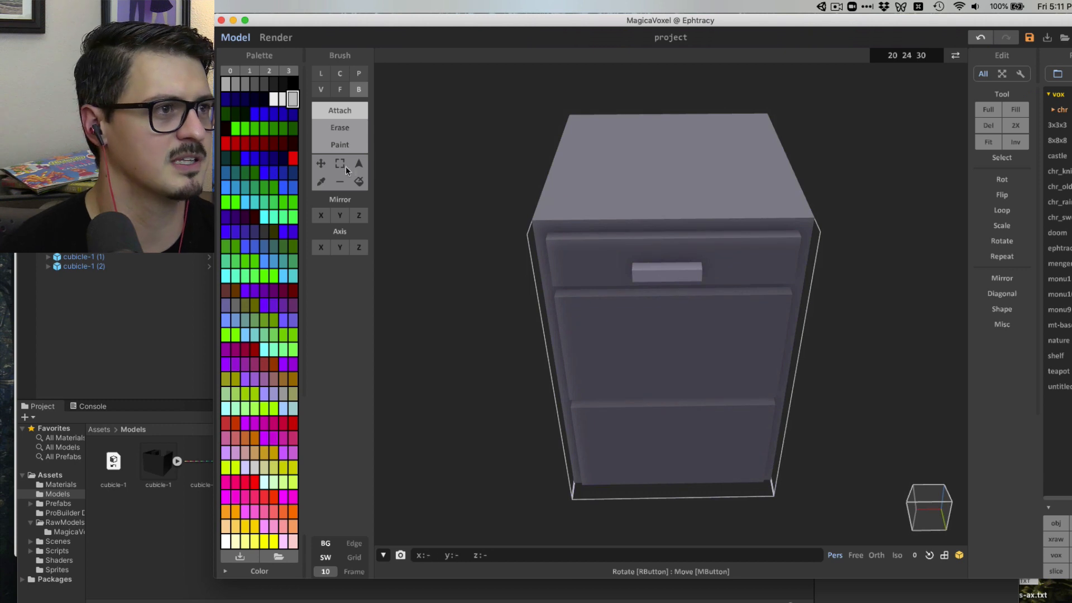
click(293, 158)
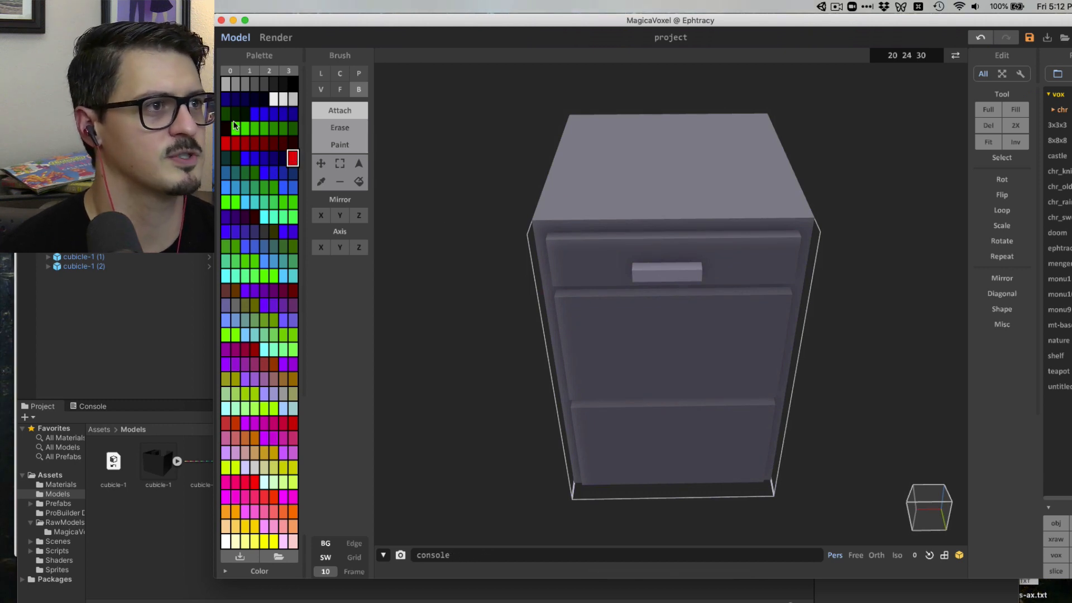
drag(556, 261, 627, 259)
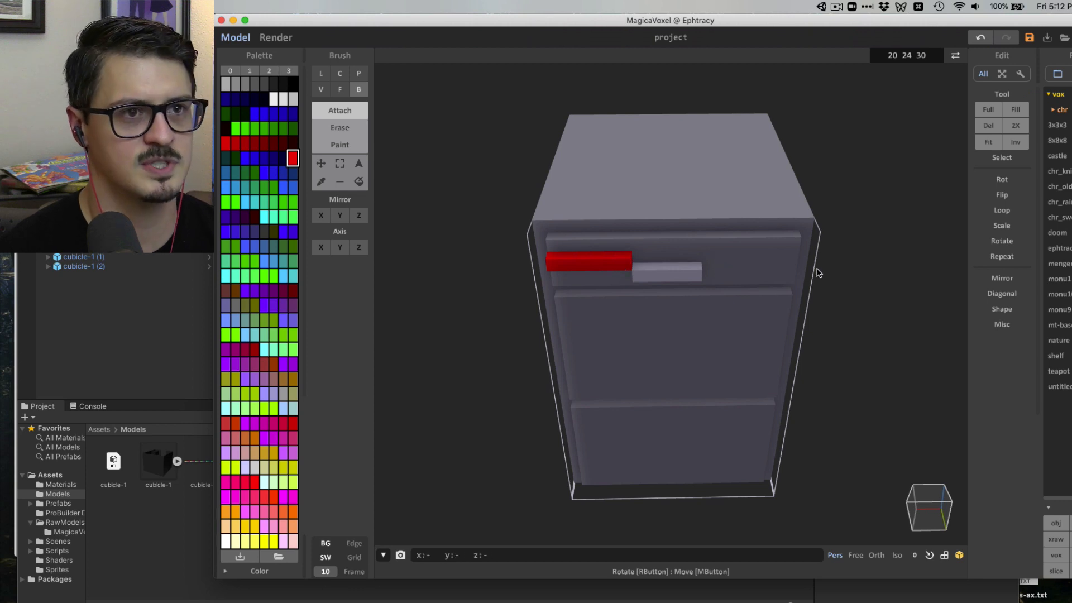
drag(788, 261, 711, 262)
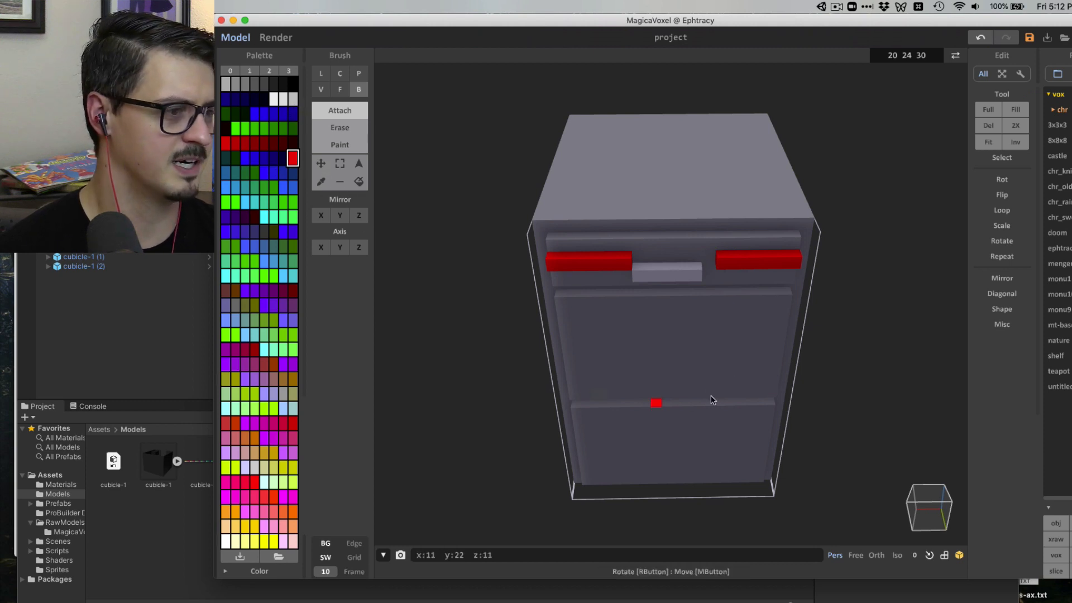
Sample voxel colours on the top drawer and make the handle's light grey the active colour
alt+click(668, 273)
alt+click(667, 273)
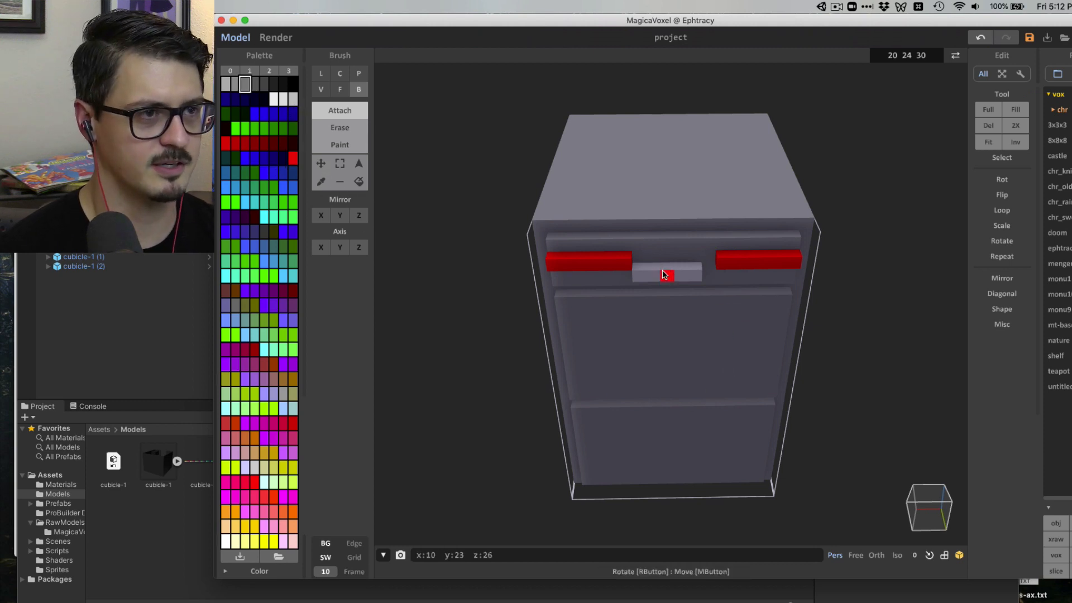
alt+click(657, 239)
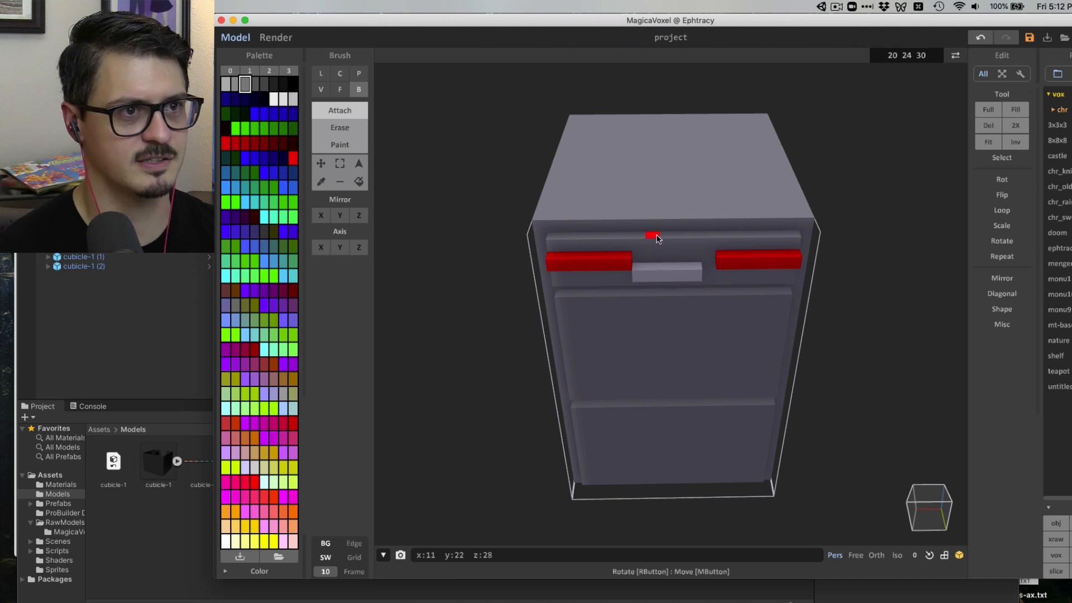
alt+click(672, 268)
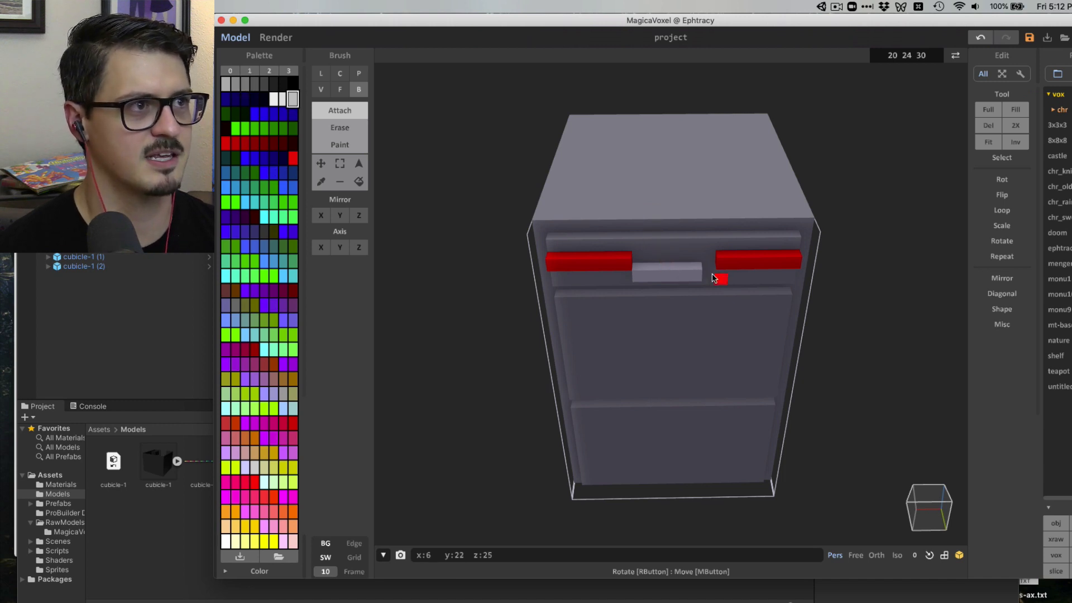
right_drag(718, 277, 670, 263)
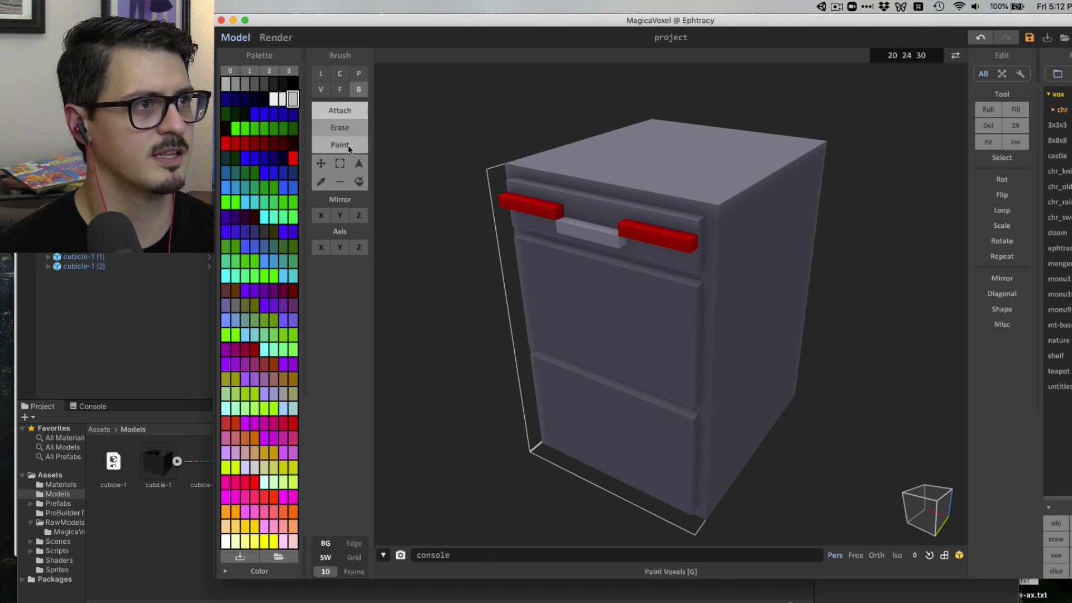
Try extruding one red guide bar down the cabinet front in light grey with the Face brush in Attach mode, and undo it
click(335, 128)
click(340, 89)
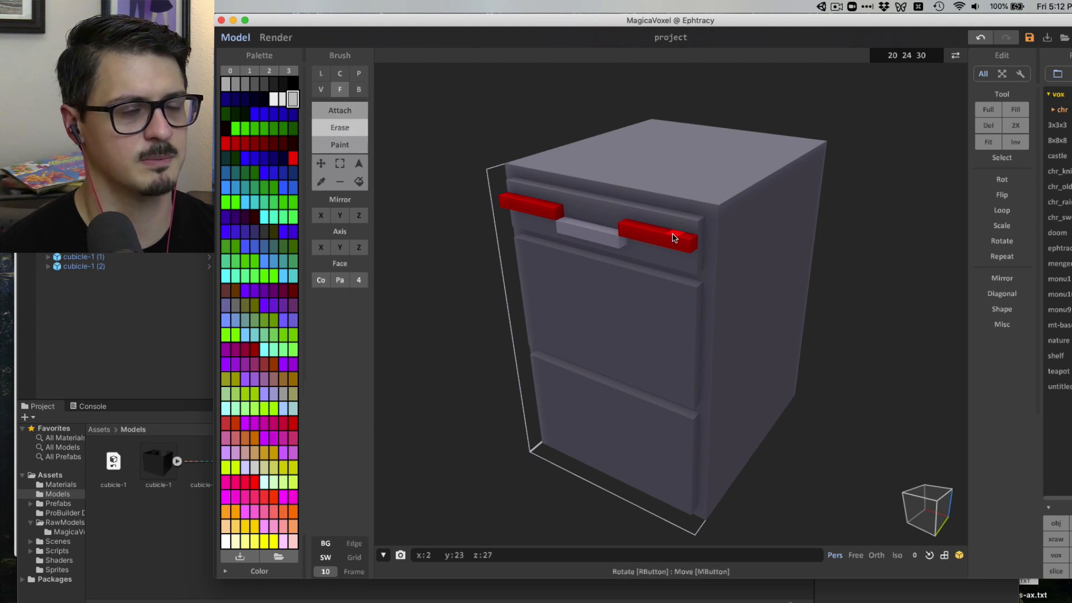
right_drag(590, 235, 358, 106)
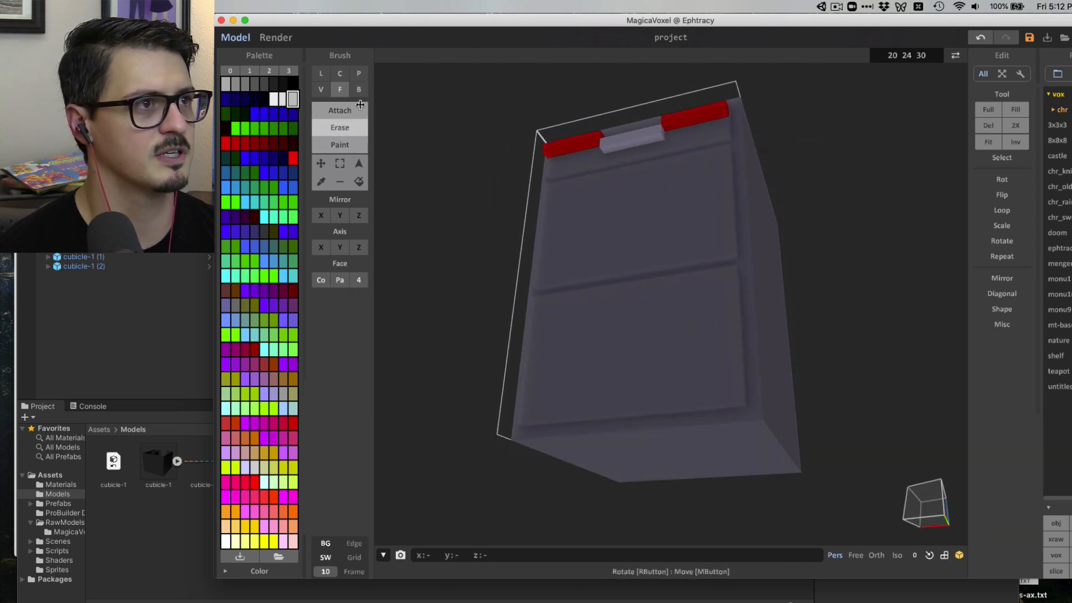
click(358, 91)
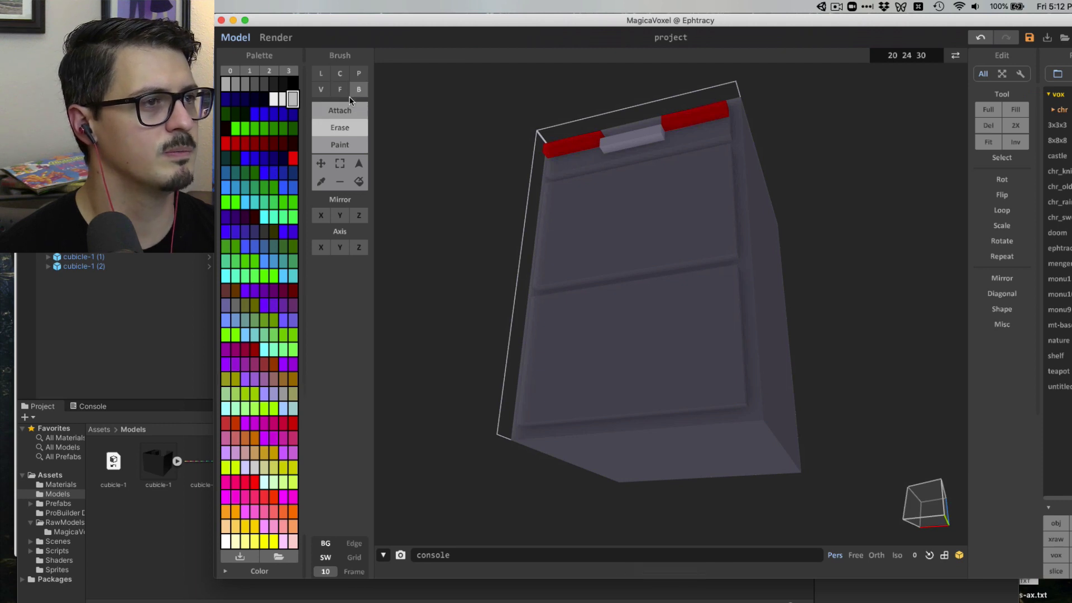
click(340, 89)
click(339, 110)
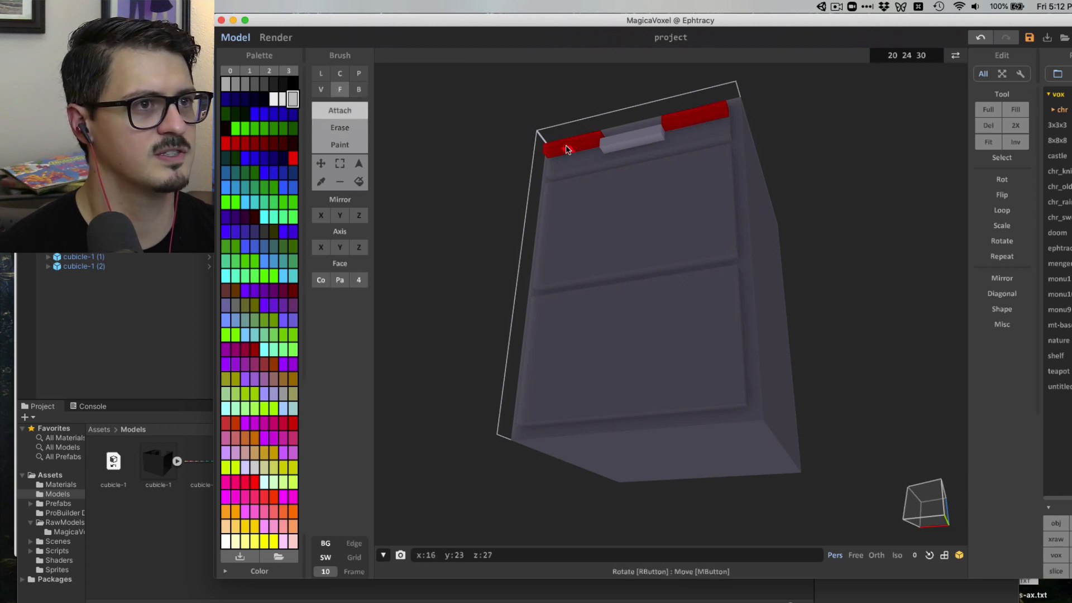
drag(566, 150, 531, 358)
key(super+z)
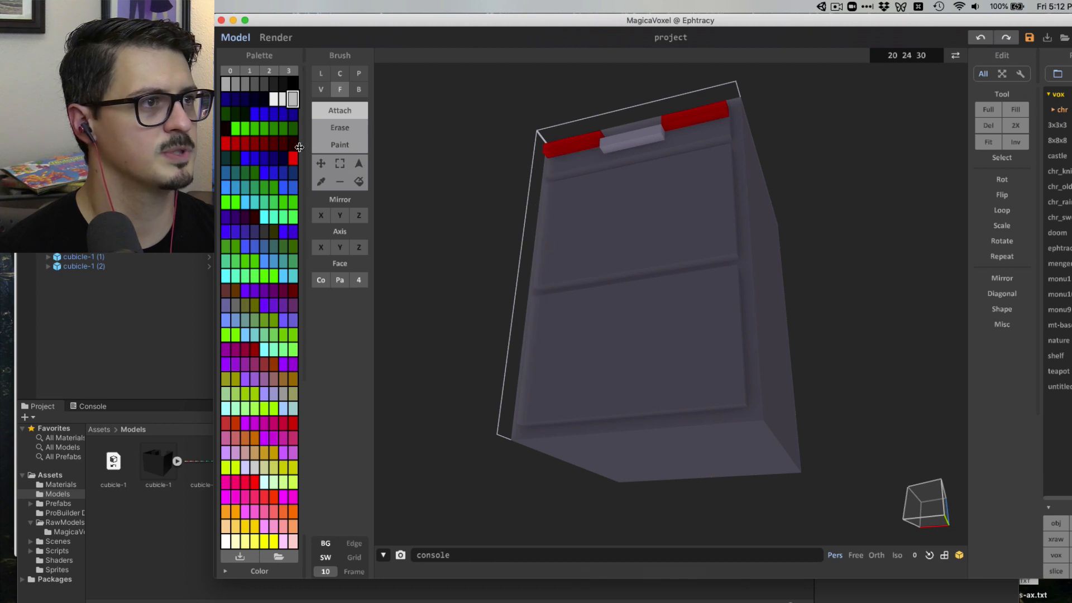
Extrude both guide bars down the cabinet front in red with the Face brush in Attach mode, reaching into the lowest drawer front
click(292, 159)
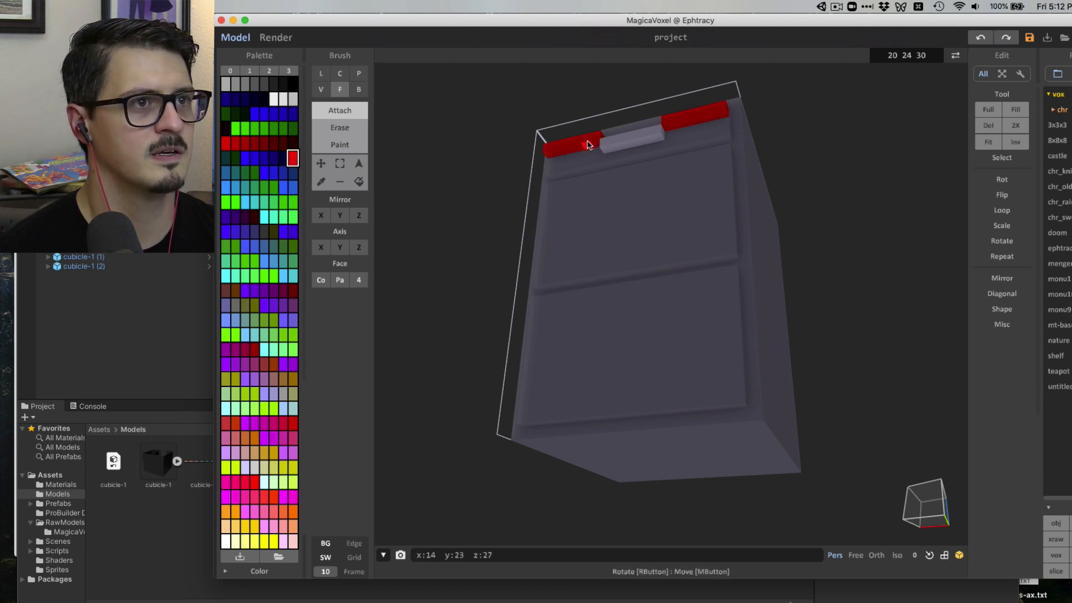
drag(588, 145, 535, 385)
drag(699, 125, 654, 373)
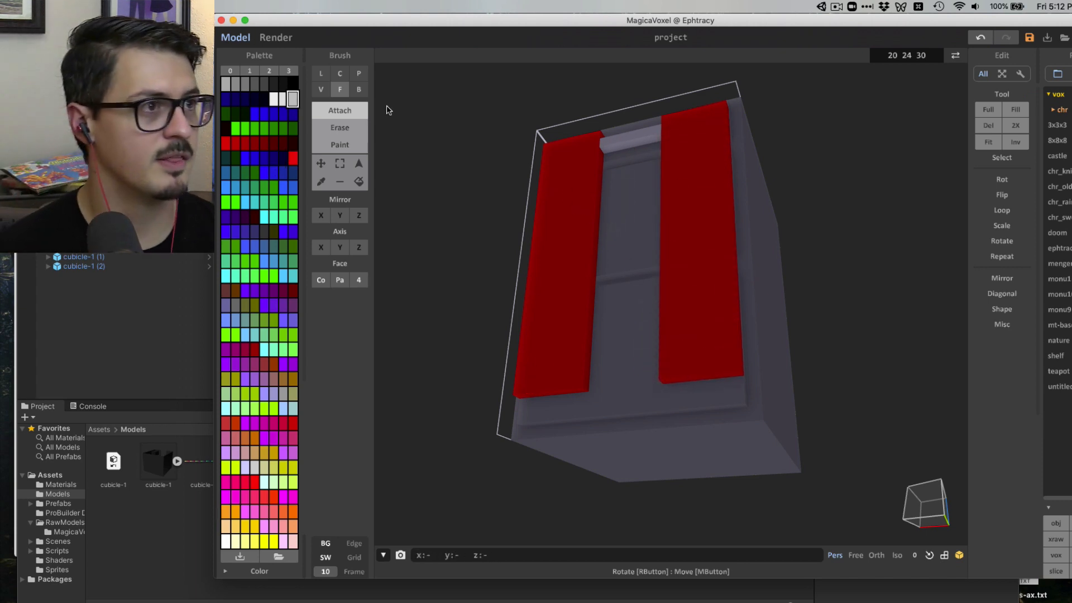
Attach light grey handles to the lowest and middle drawer fronts with the Box brush, 6 voxels wide between the red guides
click(358, 90)
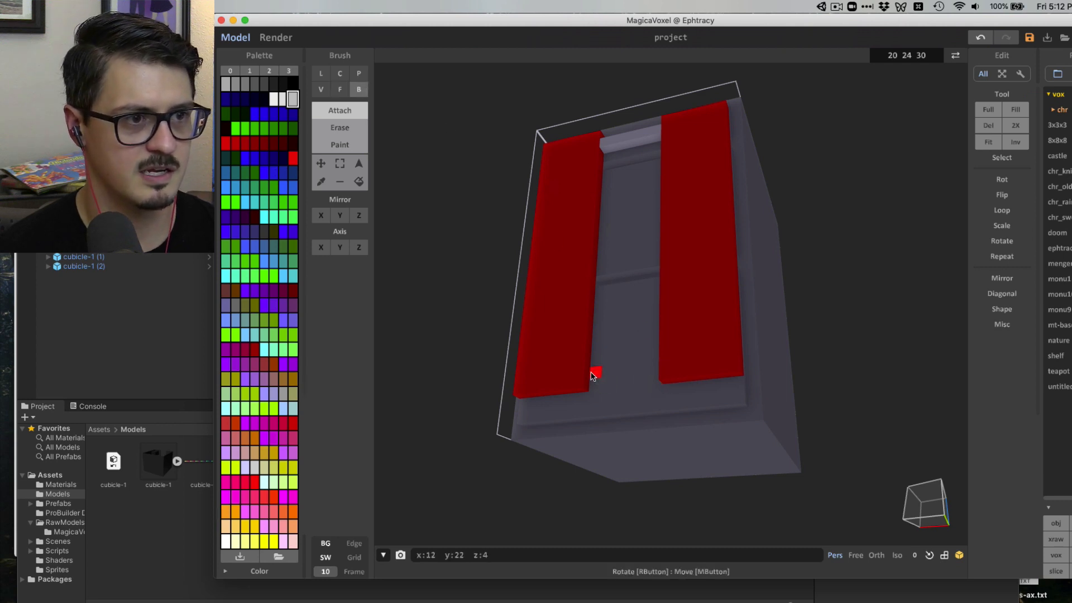
drag(610, 375, 656, 370)
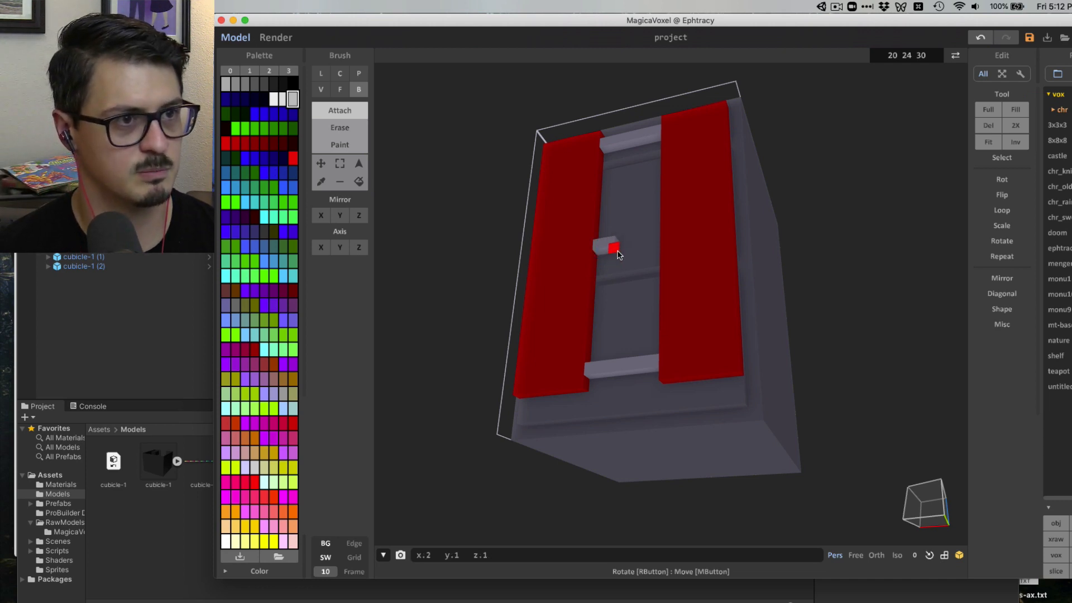
drag(605, 249, 650, 243)
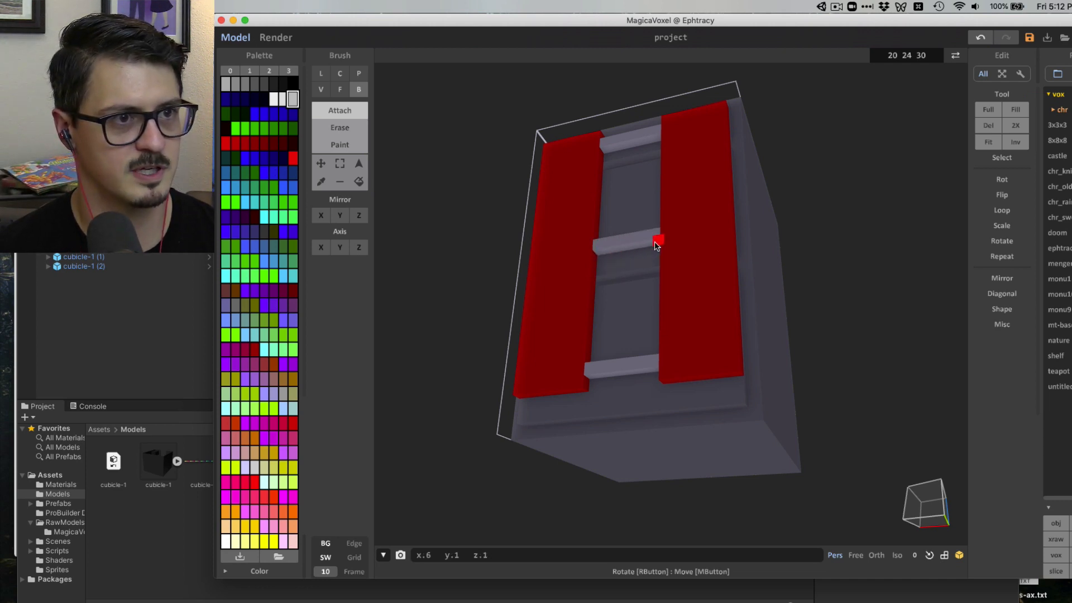
right_drag(657, 246, 629, 283)
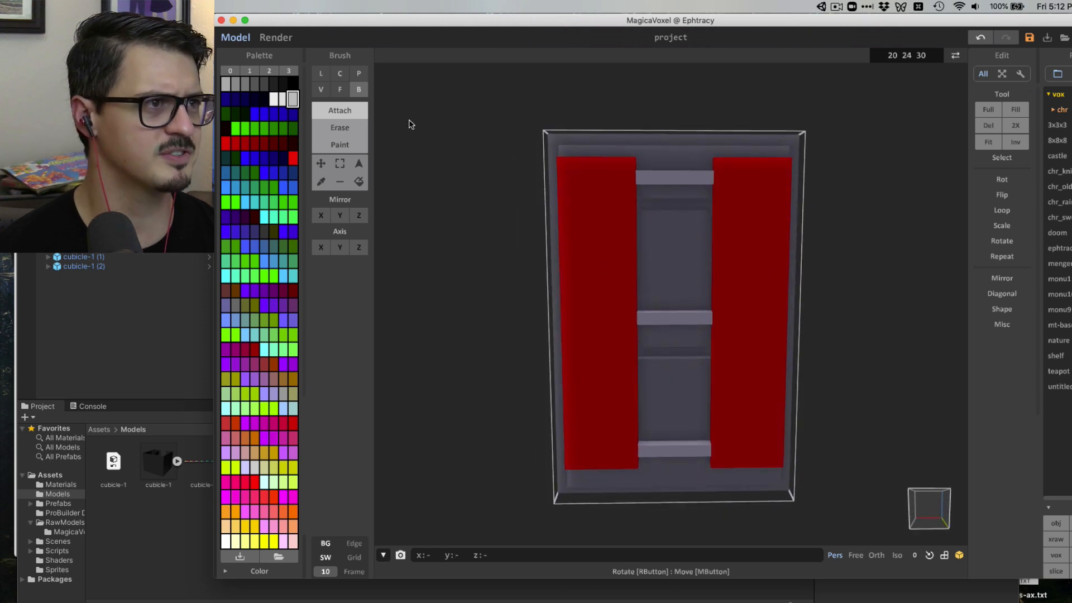
Erase both red guide slabs with the Face brush in Erase mode, and switch back to the Box brush
click(355, 128)
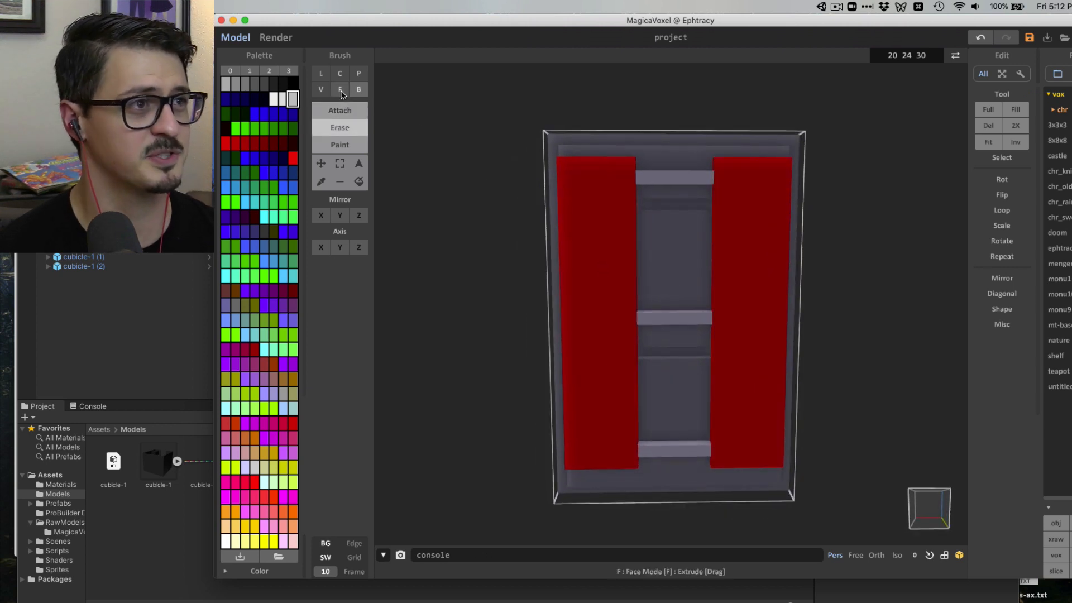
click(340, 89)
click(581, 232)
click(738, 256)
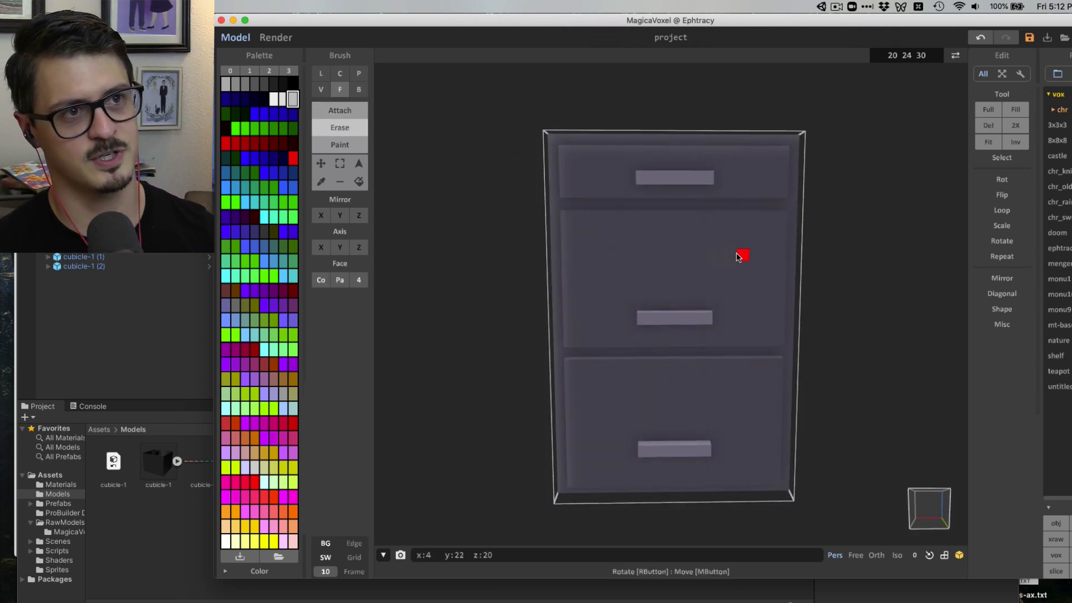
right_drag(715, 268, 661, 265)
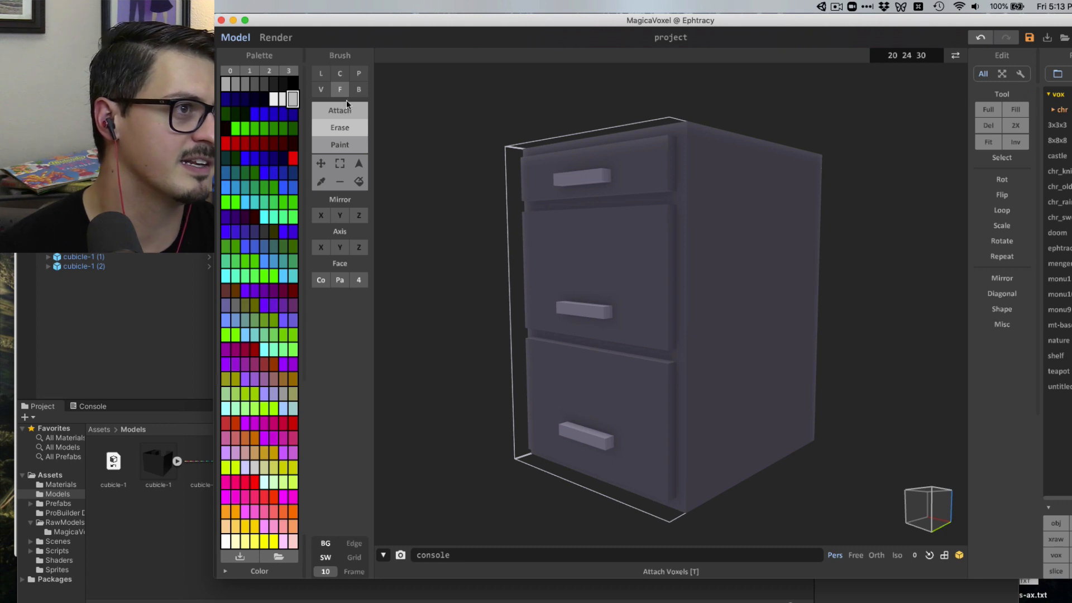
click(358, 90)
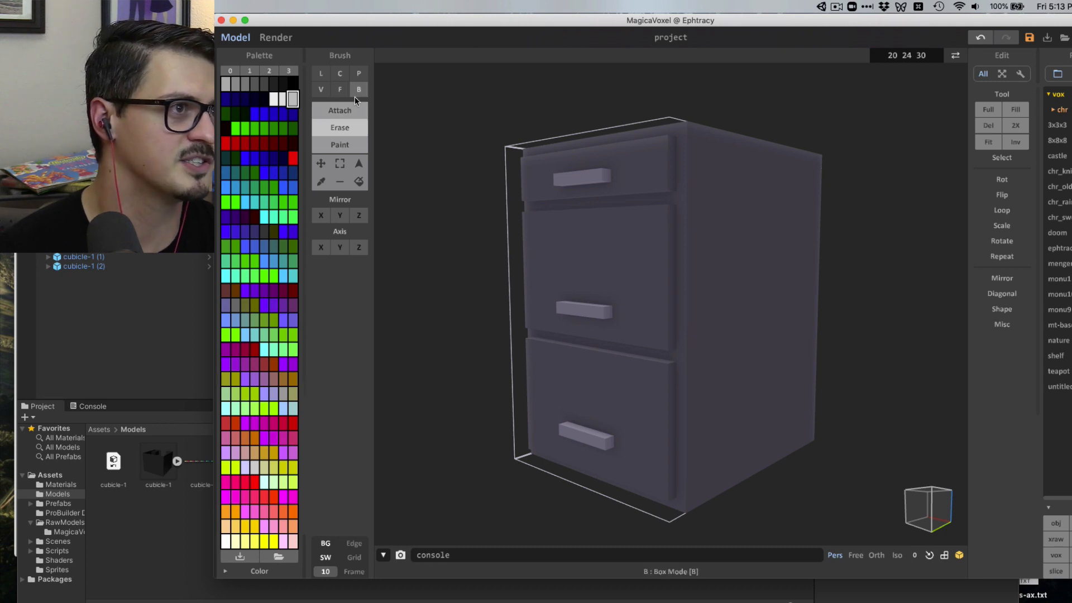
Add a single light voxel as a lock near the upper outer corner of the middle drawer front, using Paint mode instead of Attach
click(273, 99)
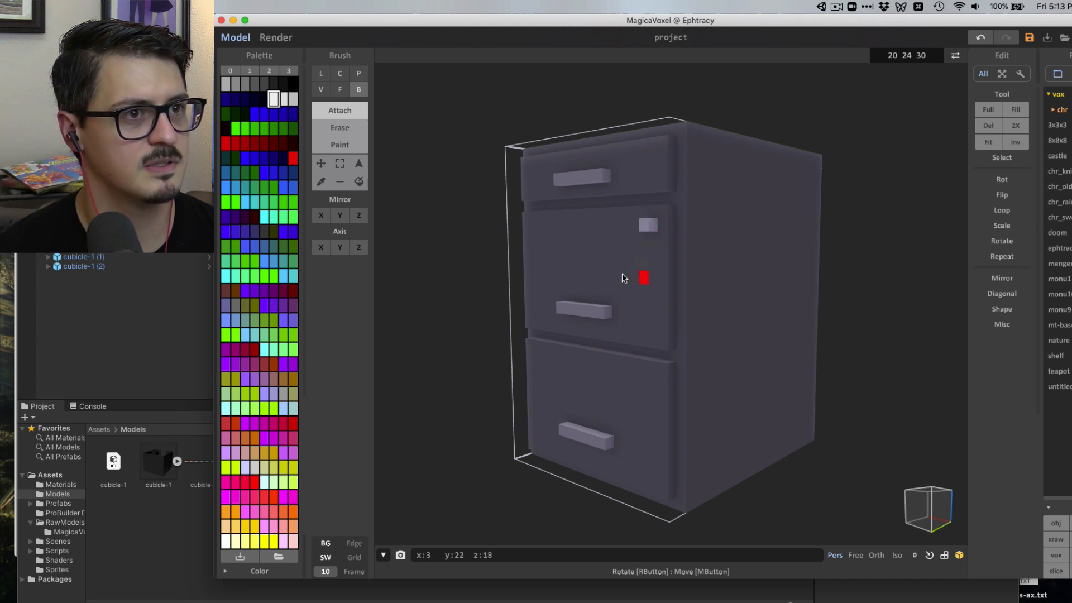
right_drag(624, 278, 467, 158)
key(super+z)
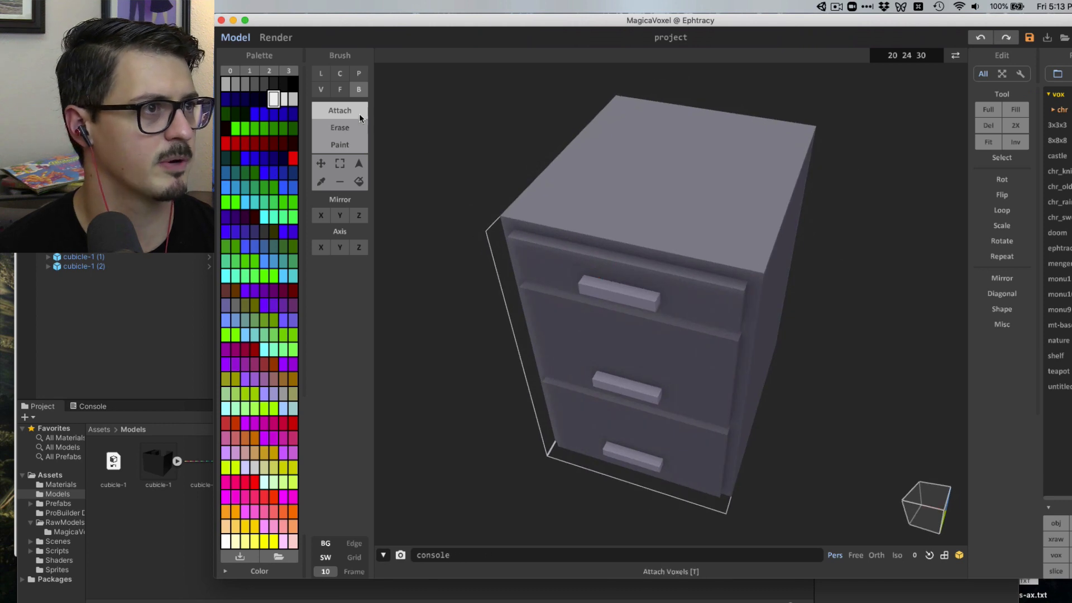
click(355, 144)
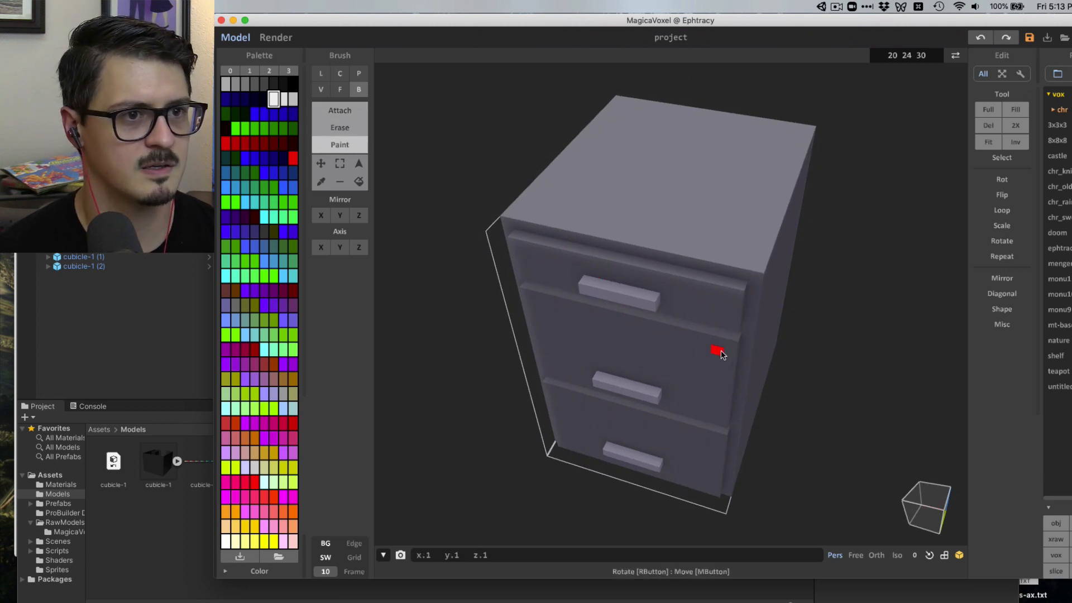
Carve a recess into the cabinet's back face with the Box brush in Erase mode, leaving a border along the edges
right_drag(774, 391, 550, 212)
click(338, 127)
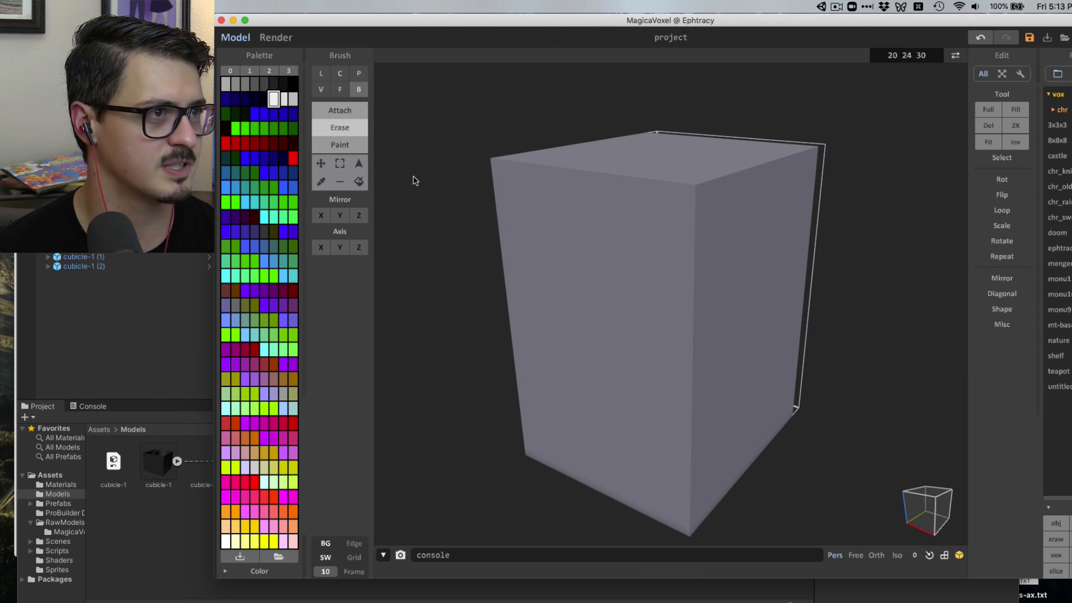
mouse_move(504, 179)
mouse_down()
mouse_move(525, 286)
mouse_move(596, 461)
mouse_move(677, 517)
mouse_up()
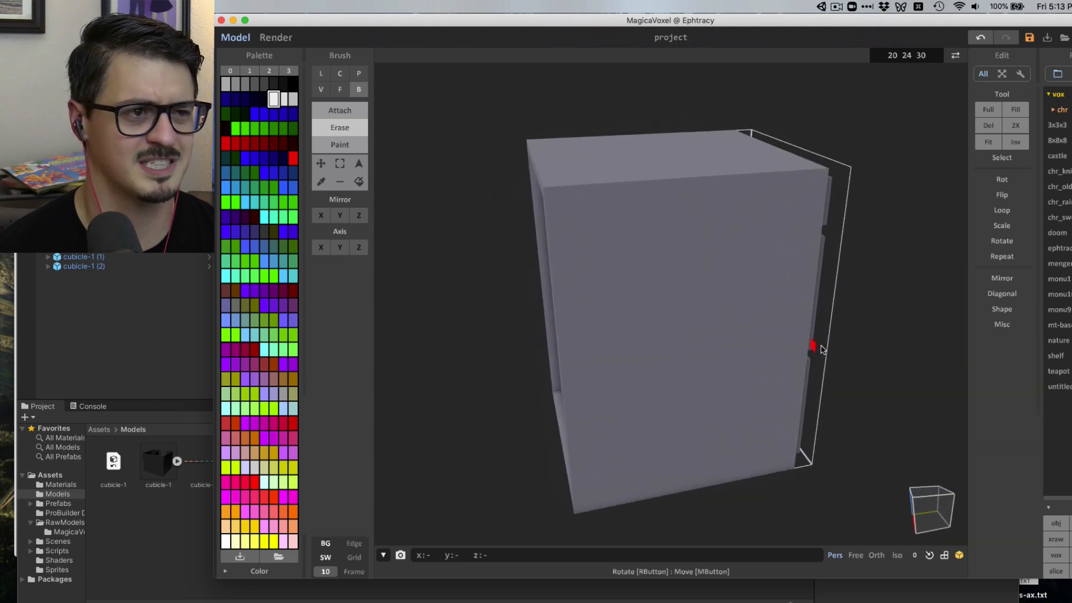
right_drag(813, 350, 903, 329)
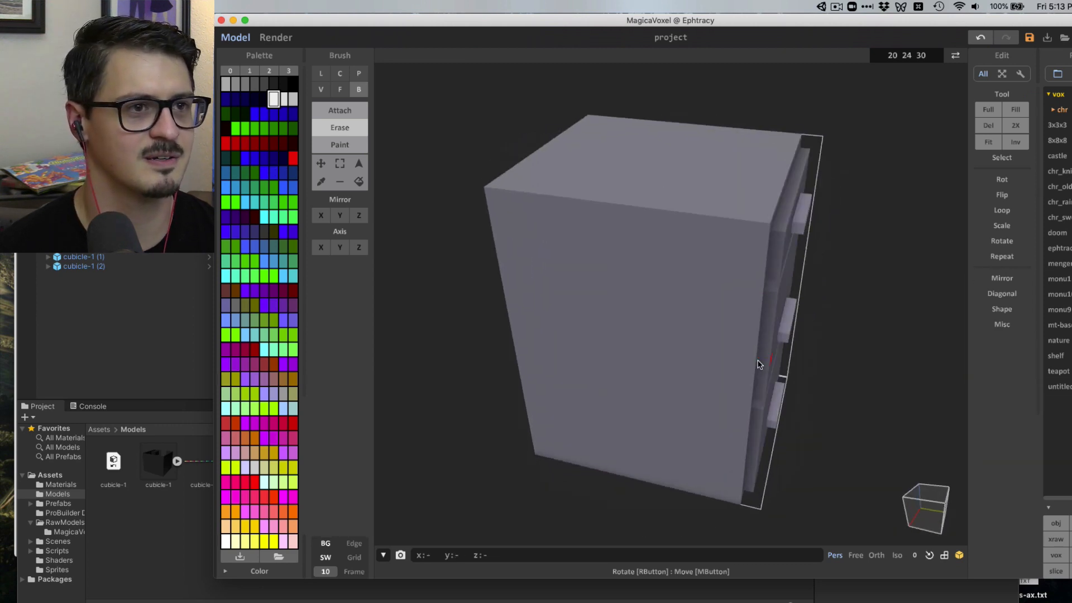
right_drag(759, 363, 842, 301)
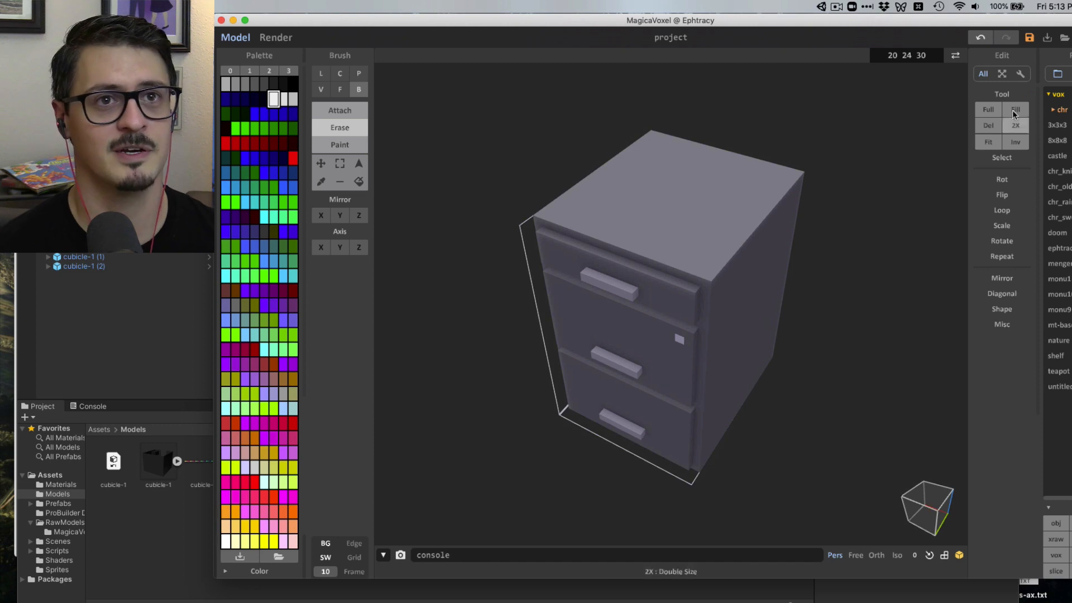
Save the project as FilingCabinet.vox in the MagicaVoxel folder
click(1029, 38)
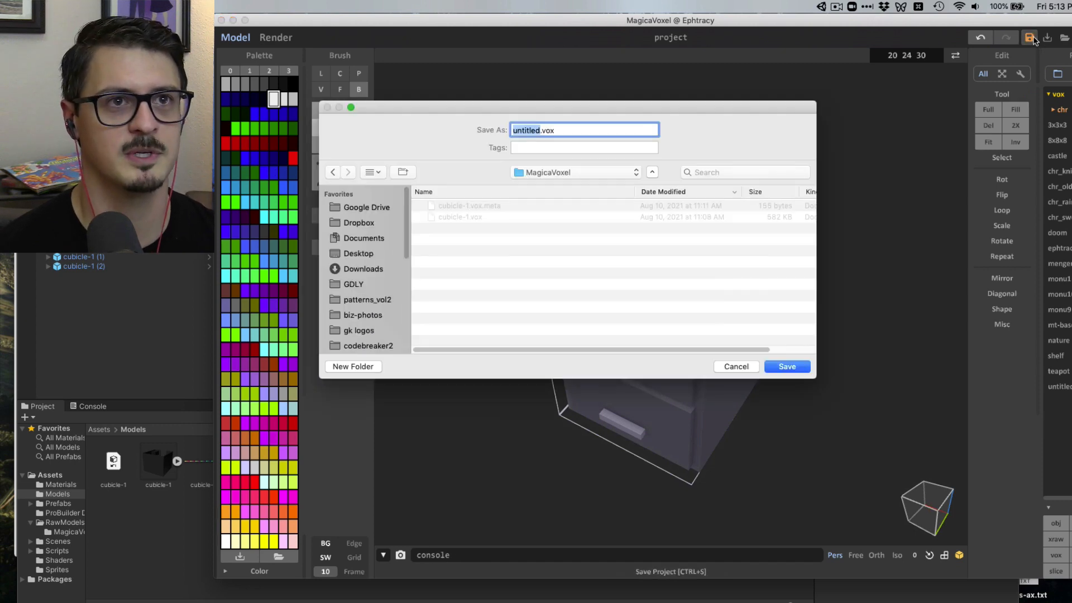
click(526, 173)
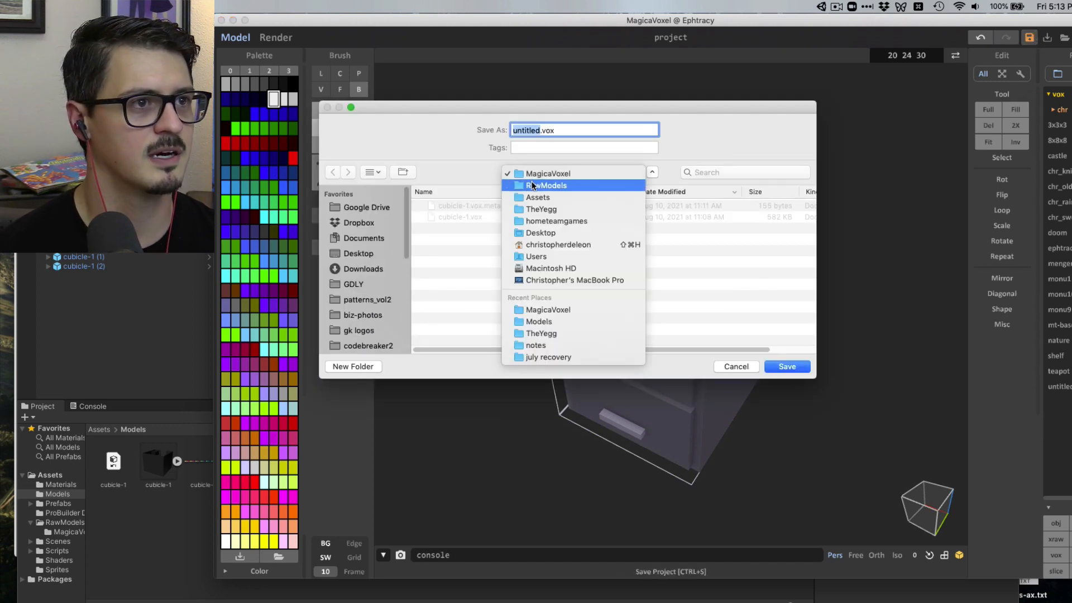
click(544, 174)
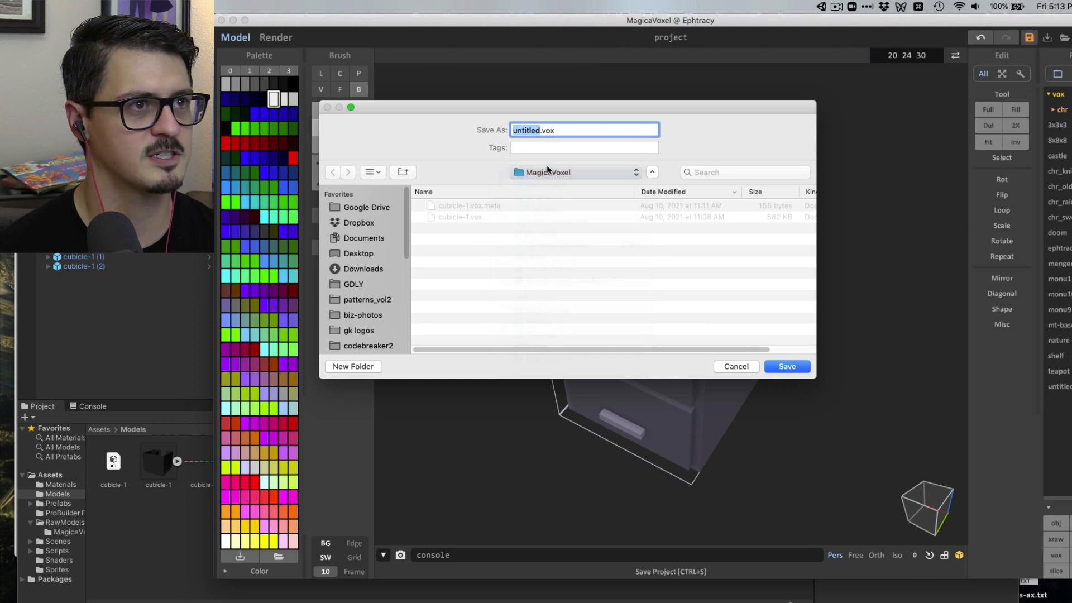
text(FilingC)
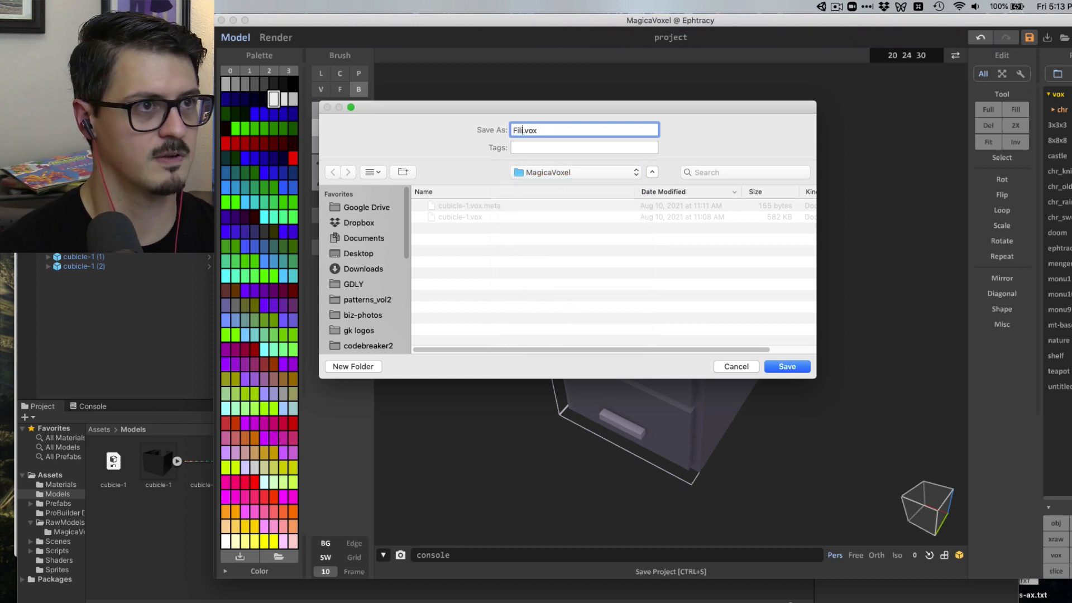
text(abinet)
key(Return)
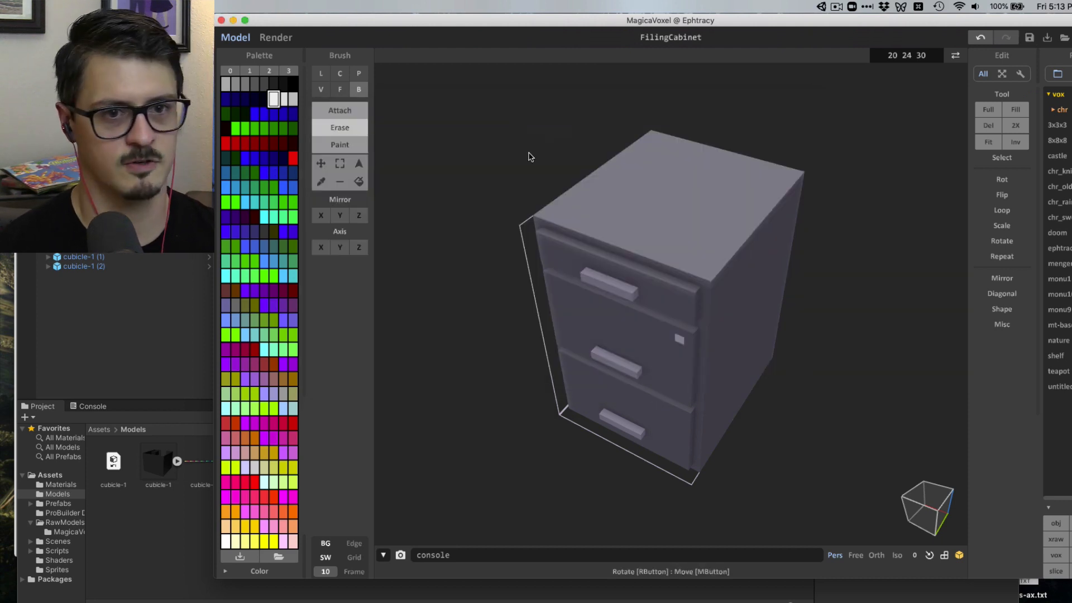
Export the cabinet as FilingCabinet.obj into the Unity project's Models folder
click(1055, 524)
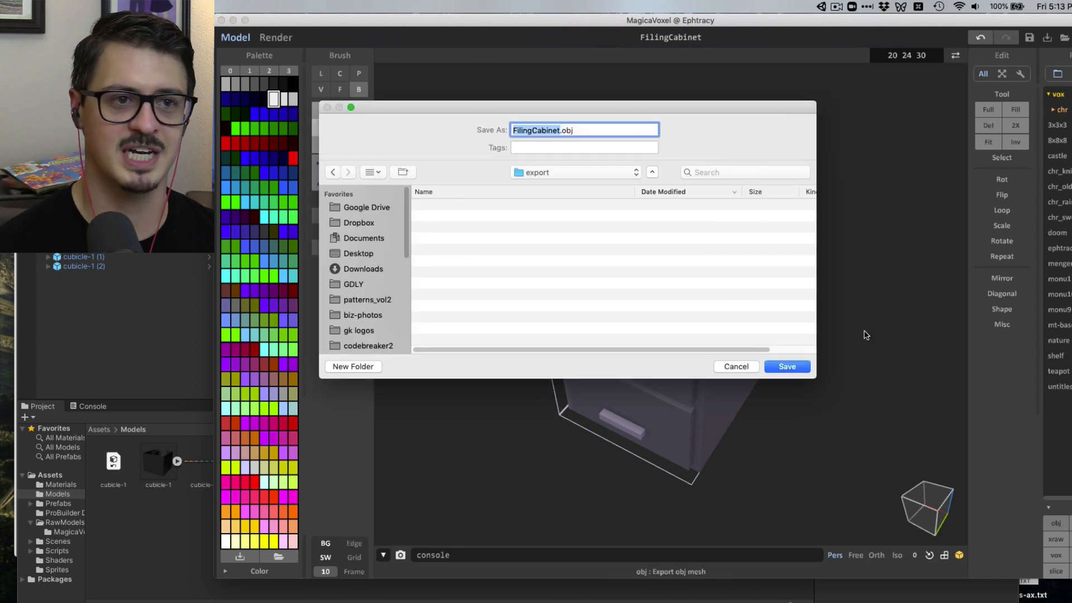
click(561, 178)
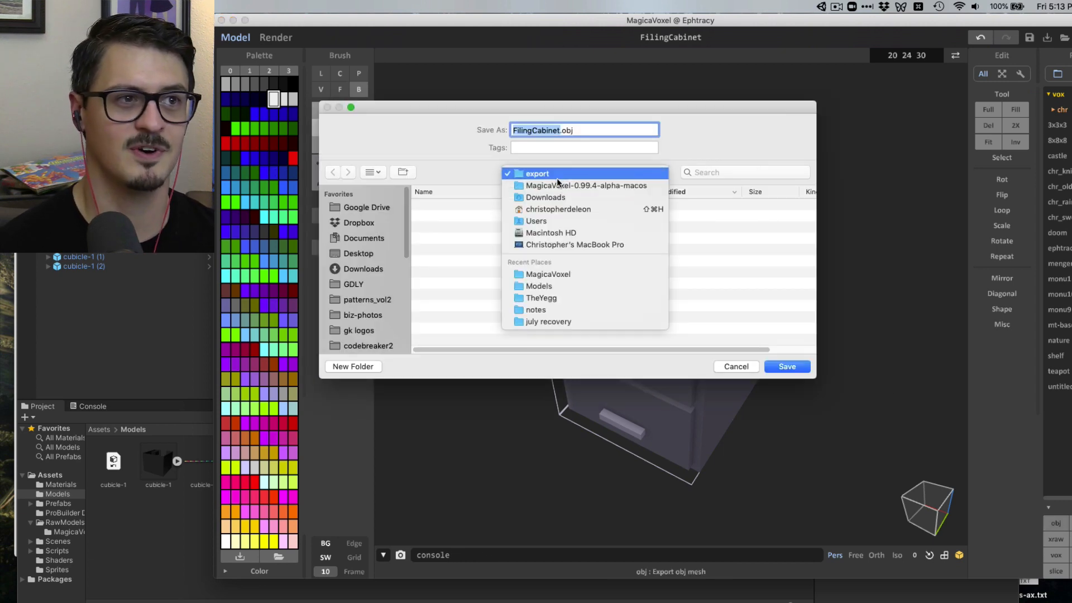
click(538, 286)
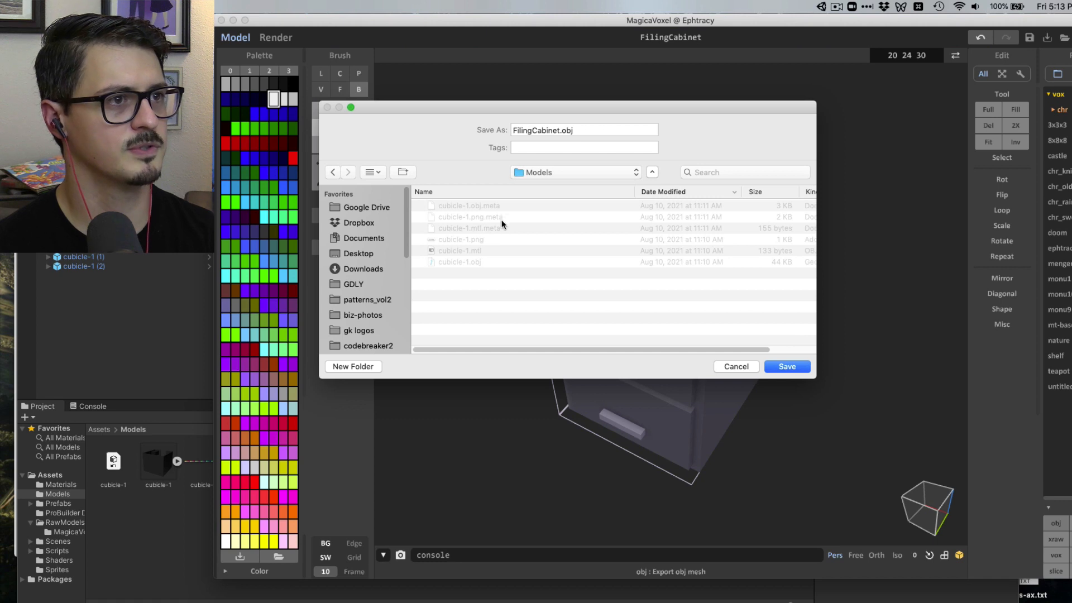
key(Return)
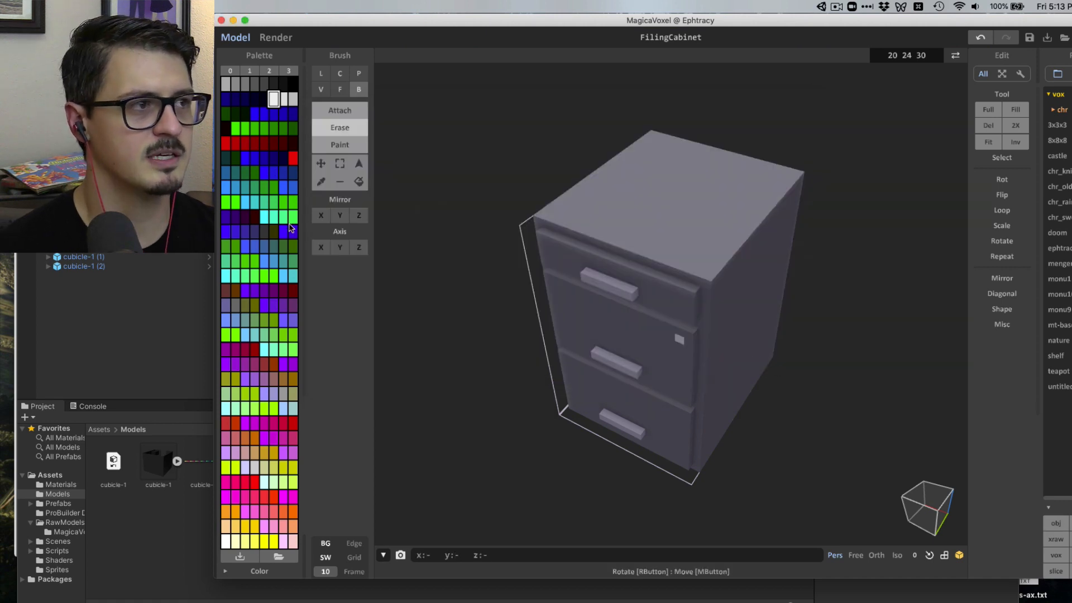
Switch to Unity and place the imported FilingCabinet model in the scene near the cubicle
key(super+Tab)
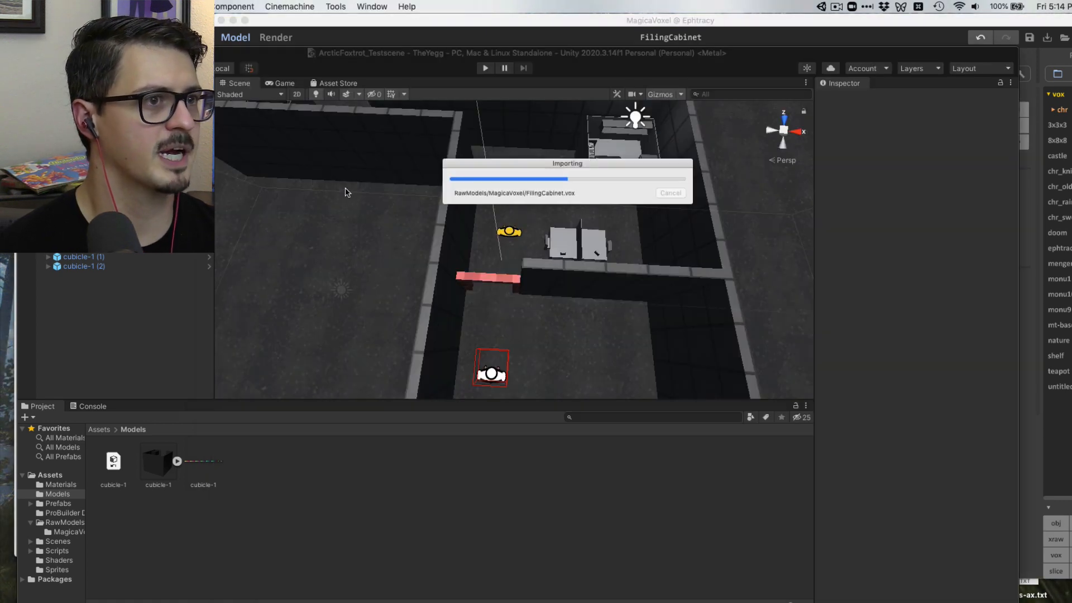
click(286, 468)
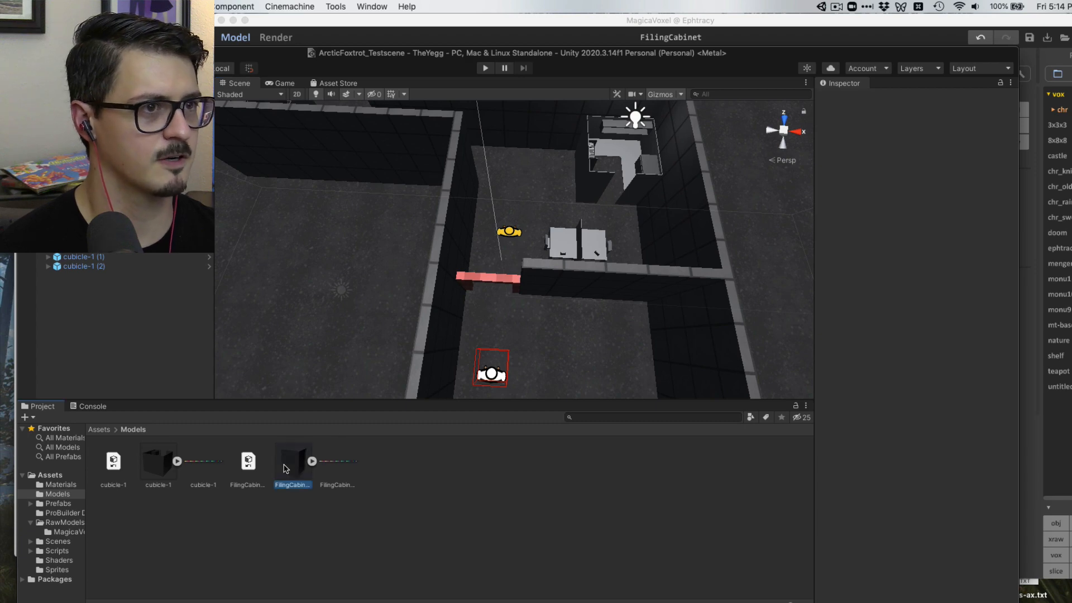
drag(294, 465, 564, 170)
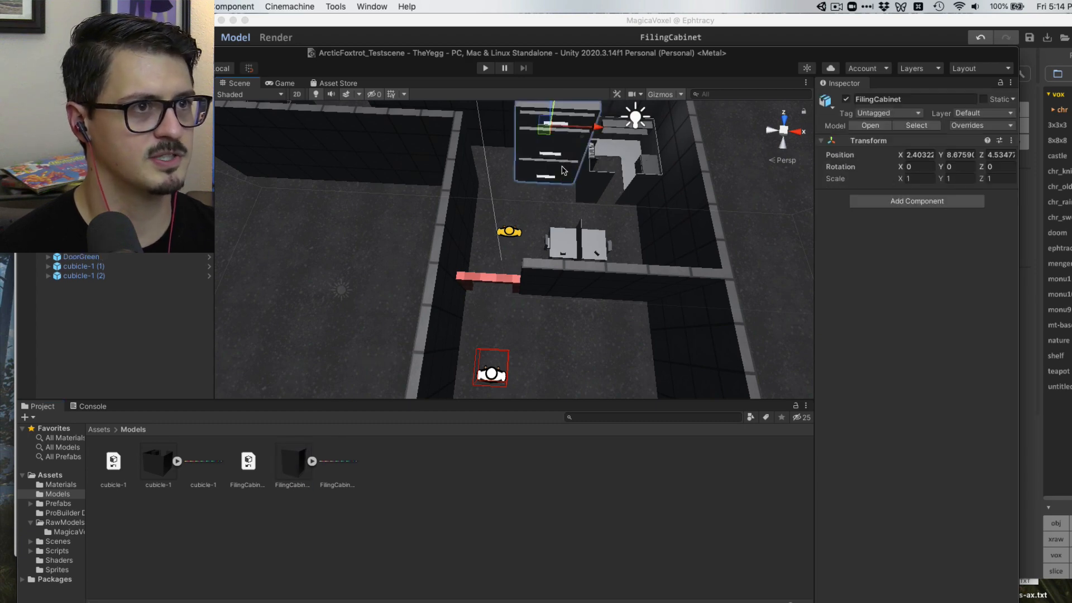
Move the filing cabinet toward the floor beside the cubicle, at about X 3.03, Y 5.27, Z 5.49
key(f)
scroll(494, 257, down, 2)
alt+drag(494, 257, 568, 170)
drag(480, 195, 479, 290)
alt+drag(479, 290, 799, 214)
key(f)
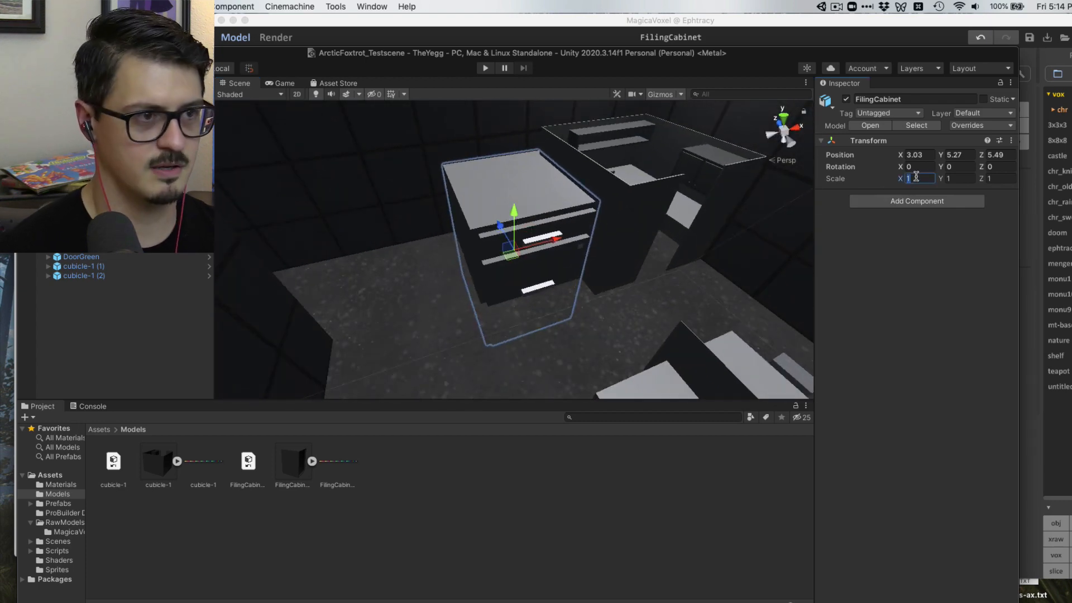
Scale the filing cabinet uniformly down to about 0.363
alt+drag(698, 212, 639, 221)
key(e)
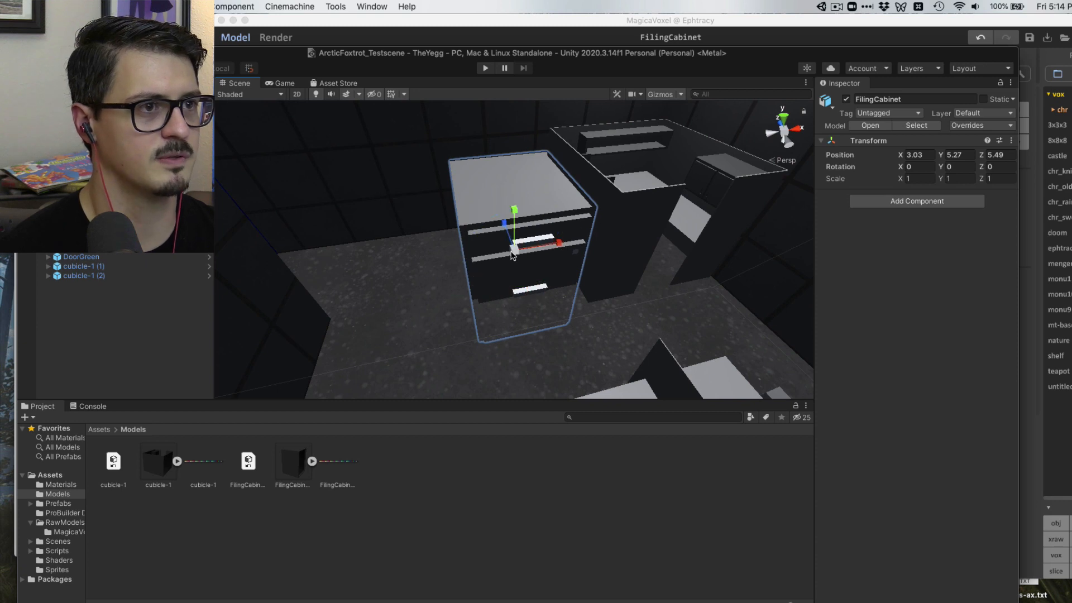
drag(512, 254, 499, 265)
alt+drag(617, 259, 537, 207)
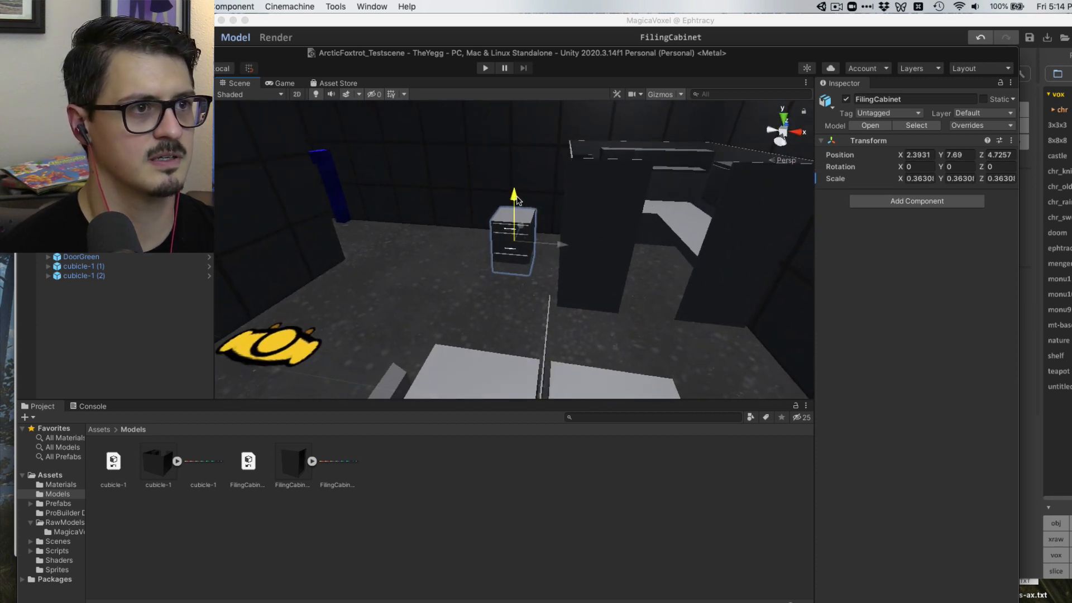
Move the filing cabinet inside the cubicle to about X 4.81, Y 8.08, Z 4.65, and scale it uniformly to about 0.301
drag(565, 237, 702, 246)
key(f)
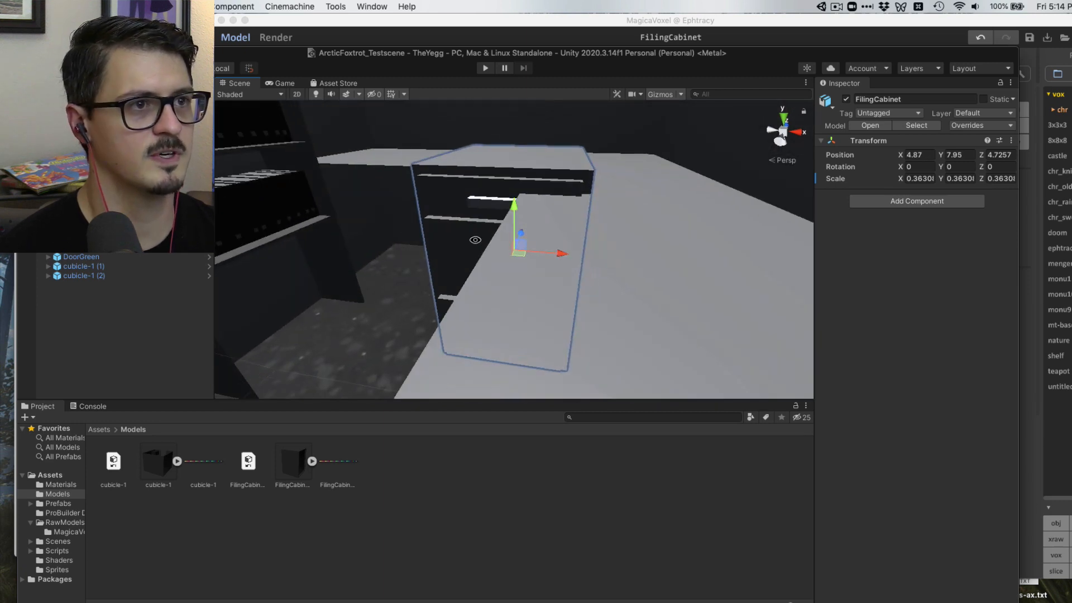
drag(515, 250, 516, 258)
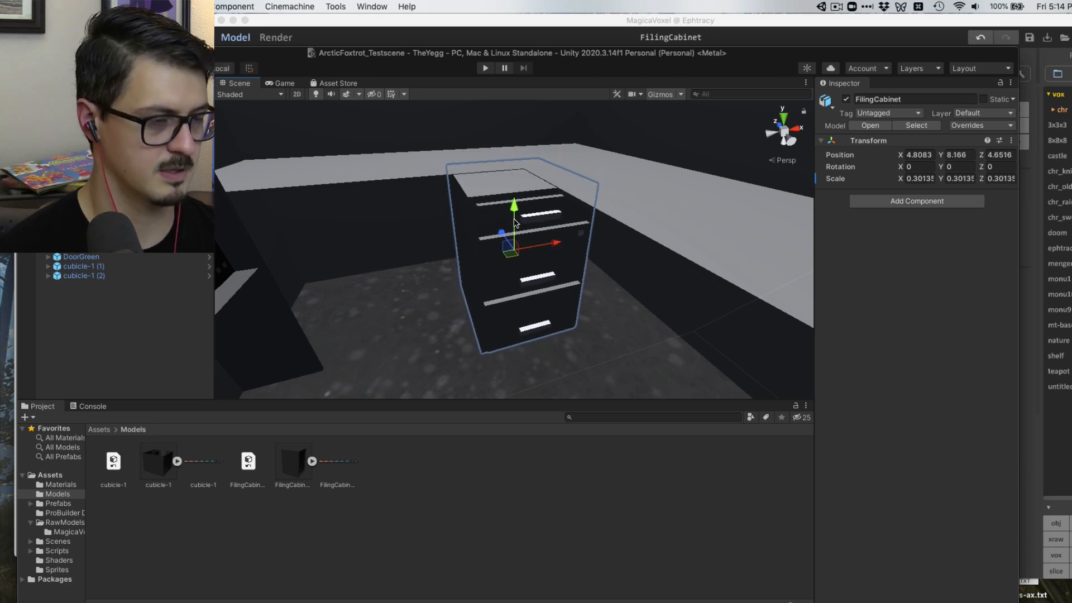
drag(514, 222, 513, 220)
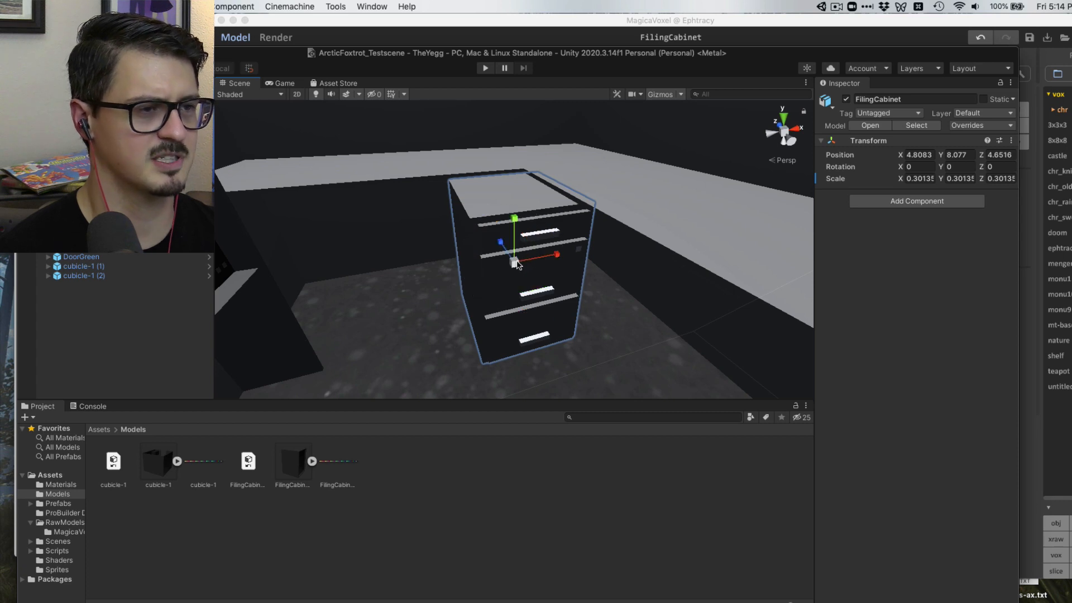
drag(515, 263, 450, 269)
key(super+z)
Move the filing cabinet outside the cubicle, beside its outer wall, to about X 2.84, Z 5.16
key(w)
scroll(471, 260, down, 3)
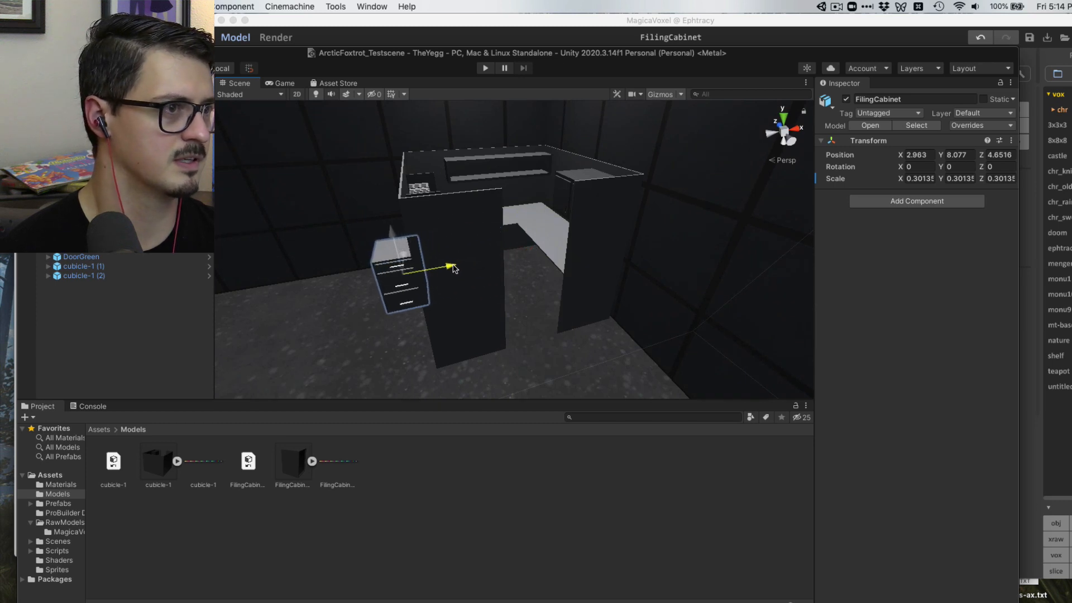
key(f)
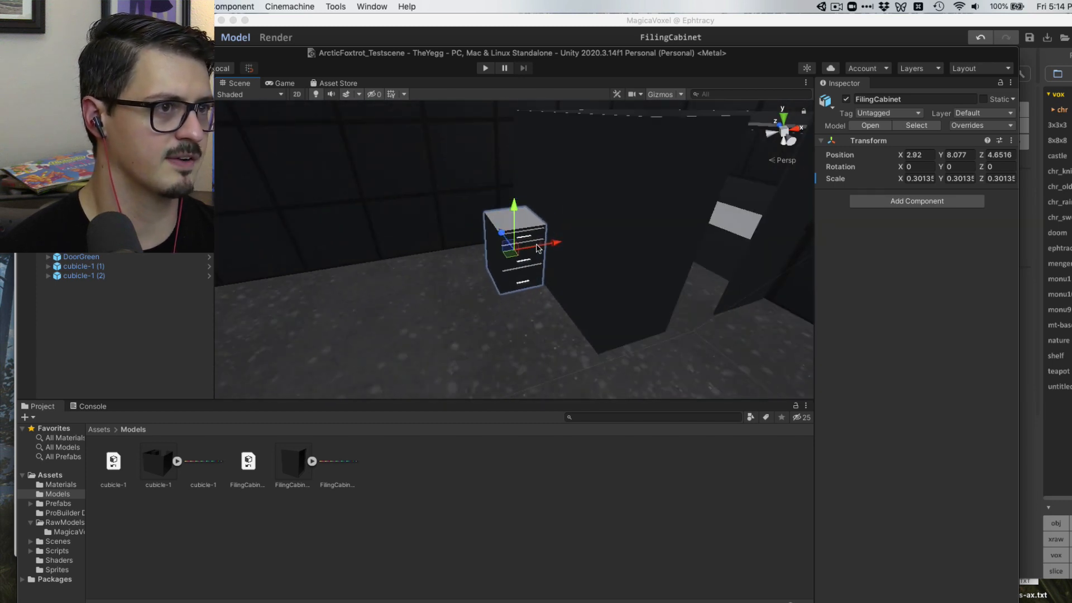
drag(537, 248, 491, 222)
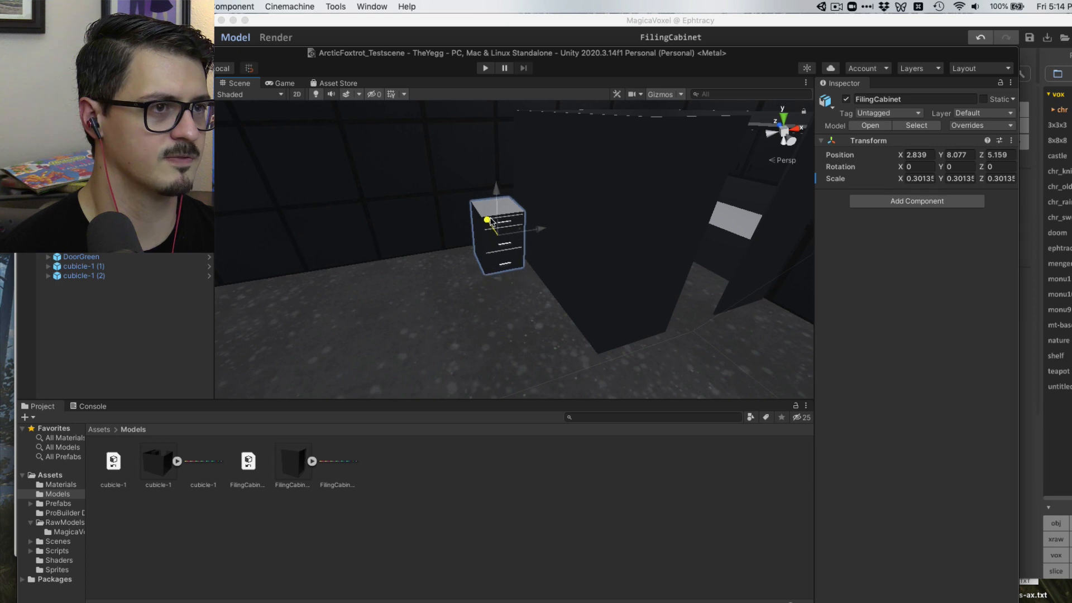
alt+drag(437, 248, 567, 124)
Focus on the filing cabinet and examine the mesh renderer and material of its default child object
click(567, 125)
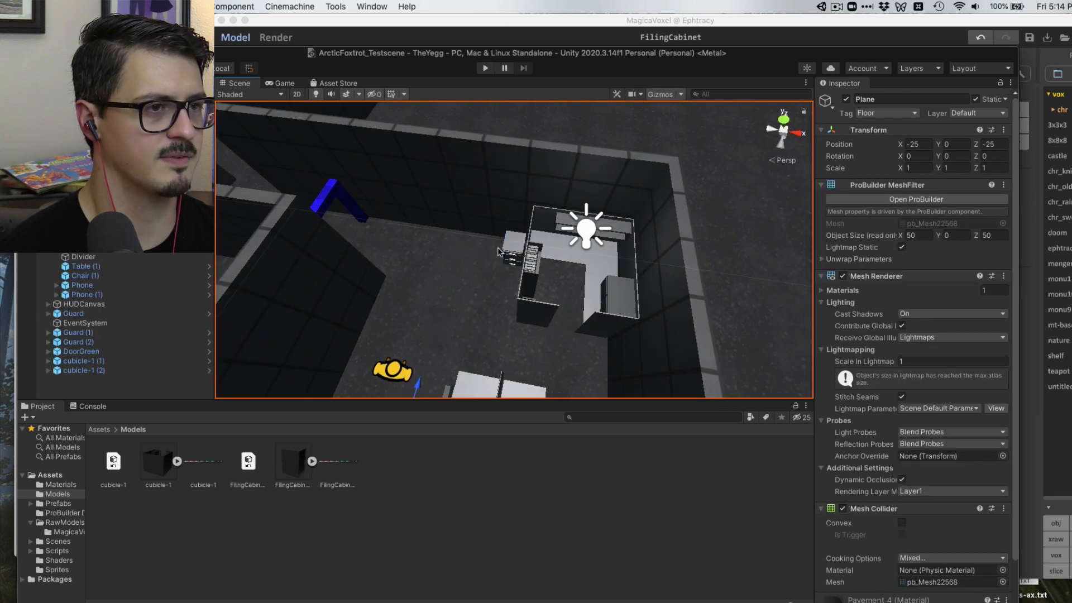
click(514, 249)
double_click(163, 124)
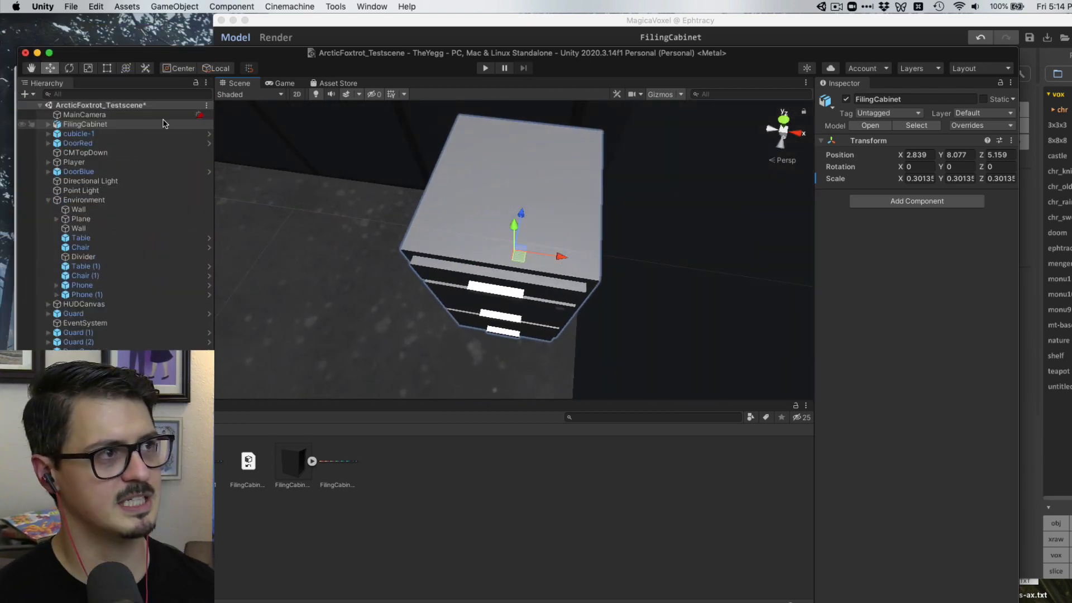
click(48, 124)
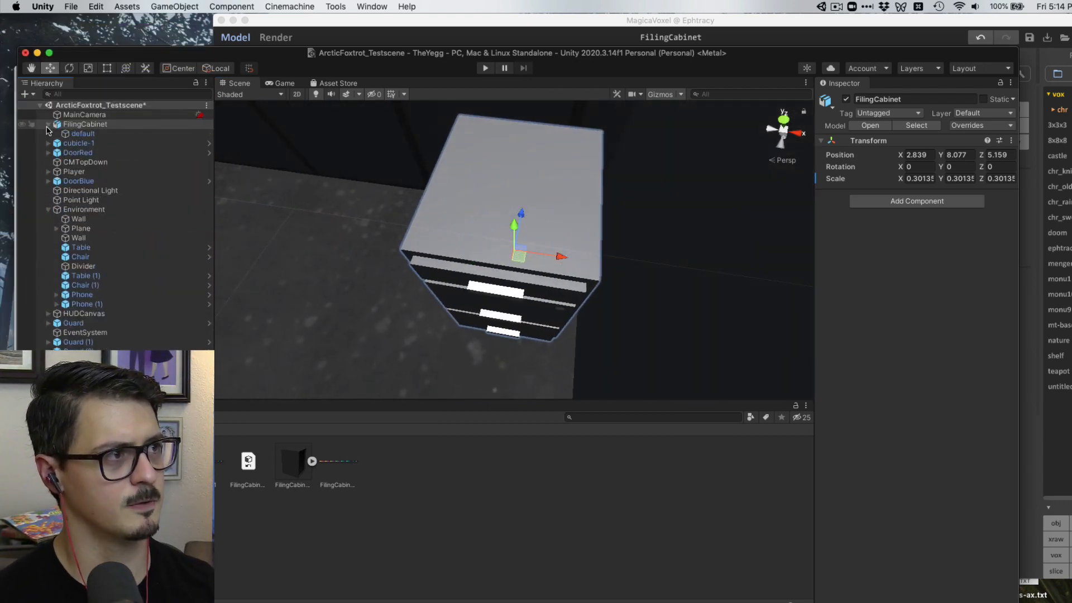
click(79, 134)
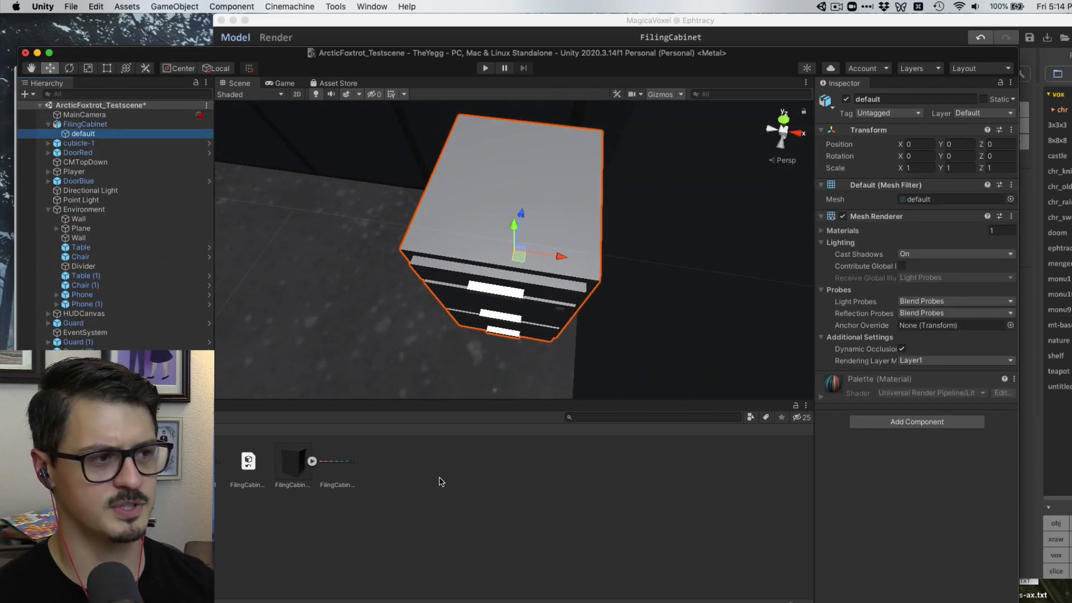
Compare the import settings of the FilingCabinet and cubicle-1 palette textures, and reselect the FilingCabinet object in the scene
click(336, 463)
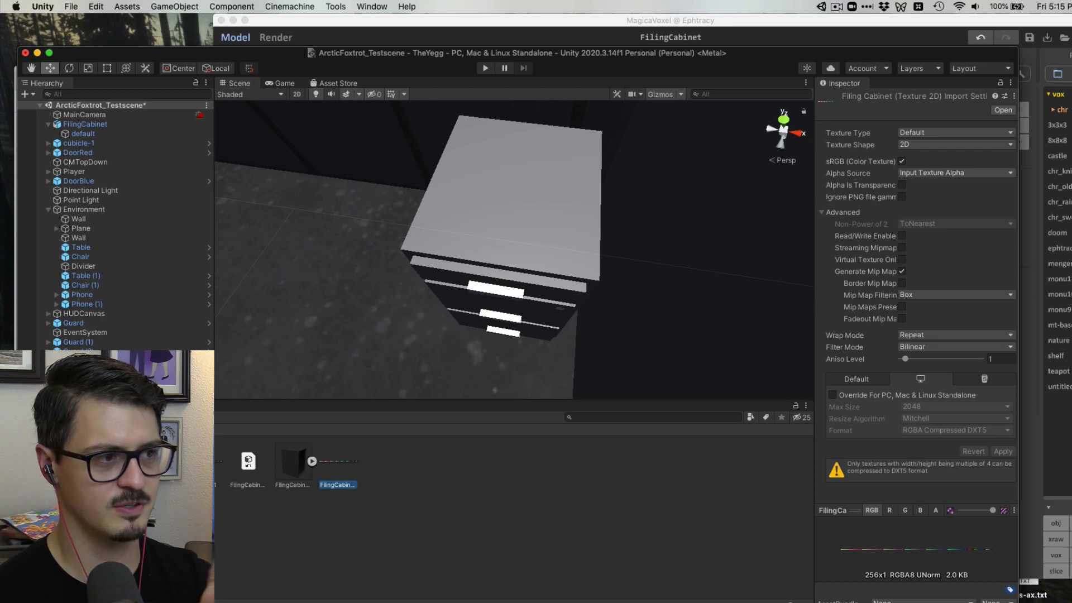
click(203, 464)
scroll(586, 210, down, 5)
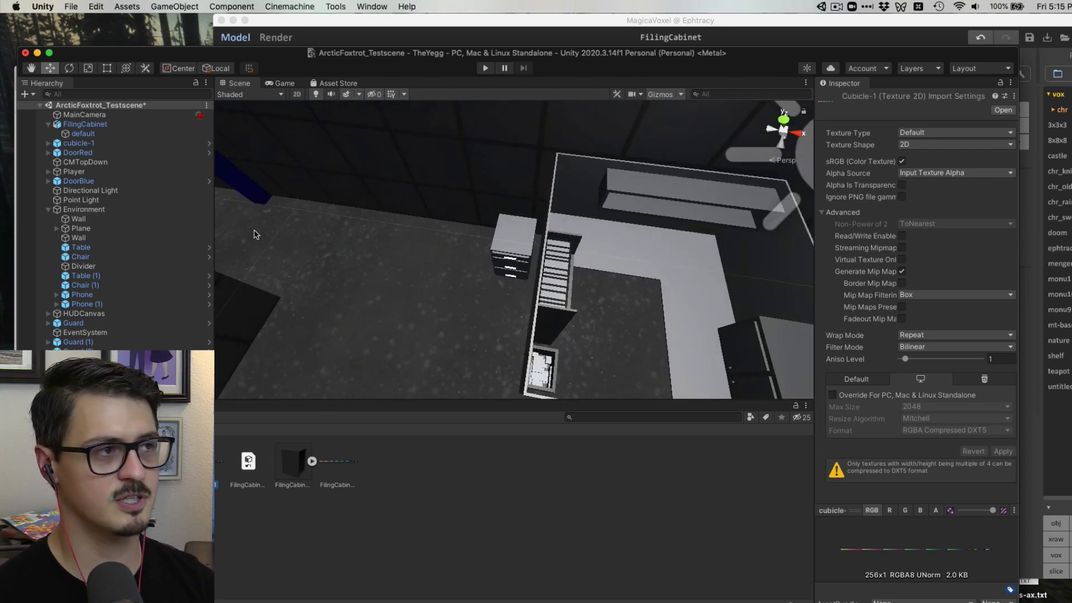
click(81, 125)
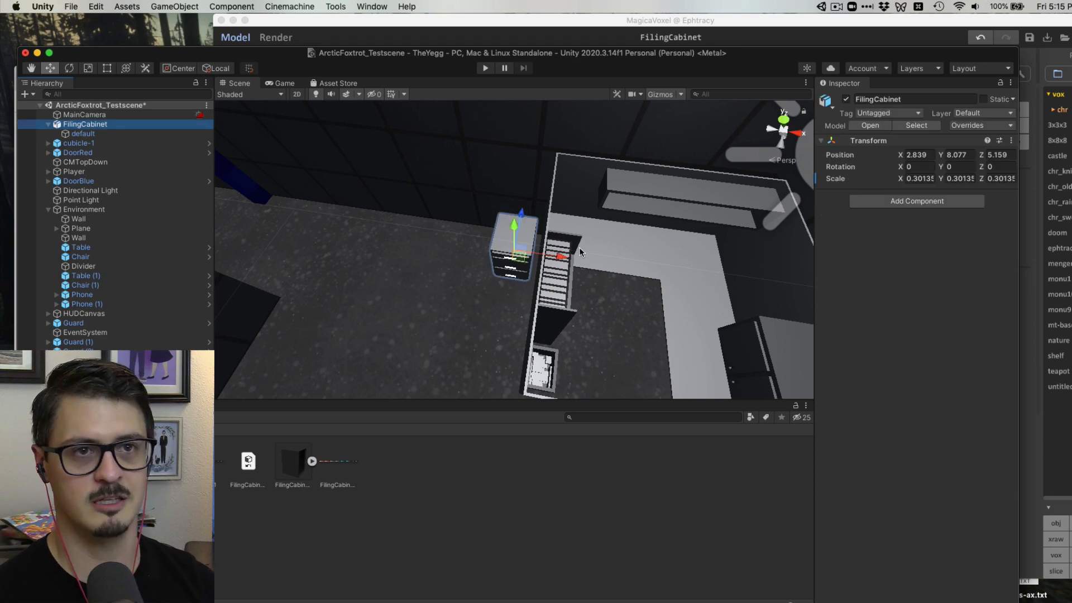
Move the filing cabinet closer to the cubicle's outer wall, to X 2.908
alt+drag(514, 233, 557, 256)
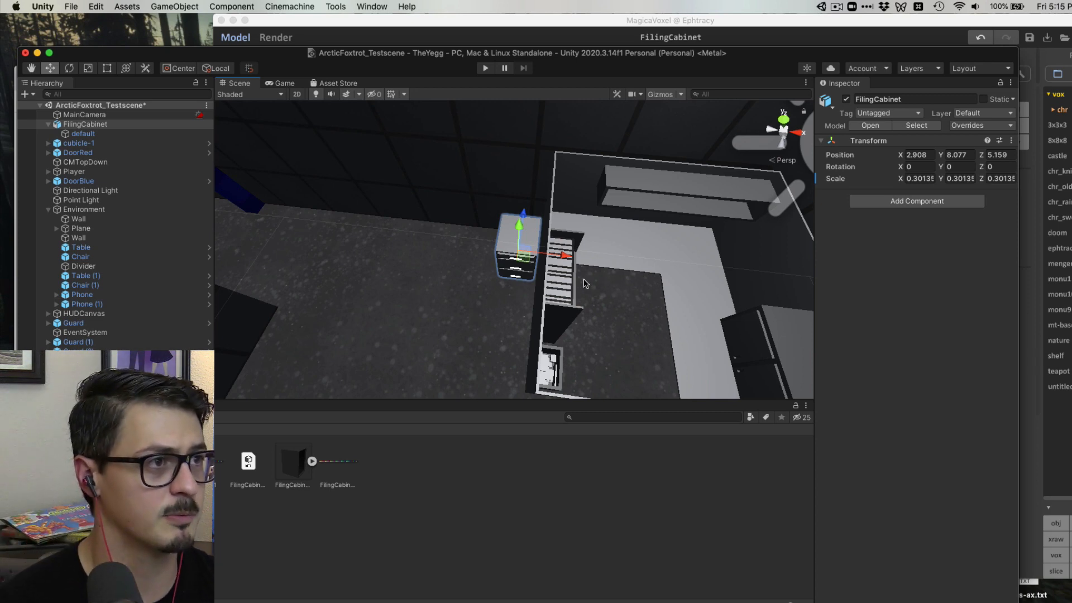
click(862, 201)
text(coll)
key(Down)
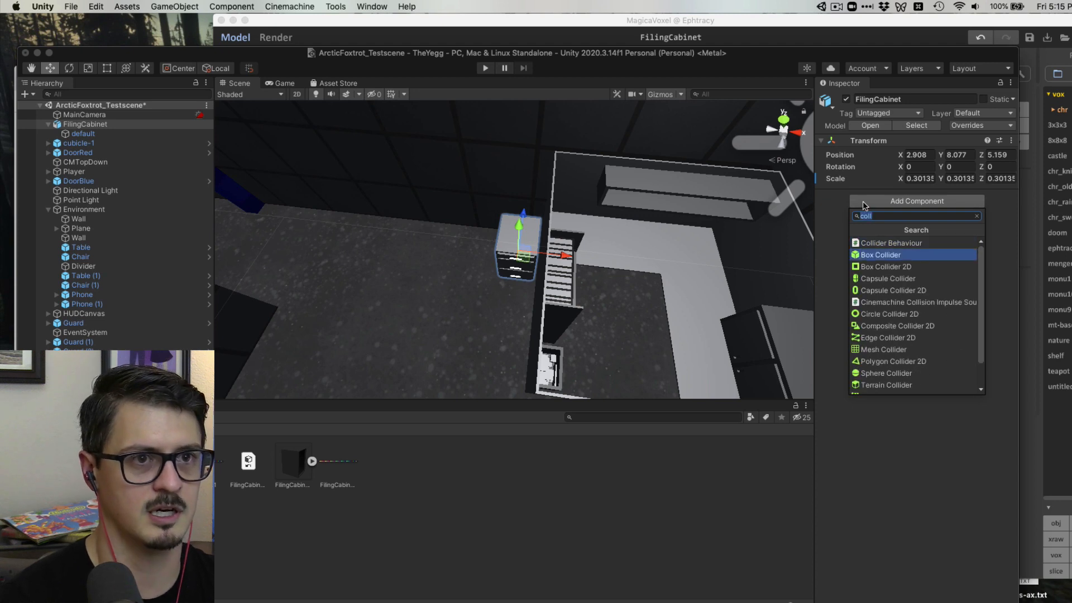
key(Return)
key(super+z)
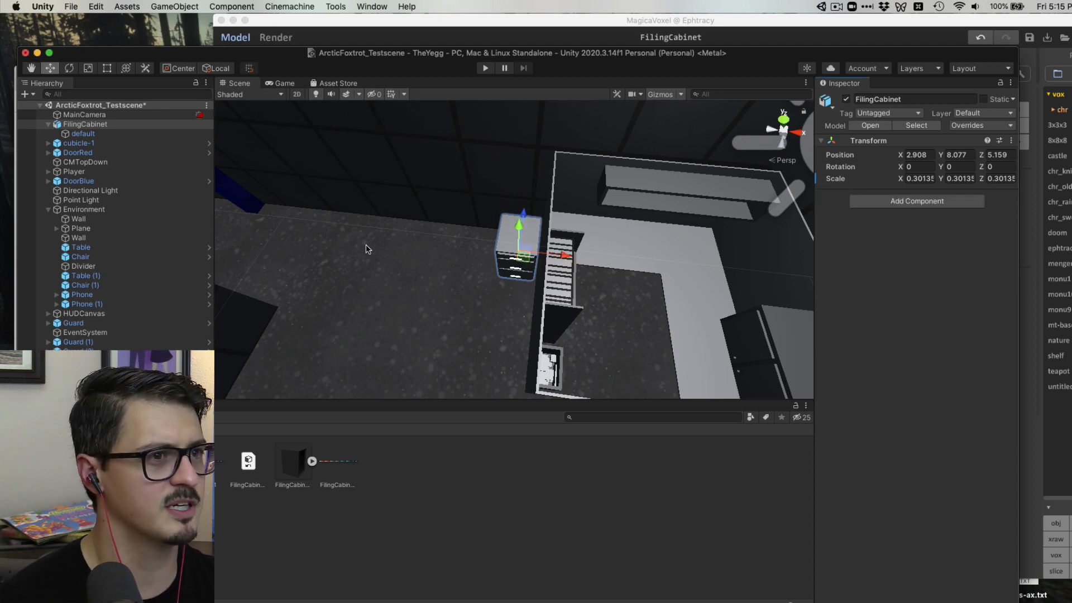
Check the Player object's physics and collider components, and add a Box Collider to the FilingCabinet object
click(146, 172)
scroll(909, 296, down, 5)
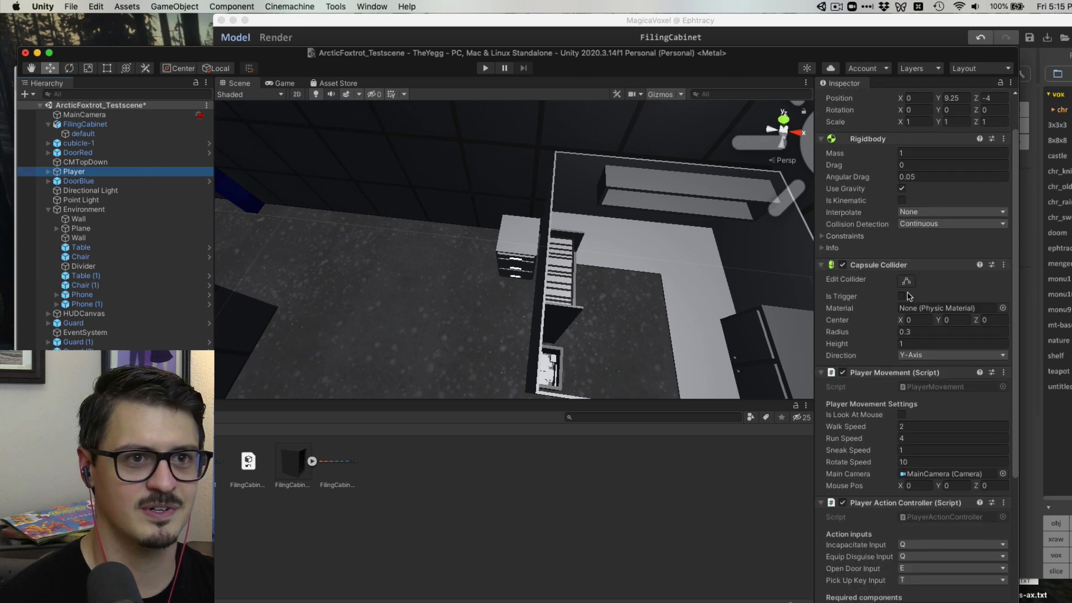
scroll(892, 296, down, 3)
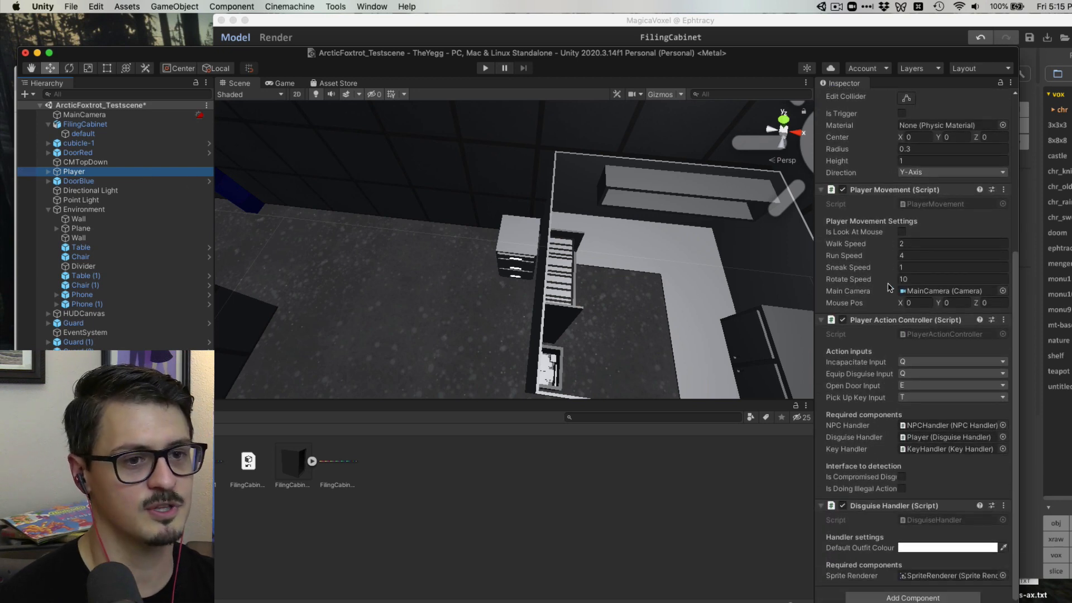
click(99, 127)
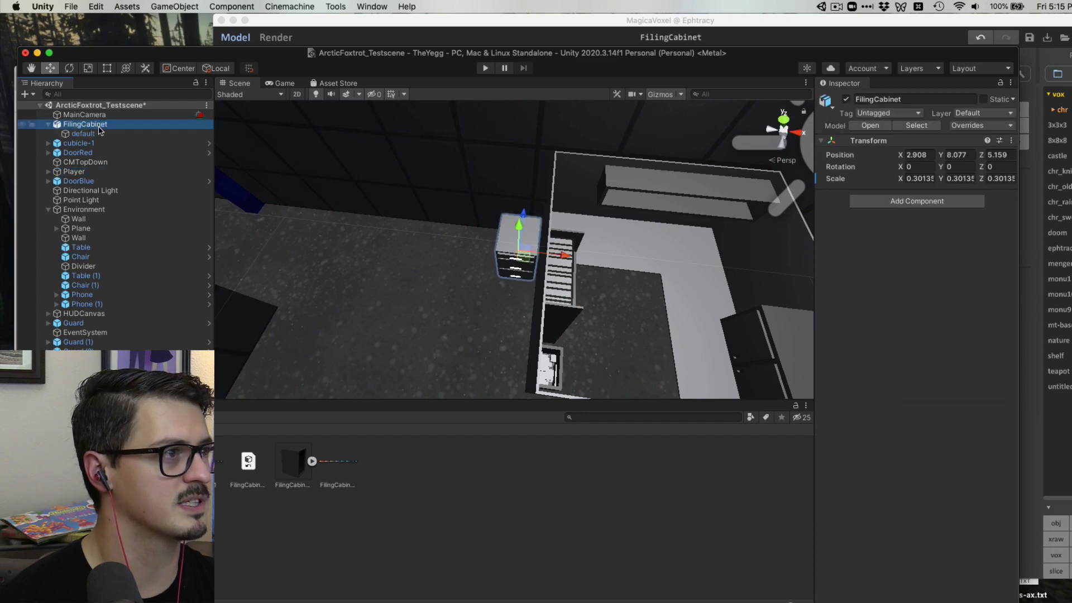
click(894, 201)
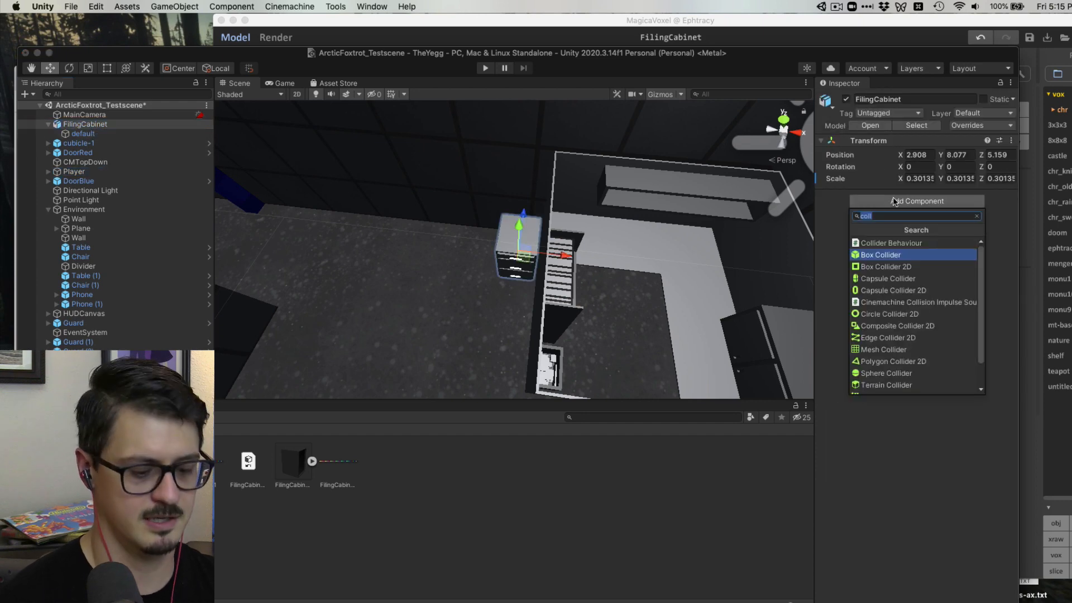
text(box)
key(Return)
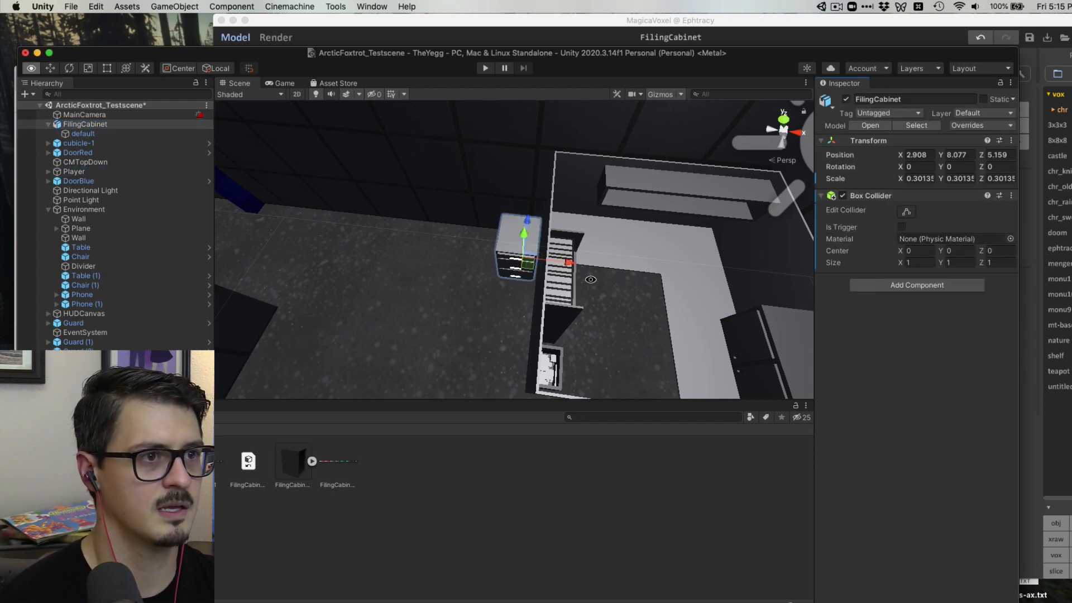
Focus on the filing cabinet and set its Box Collider's size to 4 on all axes and its center Y to 3
key(f)
alt+drag(591, 279, 551, 261)
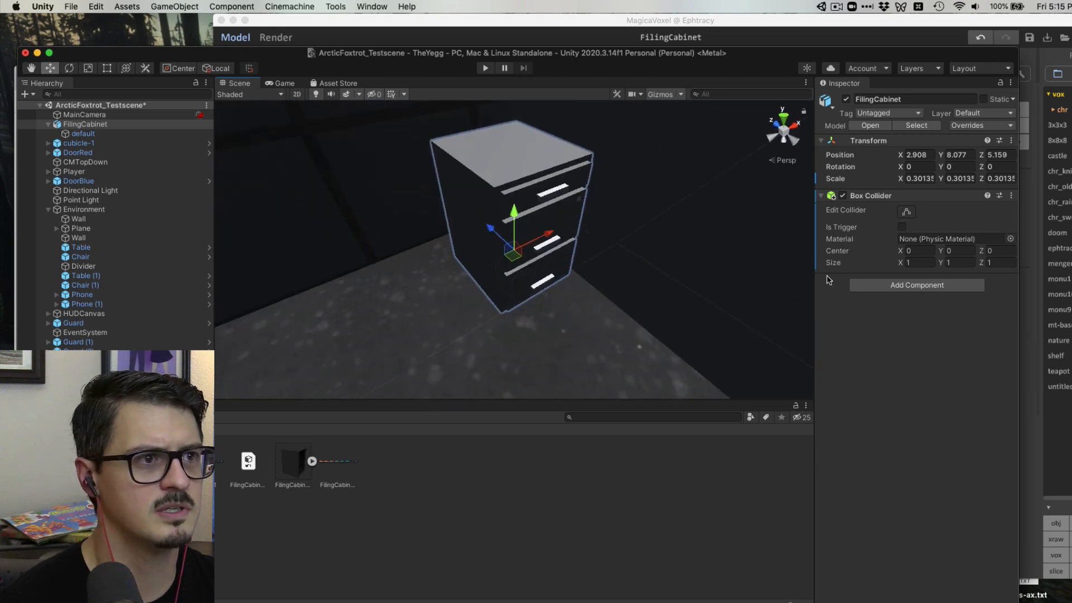
click(915, 262)
text(4)
key(Tab)
text(4)
key(Tab)
text(4)
key(shift+Tab)
key(shift+Tab)
key(shift+Tab)
key(shift+Tab)
text(5)
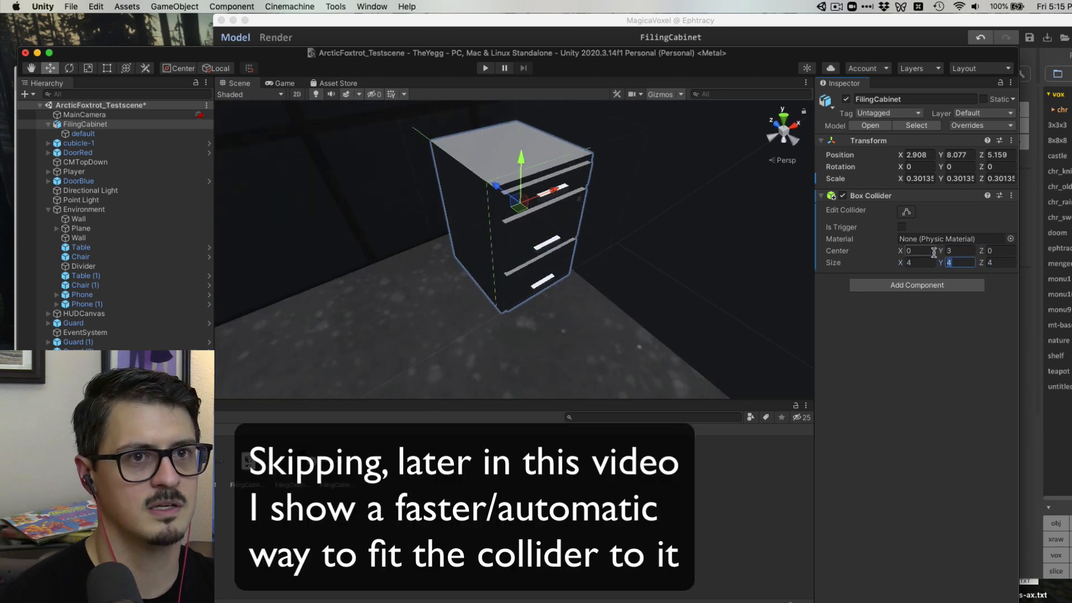
Set the filing cabinet collider's X size to 2 and its X center to -1
alt+drag(592, 224, 614, 218)
click(916, 262)
text(2)
click(914, 251)
text(-1)
Set the filing cabinet collider's Z size to 2.4 and its Z center to -1.15
click(1000, 250)
text(-)
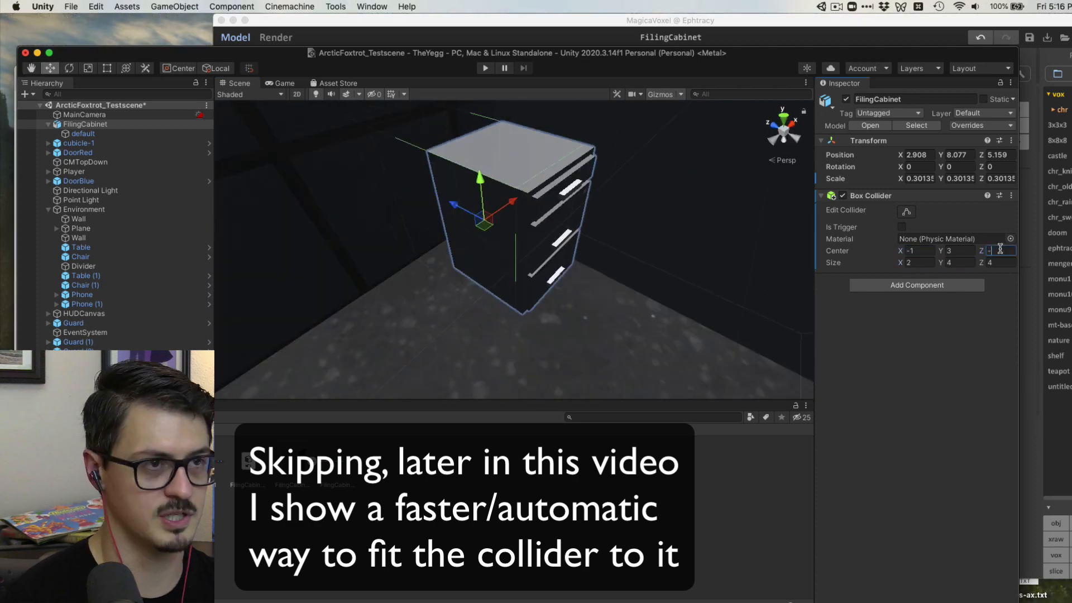
text(1)
click(998, 262)
text(2.4)
click(998, 251)
text(-1.15)
Fit the collider vertically to the cabinet with Y size 3.39 and Y center 3.36, checking its outline in collider edit mode
drag(940, 263, 938, 264)
drag(941, 252, 936, 254)
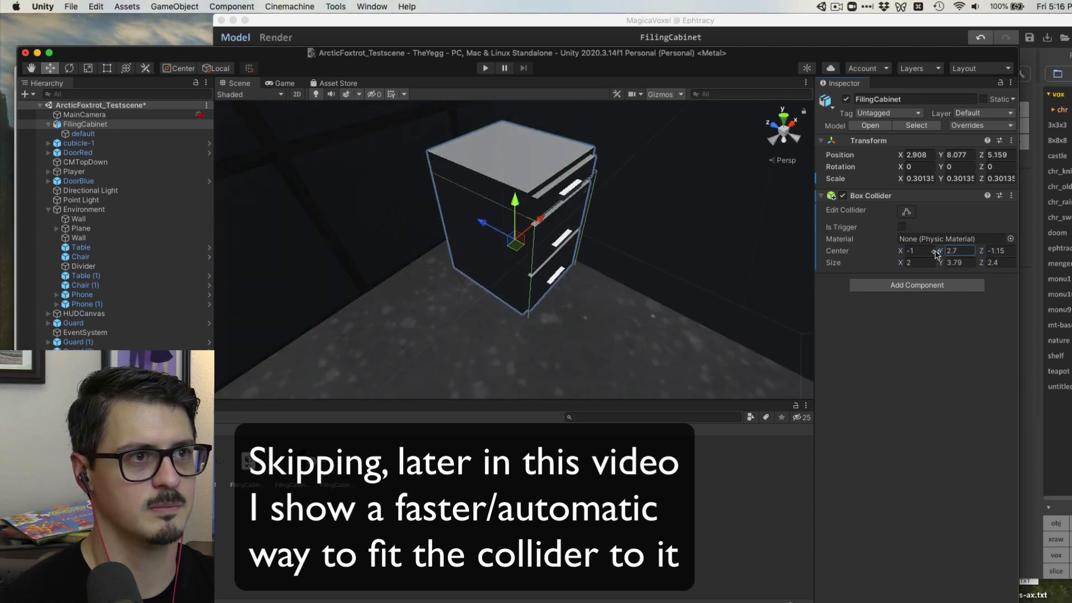
click(906, 212)
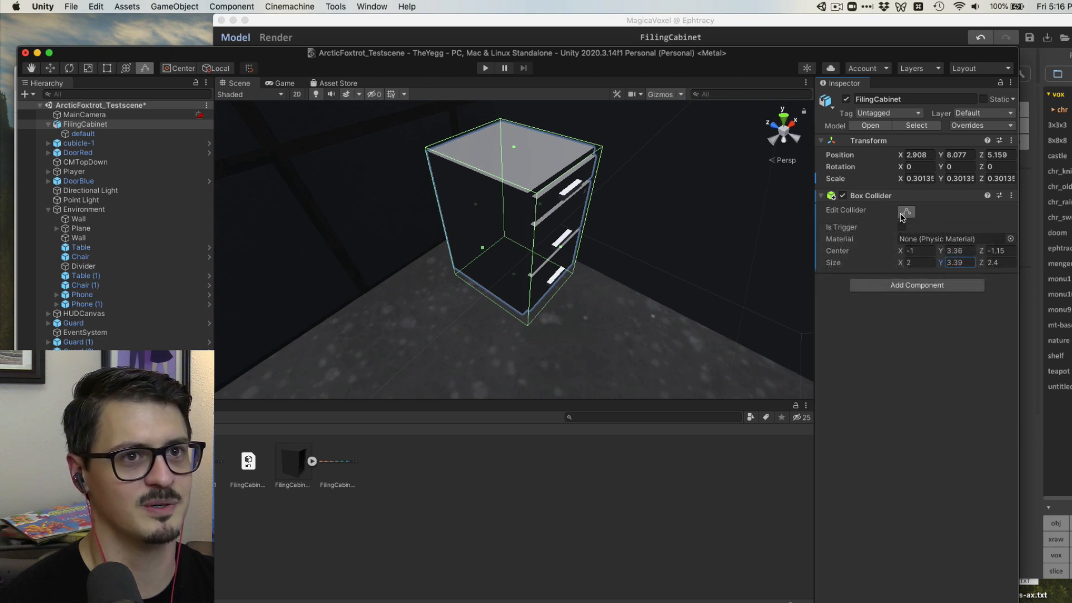
click(905, 214)
Switch to GitHub Desktop, commit TheYegg's changed files to main and push the commit to origin
alt+drag(718, 220, 576, 271)
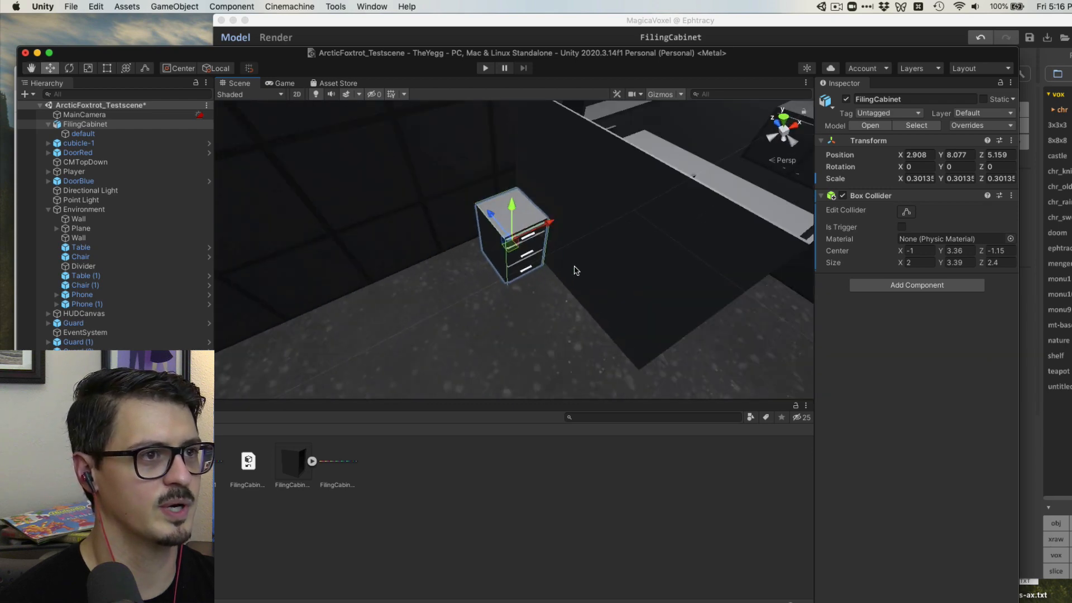
scroll(573, 268, down, 3)
key(super+Tab)
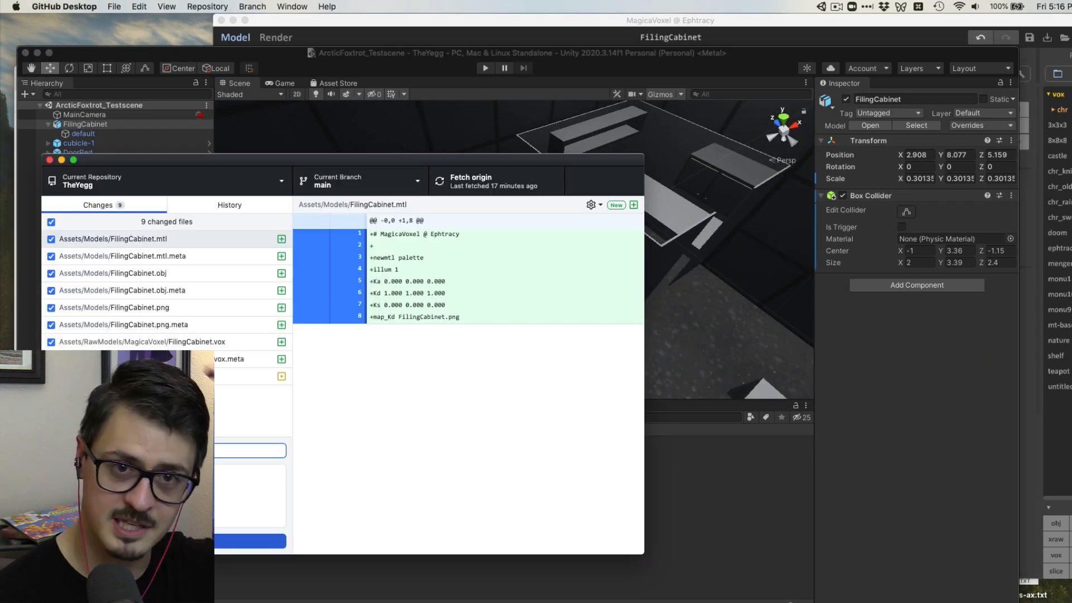
click(250, 541)
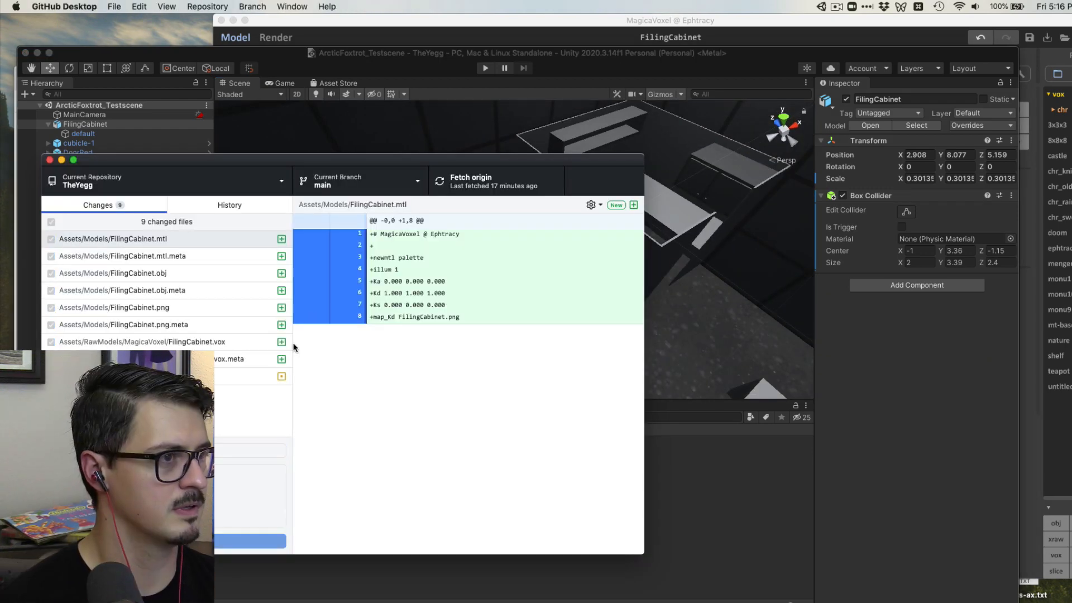
click(452, 185)
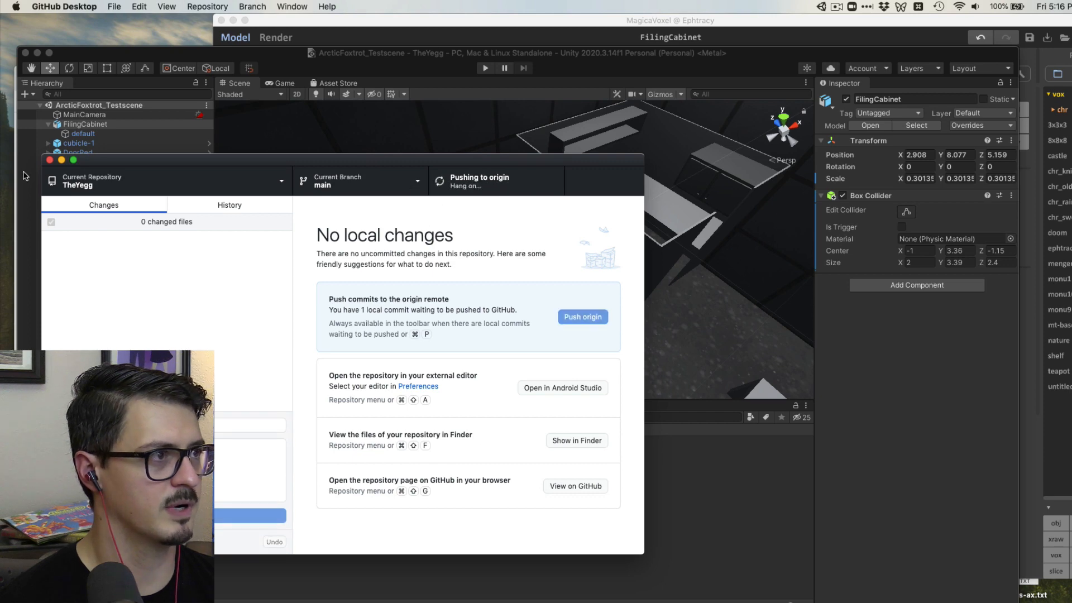
click(61, 160)
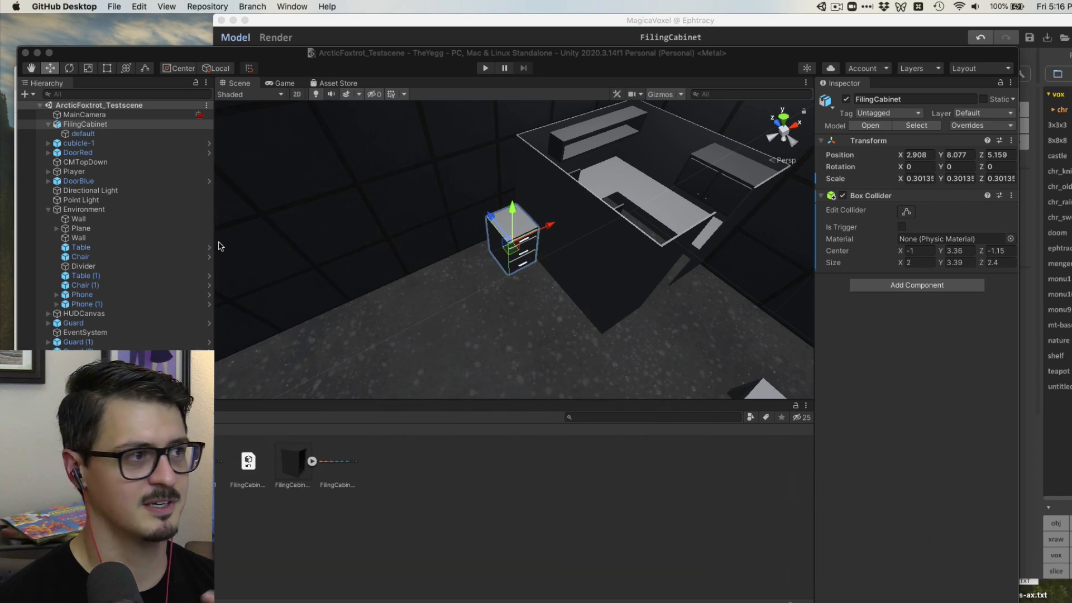
Switch to MagicaVoxel, start a new project with a dark grey palette colour selected, and delete all voxels of the default cube
click(49, 210)
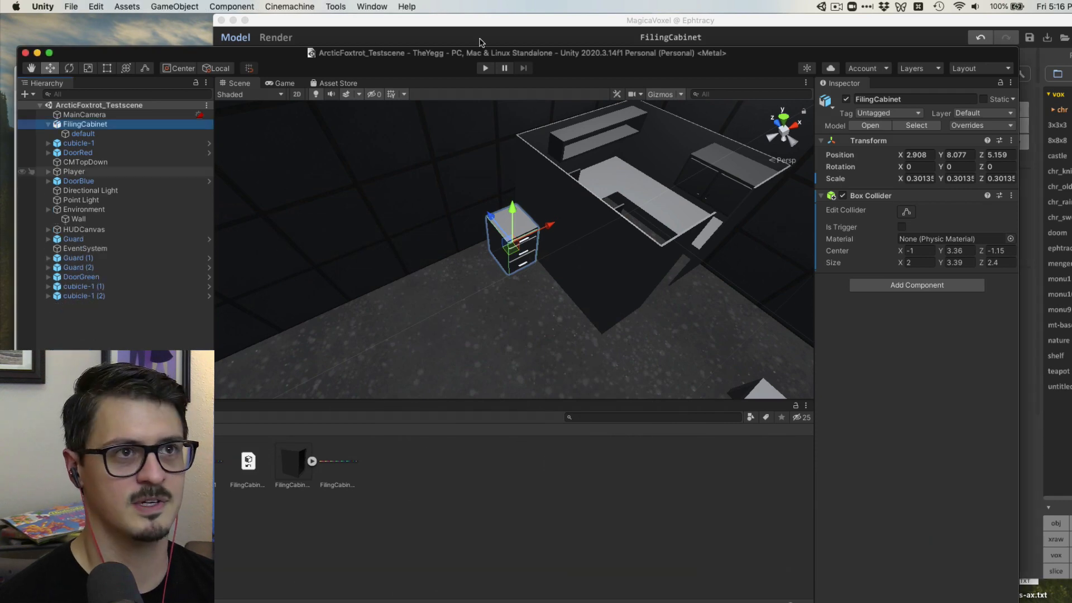
click(495, 32)
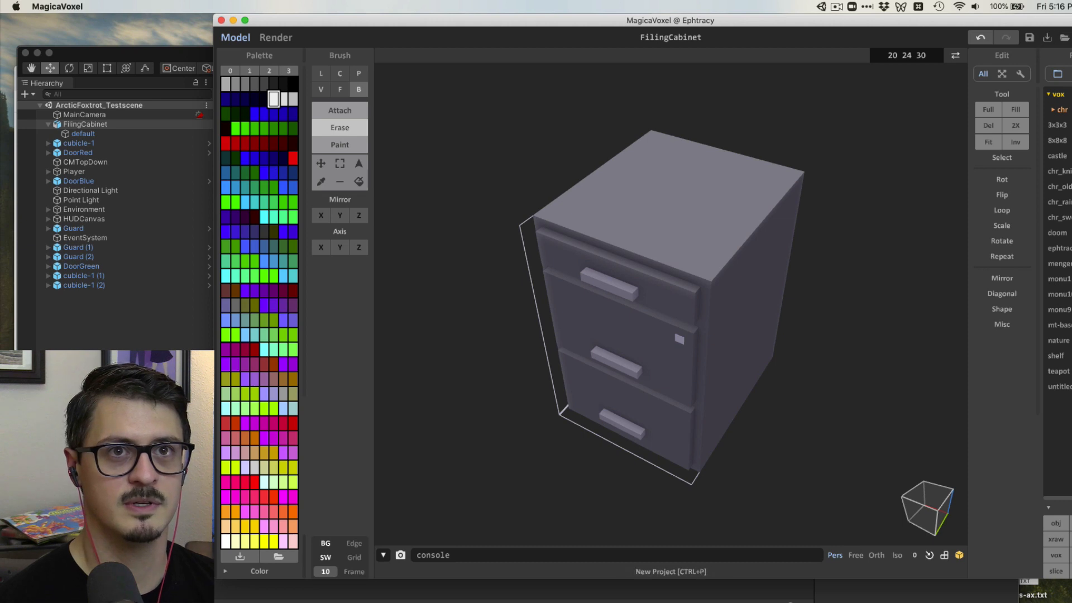
click(1067, 37)
right_drag(804, 168, 620, 229)
click(262, 83)
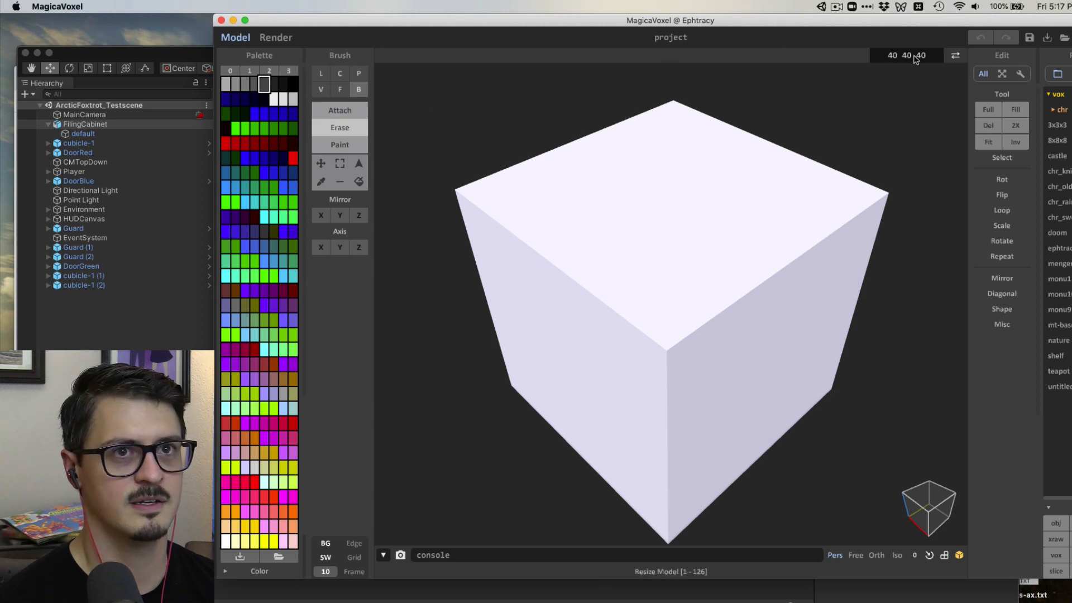
click(989, 125)
right_drag(613, 257, 620, 254)
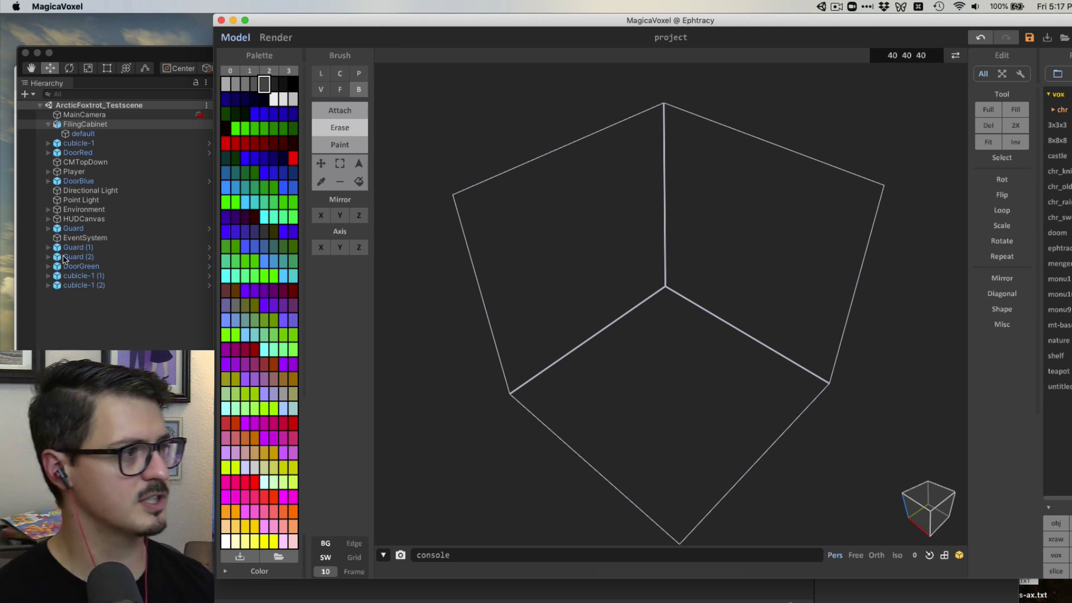
Switch to Chrome and bring up the image result of the 1970s fax machine
drag(161, 55, 251, 66)
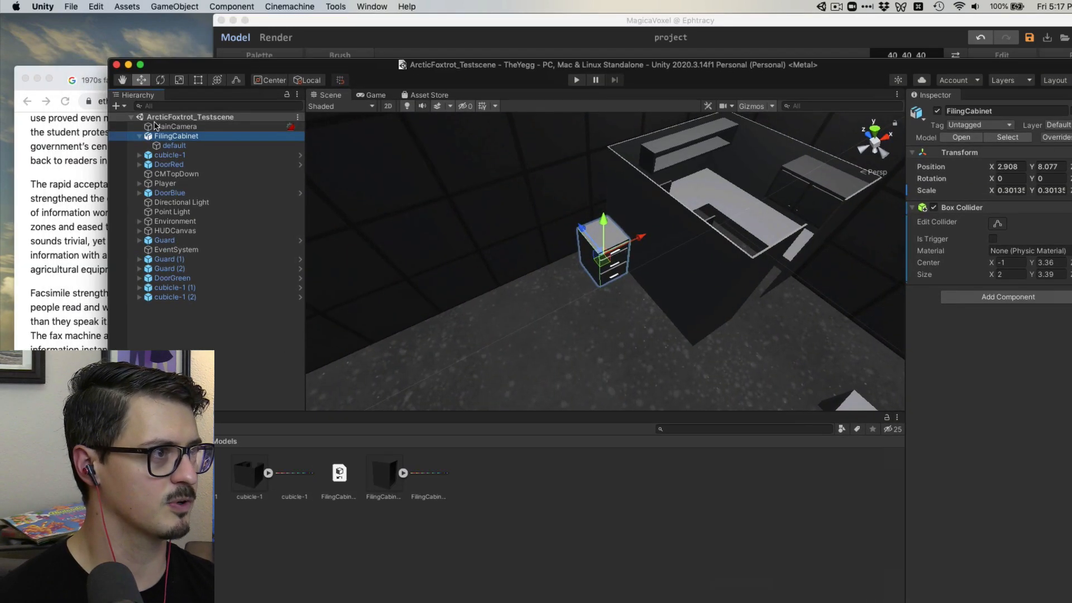
click(72, 143)
click(225, 85)
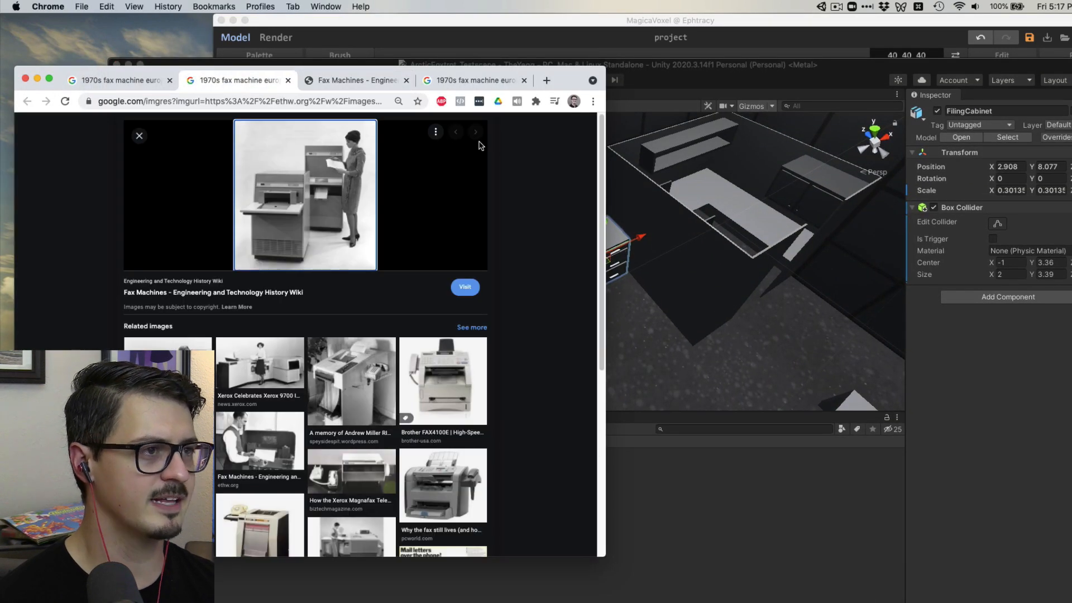
drag(570, 85, 556, 46)
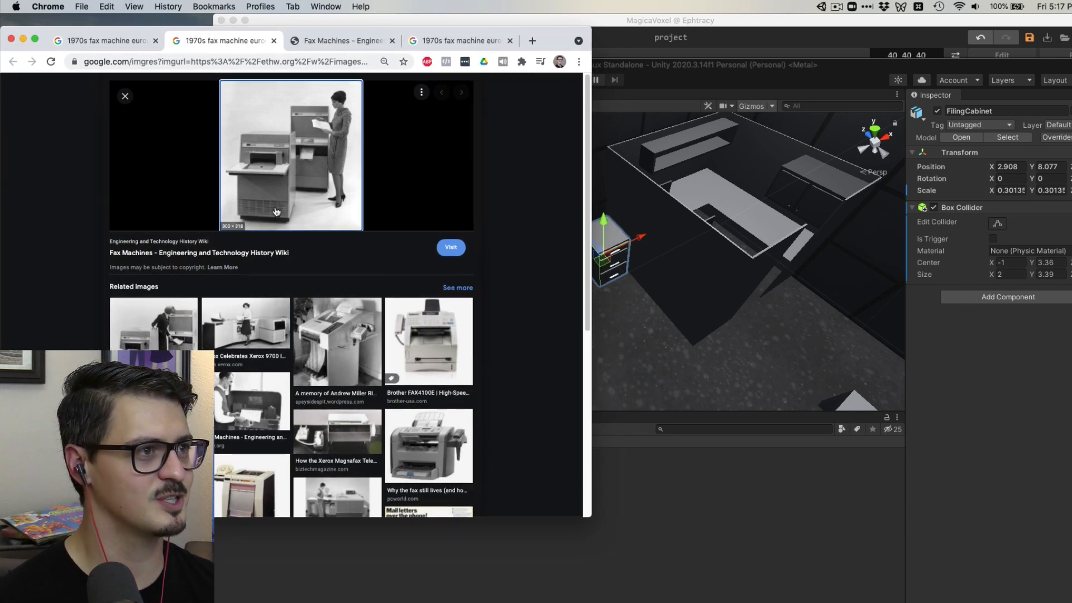
Examine the Xerox and Sharp fax machine photos in the ethw.org Fax Machines article
click(342, 40)
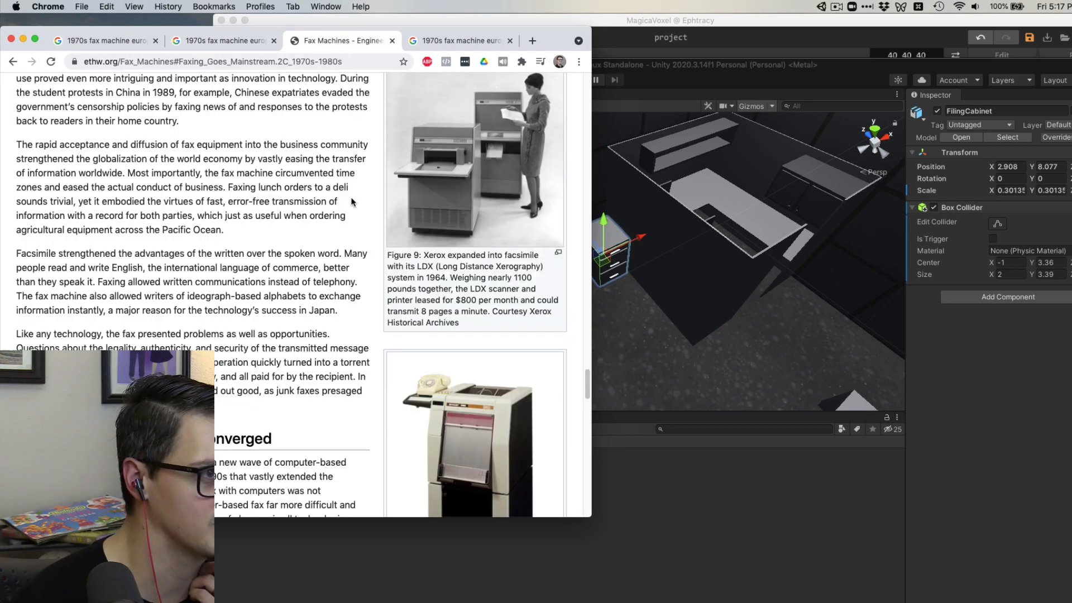
scroll(378, 249, down, 3)
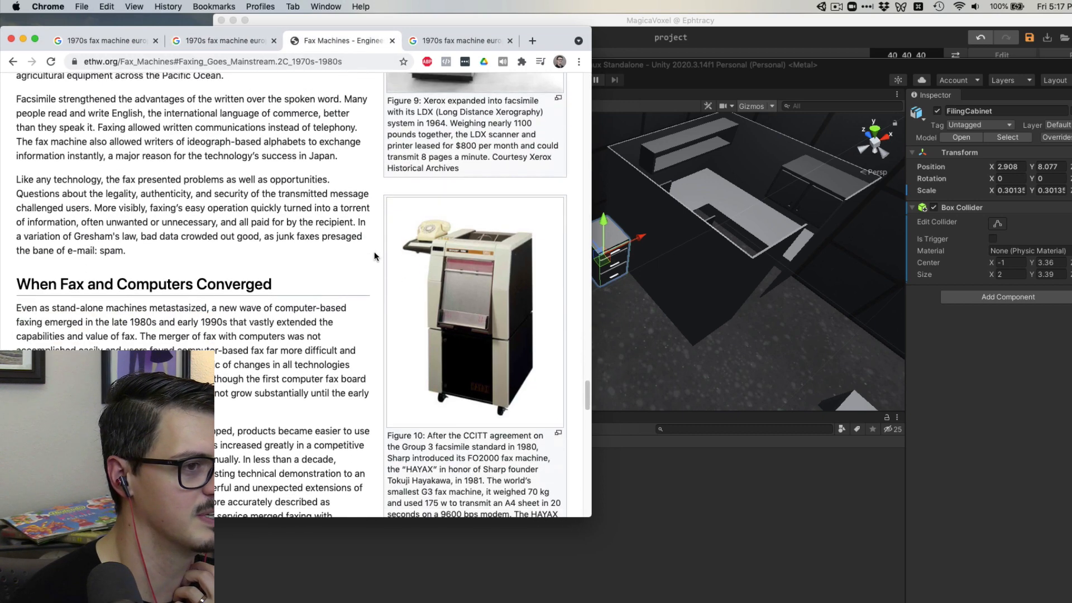
scroll(374, 252, down, 1)
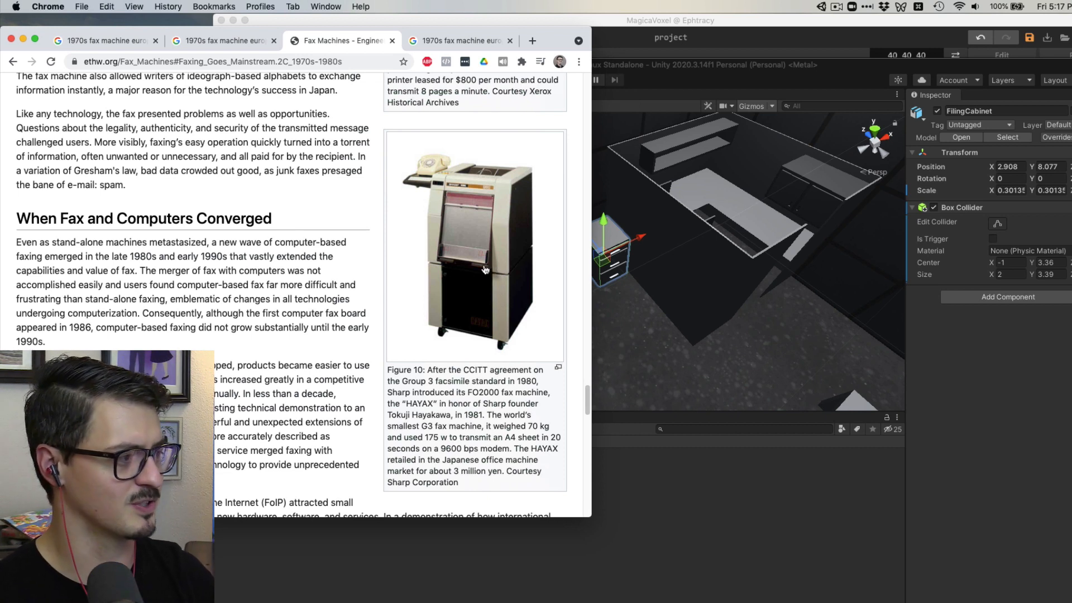
scroll(489, 258, up, 2)
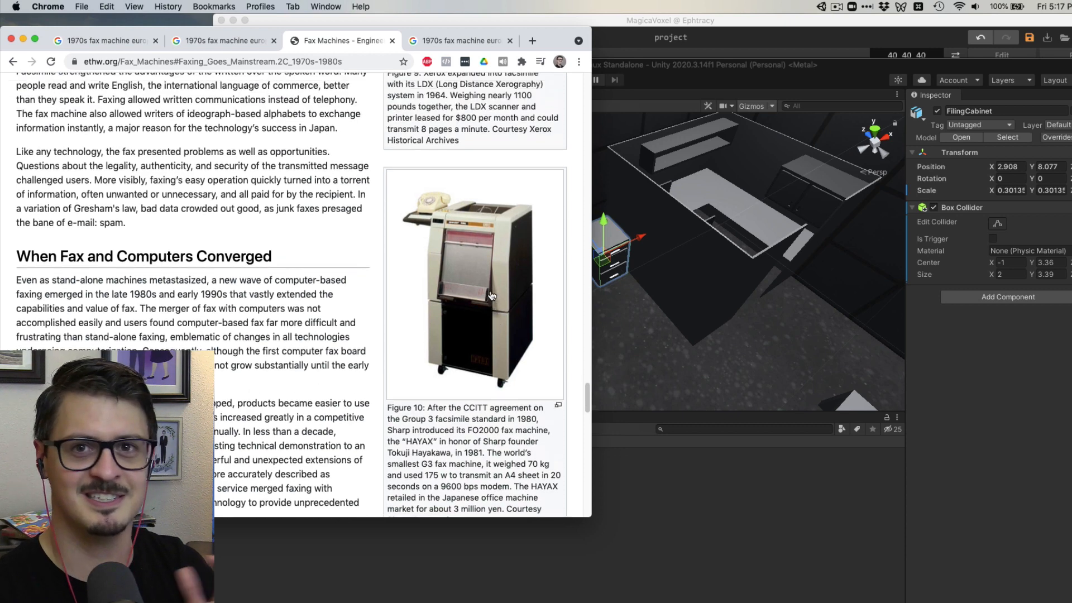
scroll(493, 295, up, 4)
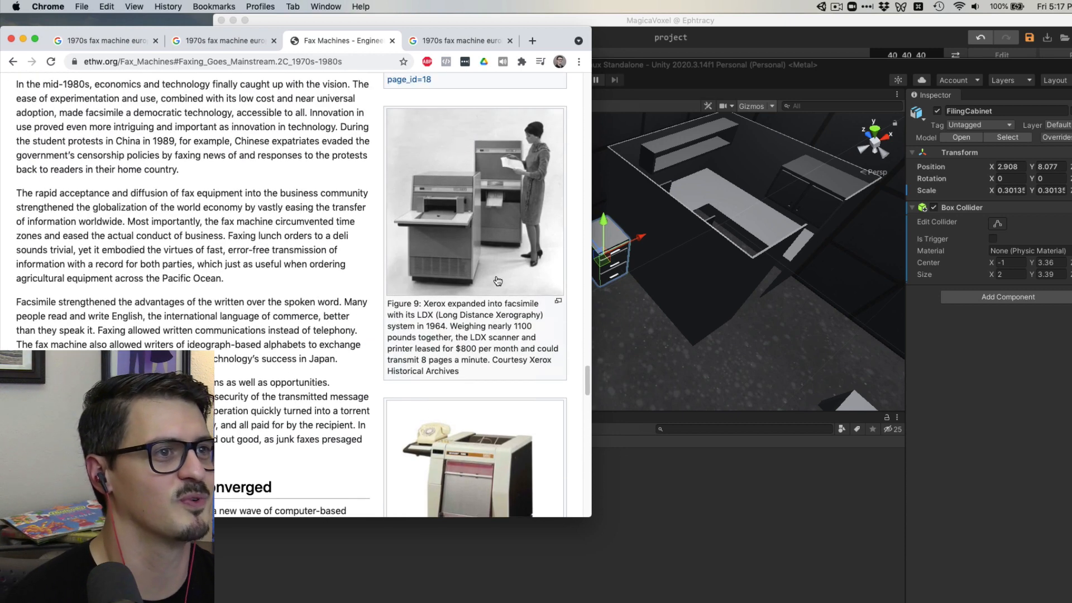
Place the browser so the Xerox fax machine photo stays visible beside MagicaVoxel, and return to the empty project
drag(567, 41, 253, 29)
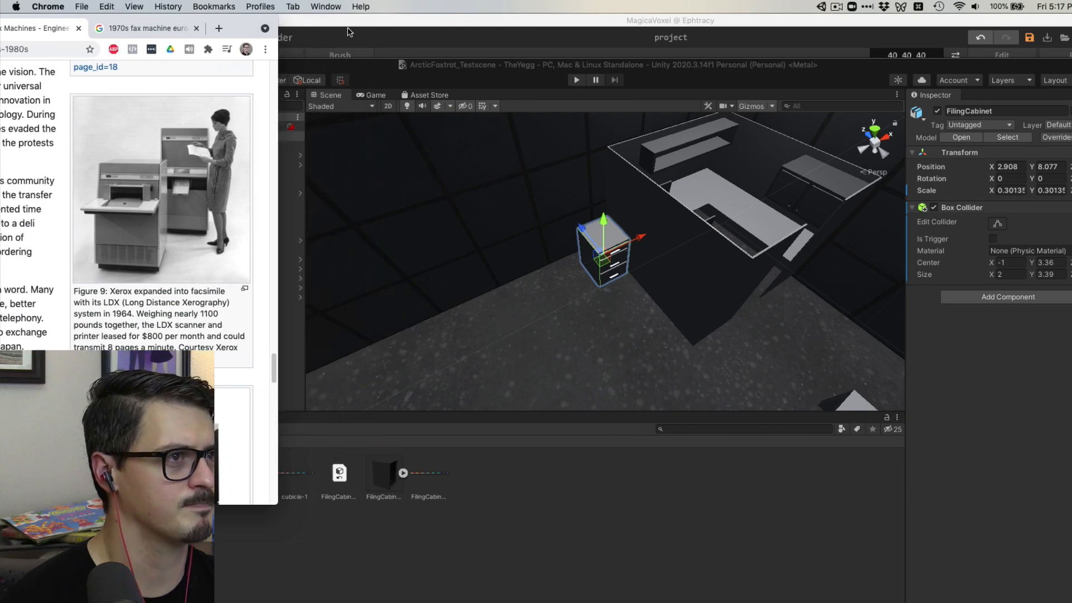
click(416, 33)
scroll(584, 280, down, 3)
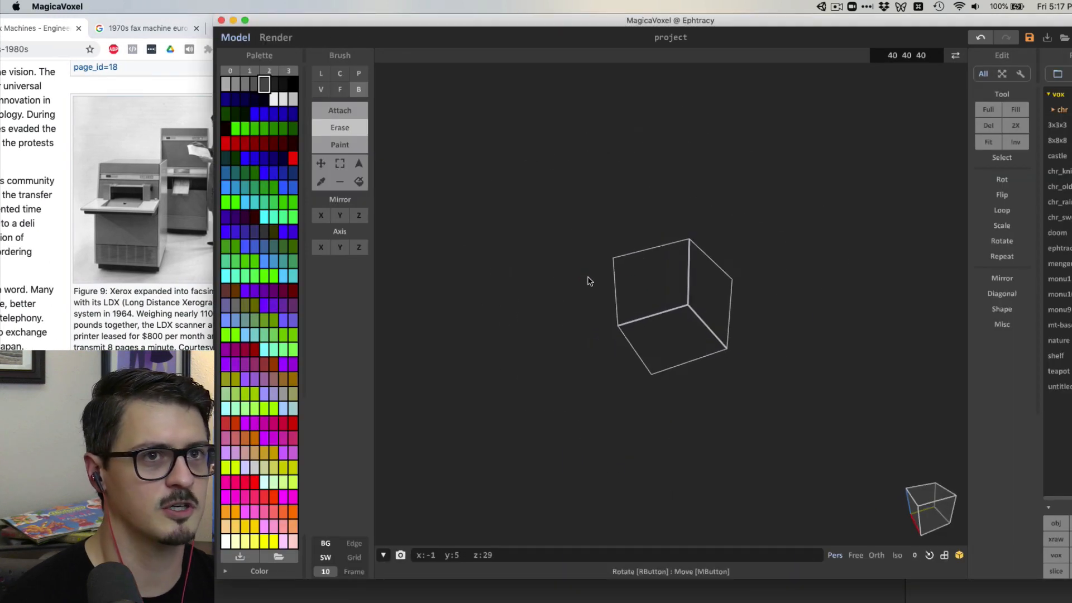
Try a model volume of 40 × 40 × 80 for the fax machine and settle on 40 × 40 × 60
click(909, 60)
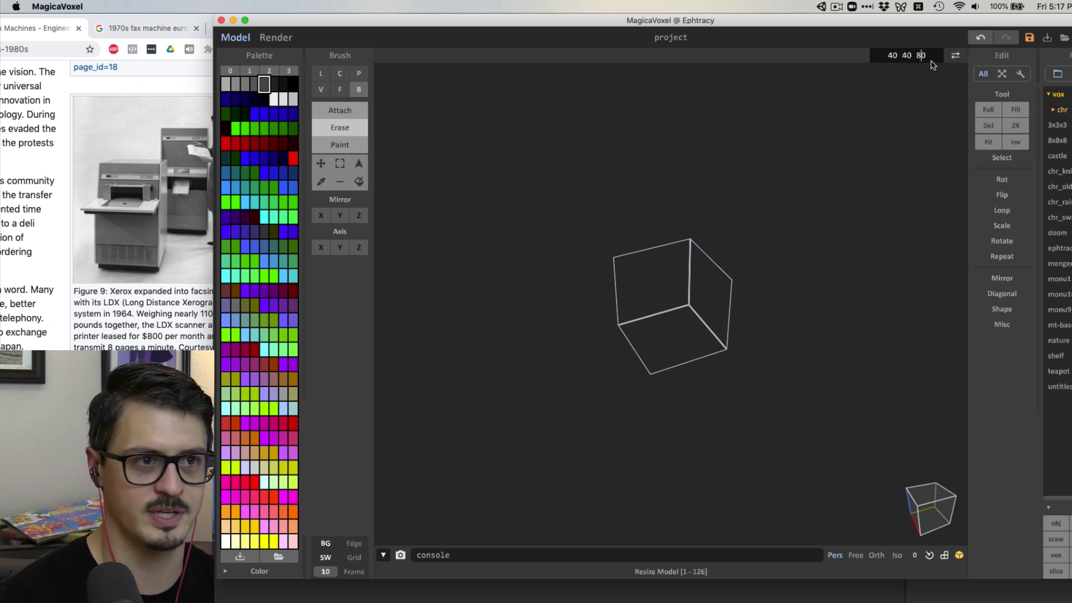
key(Return)
right_drag(705, 272, 738, 254)
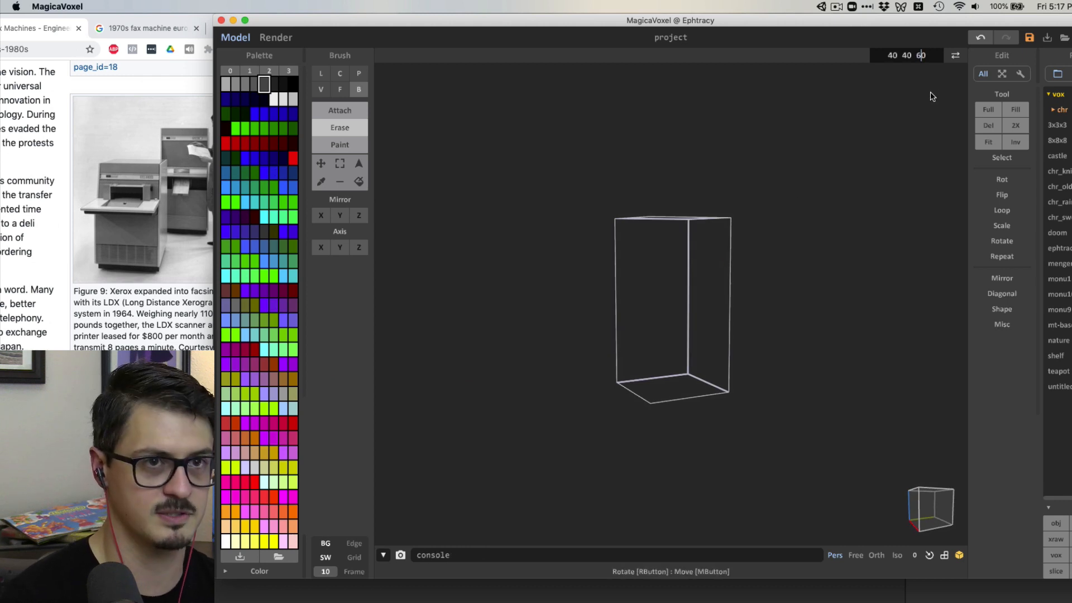
key(Return)
right_drag(763, 301, 799, 334)
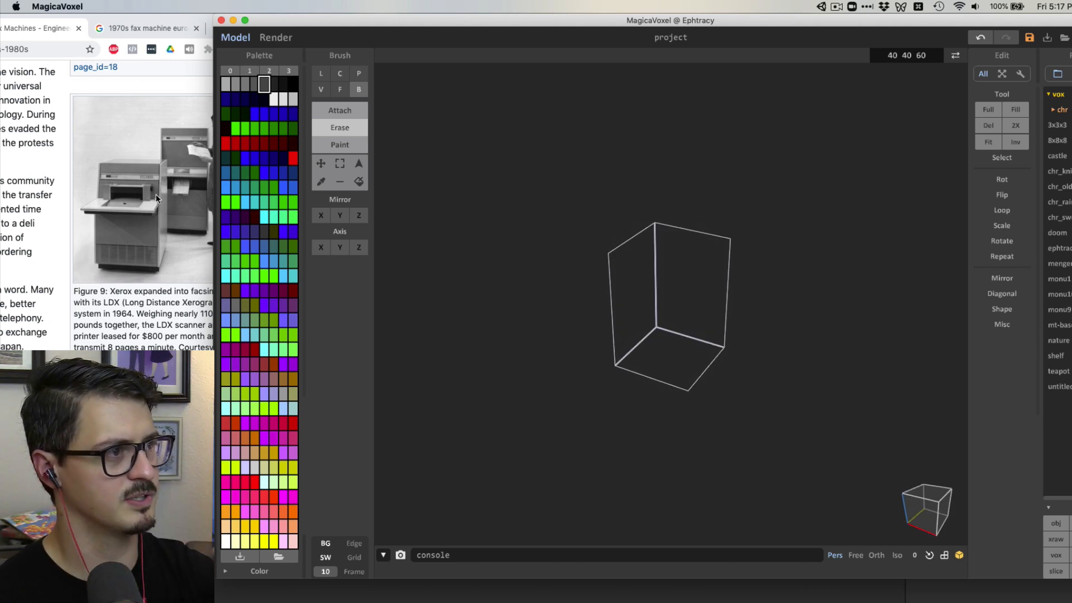
Check the Xerox LDX photo in Chrome, return to MagicaVoxel and fill the whole model volume with medium grey
click(163, 306)
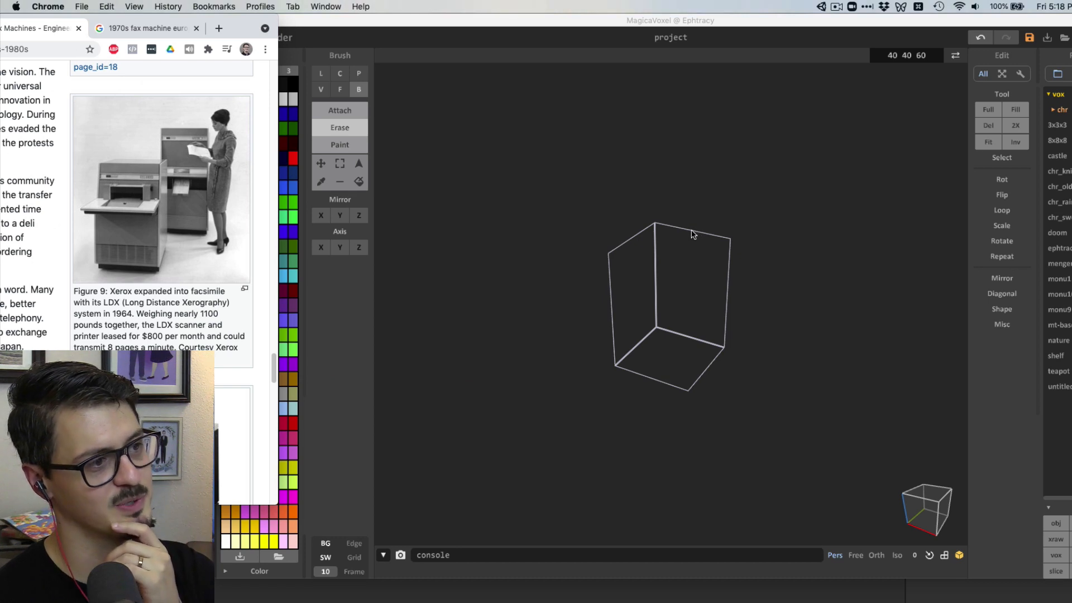
scroll(128, 268, down, 4)
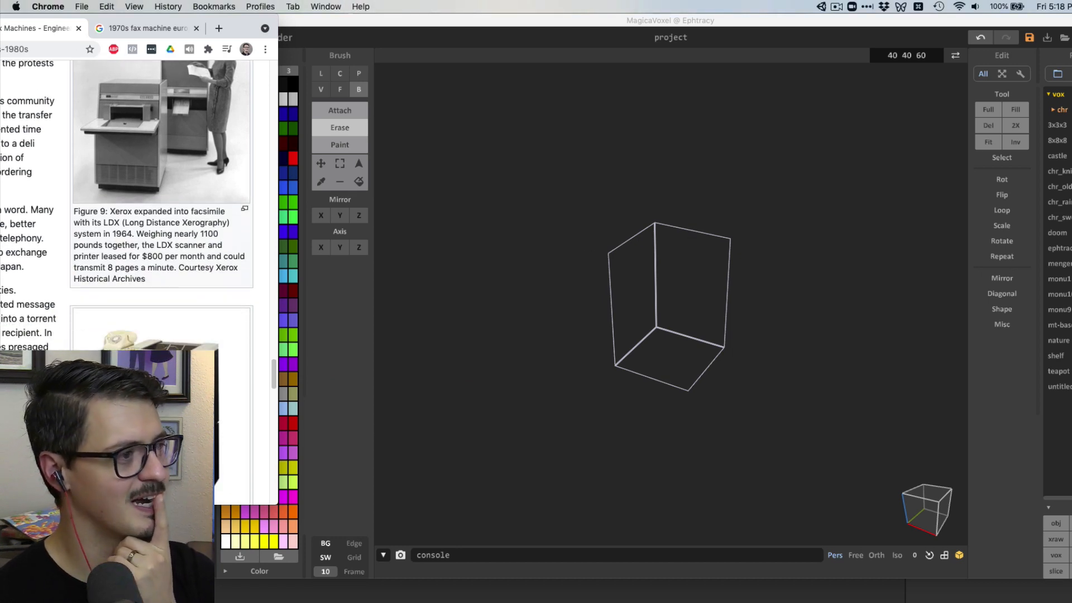
scroll(222, 319, up, 1)
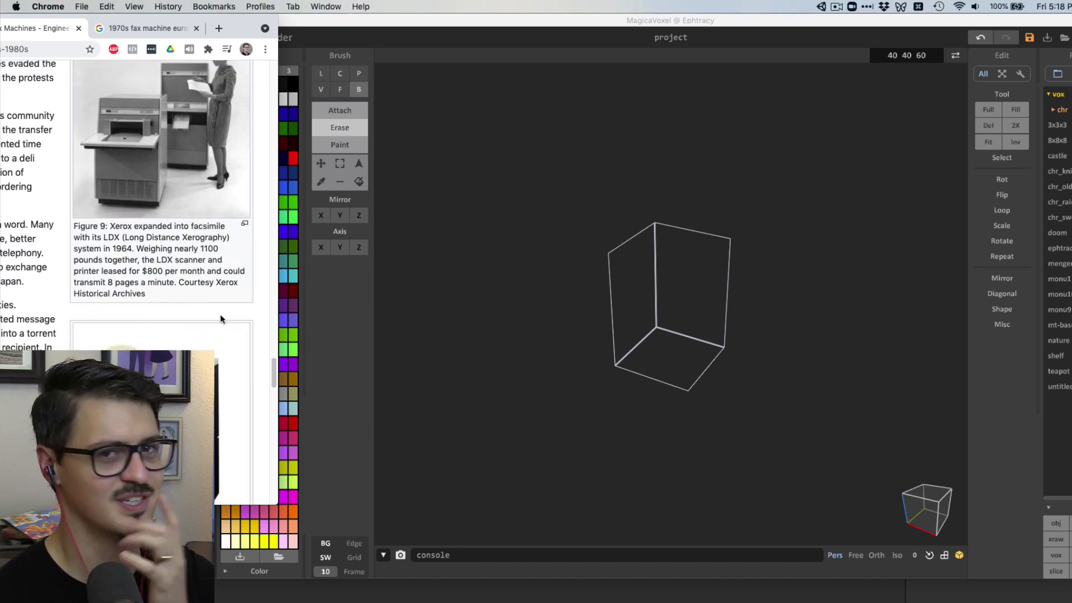
scroll(209, 293, up, 1)
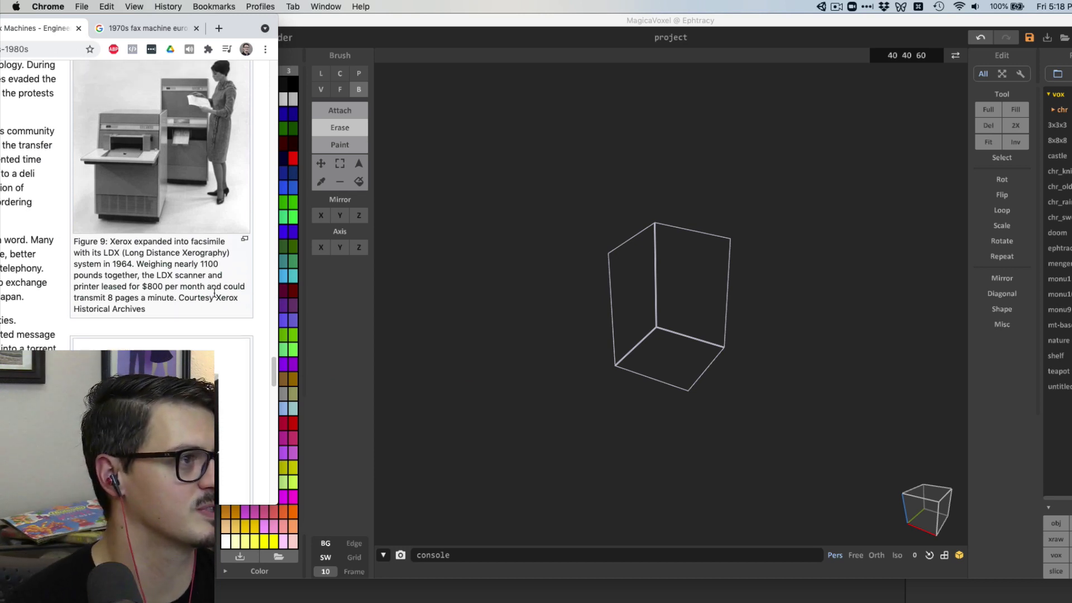
right_drag(683, 217, 651, 218)
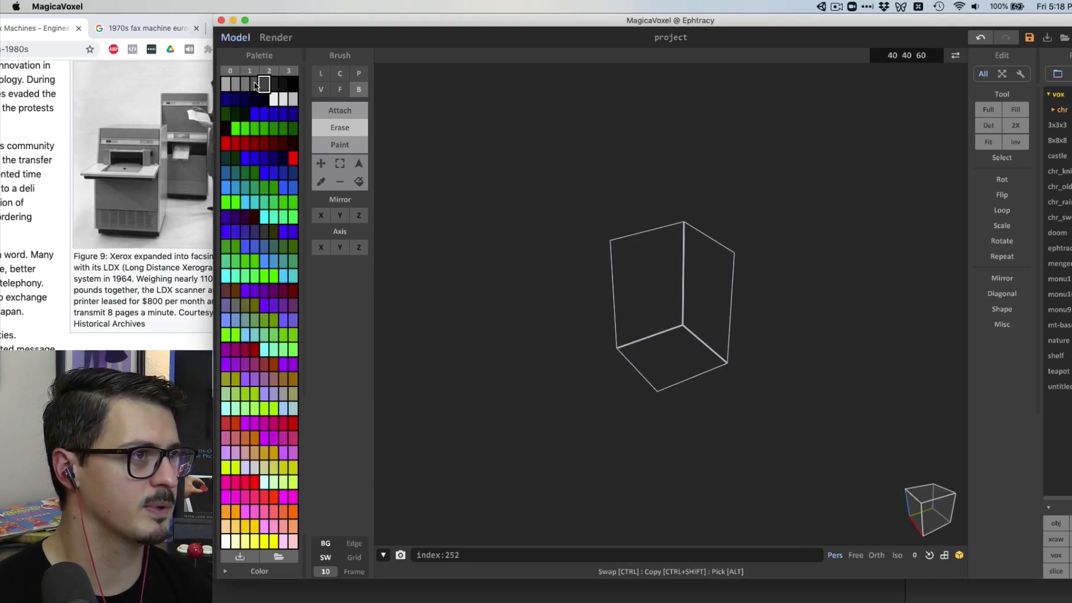
click(258, 83)
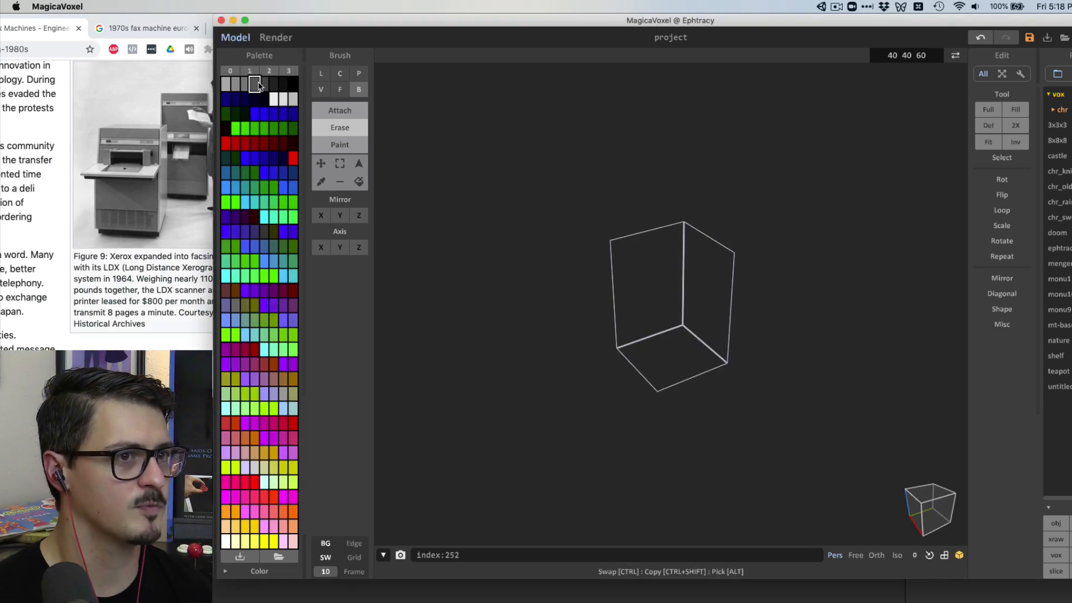
click(988, 109)
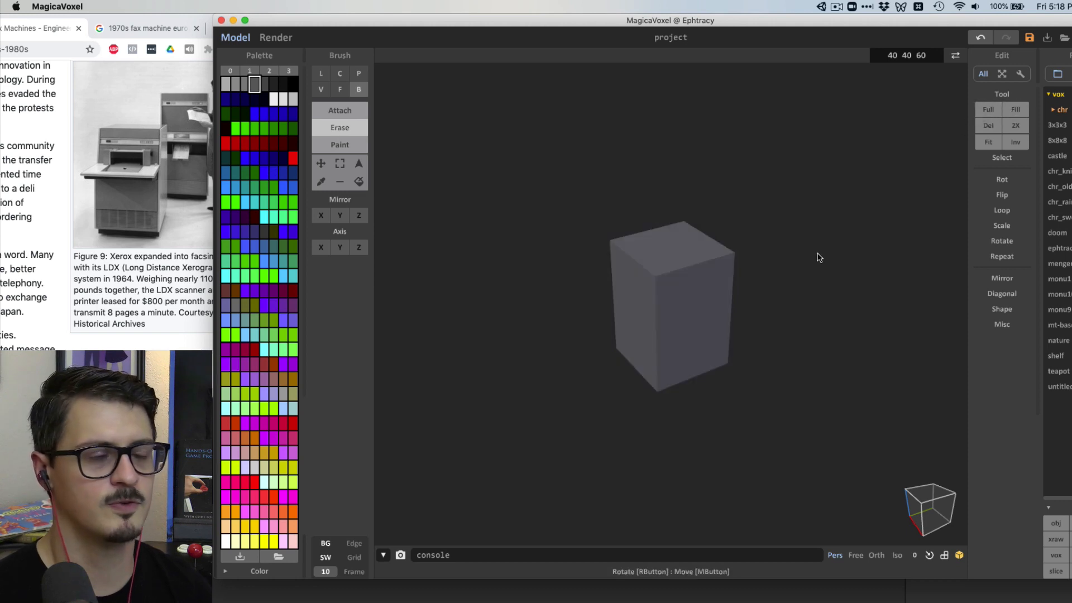
Paint the two opposite side faces of the grey block a lighter grey, covering each face completely
right_drag(816, 256, 763, 289)
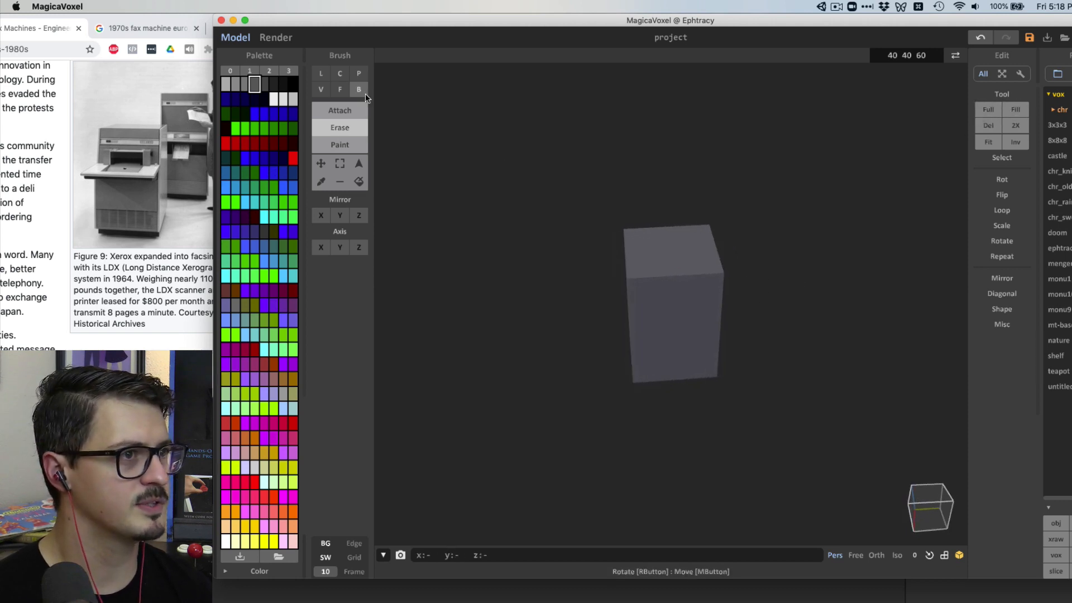
click(245, 84)
mouse_move(579, 131)
right_down()
mouse_move(664, 223)
mouse_move(558, 195)
right_up()
click(340, 145)
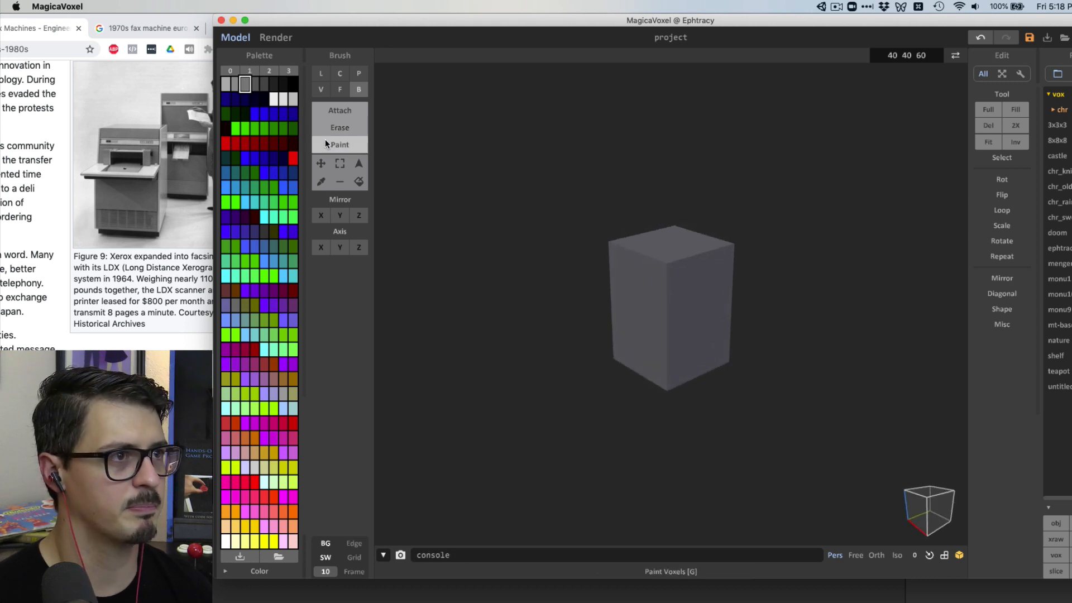
click(339, 90)
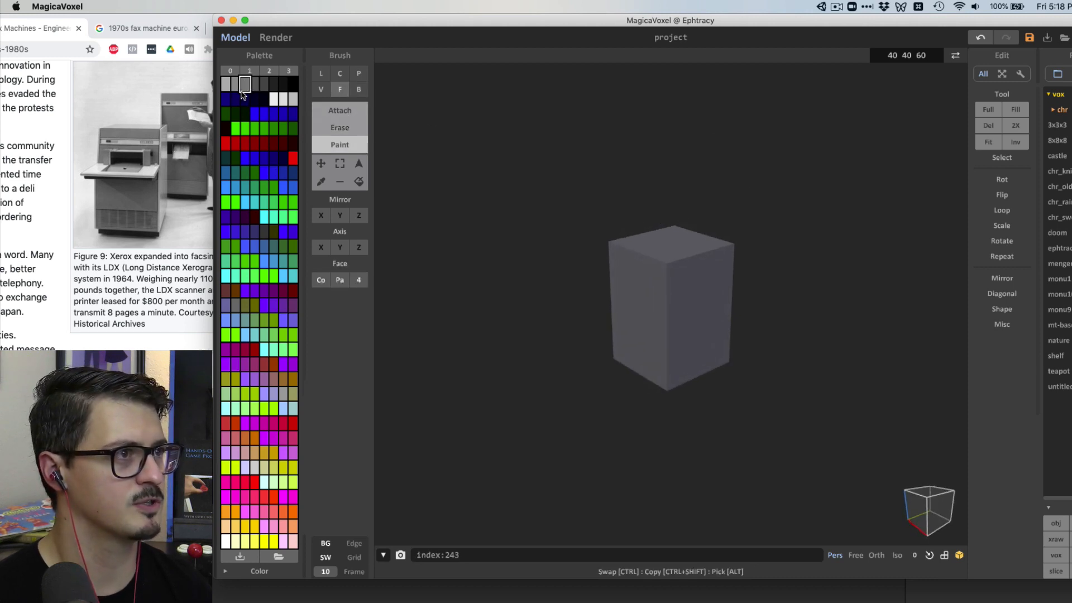
click(235, 83)
click(648, 324)
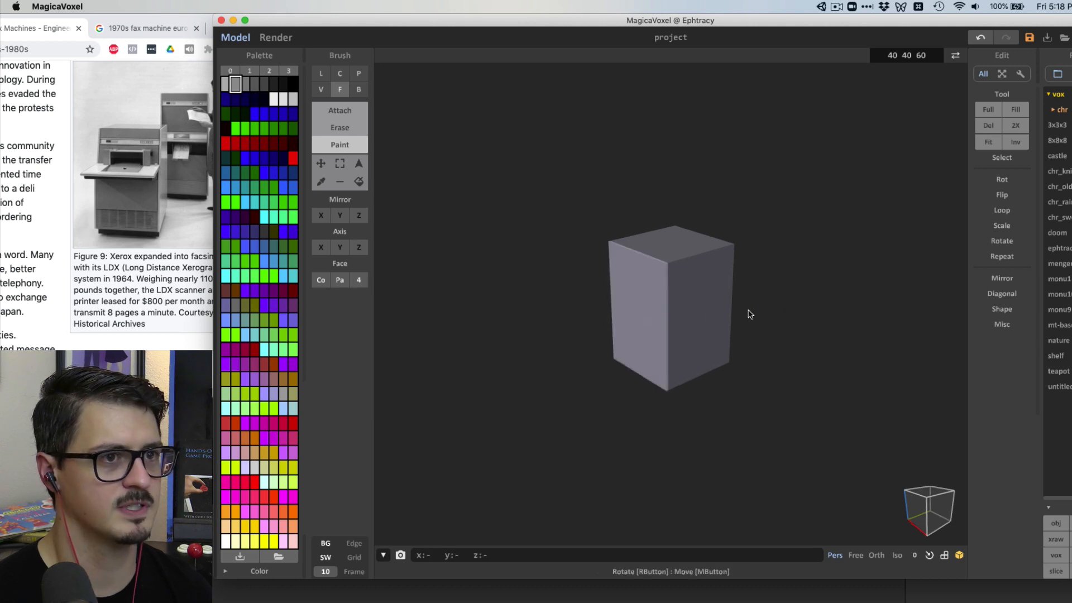
right_drag(696, 303, 586, 241)
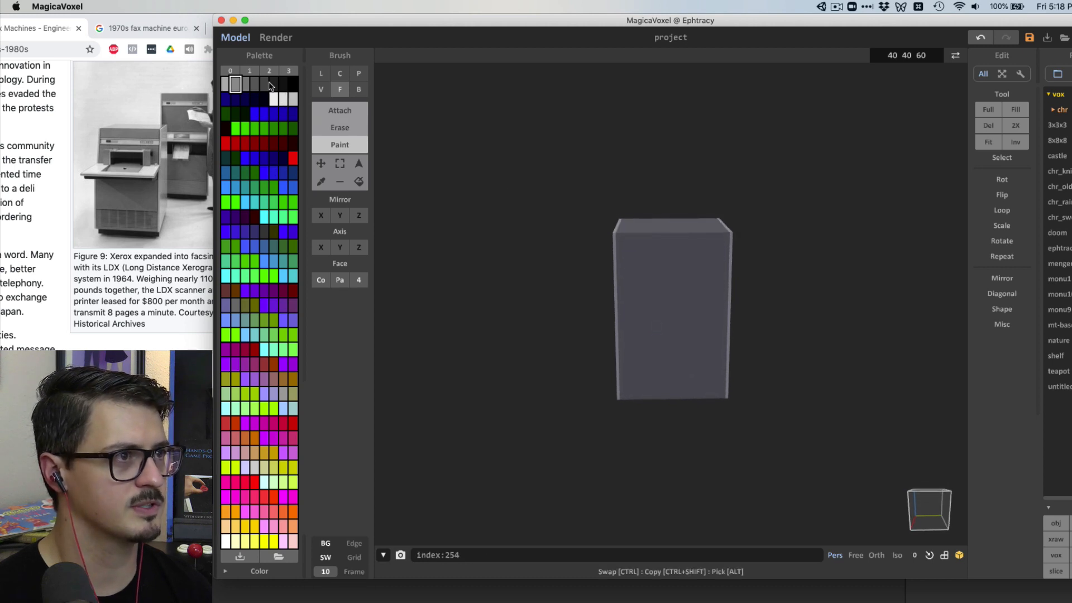
Erase the lowest layers of the block, about 5 voxels high, across its whole footprint
click(274, 84)
click(359, 91)
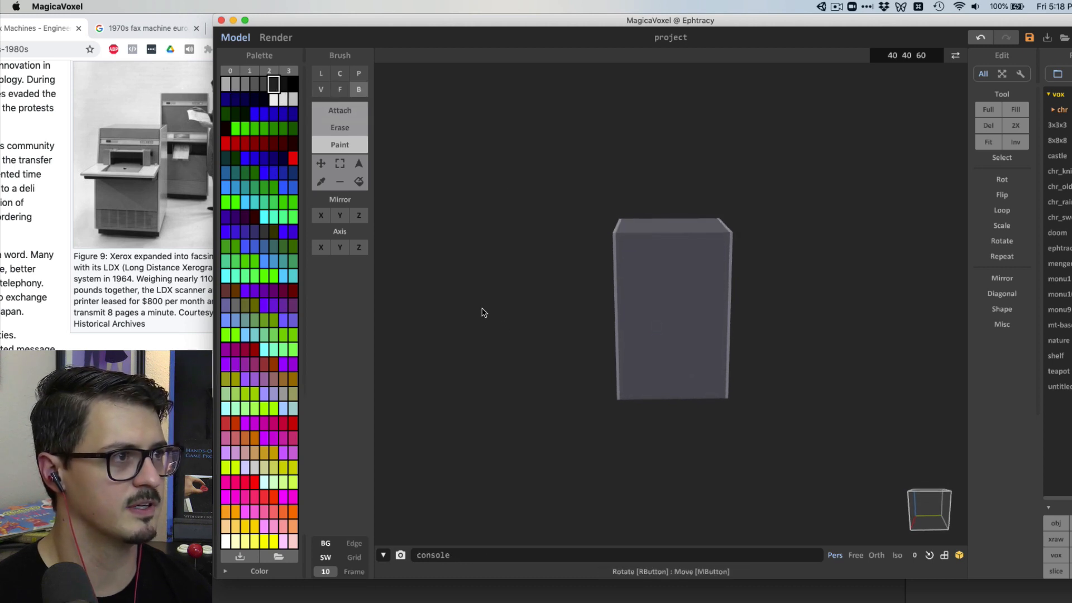
right_drag(627, 386, 616, 354)
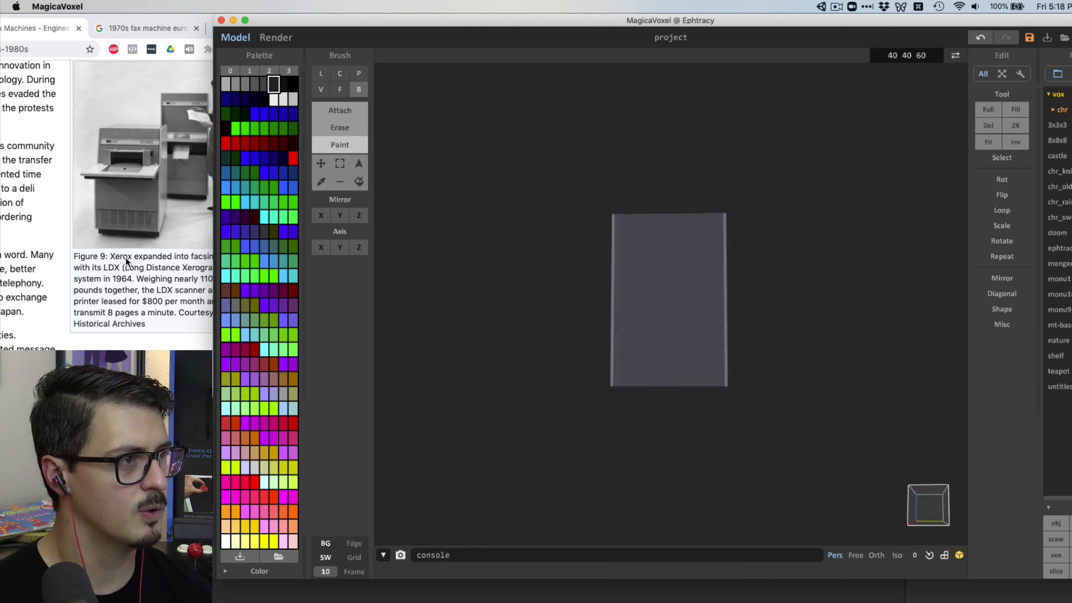
right_drag(558, 376, 567, 371)
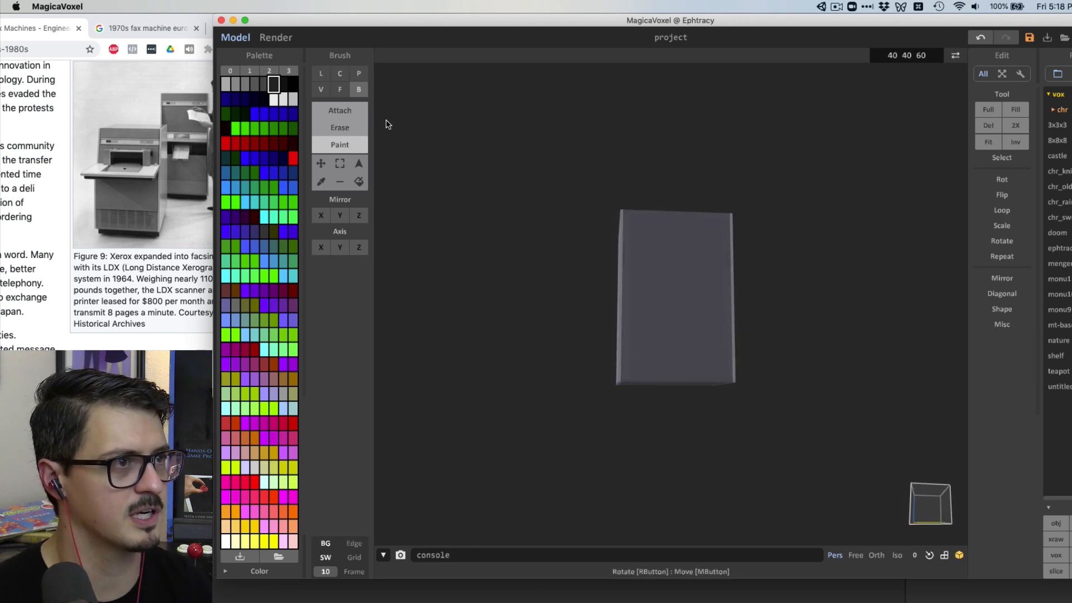
click(356, 125)
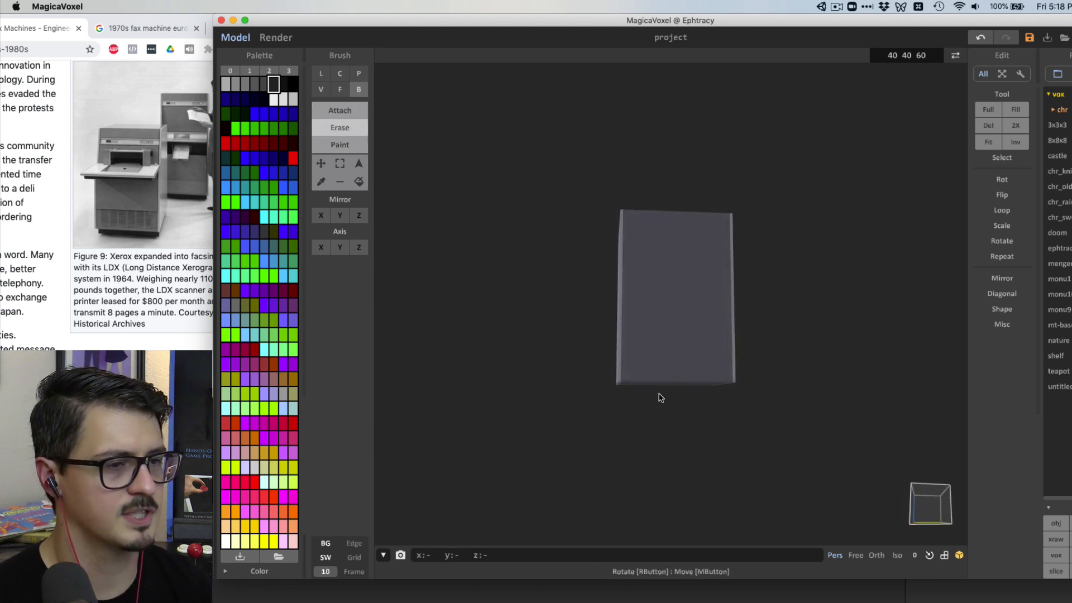
right_drag(627, 394, 605, 331)
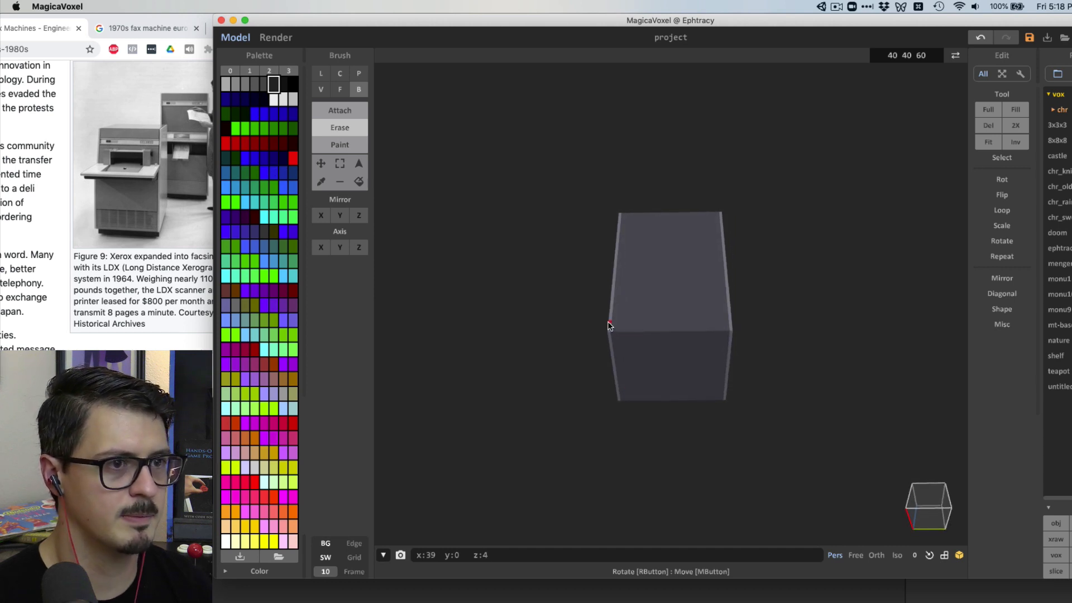
mouse_move(609, 325)
mouse_down()
mouse_move(641, 376)
mouse_move(709, 403)
mouse_up()
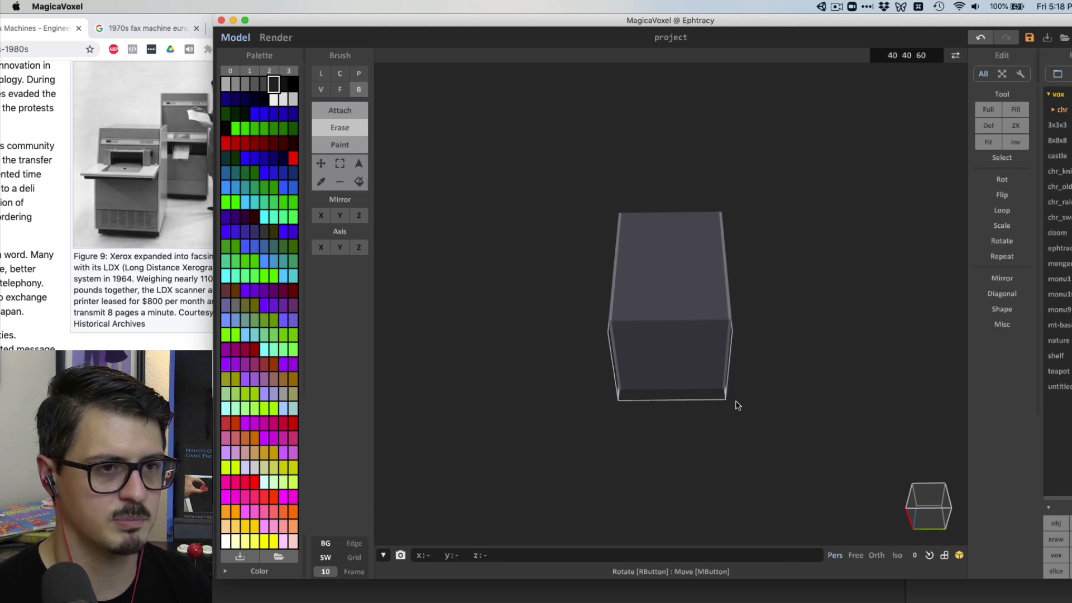
Attach a near-black 34 × 34 × 1 voxel slab to the block's underside, inset from all edges
right_drag(737, 406, 530, 307)
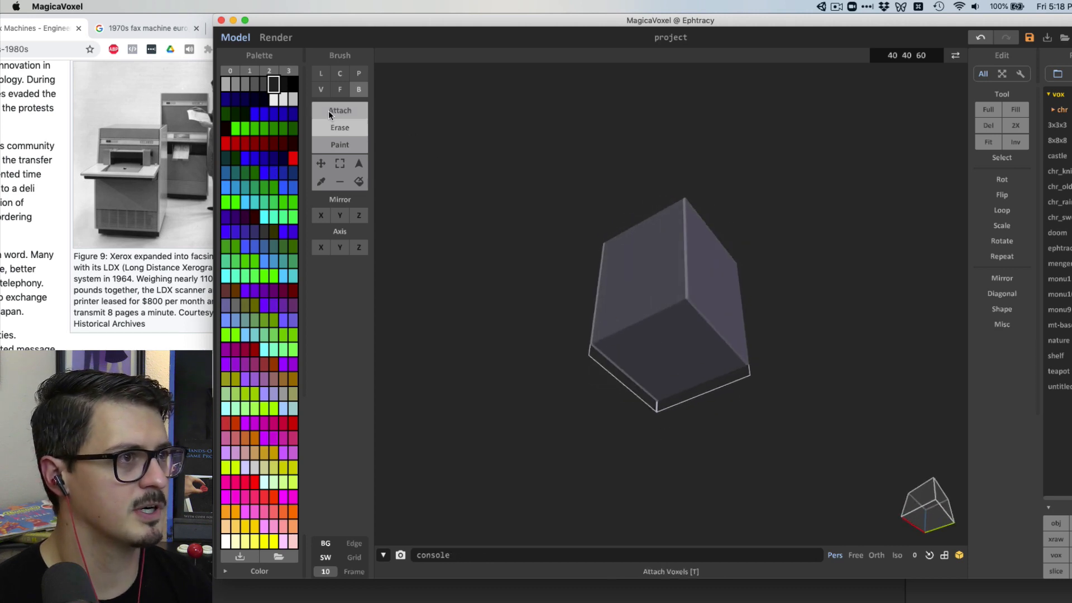
click(329, 112)
click(283, 84)
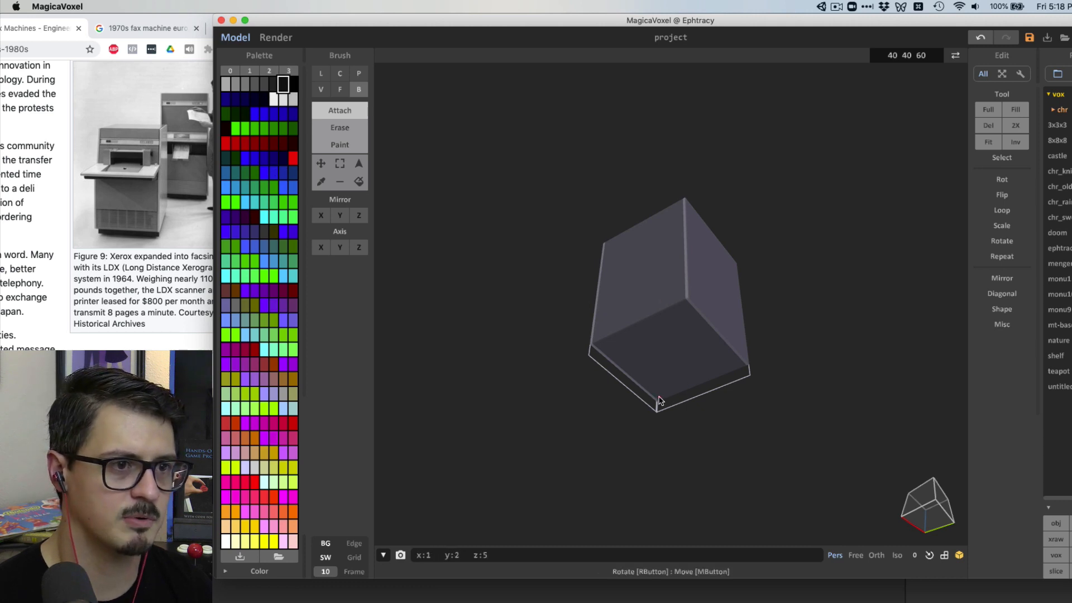
drag(665, 370, 686, 311)
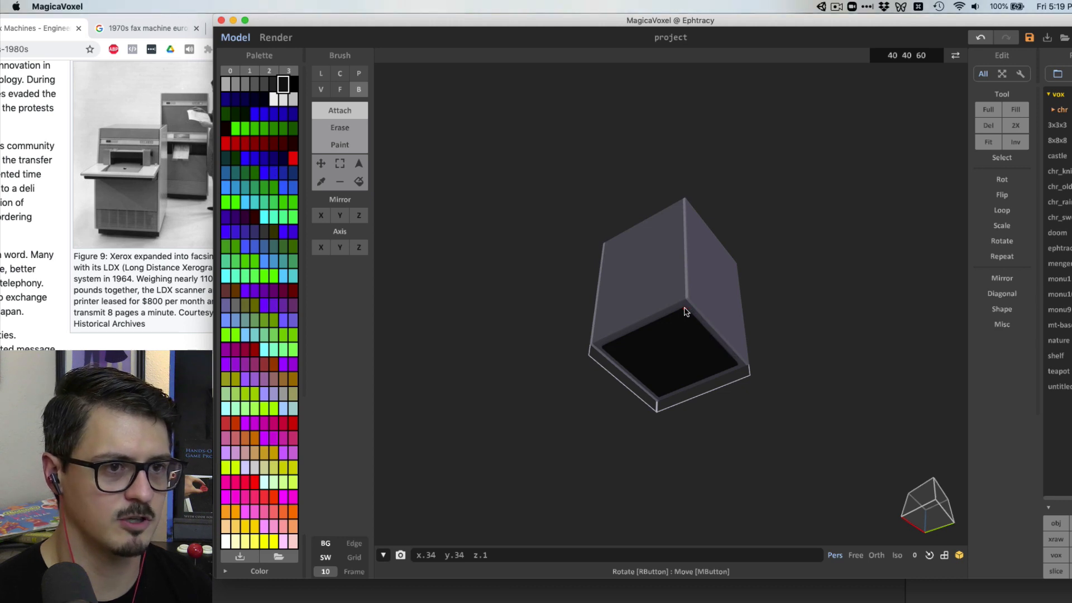
Extrude the near-black slab on the underside downwards to form the machine's recessed base
right_drag(685, 319, 679, 366)
scroll(709, 313, up, 4)
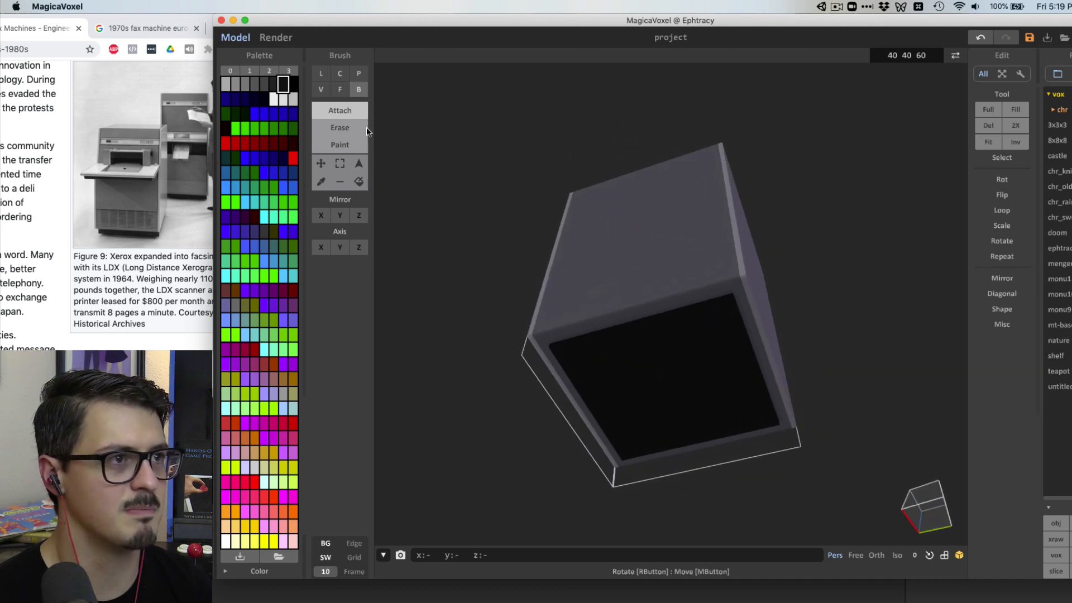
click(340, 90)
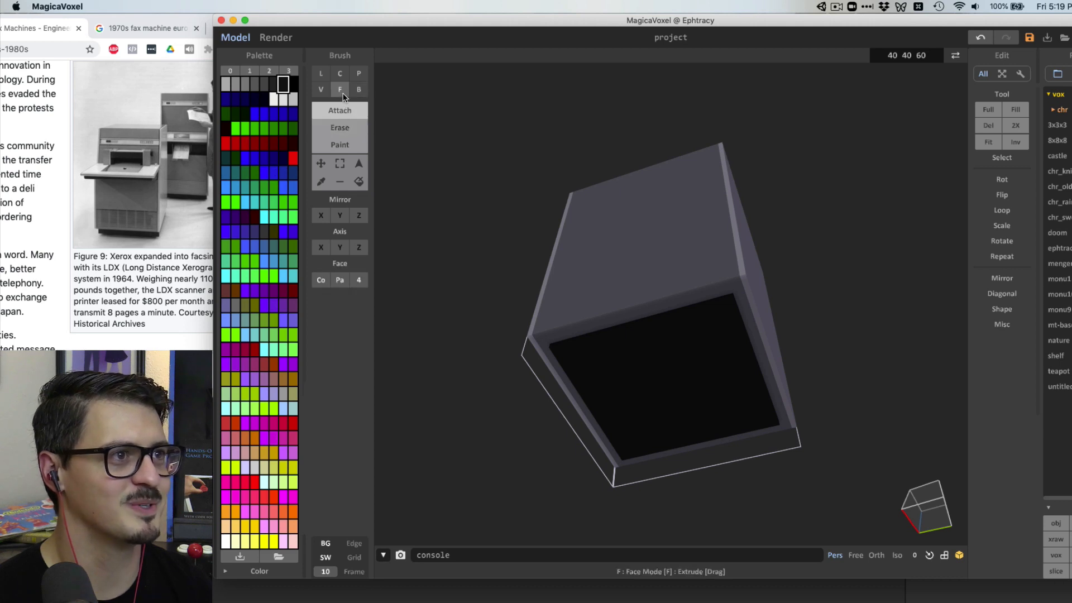
click(665, 394)
right_drag(658, 433, 730, 332)
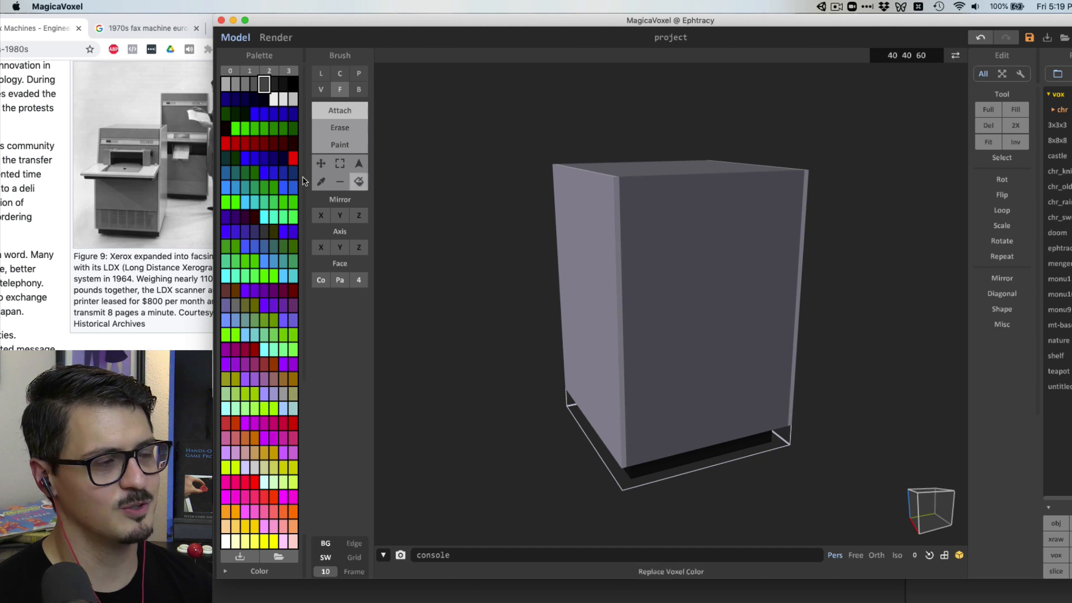
Paint a dark-grey band about 13 voxels high across the full width of the lower front face
right_drag(657, 398, 469, 216)
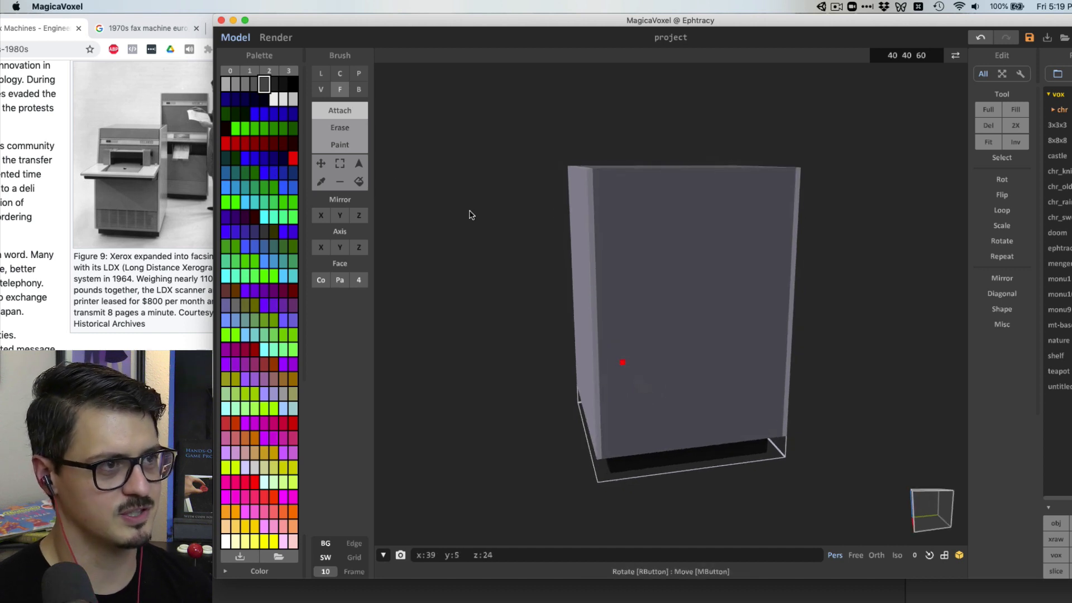
click(356, 90)
click(347, 147)
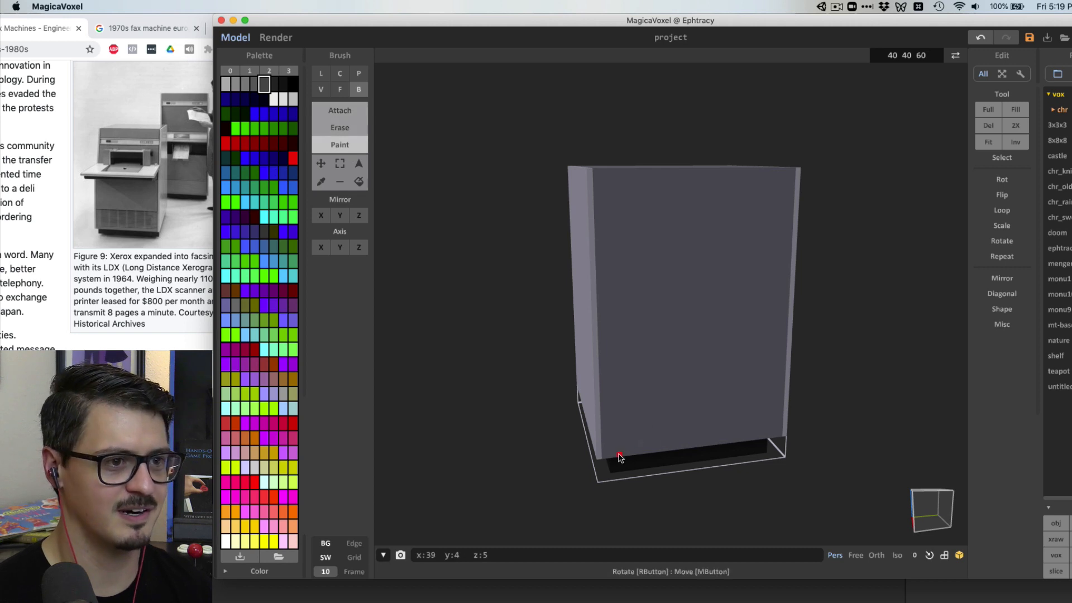
mouse_move(645, 441)
mouse_down()
mouse_move(735, 419)
mouse_move(787, 385)
mouse_up()
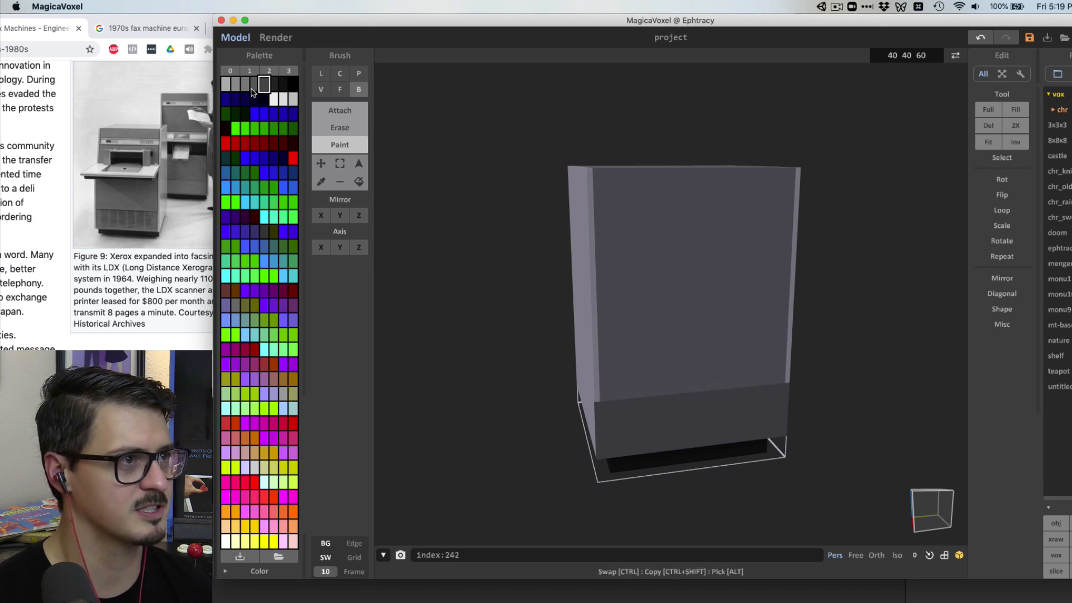
Paint a darker line 40 voxels wide and 1 voxel high along the top edge of the lower front band
click(256, 86)
click(272, 86)
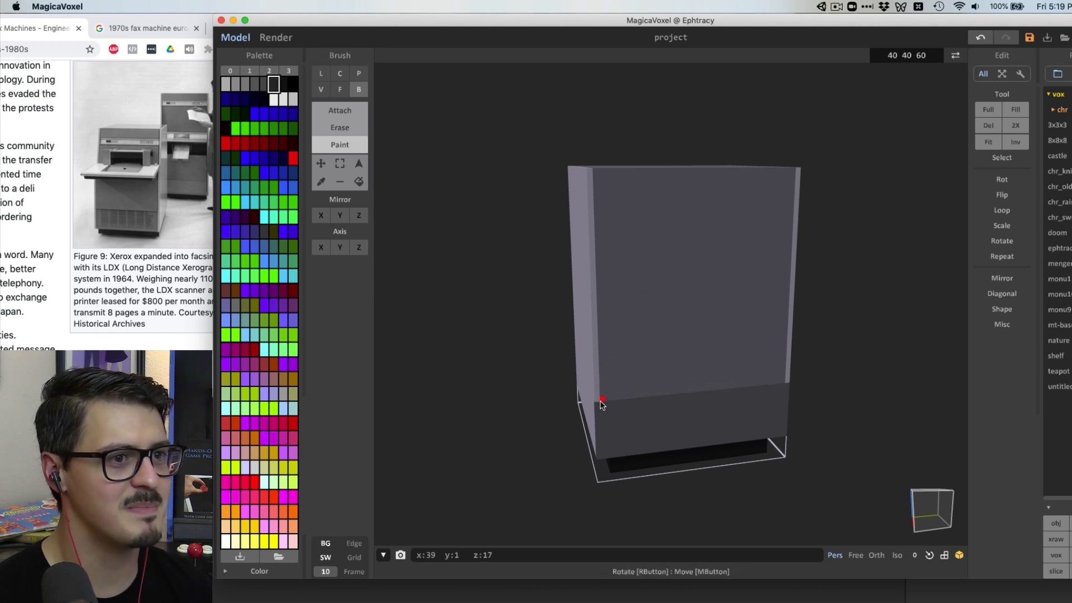
drag(628, 410, 791, 394)
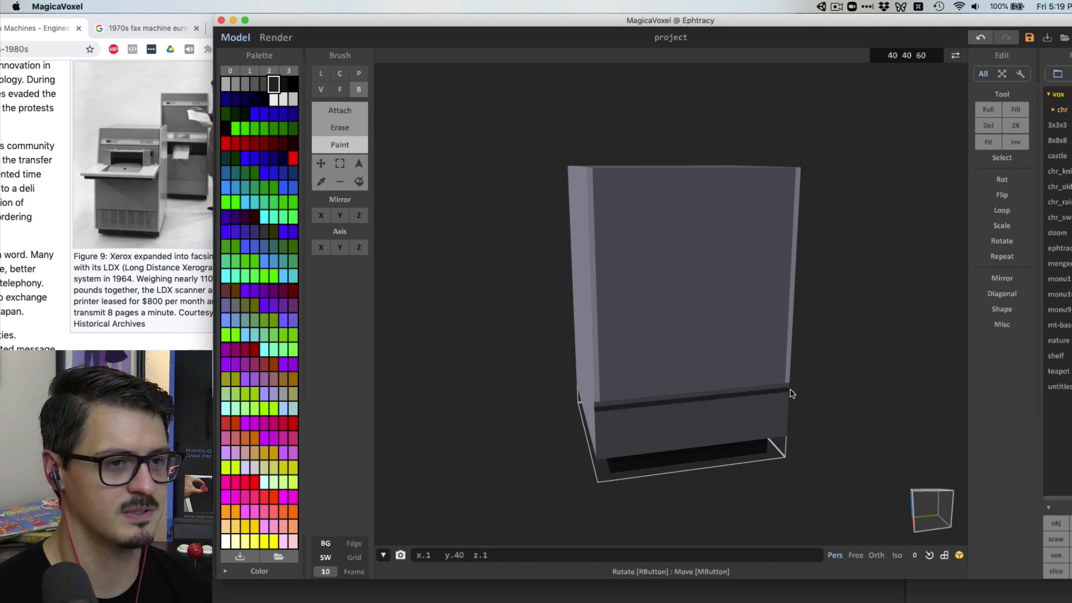
Paint a light-grey horizontal band across the upper front face and widen it upwards for the document tray
right_drag(799, 350, 765, 386)
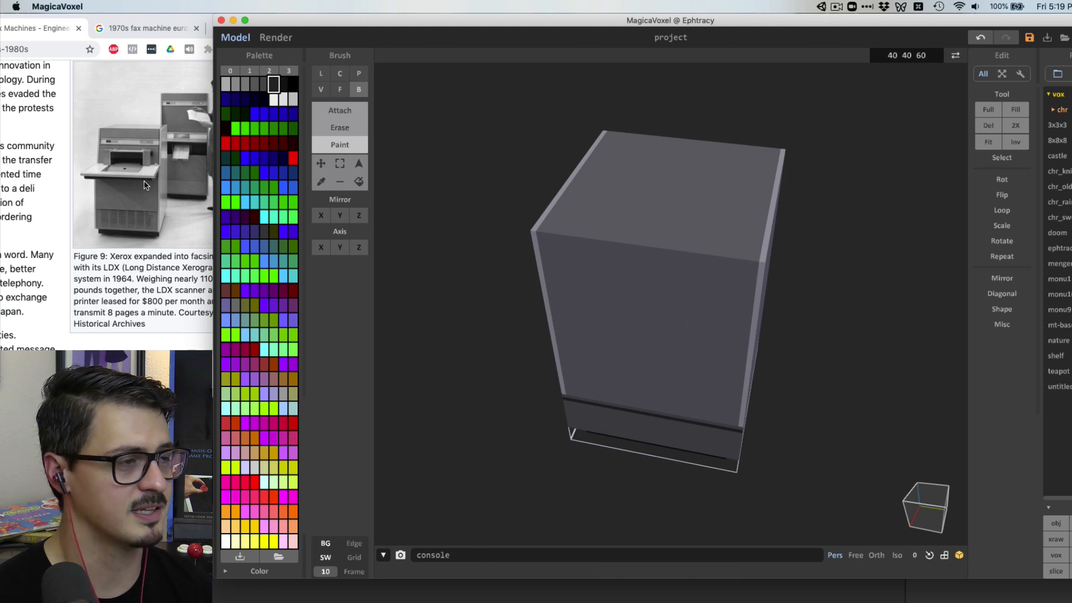
right_drag(515, 196, 519, 188)
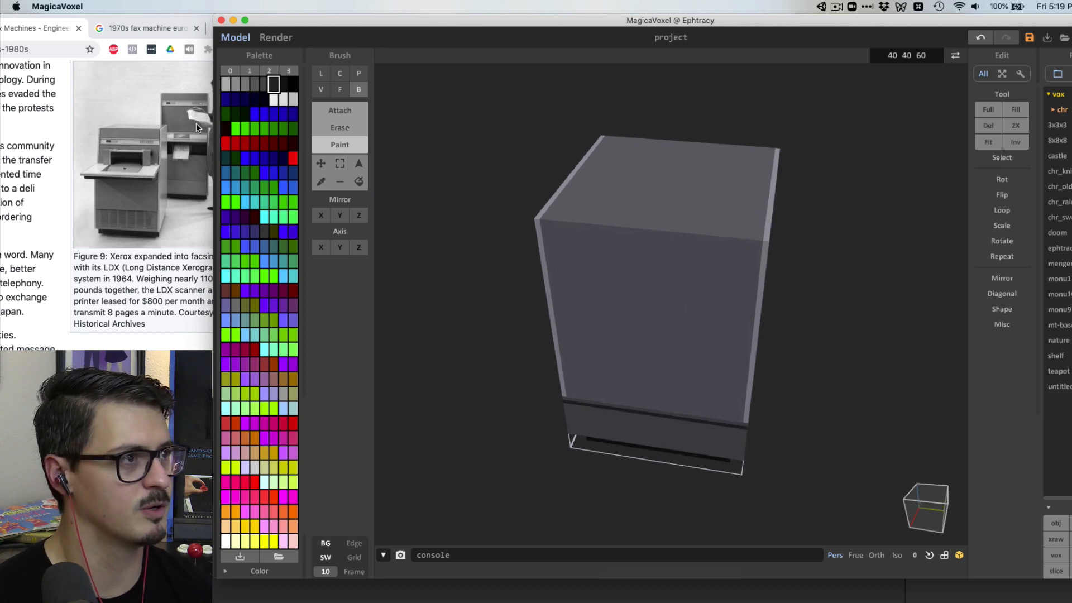
click(235, 84)
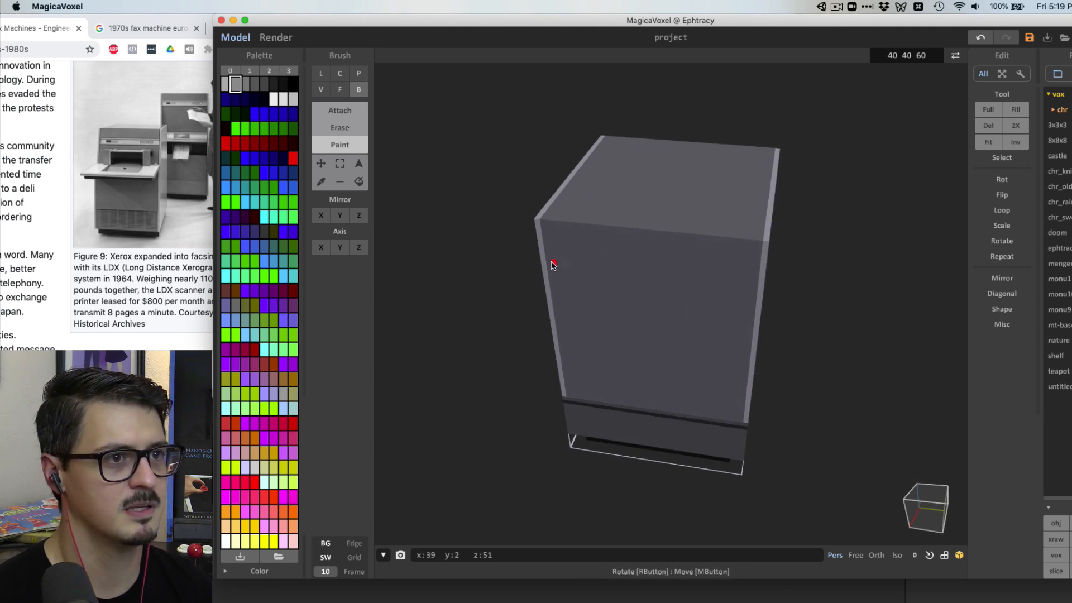
mouse_move(549, 265)
mouse_down()
mouse_move(687, 276)
mouse_move(749, 295)
mouse_up()
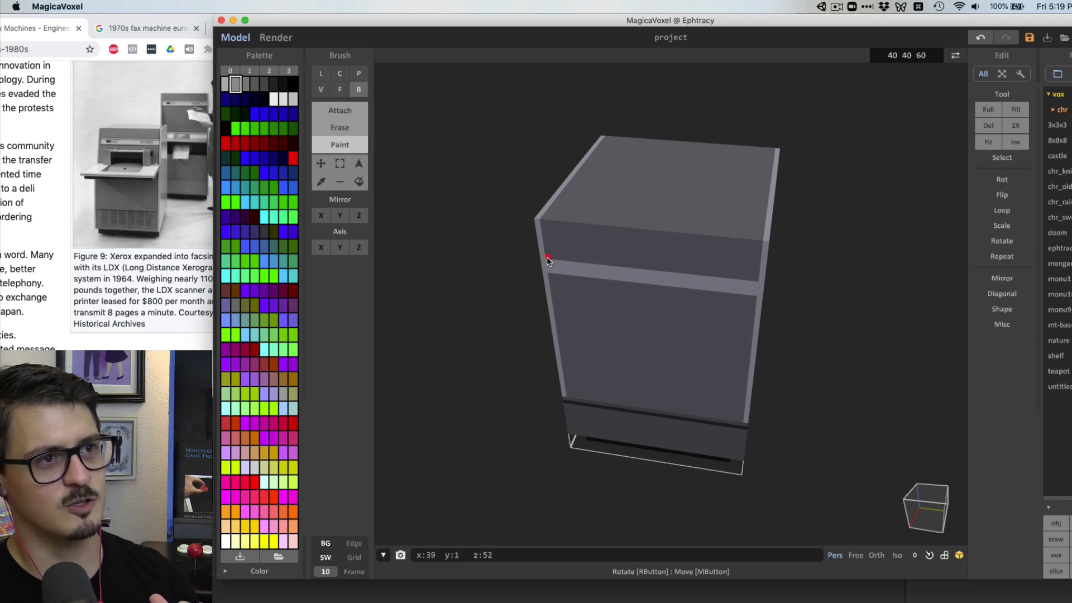
drag(663, 262, 752, 270)
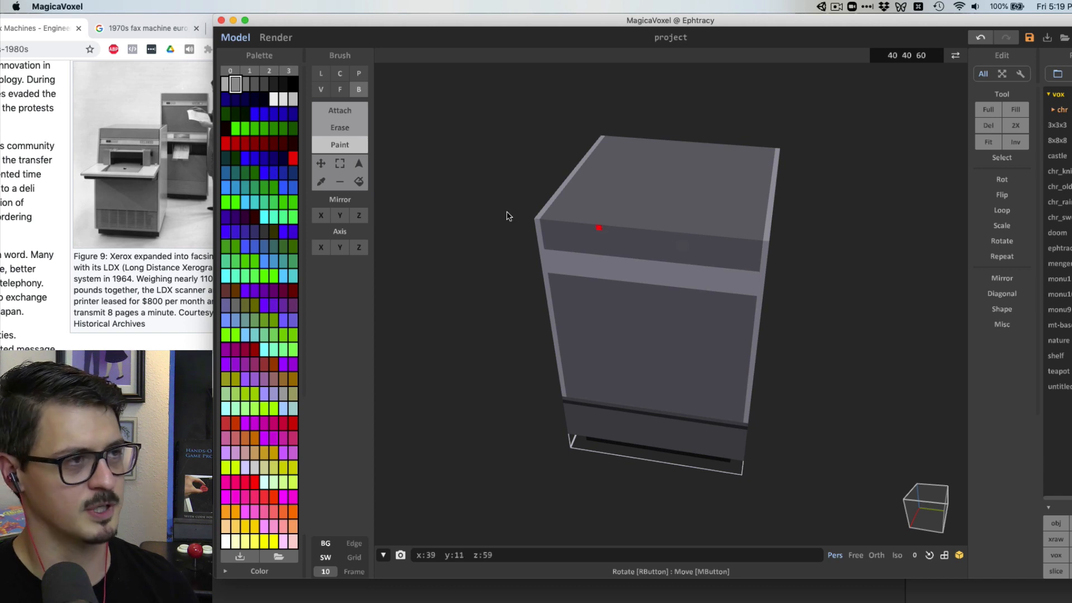
Paint a small stepped near-black label near the left end of the light-grey band on the upper front face
click(273, 85)
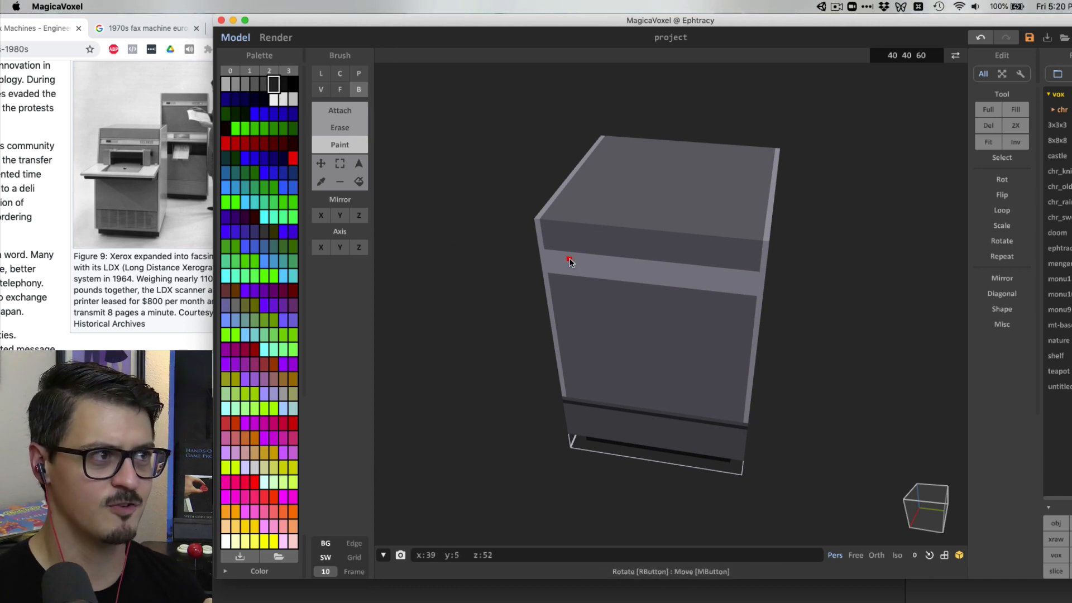
drag(565, 261, 581, 266)
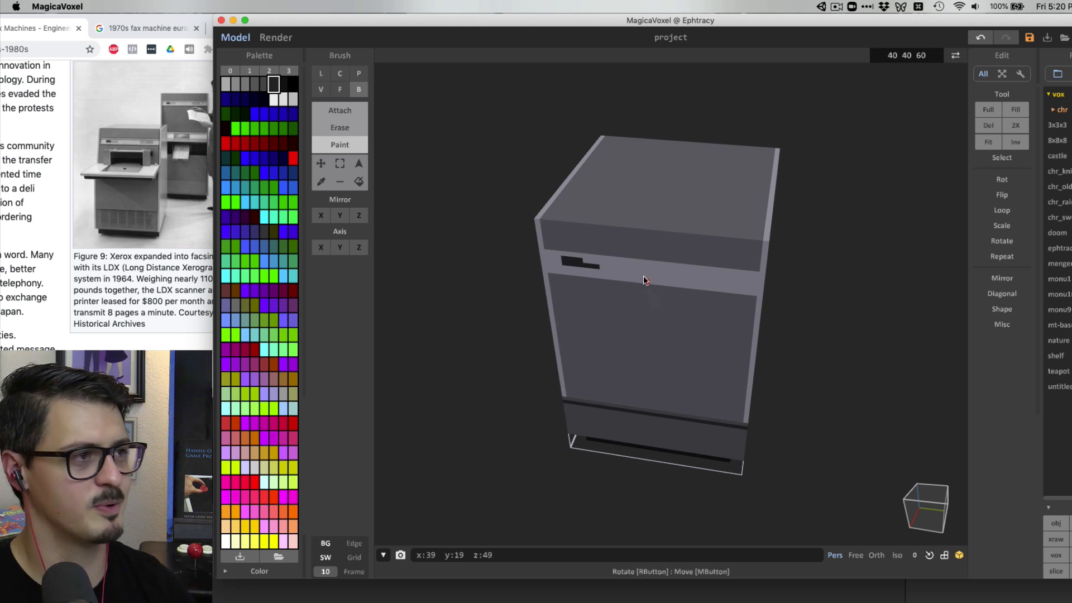
click(697, 281)
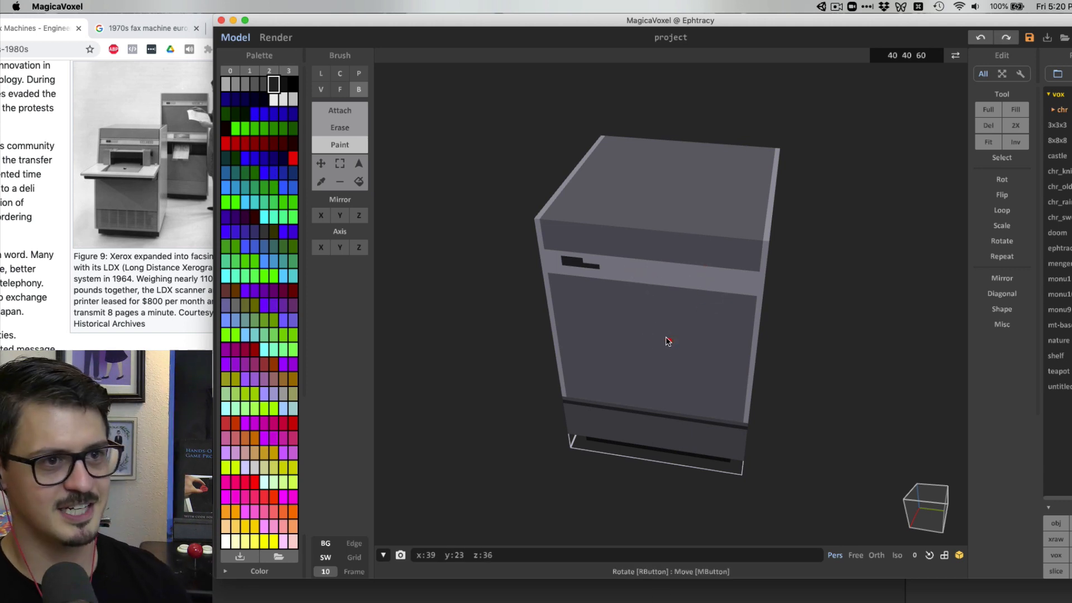
click(648, 341)
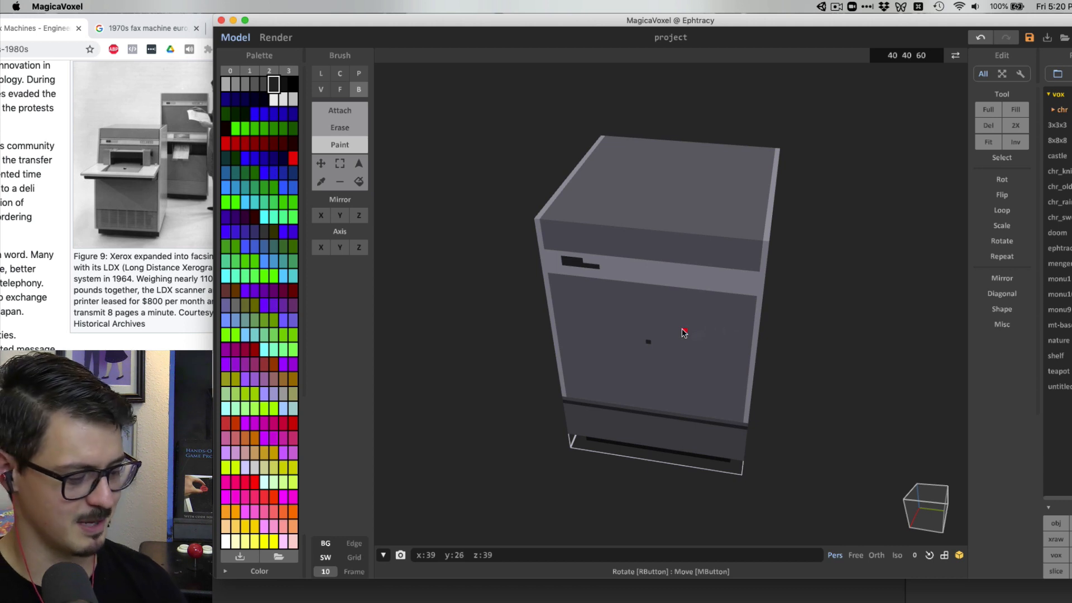
Switch the brush to Line mode with the Paint action
click(321, 74)
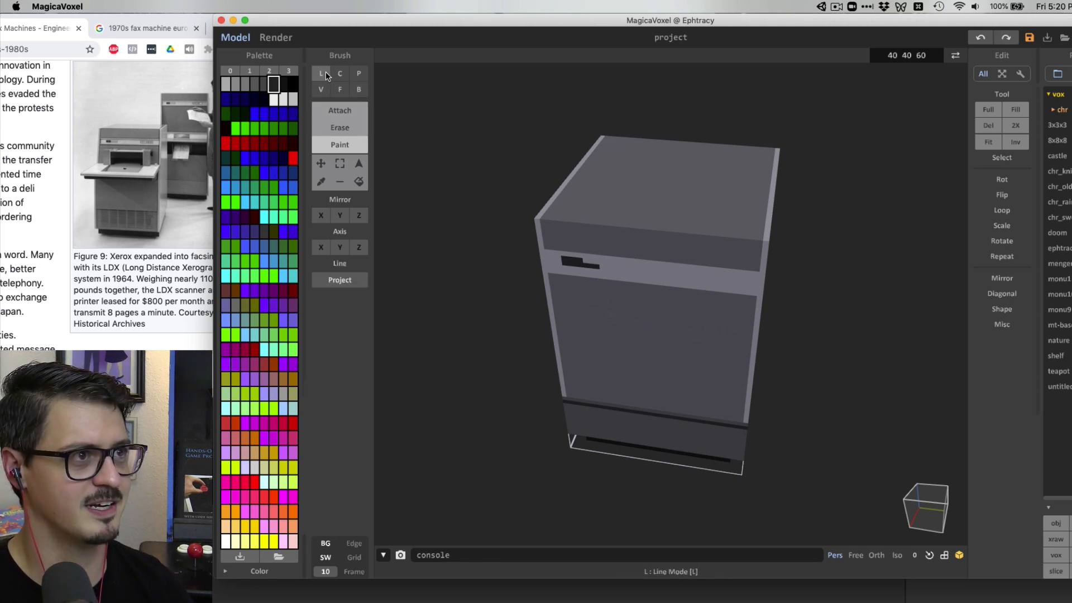
click(346, 143)
mouse_move(665, 313)
right_down()
mouse_move(603, 310)
mouse_move(633, 292)
mouse_move(741, 286)
mouse_move(670, 302)
right_up()
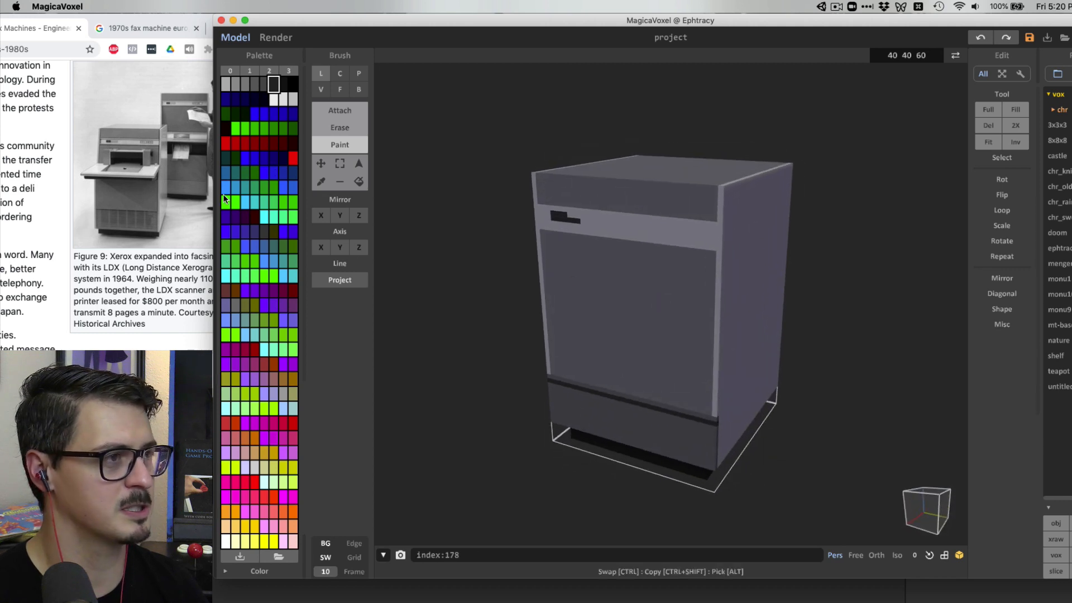
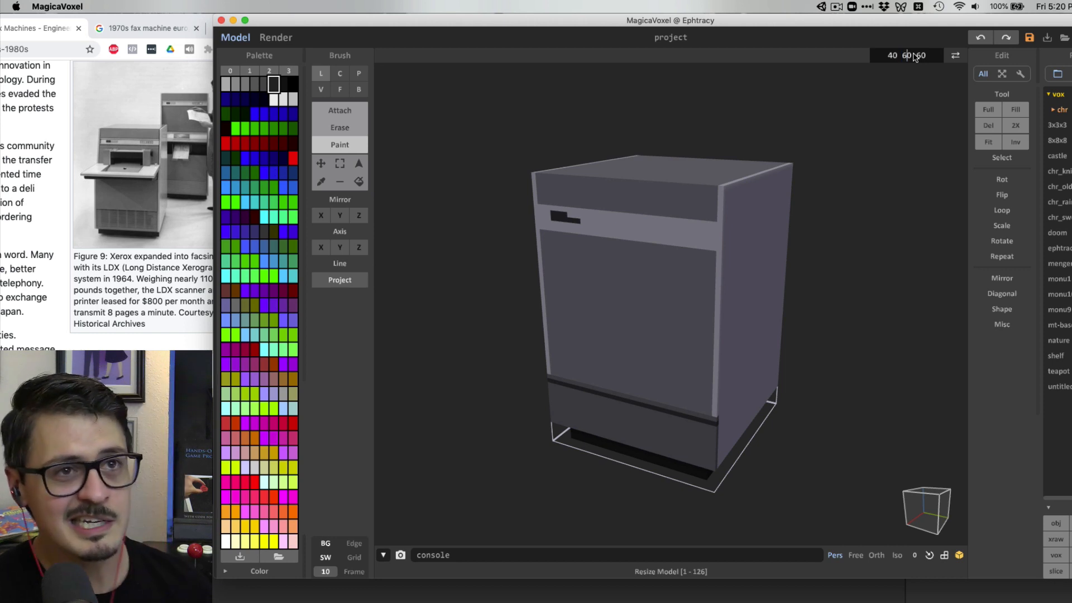
Resize the model volume to 60 40 60 voxels, after trying 40 60 60, to add space around the machine's front and back
key(Return)
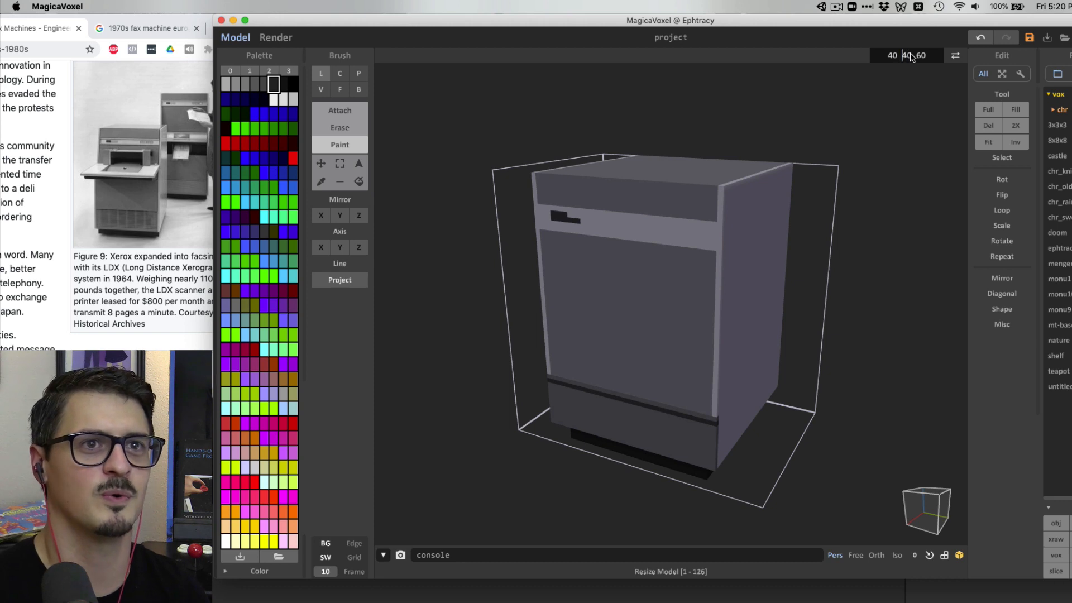
text(60)
key(Return)
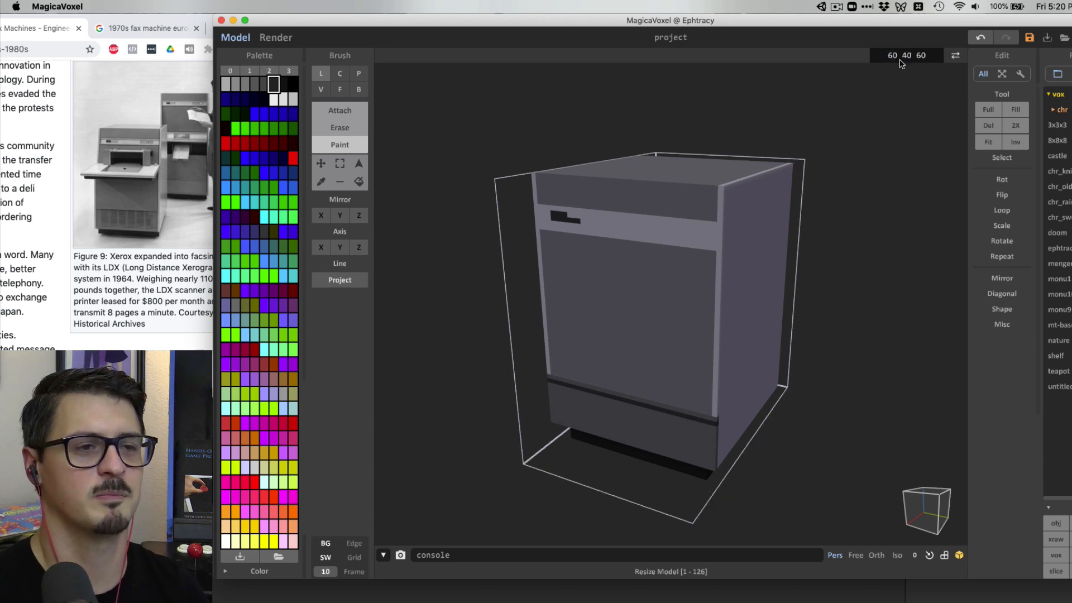
right_drag(852, 326, 821, 296)
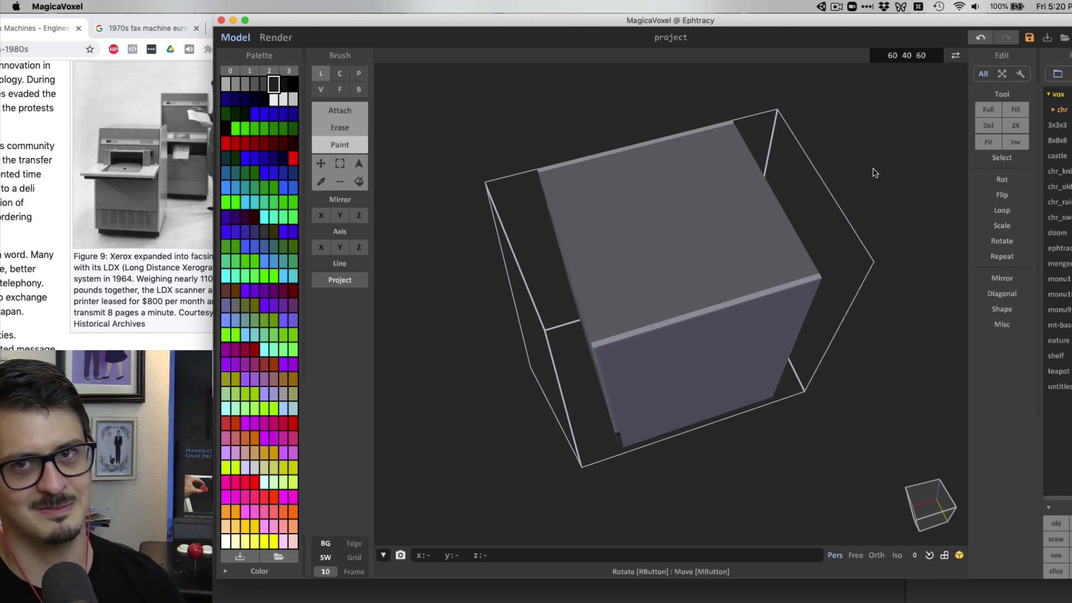
right_drag(823, 255, 715, 244)
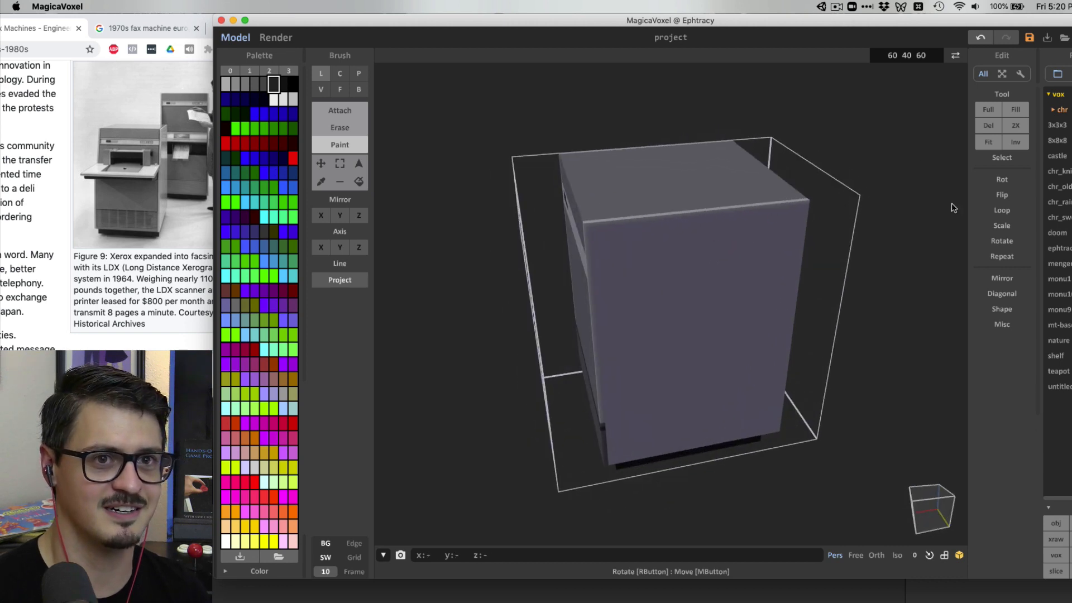
Set the model volume's X size to 70, giving 70 × 40 × 60
right_drag(734, 259, 741, 266)
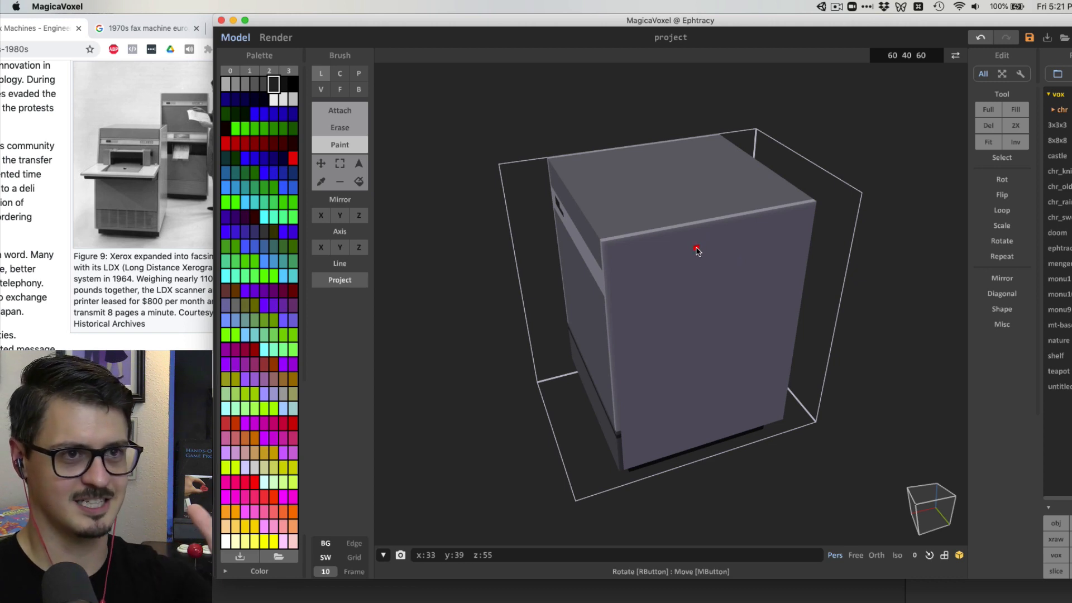
right_drag(724, 233, 711, 237)
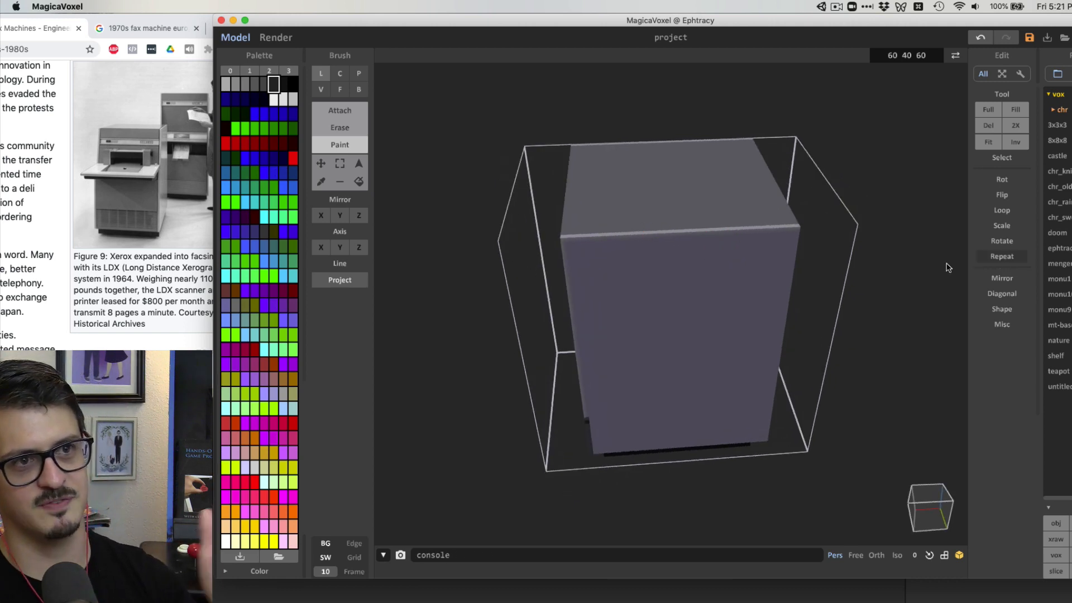
right_drag(579, 120, 726, 166)
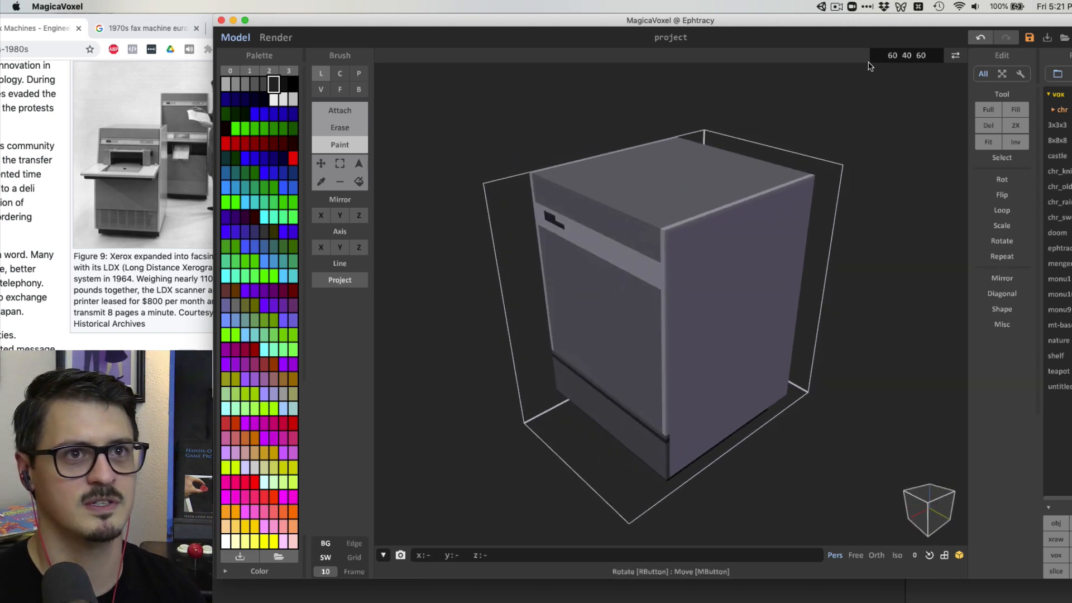
click(883, 58)
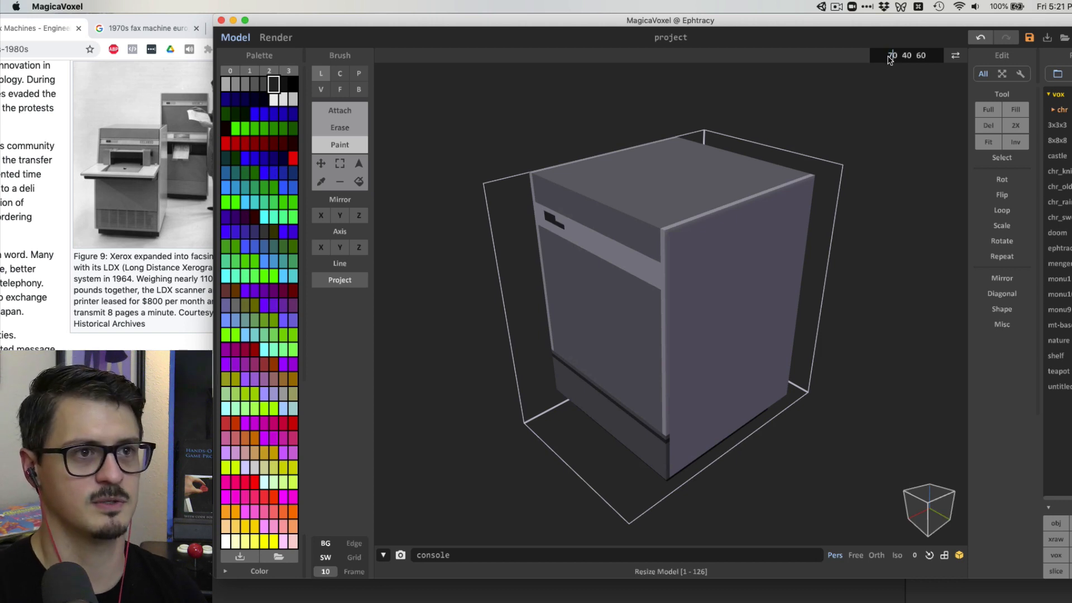
text(7)
key(Return)
right_drag(814, 137, 745, 270)
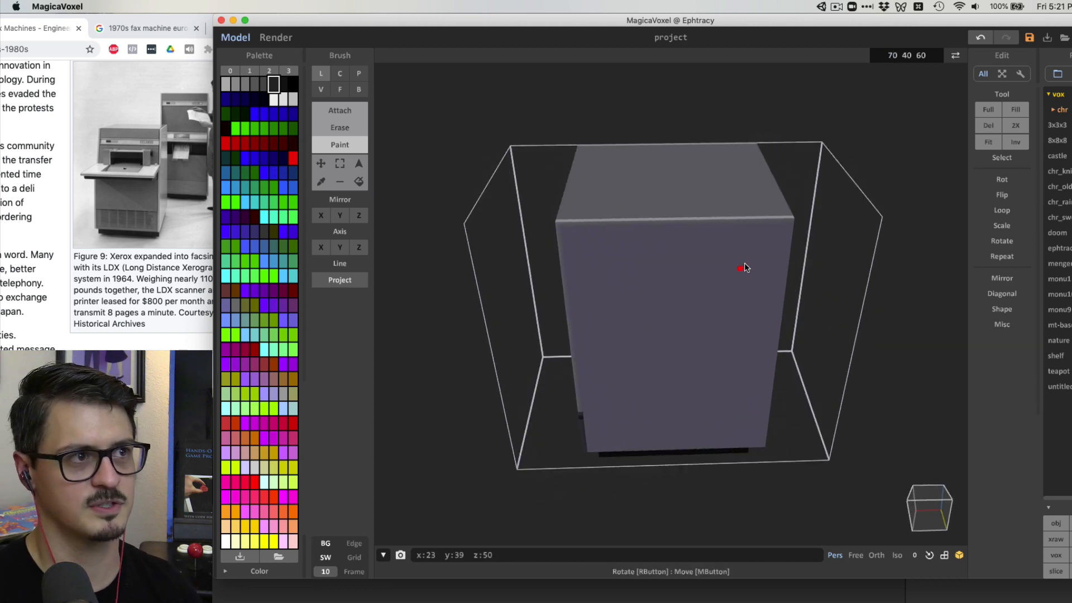
Try shifting the cabinet inside the volume with the Move tool, undoing each attempt
click(355, 93)
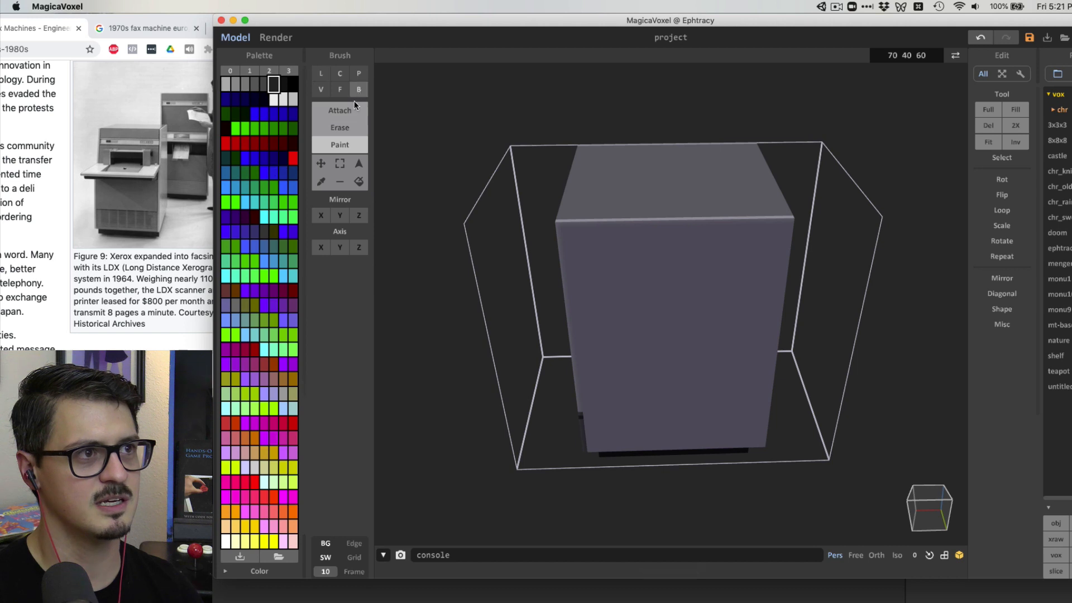
click(321, 163)
mouse_move(691, 330)
mouse_down()
mouse_move(757, 332)
mouse_move(651, 325)
mouse_move(704, 314)
mouse_move(622, 265)
mouse_move(759, 191)
mouse_move(795, 222)
mouse_move(837, 235)
mouse_move(798, 248)
mouse_move(614, 256)
mouse_move(719, 249)
mouse_move(703, 360)
mouse_move(677, 352)
mouse_move(691, 234)
mouse_move(690, 364)
mouse_up()
key(super+z)
right_drag(619, 360, 730, 347)
mouse_move(710, 269)
mouse_down()
mouse_move(459, 307)
mouse_move(728, 265)
mouse_up()
key(super+z)
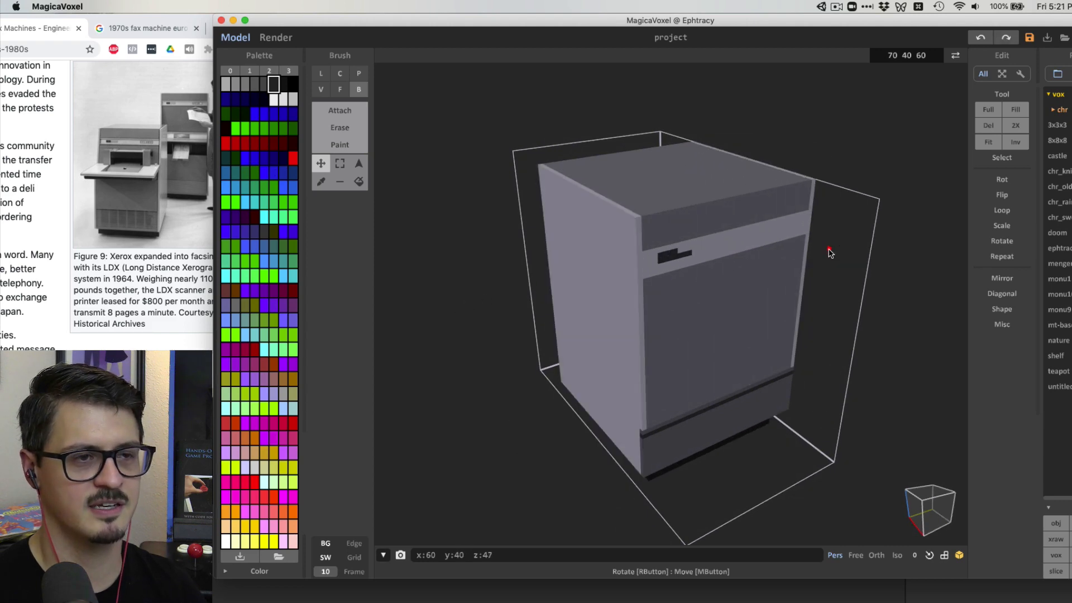
right_drag(729, 269, 671, 354)
drag(671, 354, 745, 366)
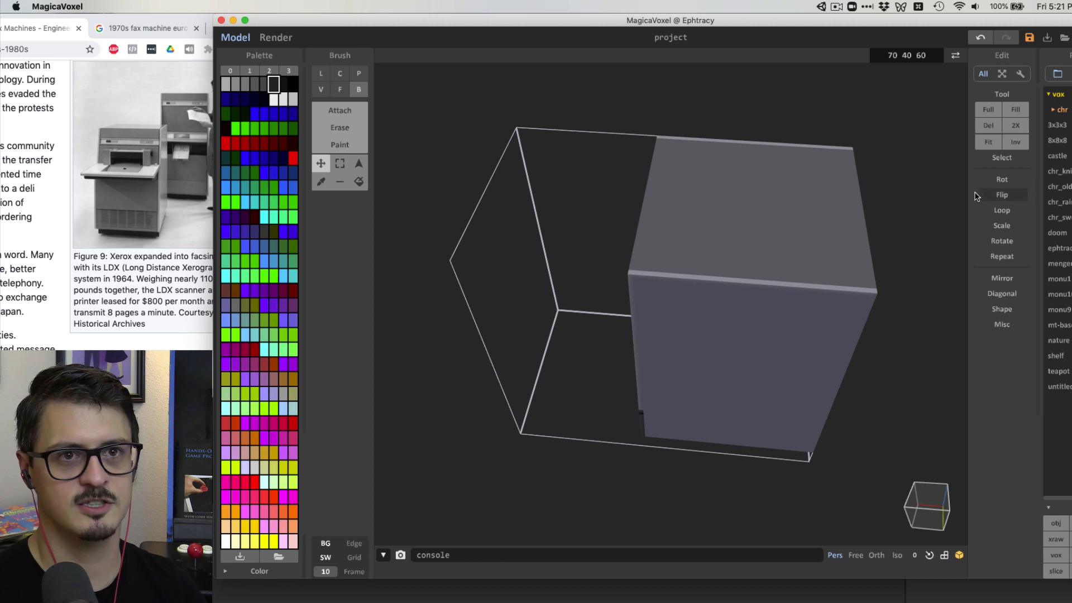
right_drag(659, 281, 696, 281)
key(super+z)
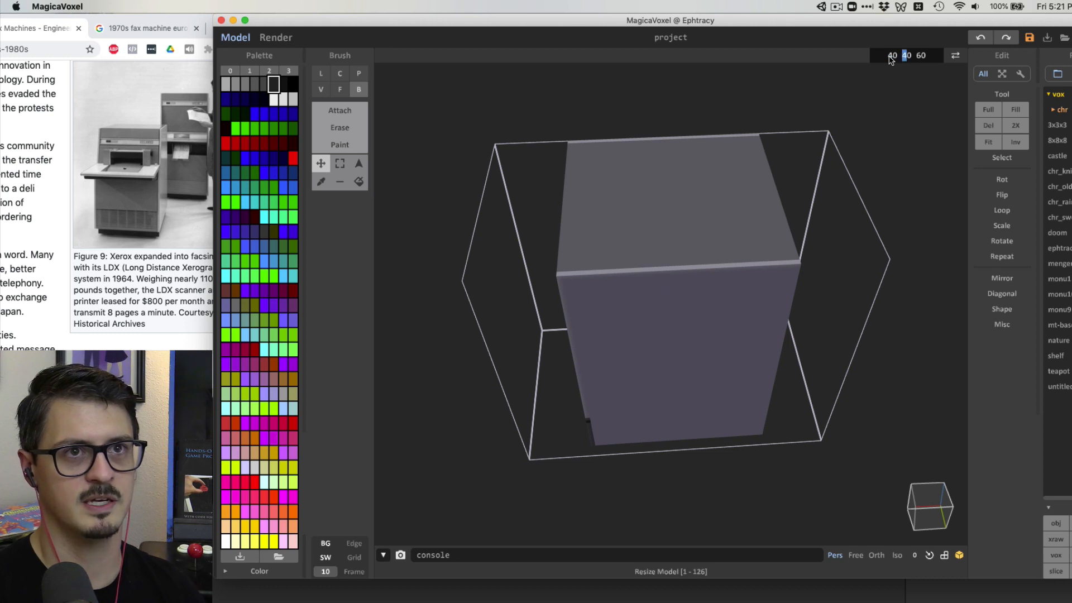
Resize the model volume to 40 × 70 × 60 to swap the extra room from width to depth
text(7)
key(Return)
right_drag(718, 215, 988, 203)
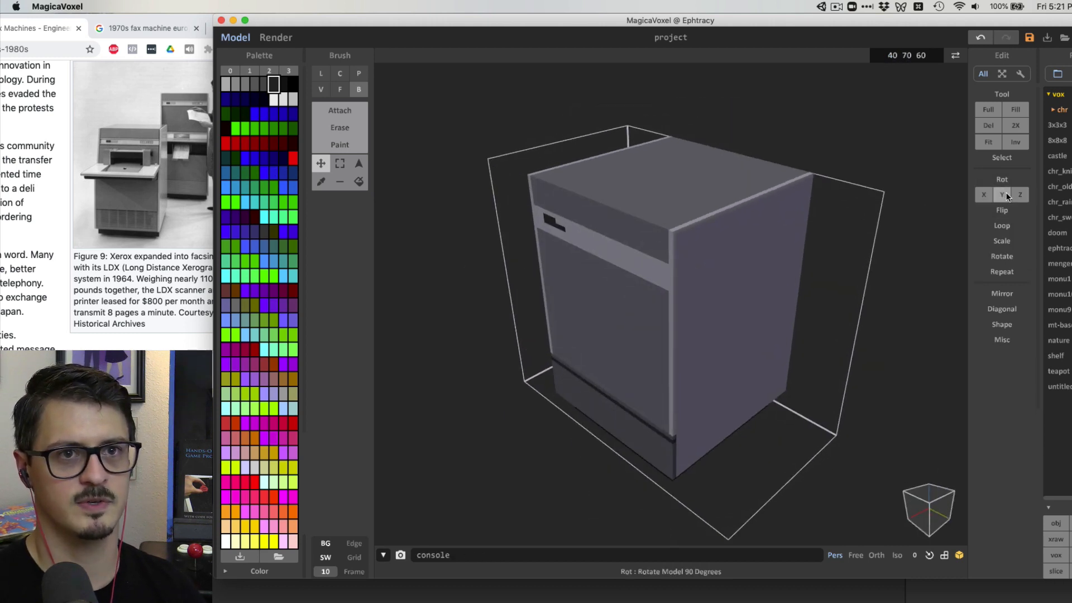
Try rotating the model in 90-degree increments about the X and Y axes
click(986, 195)
click(986, 196)
click(986, 196)
click(986, 195)
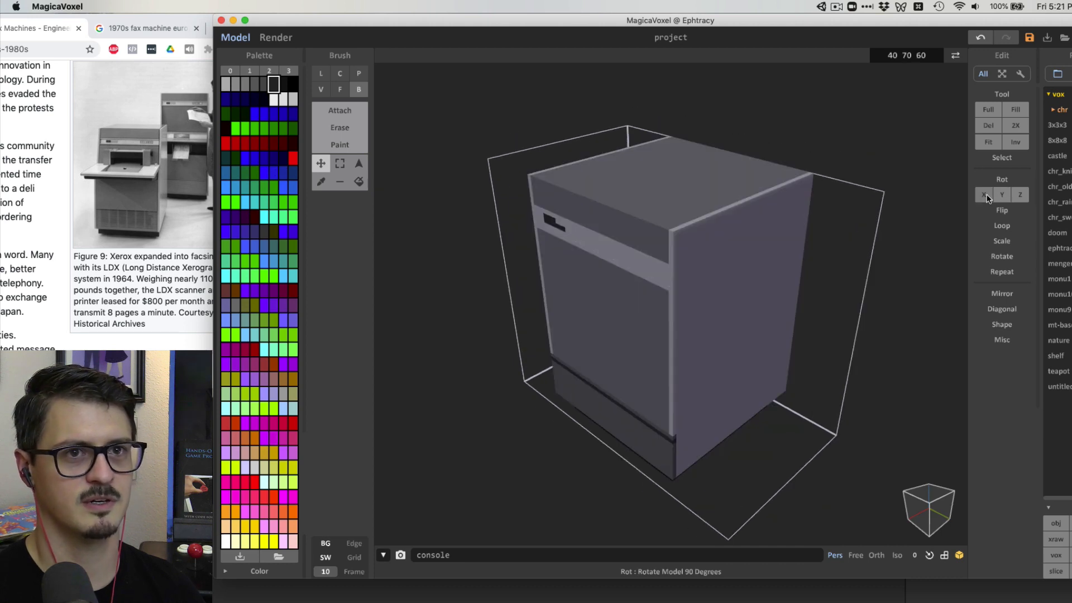
click(1006, 194)
click(1007, 194)
click(1007, 194)
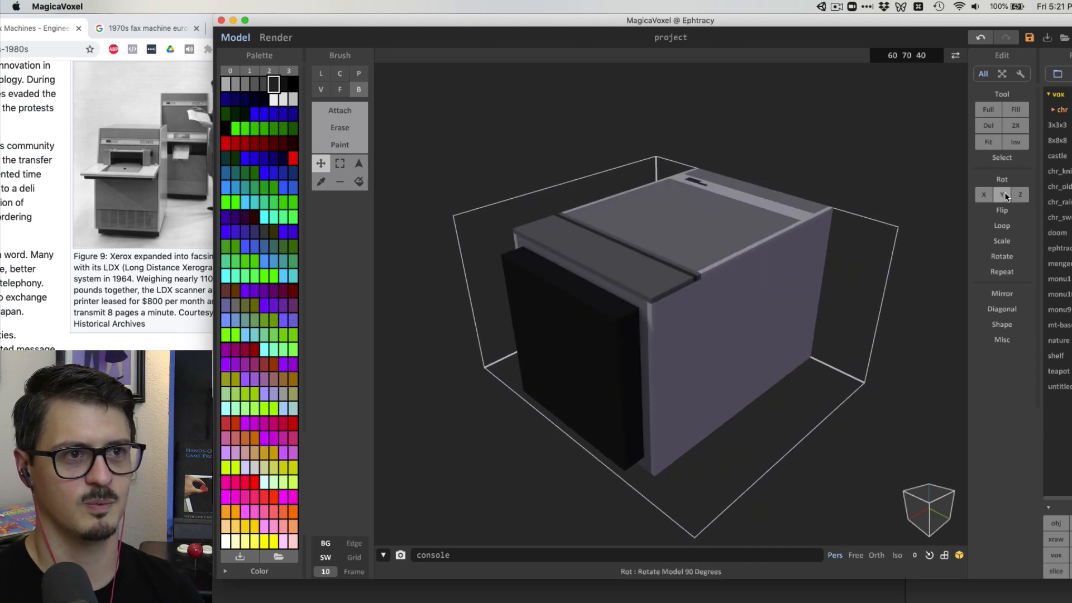
click(1006, 195)
Rotate the model 90 degrees about Z and set its volume to 40 × 70 × 60
click(1020, 195)
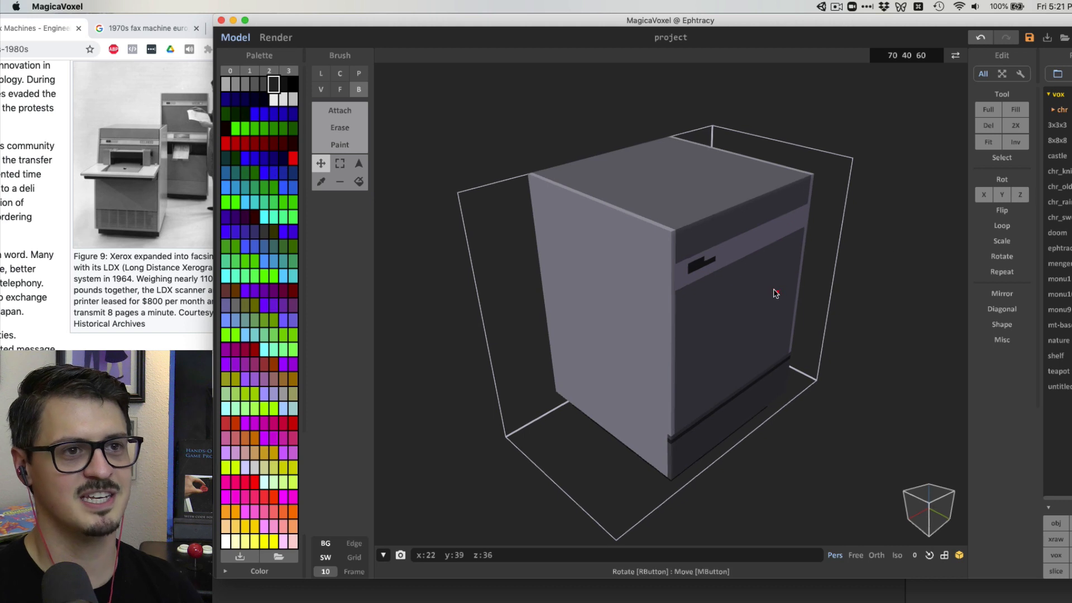
click(897, 55)
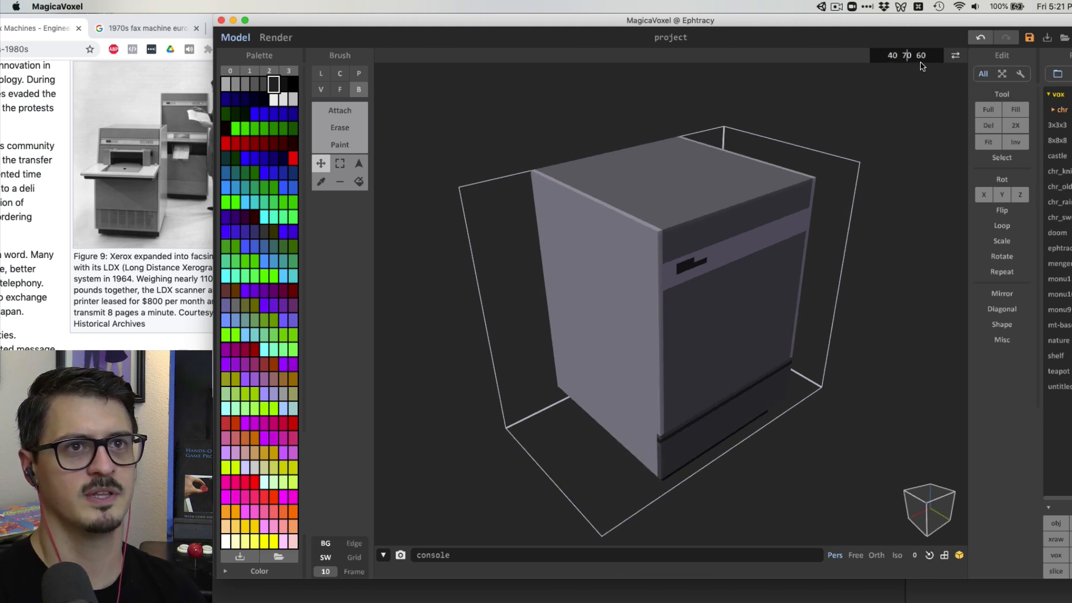
key(Return)
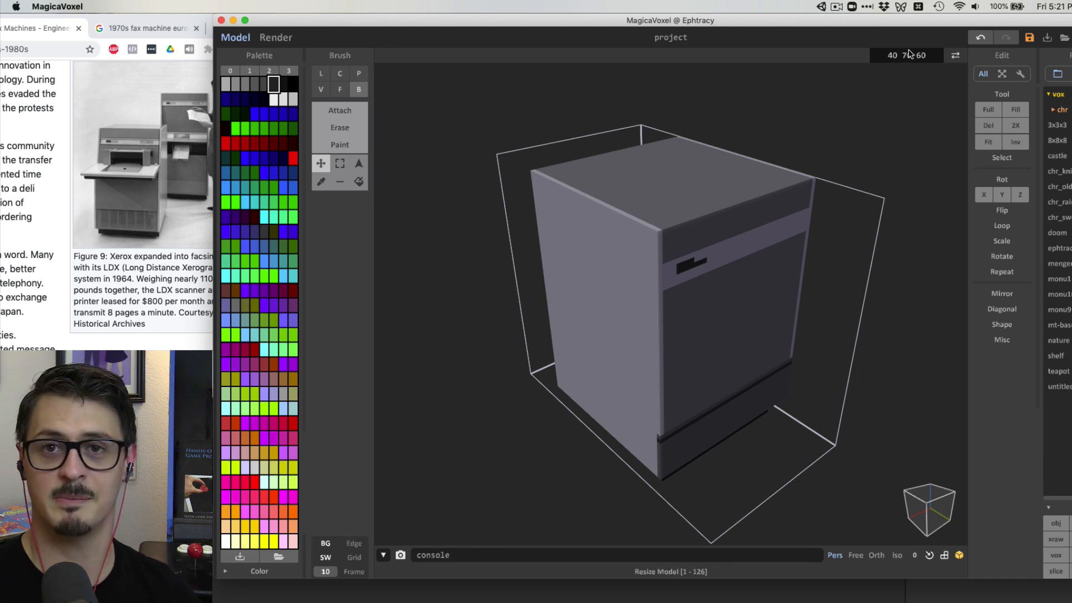
Move the cabinet to the back of the volume so all the free depth lies in front of its face
right_drag(678, 262, 720, 259)
right_drag(574, 313, 566, 313)
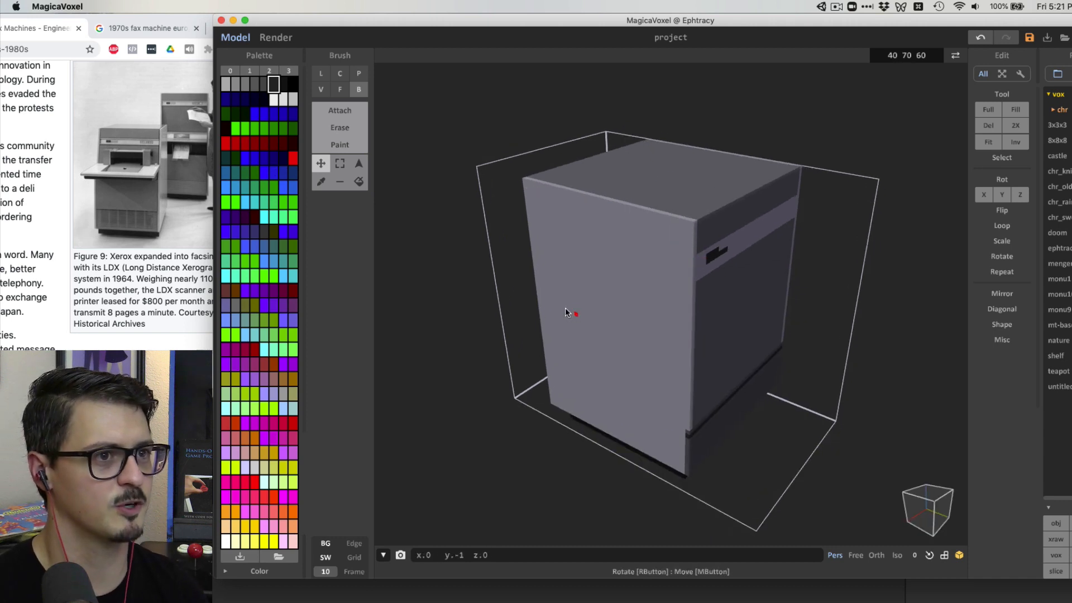
drag(567, 313, 526, 274)
Attach a light grey full-width box shelf across the cabinet's front face, reaching the front edge of the volume
right_drag(545, 293, 584, 278)
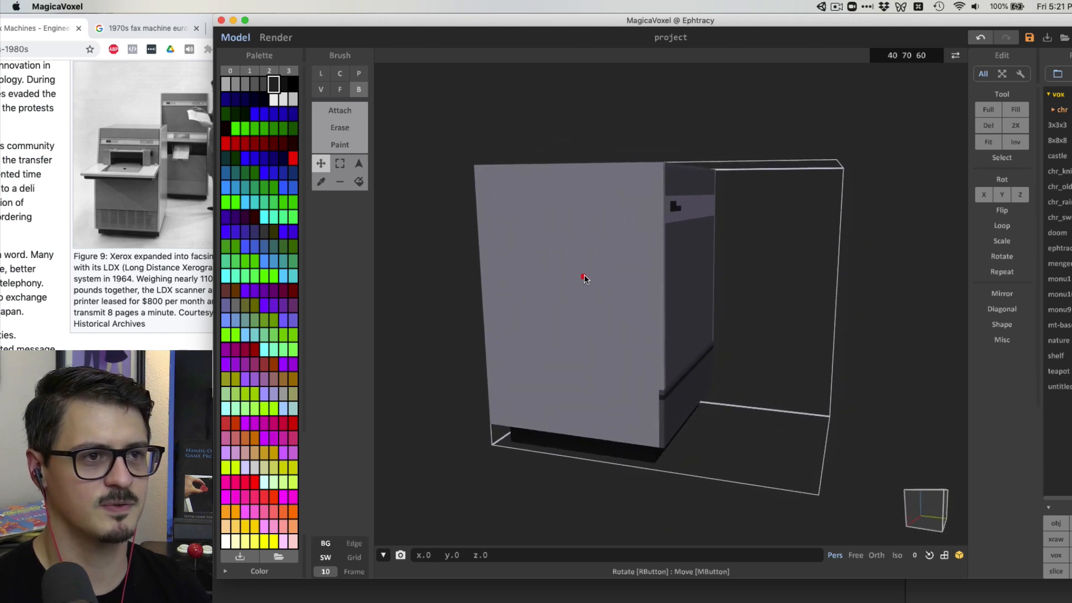
right_drag(647, 297, 638, 301)
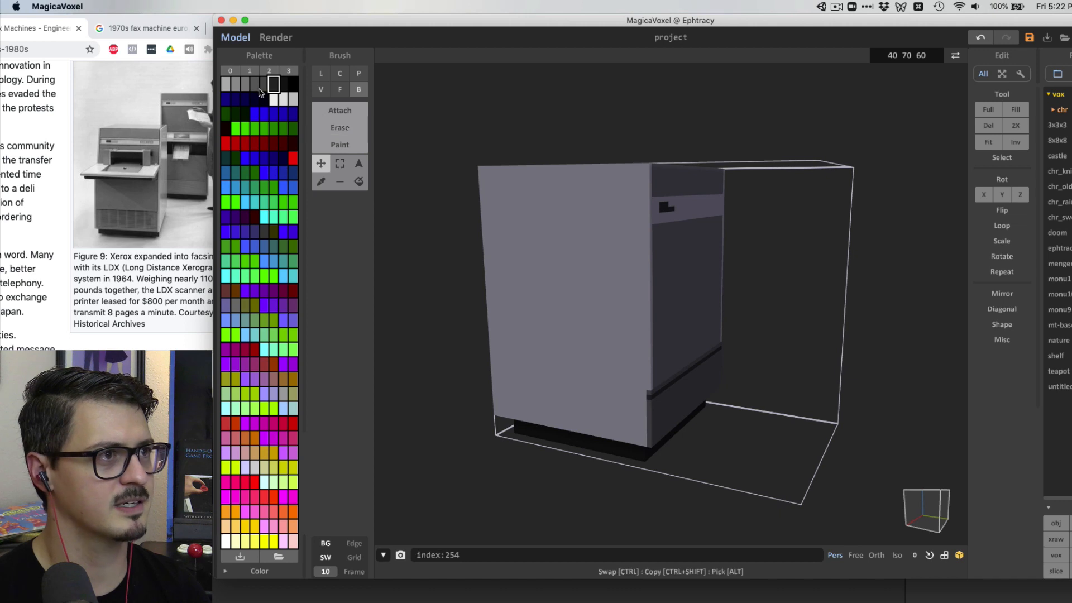
click(255, 85)
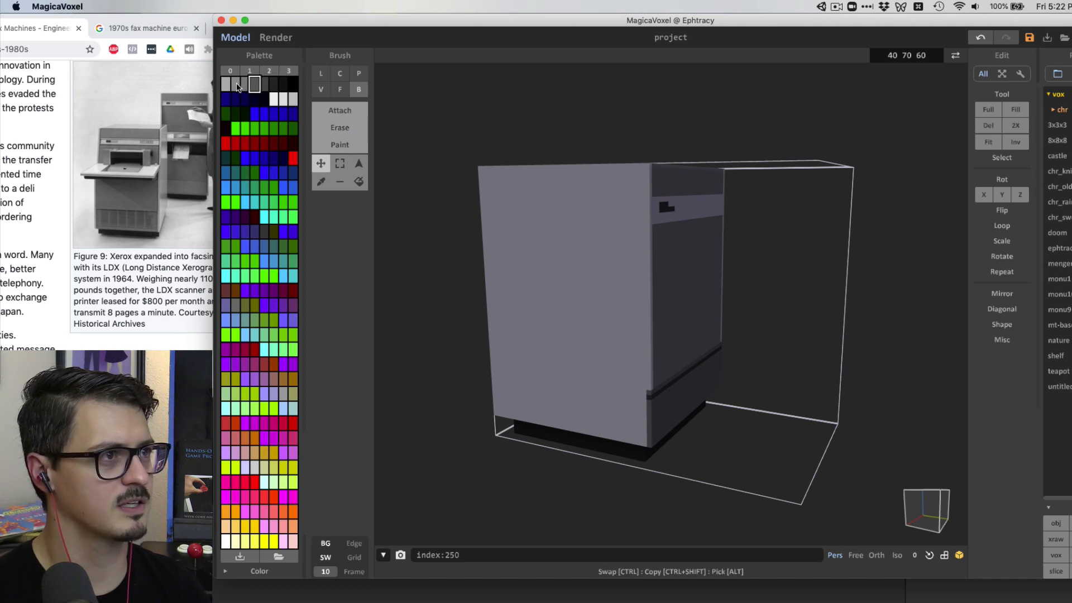
click(236, 85)
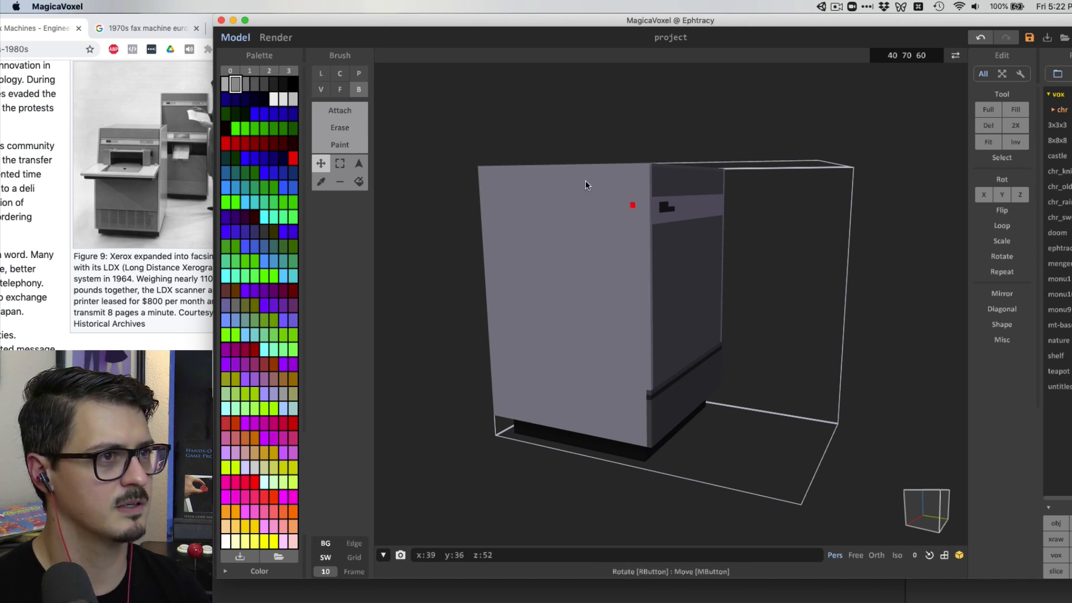
click(314, 116)
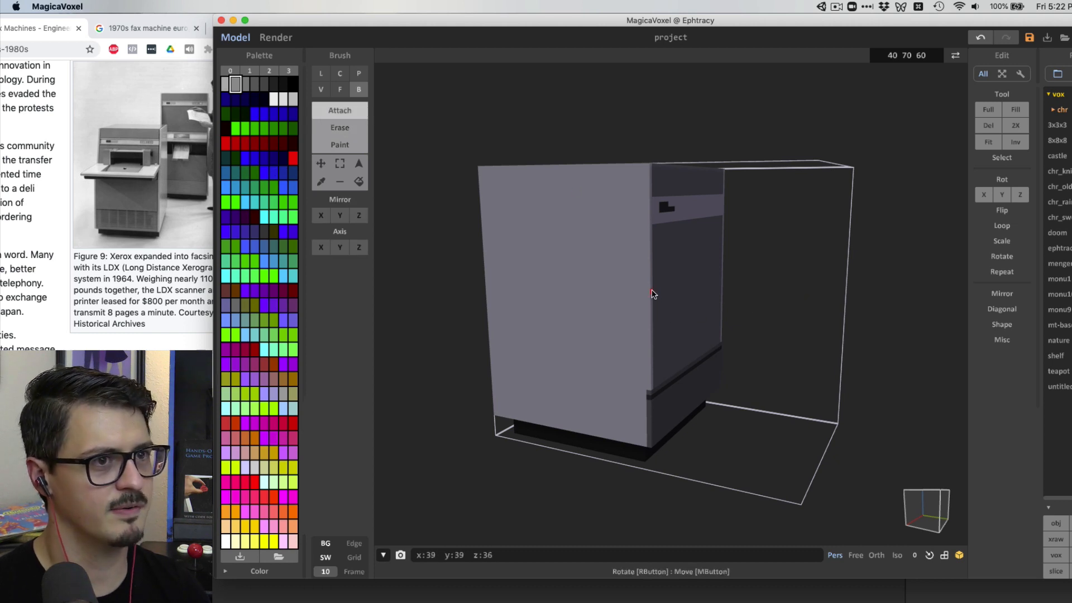
drag(652, 290, 843, 289)
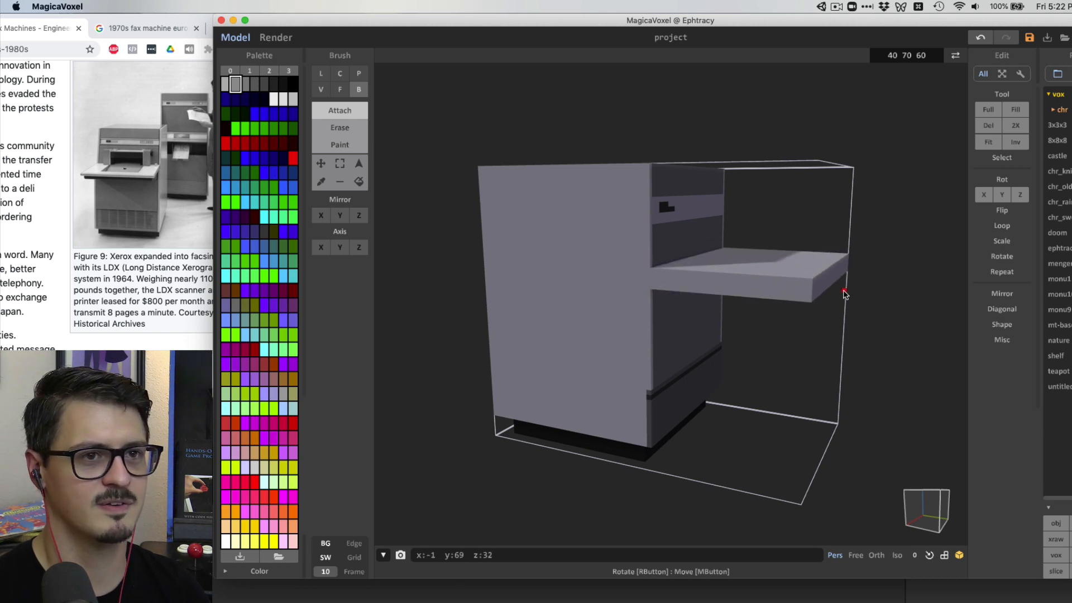
Paint the lower part of the shelf and its underside dark grey with the box brush
right_drag(843, 290, 185, 237)
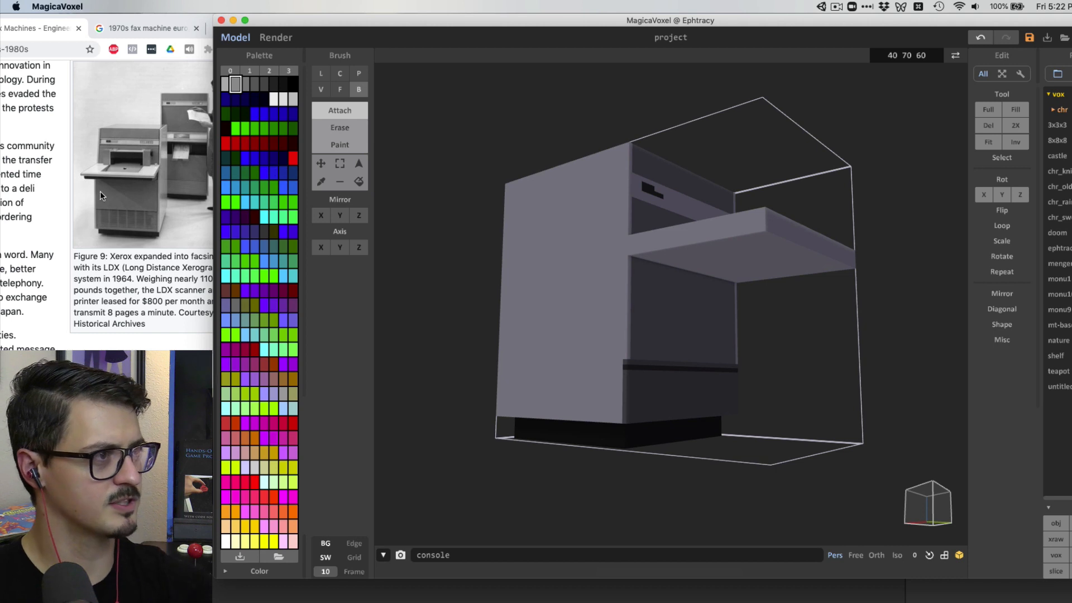
click(280, 84)
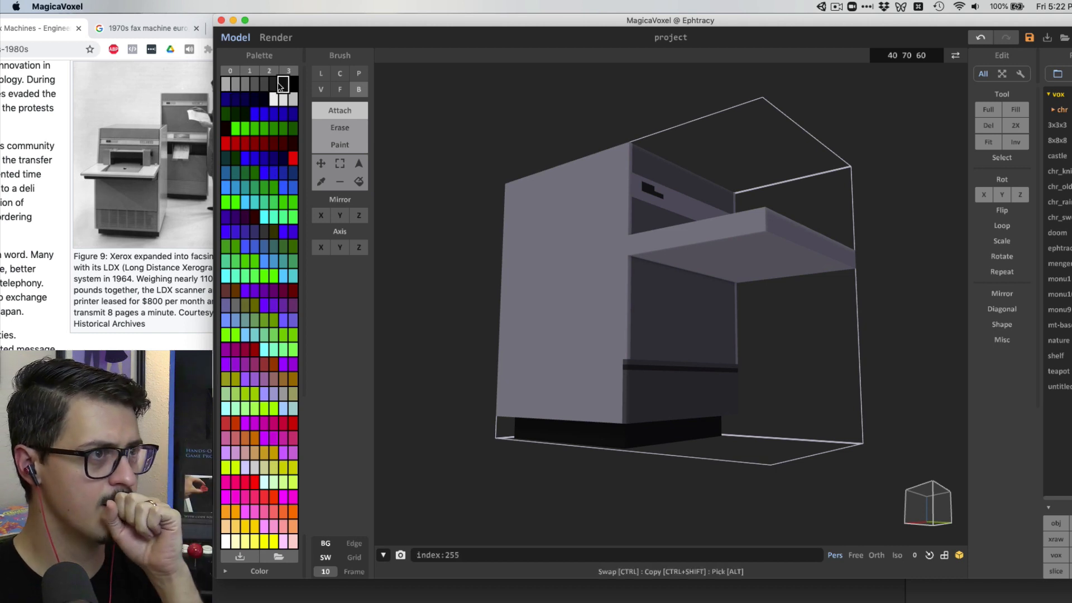
click(265, 83)
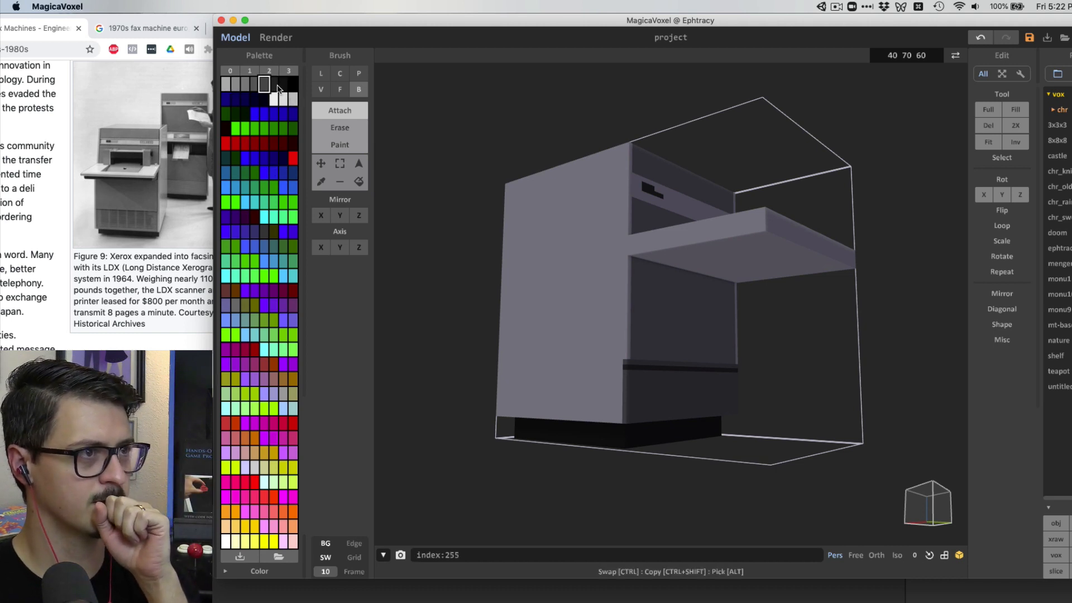
click(274, 85)
click(327, 141)
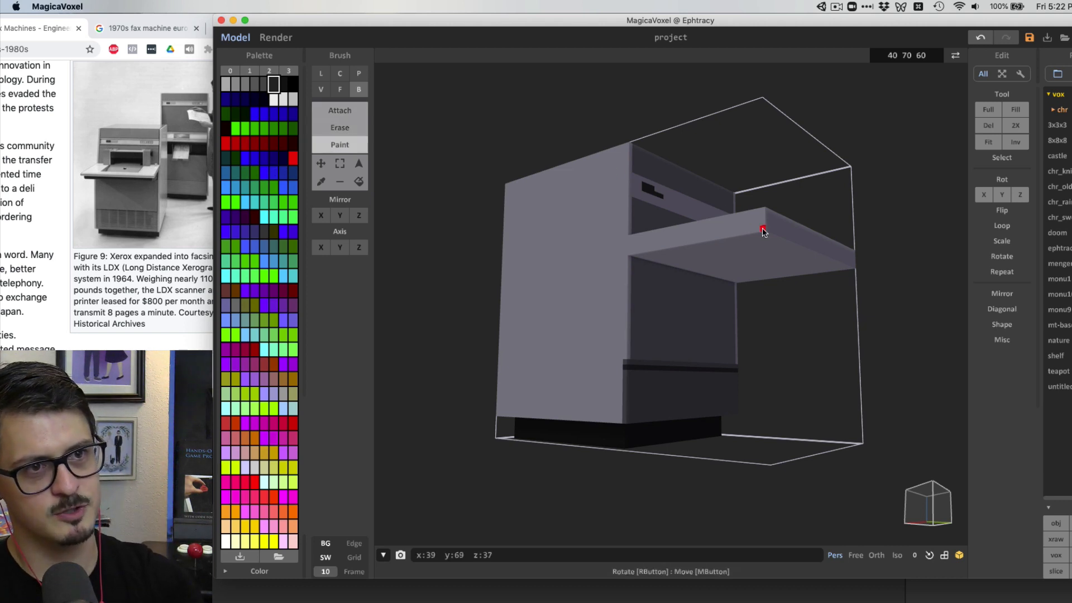
drag(763, 224, 738, 287)
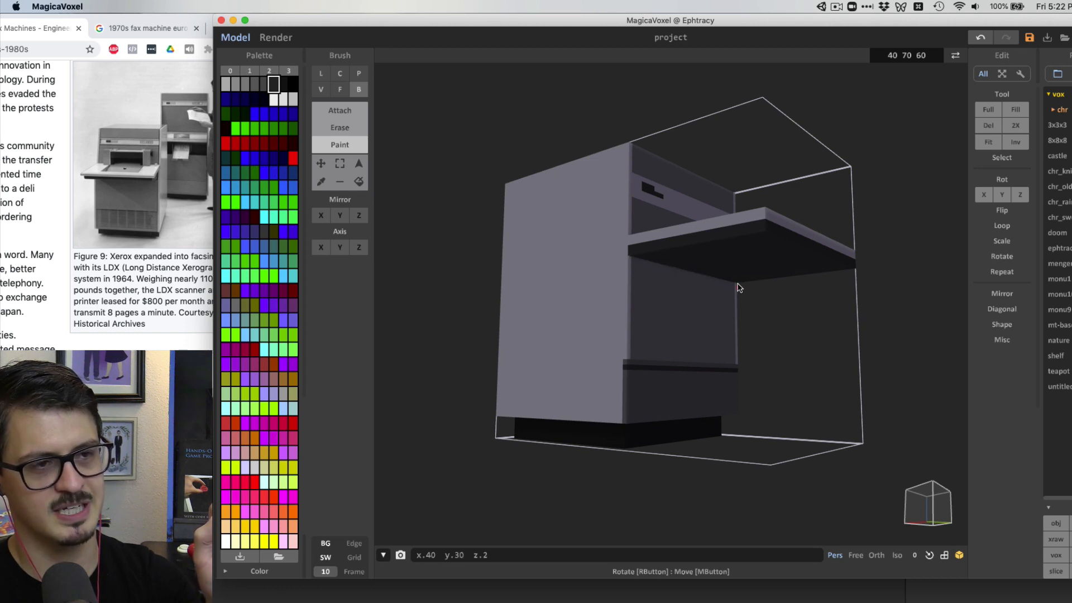
Extrude the shelf's top face up by one voxel layer in the light grey sampled from it
right_drag(774, 300, 421, 218)
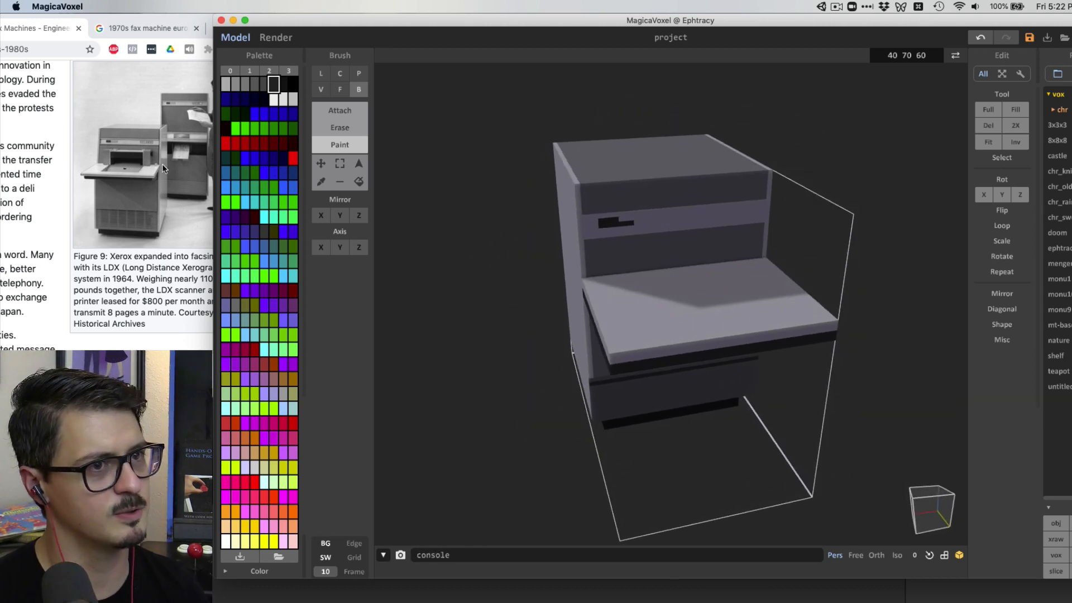
click(363, 110)
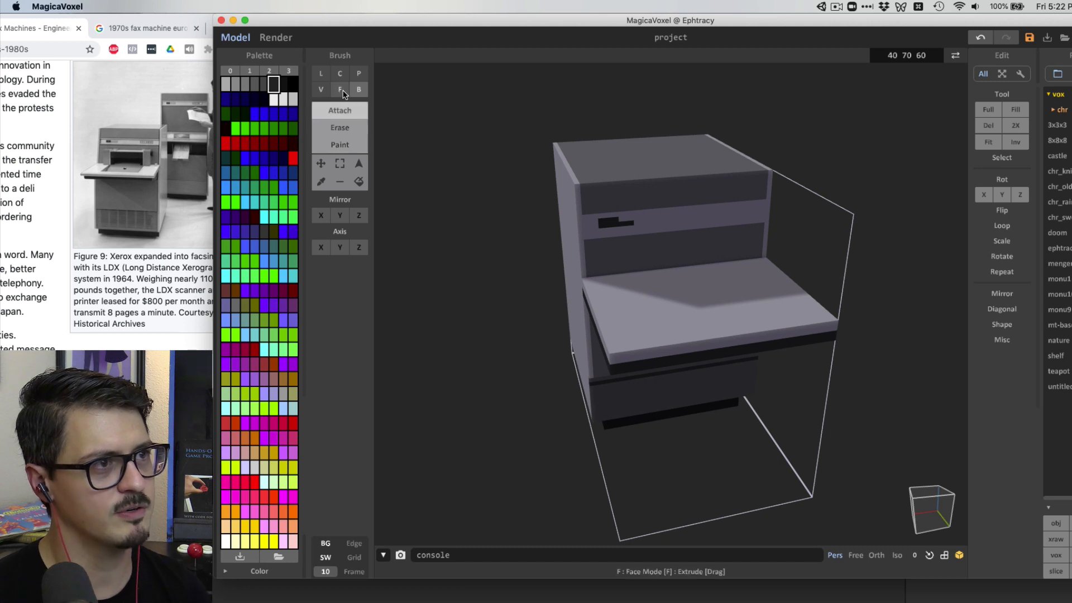
click(342, 90)
alt+click(671, 300)
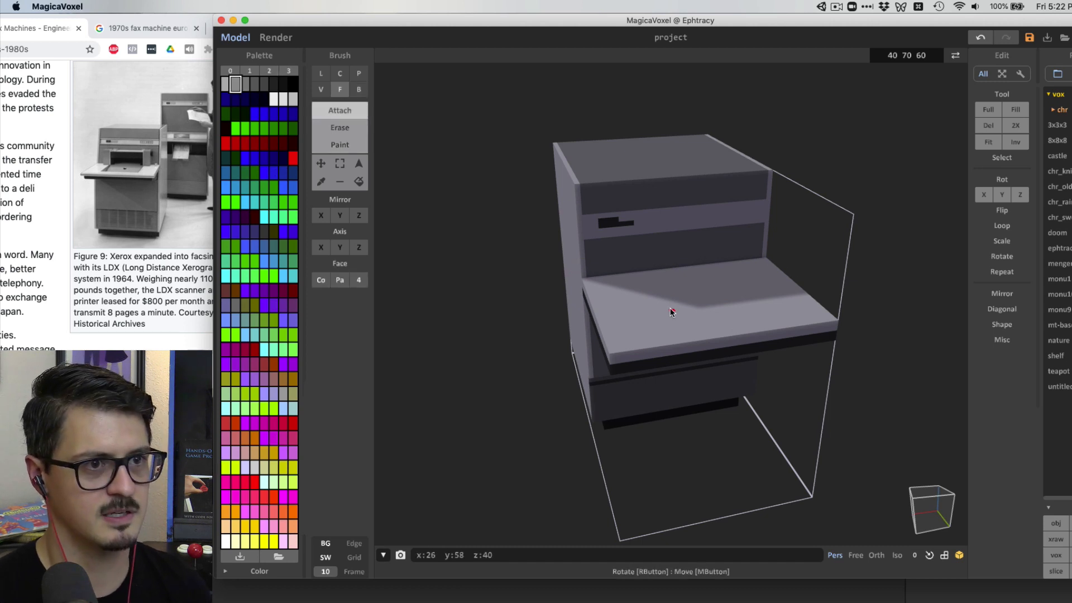
click(671, 308)
Erase a shallow rectangular recess in the middle of the shelf's top, running from the cabinet face toward the front edge
right_drag(671, 308, 642, 343)
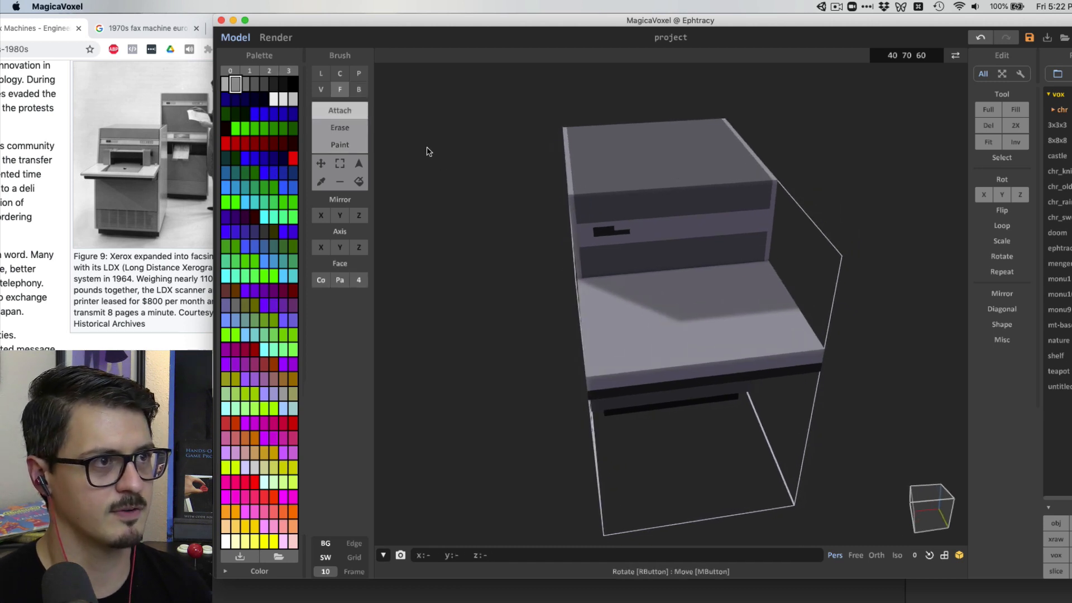
click(359, 90)
click(340, 127)
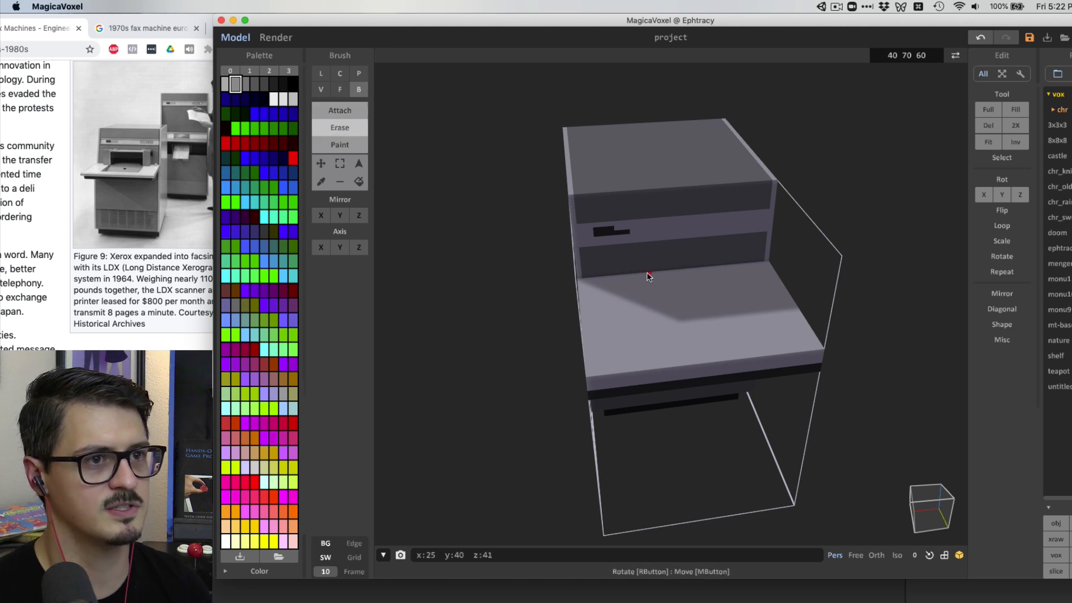
mouse_move(641, 277)
mouse_down()
mouse_move(702, 330)
mouse_move(732, 337)
mouse_up()
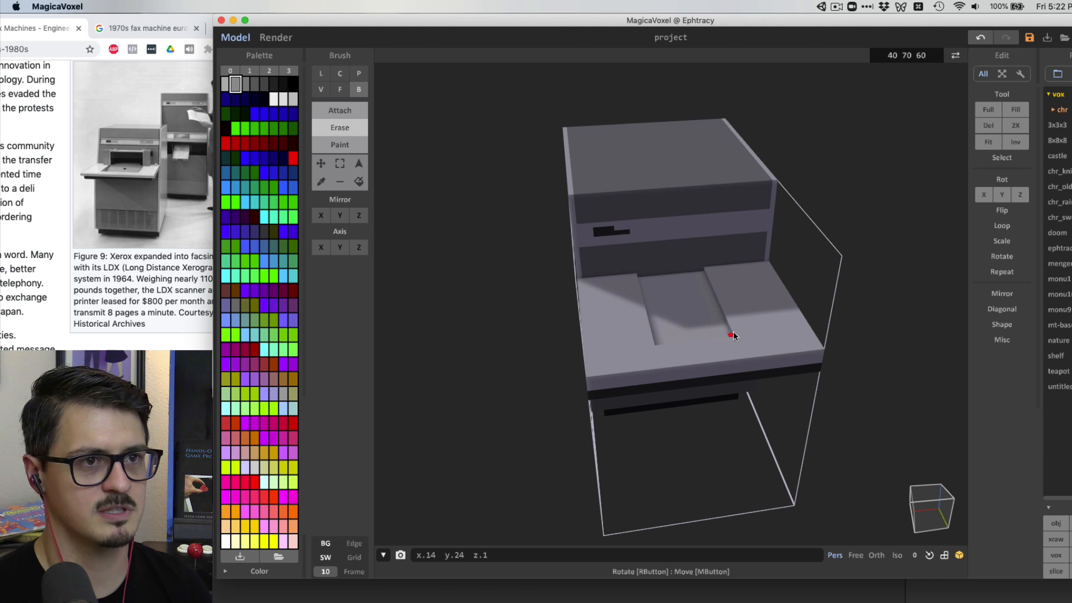
drag(733, 332, 736, 332)
Measure the shelf margins on both sides of the recess with temporary red box strips, undoing each strip
scroll(784, 336, up, 2)
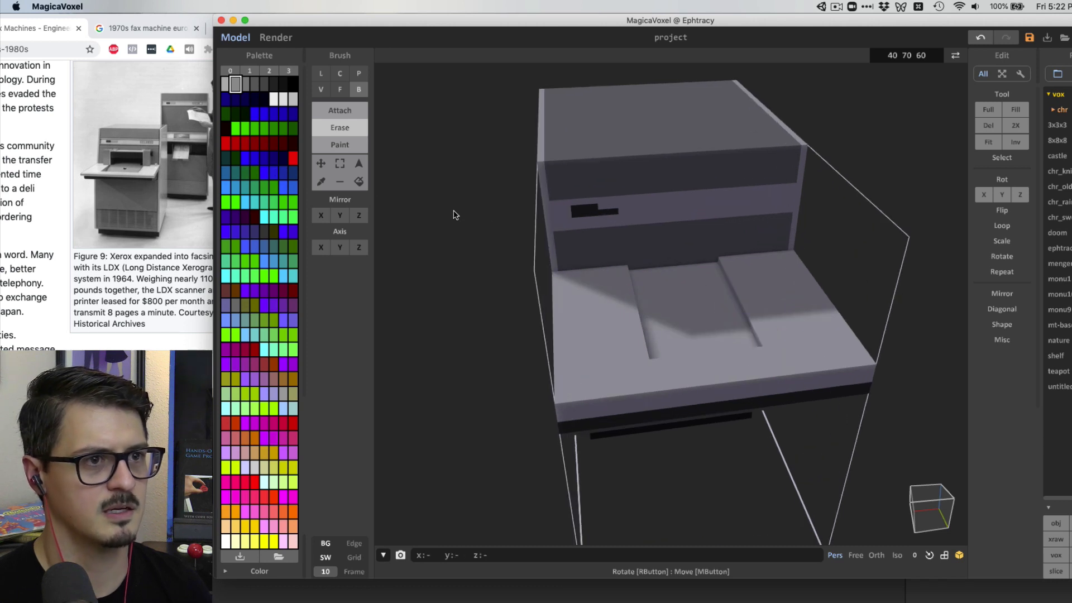
click(293, 158)
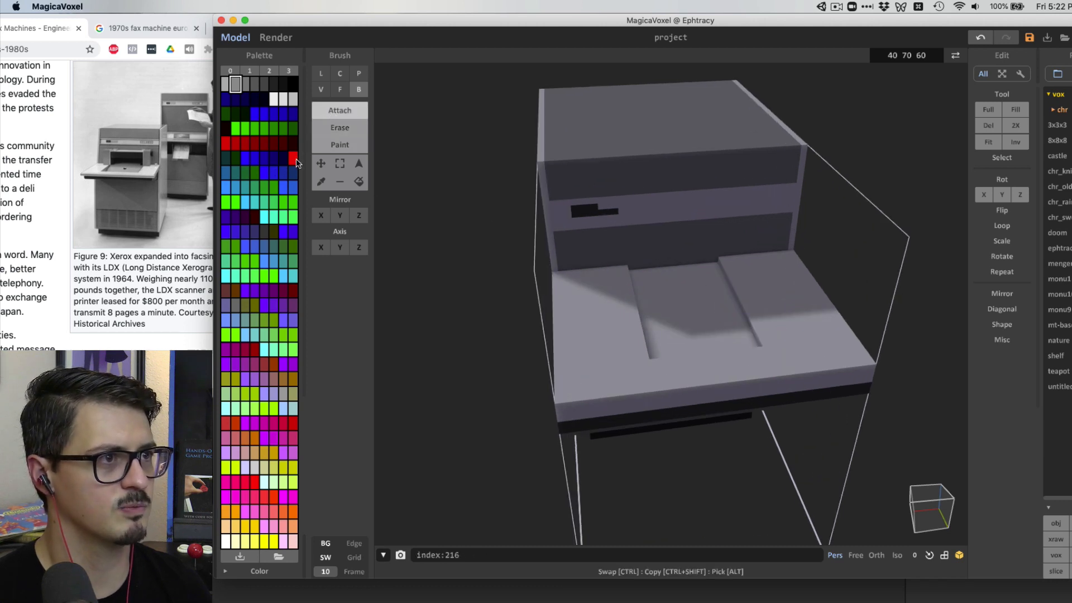
drag(651, 359, 641, 361)
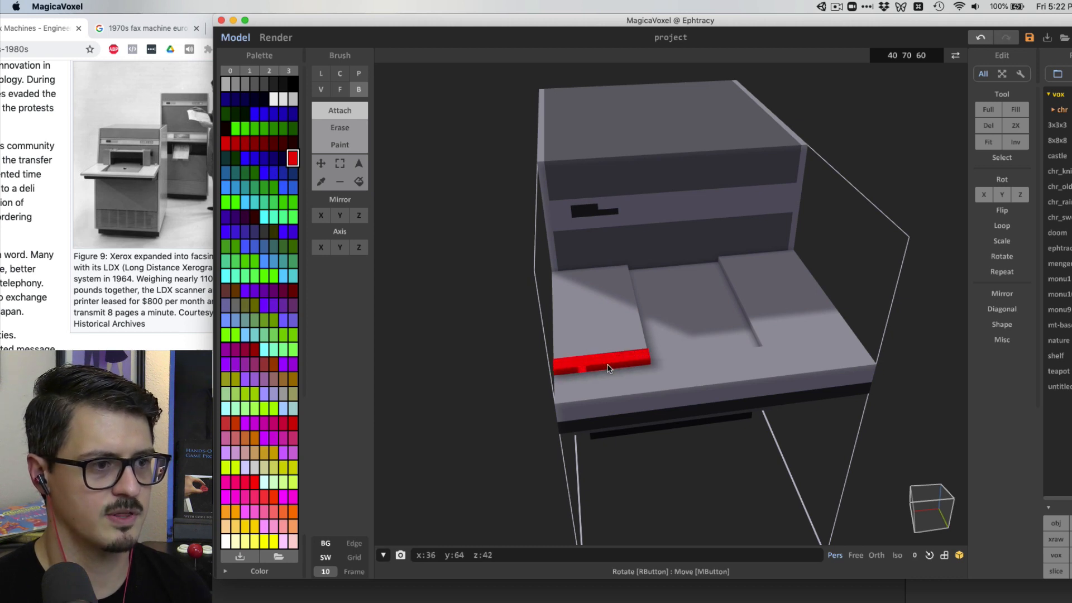
key(super+z)
drag(765, 344, 856, 336)
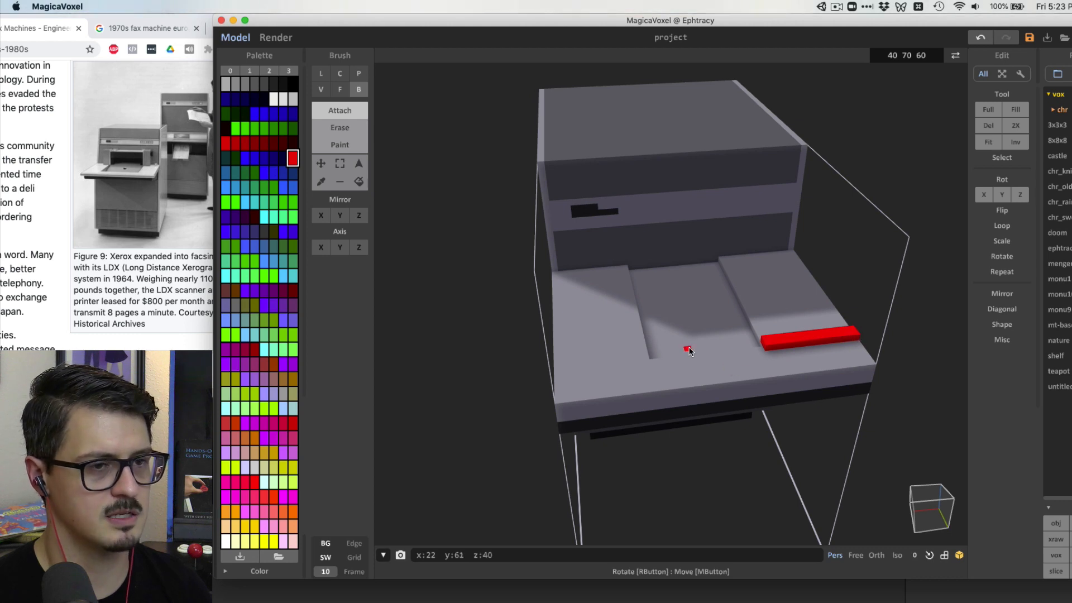
key(super+z)
drag(766, 343, 877, 321)
key(super+z)
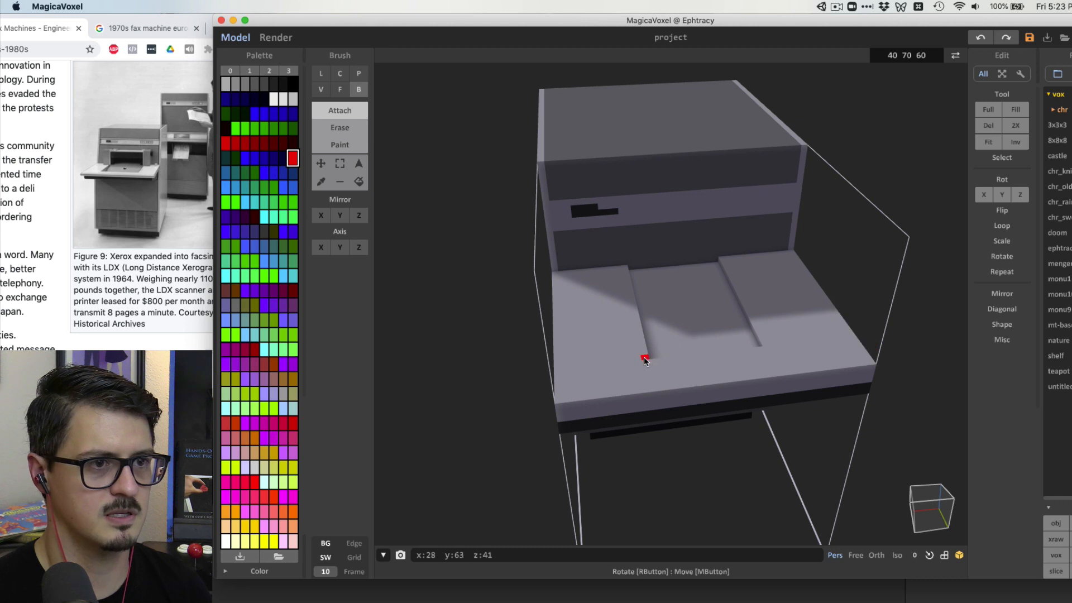
drag(642, 356, 525, 377)
key(super+z)
Widen the shelf recess by erasing one voxel layer from its right side wall with the face brush
right_drag(623, 240, 637, 238)
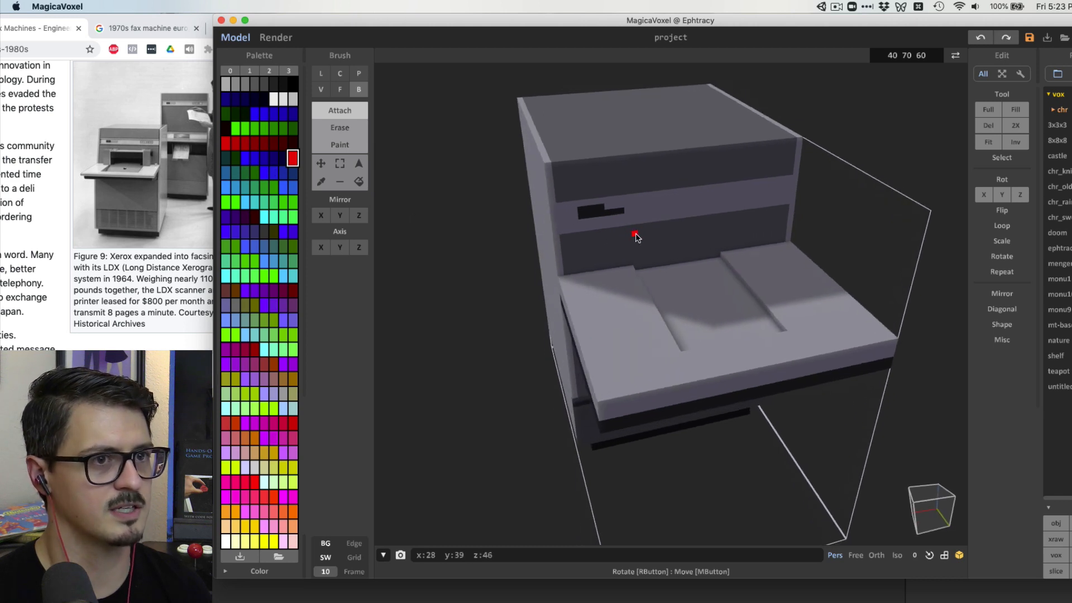
scroll(632, 230, up, 2)
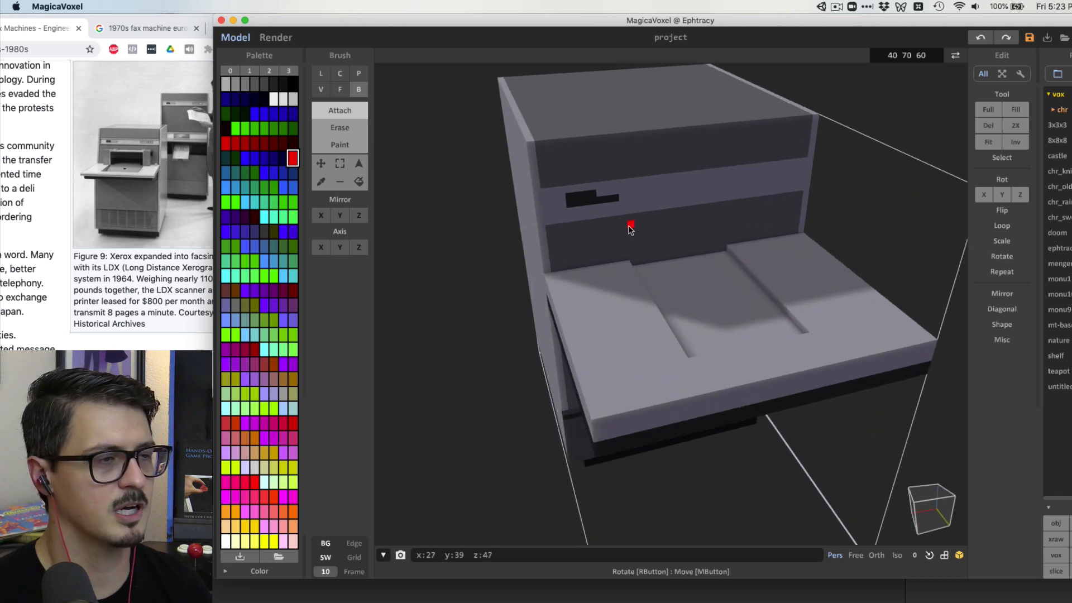
click(355, 127)
click(341, 90)
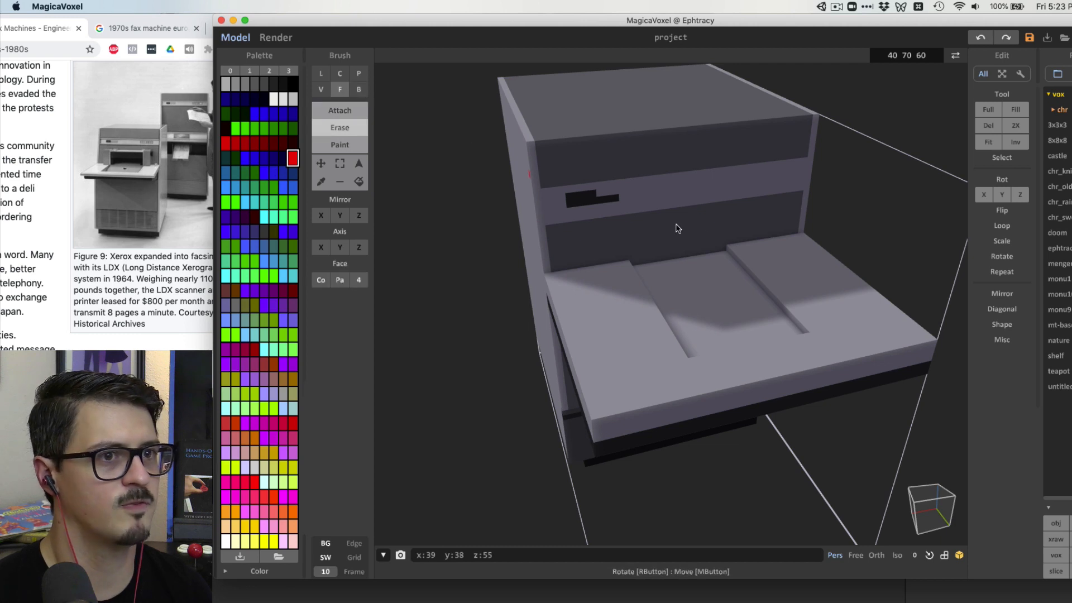
click(779, 306)
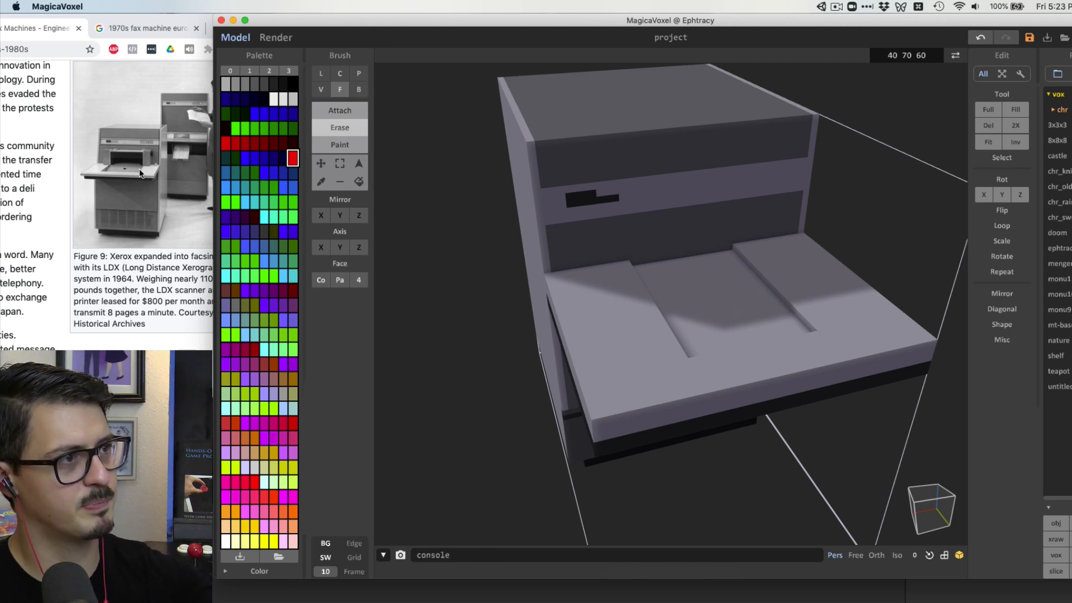
Paint the whole recess floor with the darker grey sampled from the cabinet's front
alt+click(696, 215)
click(701, 274)
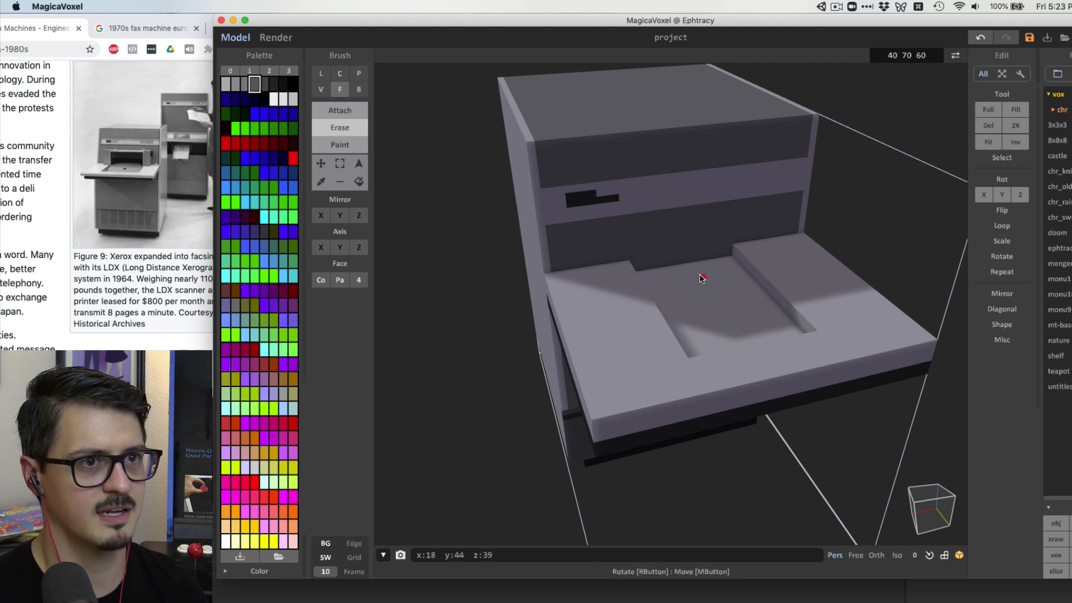
key(super+z)
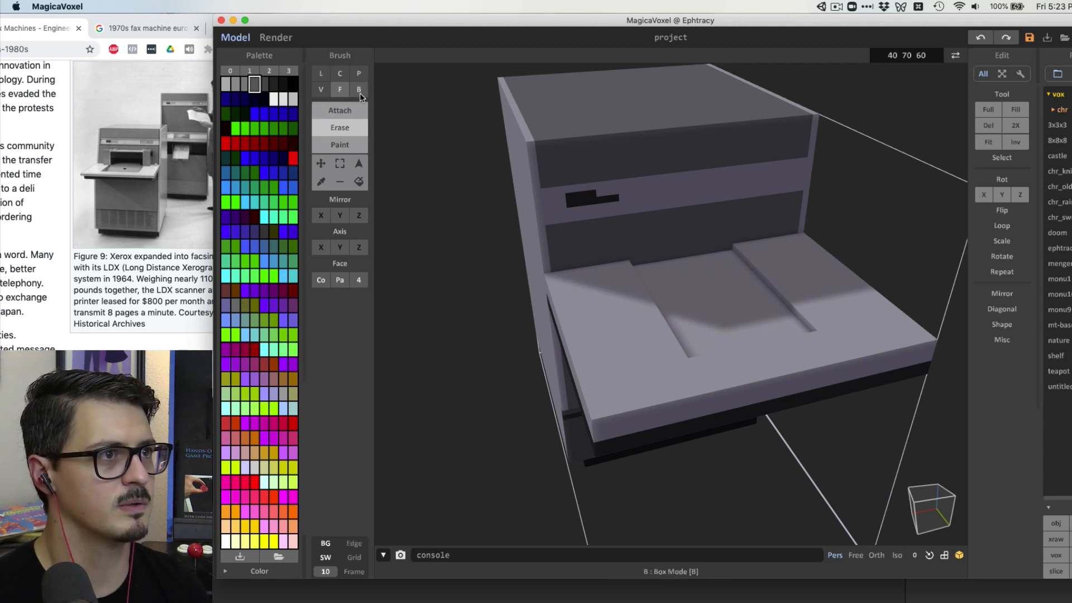
click(347, 142)
click(773, 302)
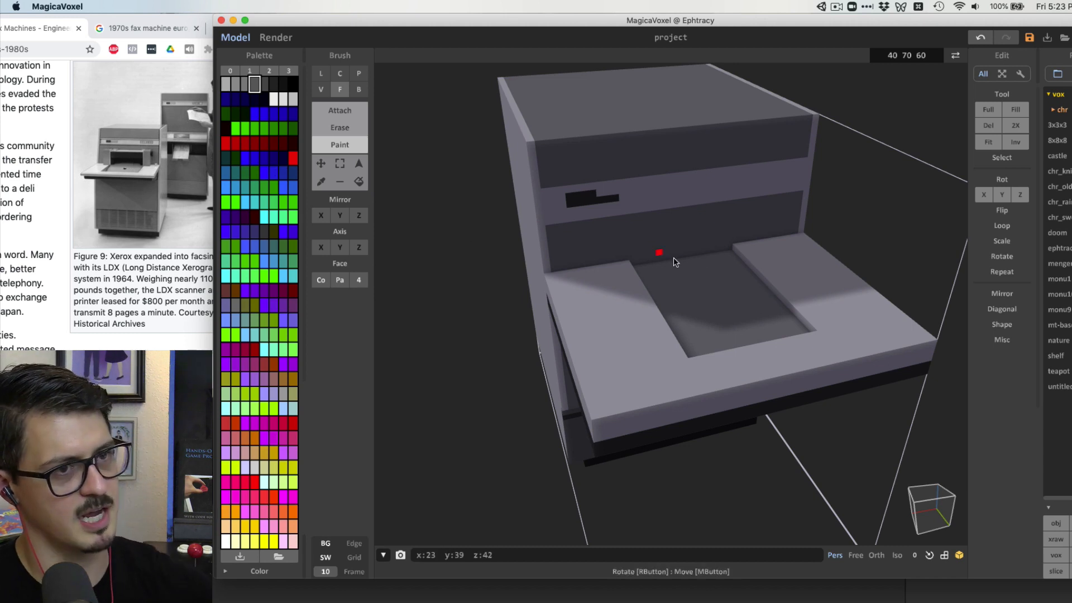
Erase the front half of the recess floor one voxel layer deeper across its full width with the box brush
right_drag(740, 270, 690, 300)
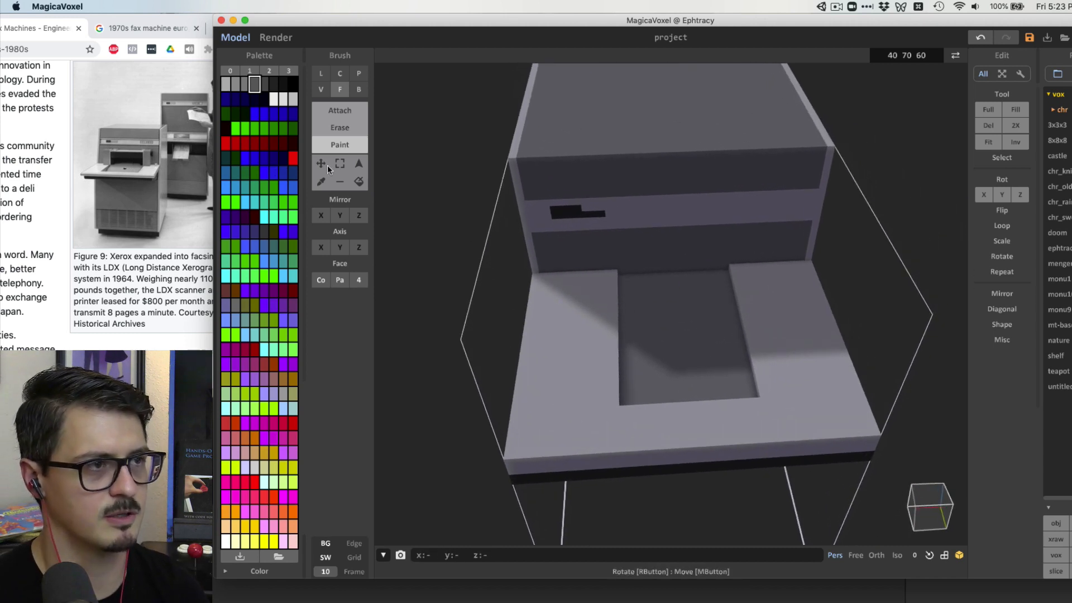
click(338, 128)
right_drag(624, 395, 623, 409)
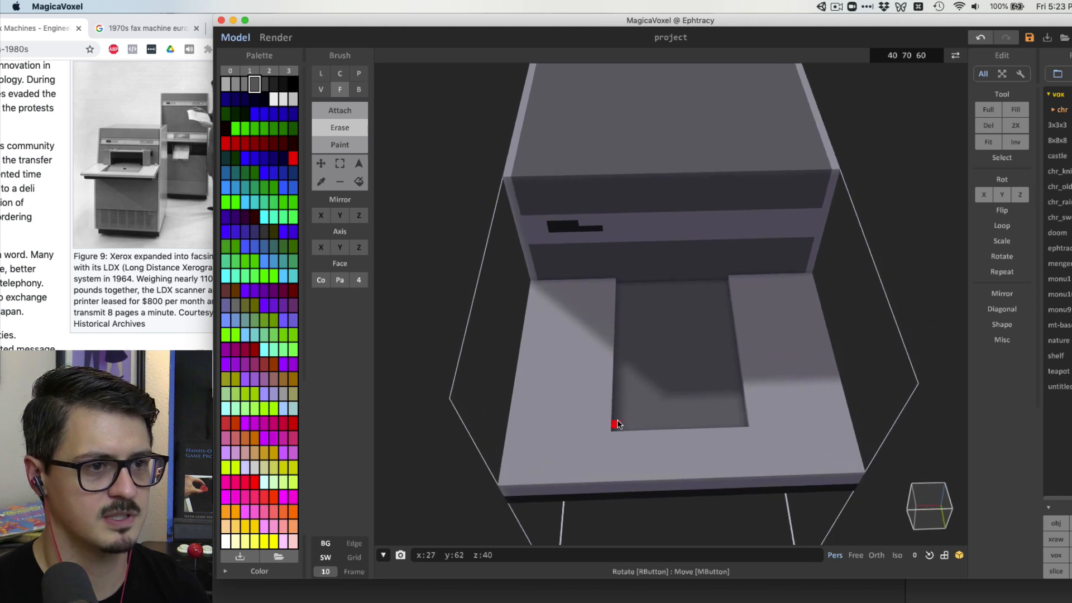
click(619, 423)
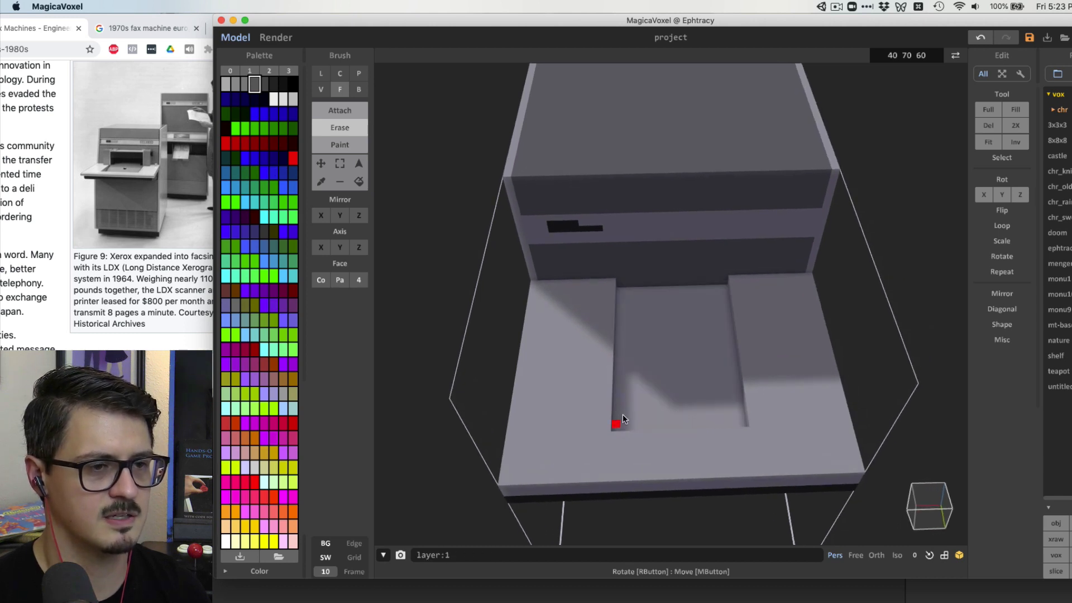
key(super+z)
click(355, 91)
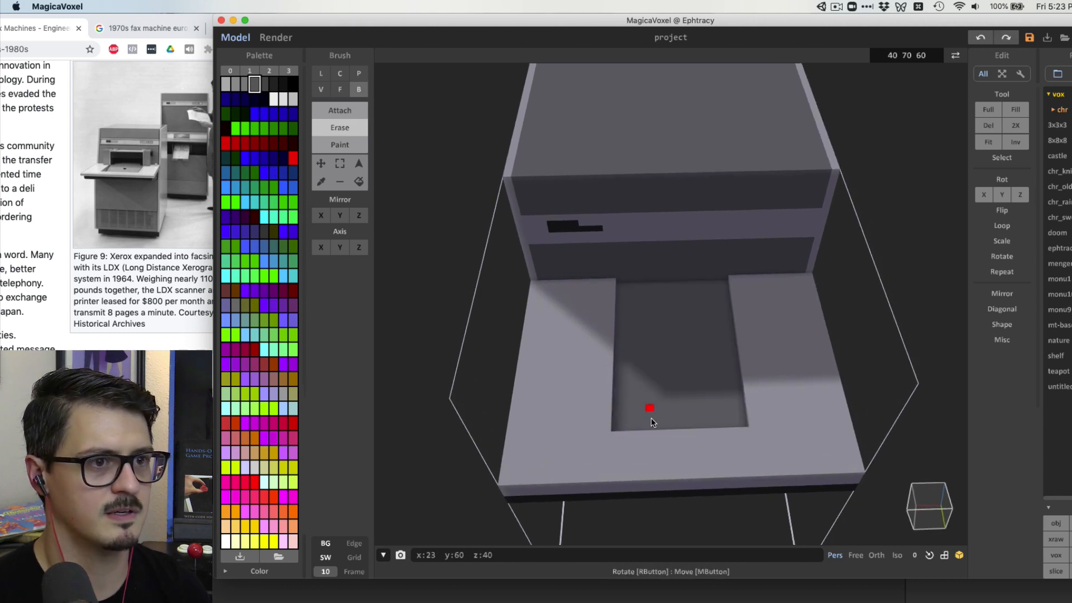
mouse_move(617, 362)
mouse_down()
mouse_move(727, 433)
mouse_move(739, 427)
mouse_up()
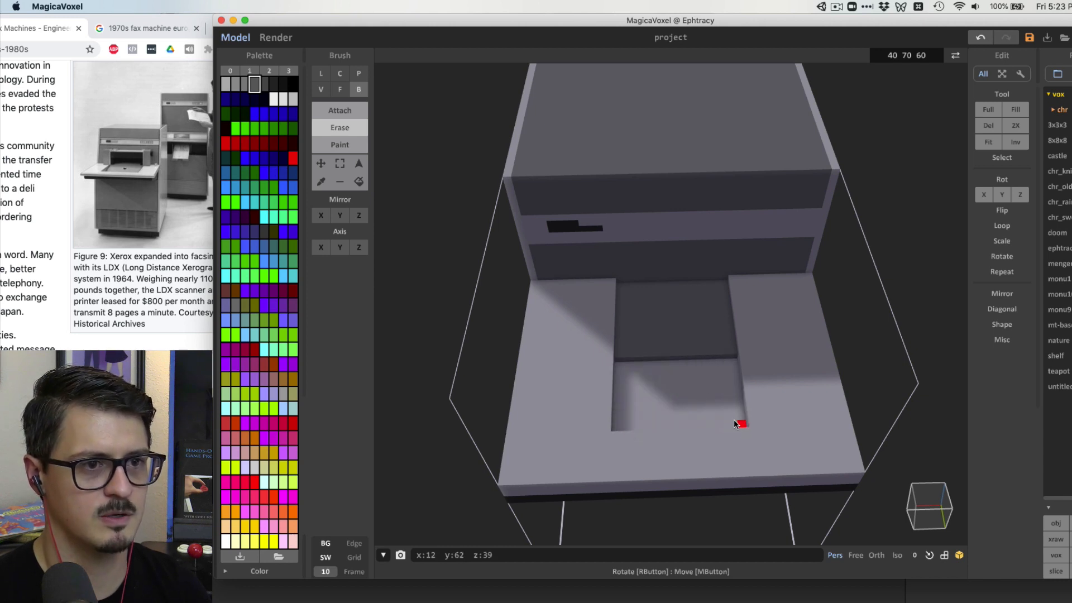
Paint the lowered front part of the recess floor a darker grey with the face brush
click(340, 145)
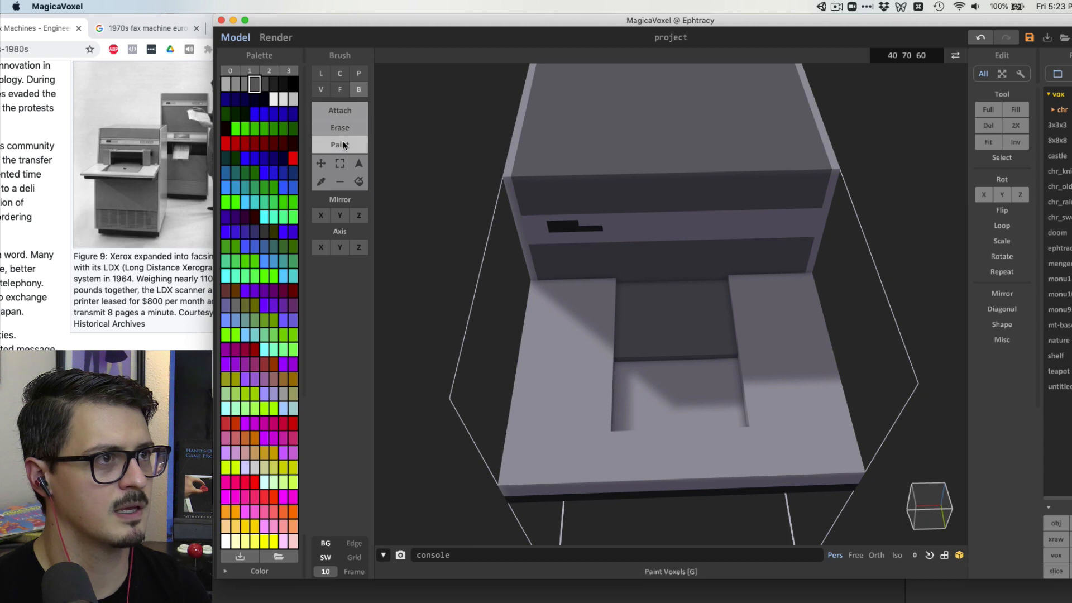
click(665, 384)
key(ctrl+z)
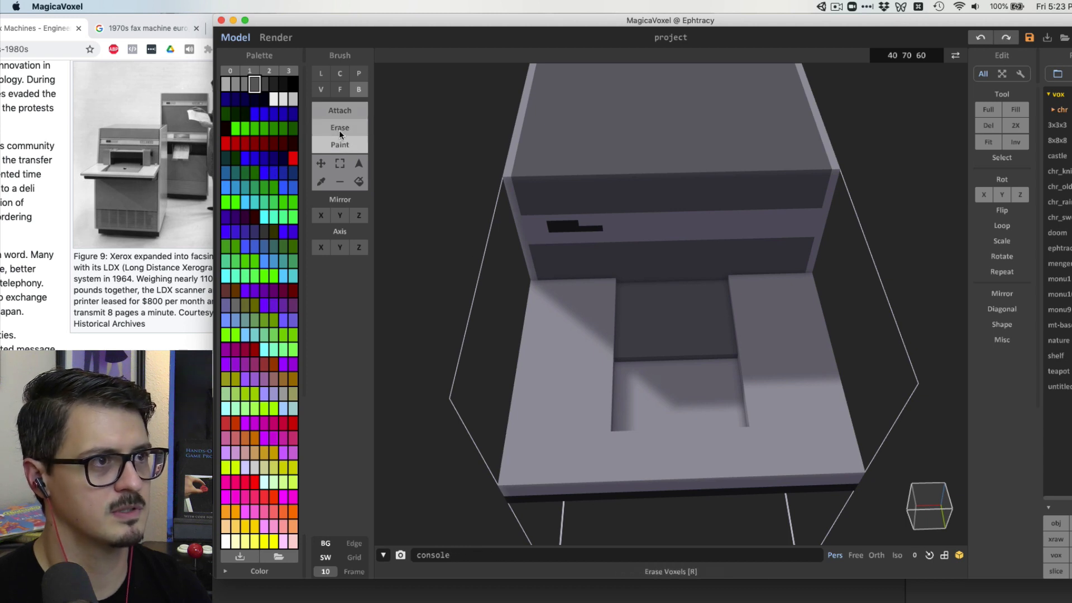
click(340, 89)
click(642, 386)
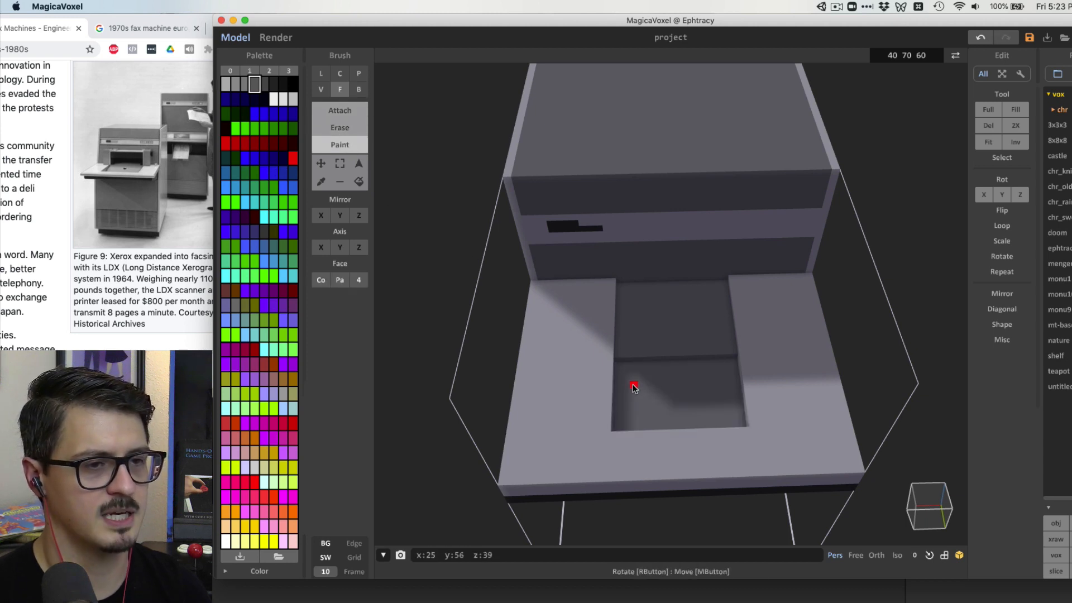
mouse_move(632, 384)
right_down()
mouse_move(621, 353)
mouse_move(656, 355)
right_up()
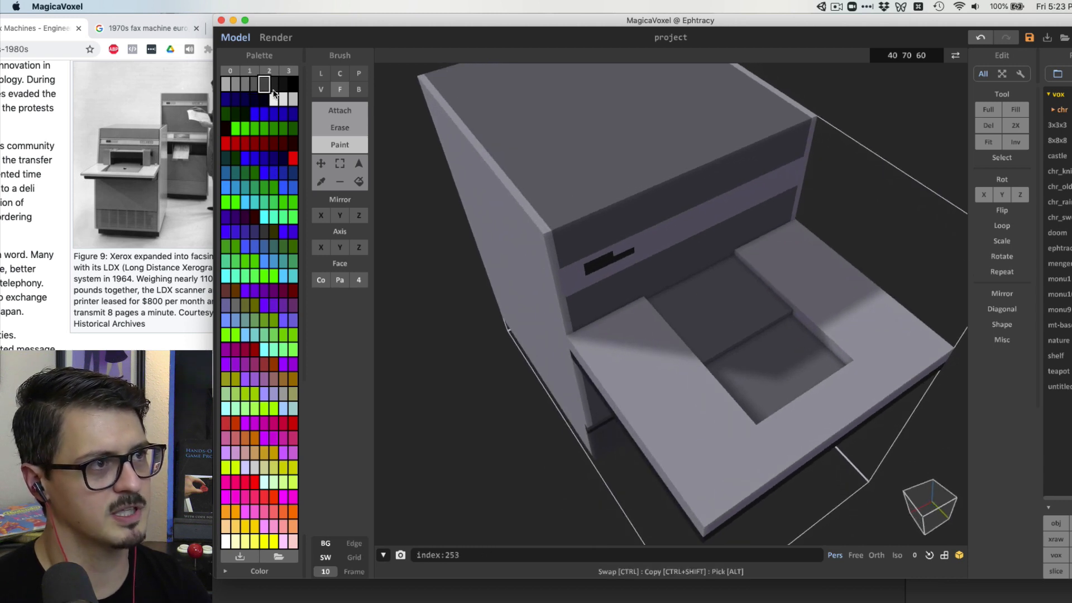
right_drag(815, 339, 715, 340)
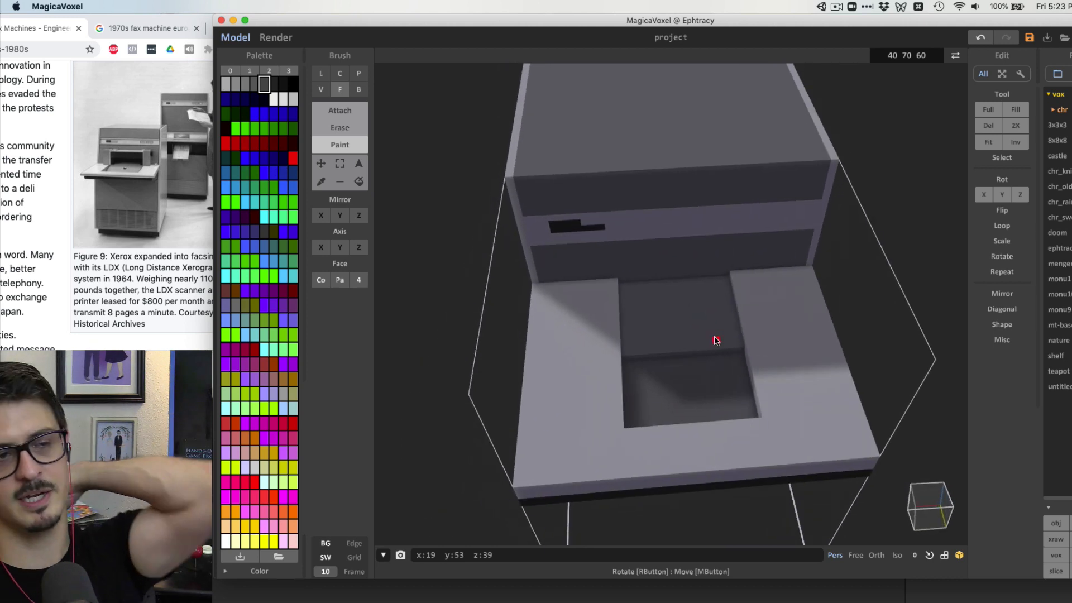
right_drag(637, 291, 636, 290)
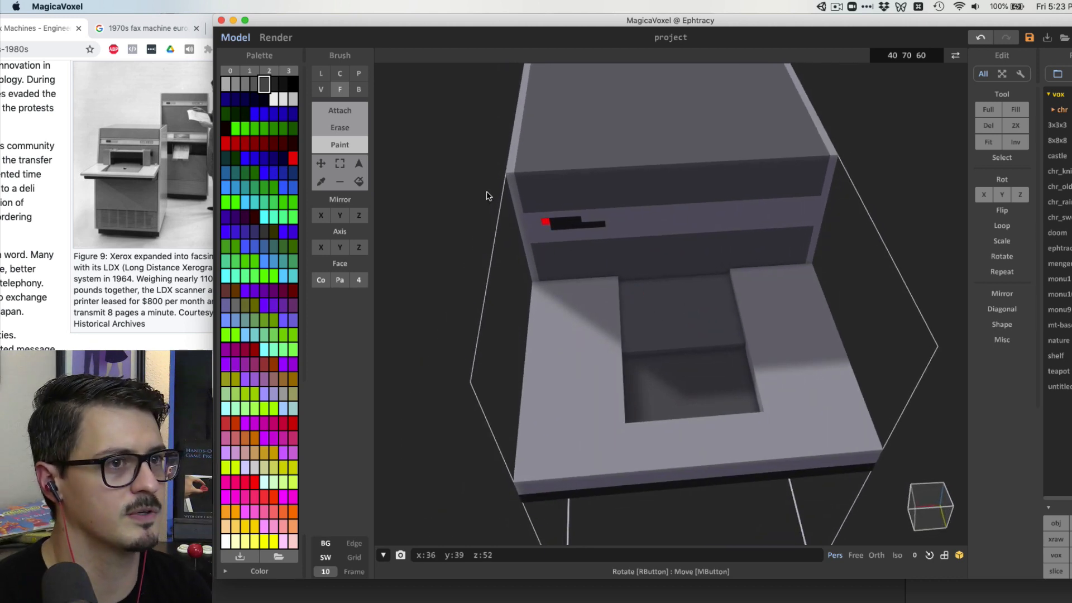
Attach a box in the grey sampled from the cabinet's lower front panel, projecting from that panel over the rear of the recess
alt+click(619, 260)
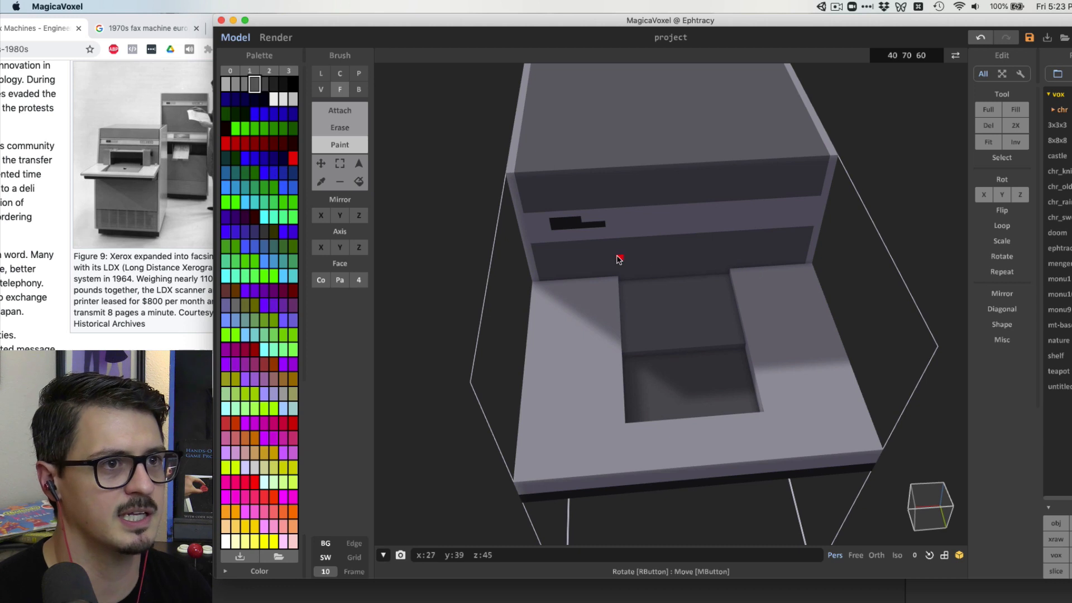
click(357, 109)
click(359, 89)
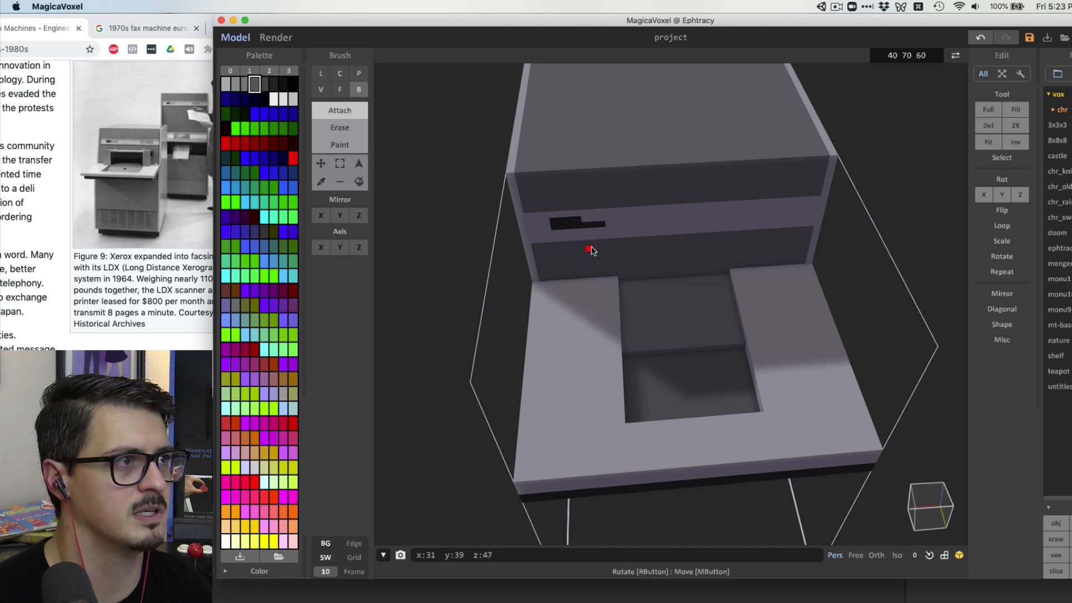
drag(586, 246, 764, 306)
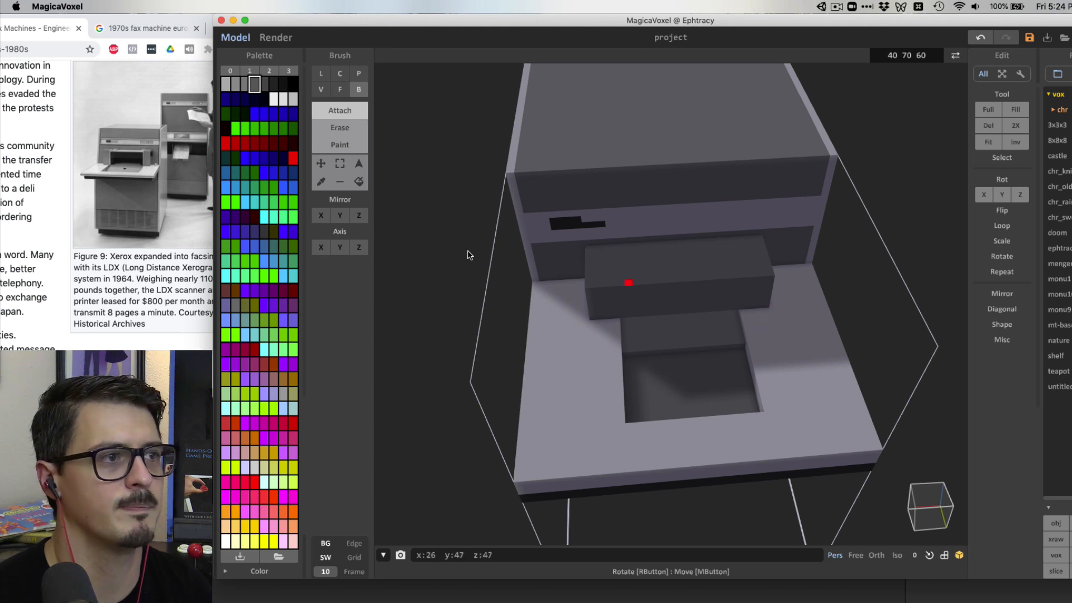
right_drag(658, 328, 656, 314)
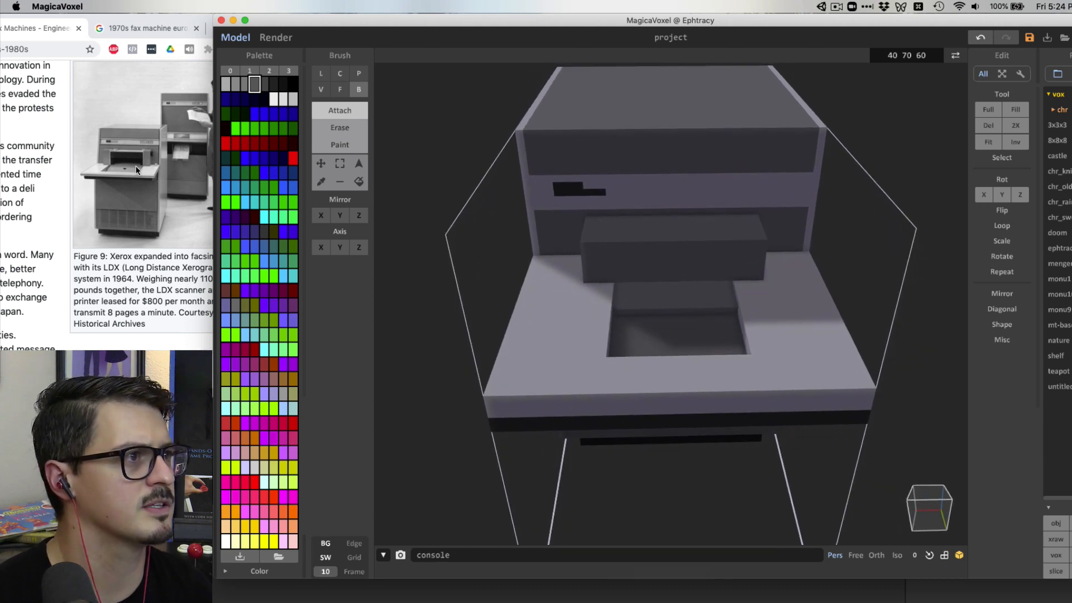
Paint a centred rectangle in the lightest grey on the projecting box's top, running from its front edge back to the cabinet
click(226, 84)
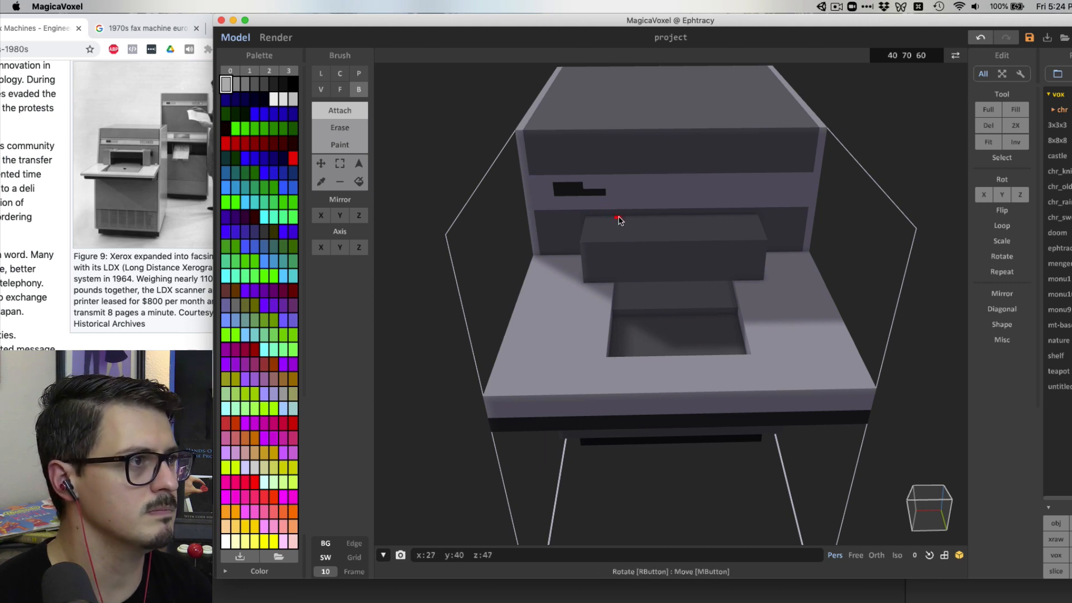
drag(618, 219, 732, 240)
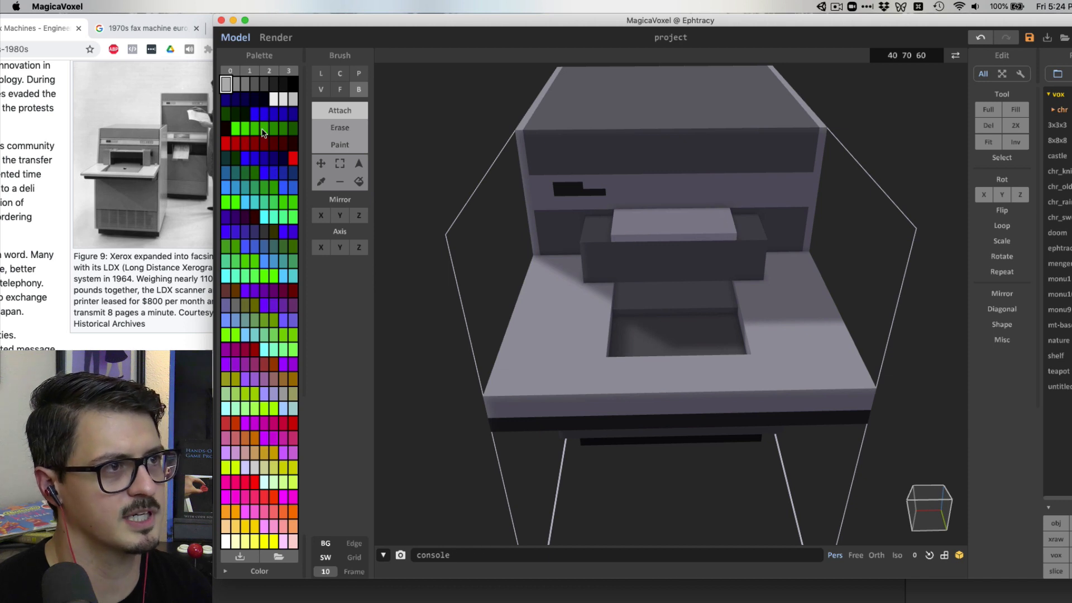
key(super+z)
click(337, 144)
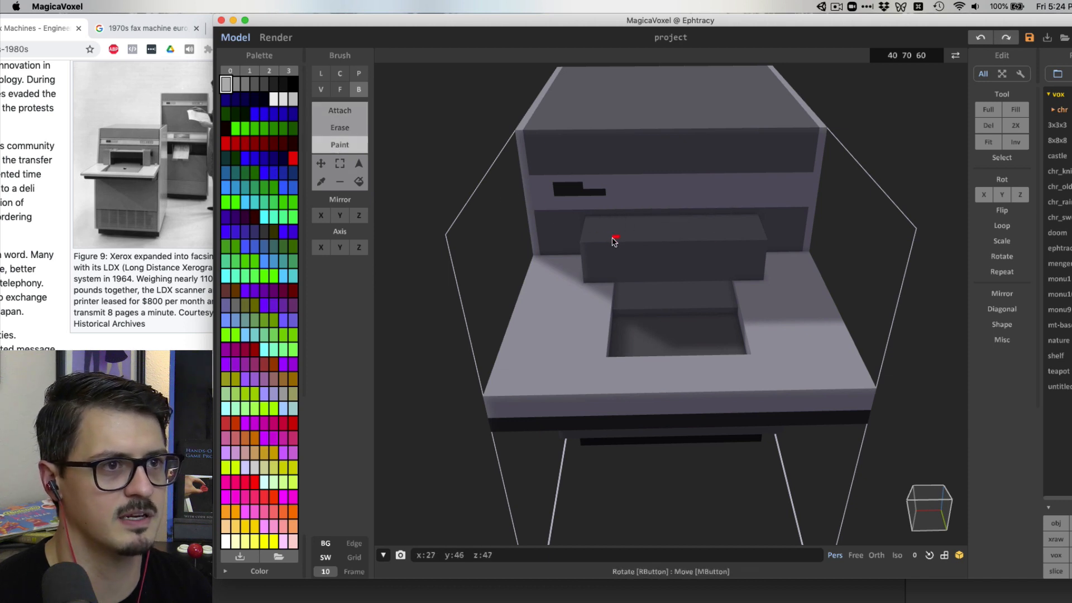
drag(616, 242, 725, 220)
mouse_move(725, 220)
right_down()
mouse_move(752, 314)
mouse_move(742, 290)
mouse_move(770, 295)
mouse_move(755, 320)
mouse_move(761, 306)
right_up()
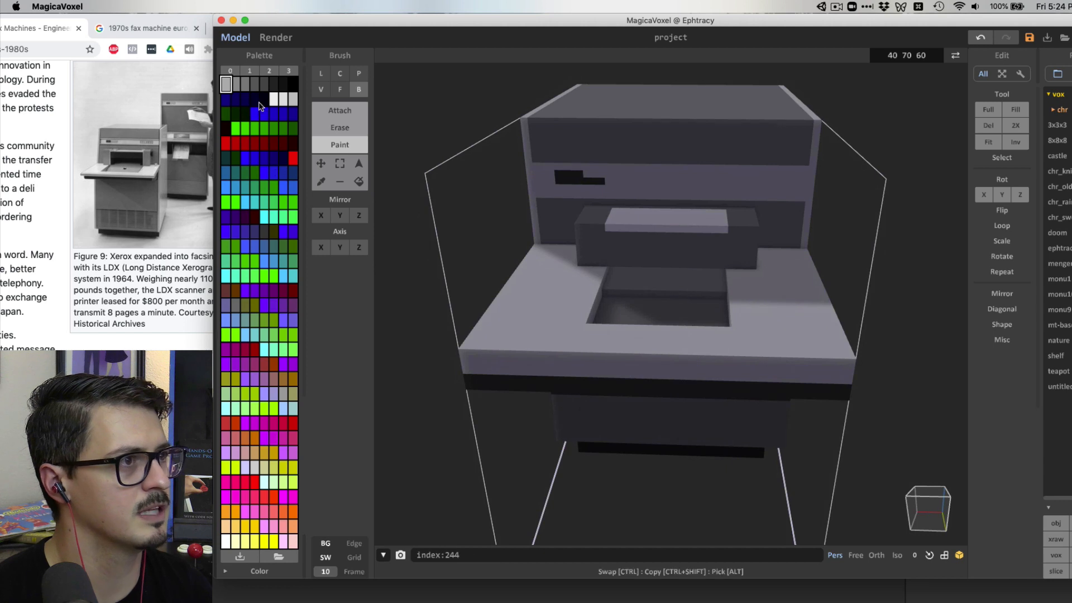
Erase an area 14 voxels wide, 5 high and 1 deep from the projecting box's front, beneath the light grey rectangle
click(349, 121)
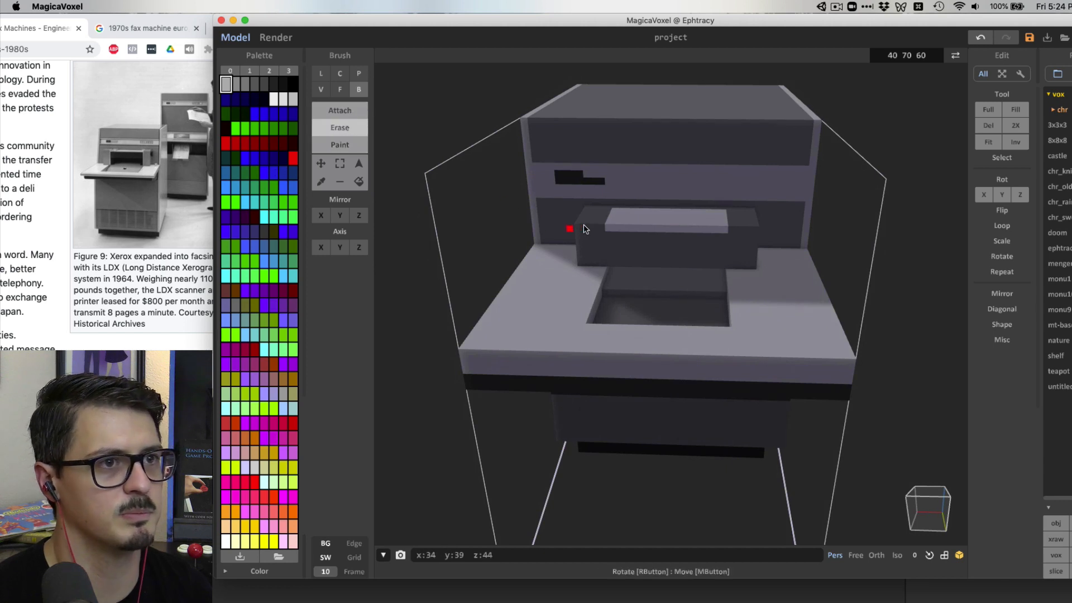
drag(609, 237, 711, 269)
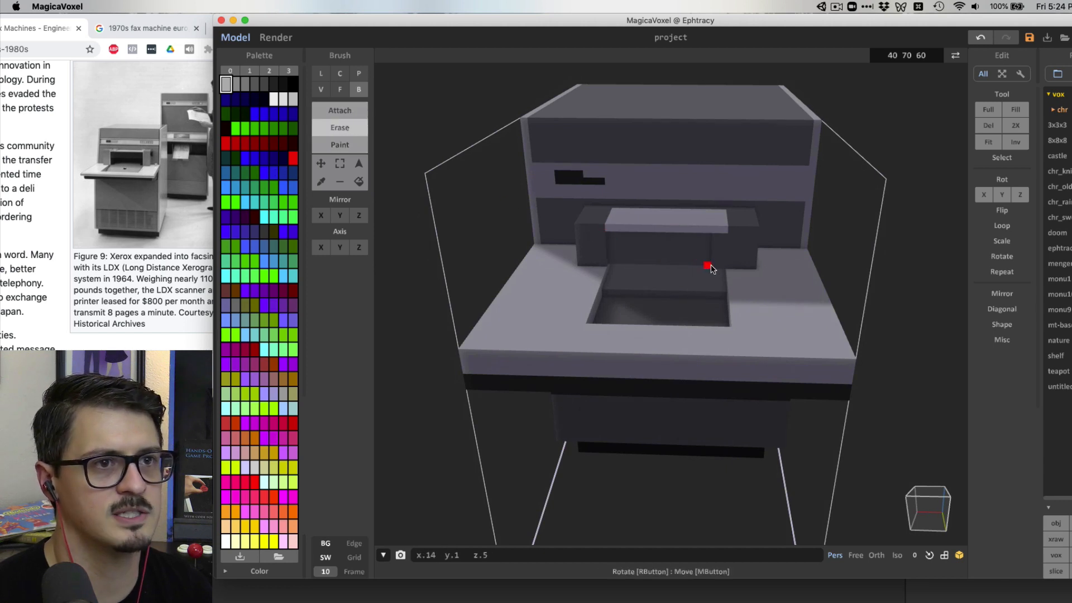
scroll(720, 271, up, 6)
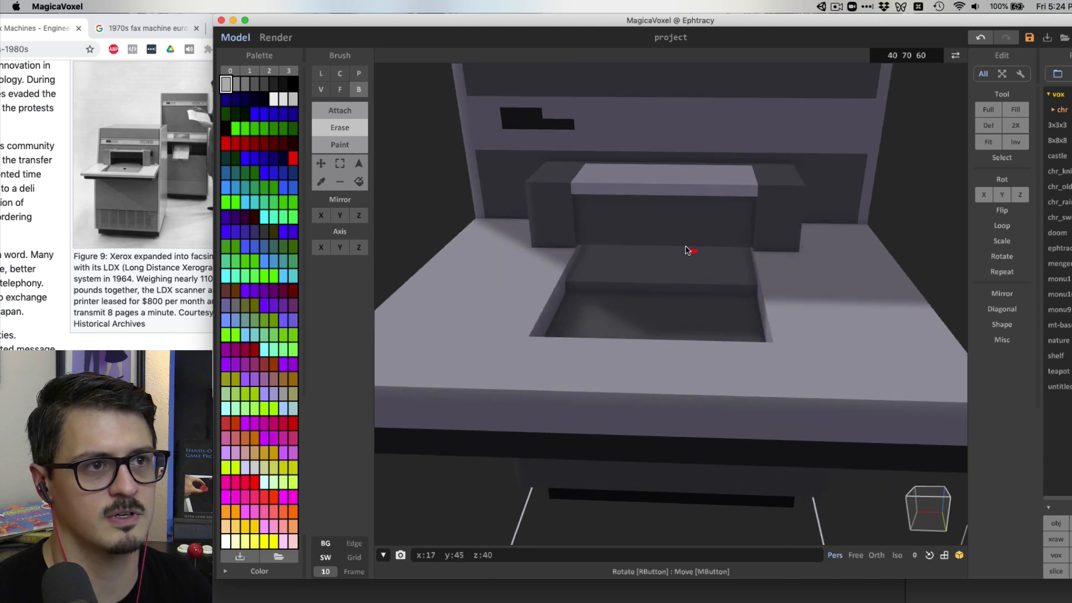
right_drag(736, 224, 713, 230)
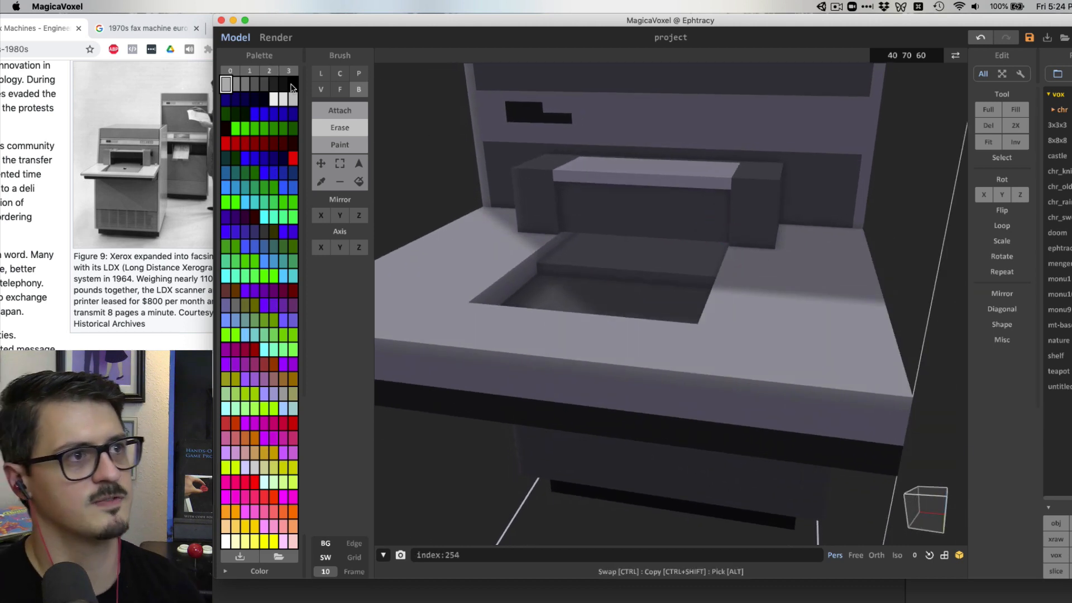
Hollow out the projecting box beneath its light grey top by repeatedly erasing the recessed front face back towards the cabinet with the face brush
click(345, 91)
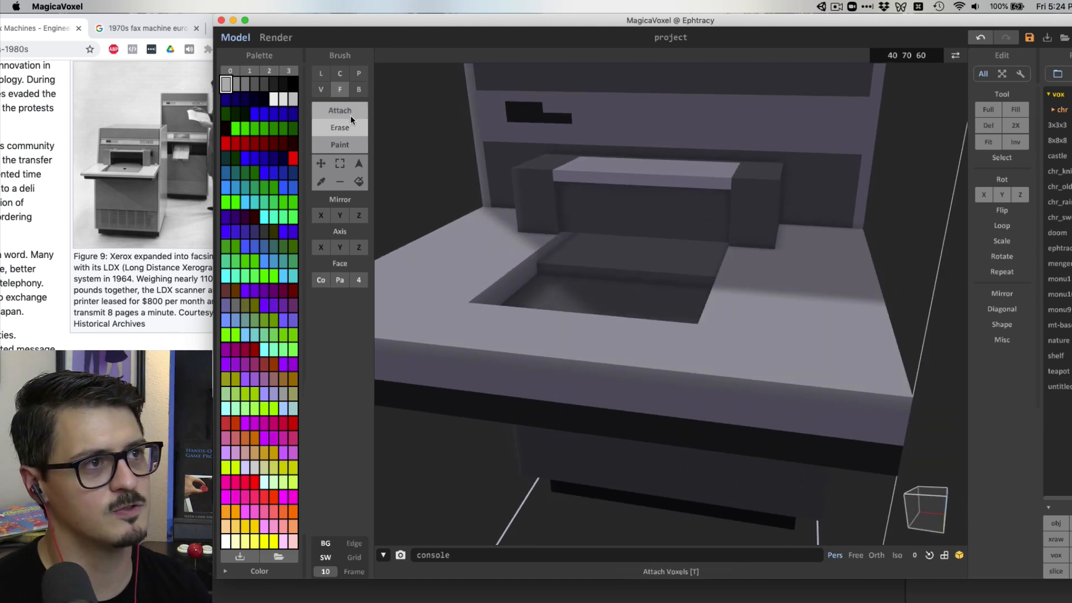
click(673, 202)
click(673, 202)
mouse_move(674, 205)
right_down()
mouse_move(677, 197)
mouse_move(652, 192)
right_up()
click(677, 197)
click(678, 198)
click(678, 199)
click(677, 198)
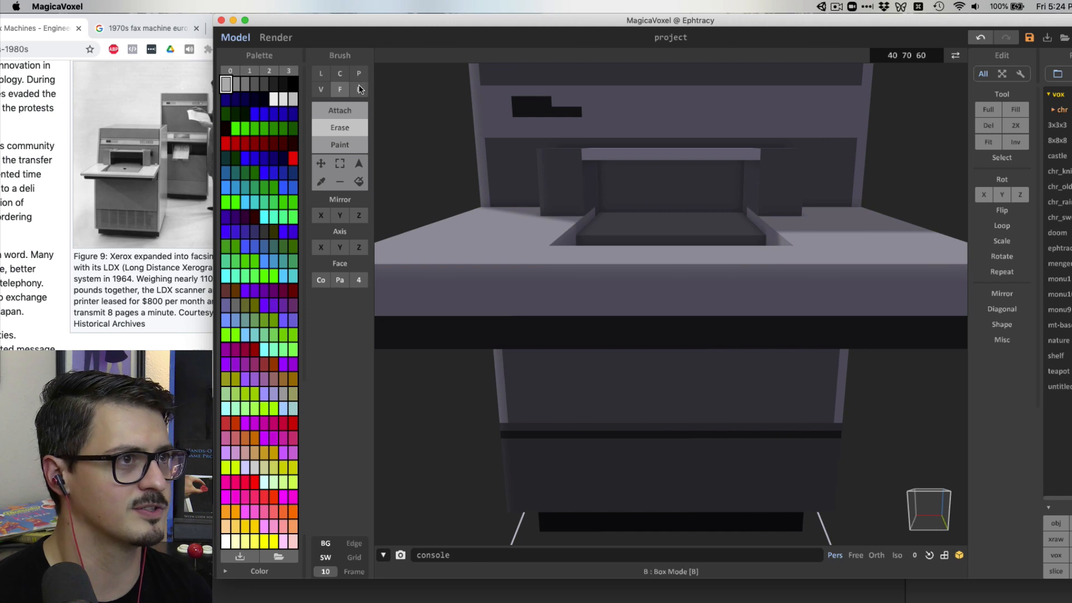
Paint the back wall of the hollowed feed opening near-black with the face brush
click(346, 142)
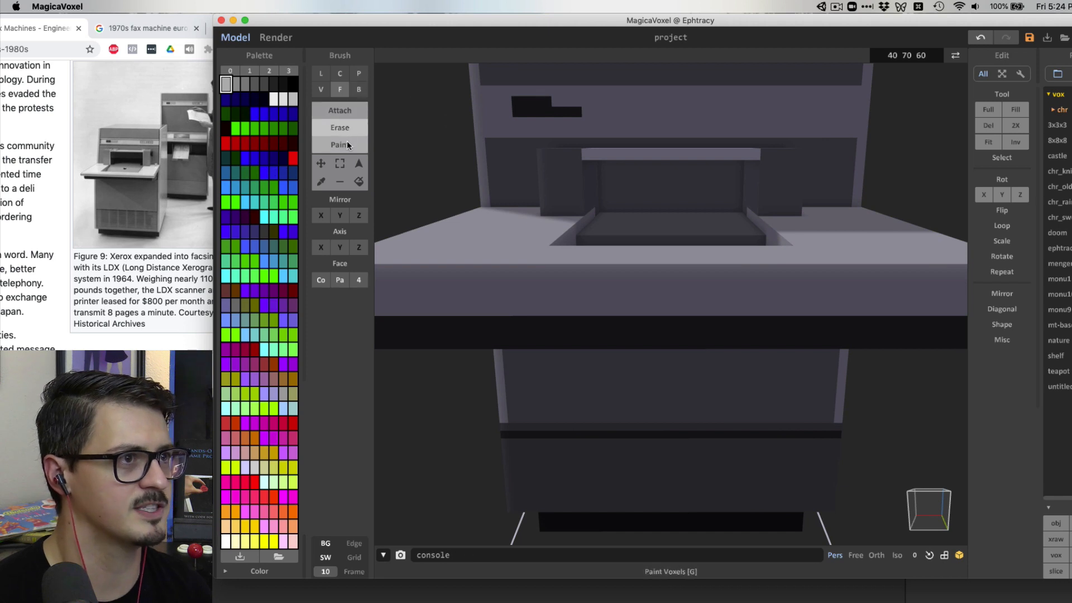
click(283, 84)
click(741, 213)
mouse_move(742, 220)
right_down()
mouse_move(678, 225)
mouse_move(711, 215)
mouse_move(654, 214)
right_up()
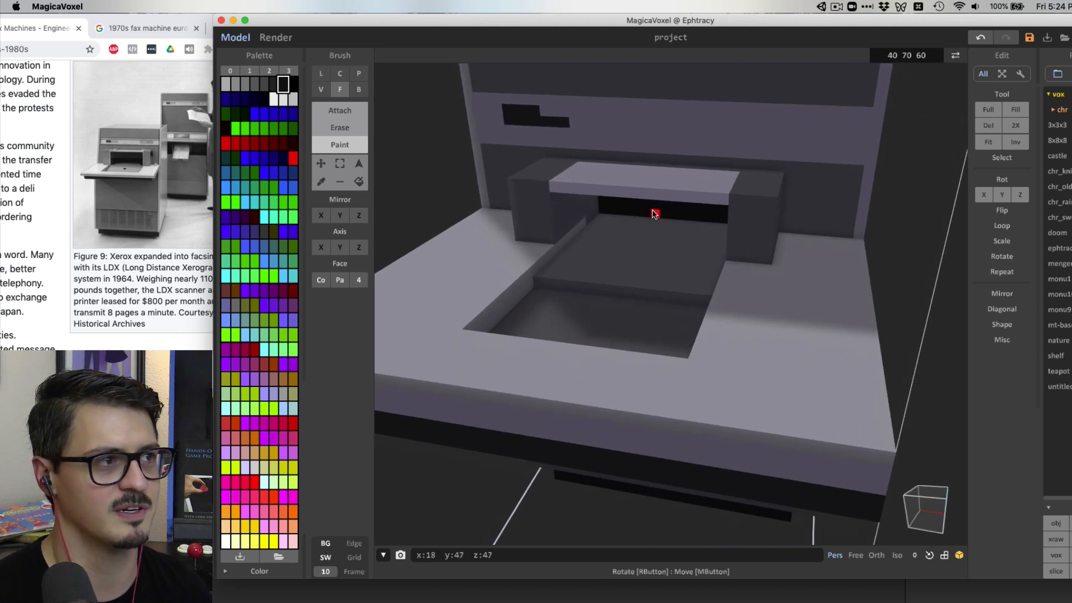
mouse_move(517, 206)
right_down()
mouse_move(531, 208)
mouse_move(521, 189)
right_up()
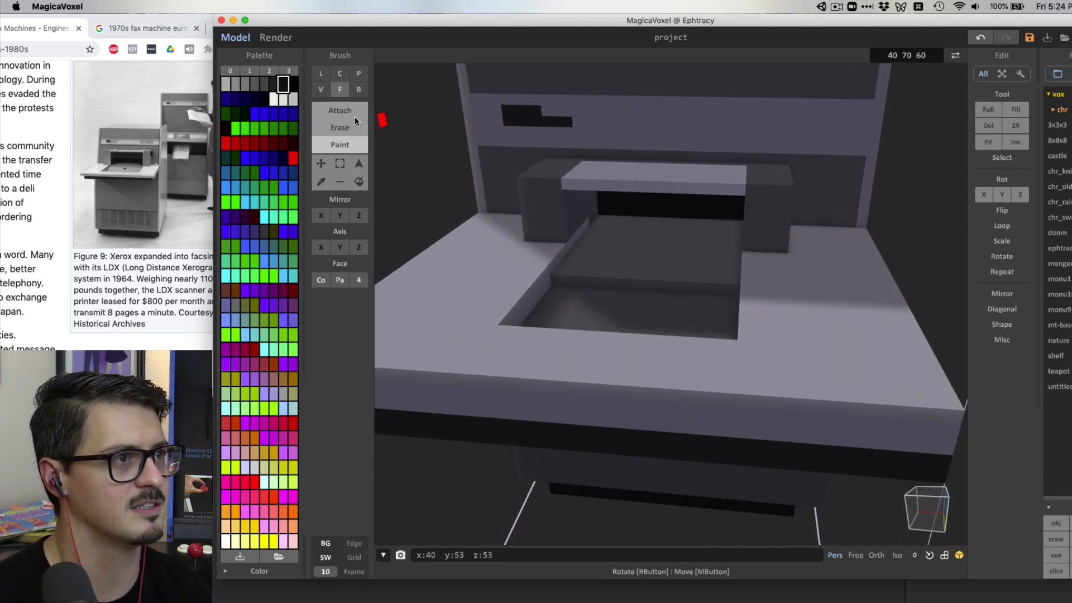
Paint the rear strip of the feed opening's first inner side wall and the adjoining floor row dark grey with the box brush
click(266, 85)
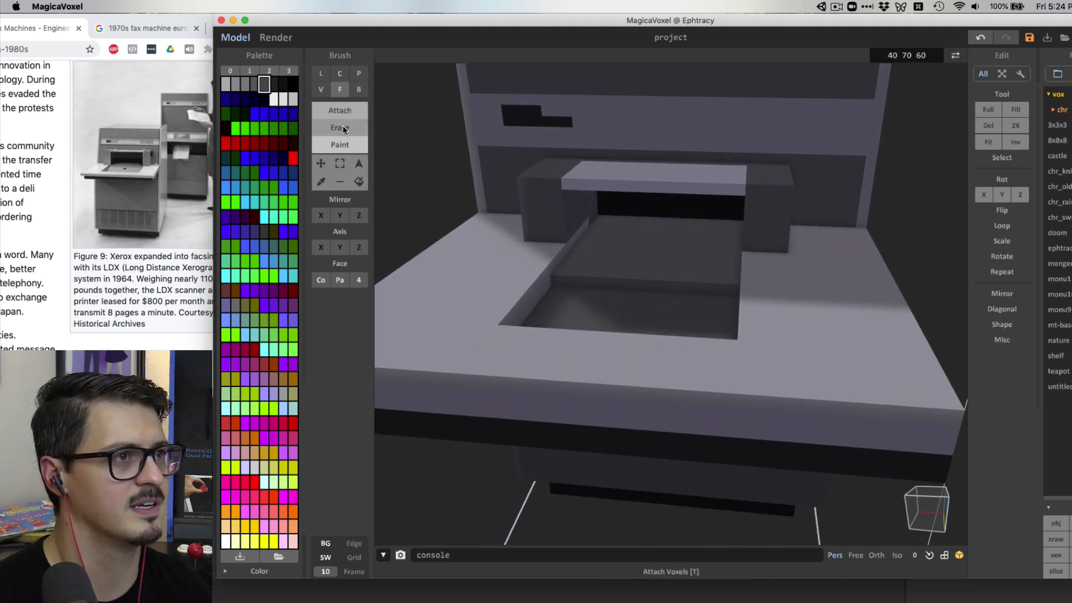
right_drag(564, 271, 596, 210)
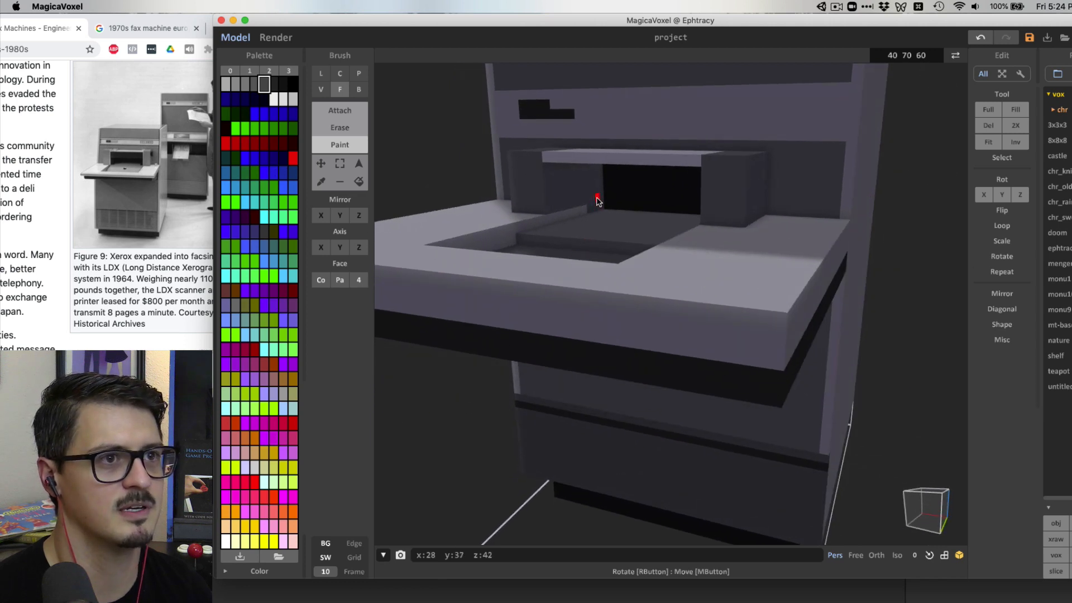
scroll(597, 201, up, 2)
click(573, 168)
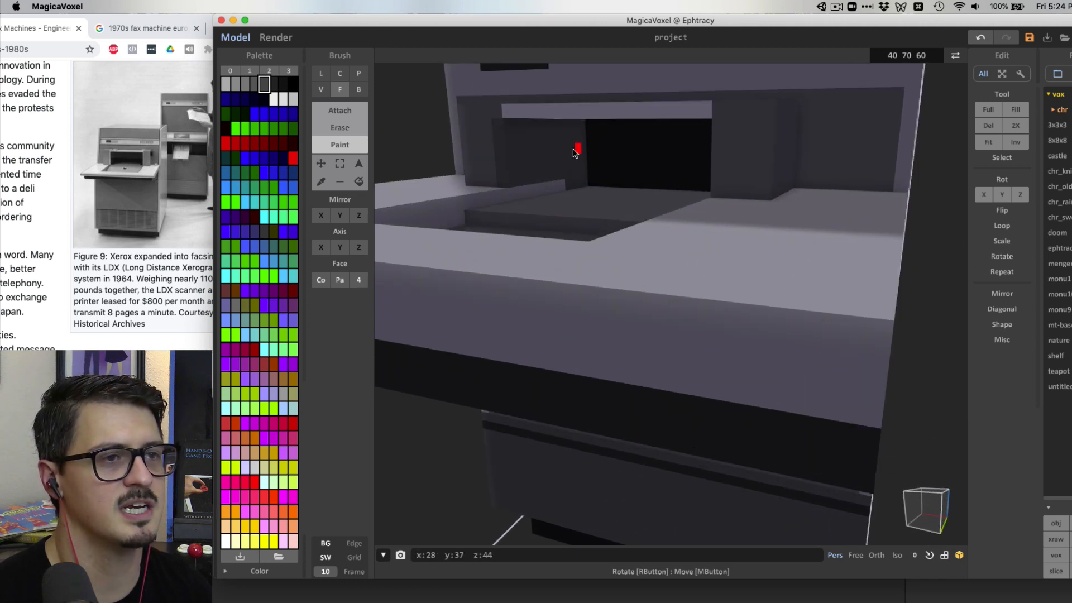
key(super+z)
click(365, 94)
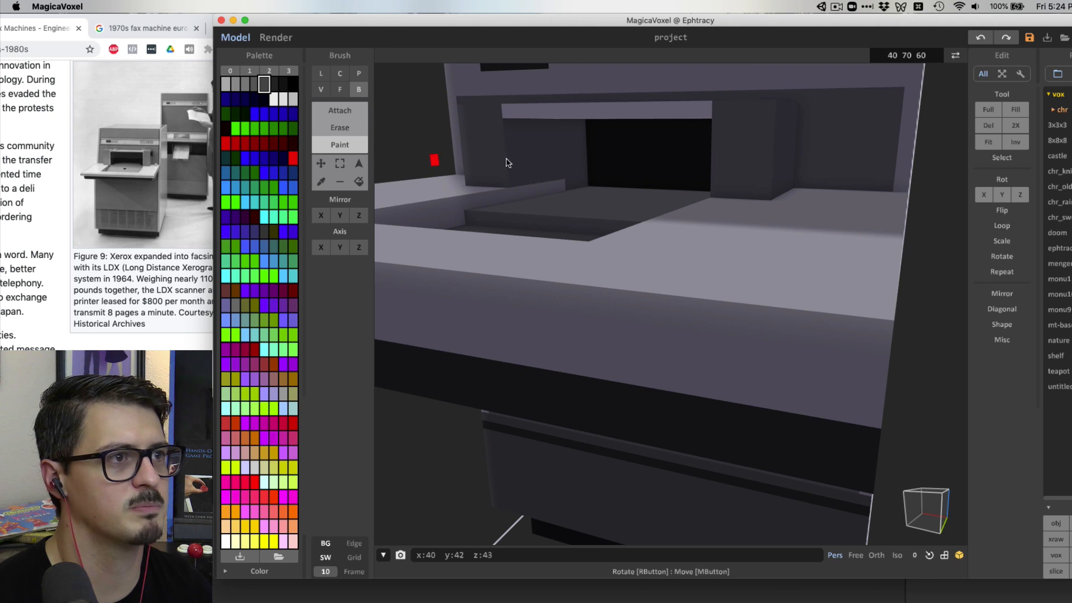
drag(568, 183, 580, 122)
right_drag(565, 159, 592, 194)
mouse_move(586, 197)
mouse_down()
mouse_move(790, 204)
mouse_move(764, 212)
mouse_up()
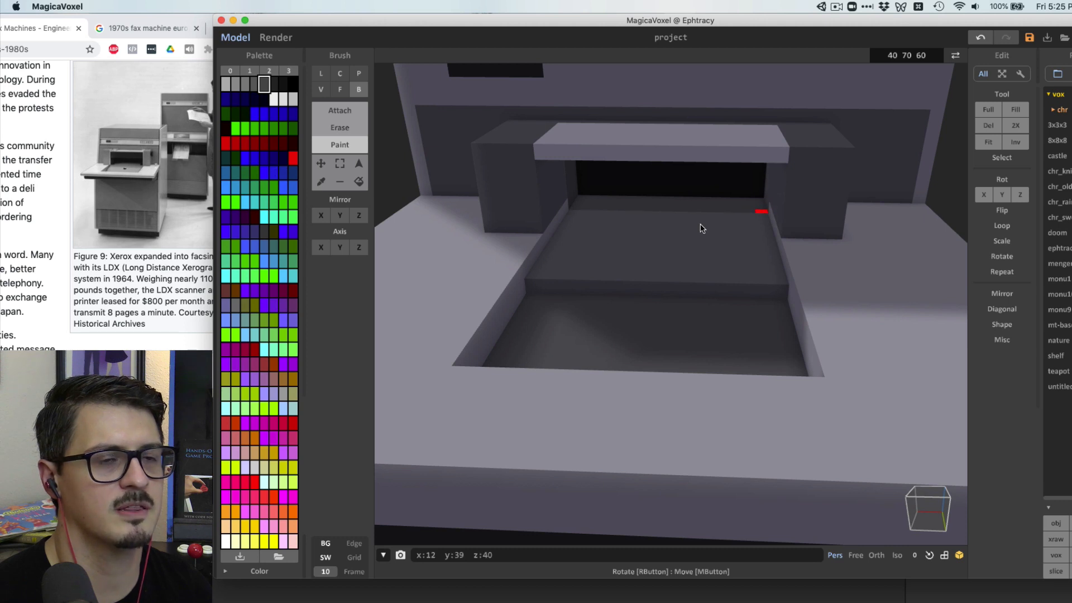
Paint the rear strip of the feed opening's opposite inner side wall in the same dark grey
right_drag(702, 228, 715, 203)
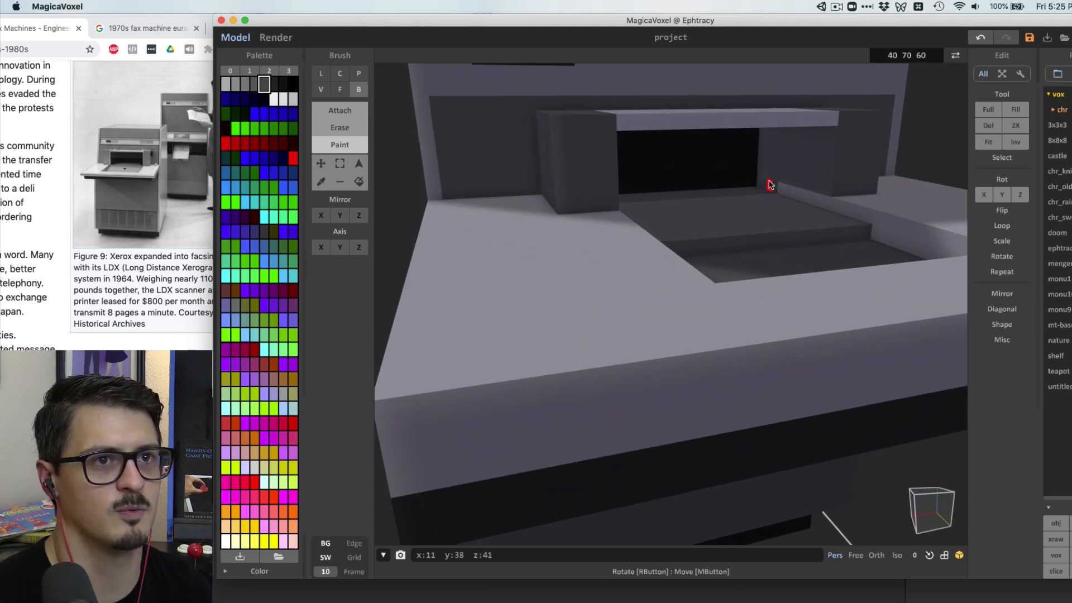
drag(774, 185, 763, 133)
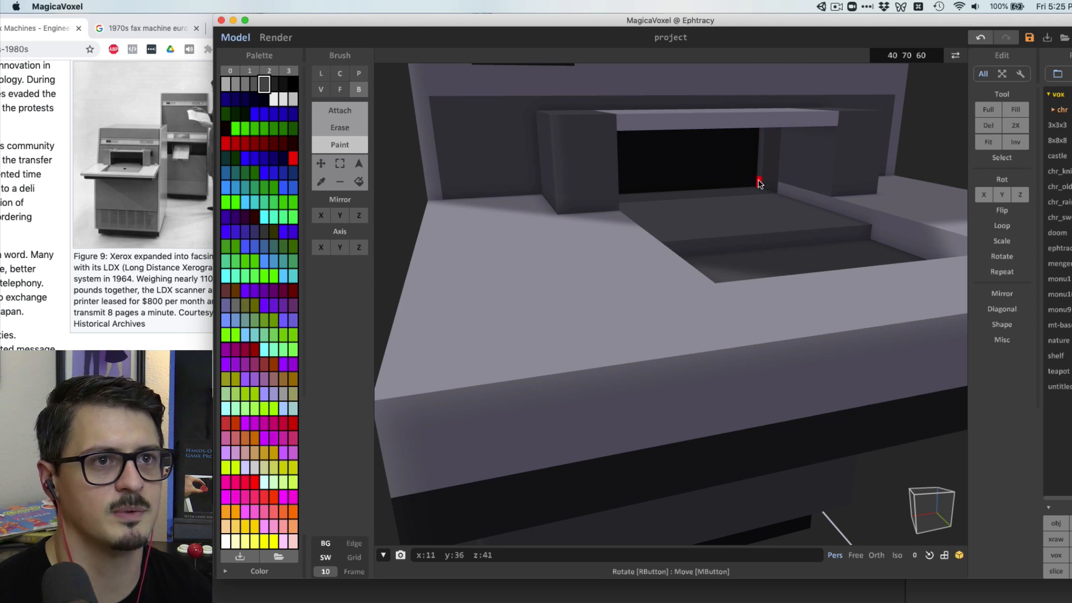
mouse_move(760, 183)
right_down()
mouse_move(759, 163)
mouse_move(737, 180)
mouse_move(749, 183)
right_up()
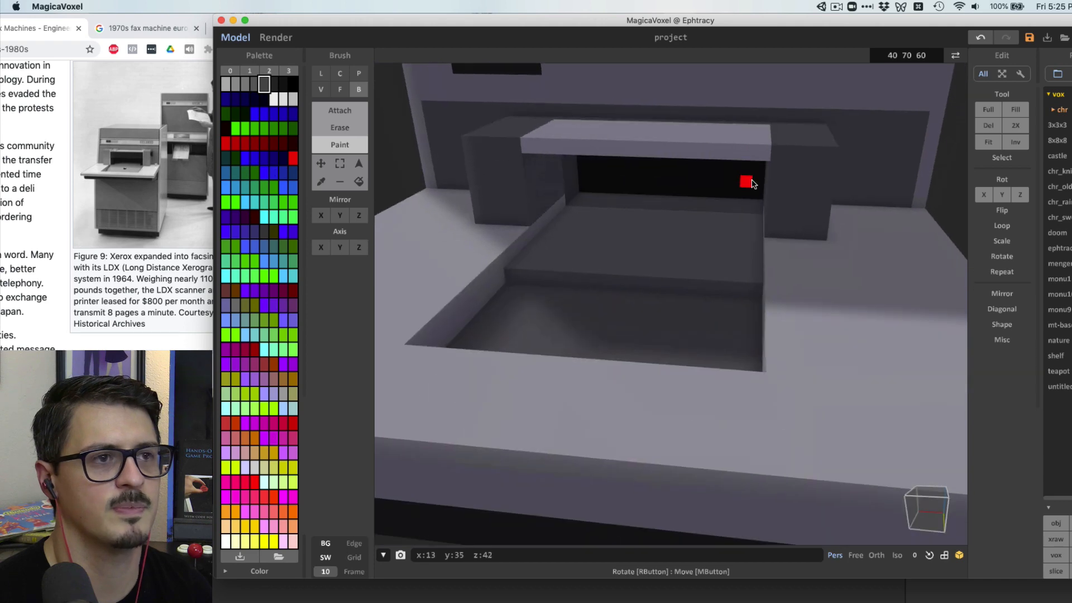
scroll(750, 180, up, 5)
right_drag(675, 151, 681, 232)
scroll(697, 194, down, 6)
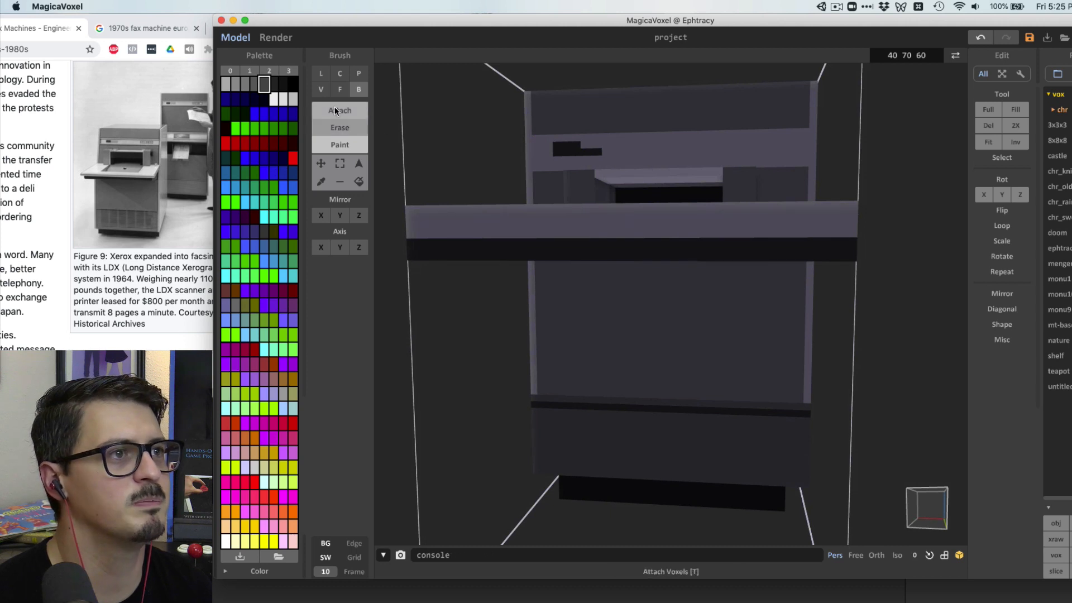
Paint a very dark grey rectangle on the cabinet's light front band, level with the stepped dark mark on the other side
click(340, 91)
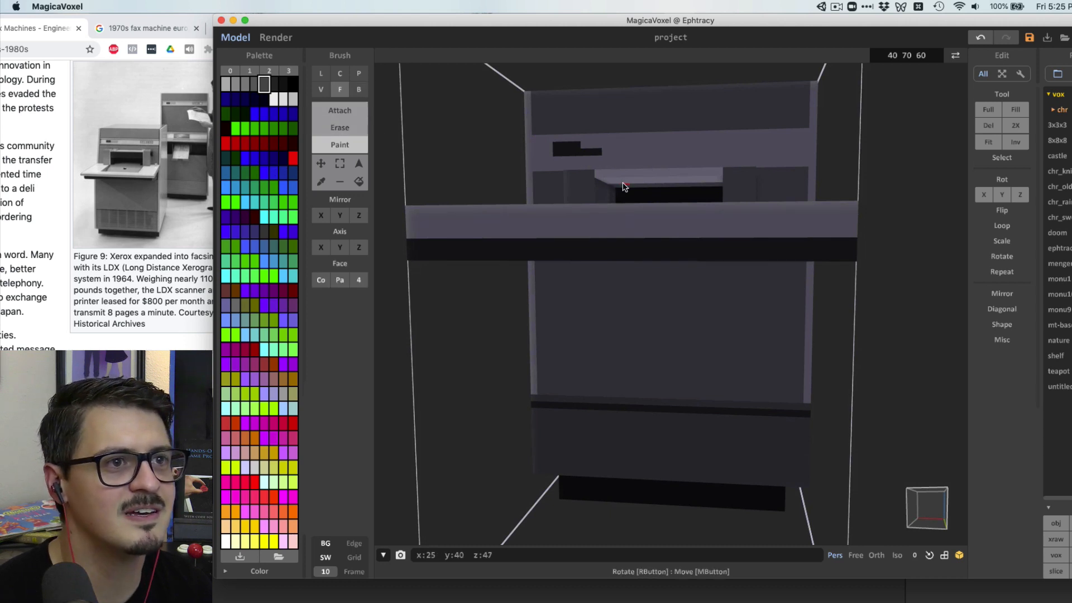
right_drag(621, 189, 626, 217)
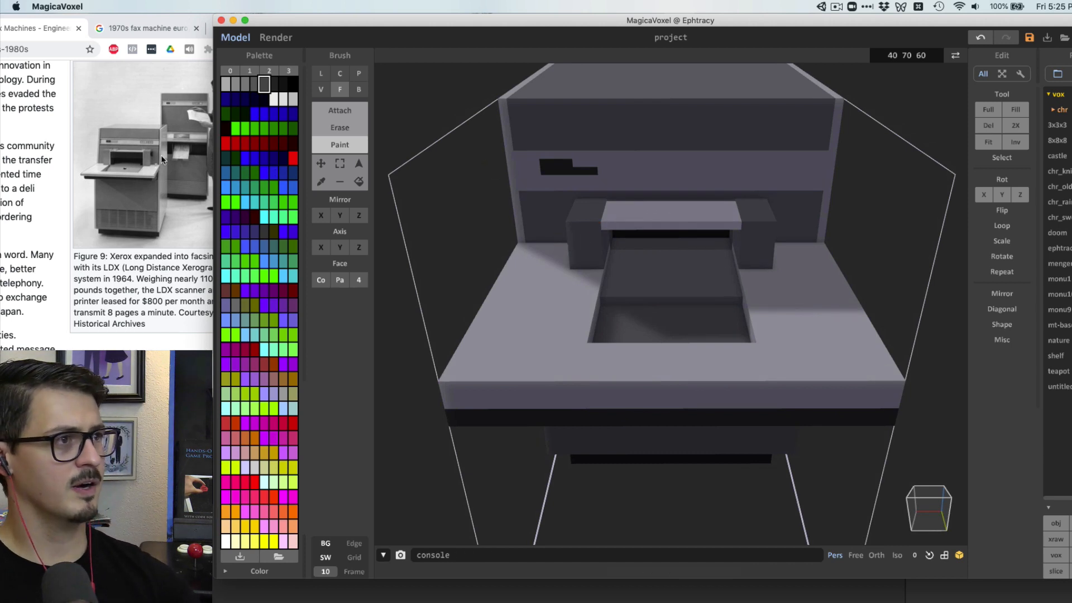
click(274, 83)
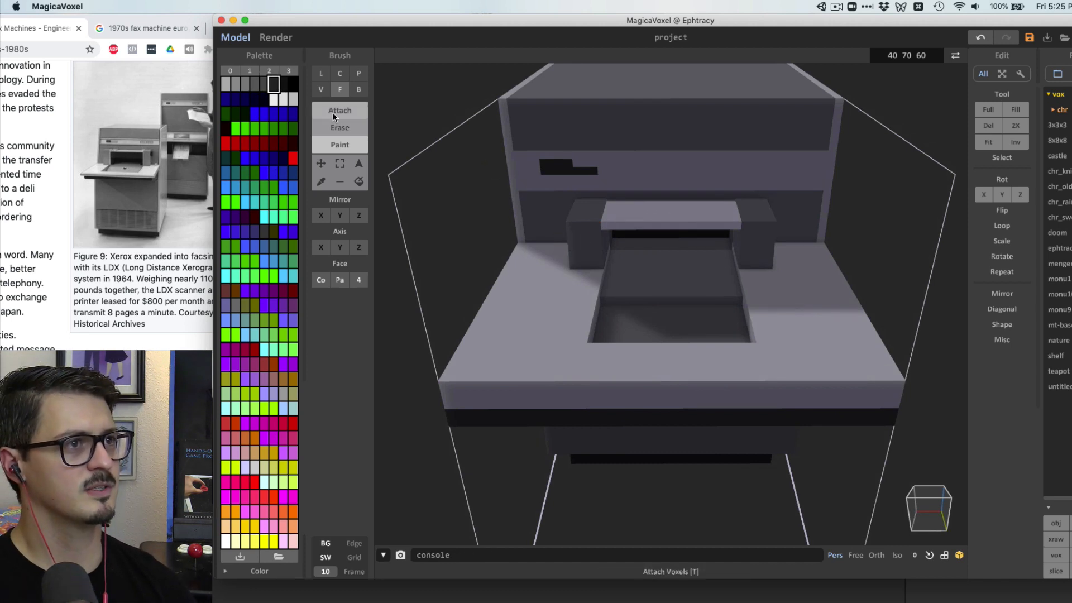
click(359, 90)
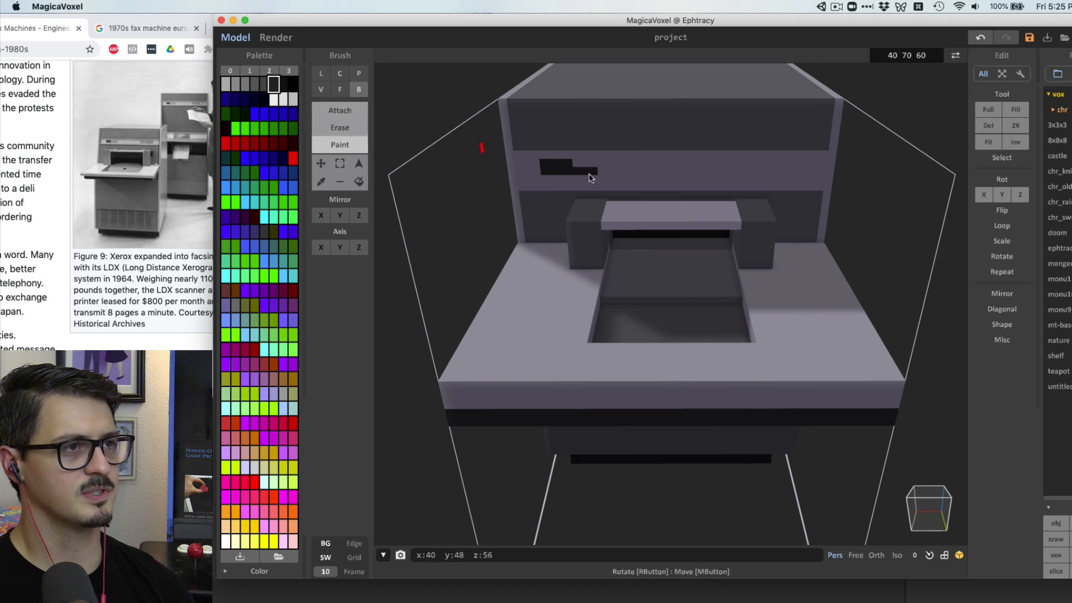
drag(718, 174, 787, 162)
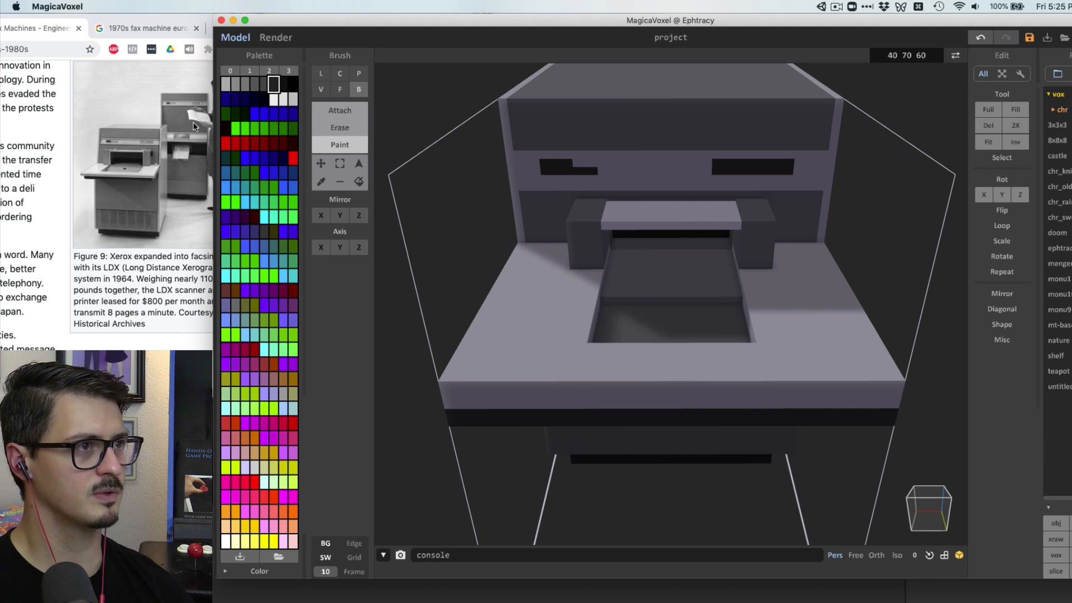
Paint a small dark grey mark near the centre of the recess's raised rear floor
click(263, 85)
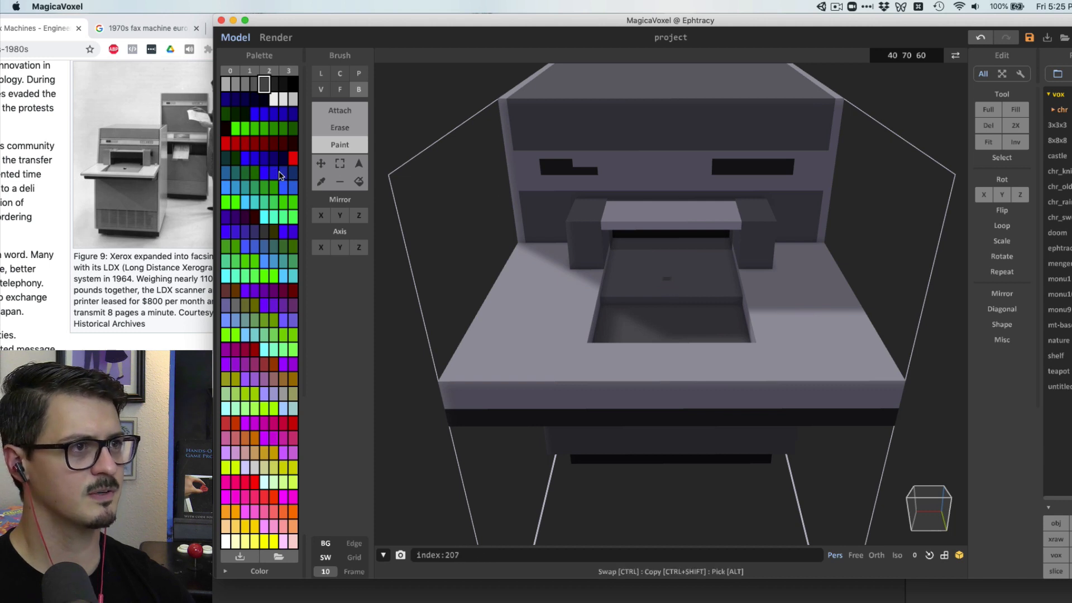
Check the floor mark's centring with temporary red strips painted towards each side of the recess, undoing each strip
click(290, 160)
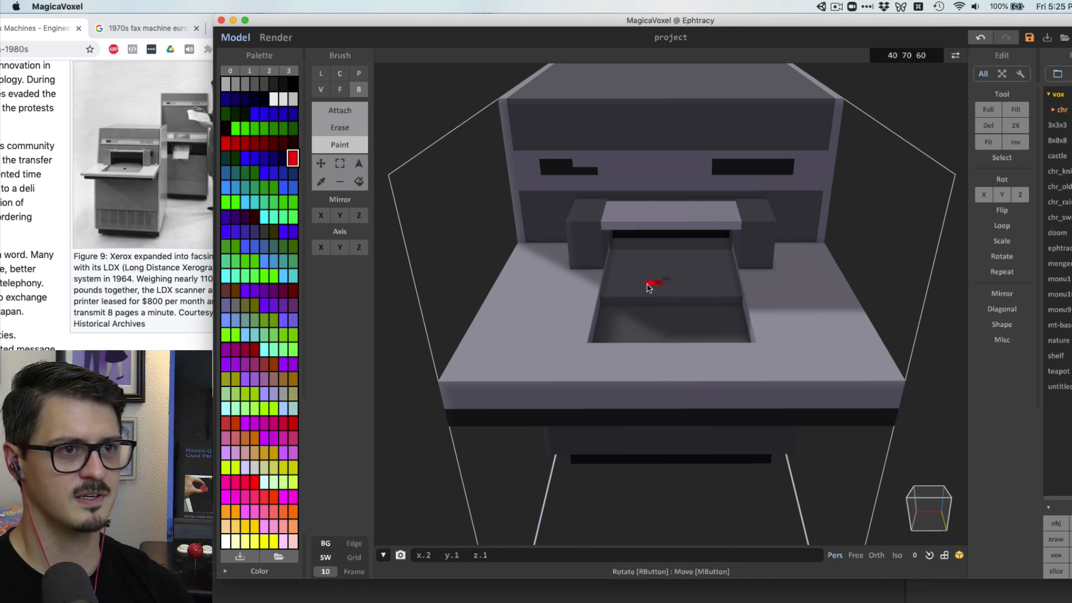
drag(648, 288, 614, 289)
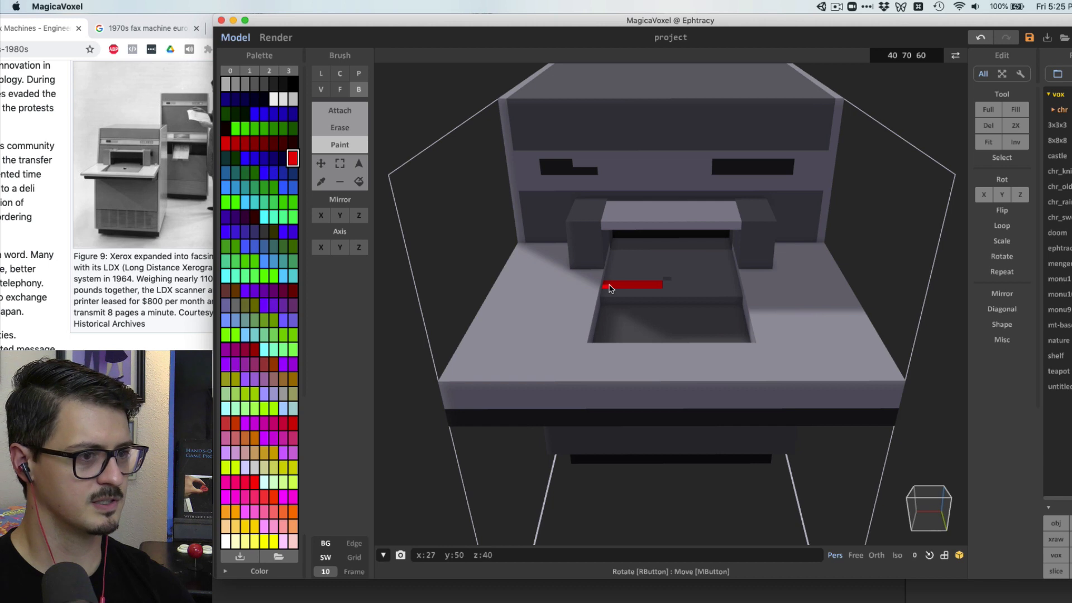
key(super+z)
drag(678, 286, 736, 288)
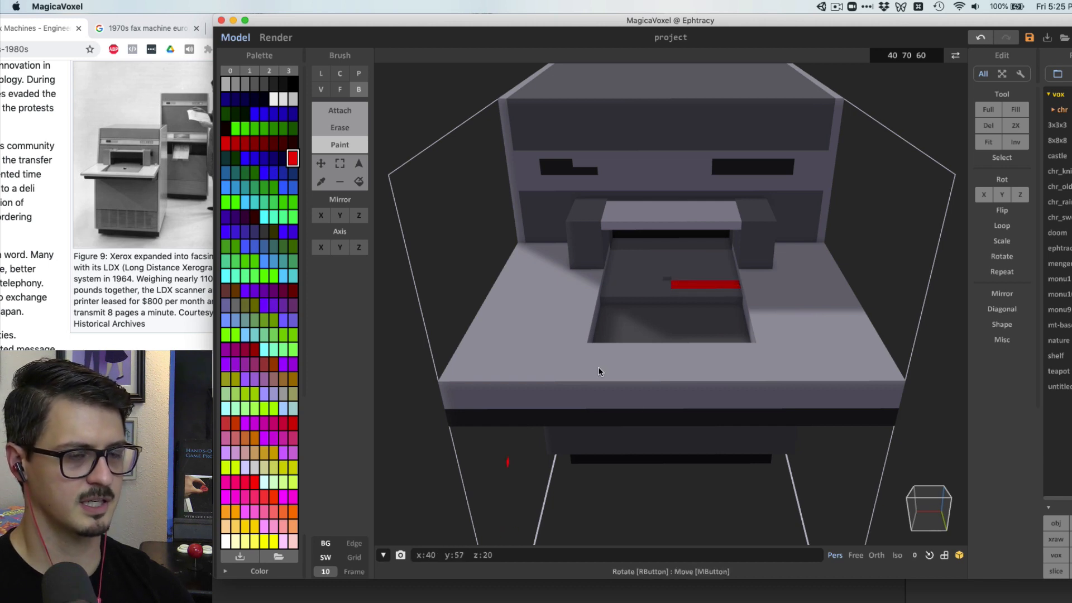
key(super+z)
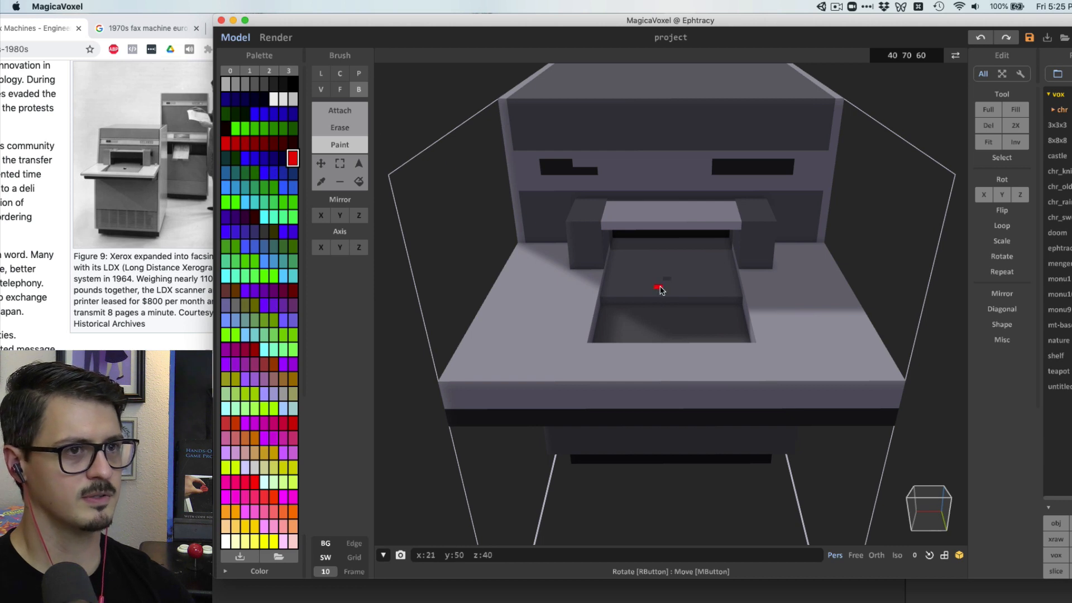
Sample the floor mark's dark grey and widen the mark with an adjoining voxel so it sits centred
alt+click(669, 283)
click(669, 283)
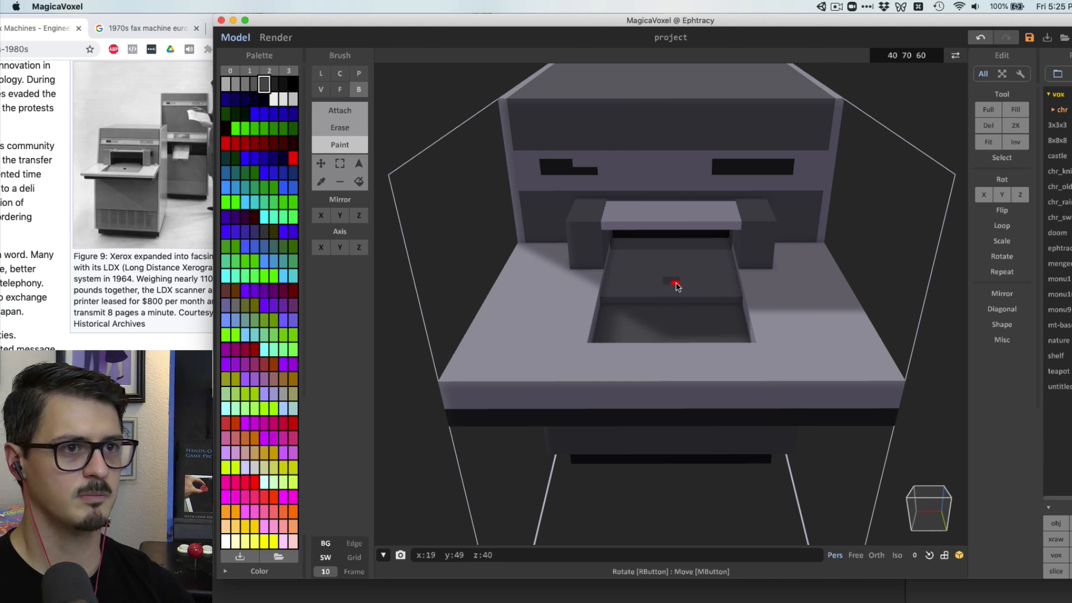
Shift the whole model towards the shelf's front and reduce the model size to 40 × 68 × 60
right_drag(675, 286, 455, 287)
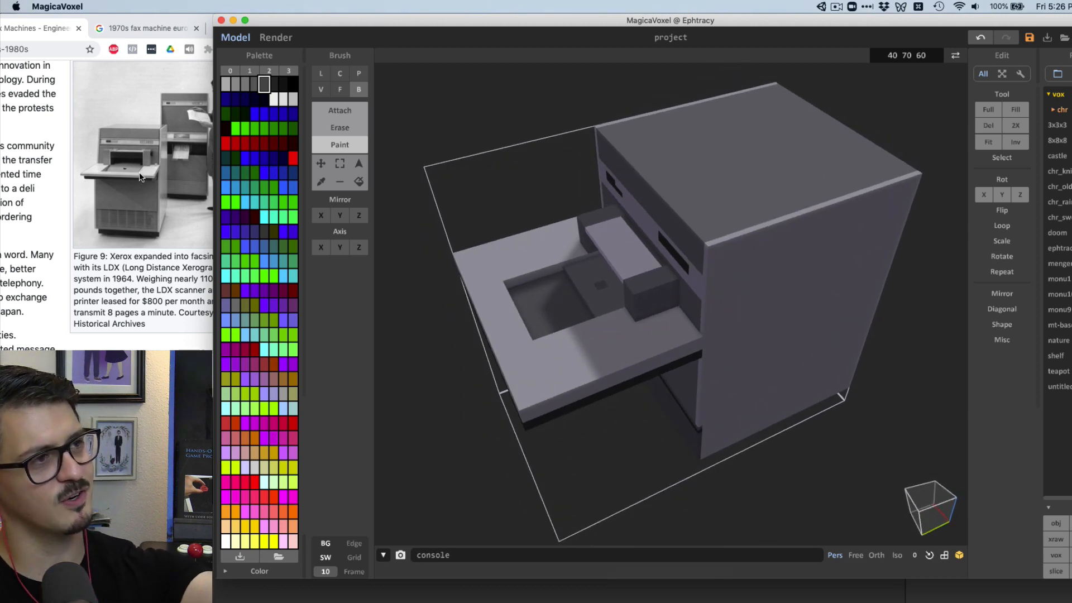
right_drag(663, 313, 726, 292)
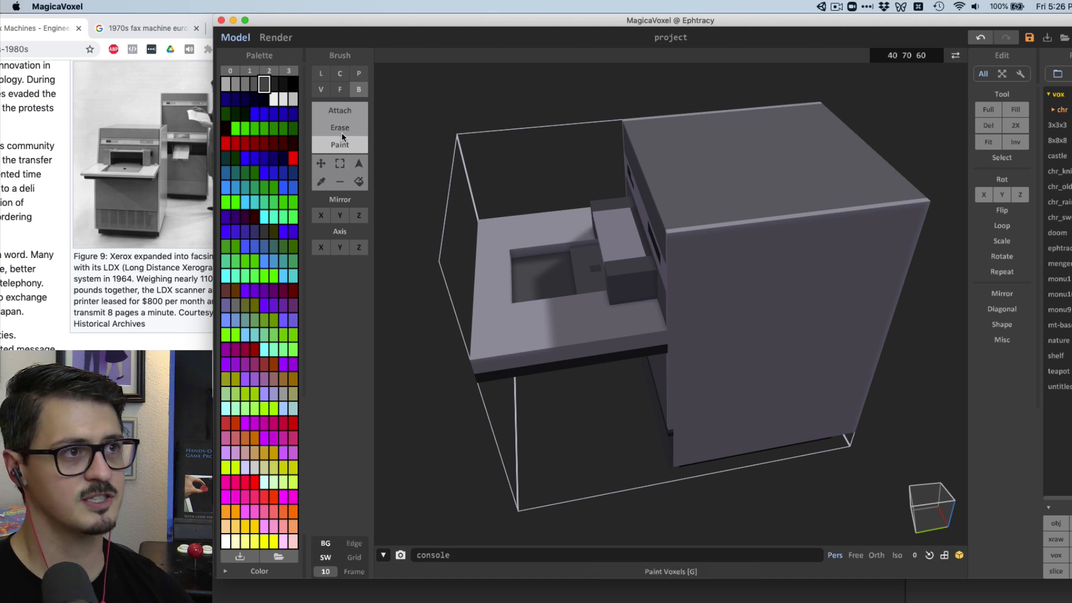
click(330, 151)
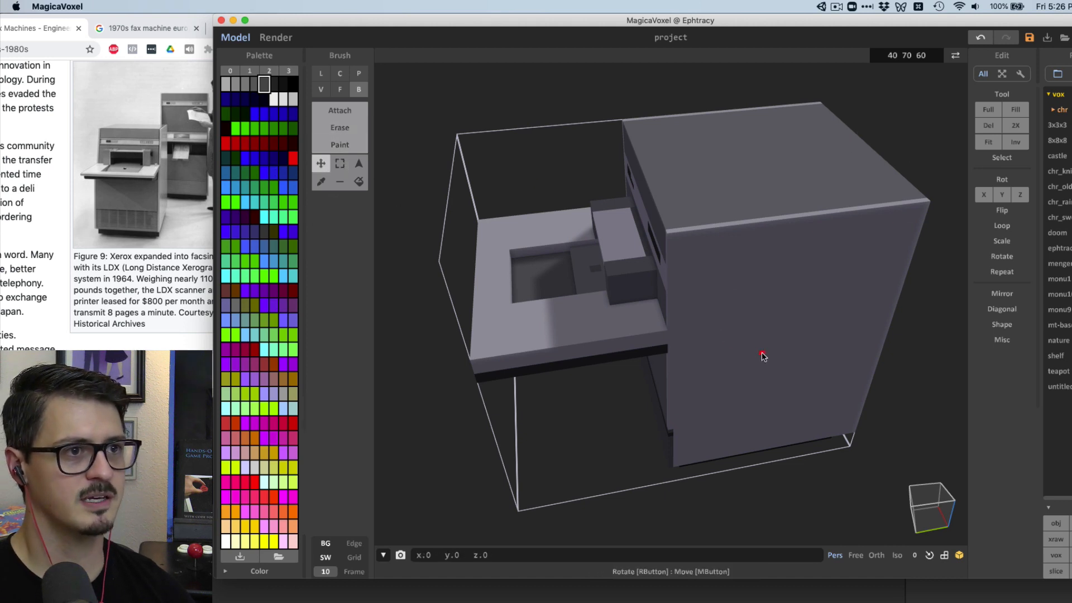
drag(761, 356, 752, 359)
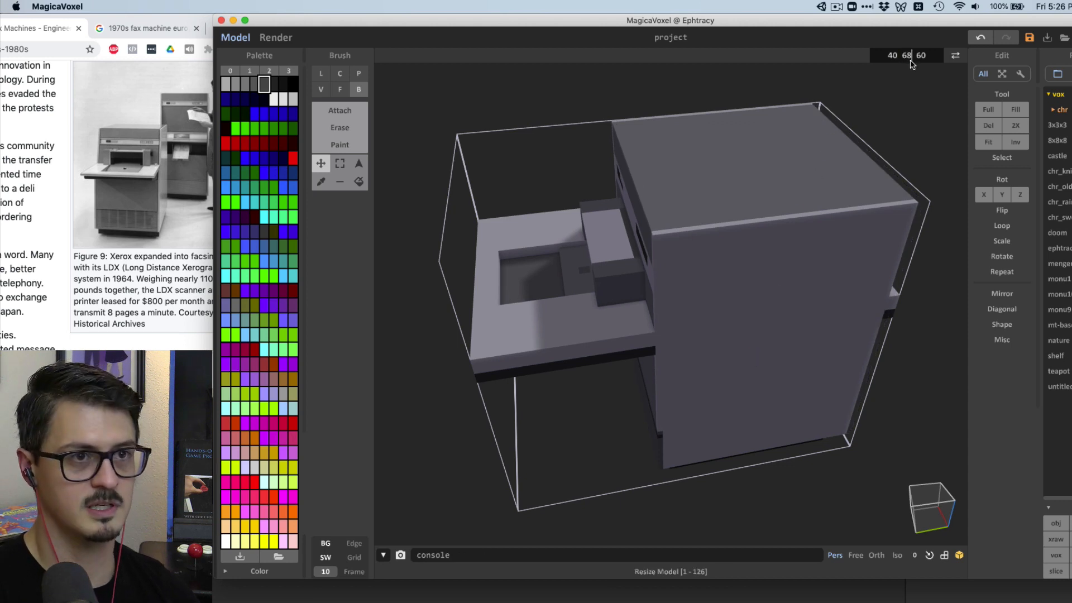
key(Return)
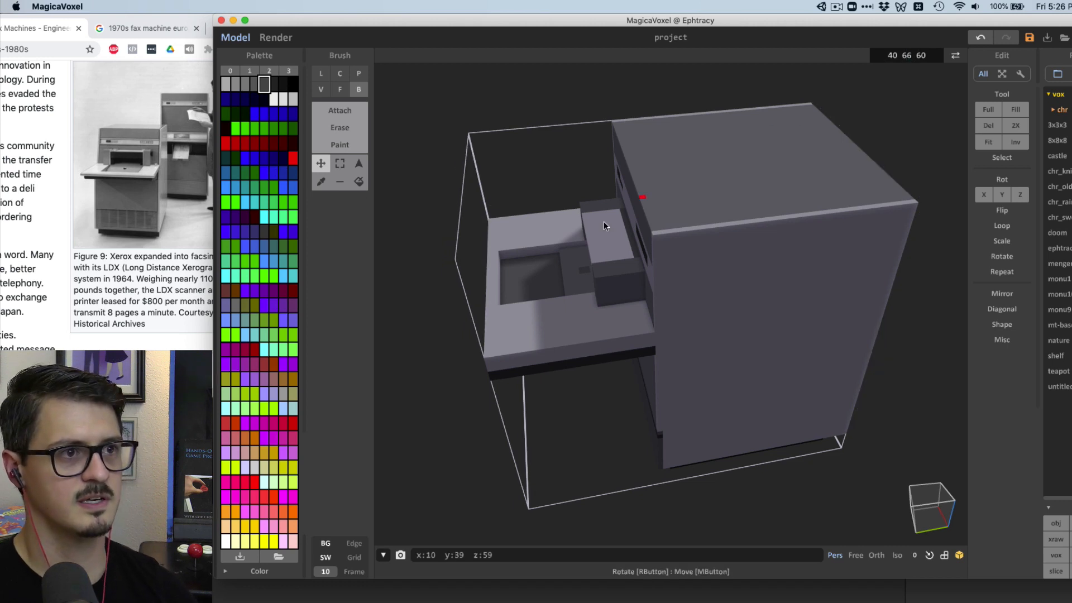
Undo the last reduction of the model's depth and check the whole machine from the side and front
right_drag(604, 222, 648, 294)
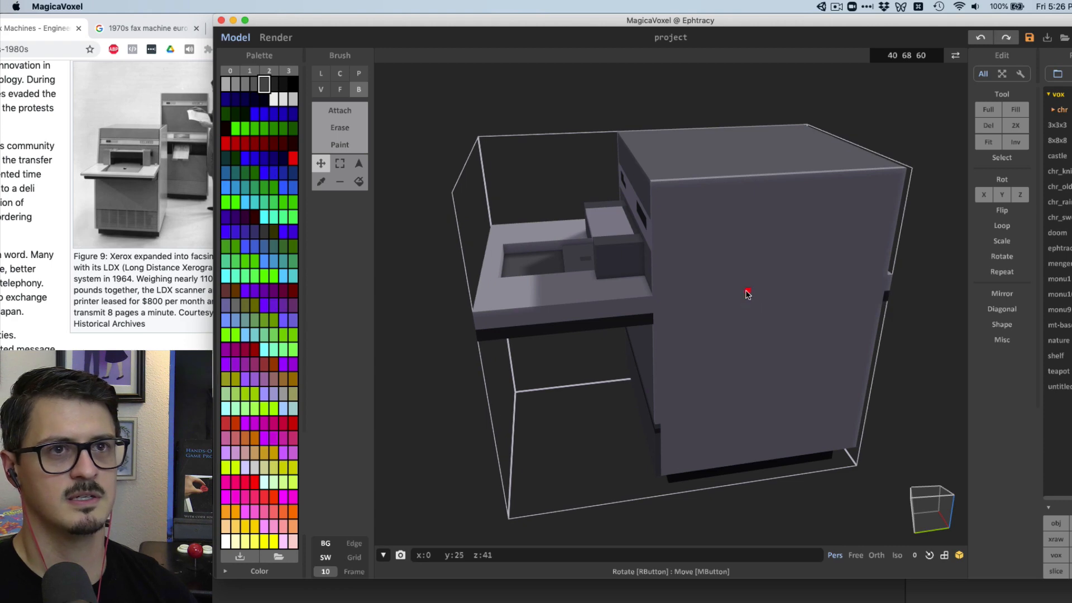
right_drag(752, 292, 645, 338)
right_drag(726, 289, 1066, 21)
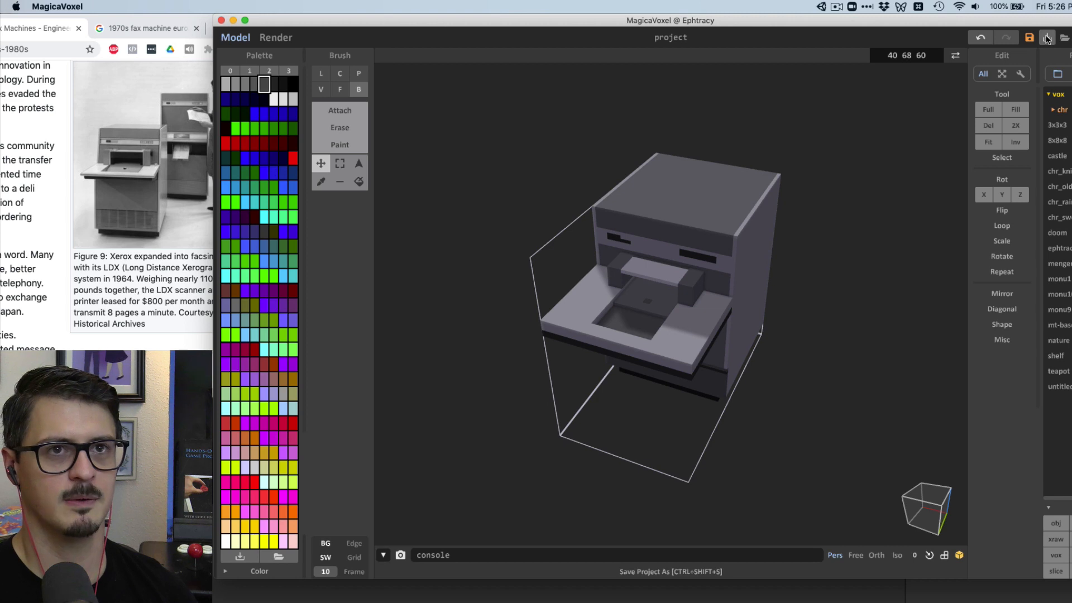
Save the project as FaxMachine.vox in the MagicaVoxel folder and export the mesh as FaxMachine.obj into the Models folder
click(1047, 38)
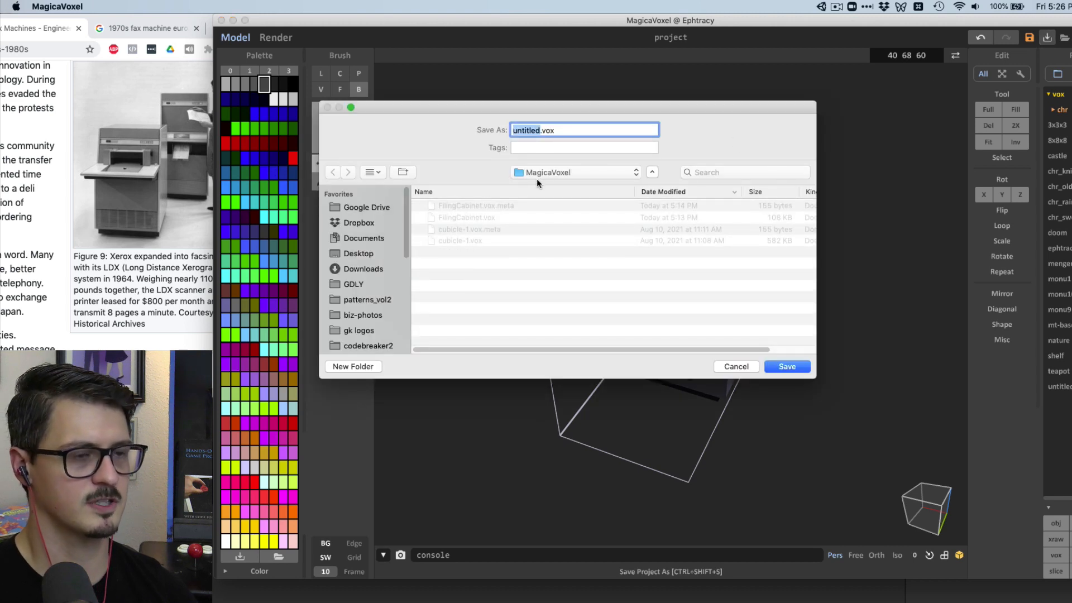
text(Fax)
text(Machine)
key(Return)
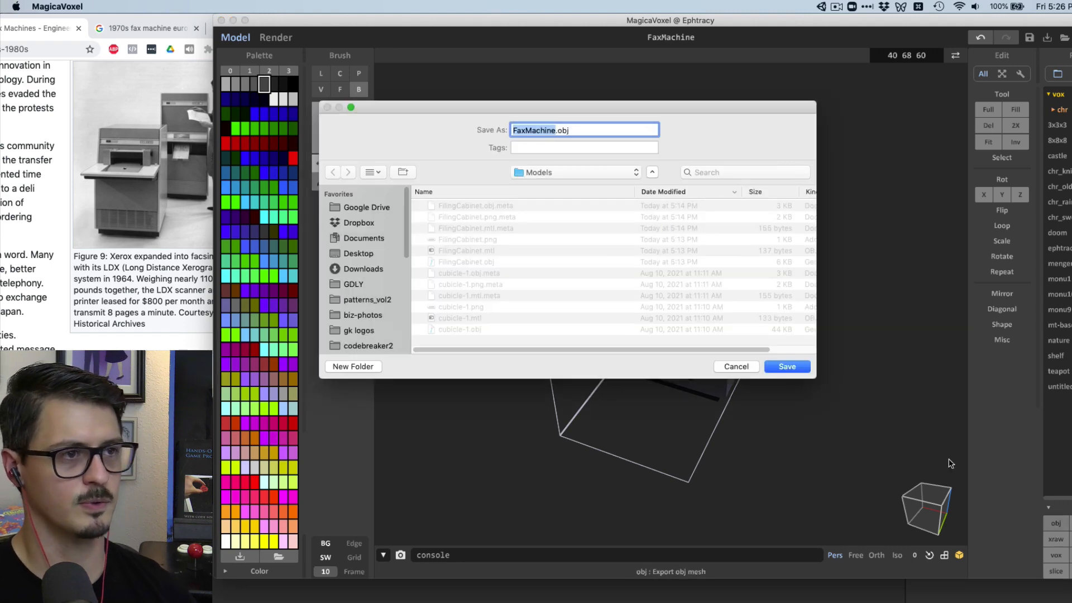
click(787, 366)
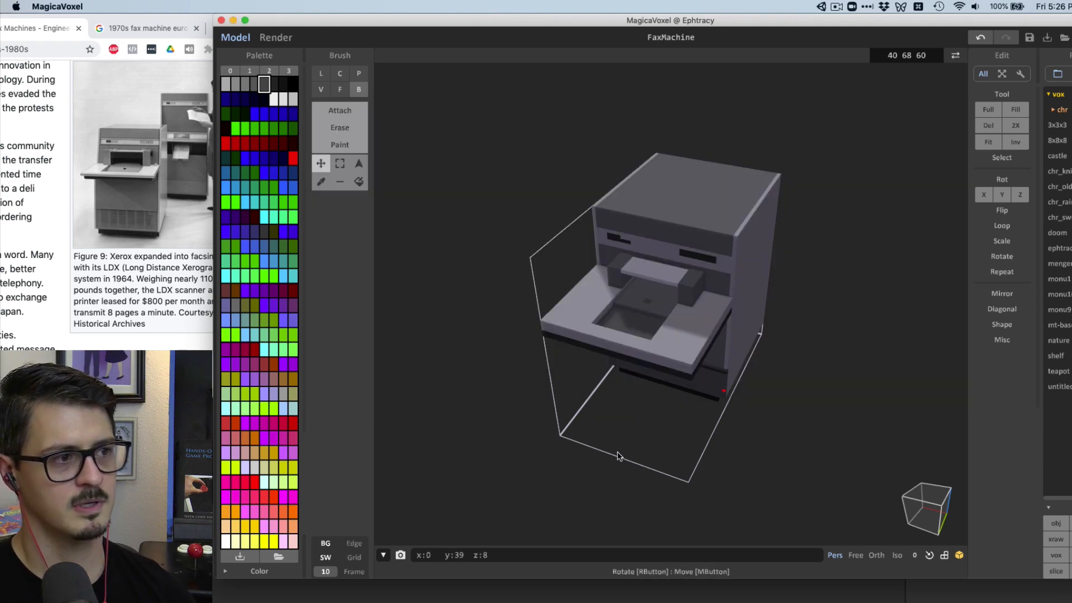
Switch to Unity and place the FaxMachine model from the Models folder into the office test scene
key(super+Tab)
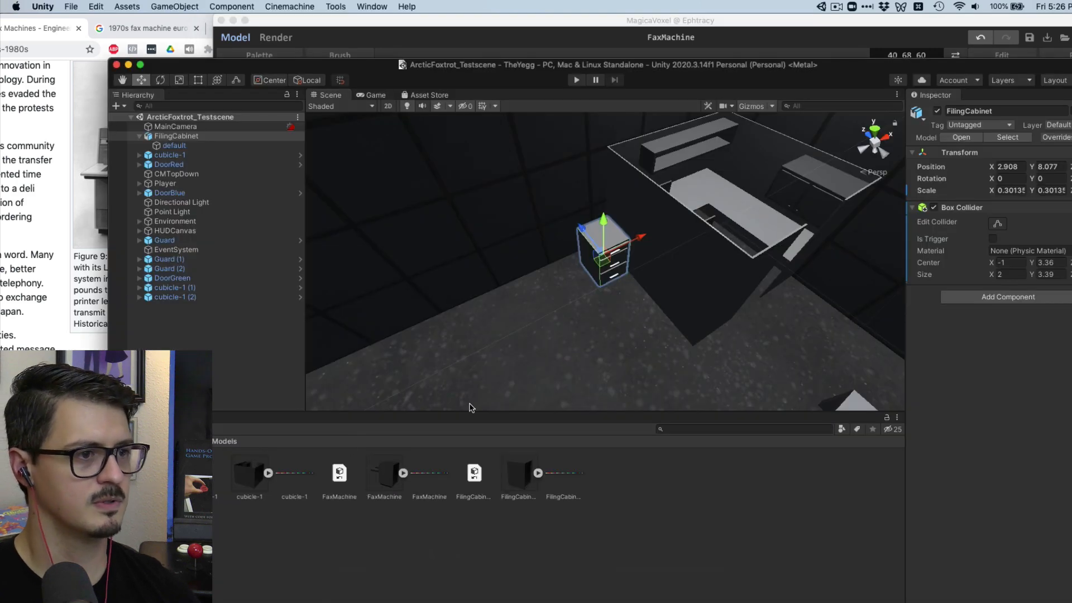
drag(374, 464, 679, 335)
key(f)
key(f)
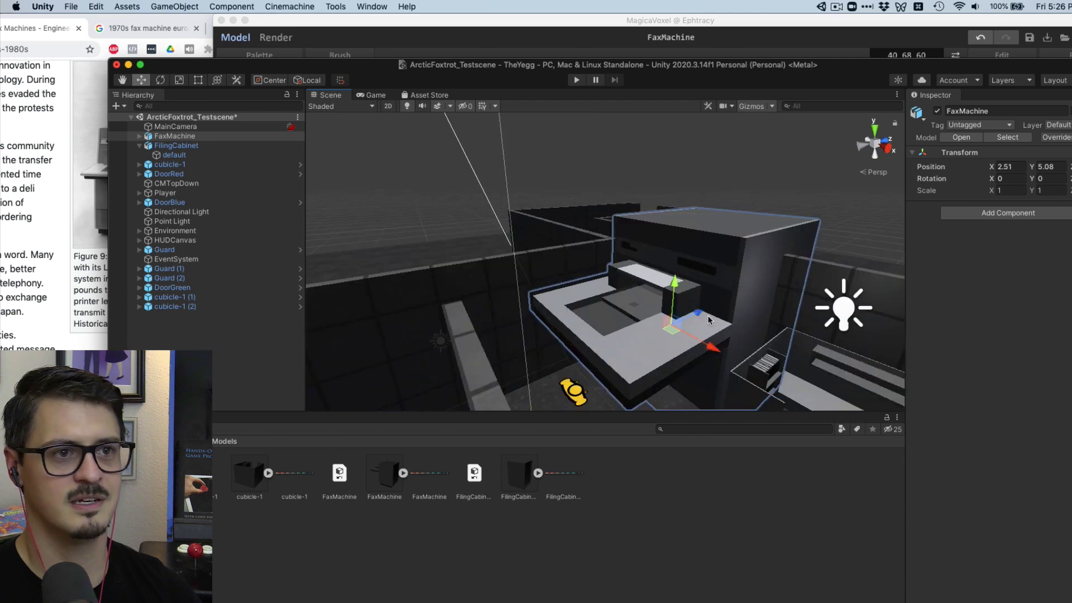
Scale the fax machine down uniformly to about 0.094
key(r)
scroll(678, 294, down, 8)
drag(607, 262, 722, 348)
key(f)
scroll(622, 273, down, 6)
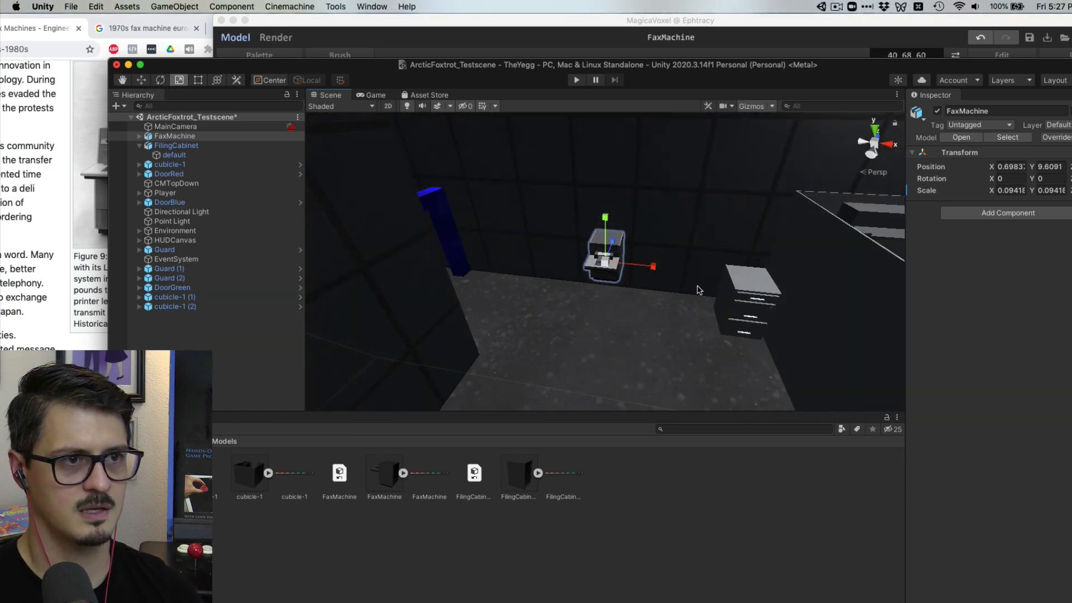
Move the fax machine along the back wall towards the filing cabinet, to about X 0.949
key(e)
key(w)
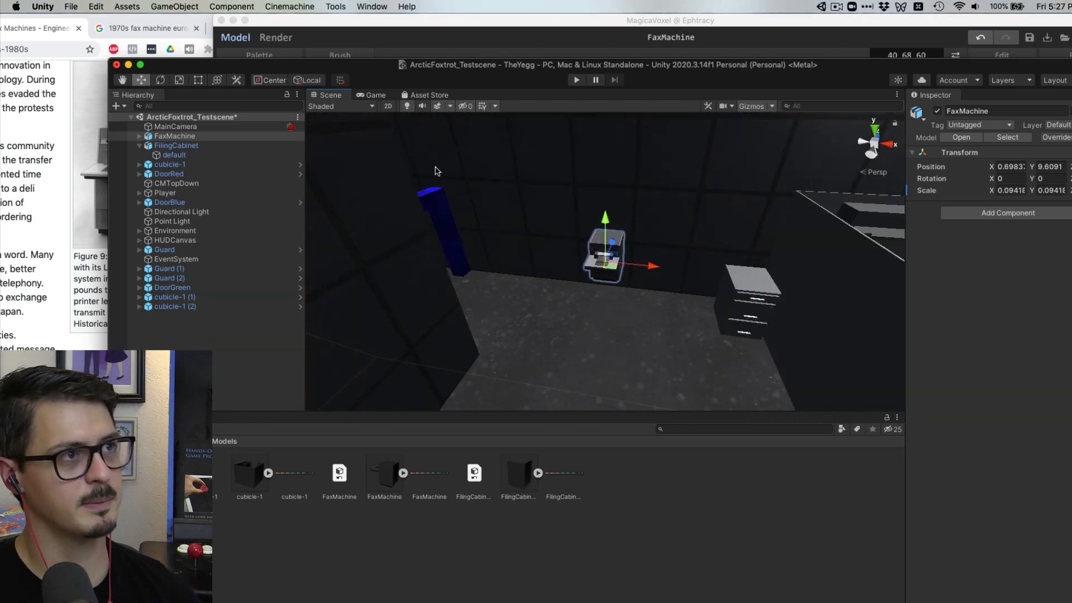
key(r)
key(e)
key(t)
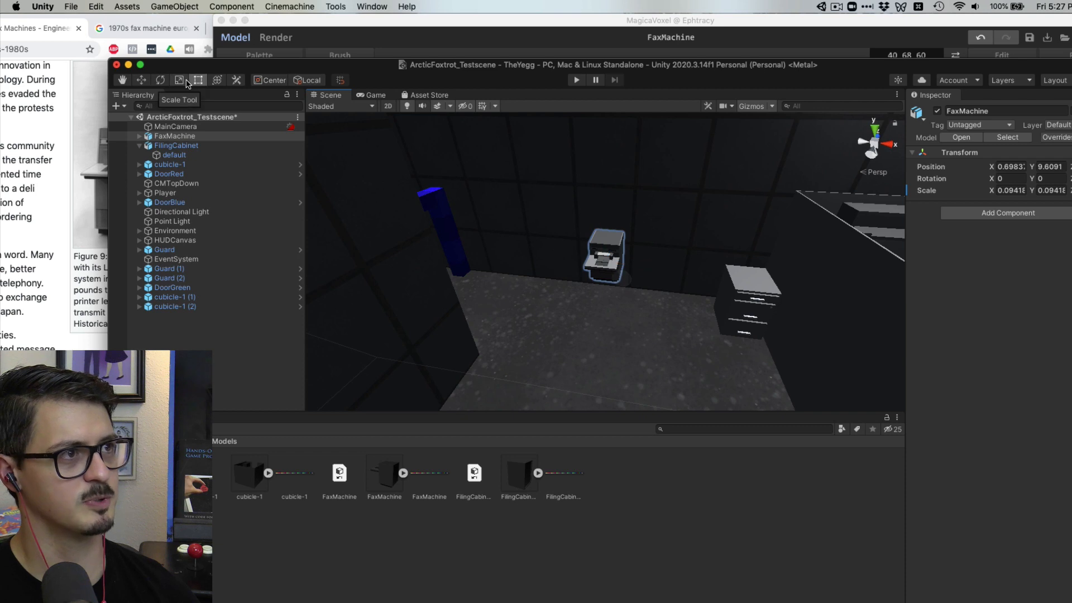
key(w)
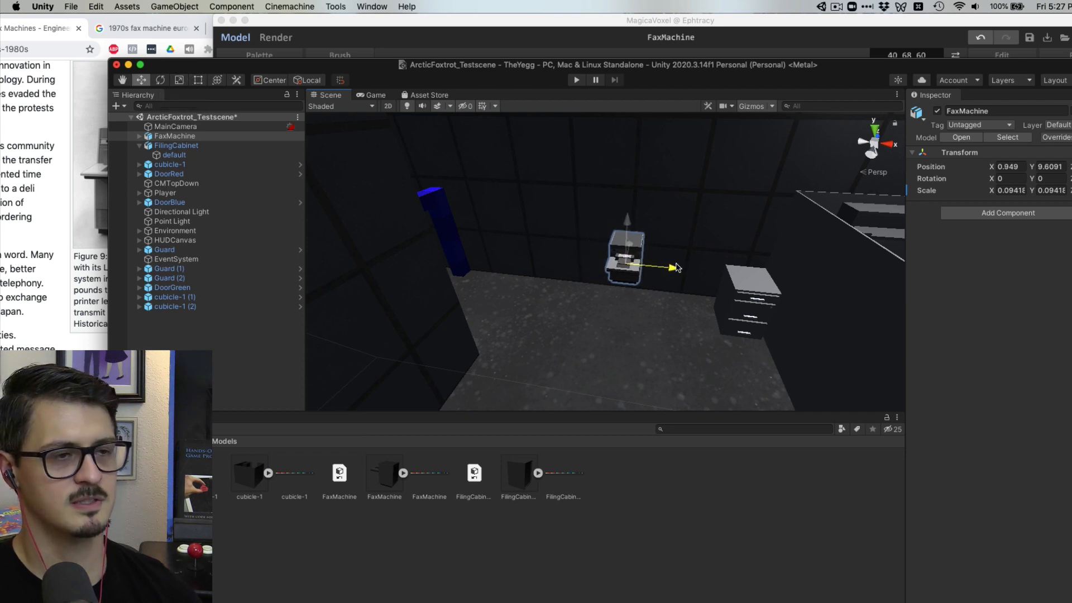
Enlarge the fax machine uniformly to a scale of about 0.253 and bring it forward from the back wall
key(r)
drag(677, 268, 641, 259)
key(w)
key(r)
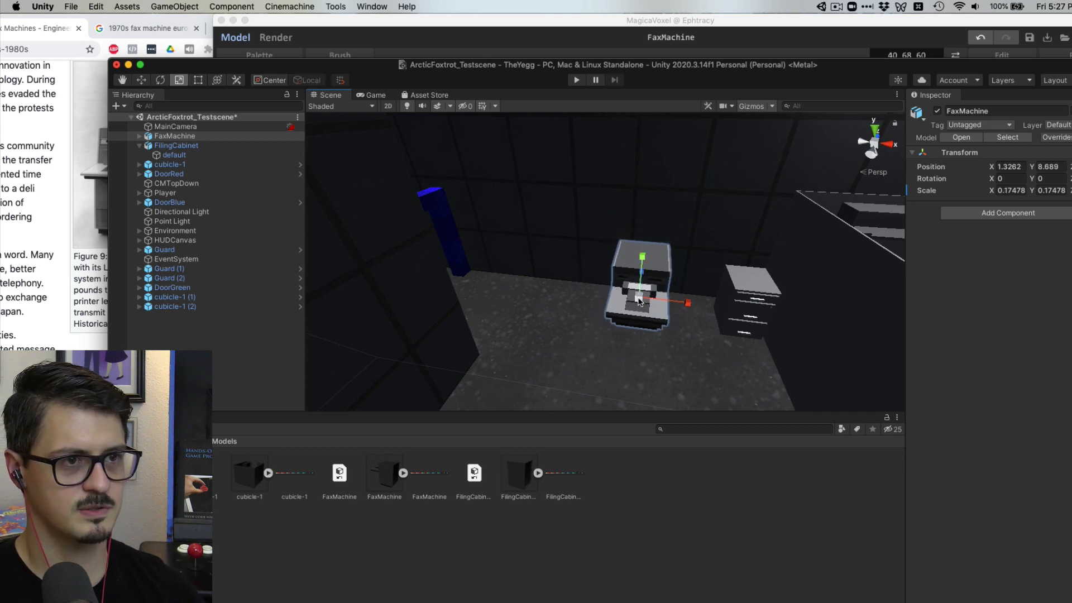
drag(650, 294, 669, 284)
alt+drag(696, 345, 683, 316)
scroll(655, 337, up, 3)
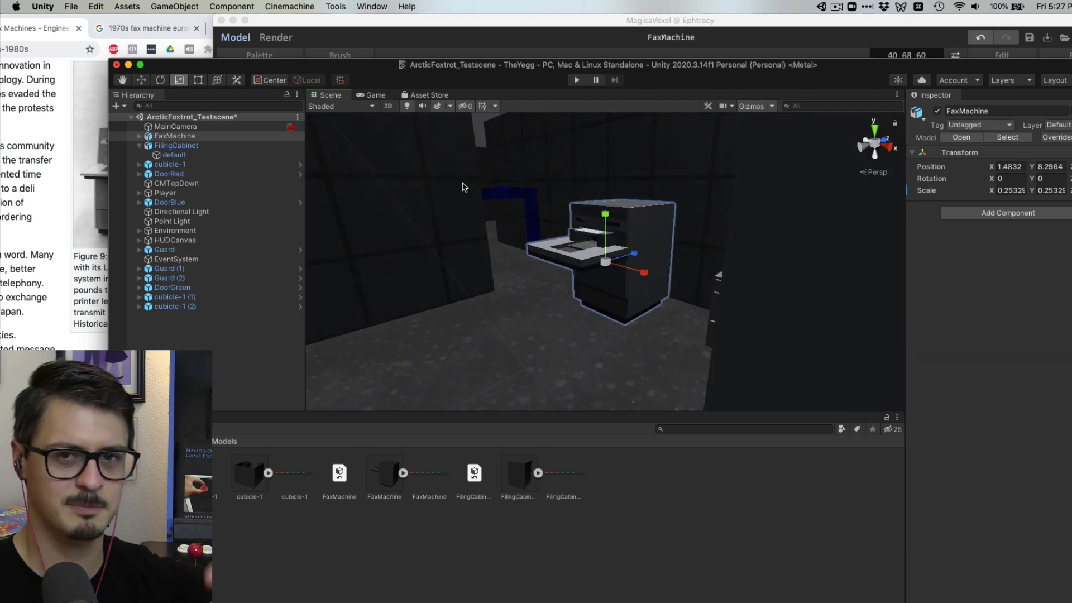
Compare the fax machine with the cubicle and move it beside the filing cabinet, at about X 2.166 and Y 8.177
alt+drag(484, 212, 715, 218)
click(754, 246)
key(f)
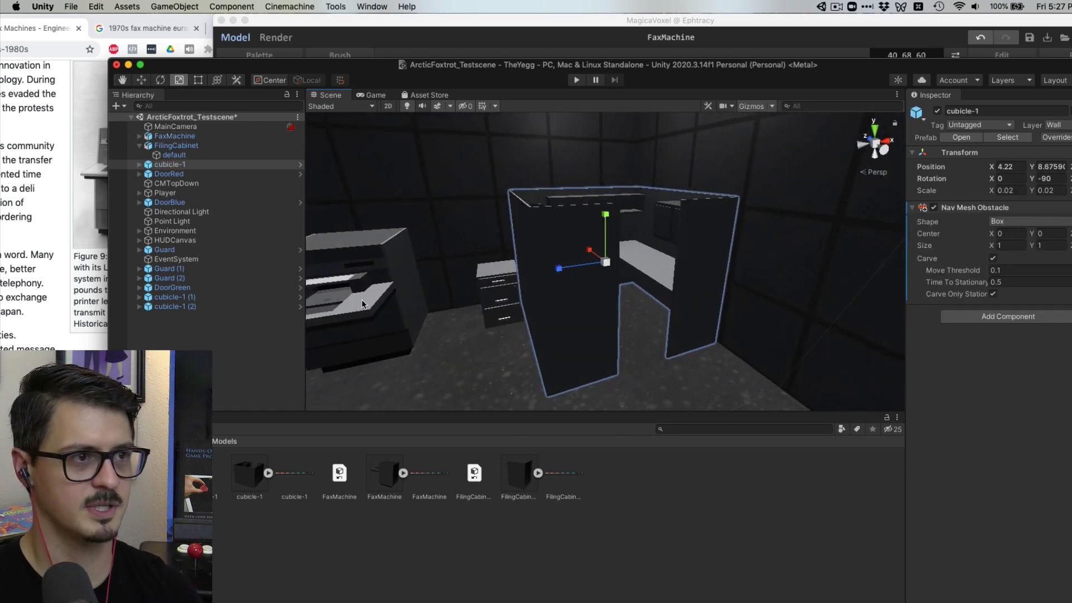
click(364, 303)
key(f)
alt+drag(598, 294, 491, 304)
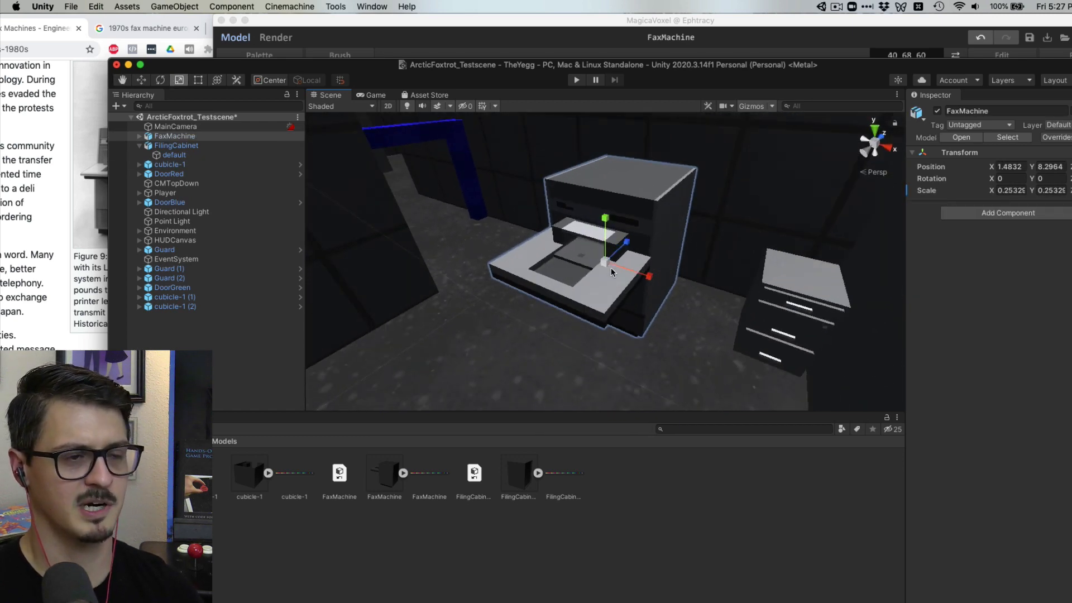
drag(610, 270, 679, 266)
alt+drag(668, 329, 610, 217)
alt+drag(606, 258, 687, 302)
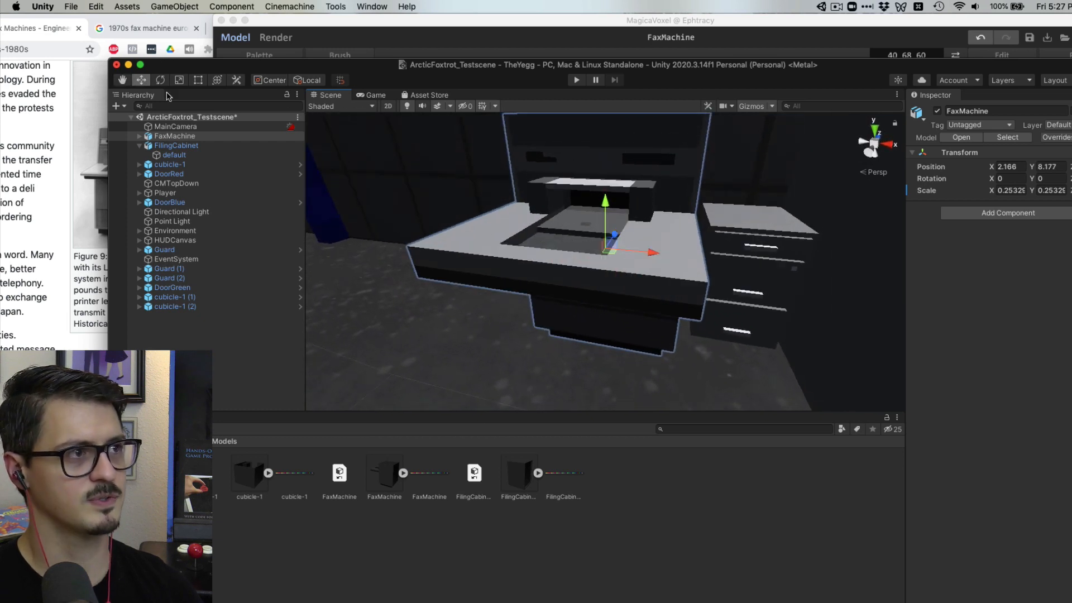
Check the reference photo and scale the fax machine's default child mesh up to about 1.135
click(71, 162)
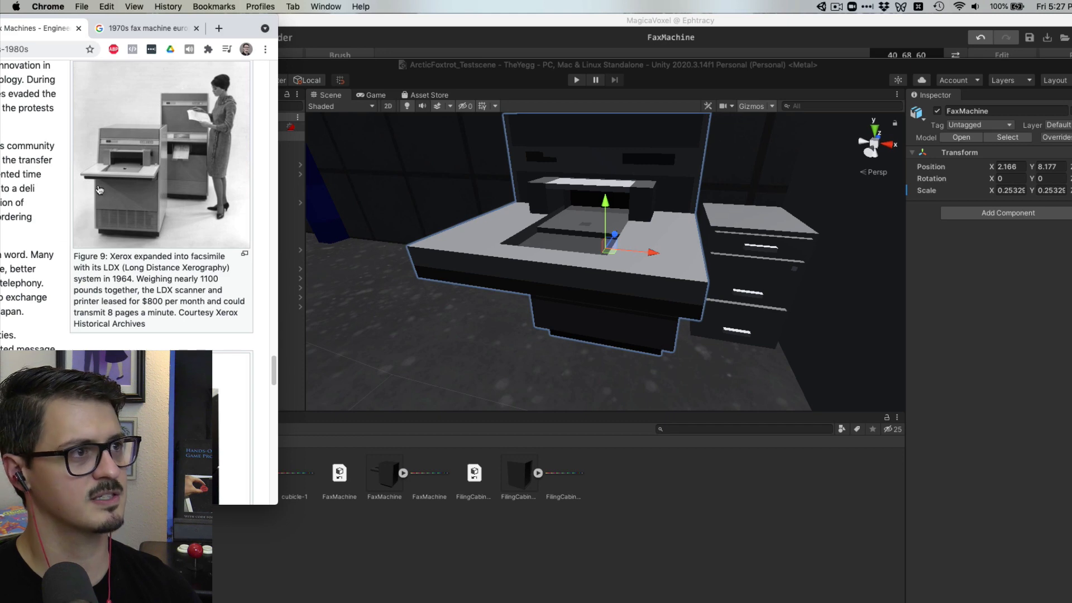
click(539, 221)
scroll(607, 252, down, 10)
scroll(607, 252, up, 5)
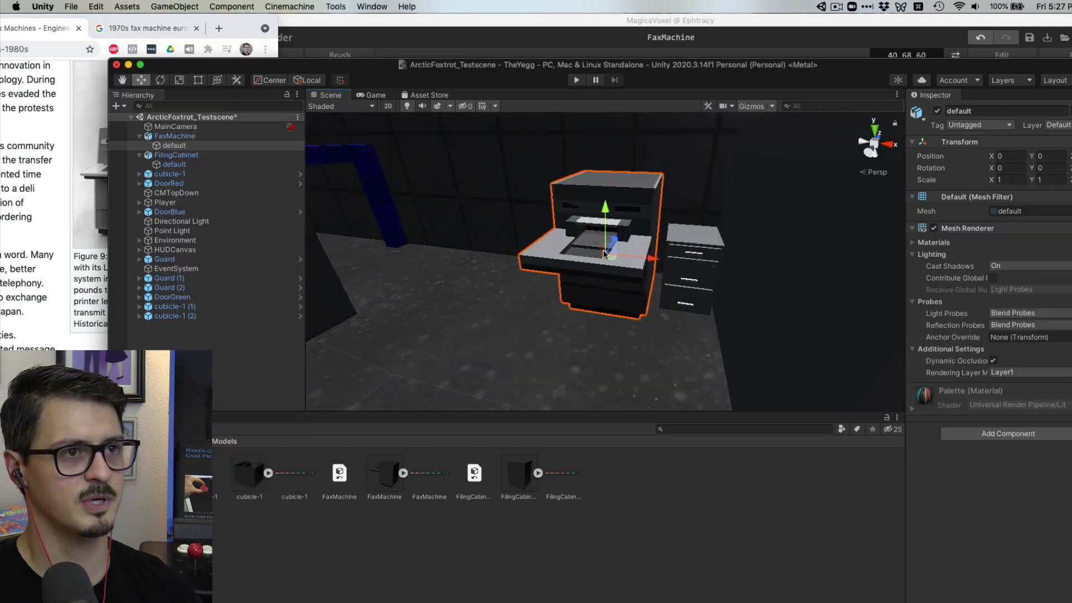
key(e)
key(r)
drag(607, 251, 600, 204)
key(w)
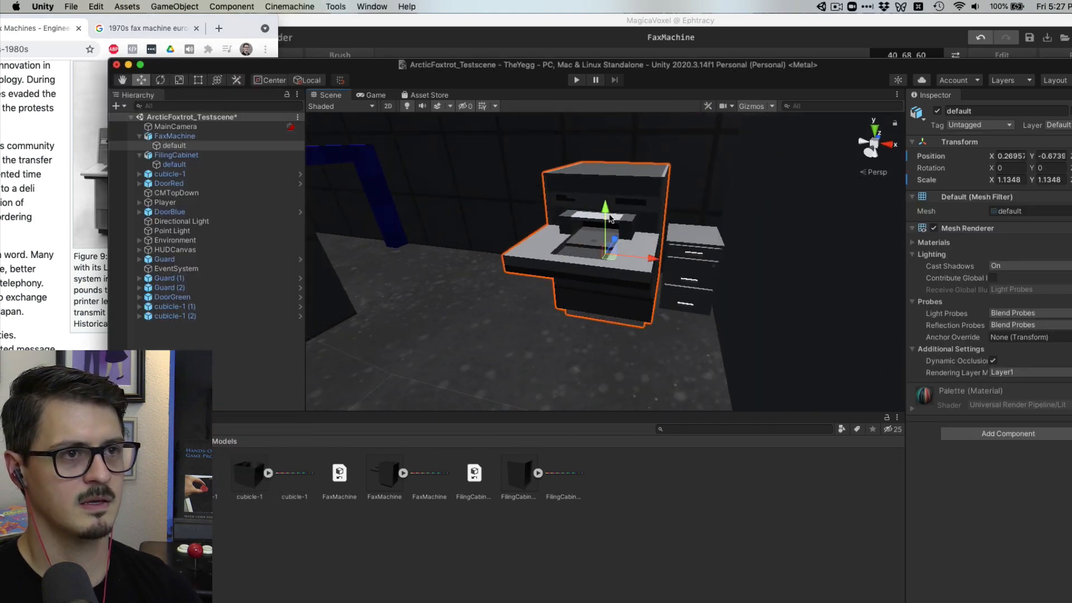
Raise the FaxMachine object to Y 8.282 and shift it away from the filing cabinet to X 1.746
click(596, 268)
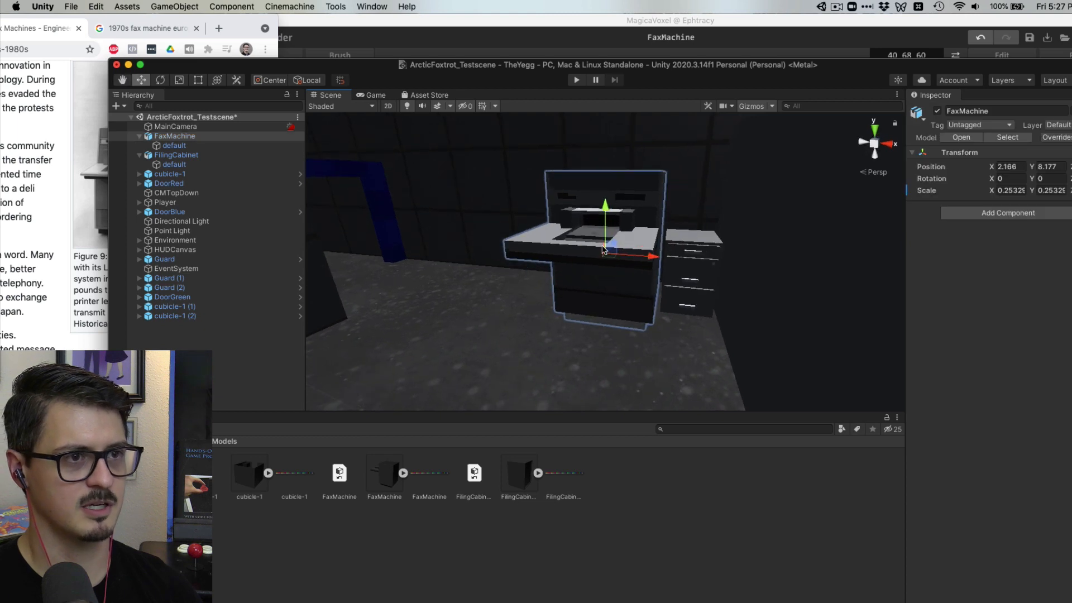
drag(604, 218, 604, 204)
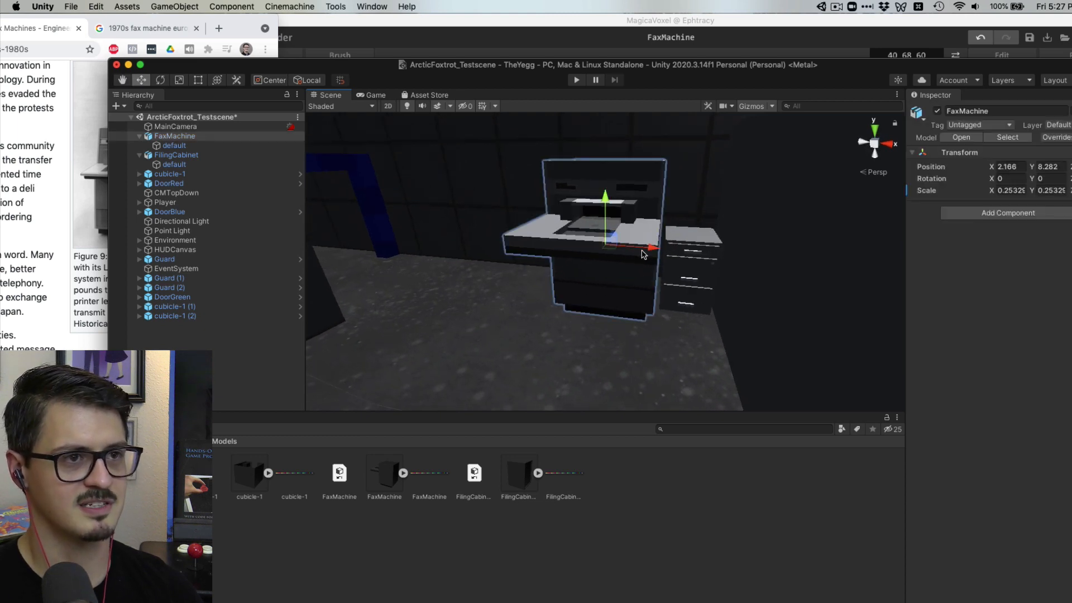
drag(649, 250, 732, 322)
drag(651, 246, 616, 253)
scroll(695, 261, down, 3)
scroll(695, 261, down, 4)
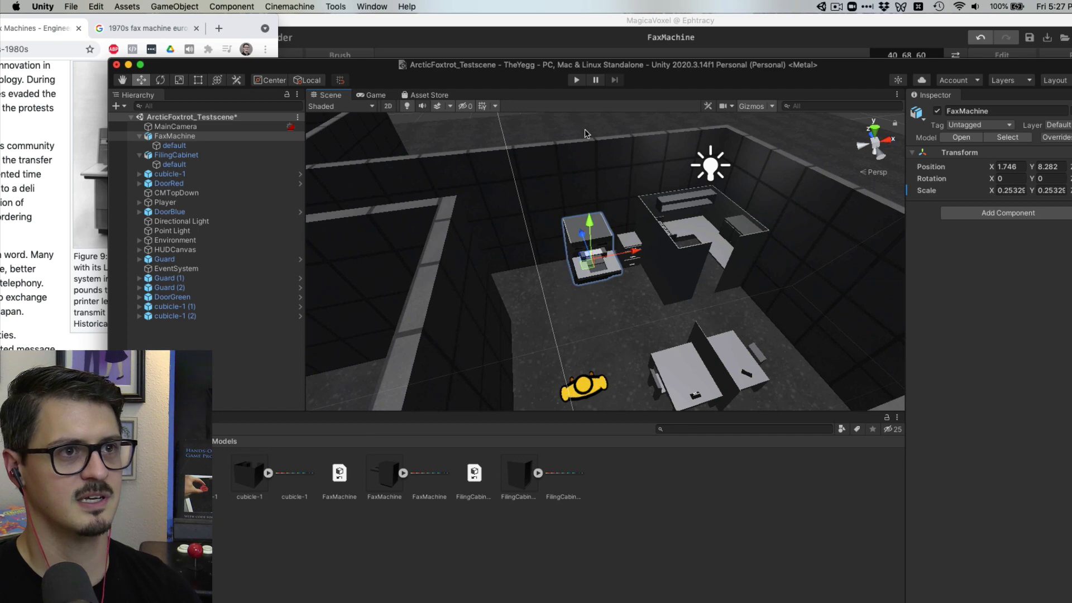
alt+drag(585, 133, 596, 248)
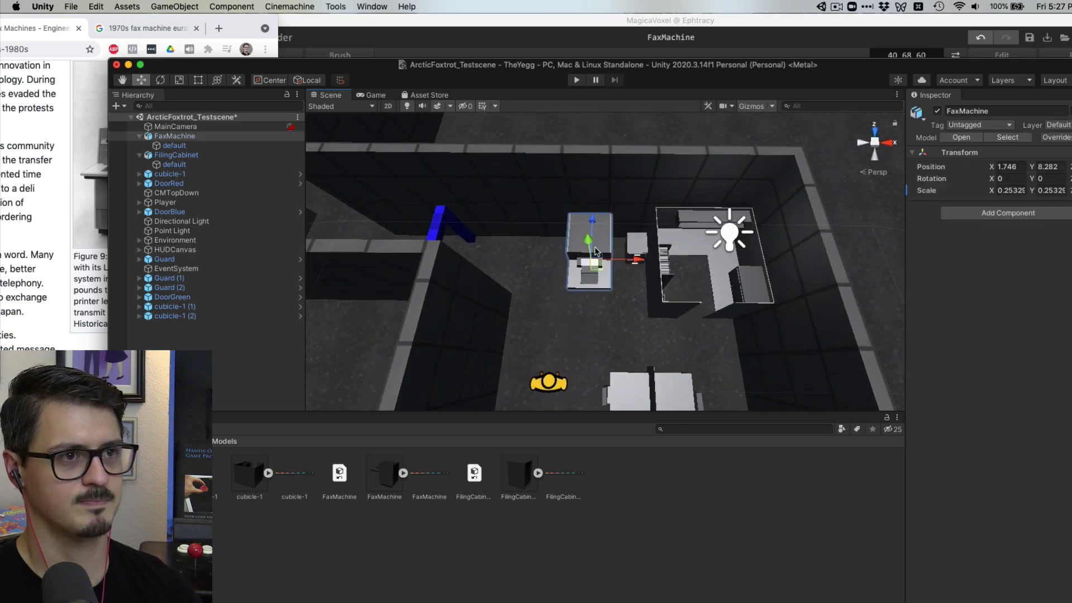
Add a Box Collider to the fax machine's default child and check how its bounds fit the mesh
click(238, 148)
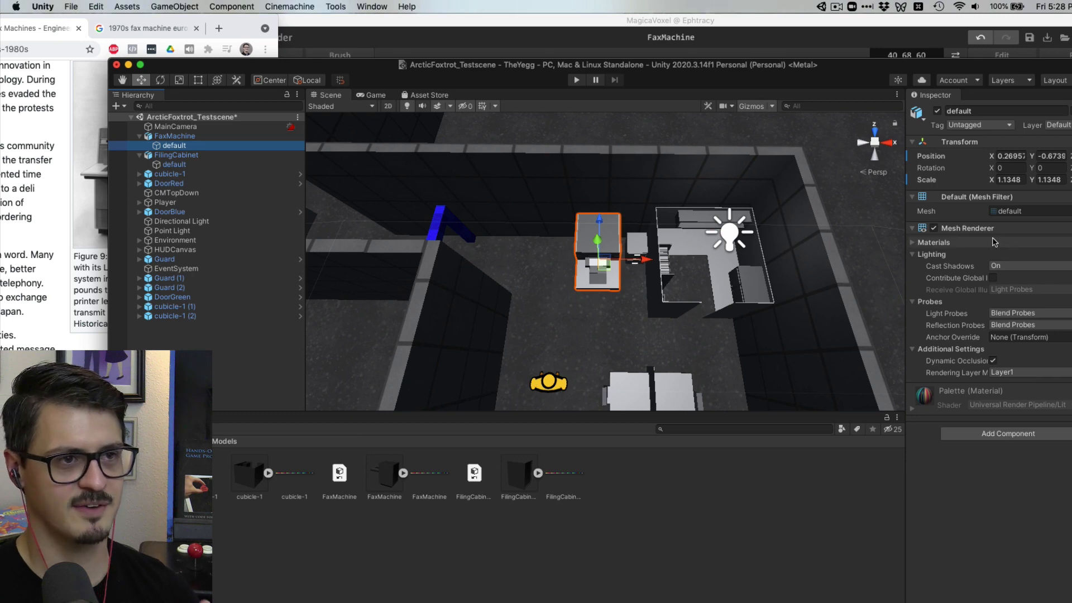
click(1009, 434)
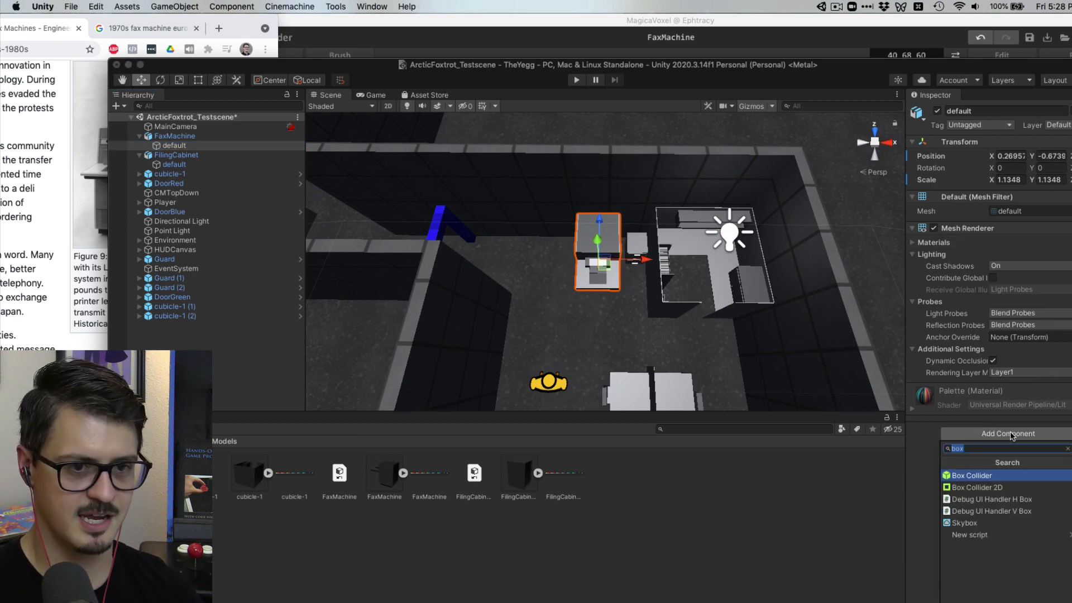
key(Return)
alt+drag(613, 324, 651, 316)
scroll(651, 316, up, 5)
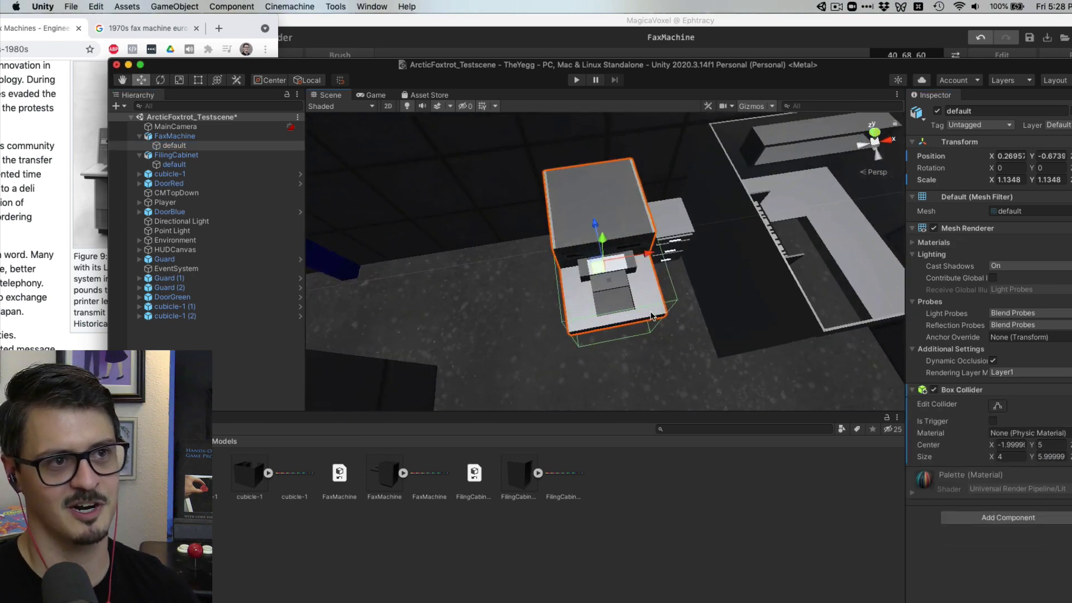
scroll(651, 316, up, 3)
alt+drag(605, 285, 621, 254)
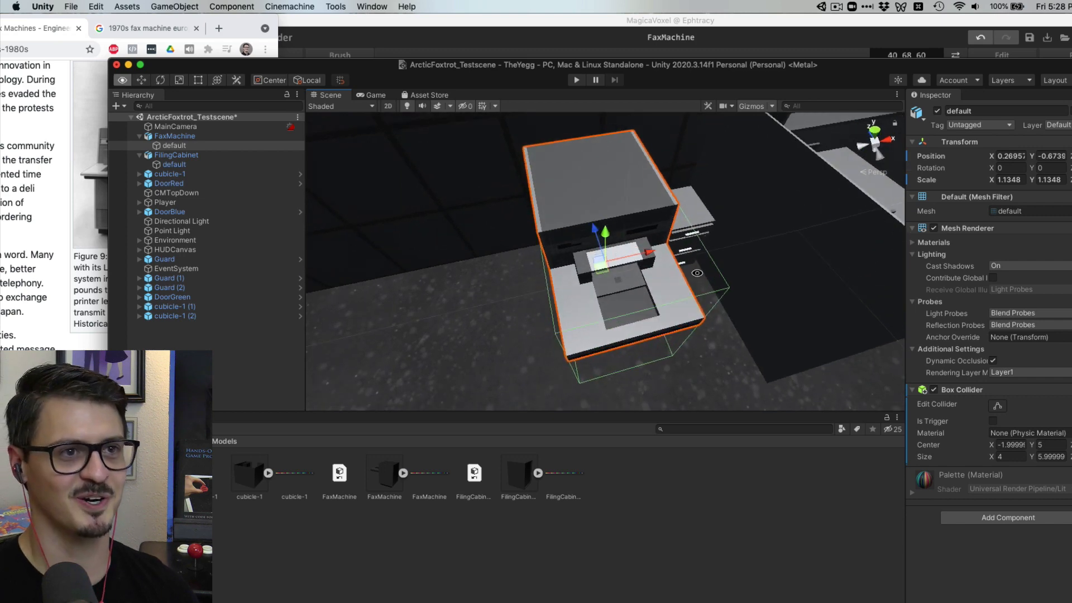
alt+drag(697, 273, 696, 232)
middle_drag(690, 268, 671, 257)
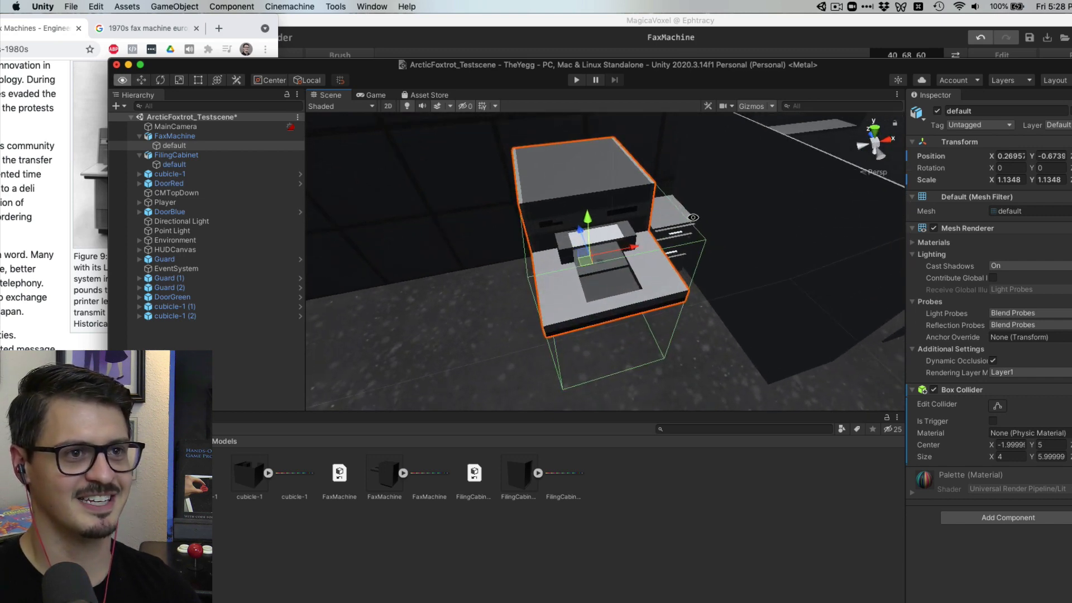
alt+drag(693, 218, 654, 223)
Compare with the filing cabinet's collider and remove the Box Collider from the fax machine's default child
click(677, 223)
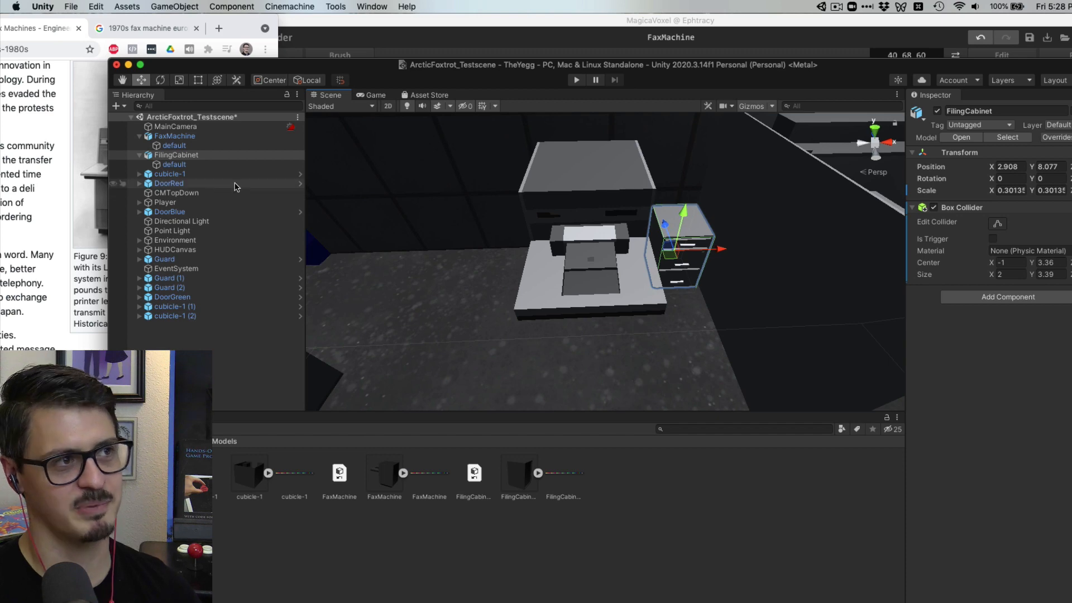
click(242, 146)
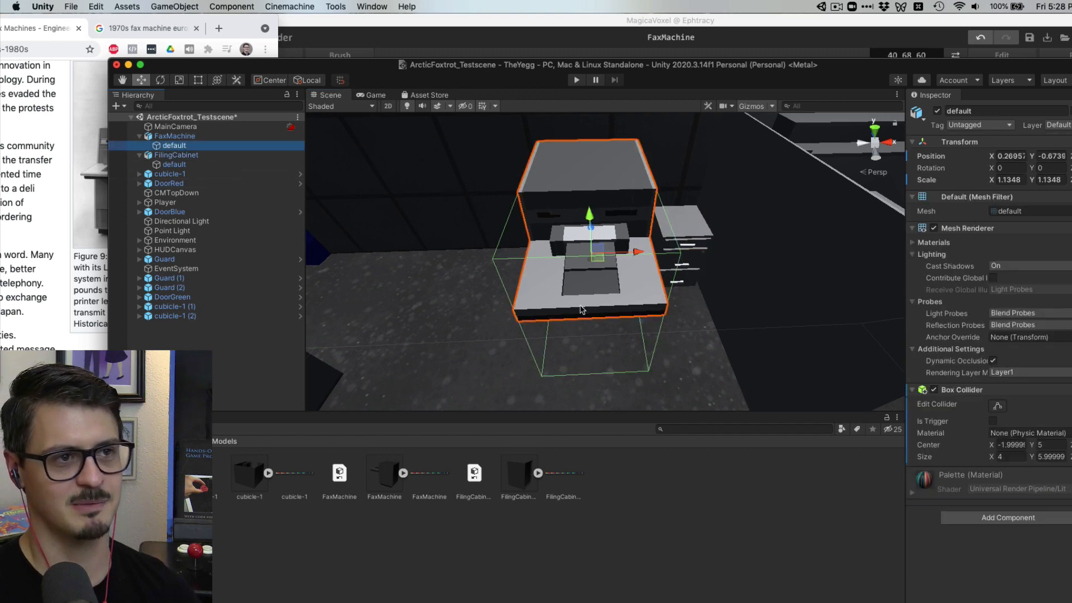
alt+drag(568, 304, 594, 259)
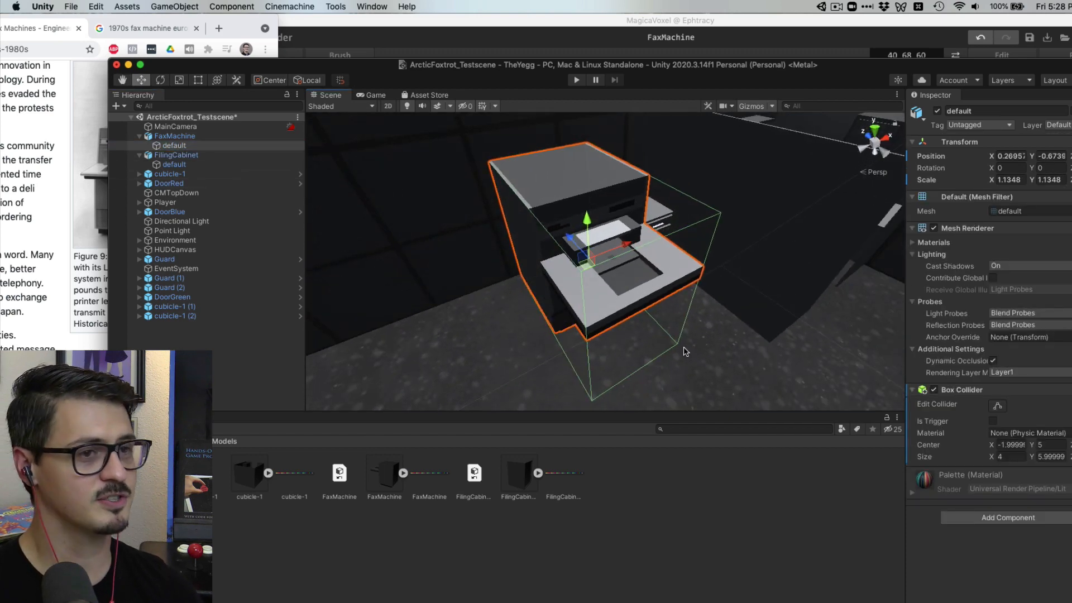
key(super+z)
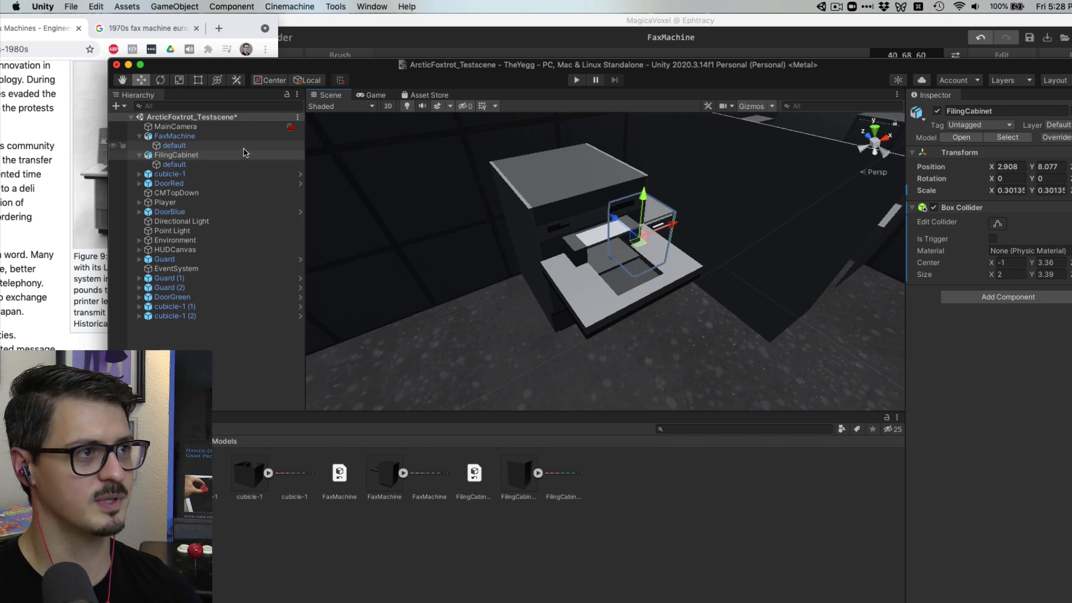
click(176, 145)
right_click(1050, 390)
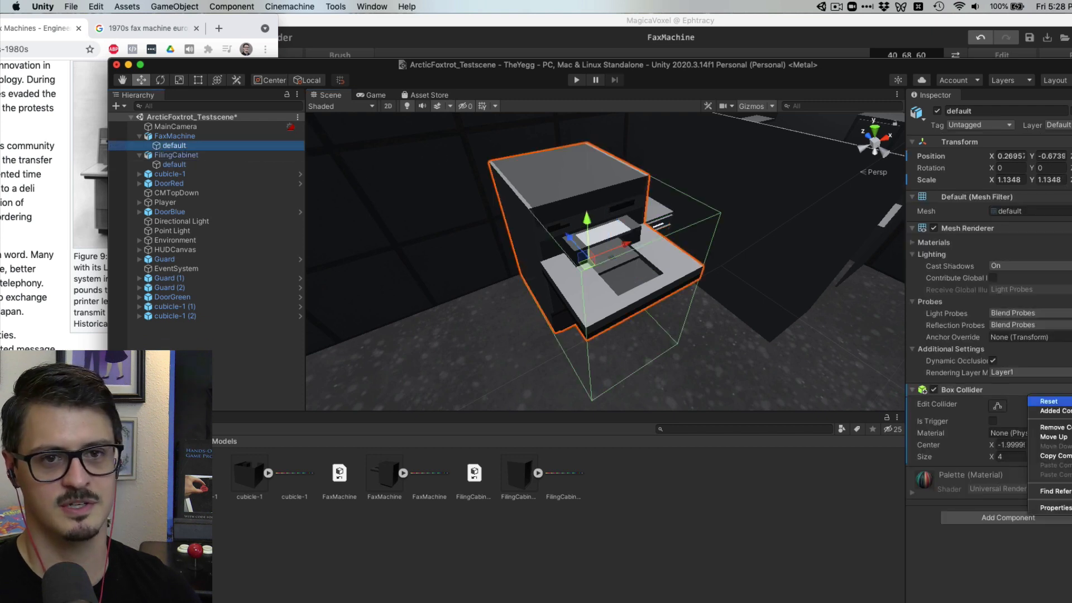
click(1061, 424)
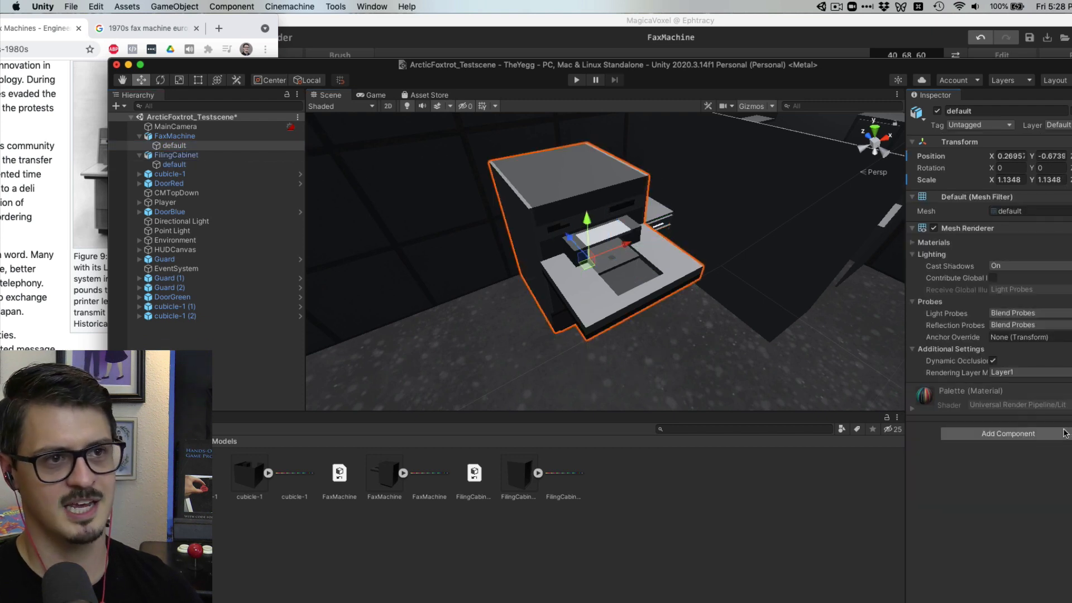
Try a Mesh Collider on the fax machine's default child and undo its addition
click(1019, 435)
text(mesh)
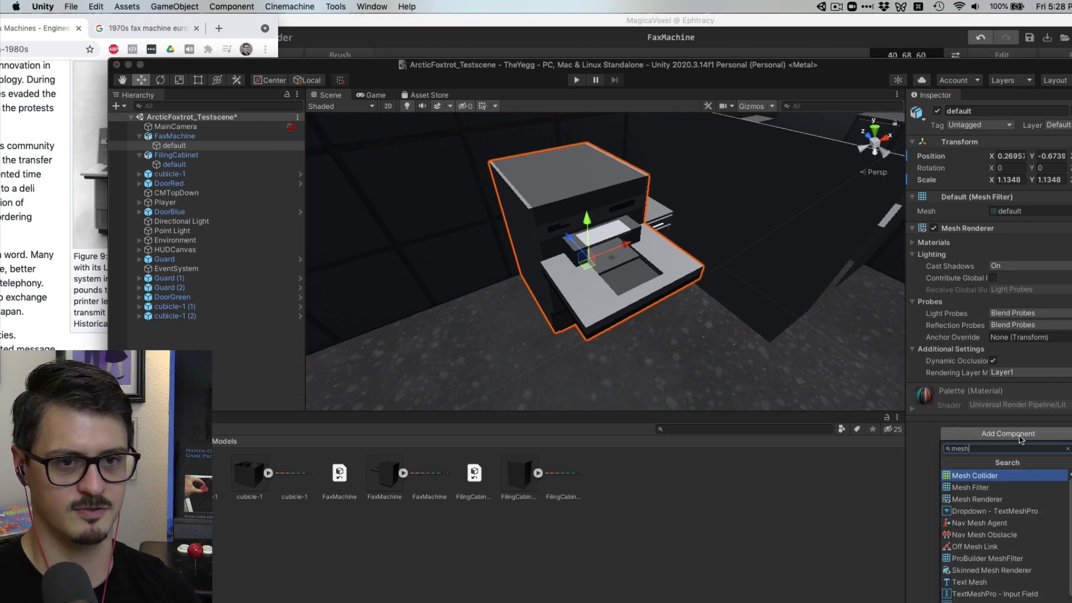
key(Return)
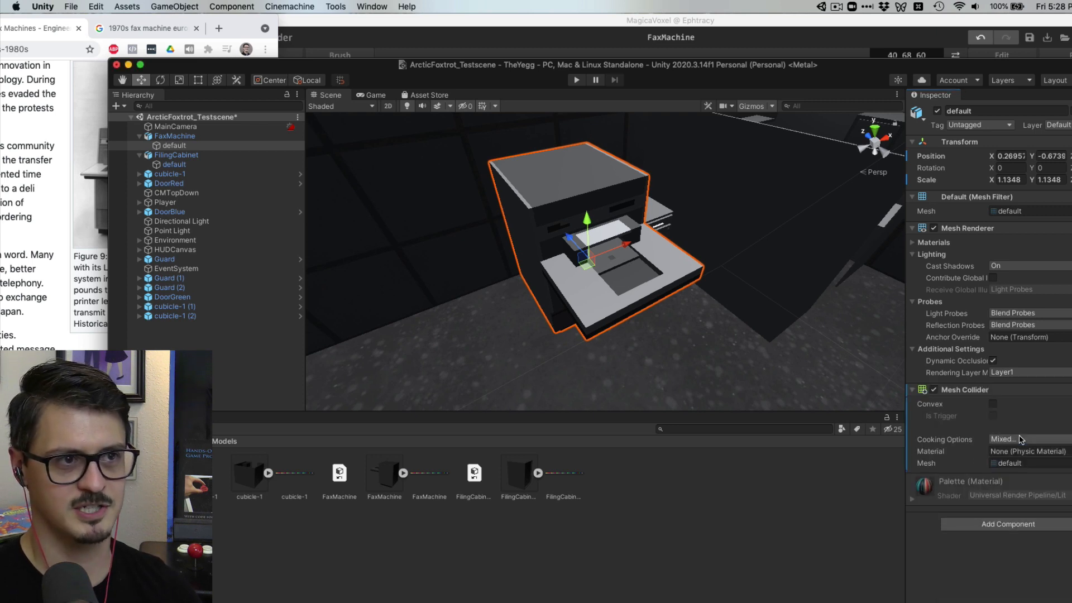
alt+drag(685, 357, 720, 271)
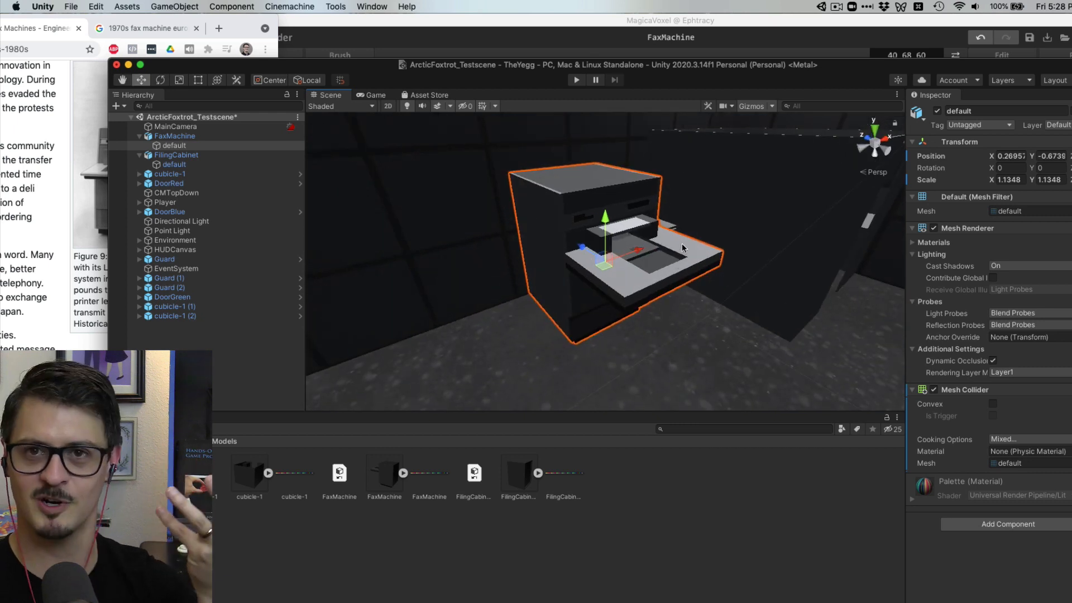
key(super+z)
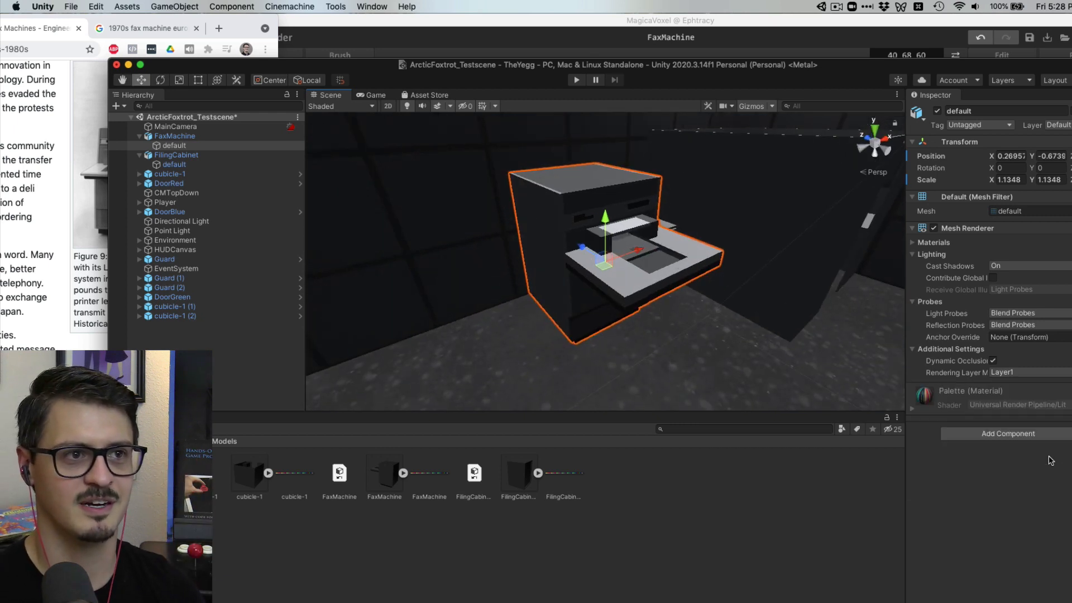
Add a Box Collider again to the fax machine's default child and view its bounds from the front
click(1030, 434)
text(box)
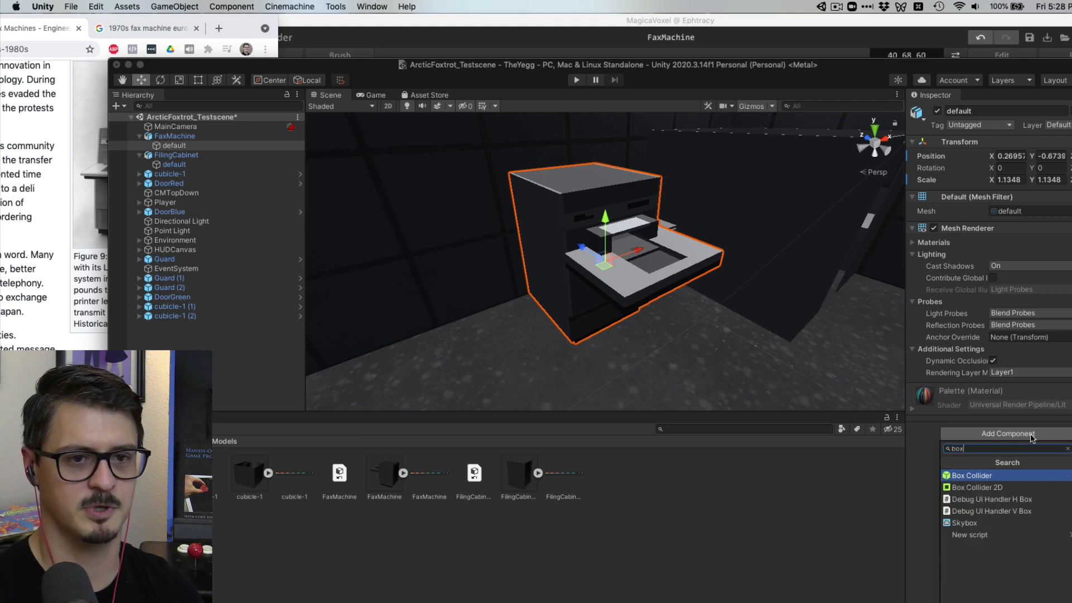
key(Return)
alt+drag(815, 302, 623, 303)
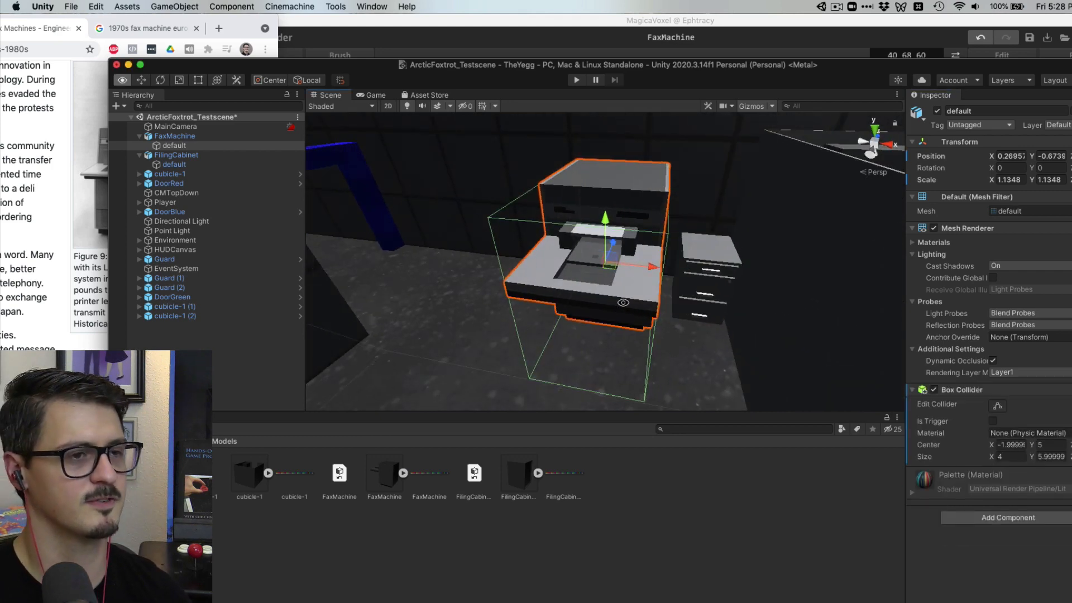
Switch the Scene view to Wireframe shading and focus it on the fax machine
scroll(582, 232, up, 3)
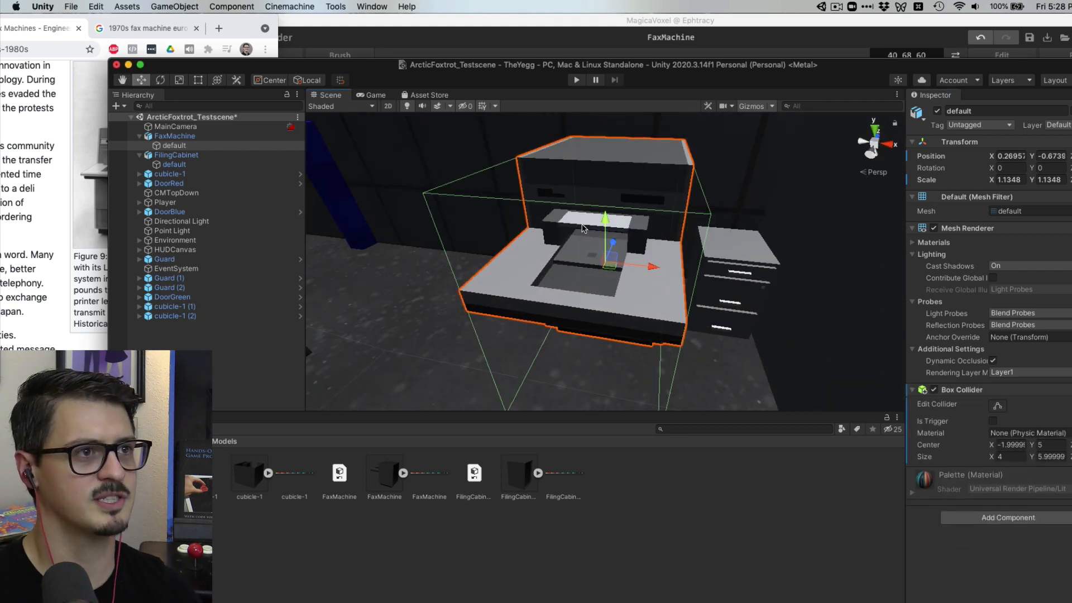
click(341, 106)
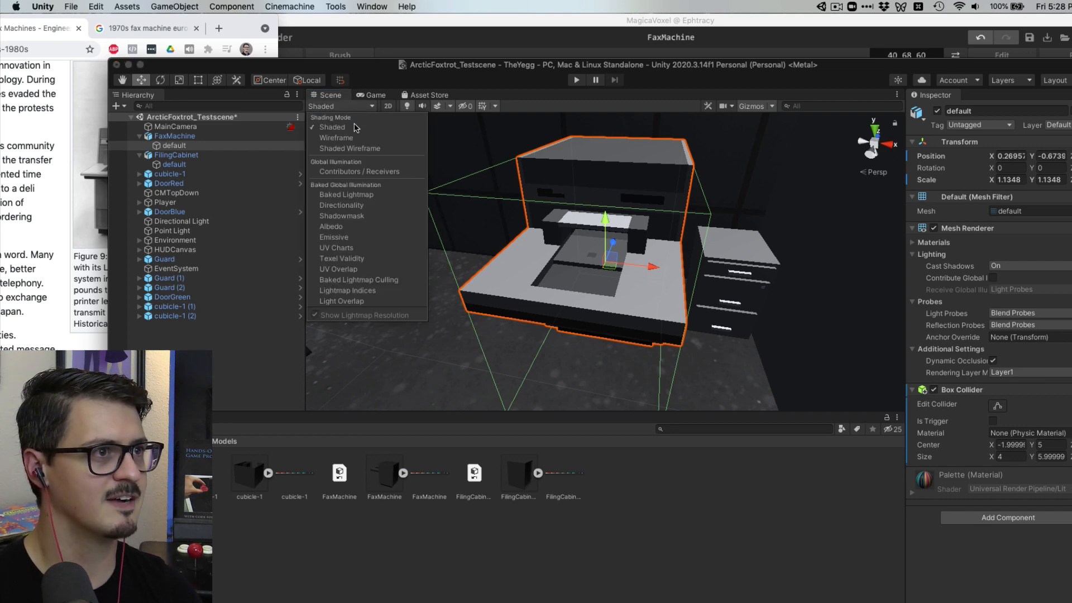
click(355, 138)
click(479, 157)
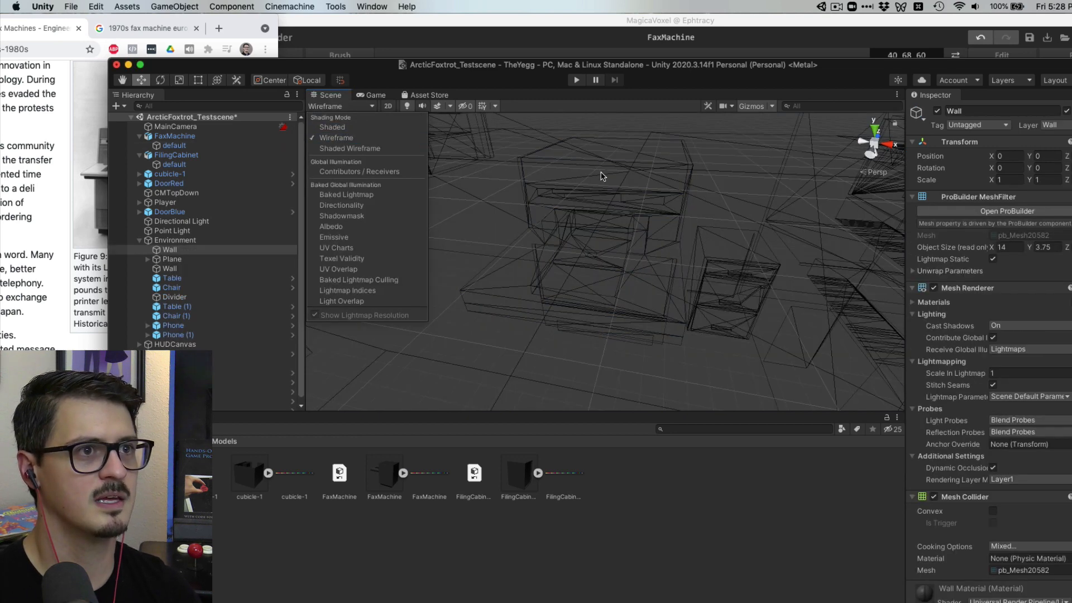
click(605, 169)
click(606, 168)
scroll(608, 181, down, 6)
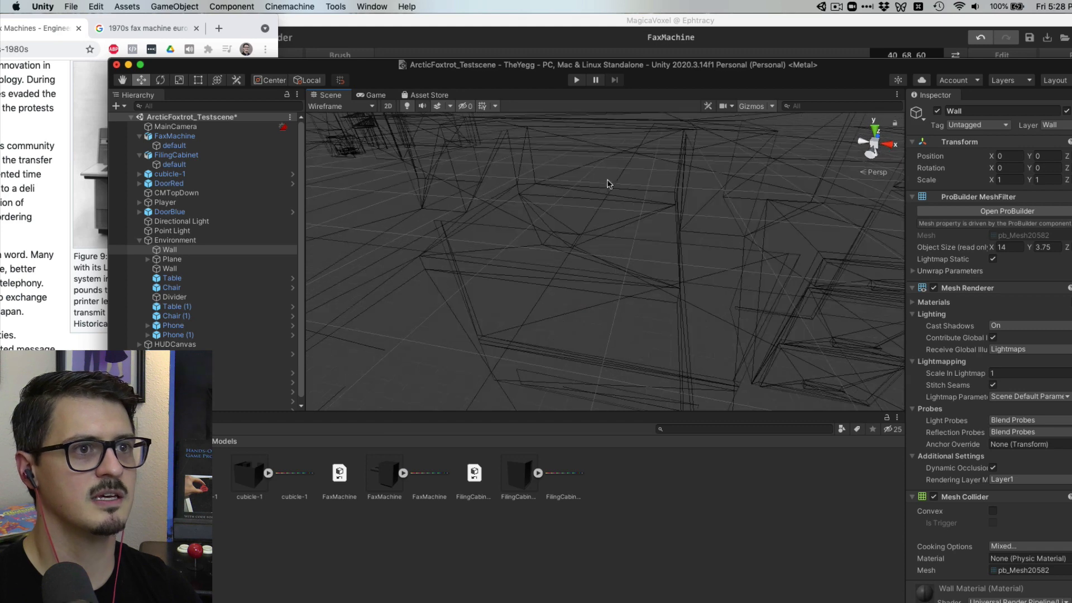
click(628, 230)
key(f)
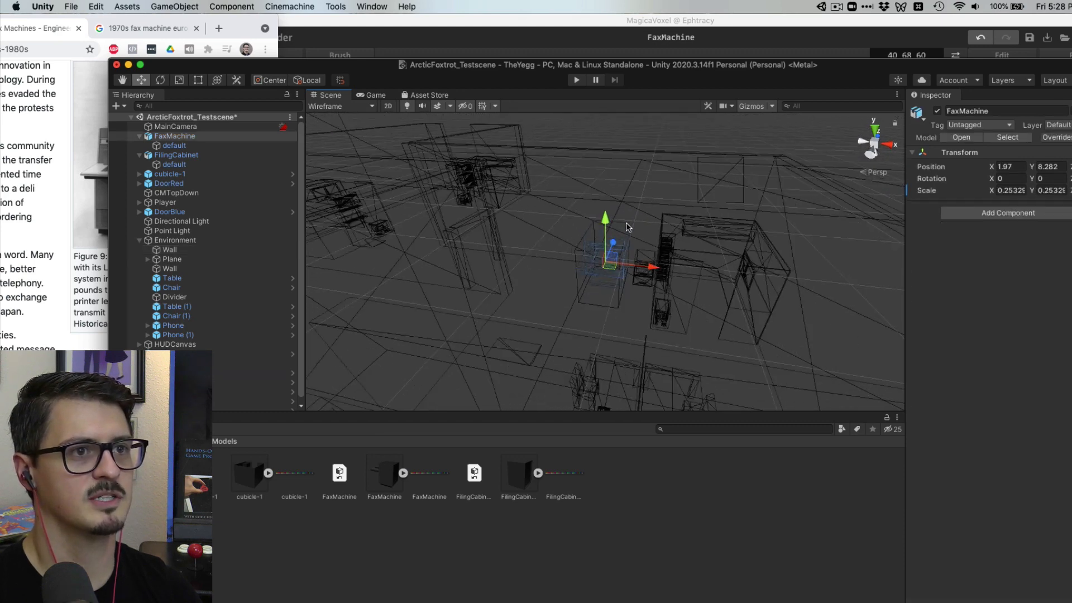
Raise the fax machine above the room to about Y 14.39 and enlarge the Scene view around it
drag(612, 225, 602, 22)
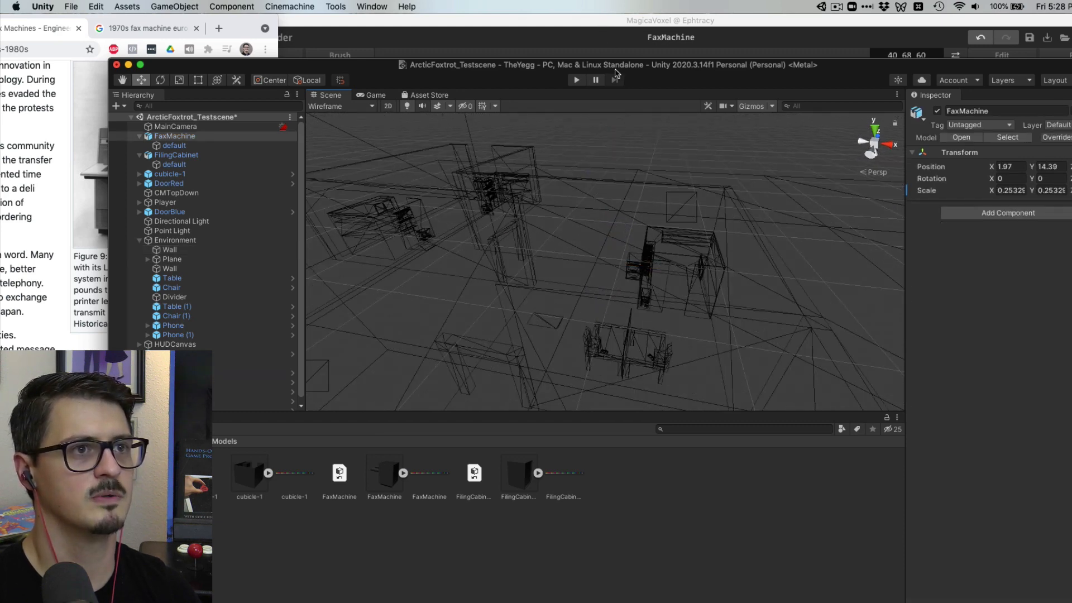
key(f)
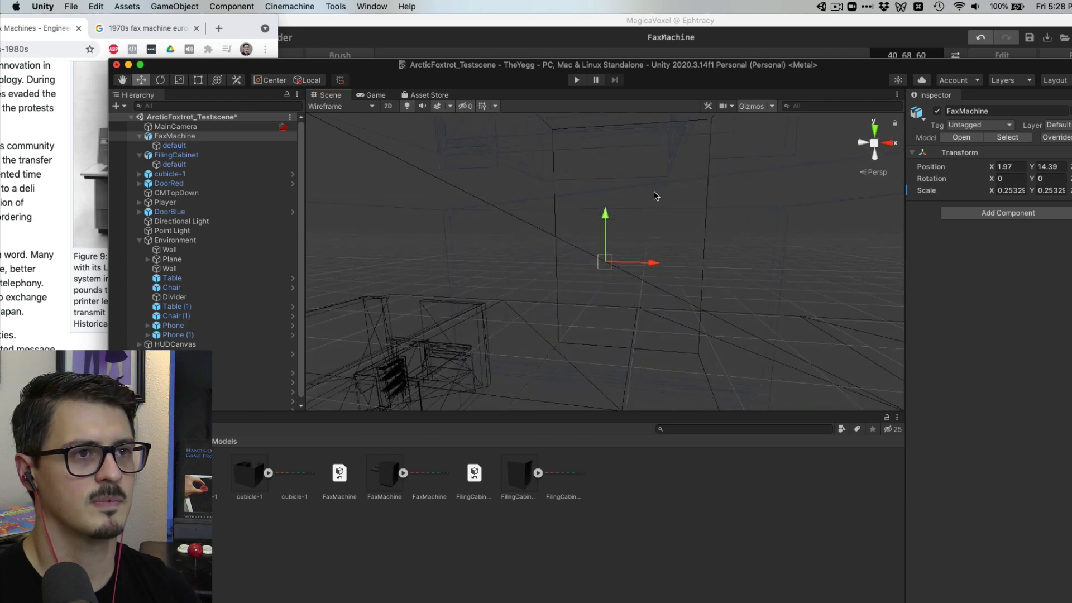
key(shift+space)
scroll(664, 254, down, 3)
click(763, 231)
scroll(748, 240, up, 5)
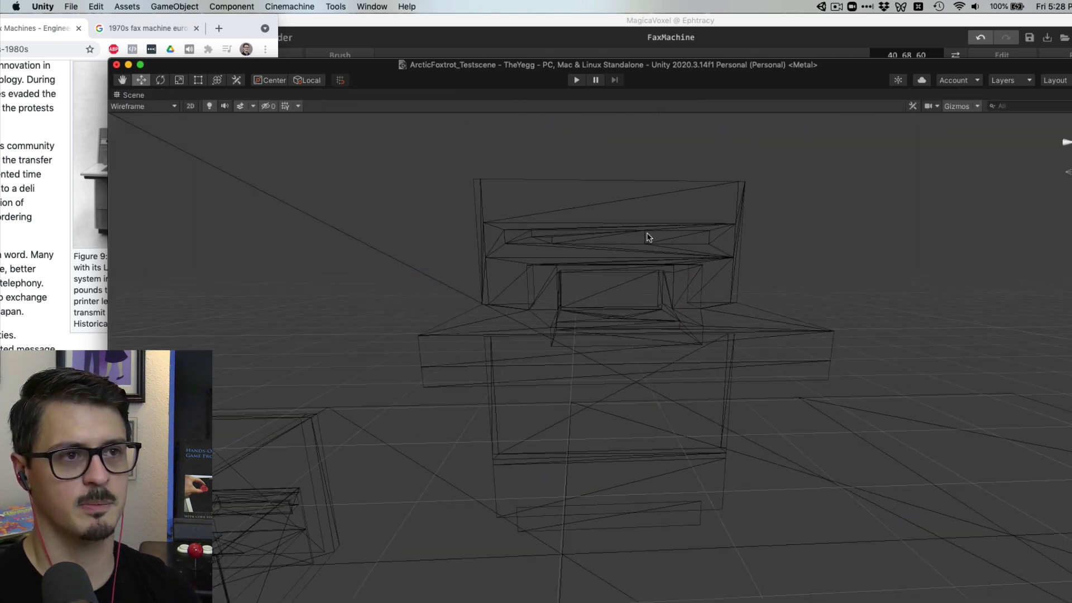
Examine the fax machine's wireframe triangles from the front, the side and up close
alt+drag(648, 237, 697, 249)
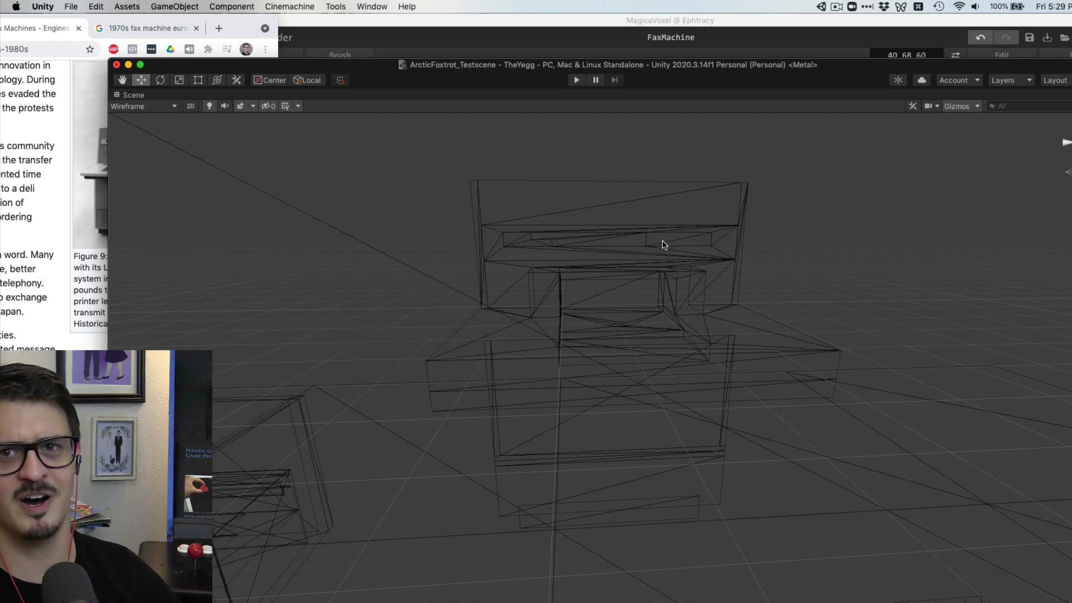
click(661, 244)
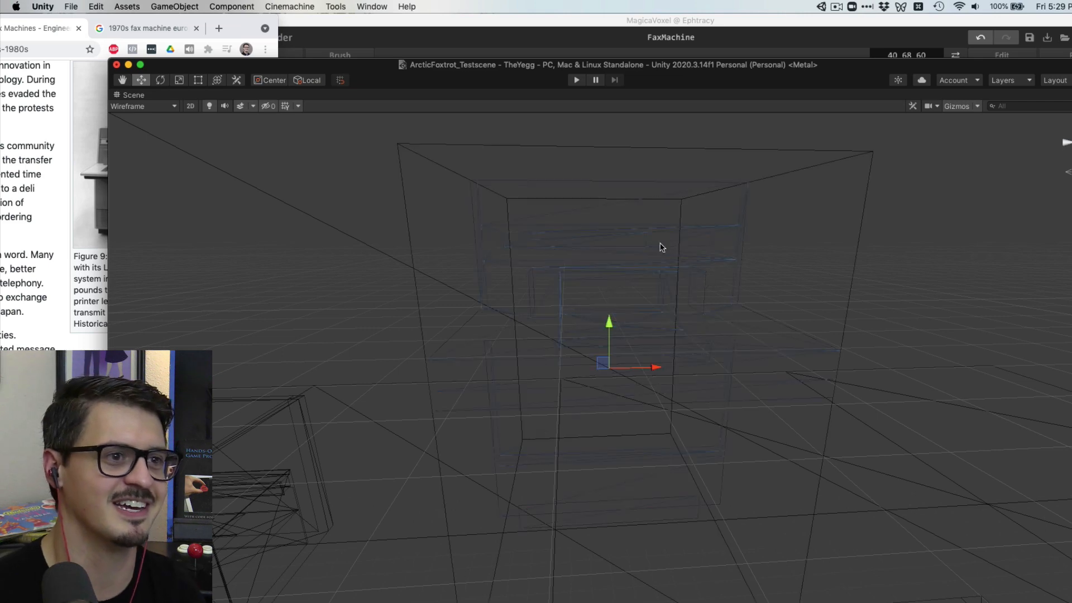
alt+drag(661, 244, 826, 239)
alt+drag(695, 219, 697, 169)
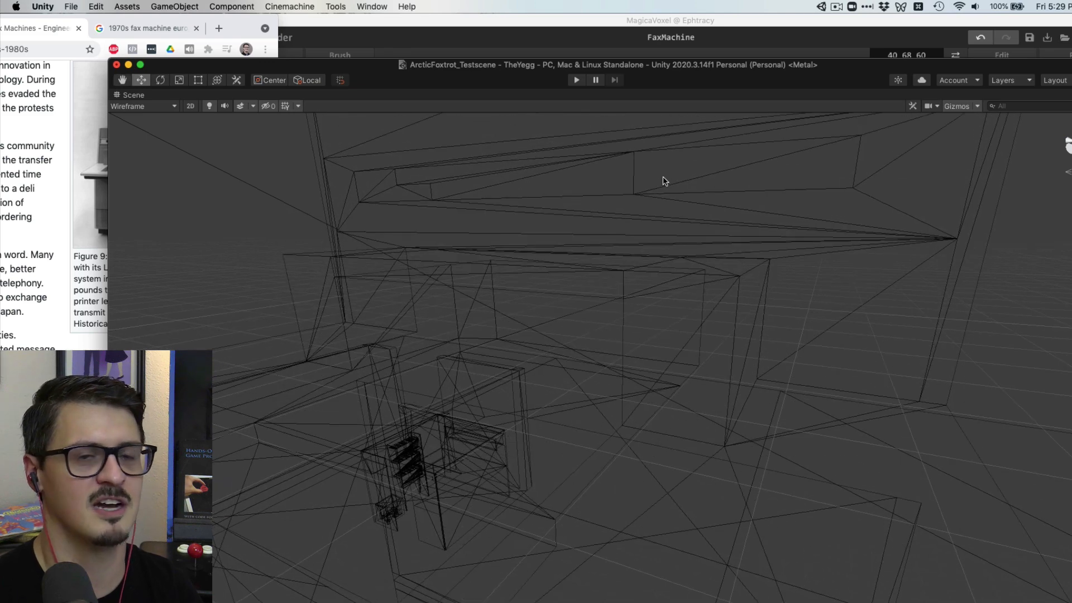
scroll(697, 196, down, 5)
Restore the normal editor layout and Shaded view, and undo the fax machine's upward move
key(shift+space)
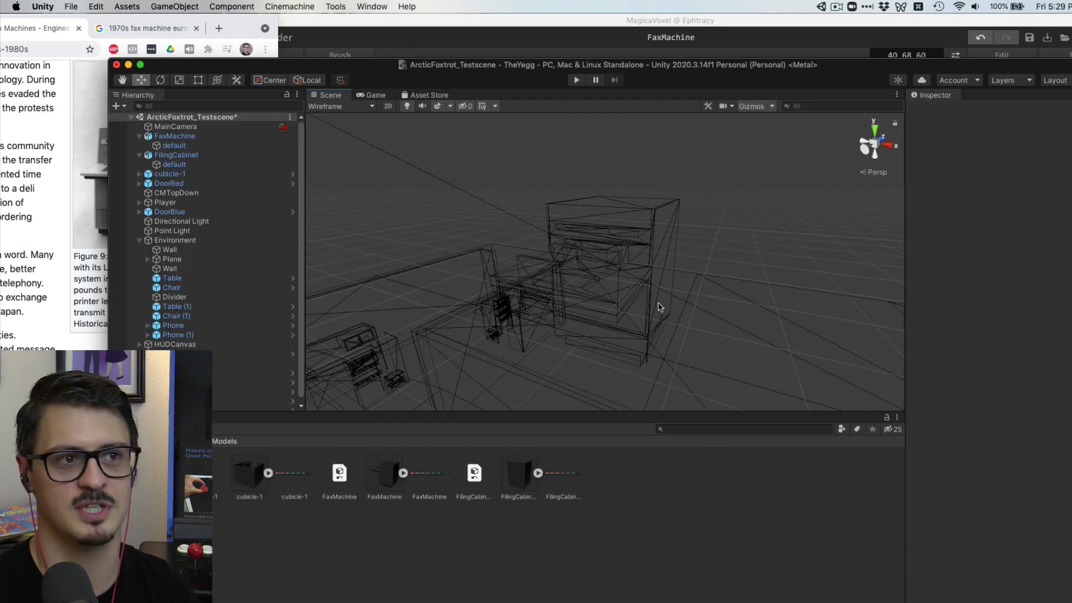
click(613, 257)
click(689, 255)
key(super+z)
key(super+z)
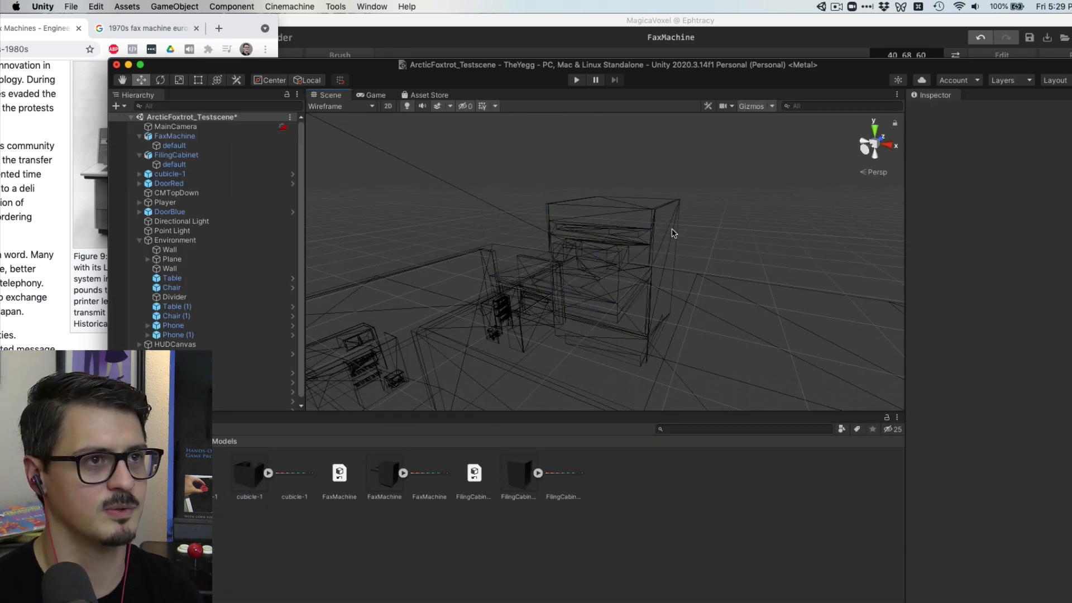
click(366, 106)
click(359, 127)
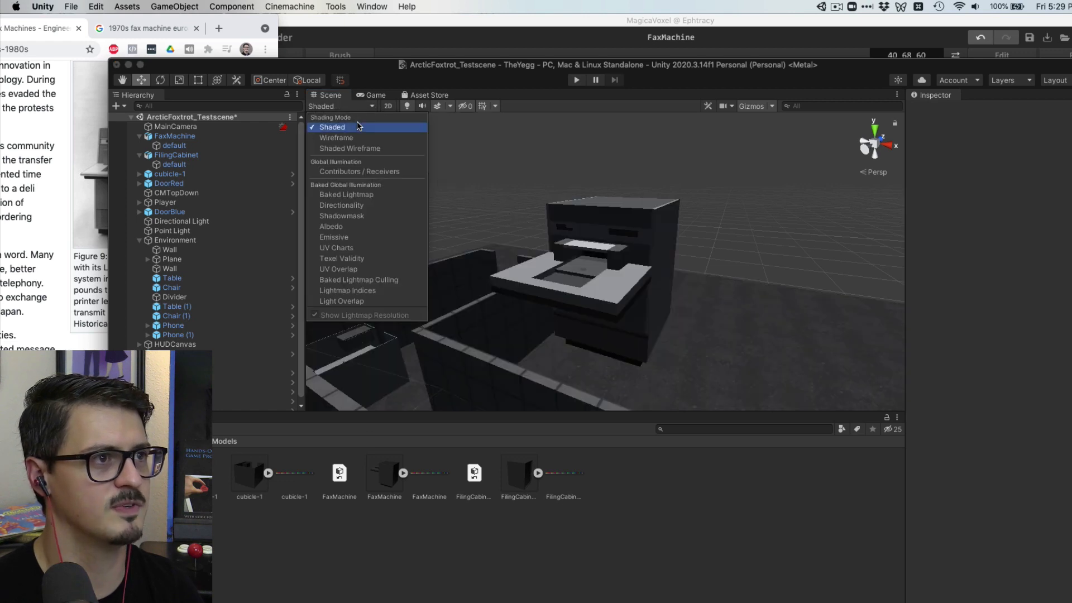
key(super+z)
key(super+z)
click(701, 175)
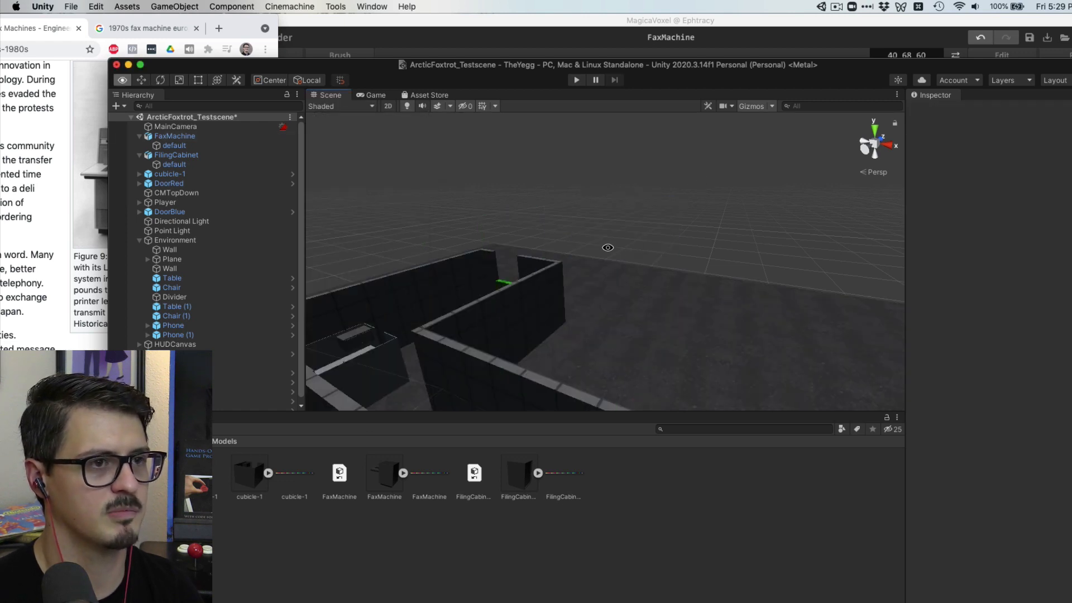
Run the game and walk the player up through the red door to the guard beside the fax machine
alt+drag(608, 248, 632, 299)
scroll(630, 310, down, 3)
key(f)
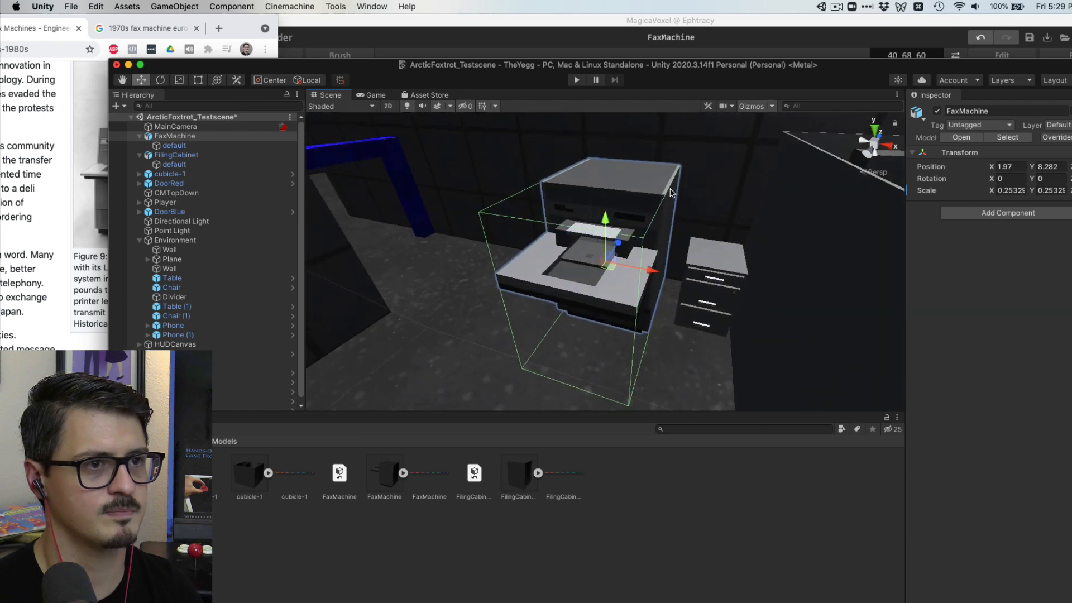
scroll(661, 185, down, 10)
click(647, 134)
click(575, 80)
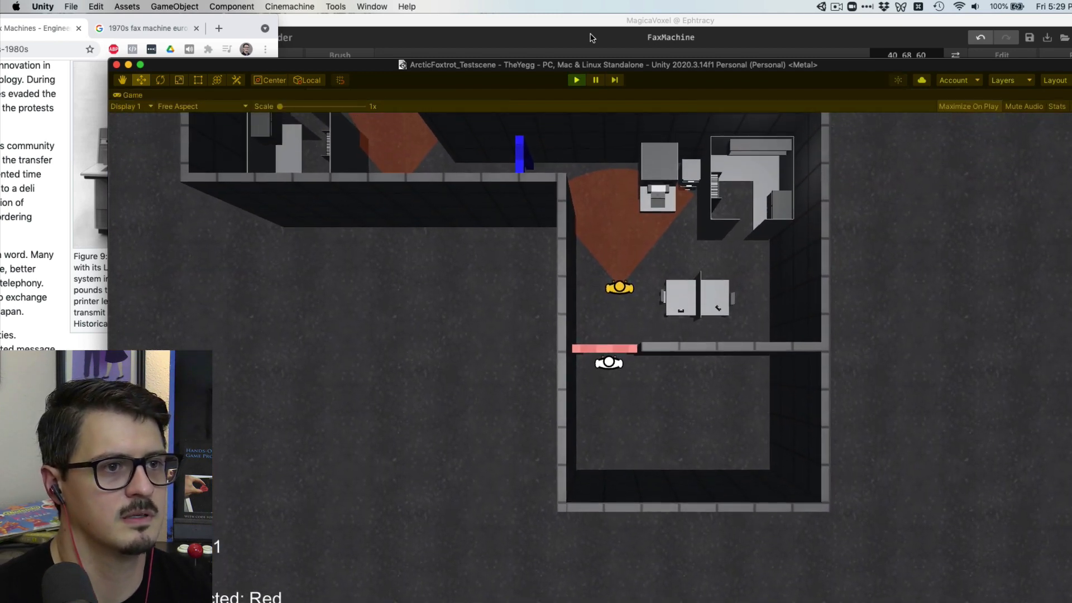
key(w)
key(d)
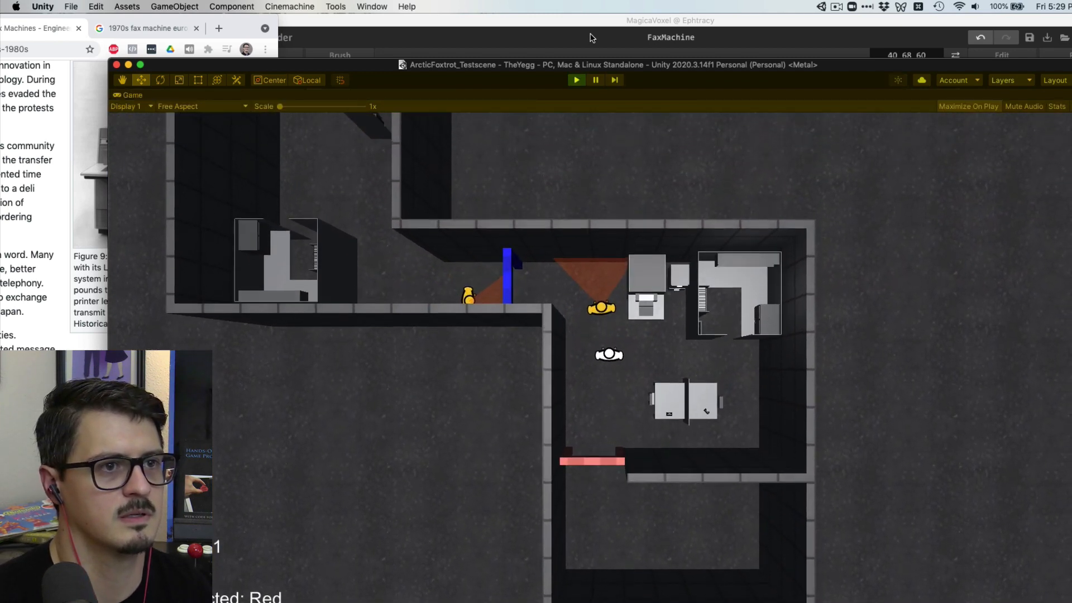
key(w)
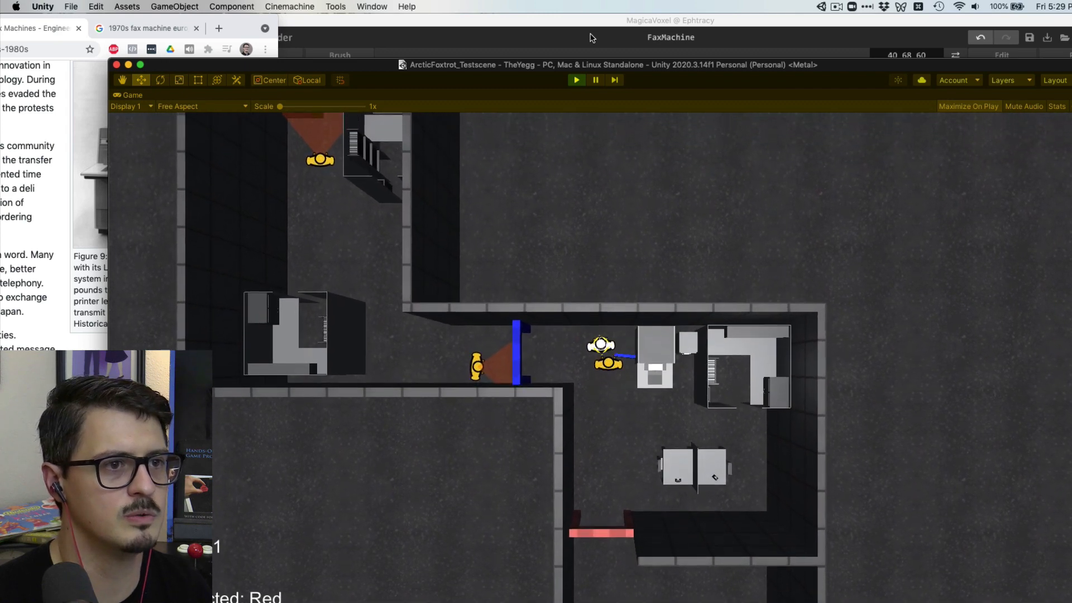
Test the fax machine's collider by walking the player against and around its side
key(s)
key(d)
key(w)
key(a)
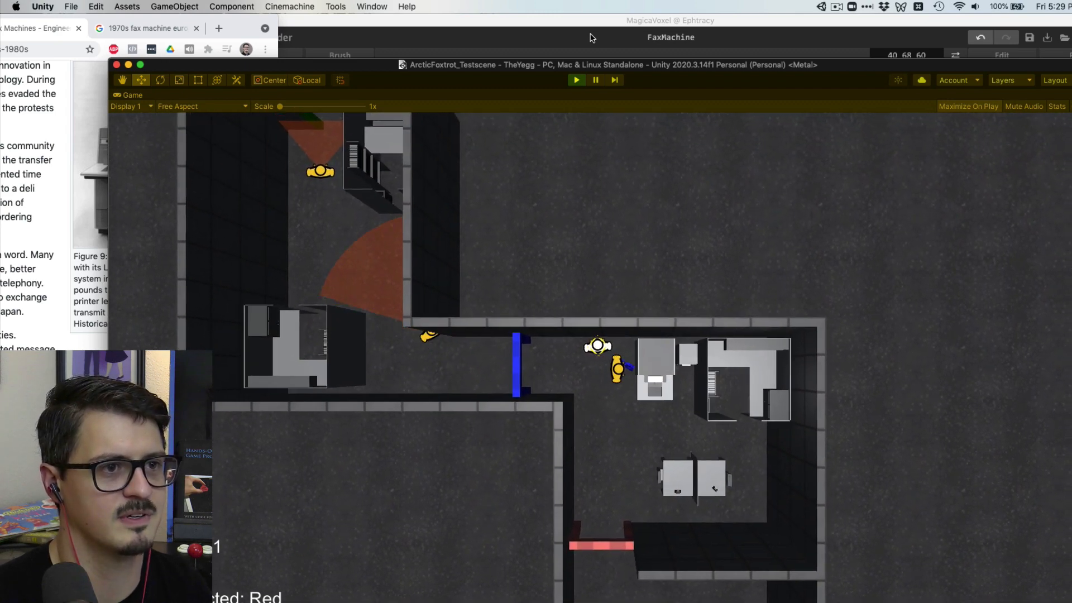
key(s)
key(a)
key(d)
key(w)
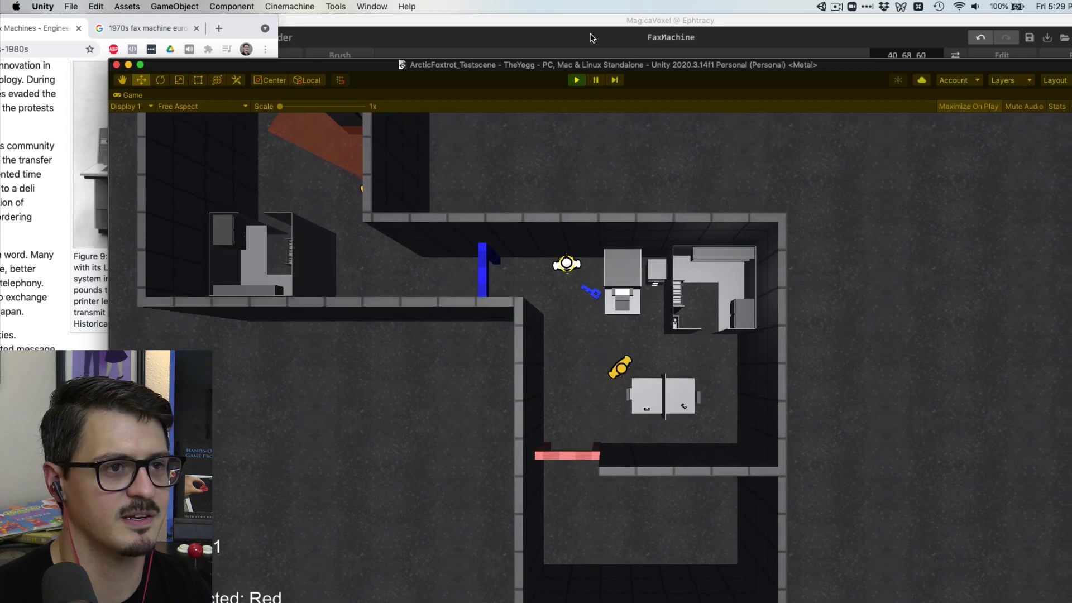
Lead the player around the desks and back out through the red door, and stop the play test
key(s)
key(d)
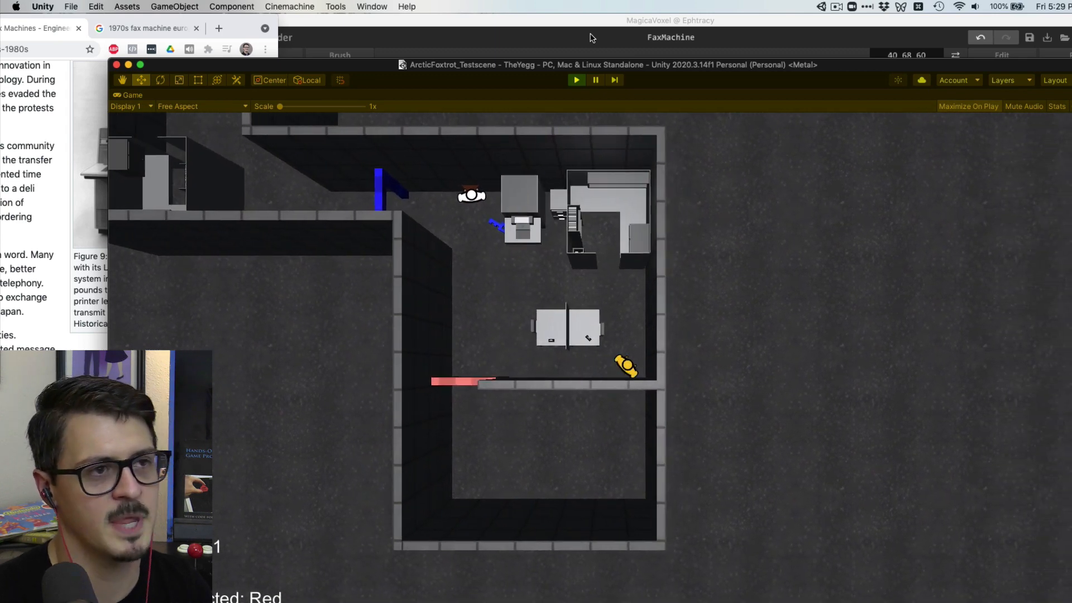
key(w)
key(a)
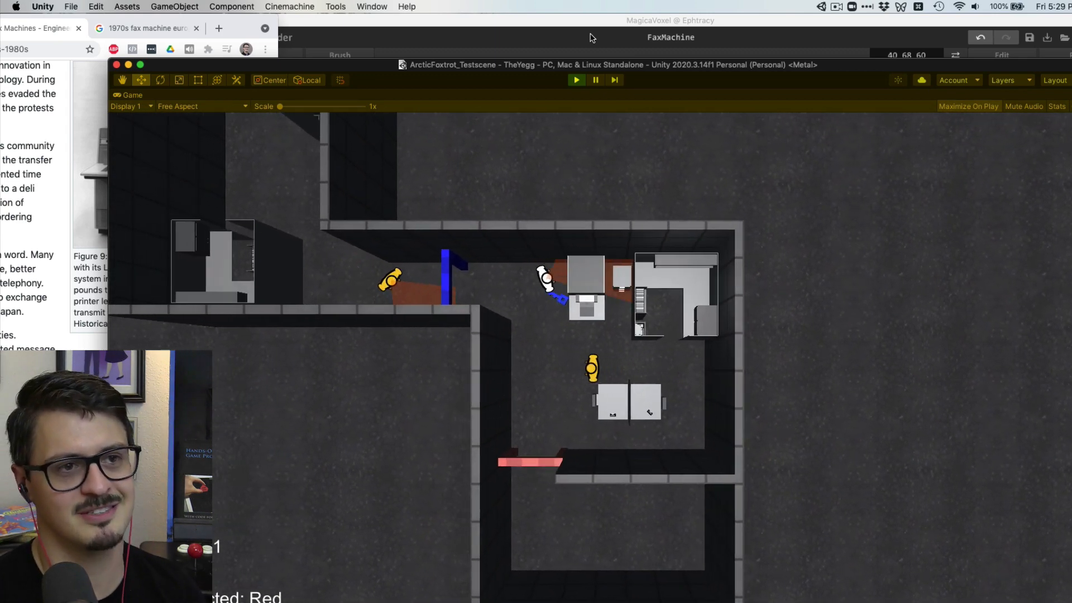
key(s)
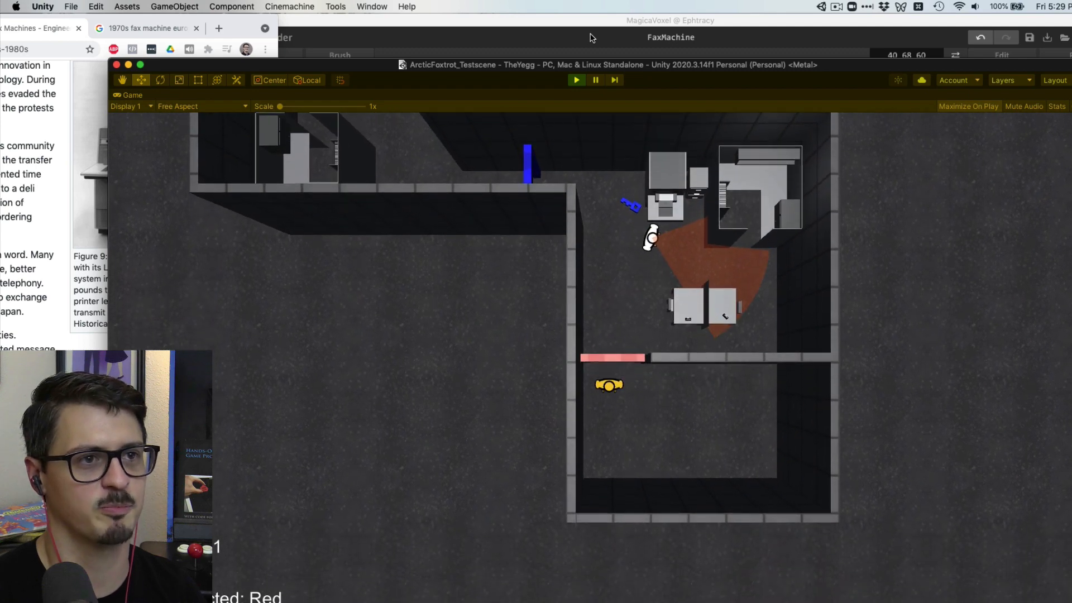
key(d)
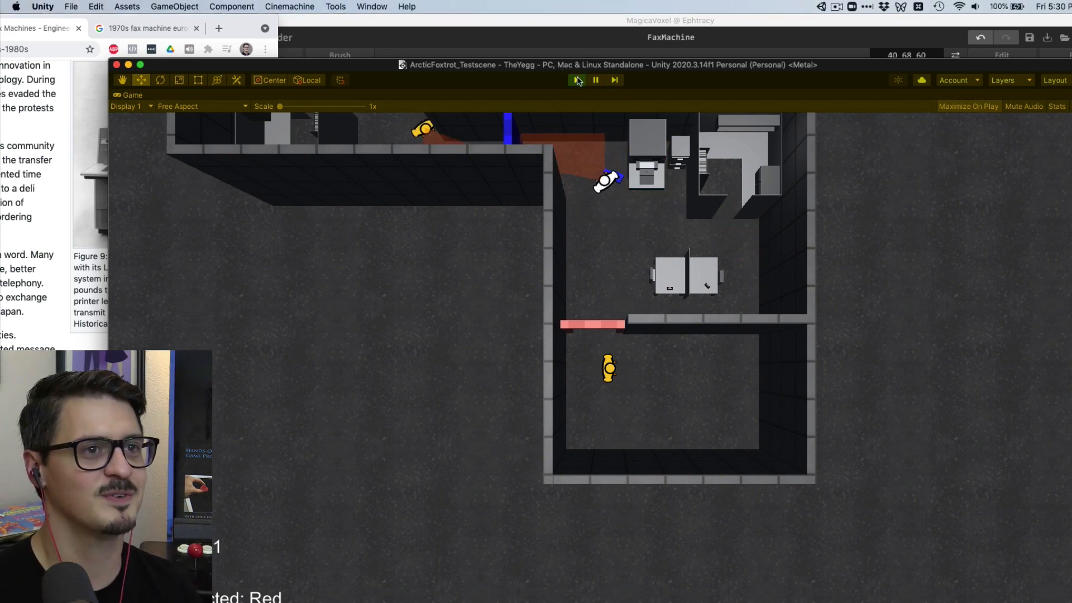
click(577, 80)
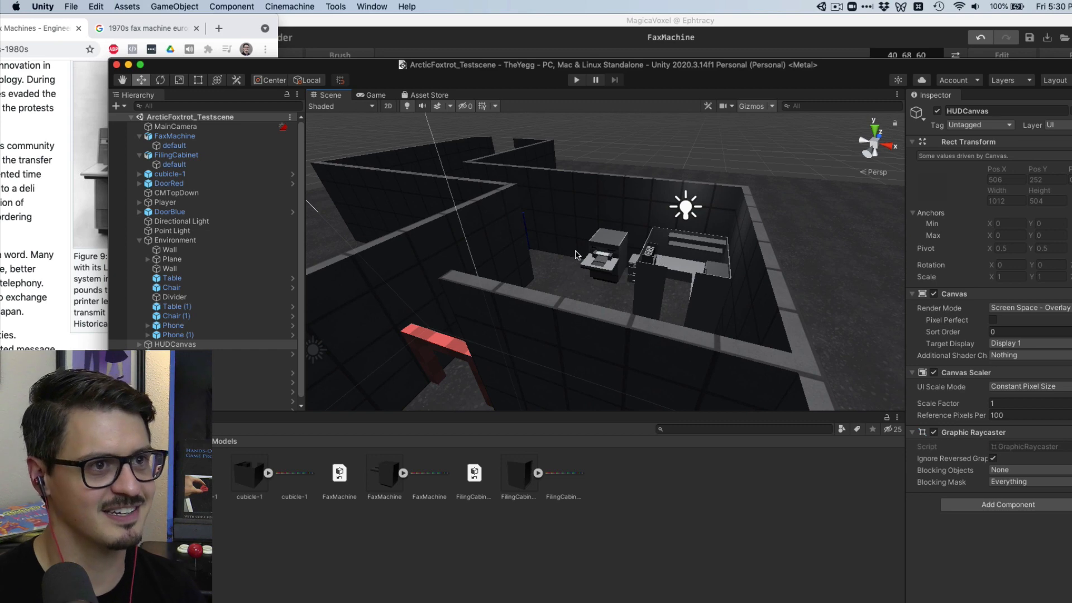
Focus on the fax machine and collapse the FaxMachine, FilingCabinet and Environment objects in the hierarchy
key(f)
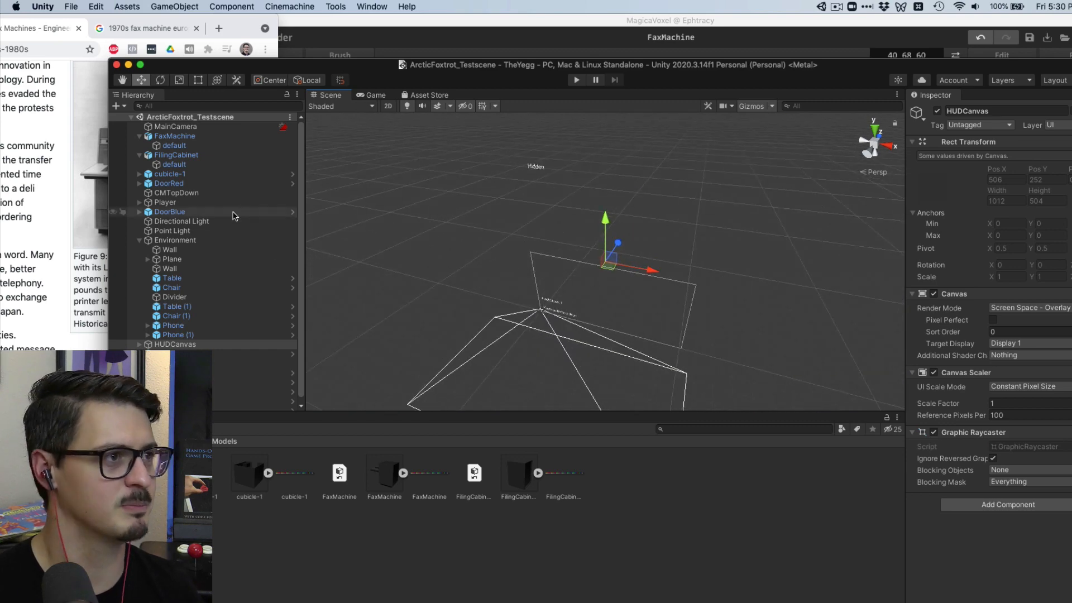
click(190, 137)
key(f)
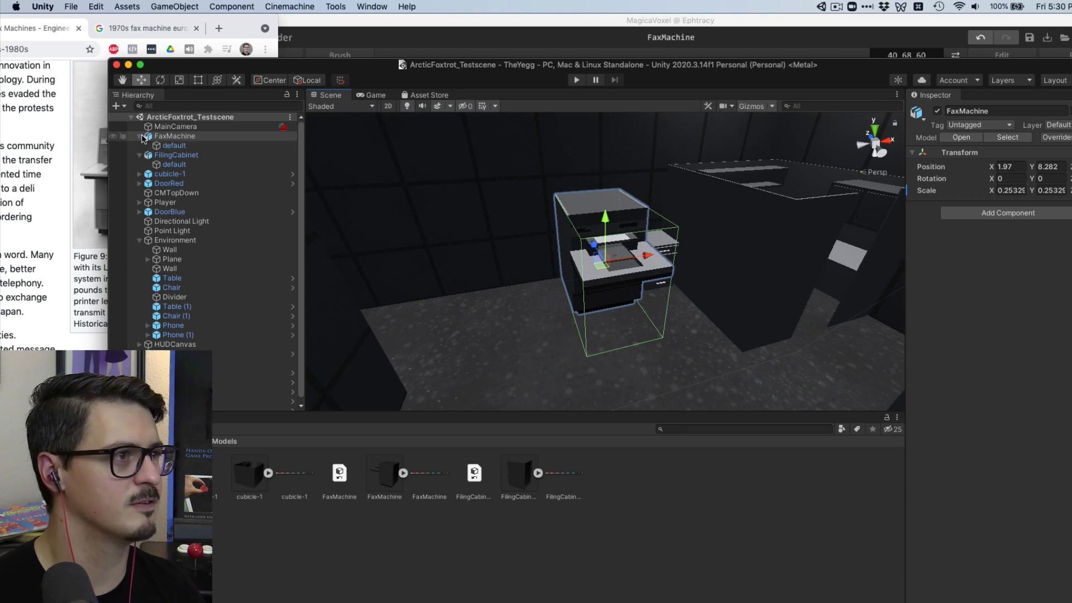
click(143, 136)
click(139, 156)
click(140, 136)
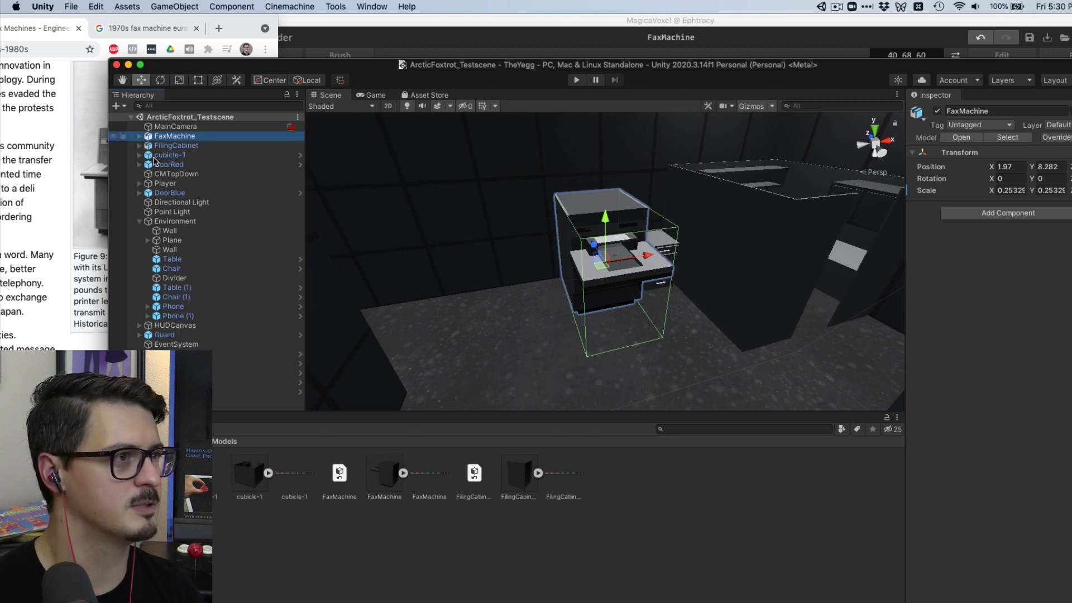
click(148, 222)
click(140, 221)
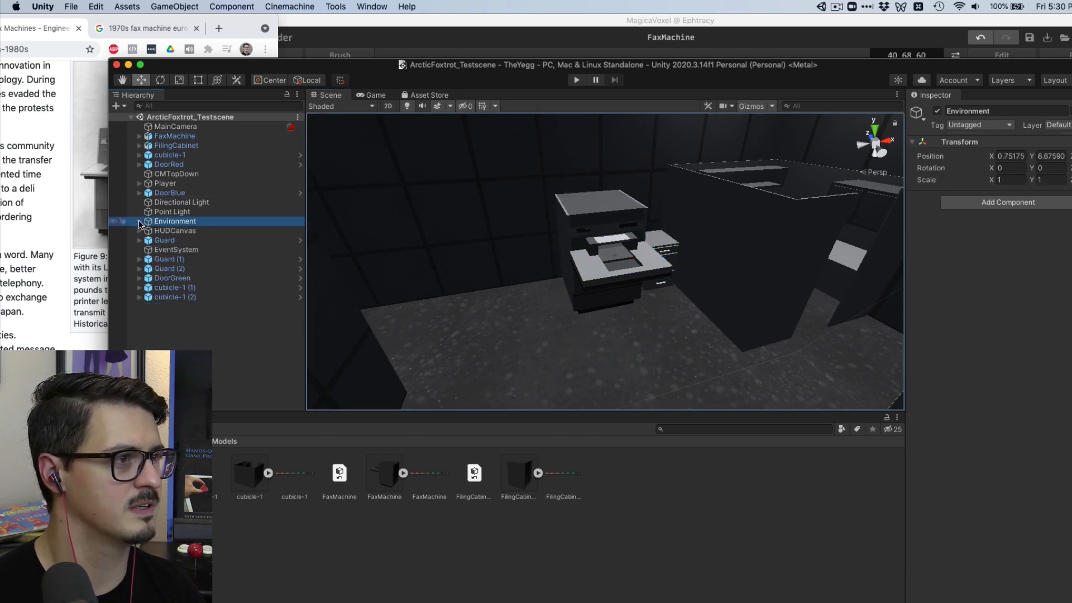
Create an empty object at the scene's root level and name it Decorations
right_click(214, 333)
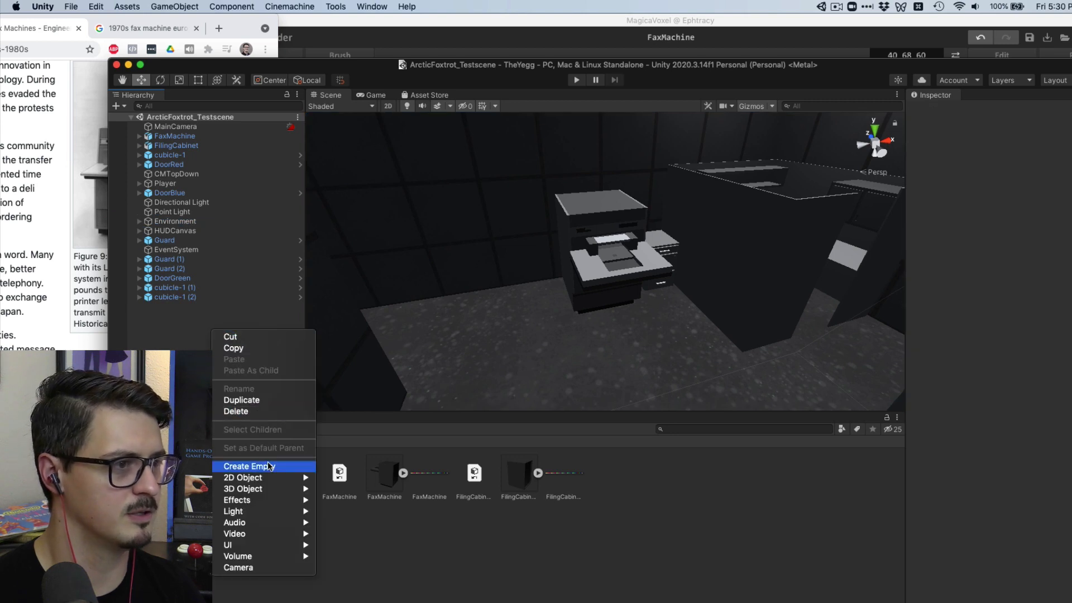
click(268, 467)
text(Decorations)
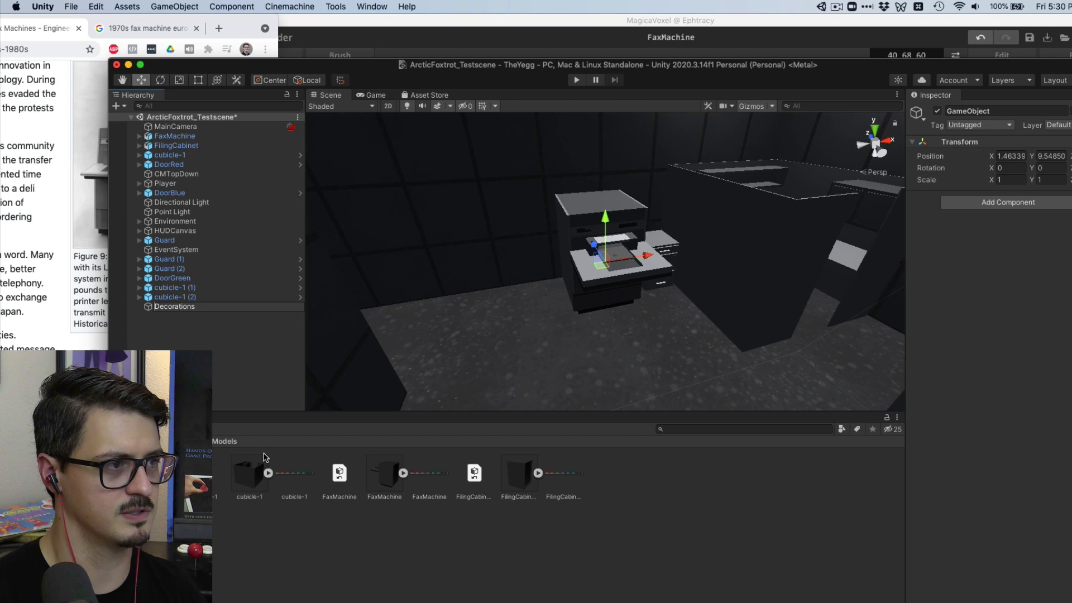
key(Return)
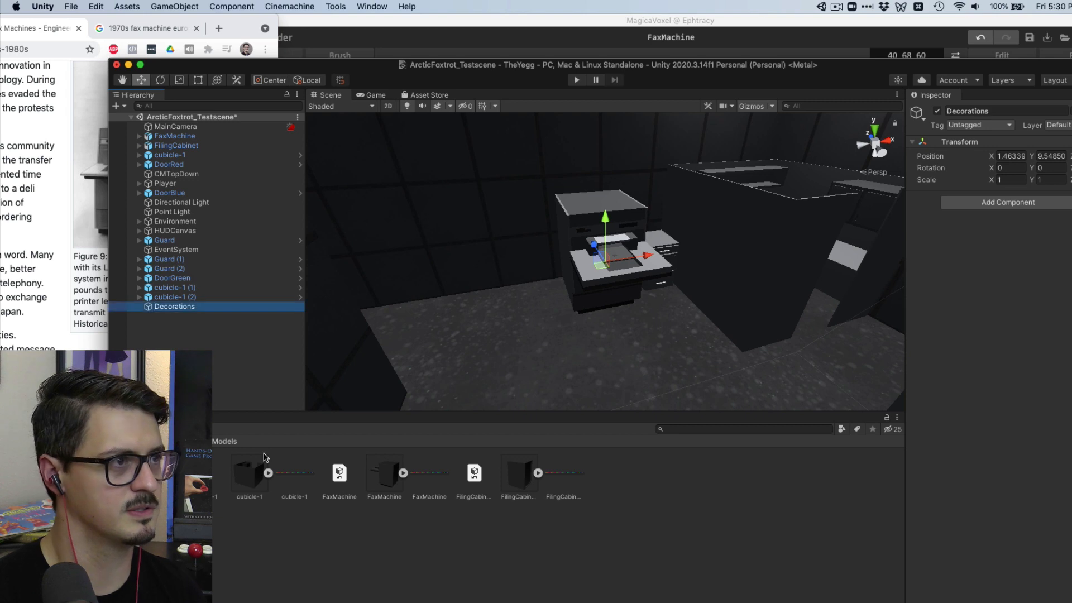
Make FaxMachine and FilingCabinet children of the Decorations object
click(177, 136)
shift+click(179, 146)
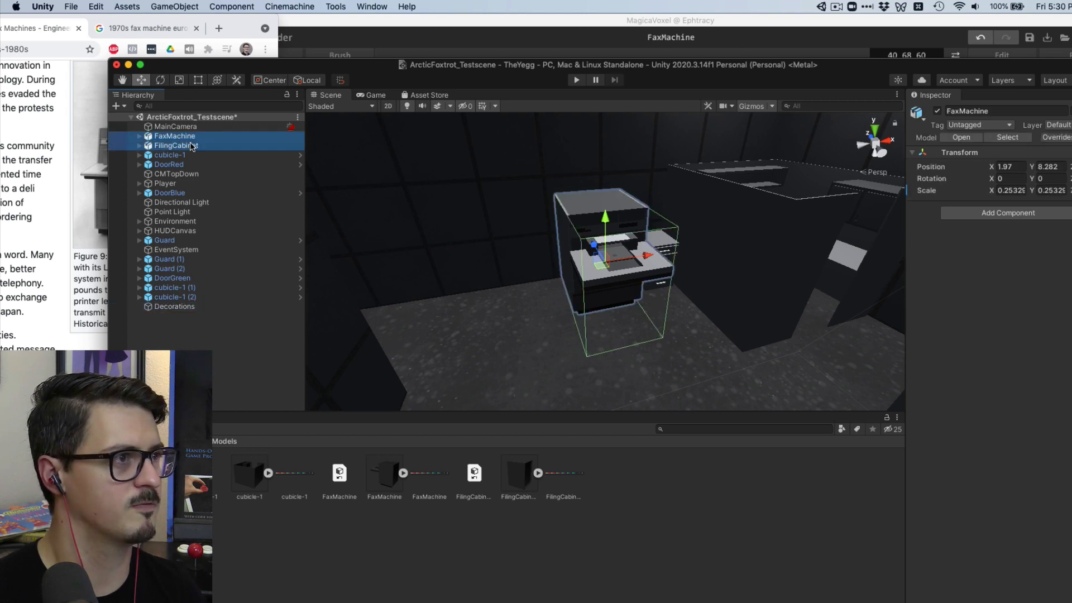
drag(179, 148, 183, 307)
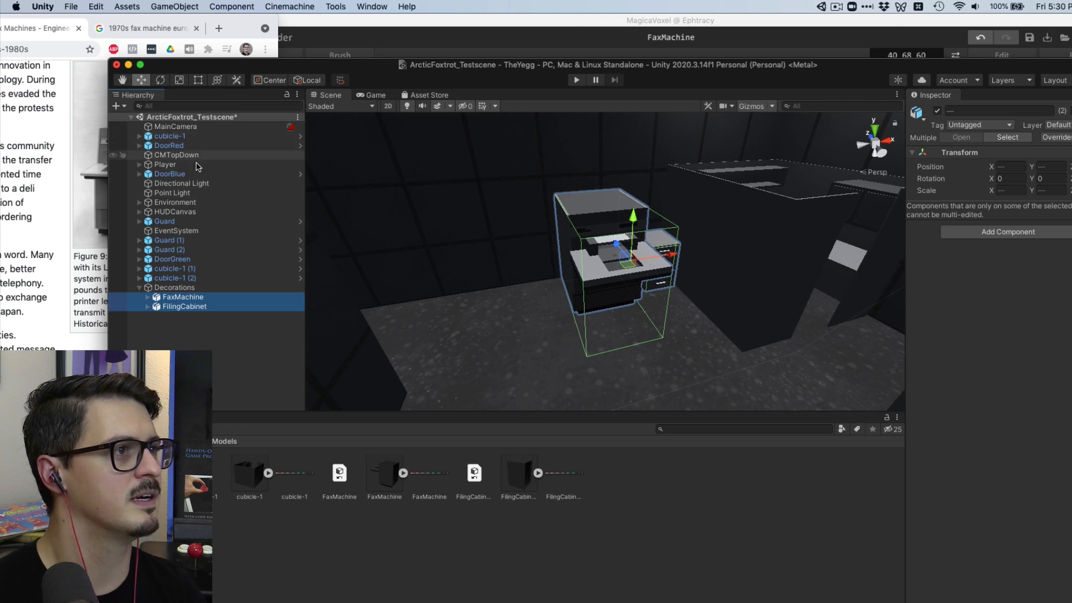
Clear the selection and save the Unity scene
click(194, 351)
key(super+s)
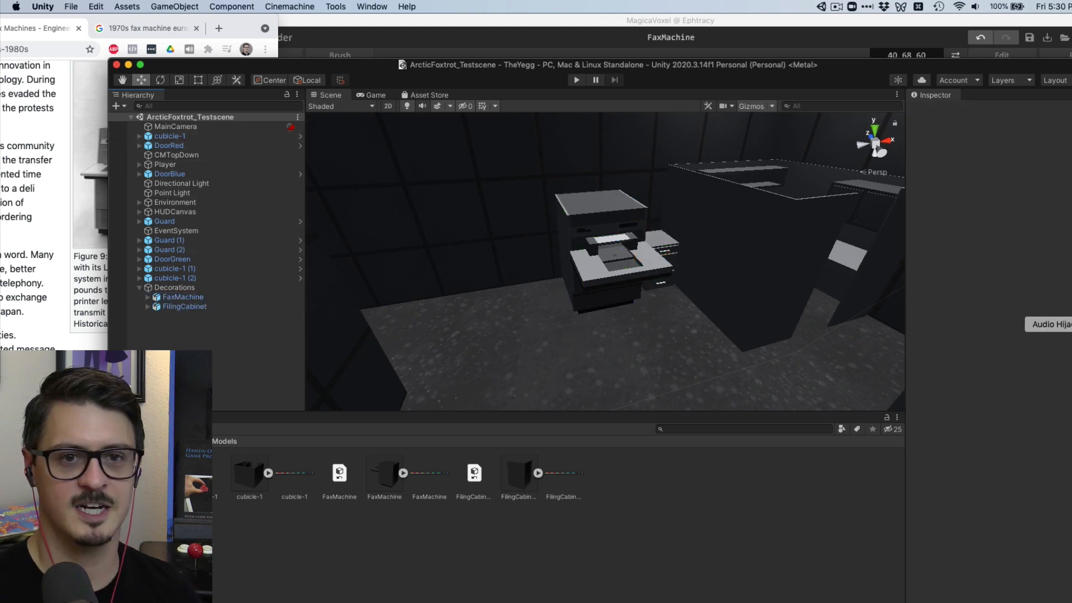
Switch to GitHub Desktop, commit all changed files with a summary and push to origin on the main branch, then minimize it
click(1064, 431)
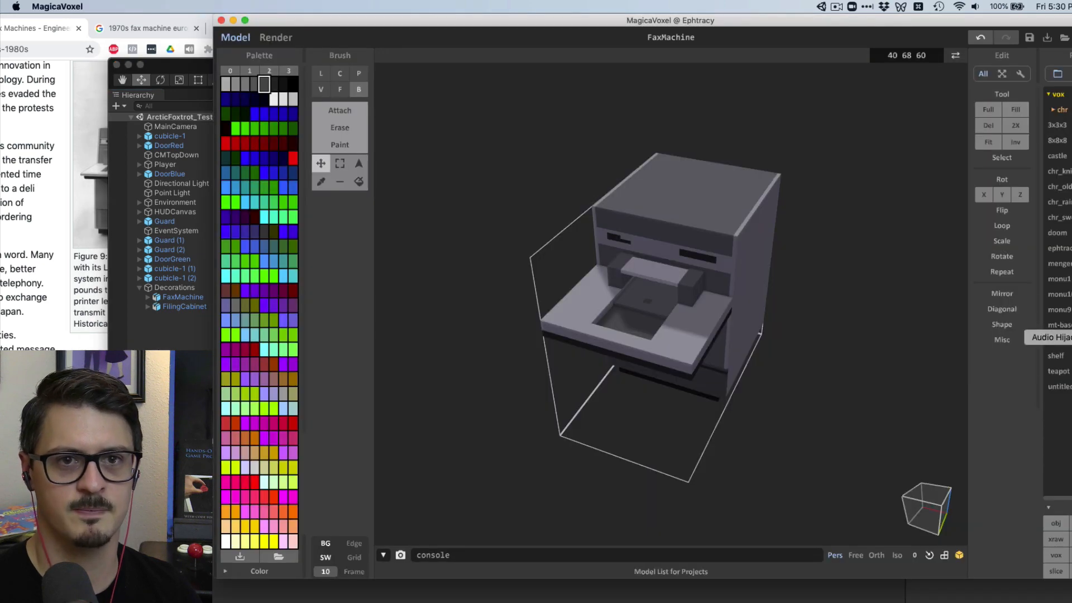
click(1063, 292)
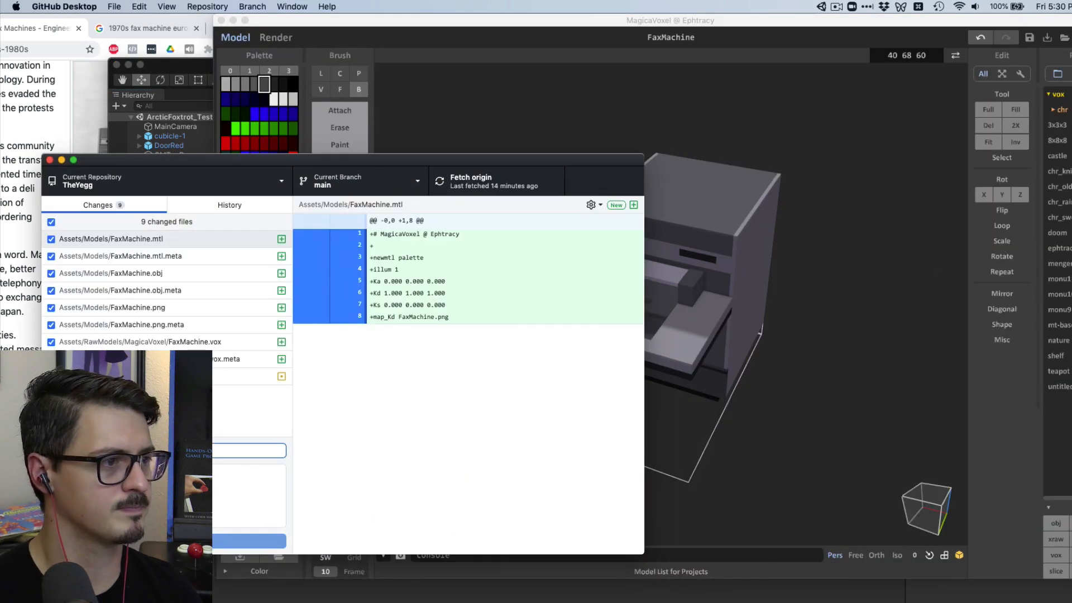
text(A)
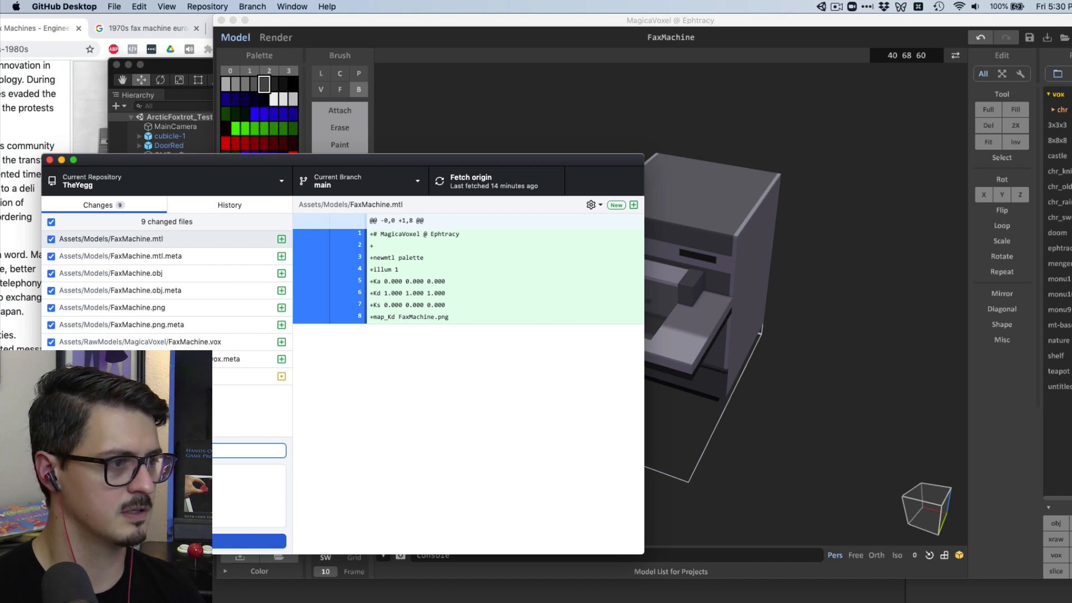
key(super+Return)
key(super+p)
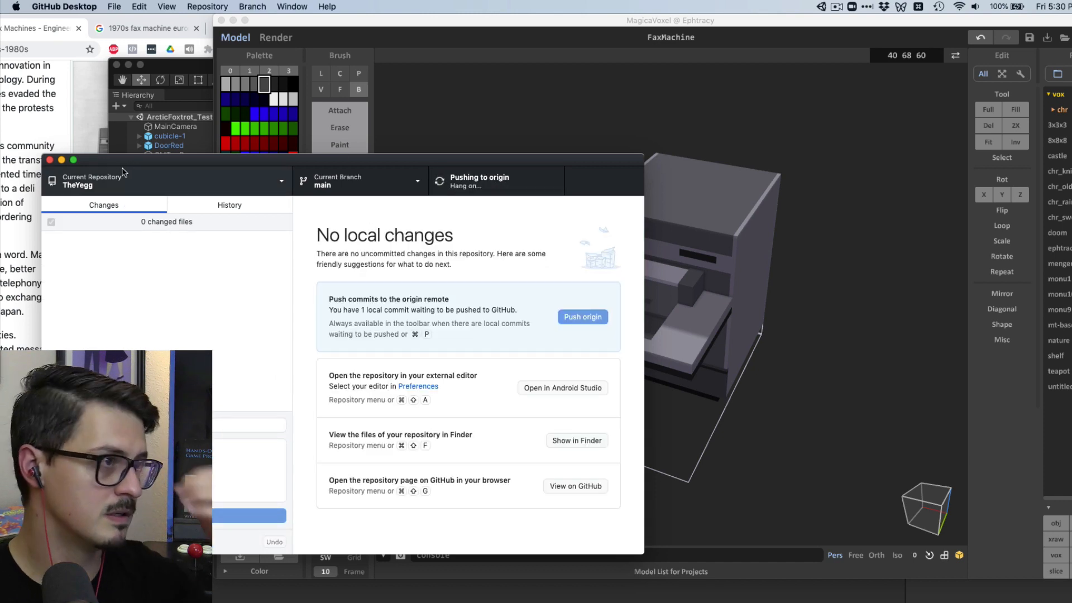
click(63, 160)
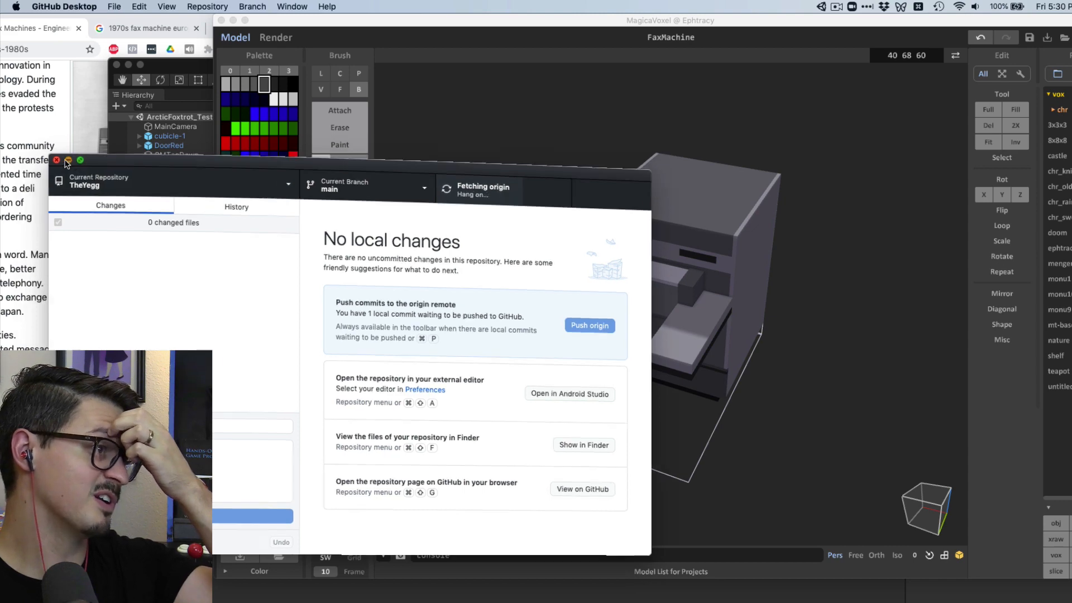
Switch to Chrome, examine the Figure 9 photo of the Xerox LDX system, and close its page
click(133, 169)
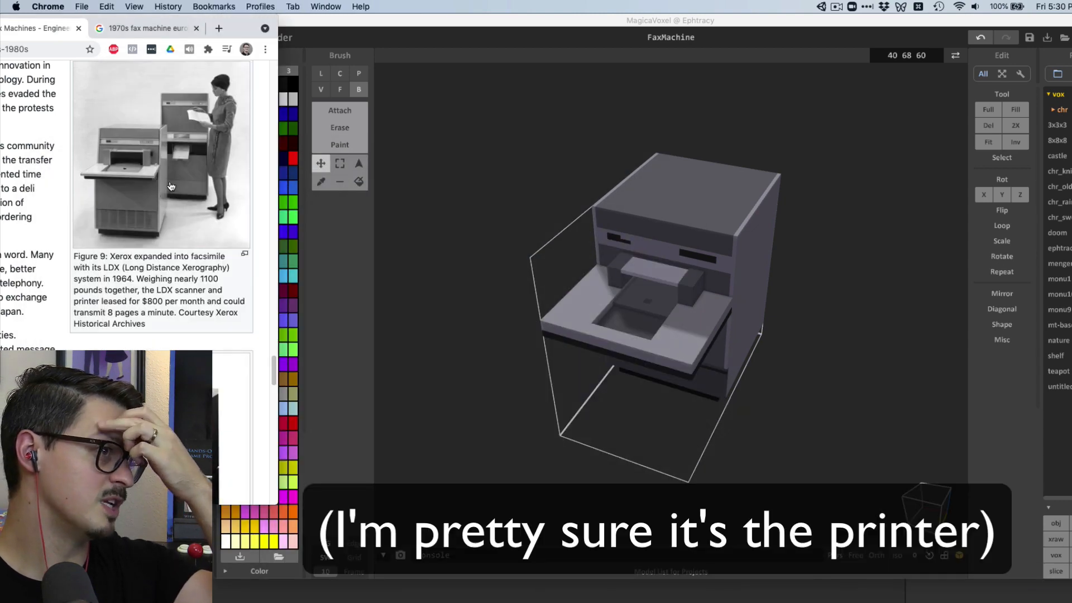
scroll(195, 169, down, 1)
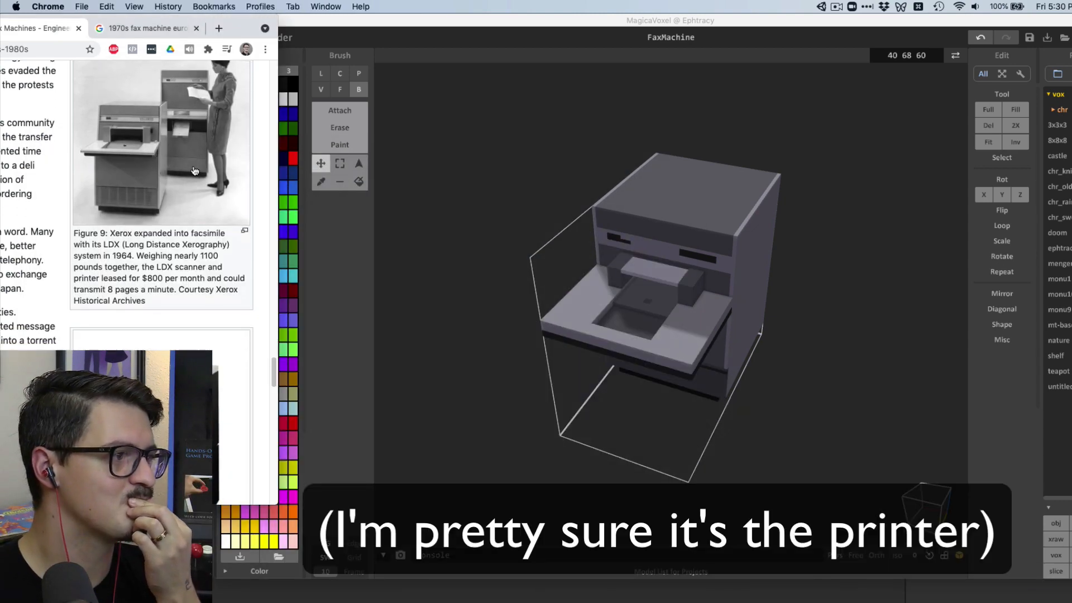
scroll(195, 171, up, 1)
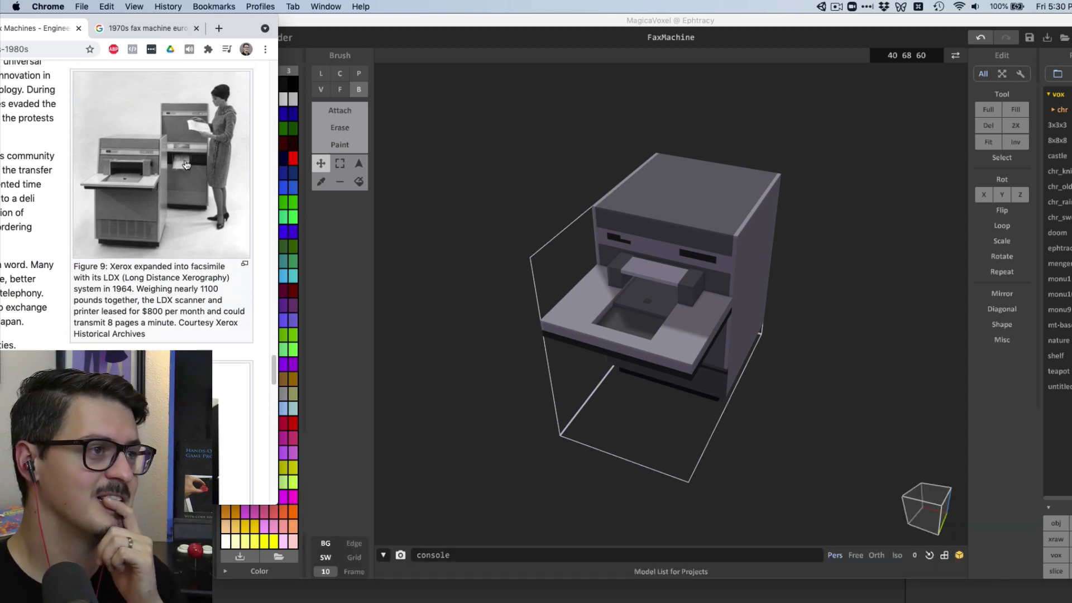
scroll(200, 179, up, 1)
click(197, 173)
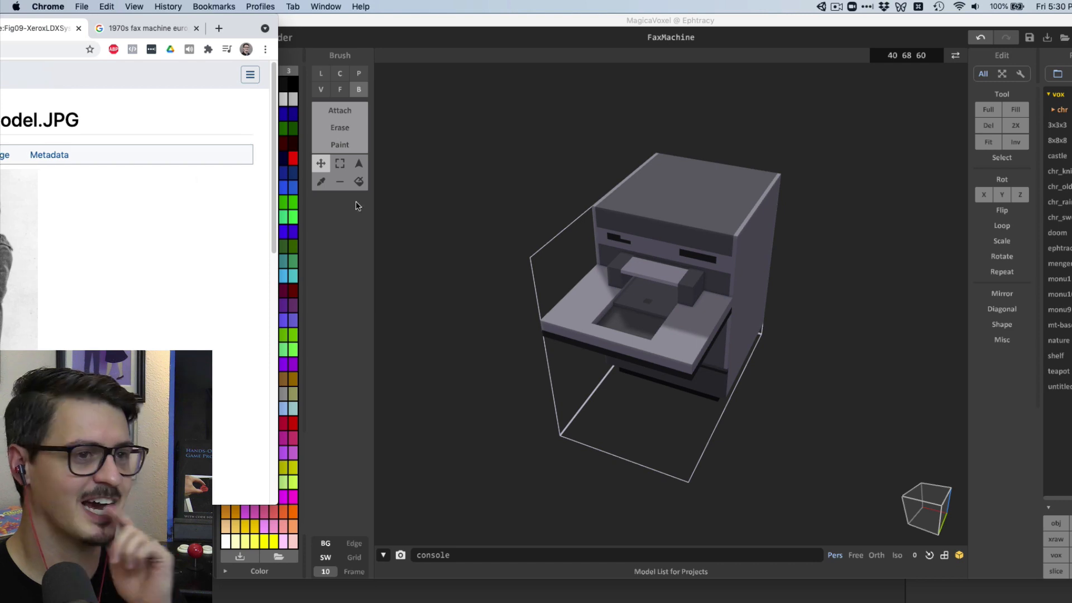
drag(248, 22, 255, 23)
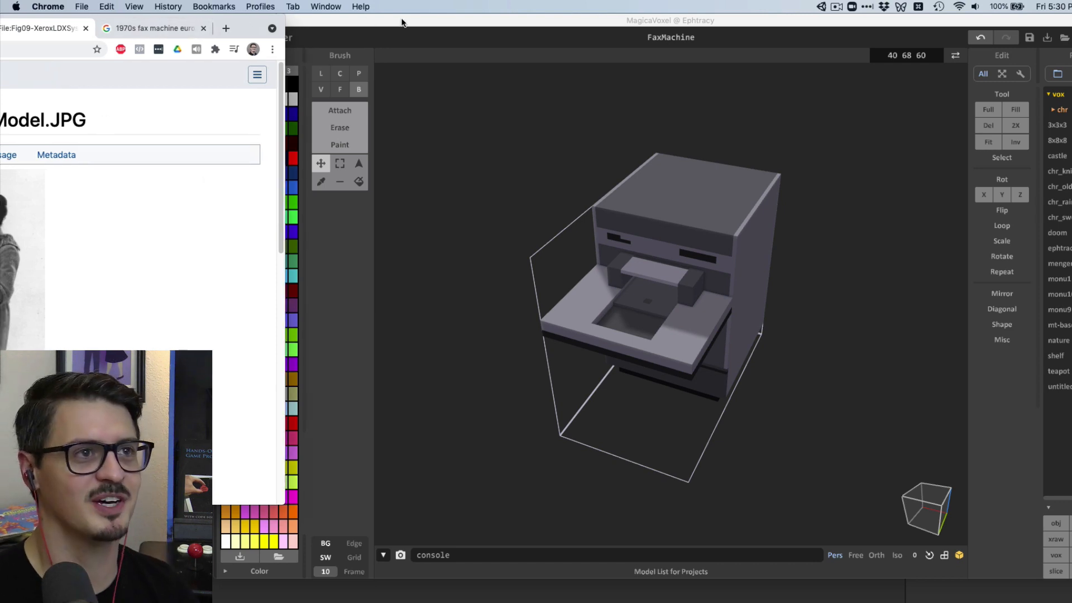
key(super+w)
Switch to MagicaVoxel, start a new project and delete all voxels of its default cube
click(408, 21)
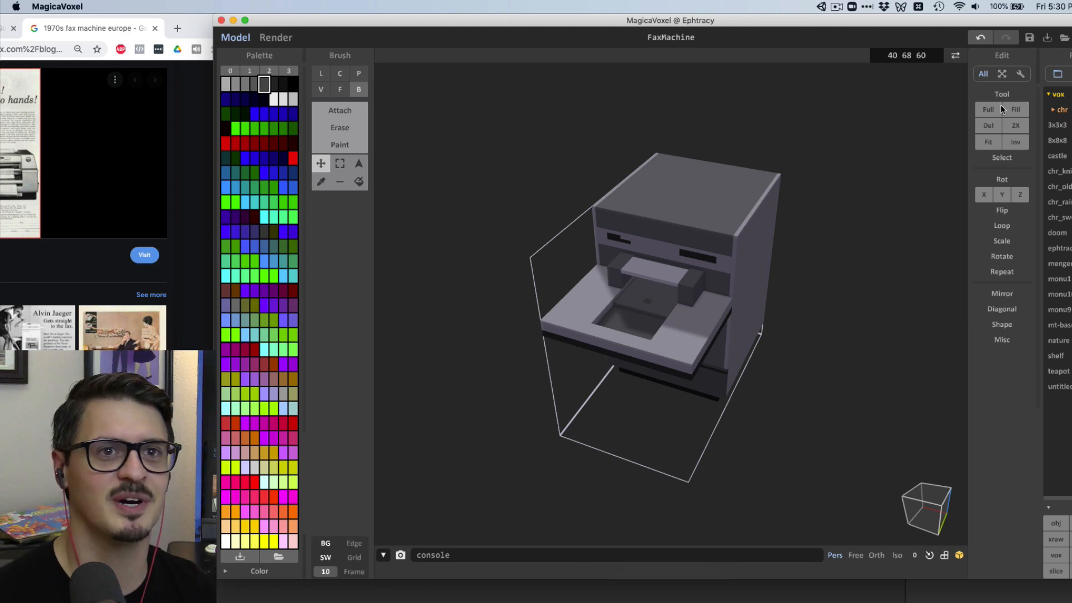
click(1065, 38)
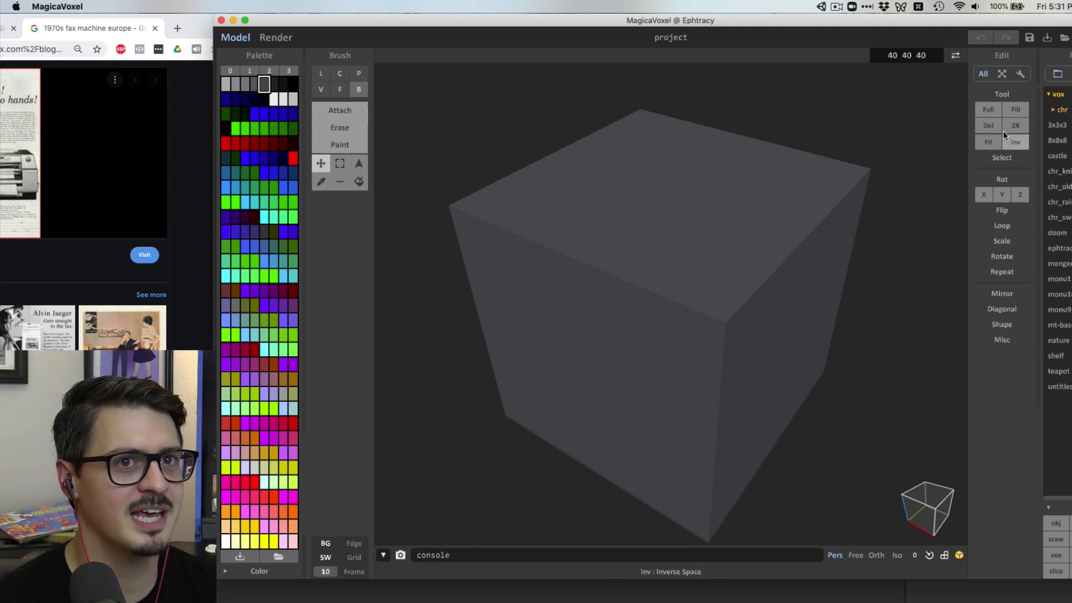
click(988, 126)
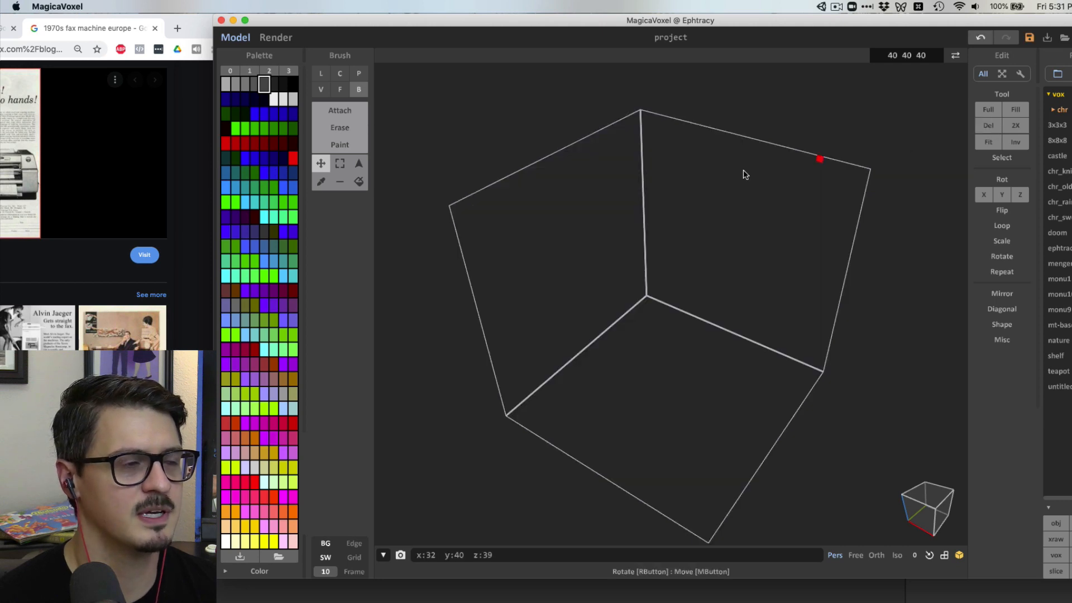
click(281, 87)
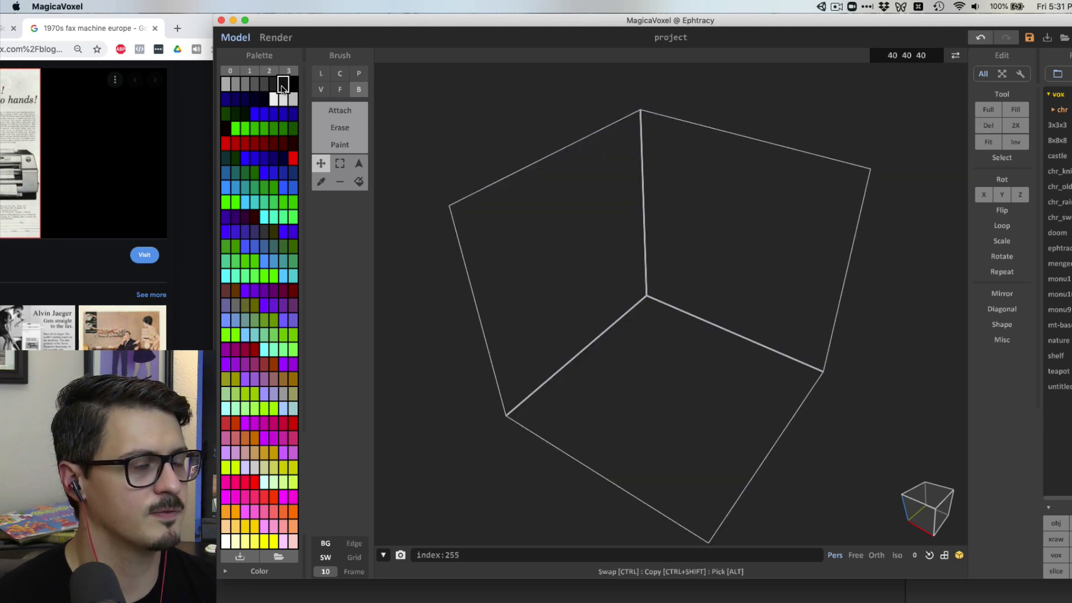
Resize the empty model volume to 30 voxels in X and 20 voxels in Y
right_drag(484, 223, 484, 212)
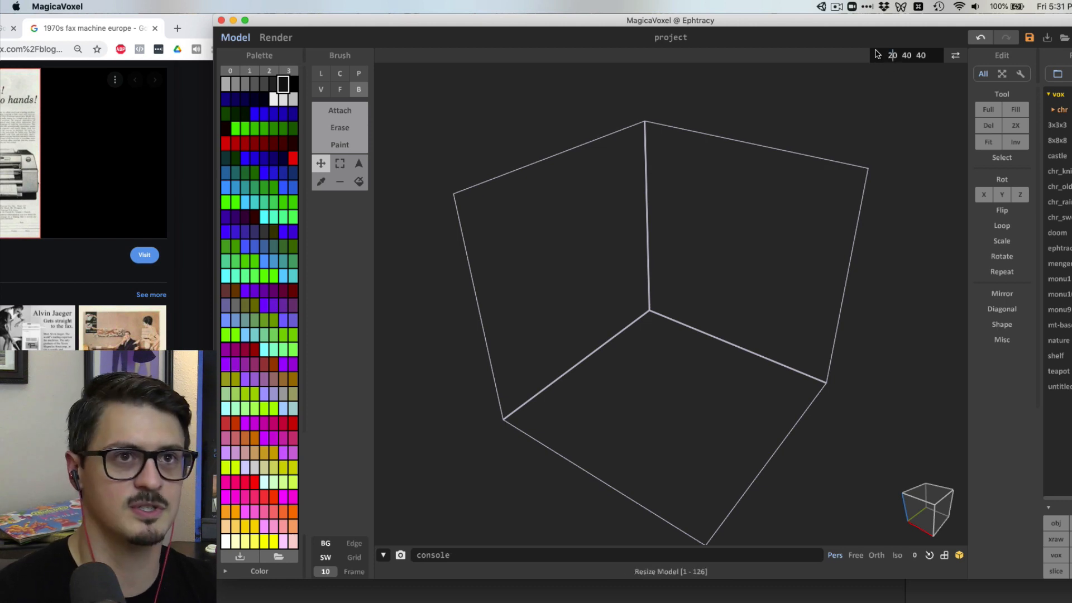
key(Tab)
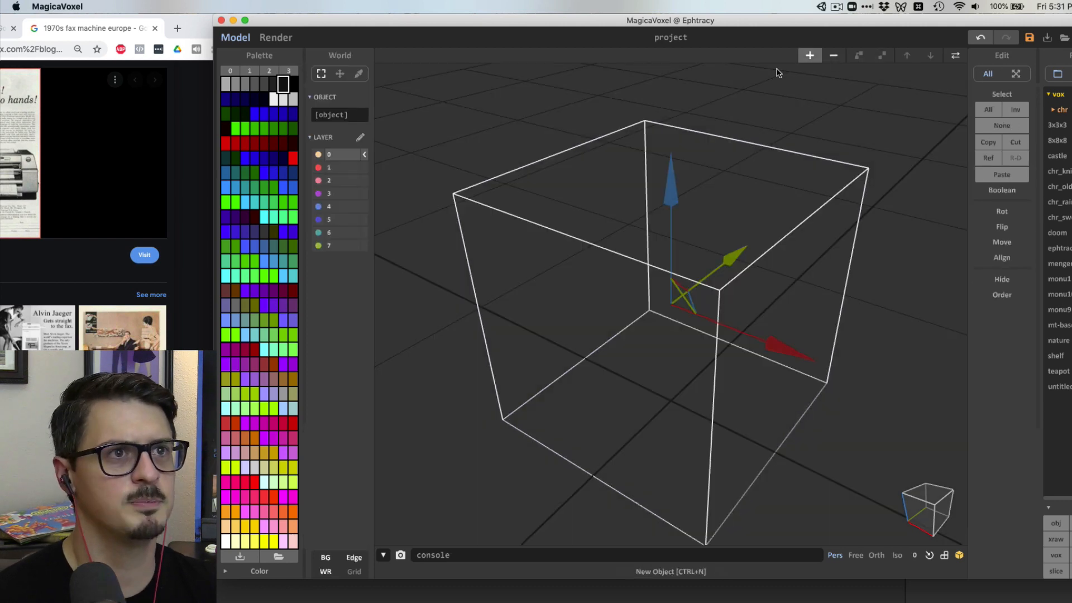
key(Tab)
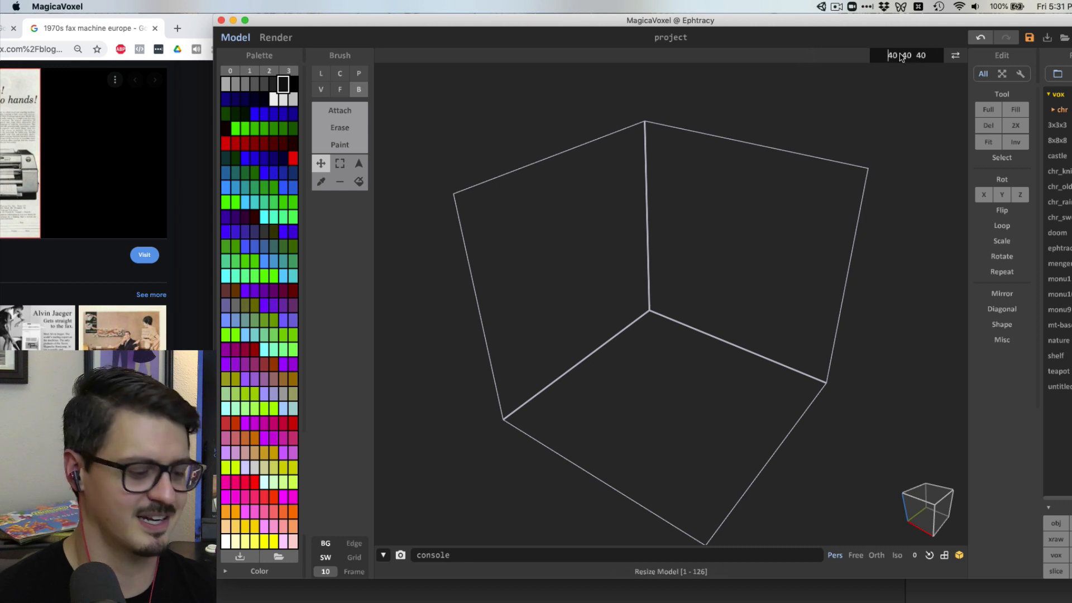
text(30)
key(Return)
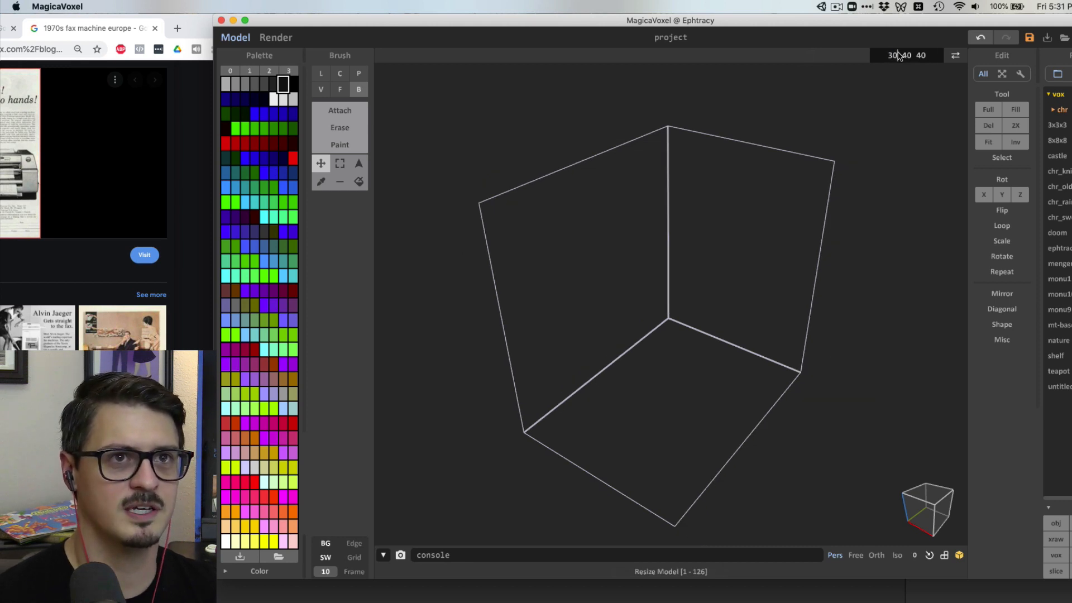
text(20)
key(Return)
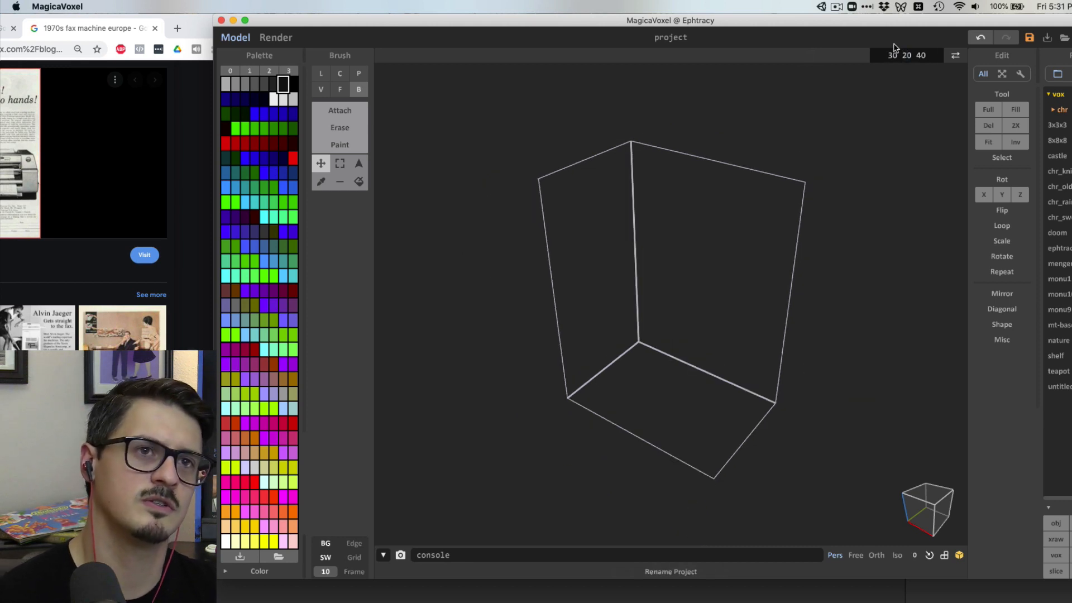
Resize the empty model volume to 110 voxels in X and 85 voxels in Y
click(903, 56)
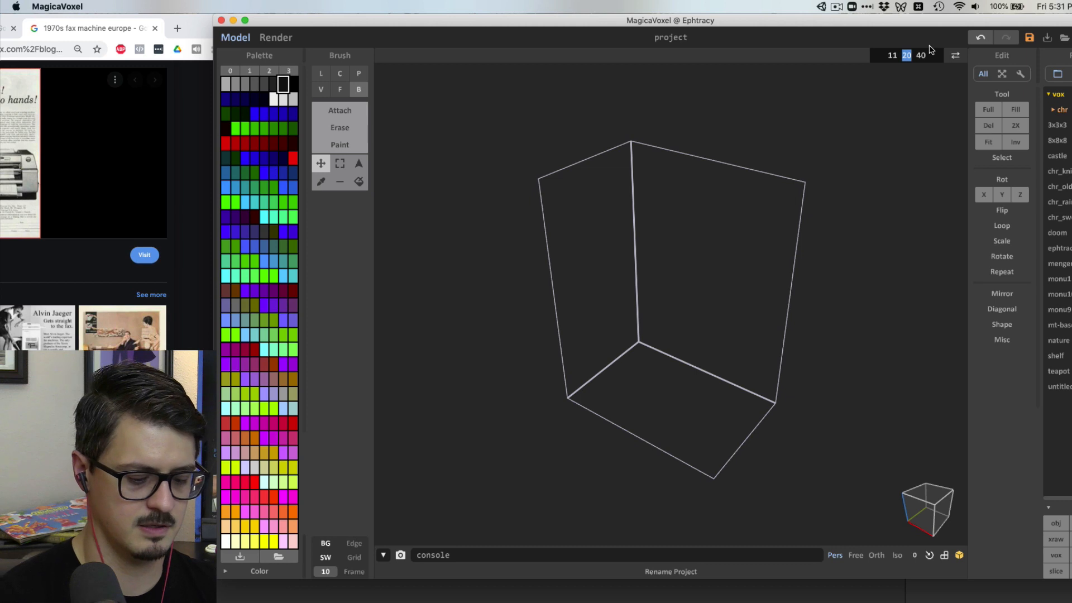
text(85)
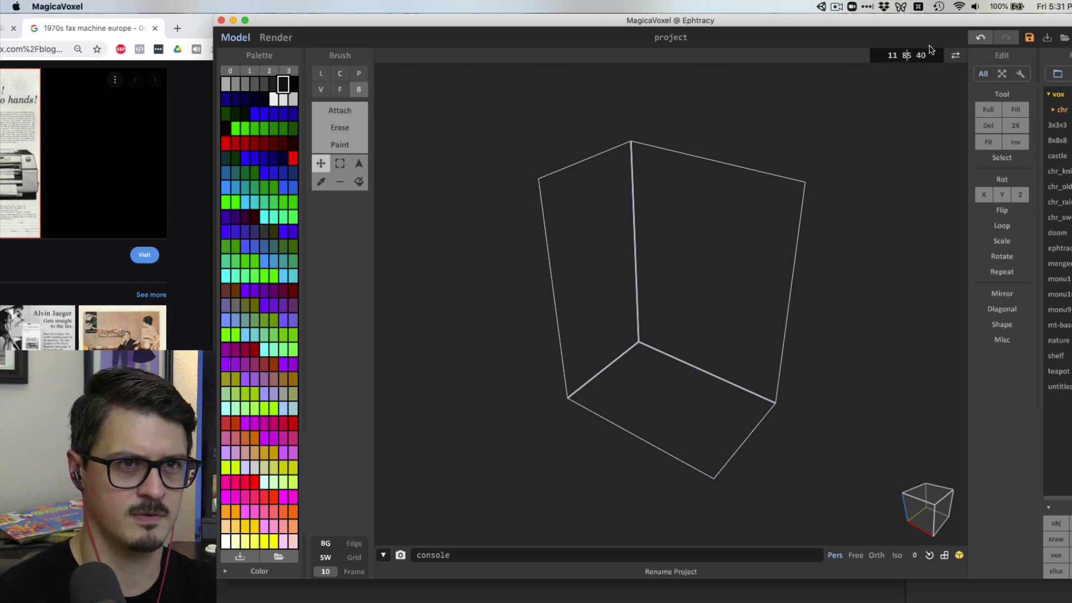
key(Return)
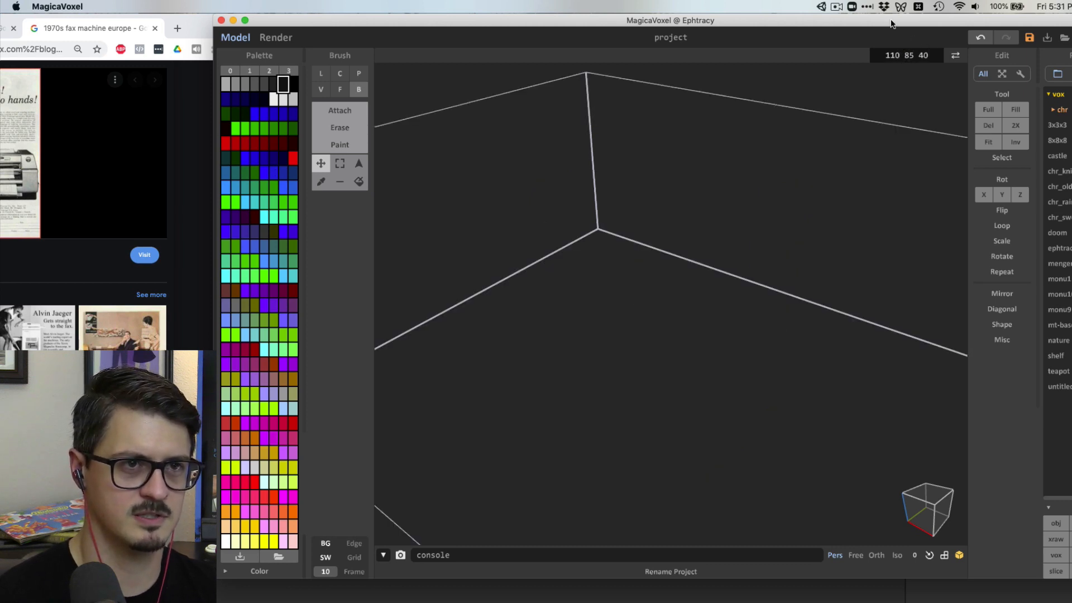
Set the model volume to 85 voxels in X and 110 voxels in Y
scroll(825, 148, down, 10)
mouse_move(814, 220)
right_down()
mouse_move(725, 210)
mouse_move(794, 223)
mouse_move(810, 215)
right_up()
click(890, 55)
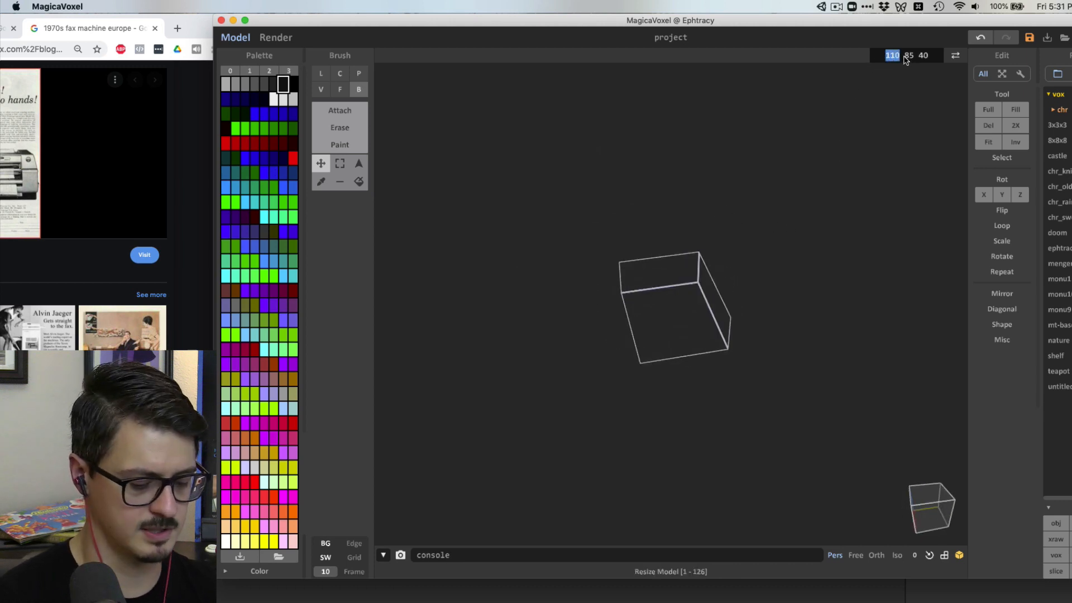
text(85 110)
key(Return)
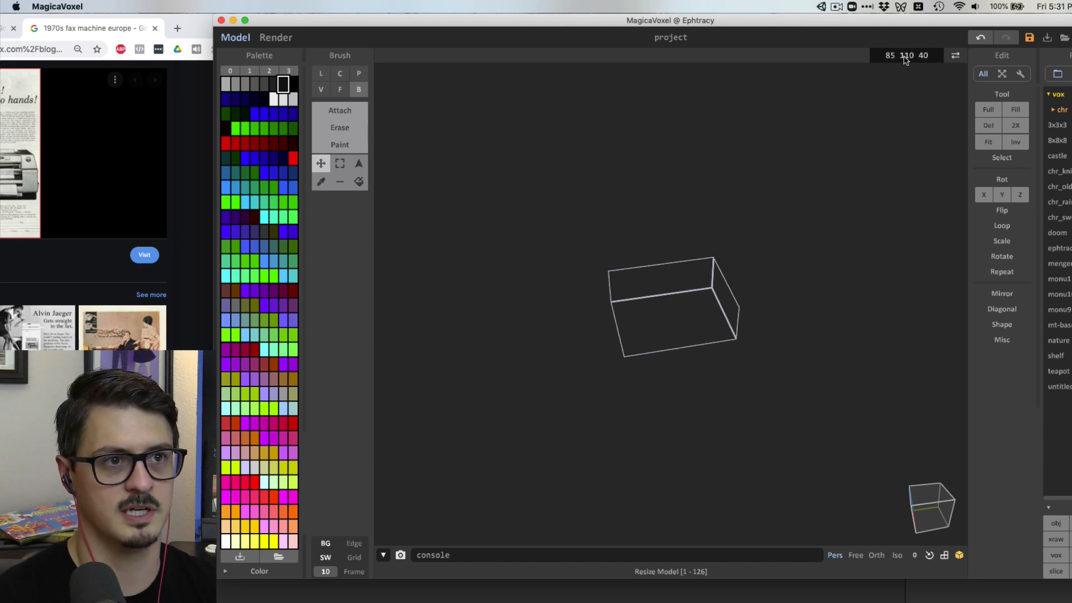
Set the model volume's height to 30 voxels
right_drag(627, 354, 710, 350)
scroll(712, 347, up, 3)
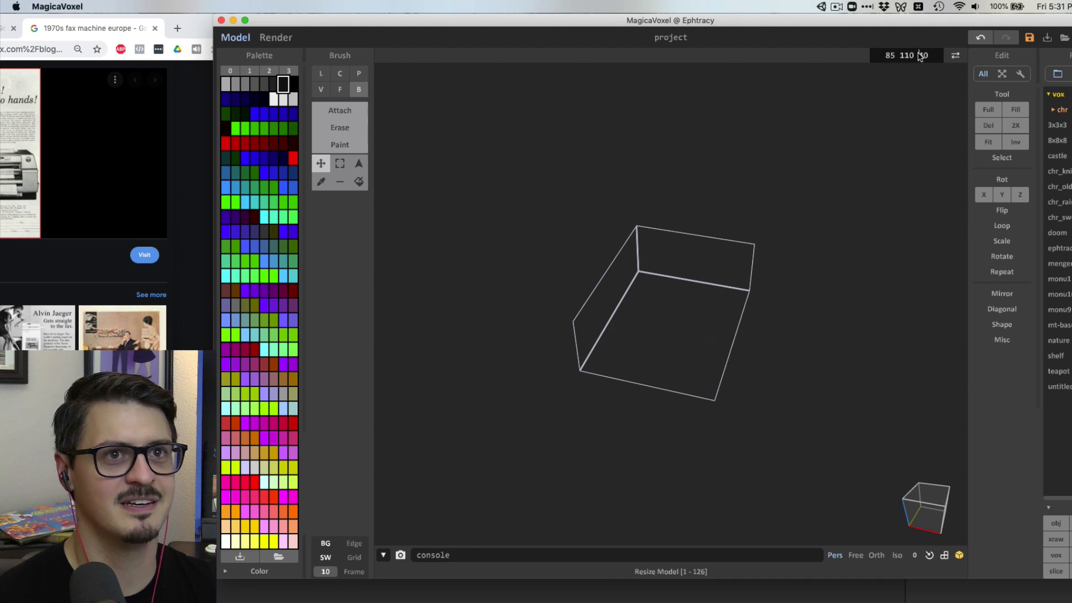
right_drag(670, 287, 827, 189)
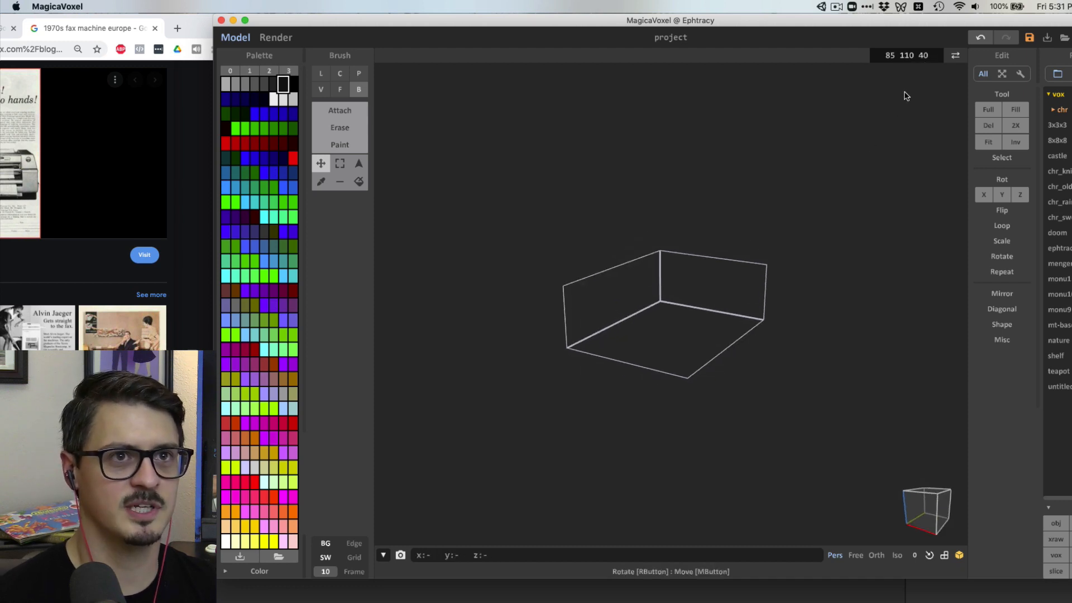
click(920, 55)
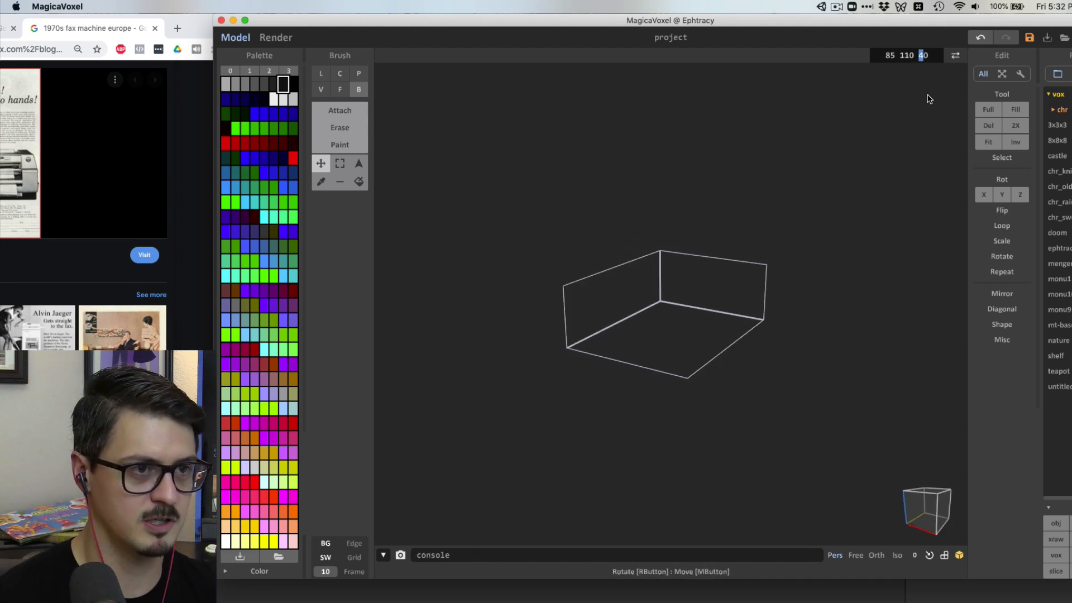
text(3)
key(Return)
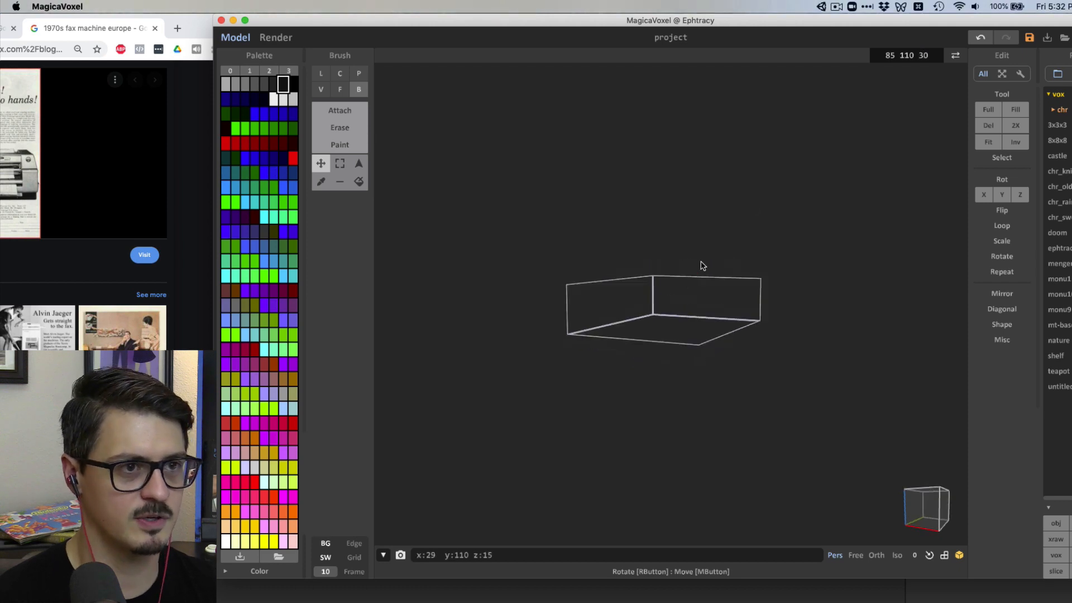
Try filling the volume with a darker grey using the Attach brush and the Full tool, undoing each attempt
right_drag(703, 266, 643, 237)
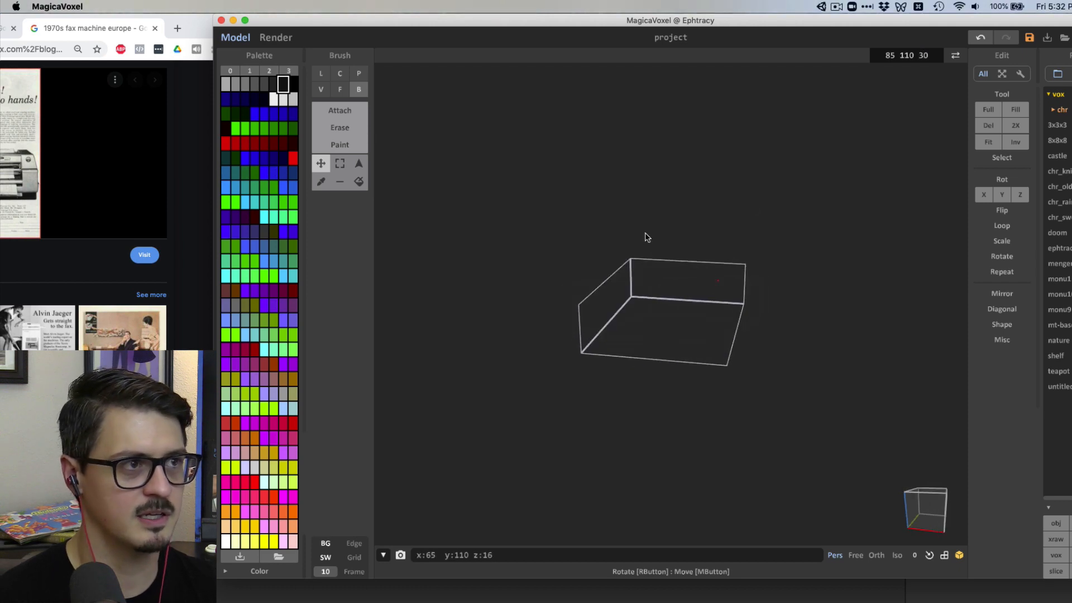
click(274, 84)
click(333, 113)
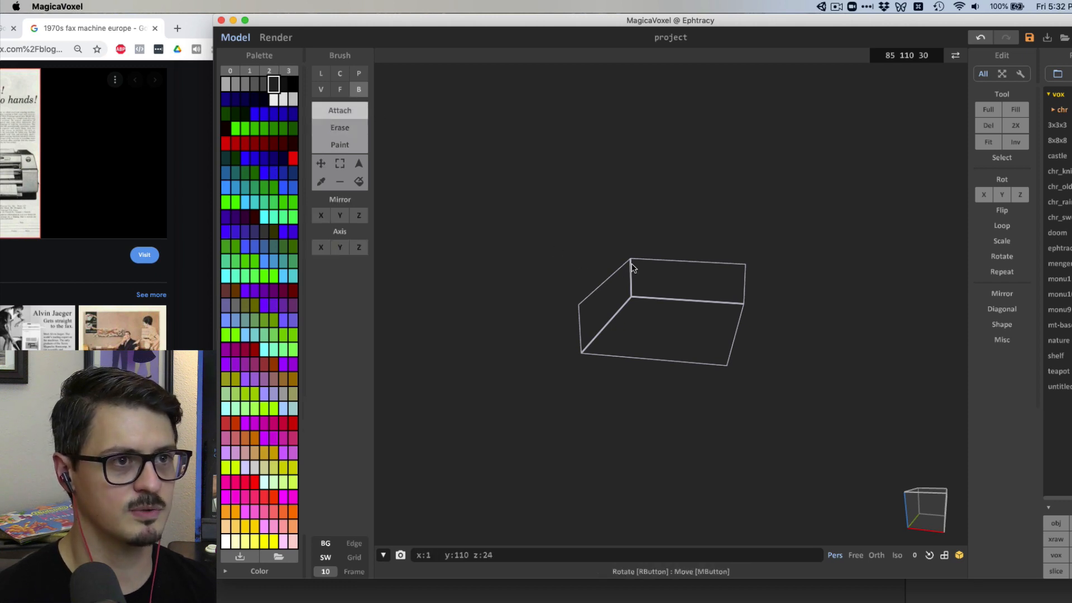
drag(631, 262, 727, 385)
key(super+z)
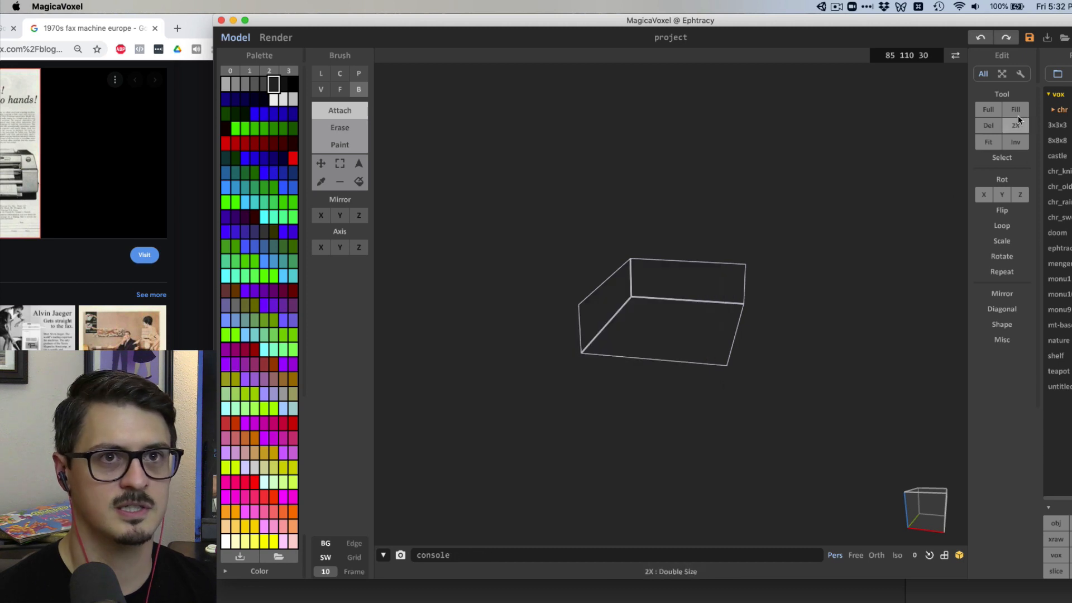
click(988, 109)
key(super+z)
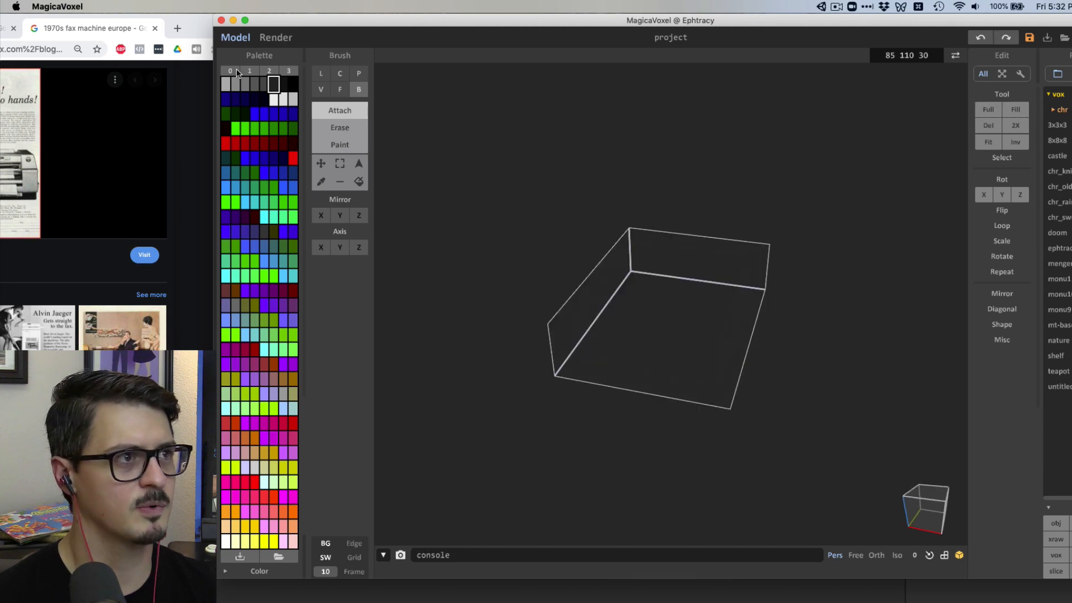
Fill the entire model volume with a slightly lighter dark grey from the palette's first row
click(264, 84)
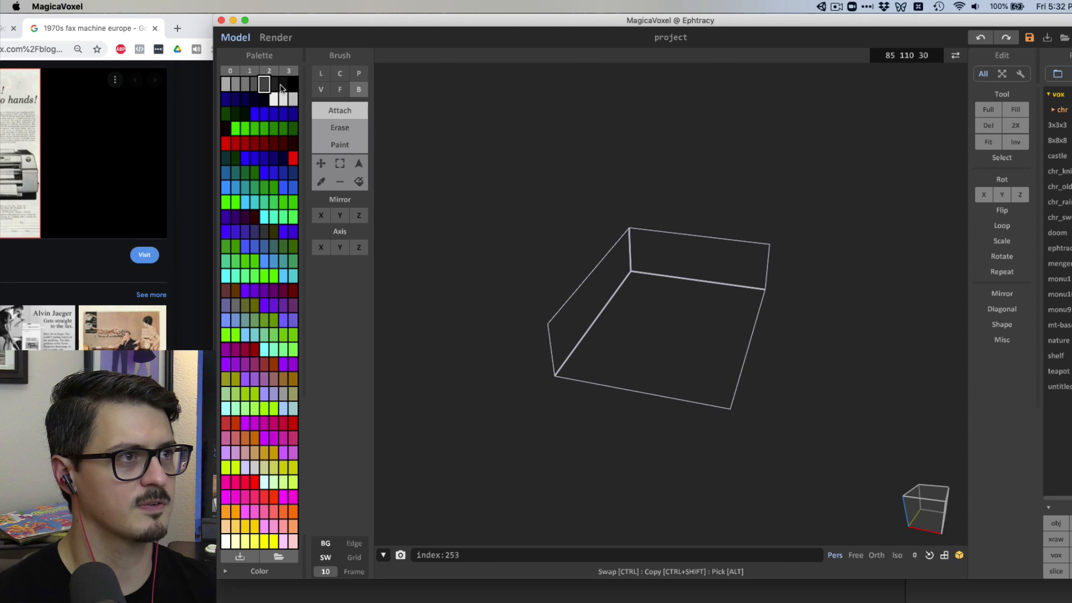
click(997, 110)
scroll(770, 276, up, 5)
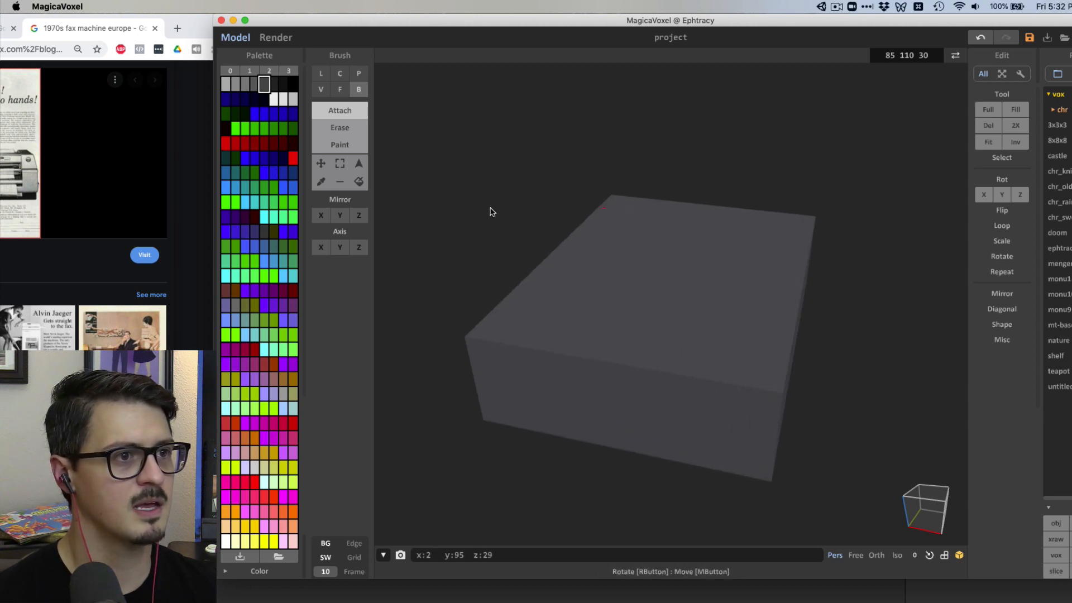
Hollow out the solid block with a box erase, leaving a thin floor, a back wall and two side walls
click(346, 126)
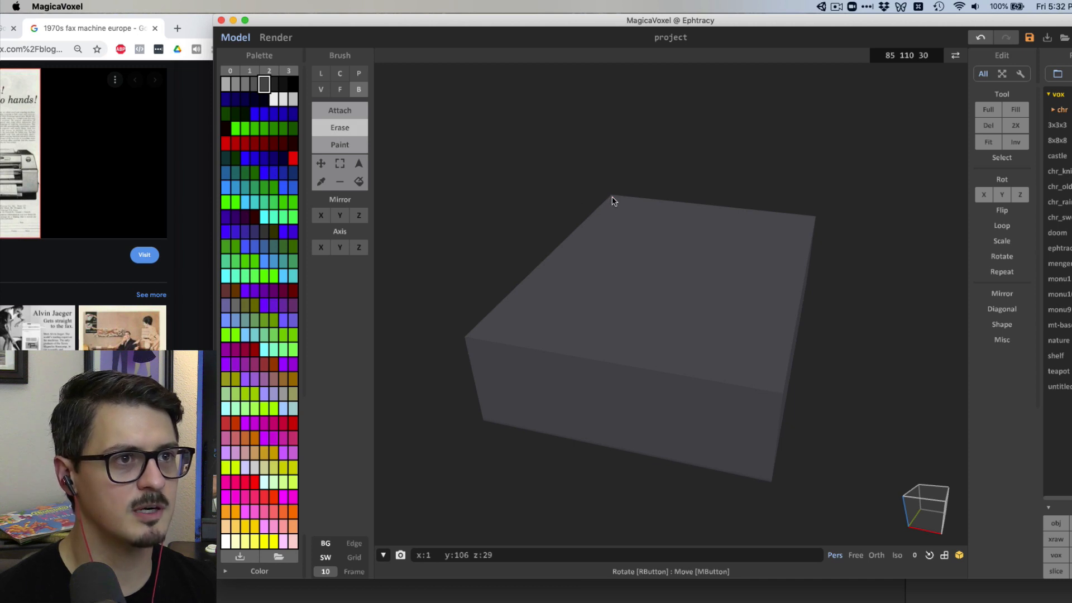
mouse_move(613, 197)
mouse_down()
mouse_move(618, 257)
mouse_move(661, 344)
mouse_move(764, 476)
mouse_up()
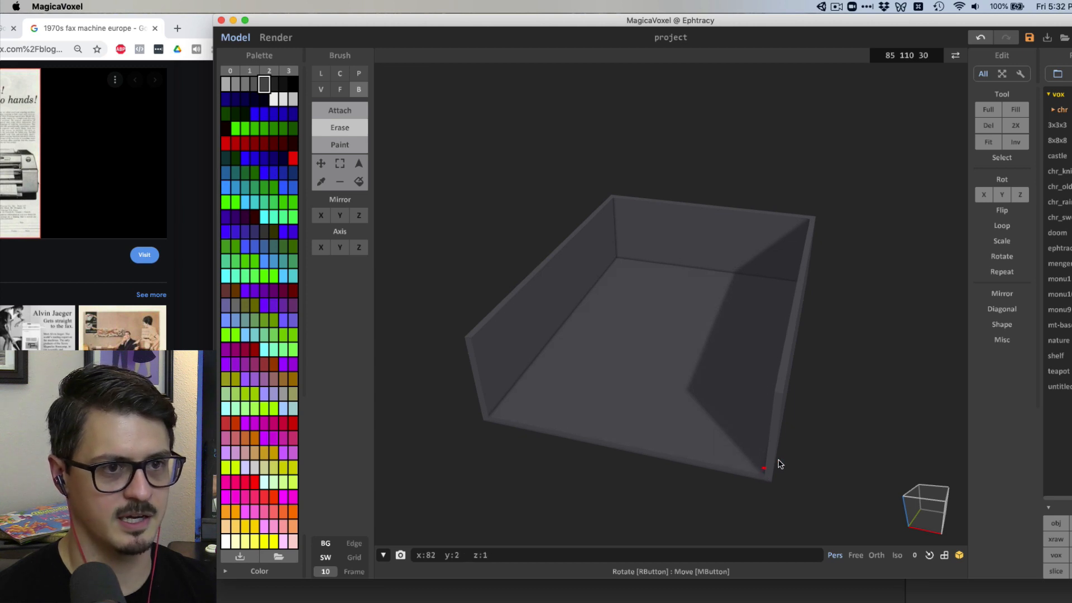
right_drag(780, 464, 811, 432)
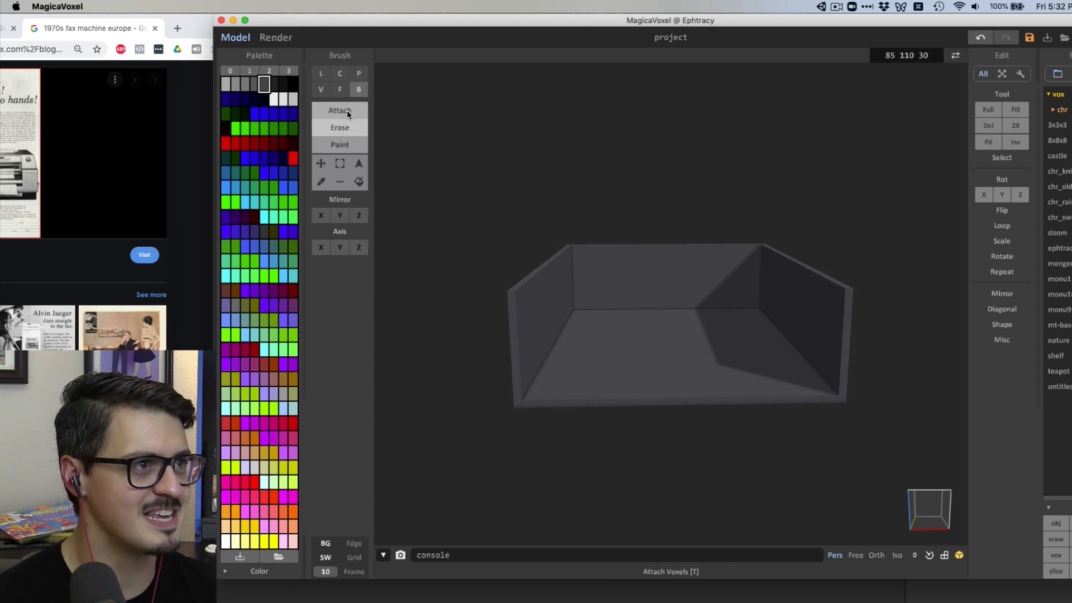
Try painting red marker voxels on the edges of the walls
click(293, 158)
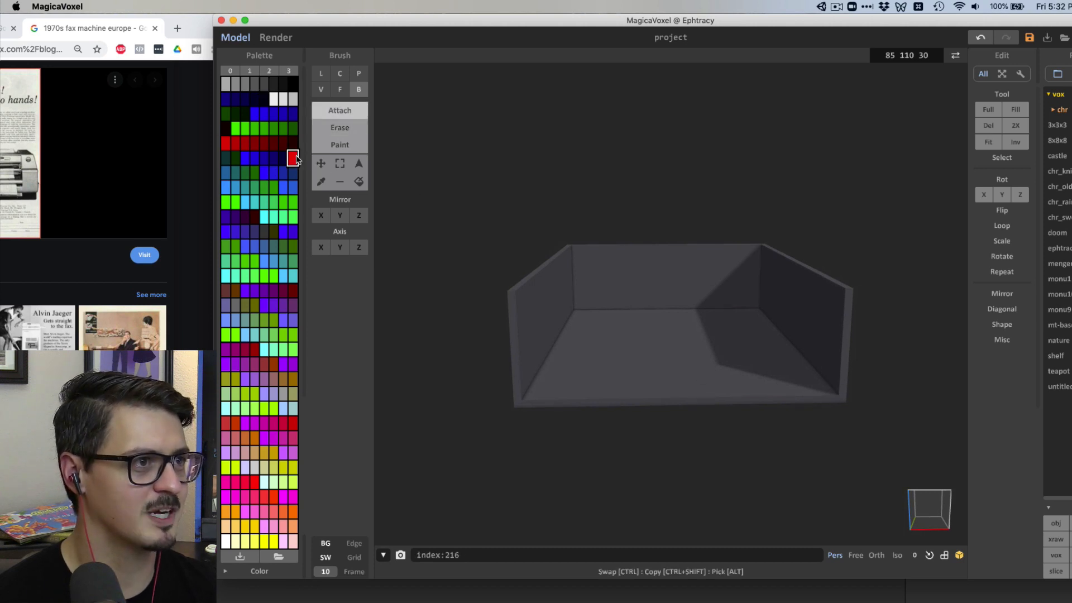
click(331, 144)
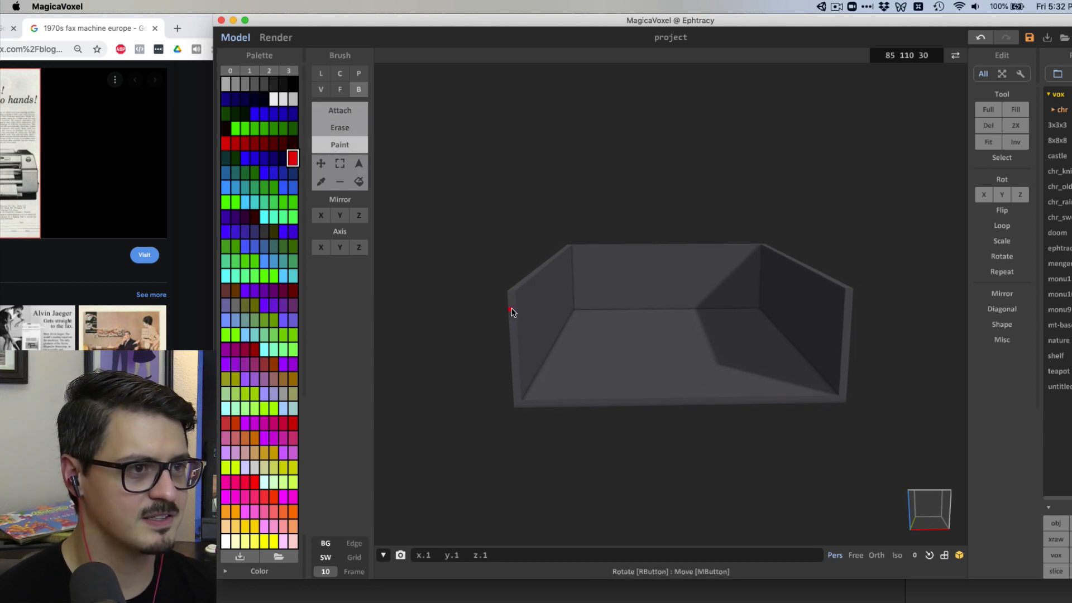
click(844, 328)
mouse_move(845, 328)
right_down()
mouse_move(845, 368)
mouse_move(722, 391)
right_up()
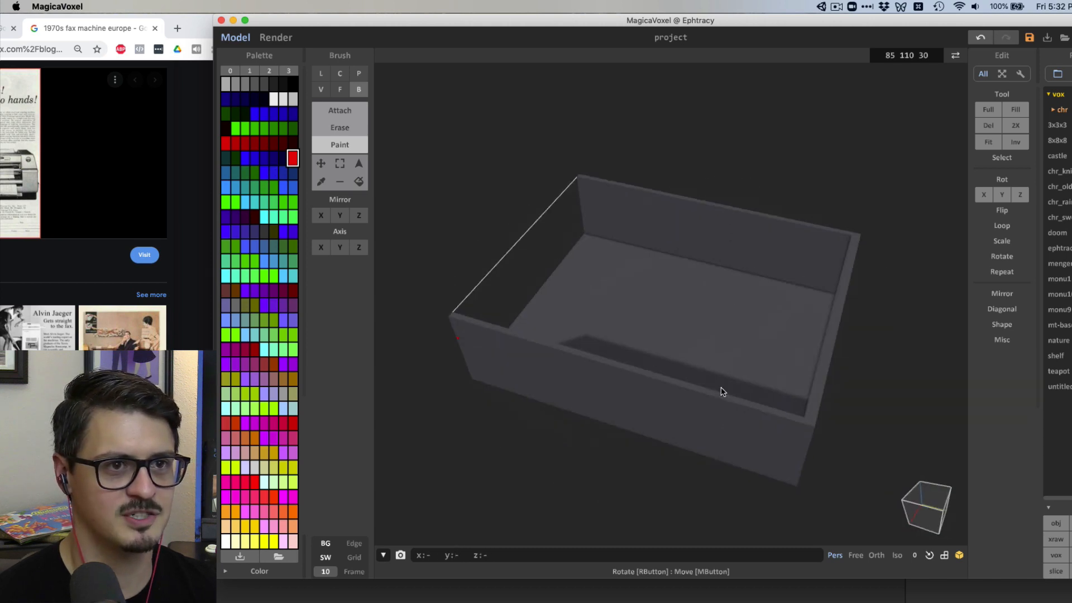
click(816, 384)
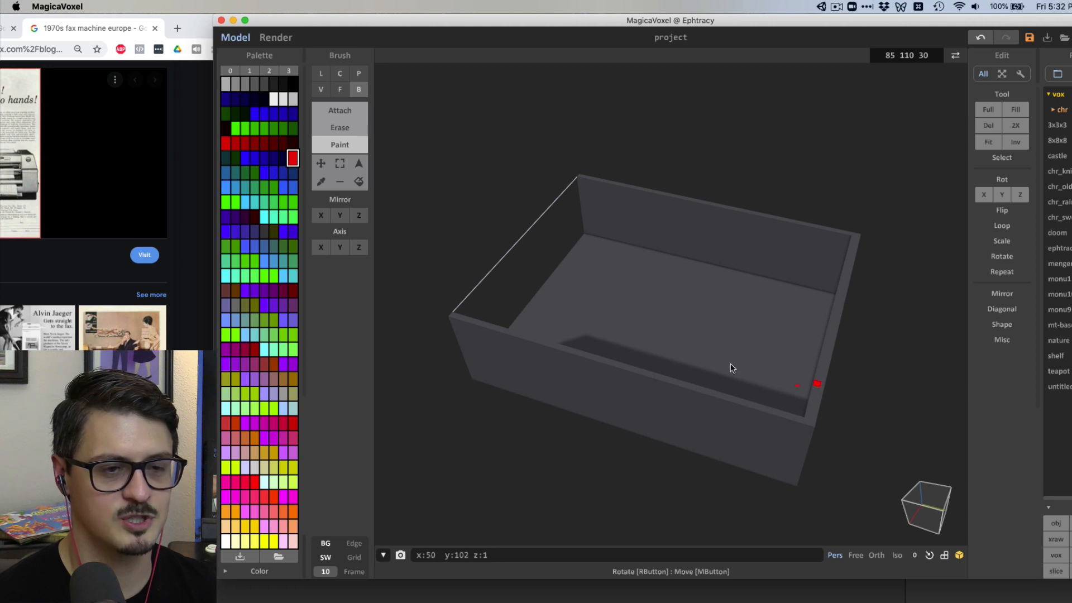
right_drag(732, 367, 658, 286)
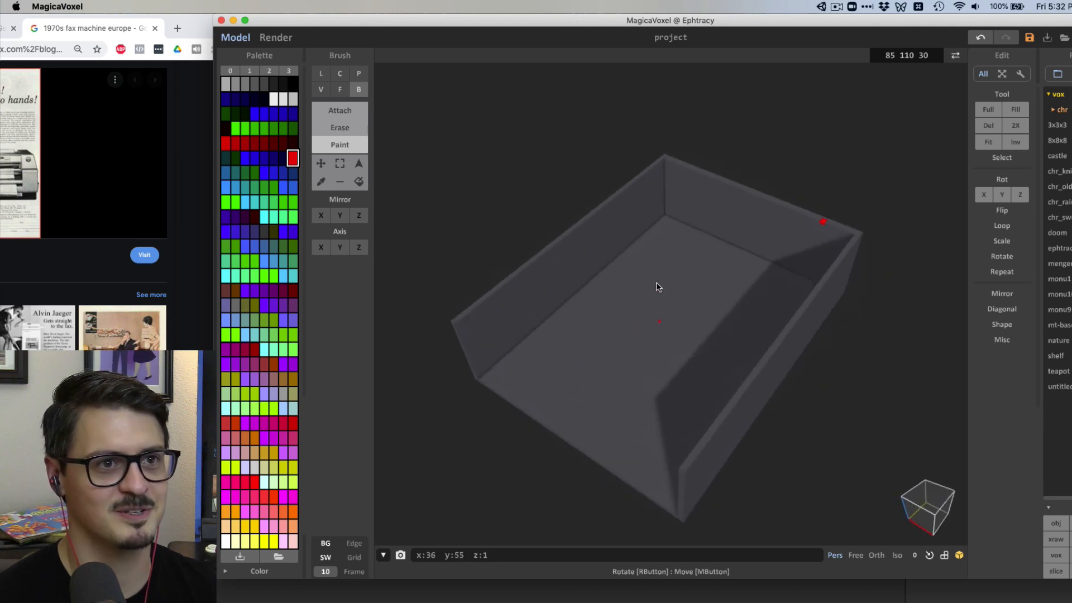
Try erasing one layer of the back wall's face, then undo it together with the red markers
click(348, 124)
click(340, 90)
click(756, 228)
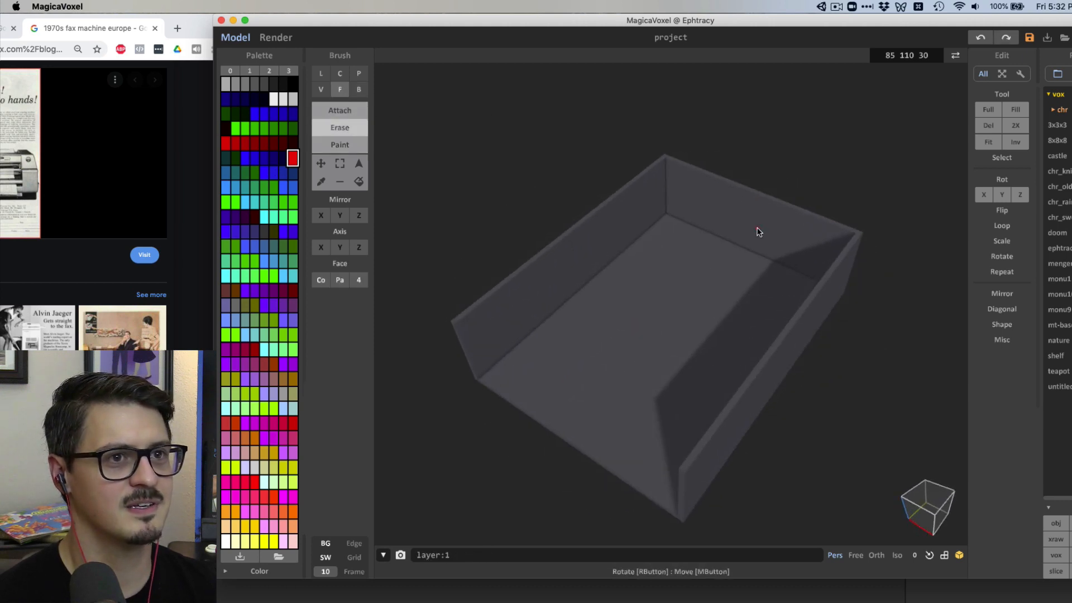
Cut a rectangular opening through the back wall with box and face erases, leaving a thin frame around it
right_drag(721, 253, 759, 186)
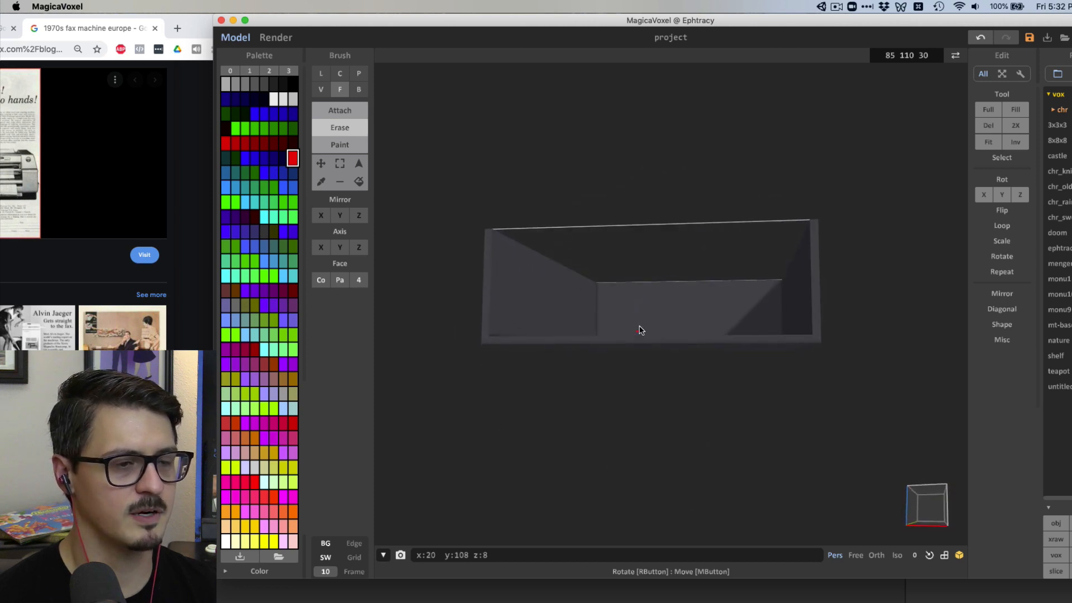
right_drag(639, 330, 680, 311)
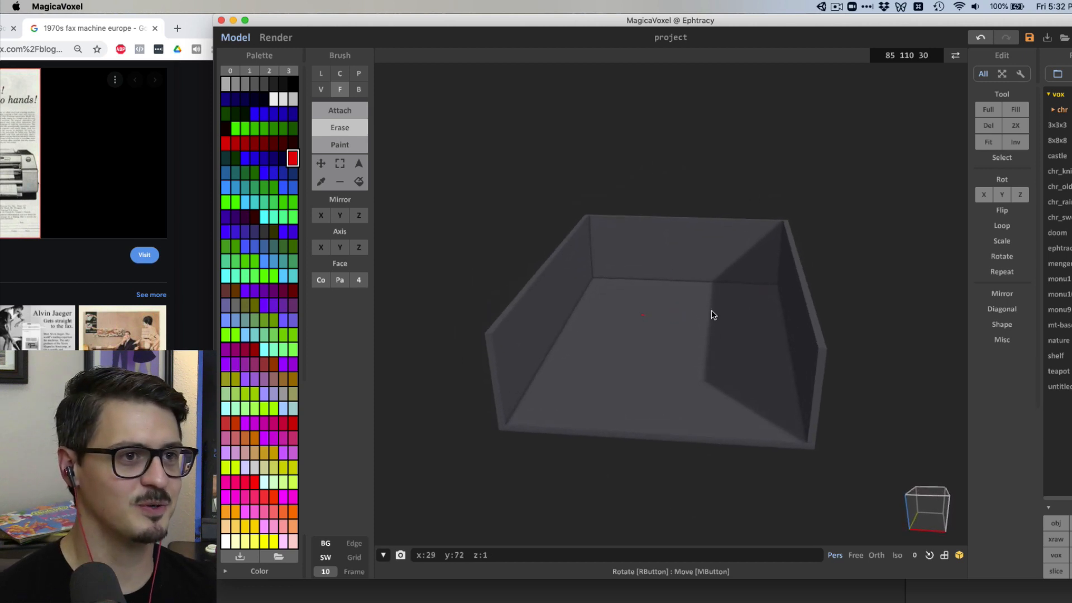
right_drag(712, 315, 512, 191)
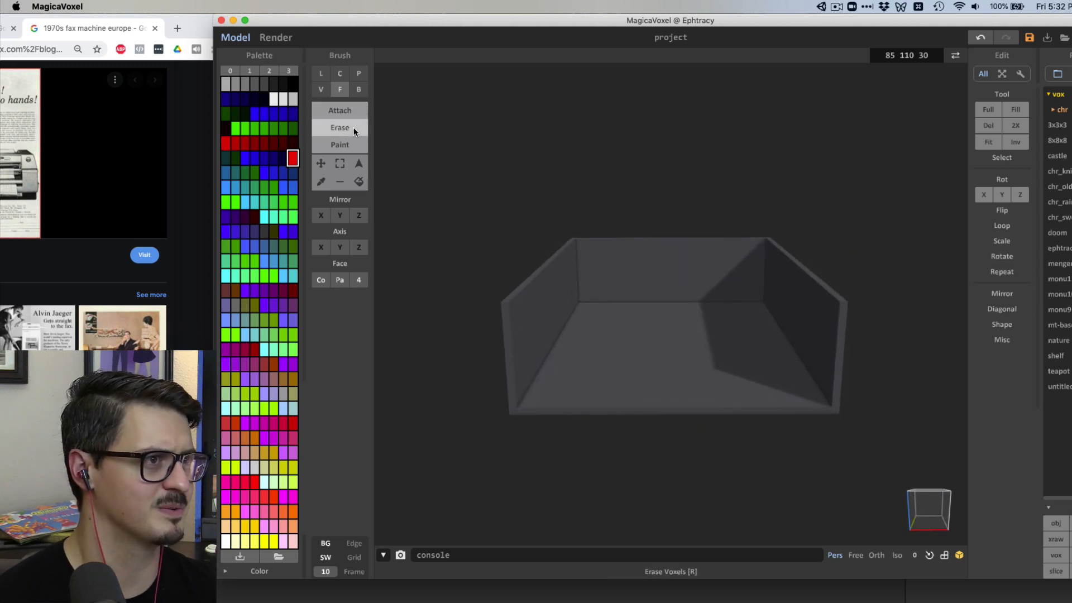
click(358, 91)
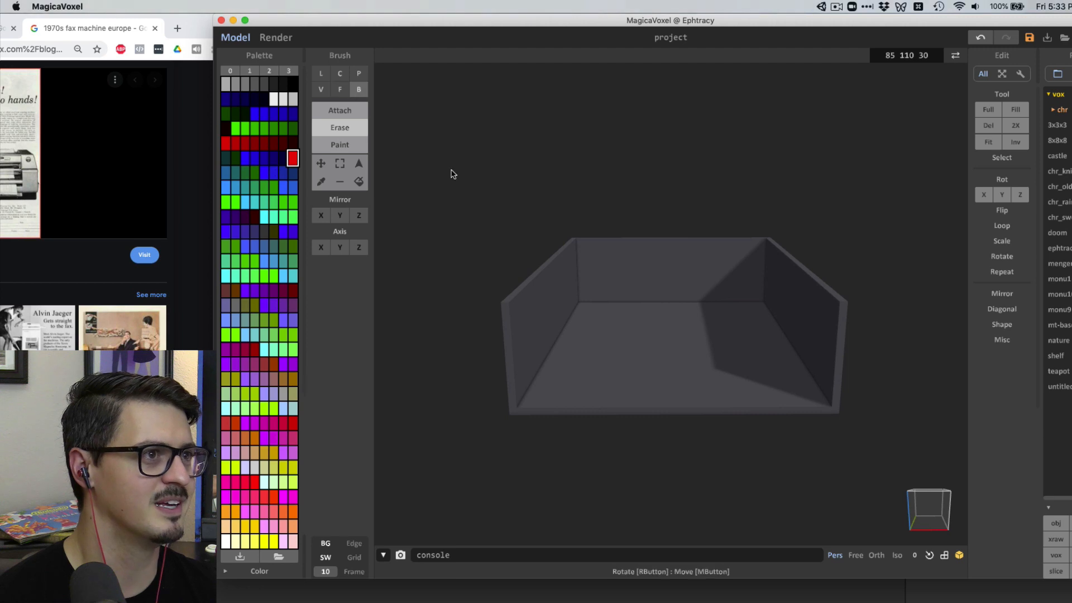
mouse_move(581, 248)
mouse_down()
mouse_move(734, 297)
mouse_move(579, 258)
mouse_move(581, 248)
mouse_up()
key(super+z)
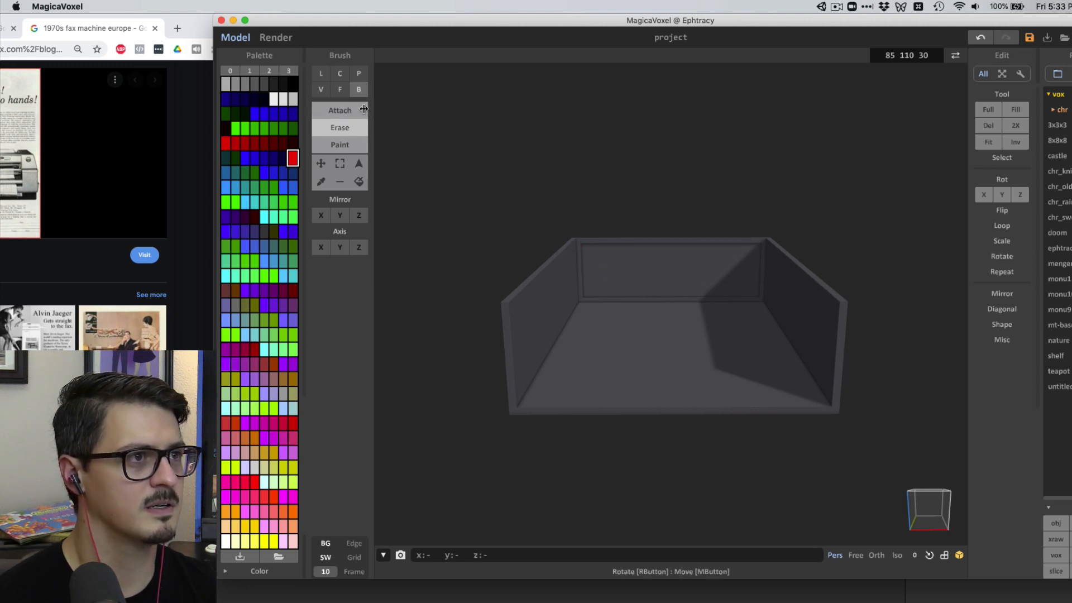
click(340, 93)
click(630, 276)
Cut a matching rectangular opening through the side wall at x 0, leaving a thin frame around it
mouse_move(655, 295)
right_down()
mouse_move(656, 275)
mouse_move(752, 307)
mouse_move(768, 299)
right_up()
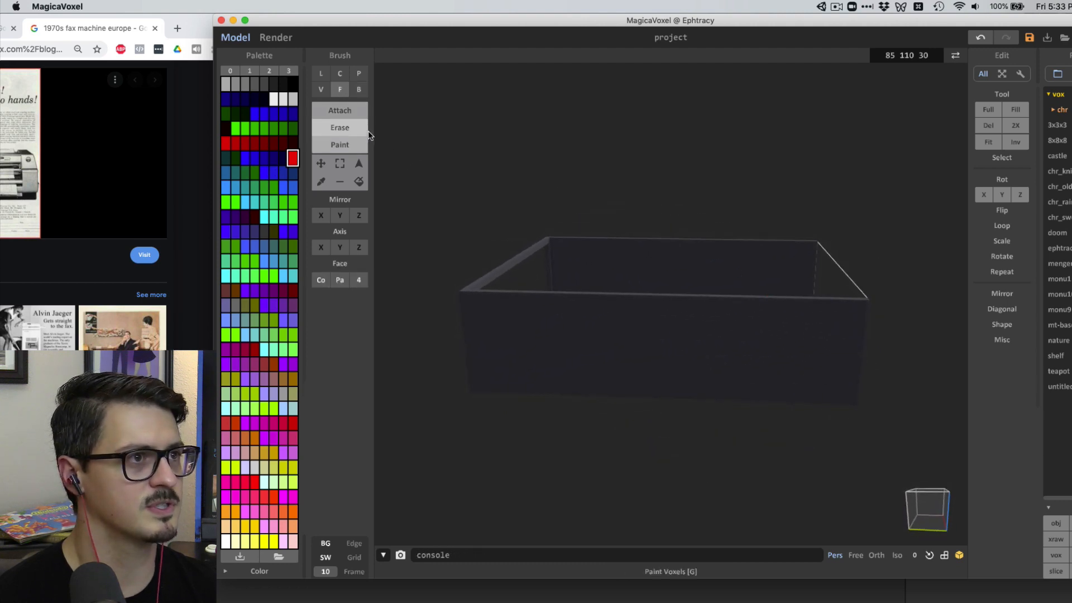
click(359, 89)
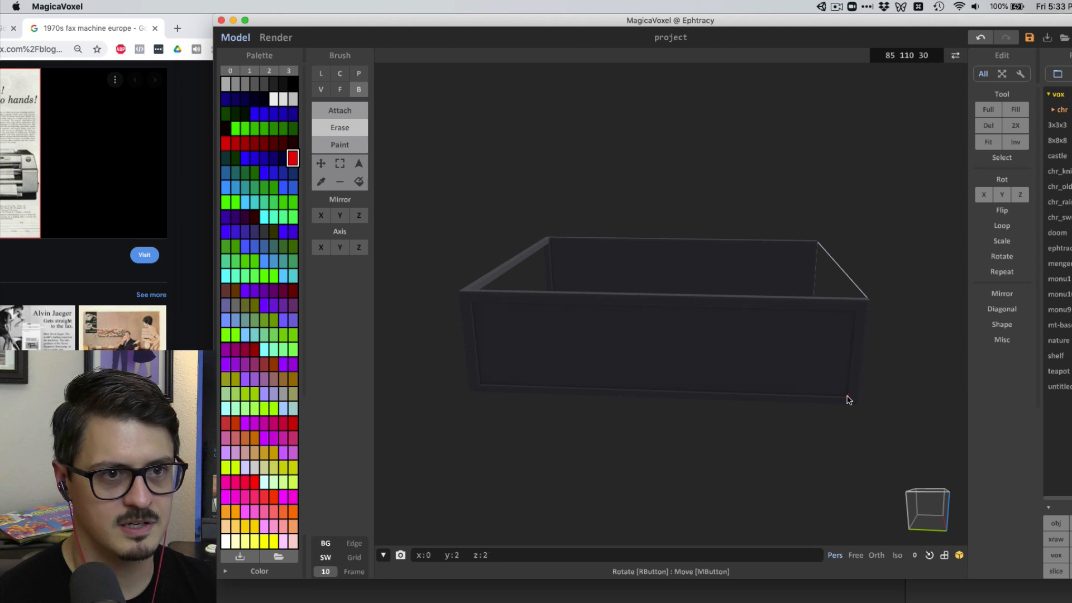
right_drag(848, 400, 614, 279)
click(340, 89)
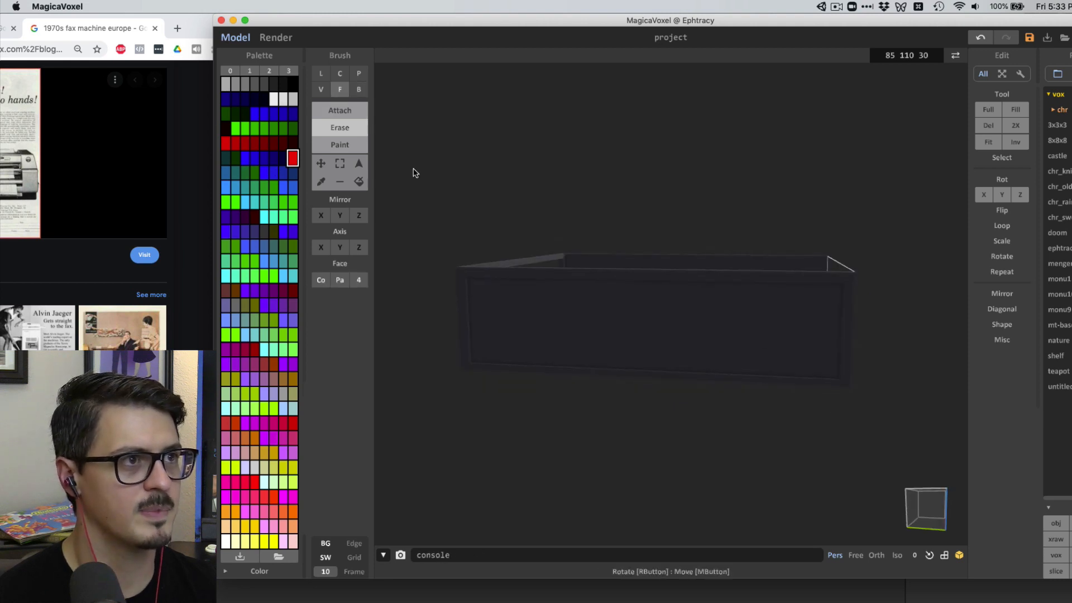
right_drag(534, 294, 555, 299)
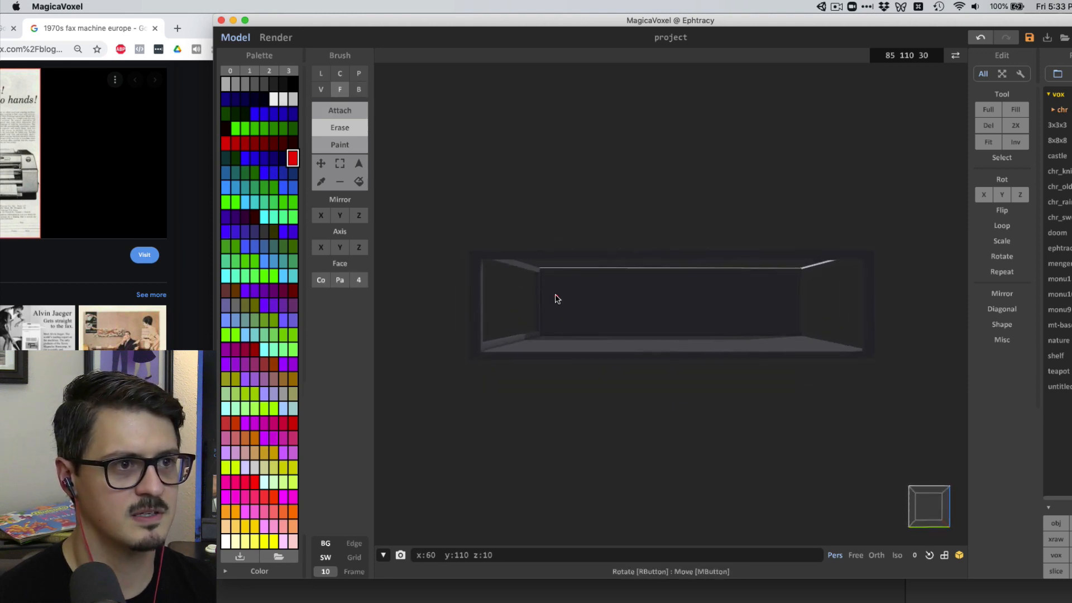
Cut a rectangular opening through the opposite side wall, leaving the same thin frame
click(358, 89)
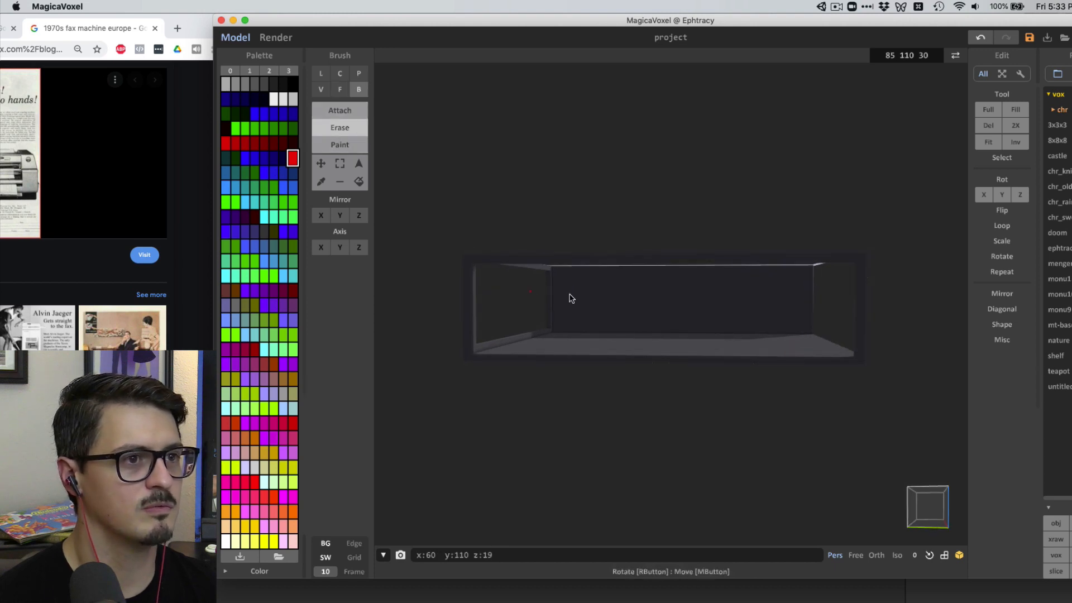
right_drag(564, 283, 565, 282)
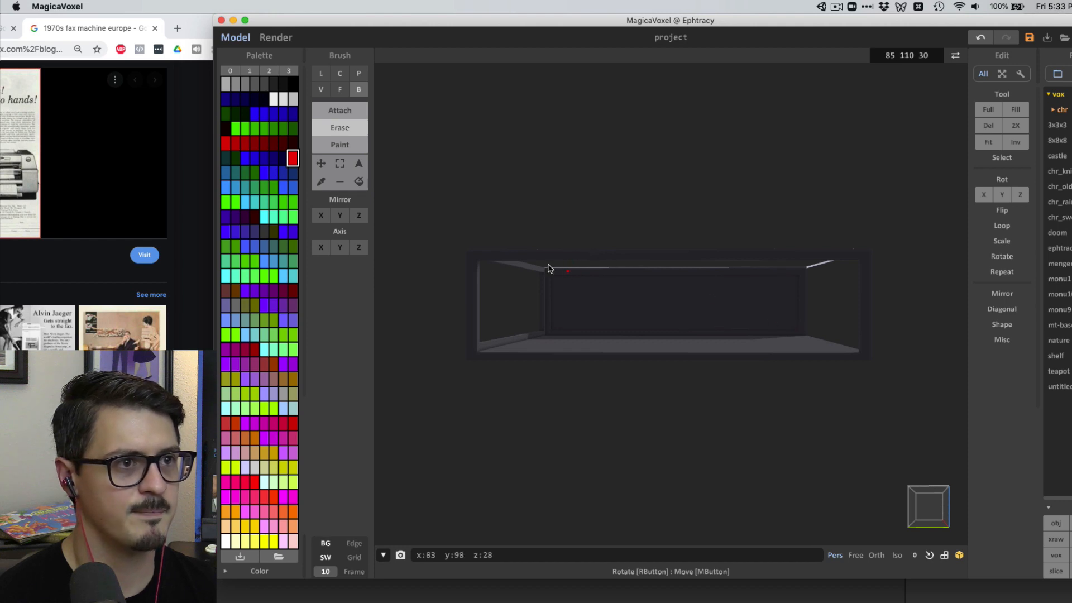
click(339, 92)
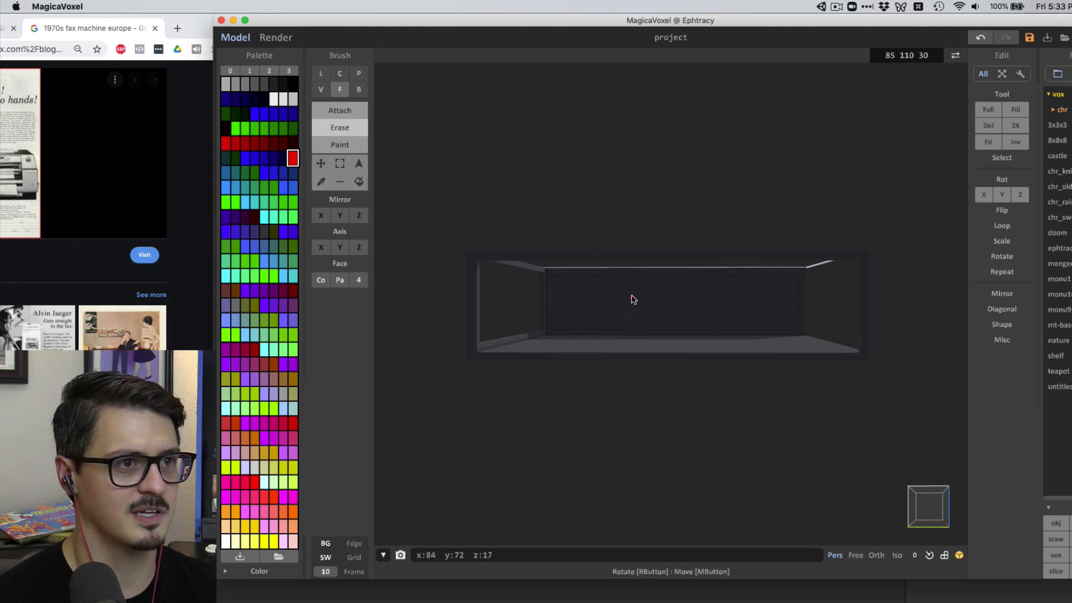
scroll(637, 301, up, 5)
right_drag(684, 312, 420, 309)
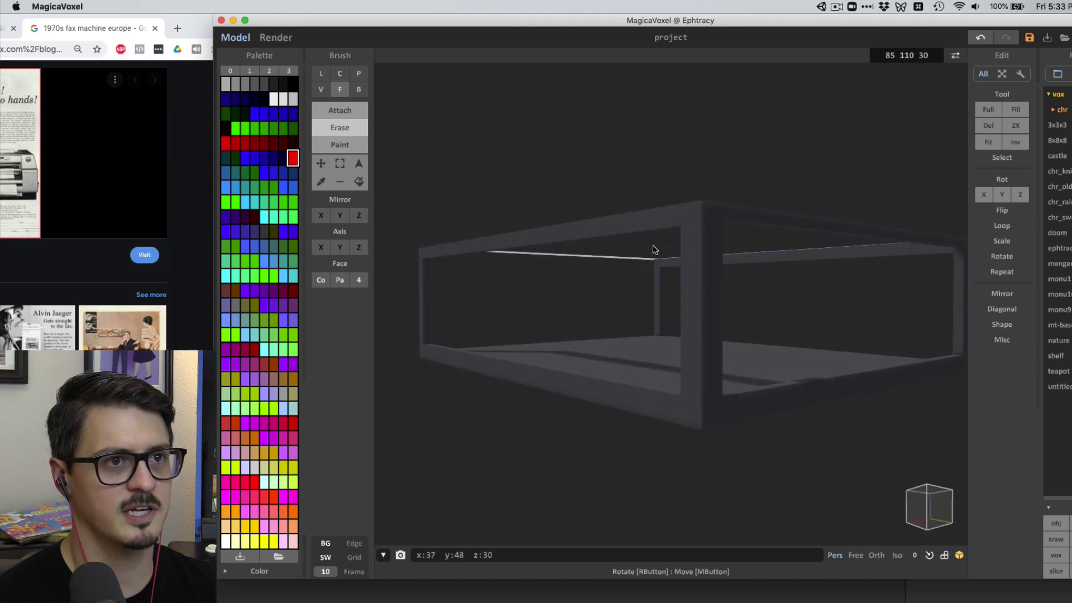
Sample the frame's dark grey and attach a row of voxels along the lower edge of the x 0 side opening
right_drag(655, 249, 647, 202)
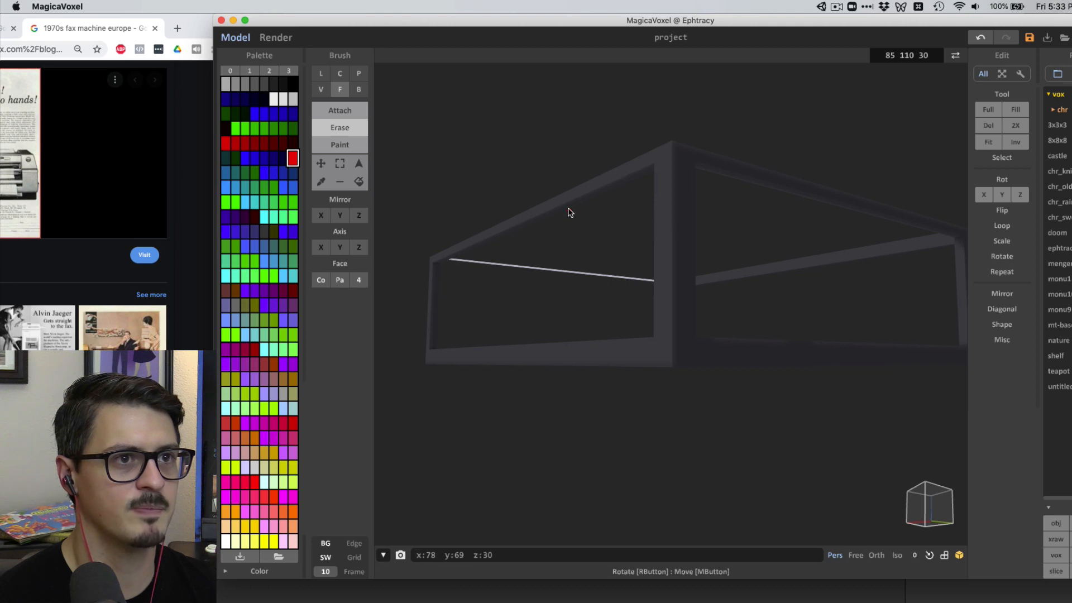
right_drag(569, 212, 682, 327)
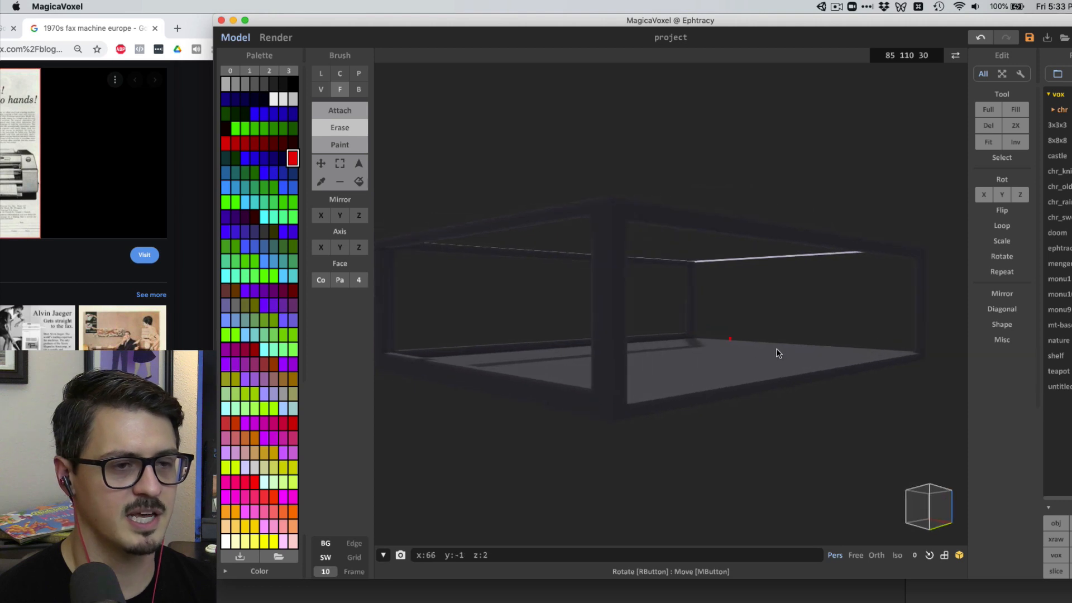
right_drag(778, 353, 779, 354)
click(358, 90)
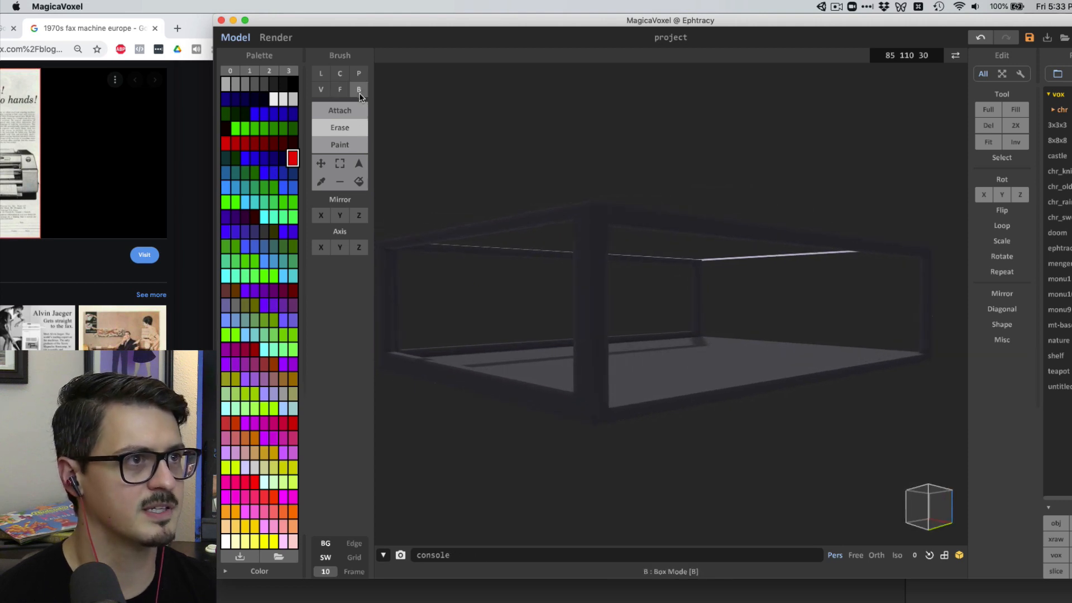
alt+click(633, 377)
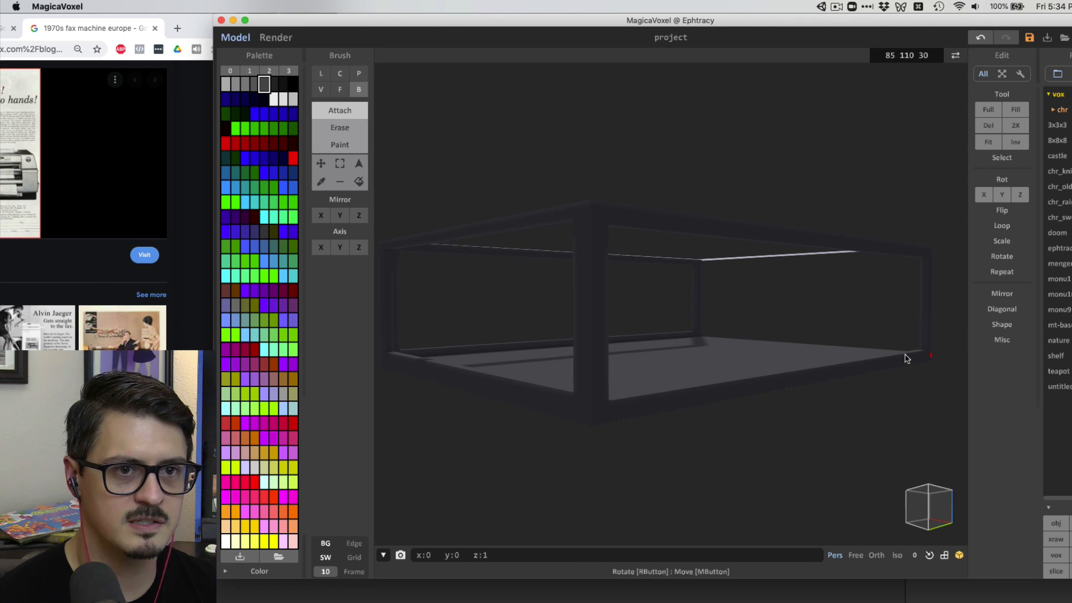
click(340, 90)
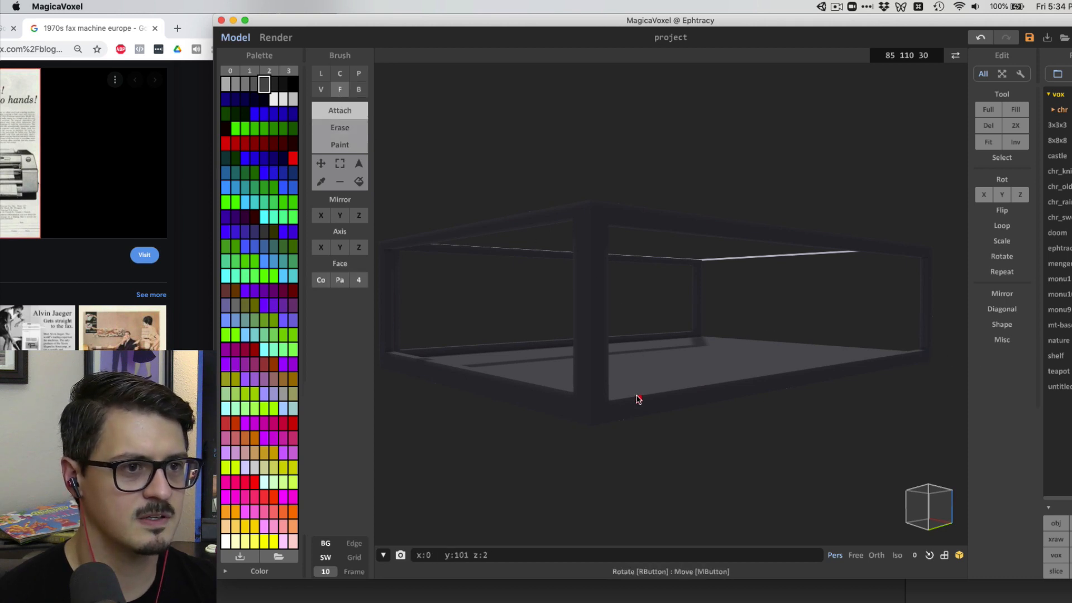
Cover the floor inside the frame with a box-attached layer in the middle near-white of the palette's second row
right_drag(667, 397, 704, 420)
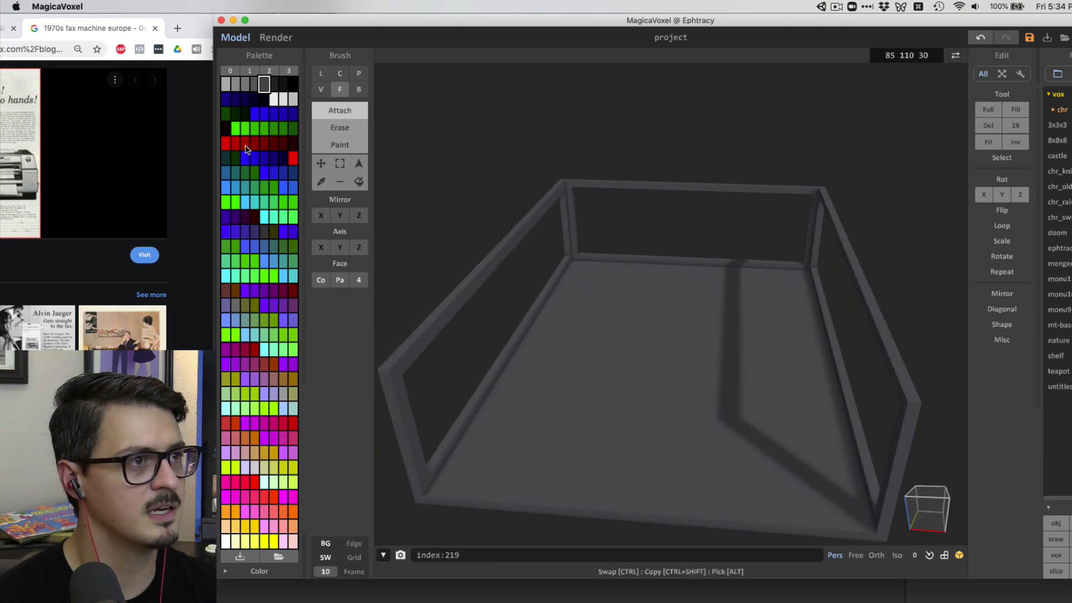
click(283, 99)
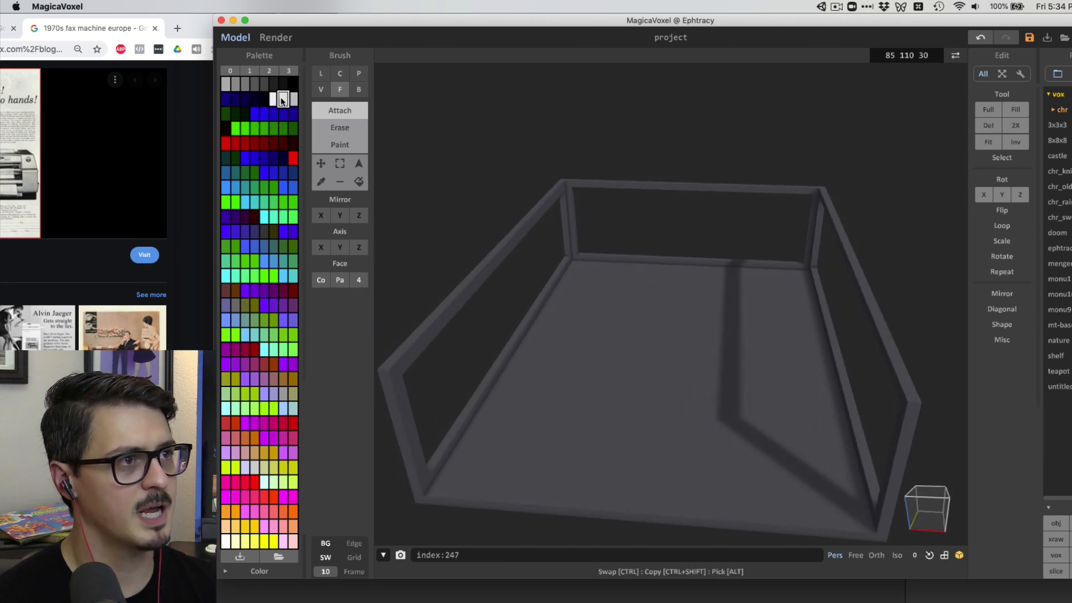
click(358, 89)
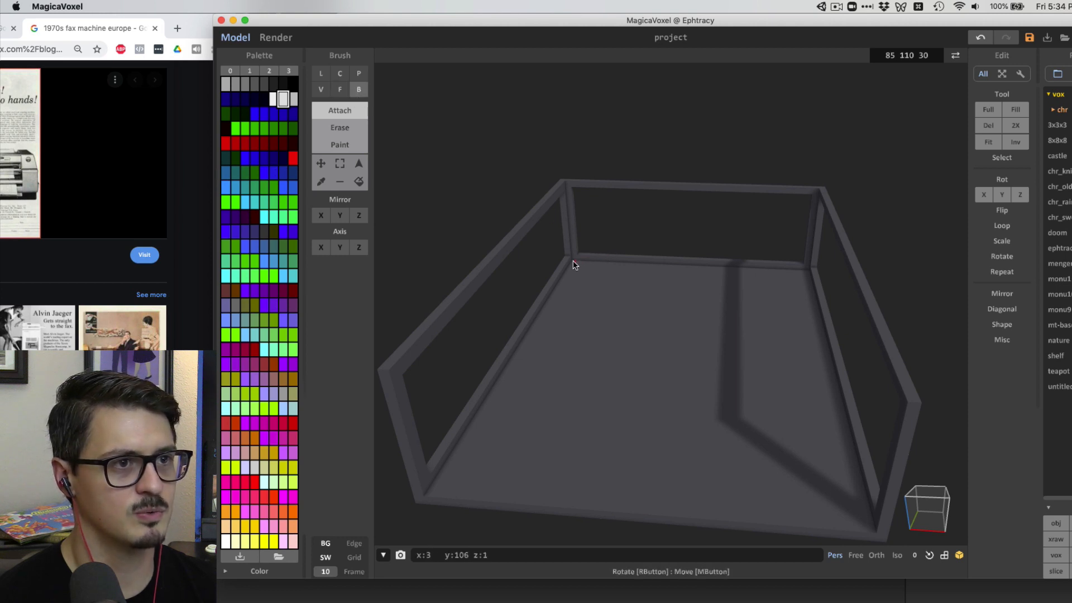
mouse_move(573, 260)
mouse_down()
mouse_move(598, 332)
mouse_move(735, 529)
mouse_move(796, 557)
mouse_move(878, 552)
mouse_up()
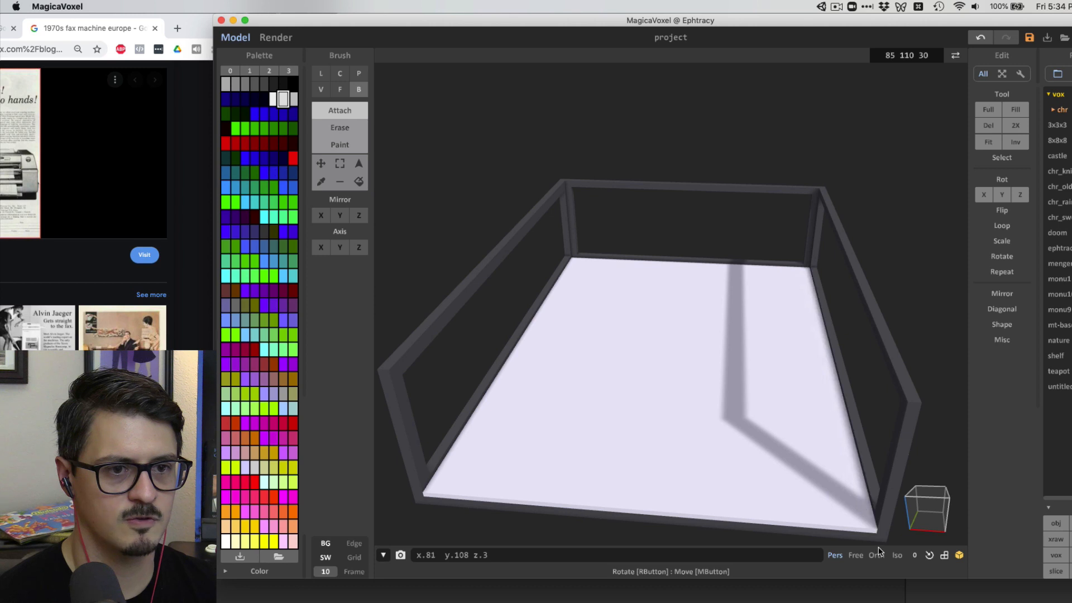
click(670, 371)
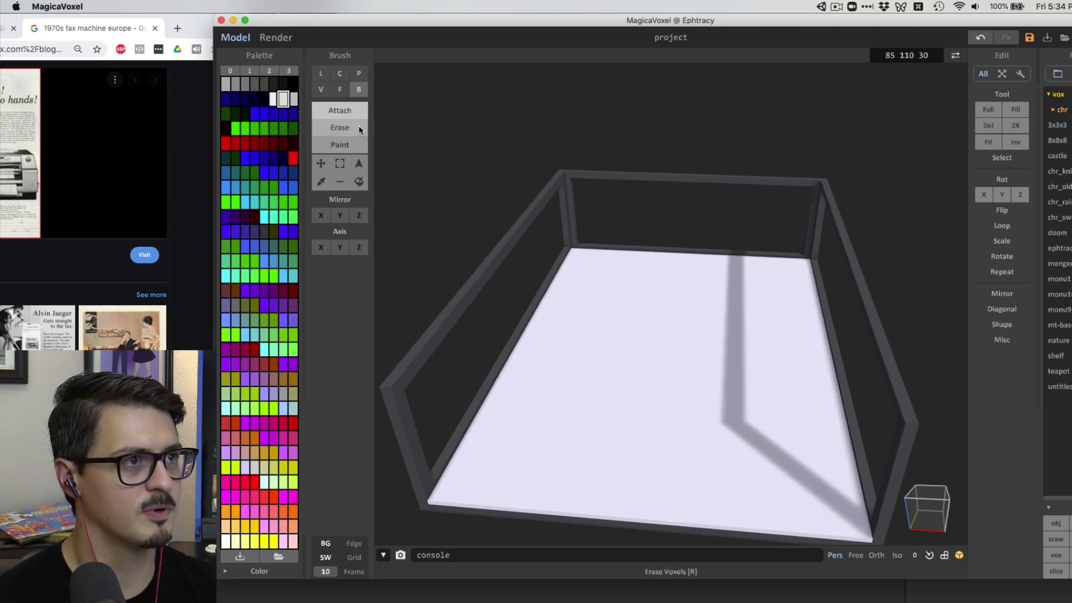
Repaint the whole floor layer with the lightest grey at the start of the palette's first row
click(293, 99)
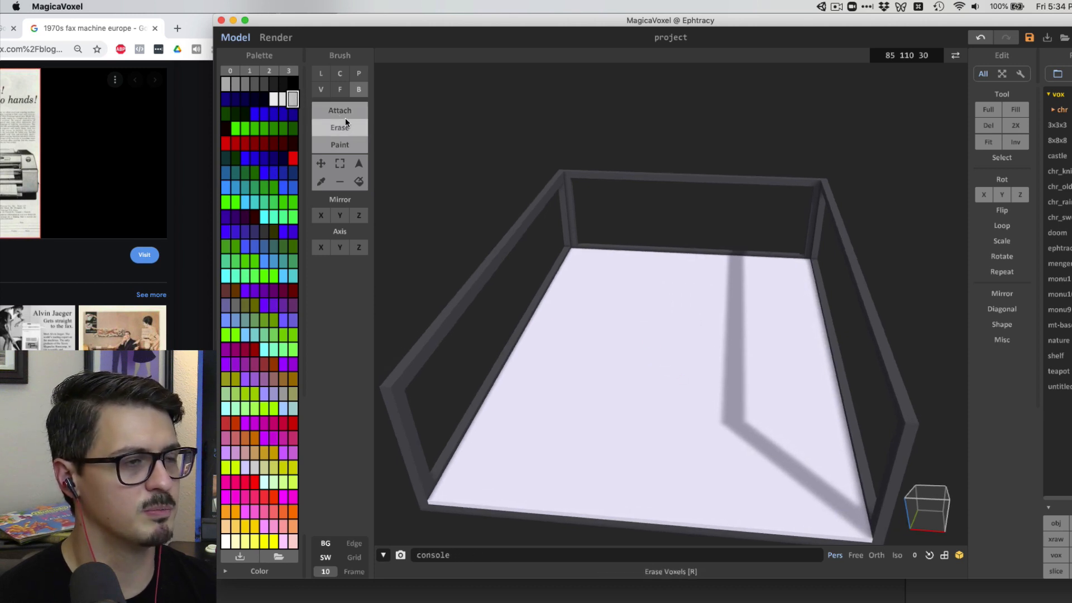
click(226, 84)
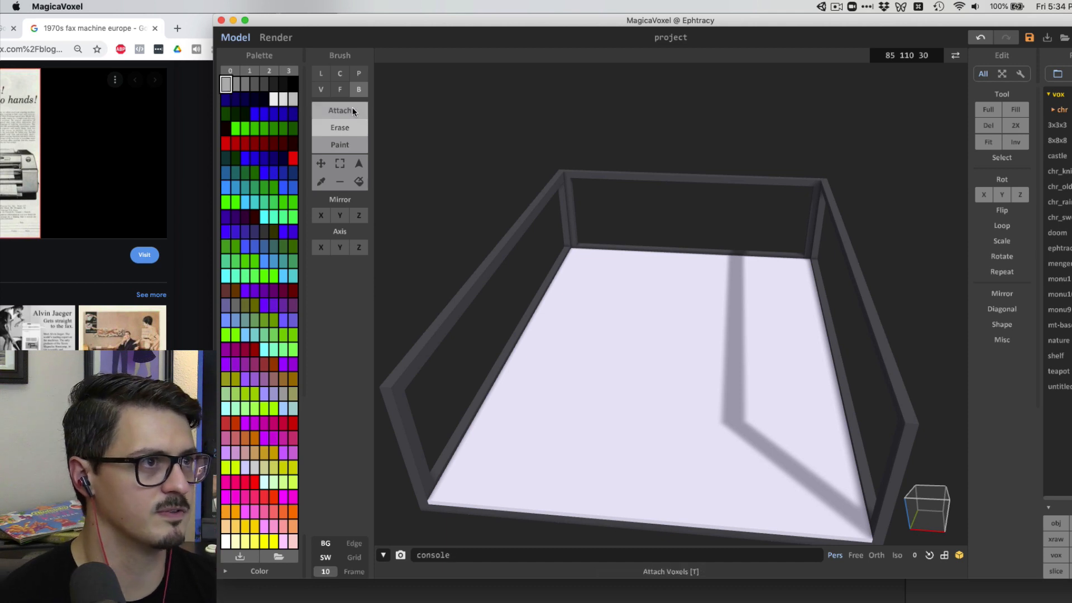
click(345, 95)
click(364, 149)
click(691, 368)
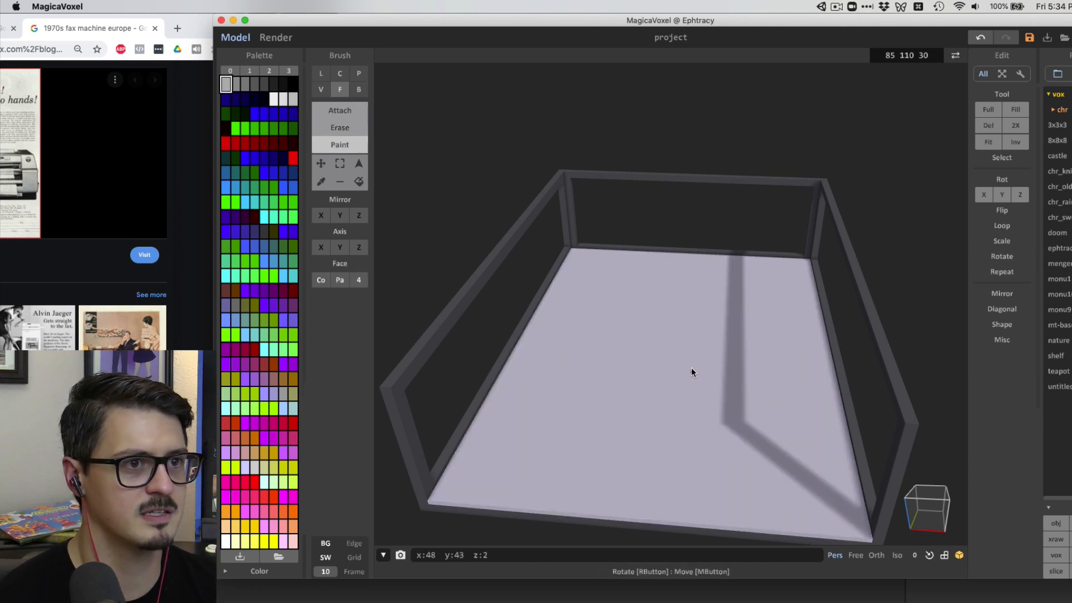
Extrude the light floor face upward into a solid paper stack reaching about half the tray frame's height
mouse_move(692, 367)
right_down()
mouse_move(657, 362)
mouse_move(667, 347)
right_up()
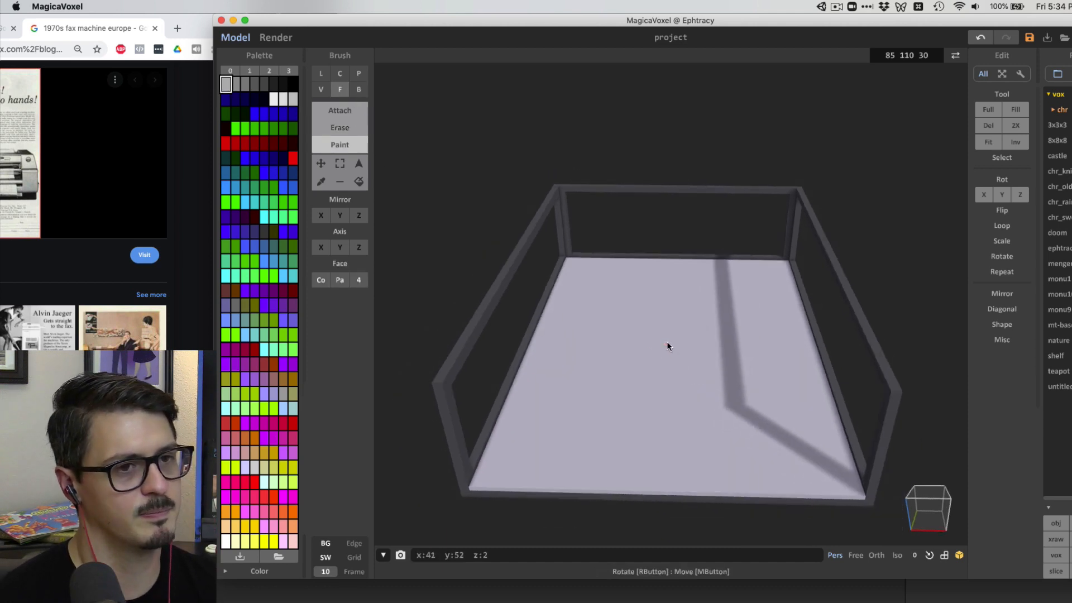
click(339, 111)
drag(699, 396, 696, 360)
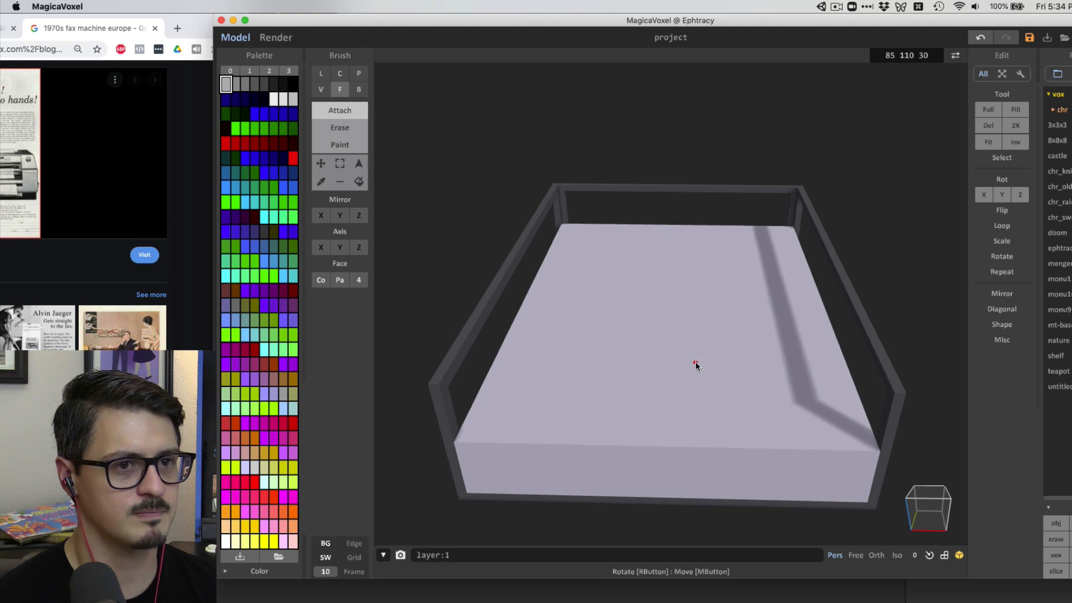
right_drag(694, 364, 410, 152)
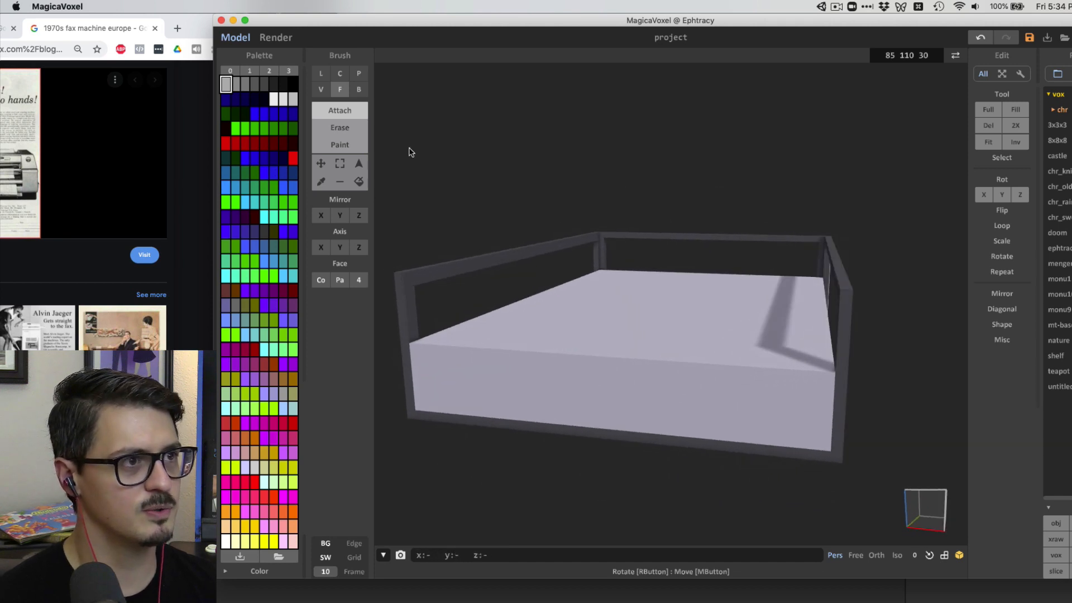
right_drag(589, 259, 652, 287)
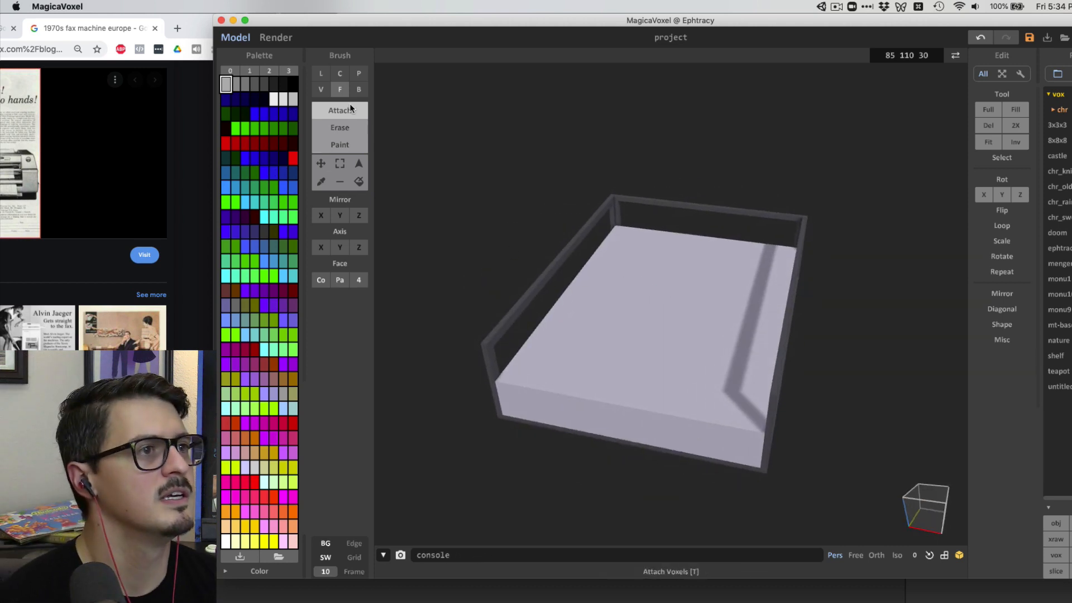
Box-select all voxels of the tray, including its frame and the paper stack
click(339, 163)
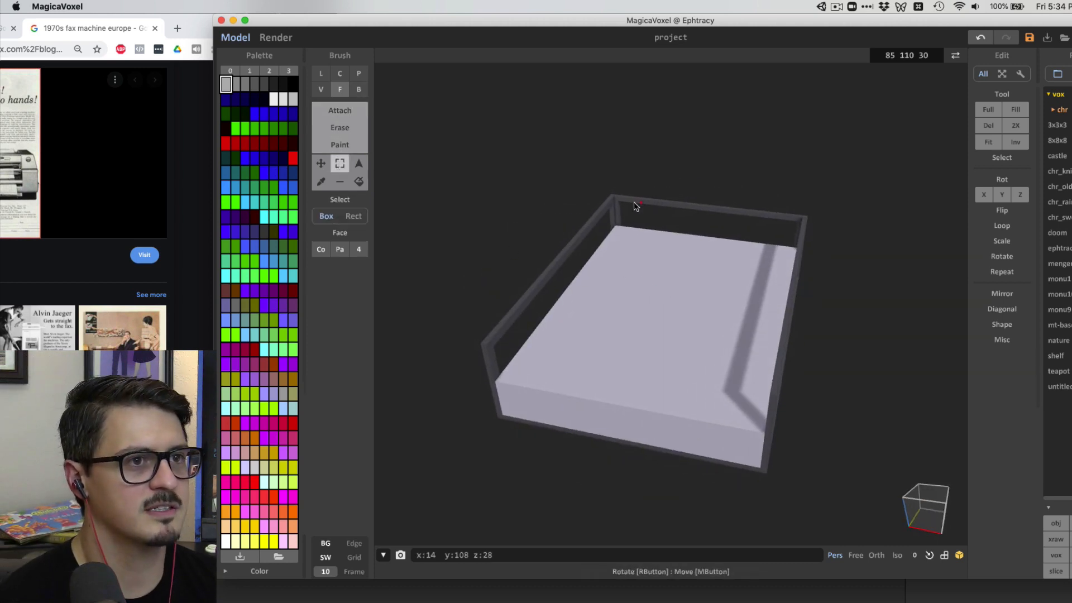
drag(612, 198, 794, 519)
mouse_move(774, 494)
right_down()
mouse_move(771, 421)
mouse_move(769, 498)
right_up()
click(628, 184)
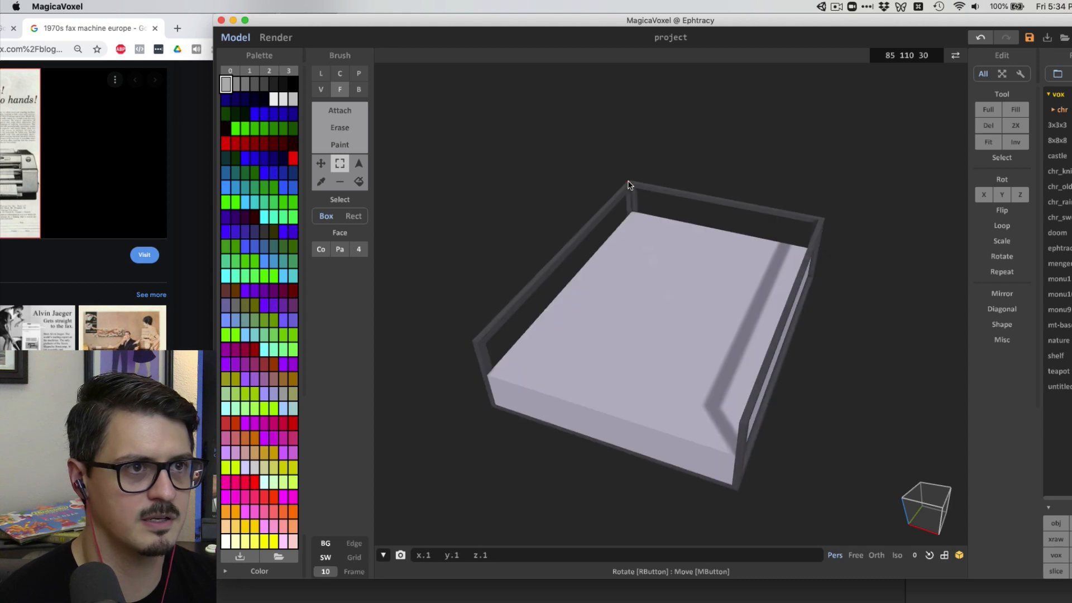
drag(628, 184, 739, 492)
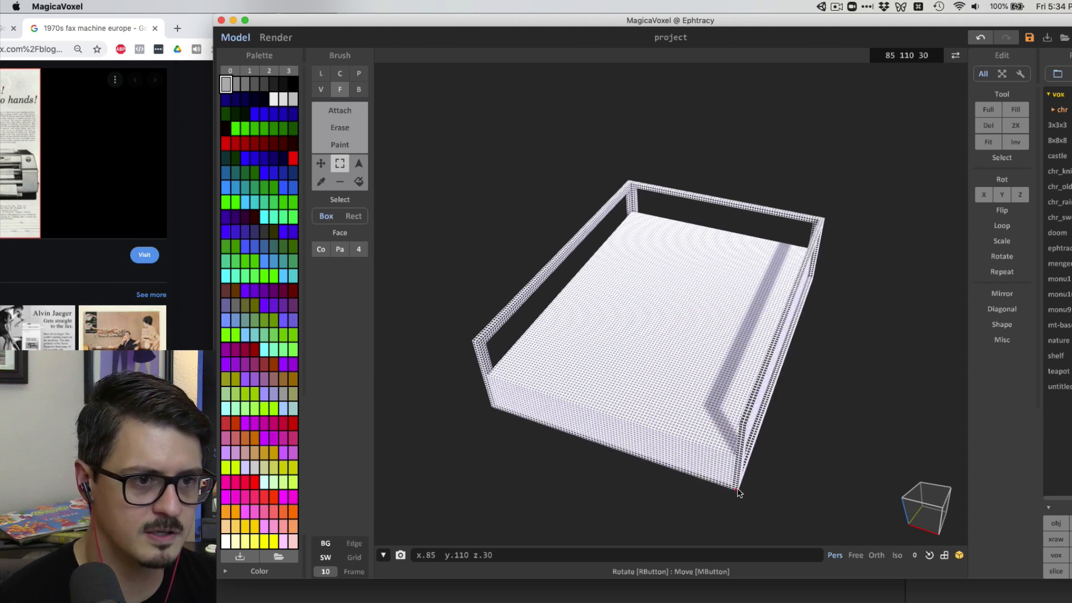
right_drag(766, 479, 407, 153)
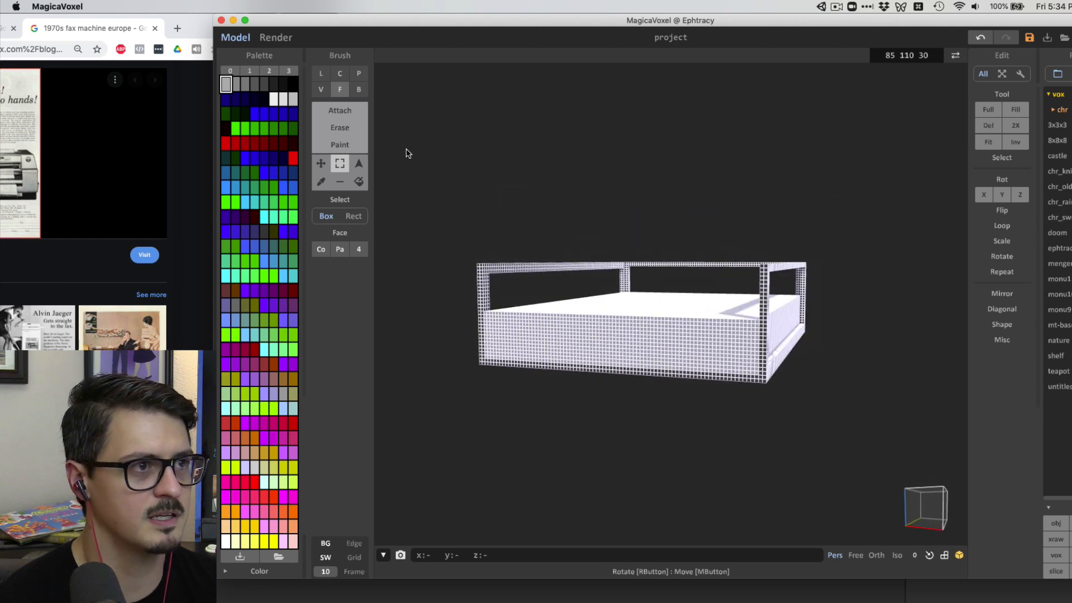
Set the model height to 90 and get the Pattern brush ready in Attach mode with the selected tray
click(358, 73)
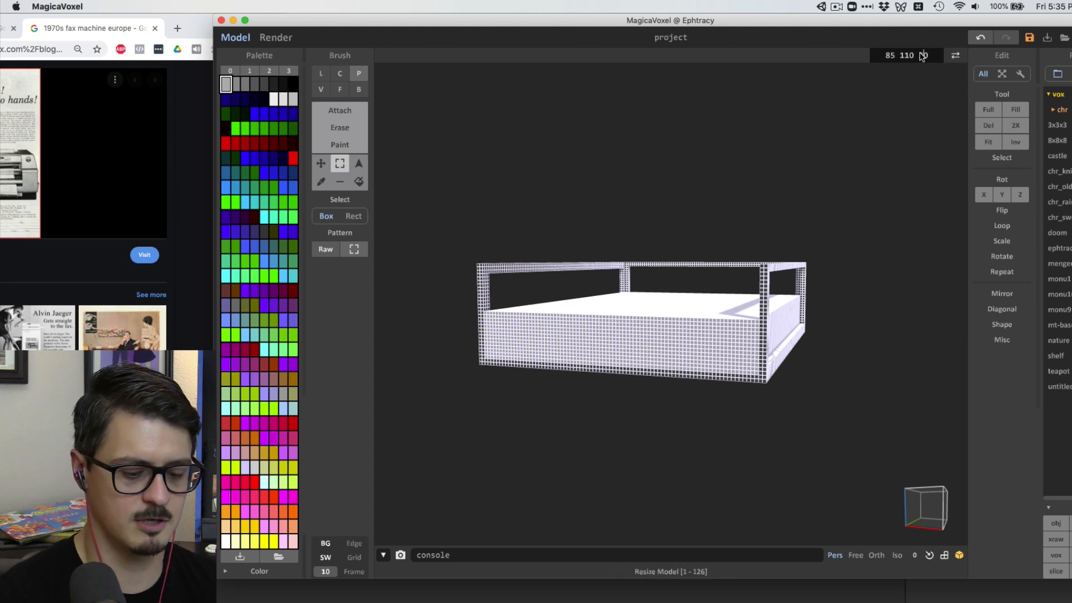
key(Return)
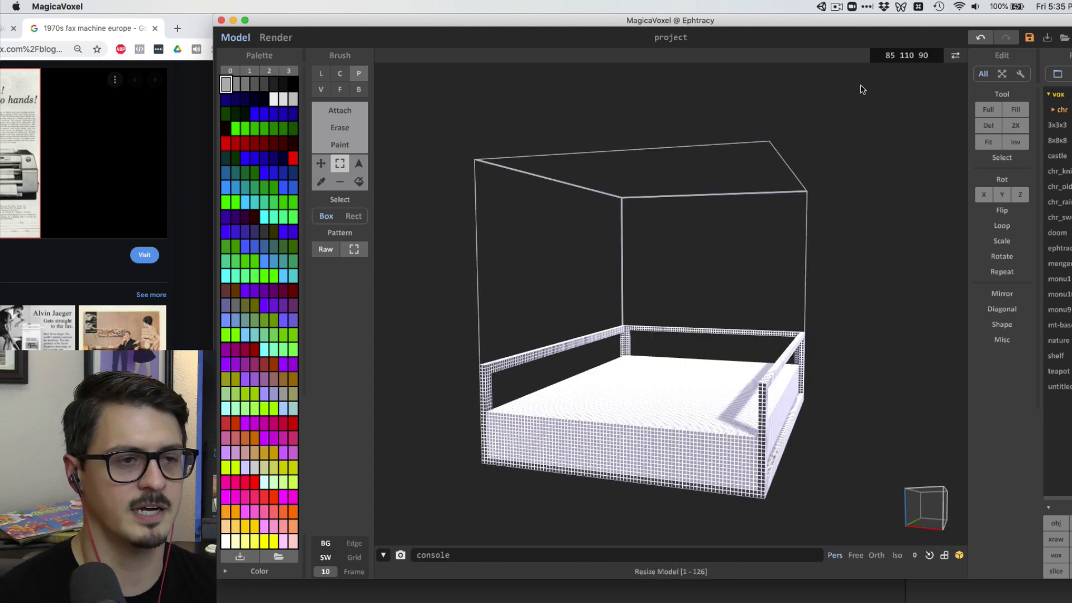
scroll(616, 217, down, 2)
click(354, 110)
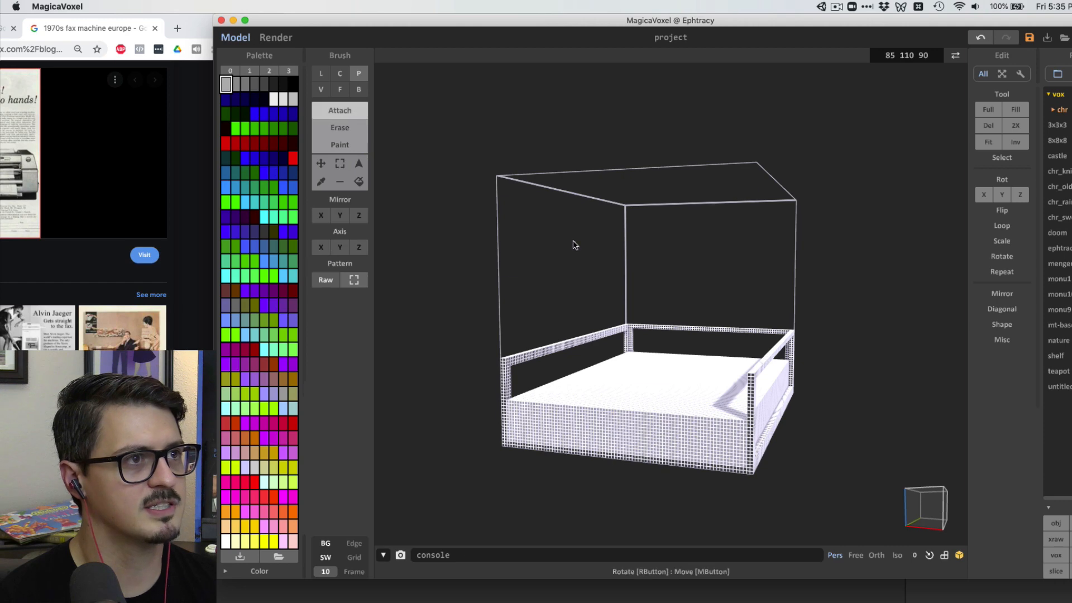
Stamp two copies of the selected tray on top of the original to form a three-tier paper tray
mouse_move(572, 242)
right_down()
mouse_move(613, 321)
mouse_move(611, 266)
mouse_move(689, 309)
mouse_move(680, 311)
right_up()
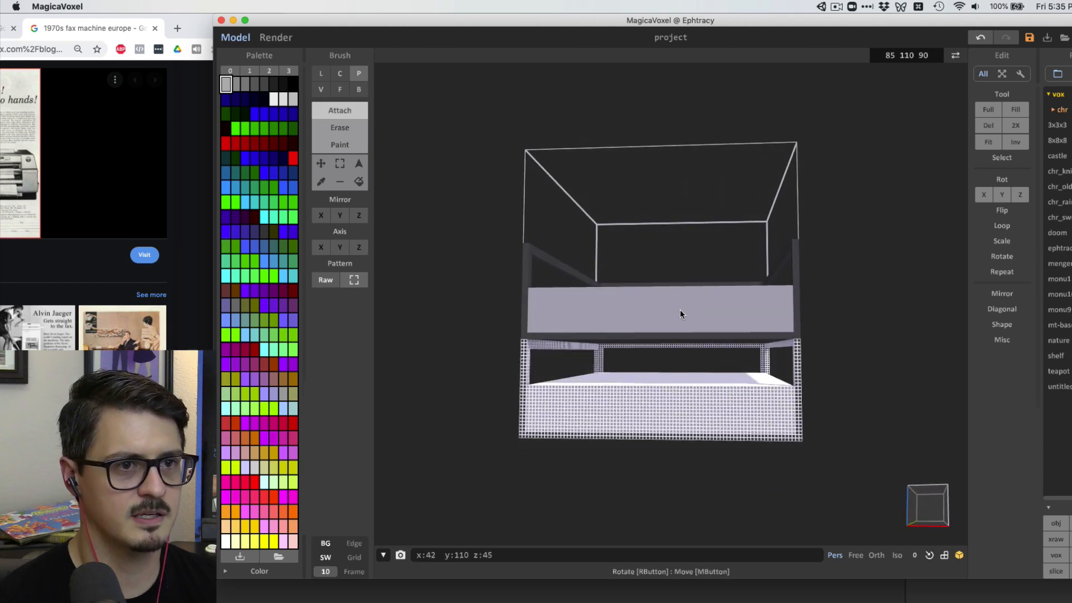
click(675, 258)
right_drag(672, 249, 668, 303)
key(super+z)
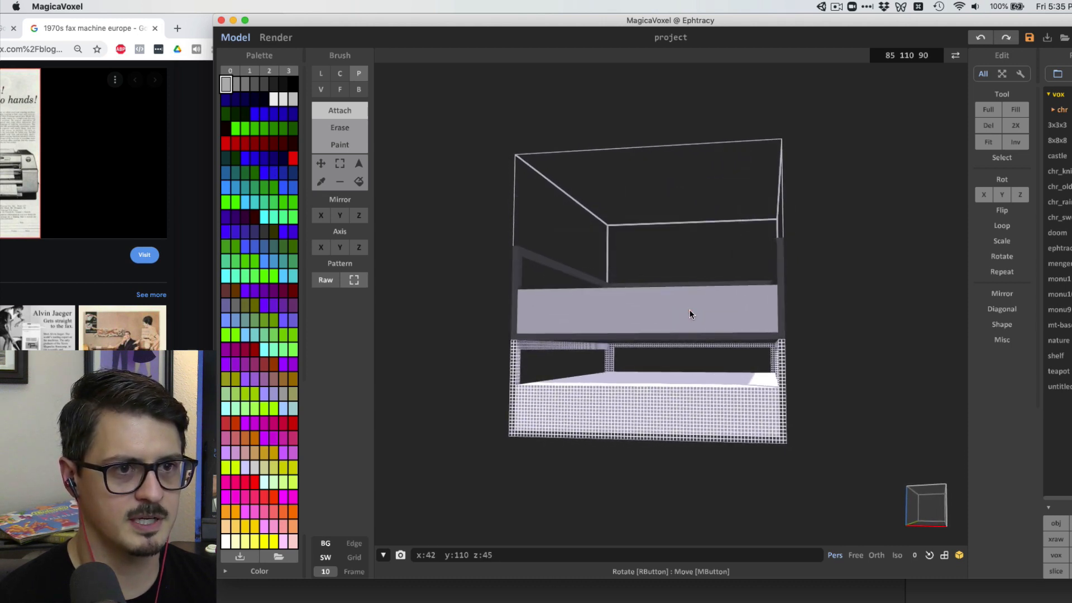
click(680, 269)
right_drag(679, 269, 684, 234)
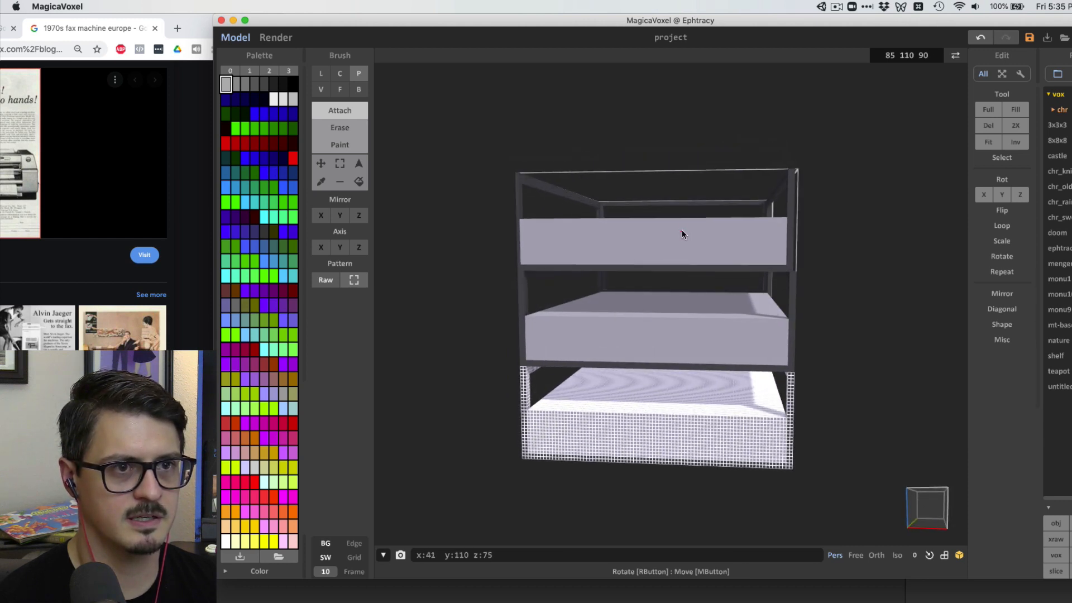
right_drag(737, 163, 414, 129)
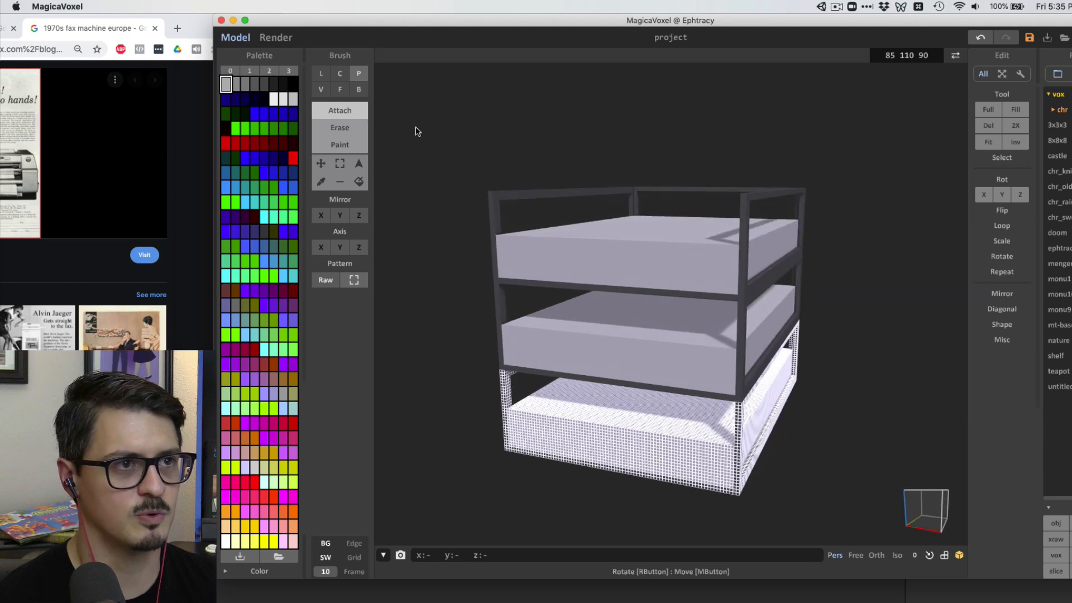
Return to the Box brush and clear the selection on the bottom tray
click(359, 89)
right_drag(545, 127, 419, 132)
click(343, 163)
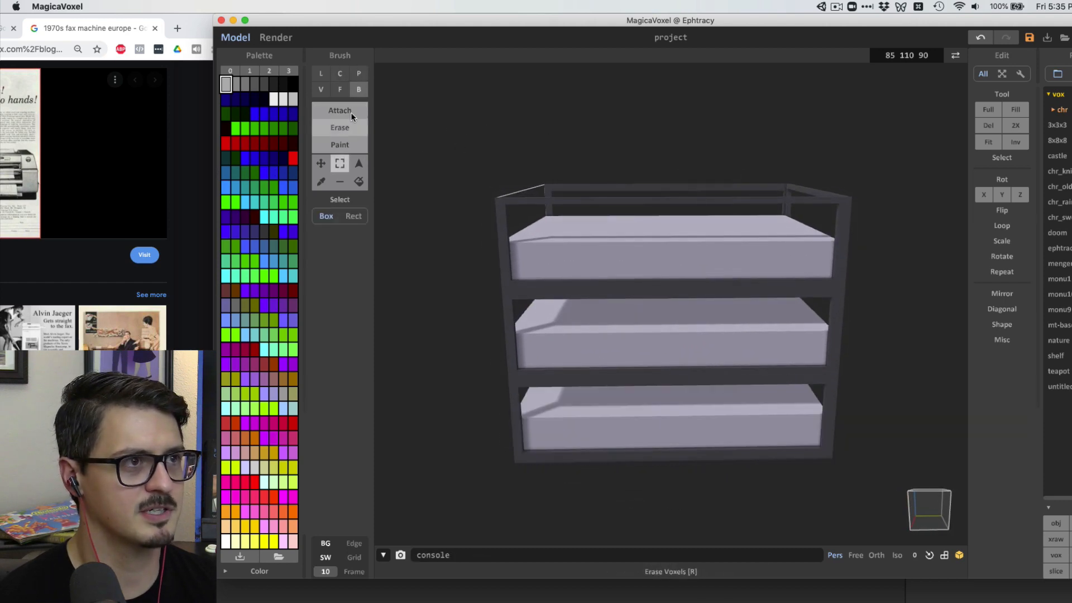
right_drag(536, 157, 633, 177)
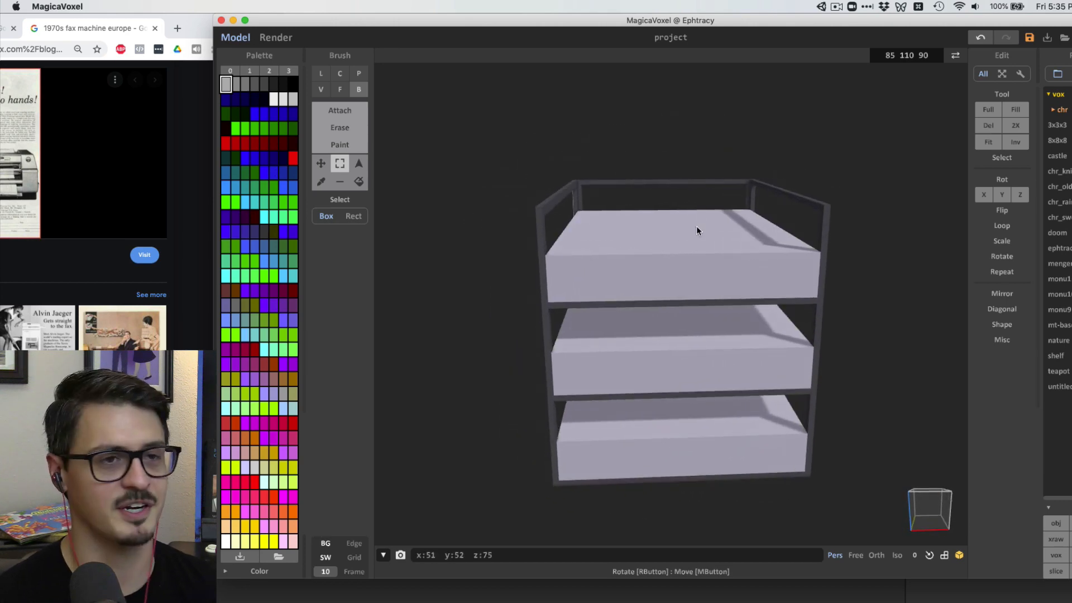
scroll(698, 230, down, 2)
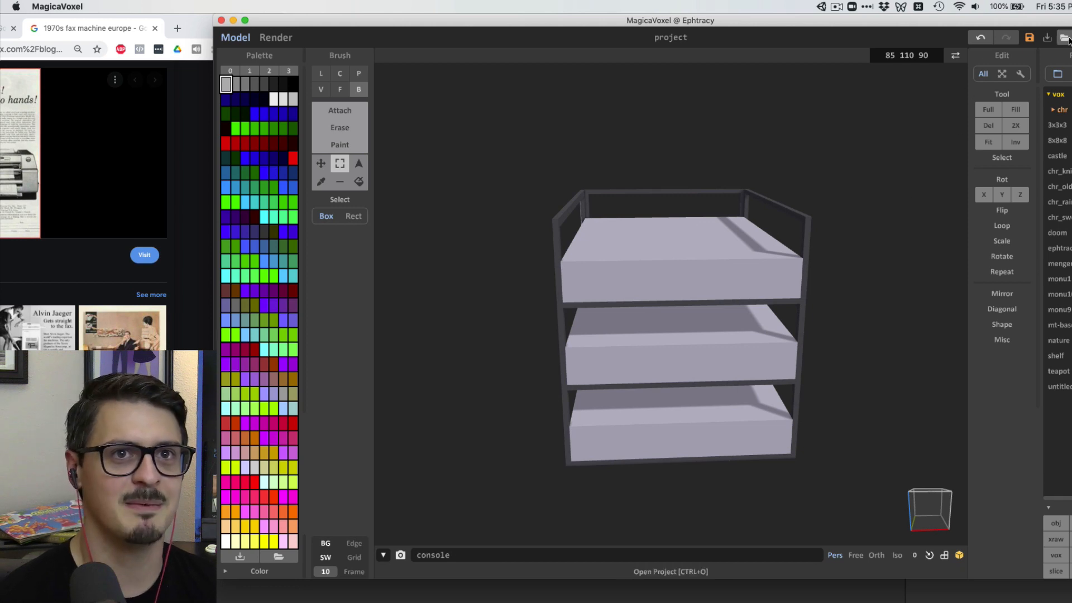
Save the project as PaperTray.vox in the MagicaVoxel folder and export the model as OBJ
click(1048, 38)
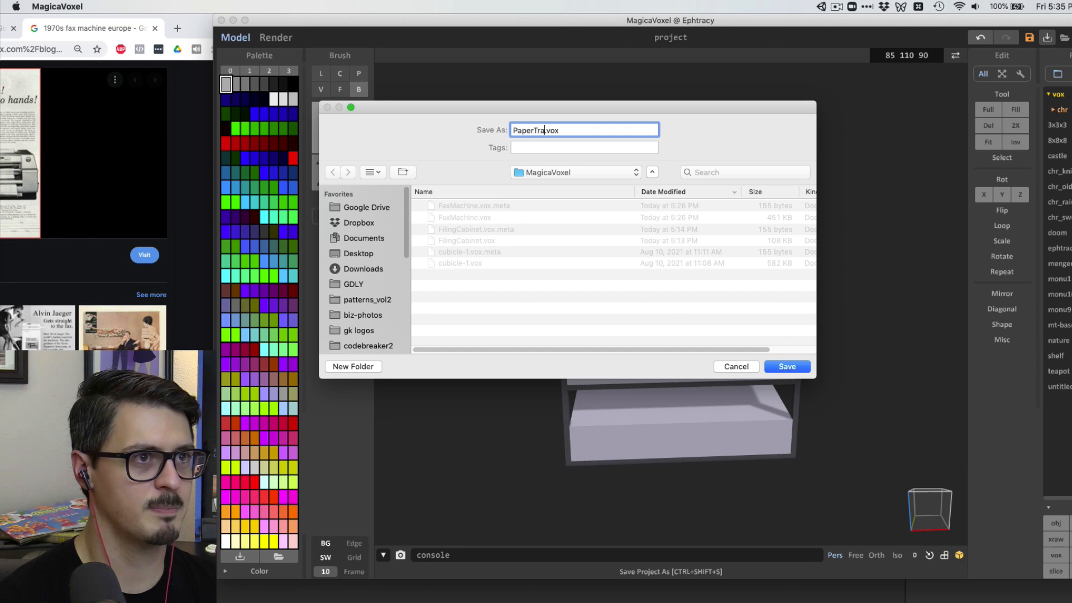
key(Return)
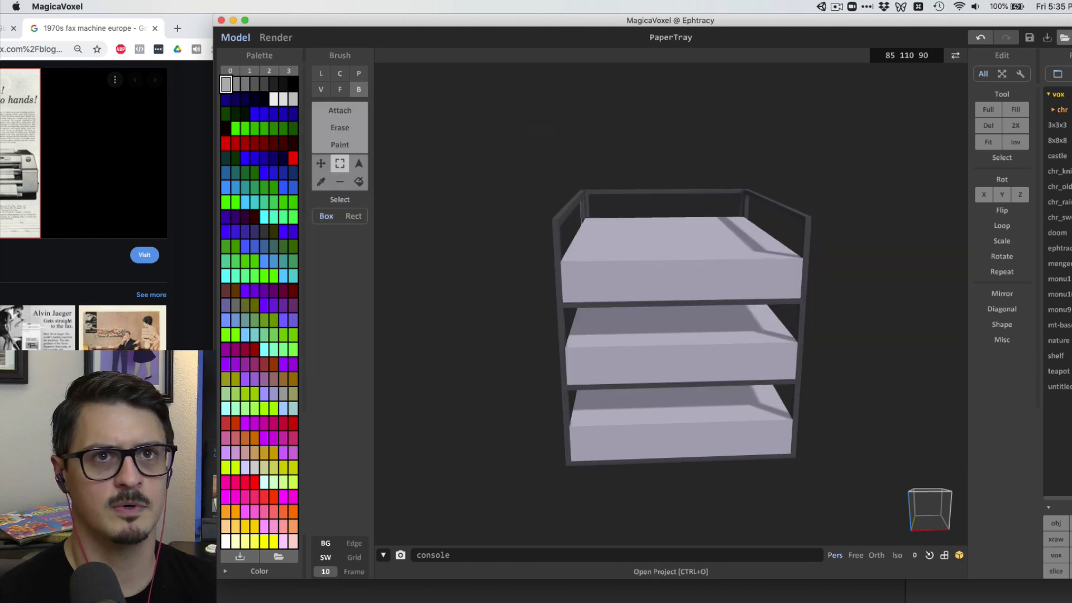
click(1056, 522)
key(Return)
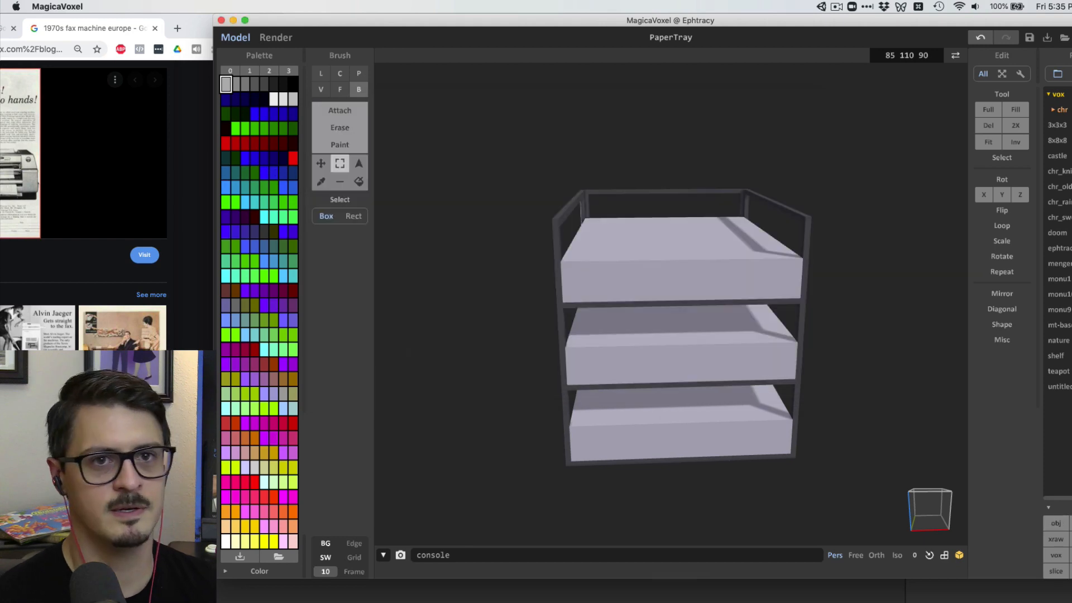
Switch to Unity, focus on the filing cabinet and add the PaperTray model to the scene there
key(super+Tab)
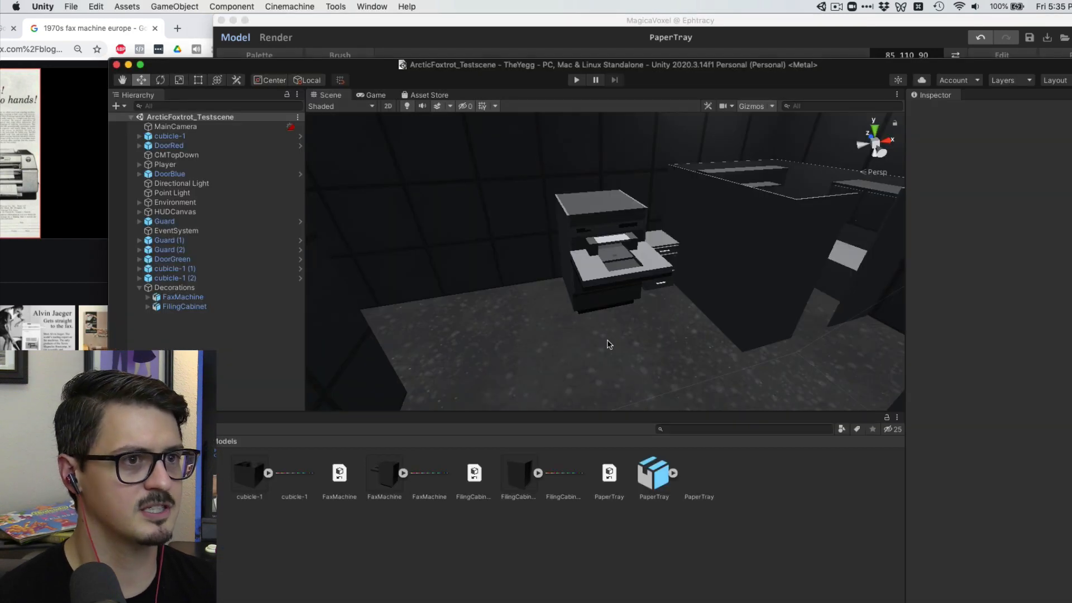
click(665, 251)
key(f)
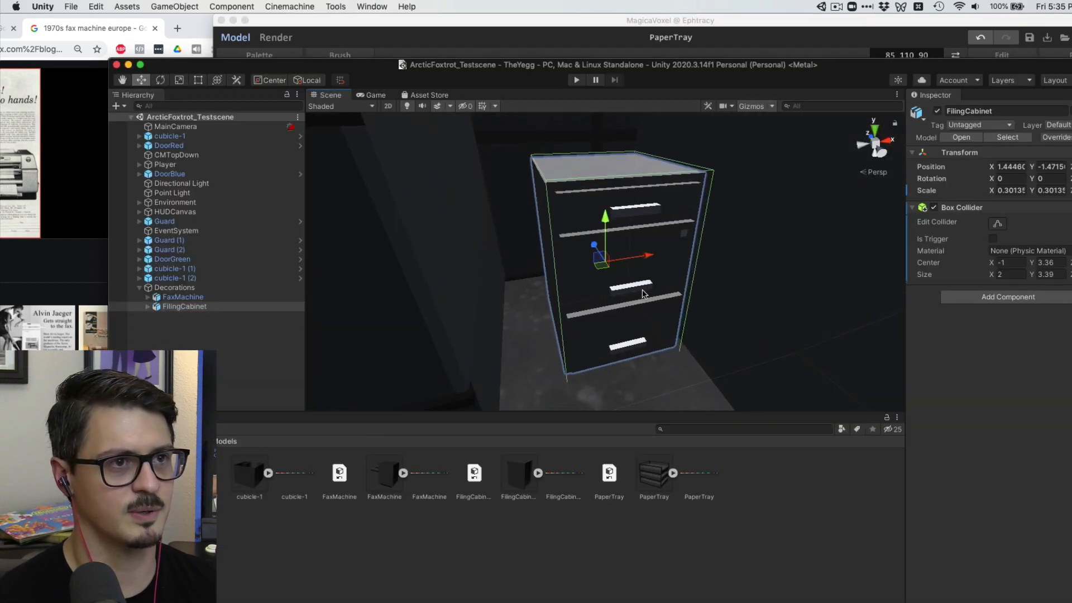
drag(656, 478, 617, 226)
key(f)
scroll(620, 235, down, 5)
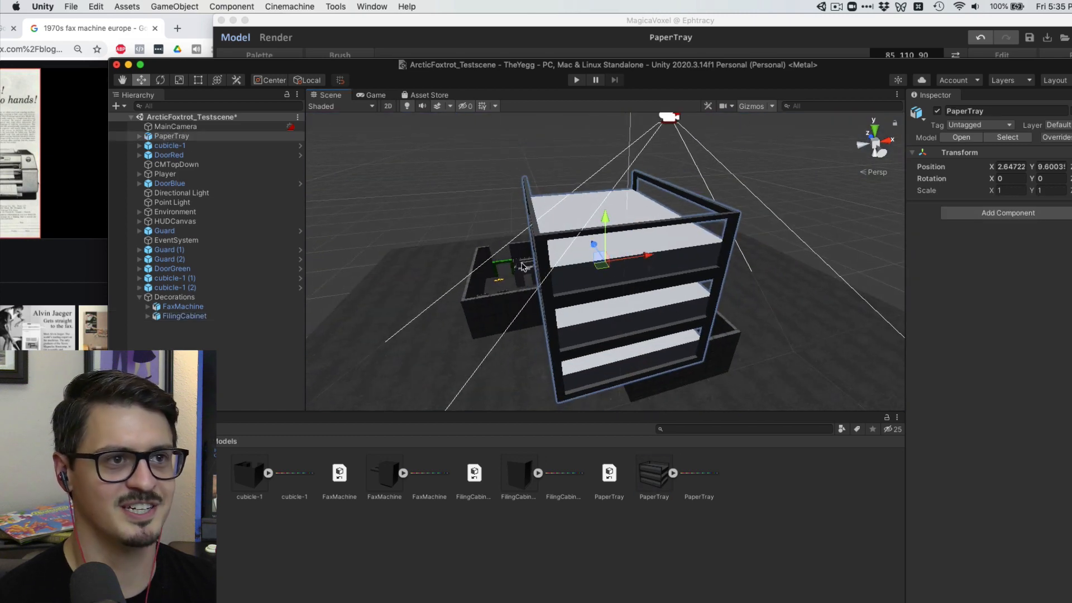
Scale the PaperTray object down uniformly to about 0.036
scroll(524, 267, down, 3)
key(e)
key(r)
drag(605, 259, 854, 223)
key(w)
key(f)
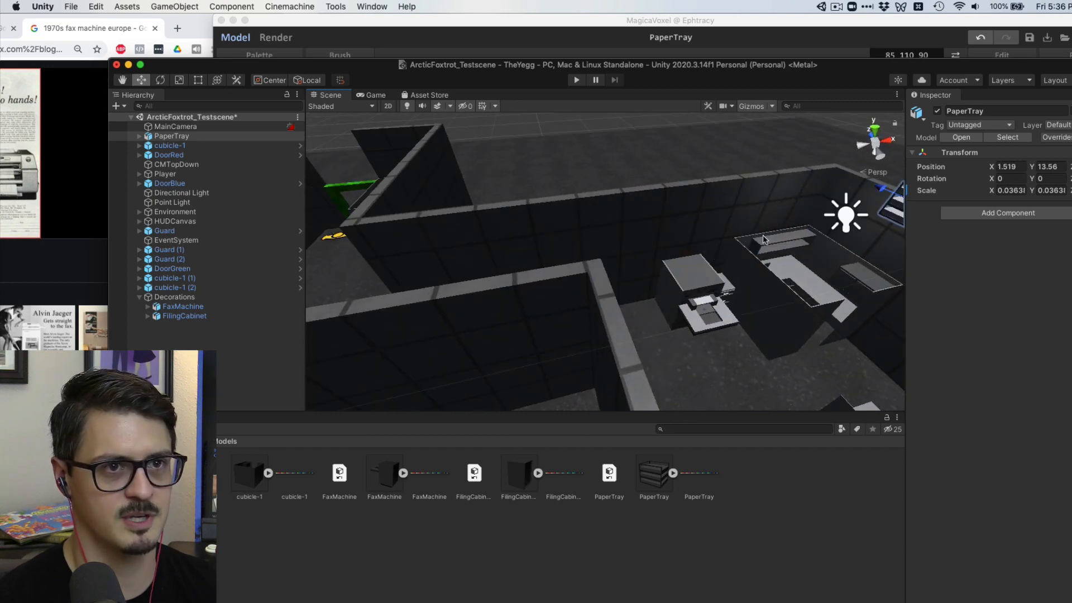
Move the paper tray down to Y 9.61 and across to X 2.67, near the filing cabinet
scroll(737, 246, down, 3)
drag(702, 225, 680, 260)
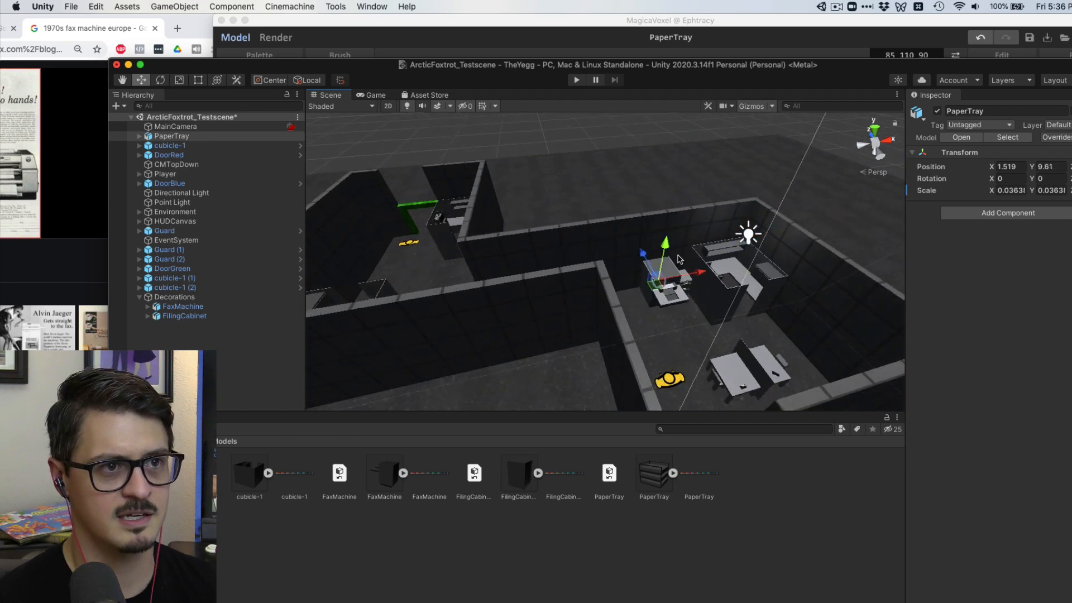
click(680, 260)
click(688, 278)
drag(712, 274, 726, 269)
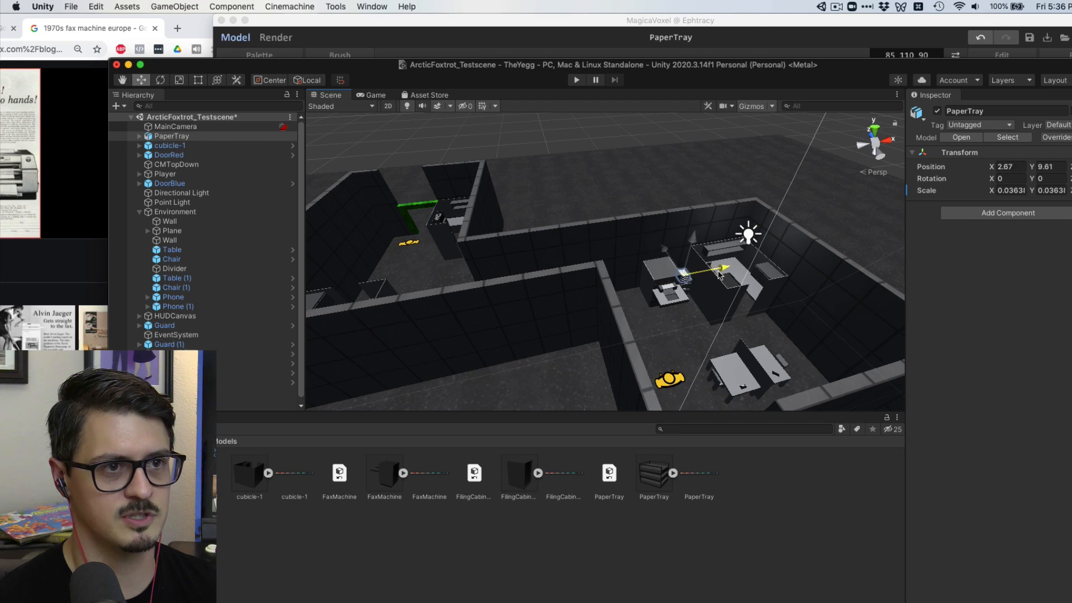
Rotate the paper tray 180 degrees about Y and position it at about X 2.41, Y 9.52
key(f)
drag(601, 242, 510, 273)
click(642, 232)
key(e)
alt+drag(640, 290, 650, 233)
key(w)
key(f)
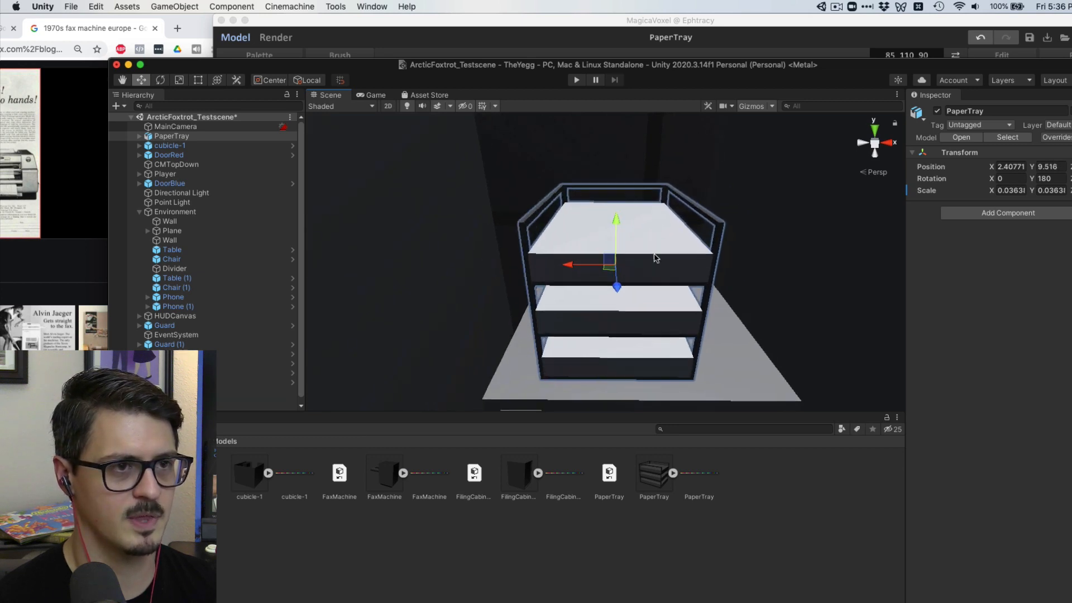
Enlarge the paper tray uniformly to about 0.042 and set it on top of the filing cabinet at X 2.438, Y 9.506
drag(566, 261, 620, 304)
scroll(580, 267, down, 10)
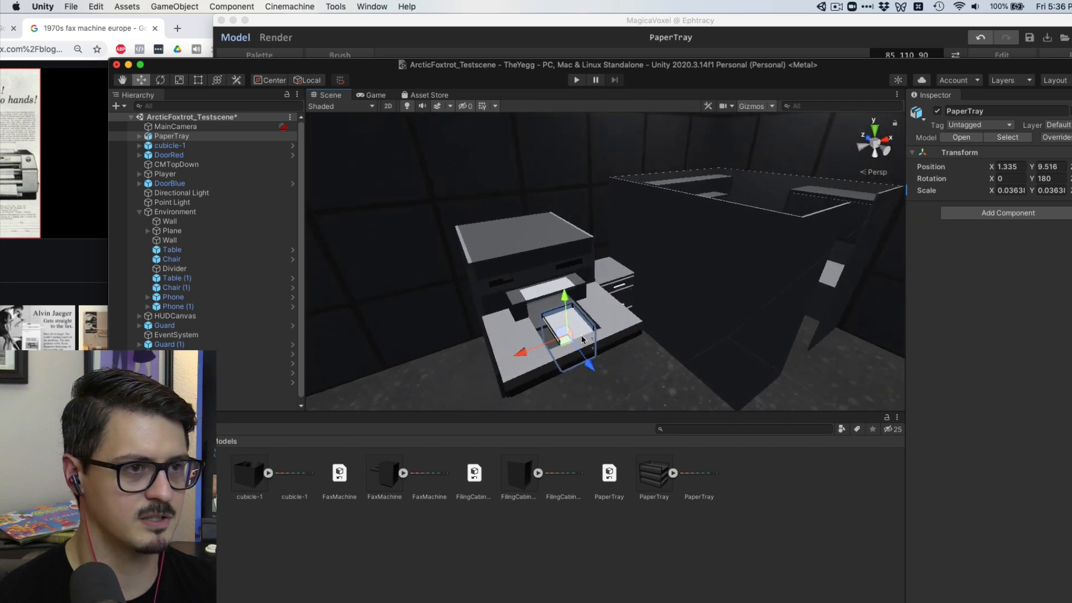
key(e)
key(r)
drag(570, 336, 606, 221)
key(w)
scroll(601, 272, up, 5)
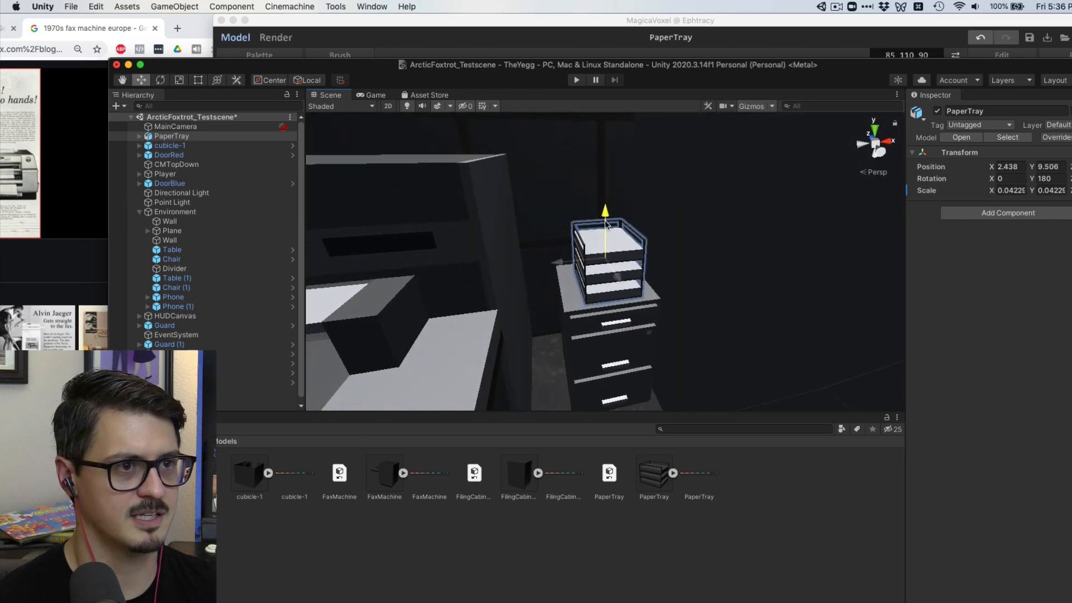
Fine-tune the paper tray's position on the filing cabinet to X 2.42 and save the scene
drag(570, 264, 563, 323)
scroll(605, 286, down, 8)
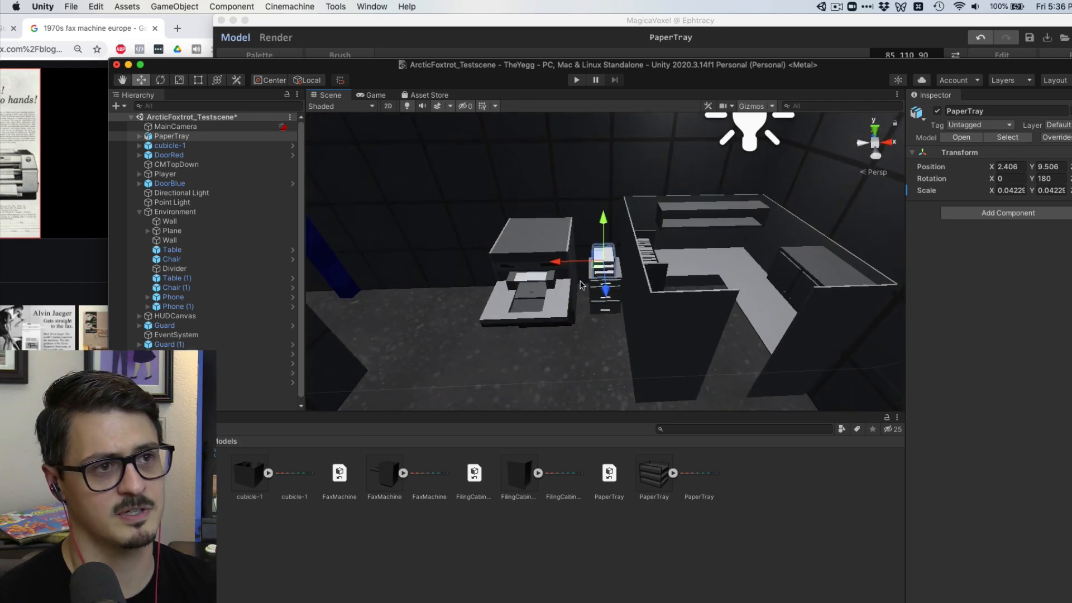
drag(578, 265, 576, 263)
scroll(572, 290, down, 4)
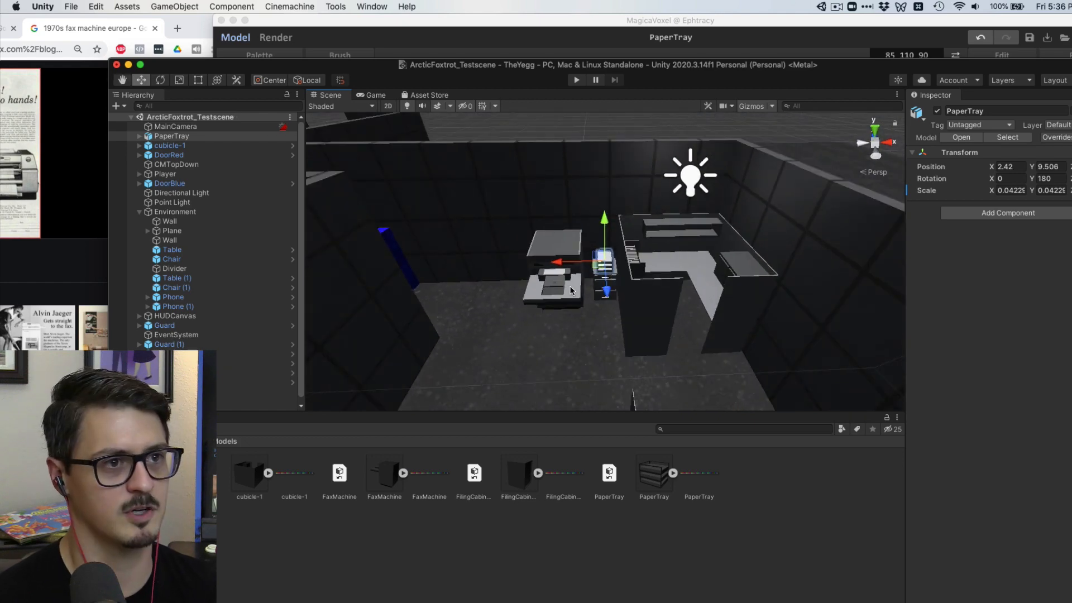
Run the game to check the new props from the top-down camera and stop play mode
click(547, 132)
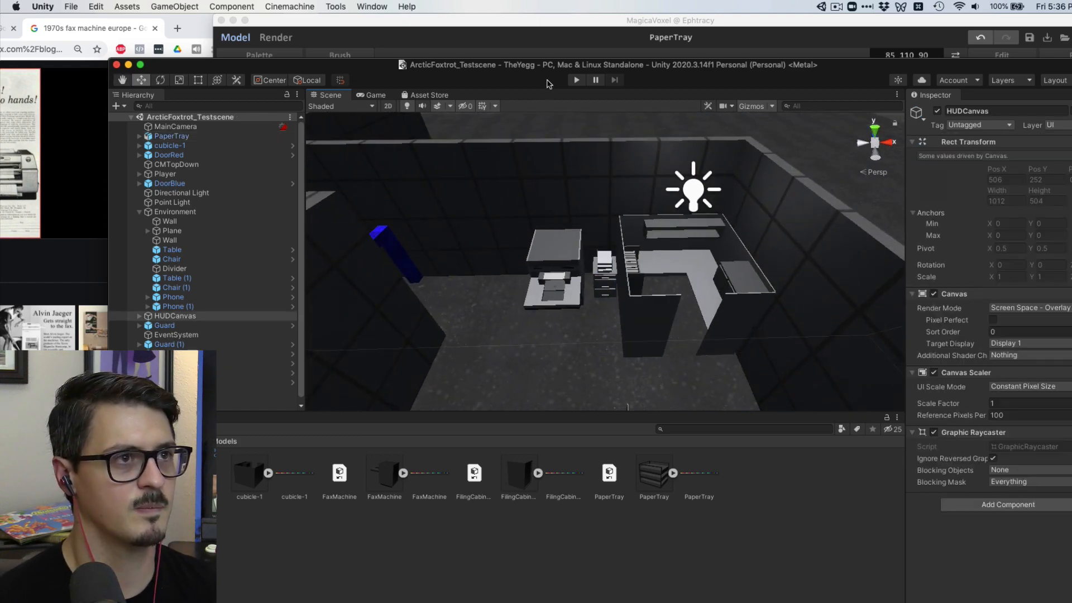
click(576, 79)
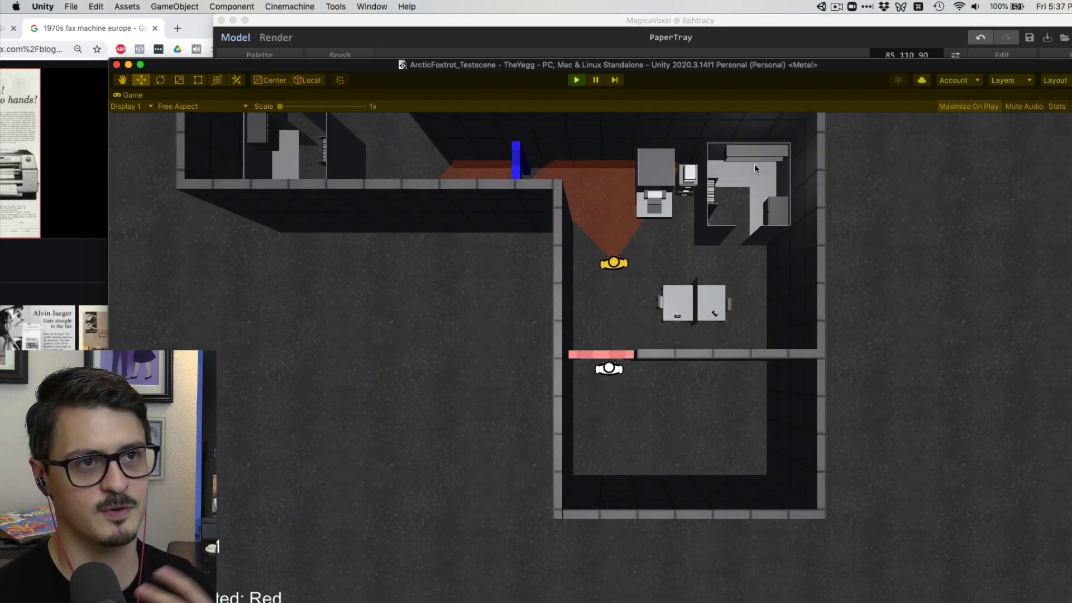
click(576, 80)
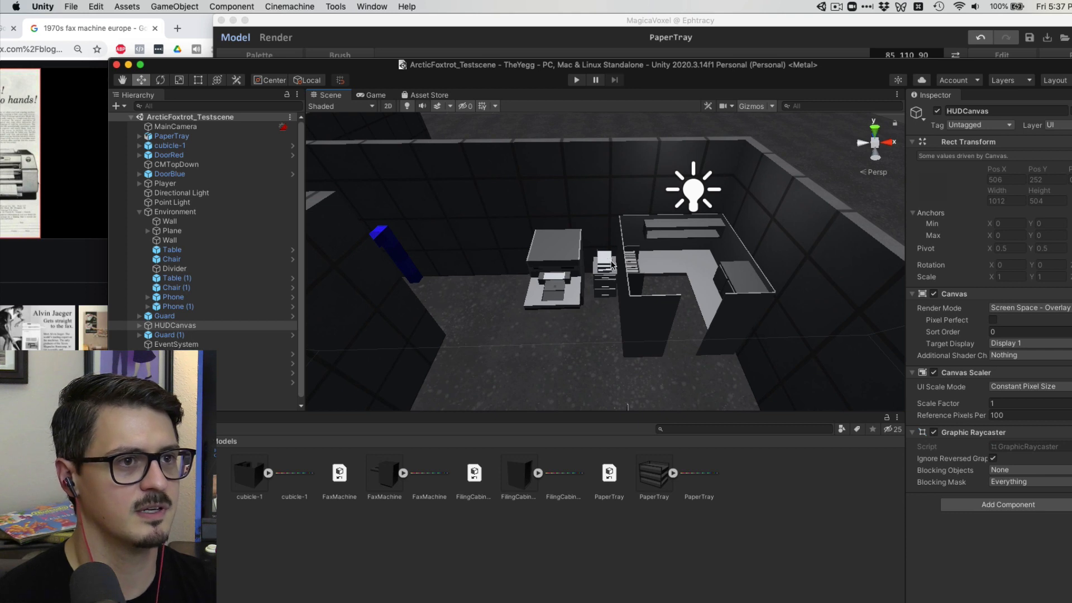
Move the paper tray into the Decorations group of the scene hierarchy
click(606, 265)
click(141, 137)
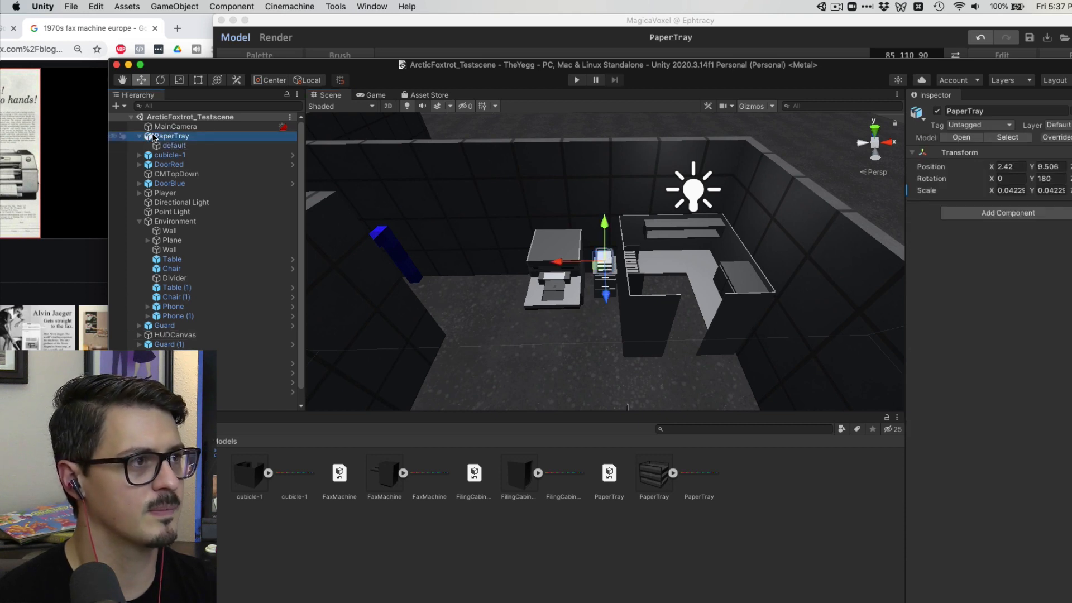
drag(141, 137, 178, 393)
Duplicate the paper tray and place the copy on the cubicle desk at X 1.941, Y 0.044
key(super+d)
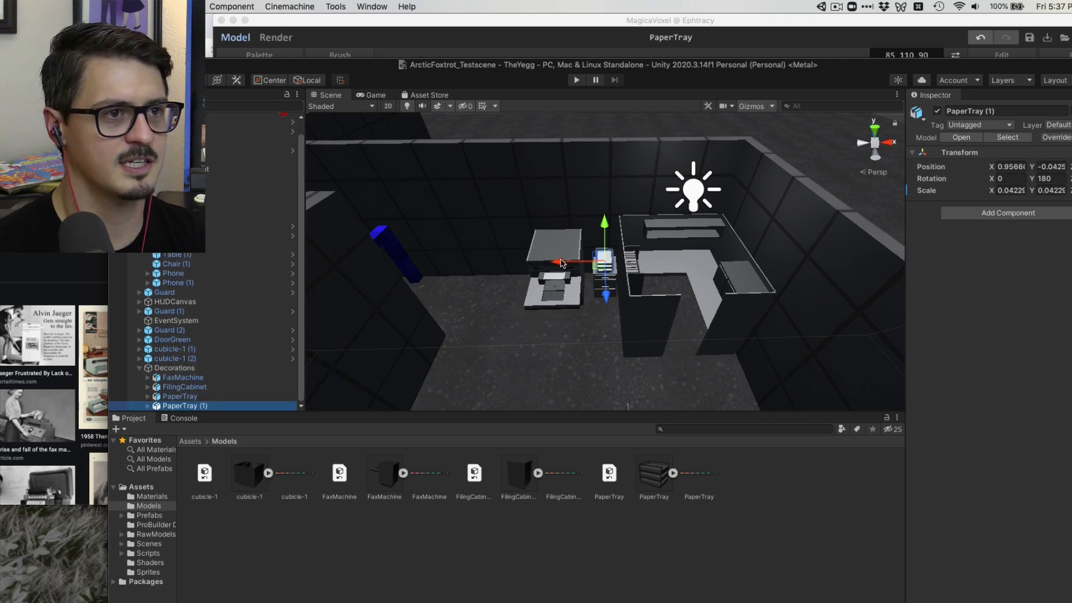
drag(562, 262, 608, 200)
scroll(627, 264, up, 3)
key(f)
scroll(640, 234, down, 5)
drag(566, 264, 545, 263)
scroll(539, 261, down, 3)
scroll(538, 261, down, 3)
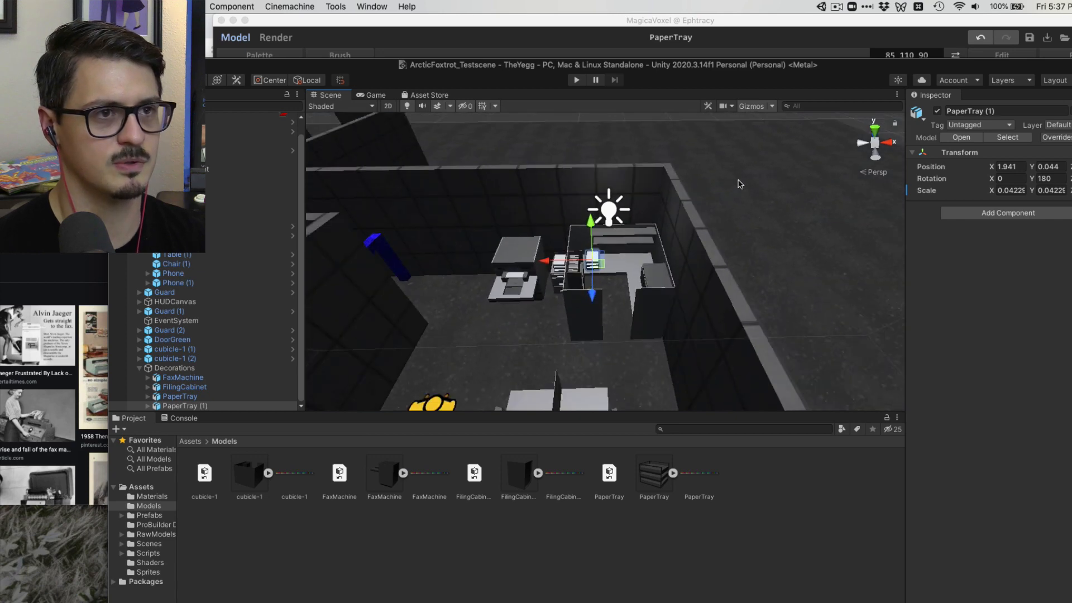
scroll(721, 162, down, 1)
click(635, 163)
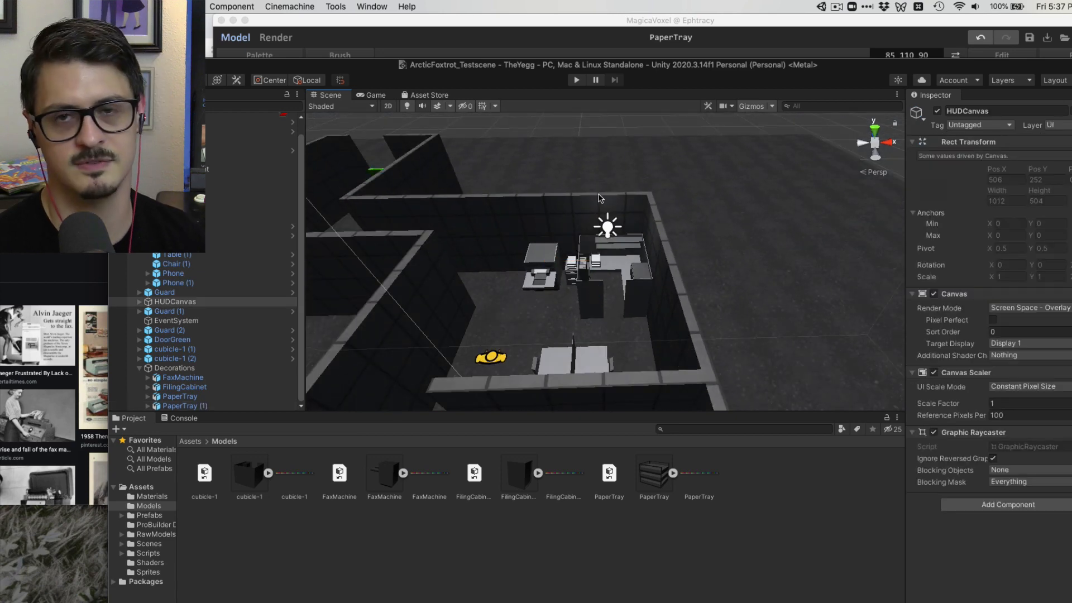
alt+drag(600, 199, 557, 292)
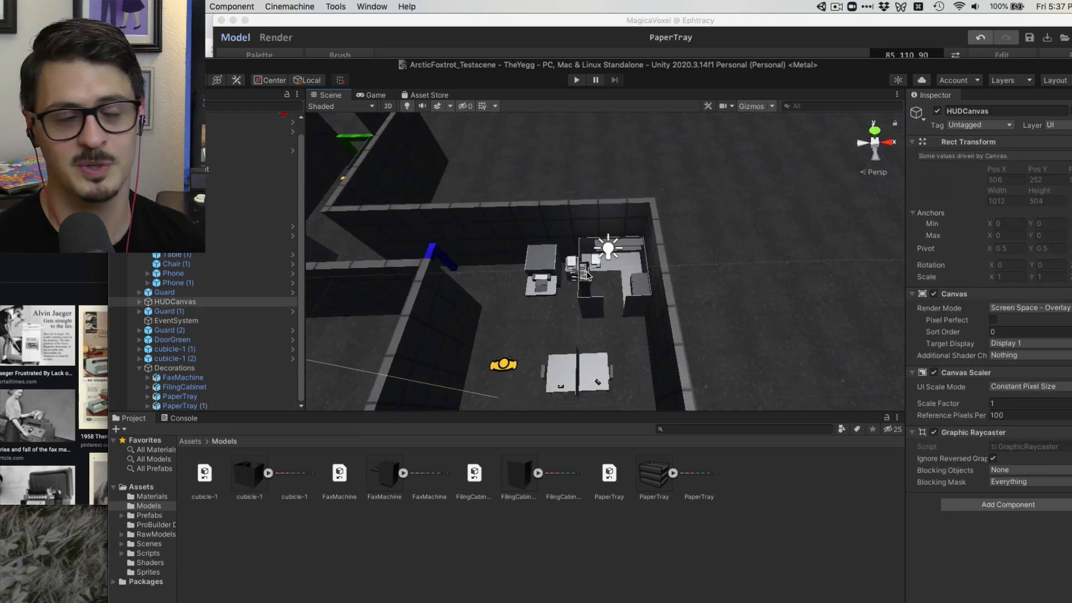
middle_drag(563, 278, 590, 254)
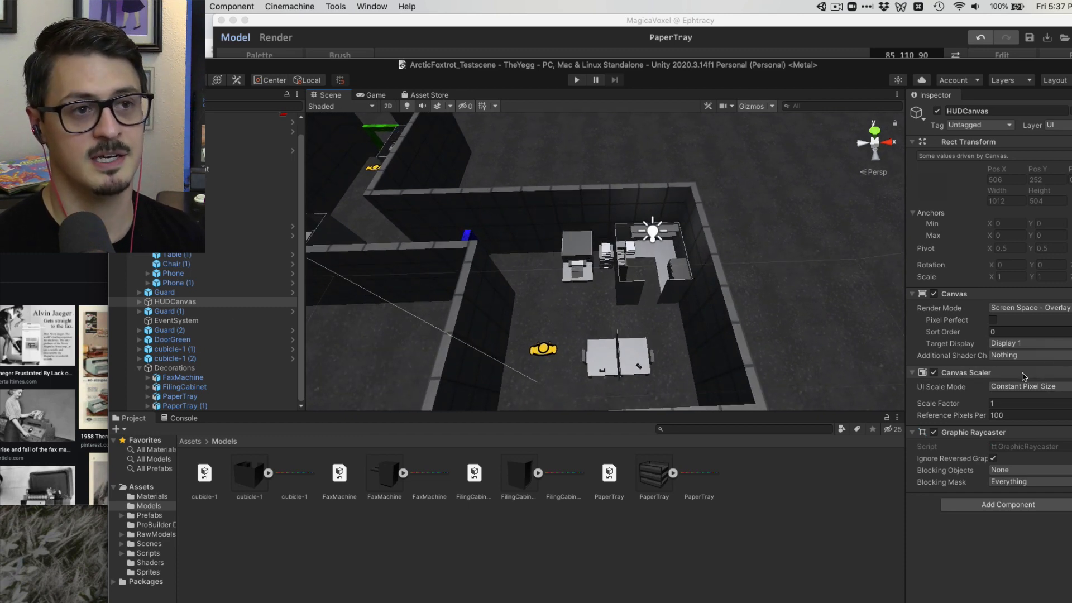
scroll(613, 329, up, 6)
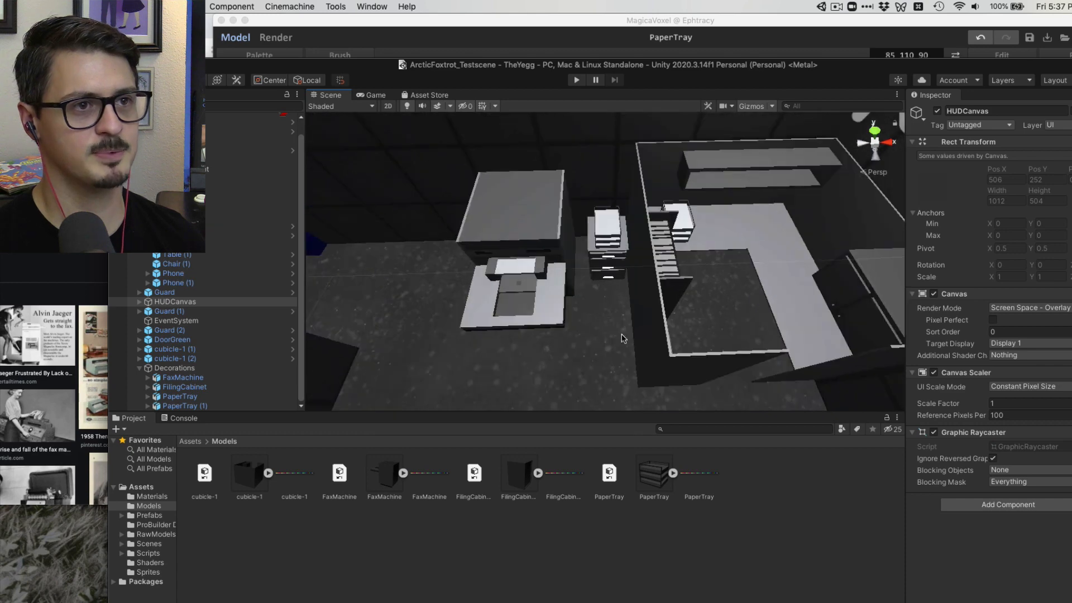
alt+drag(622, 335, 754, 259)
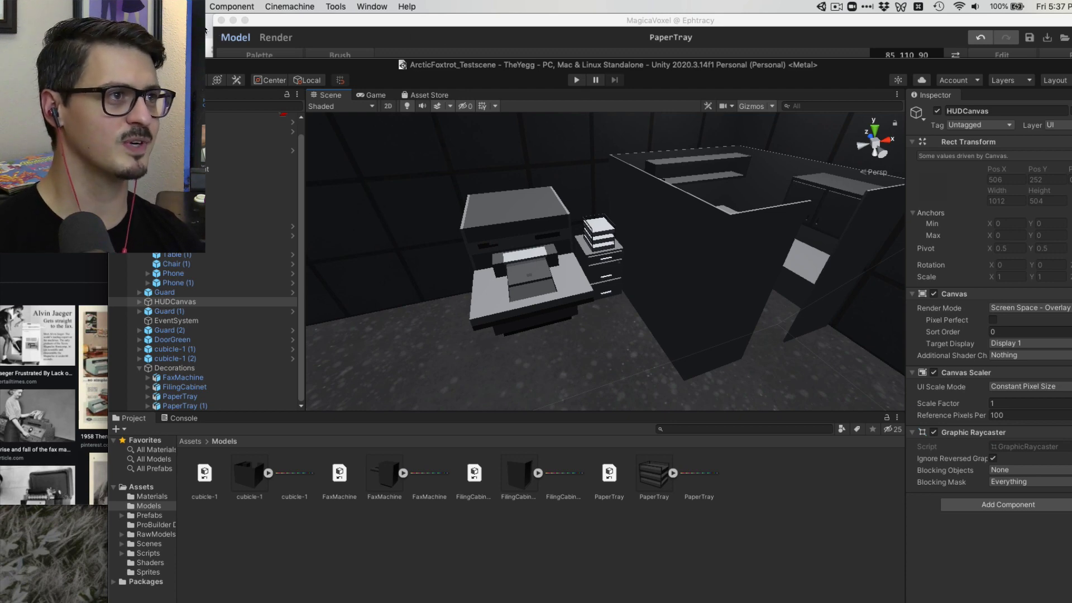
Switch to Chrome, open the MagicaVoxel site ephtracy.github.io in a new tab, and look over its home page gallery and update log
click(229, 78)
drag(231, 89, 519, 50)
key(super+t)
text(magi)
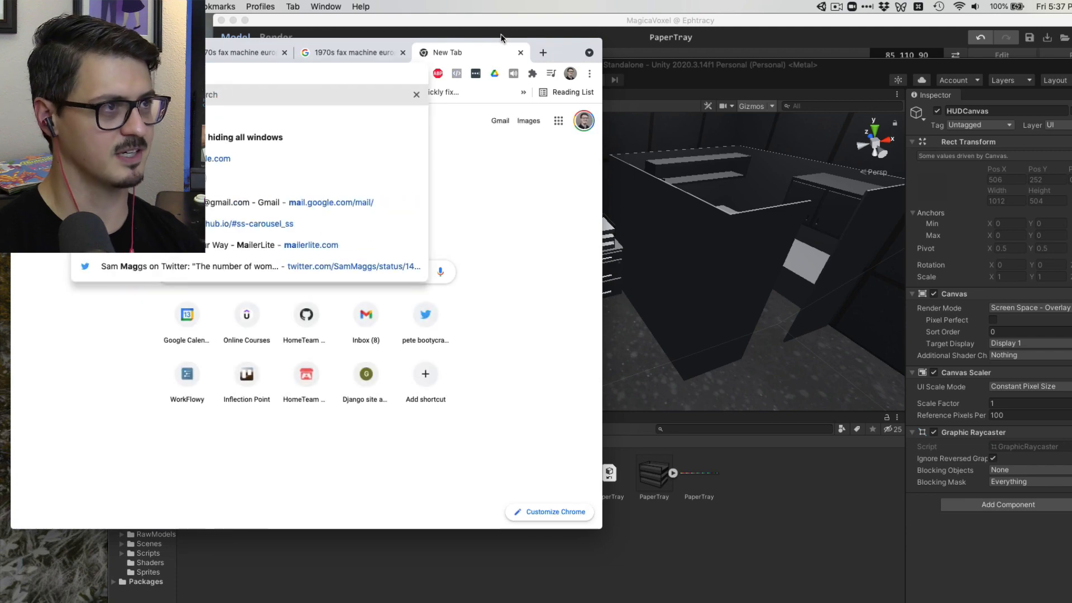
key(Return)
click(147, 187)
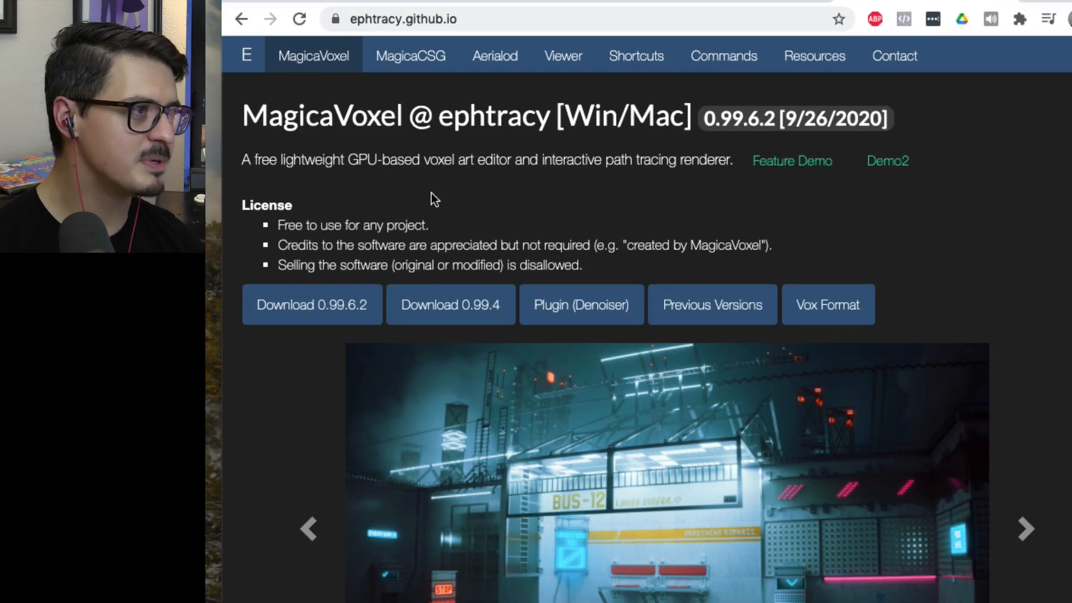
scroll(601, 196, down, 10)
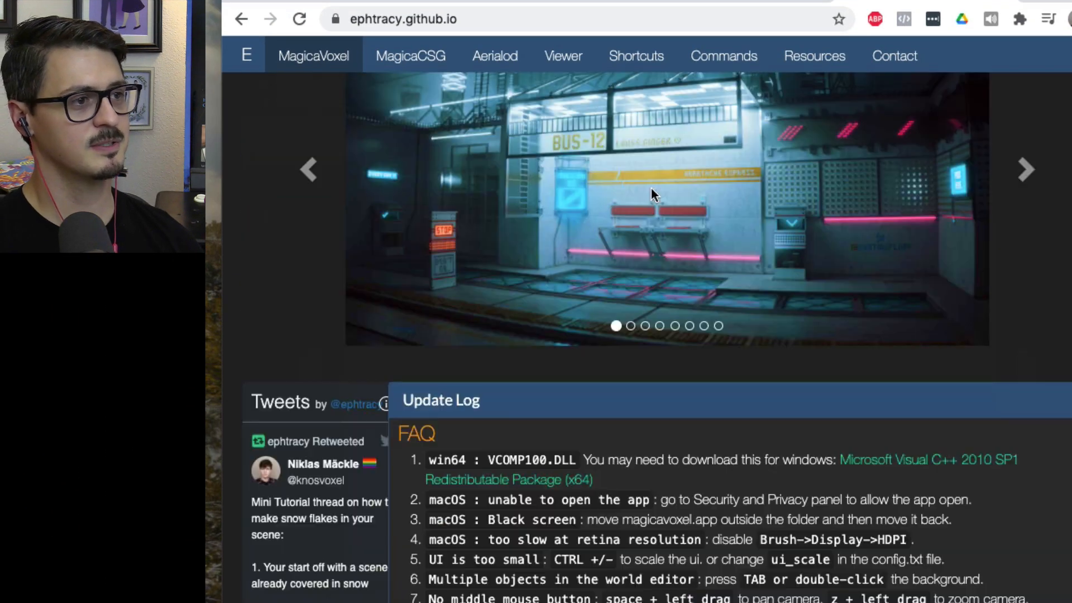
scroll(679, 209, down, 2)
scroll(681, 216, up, 12)
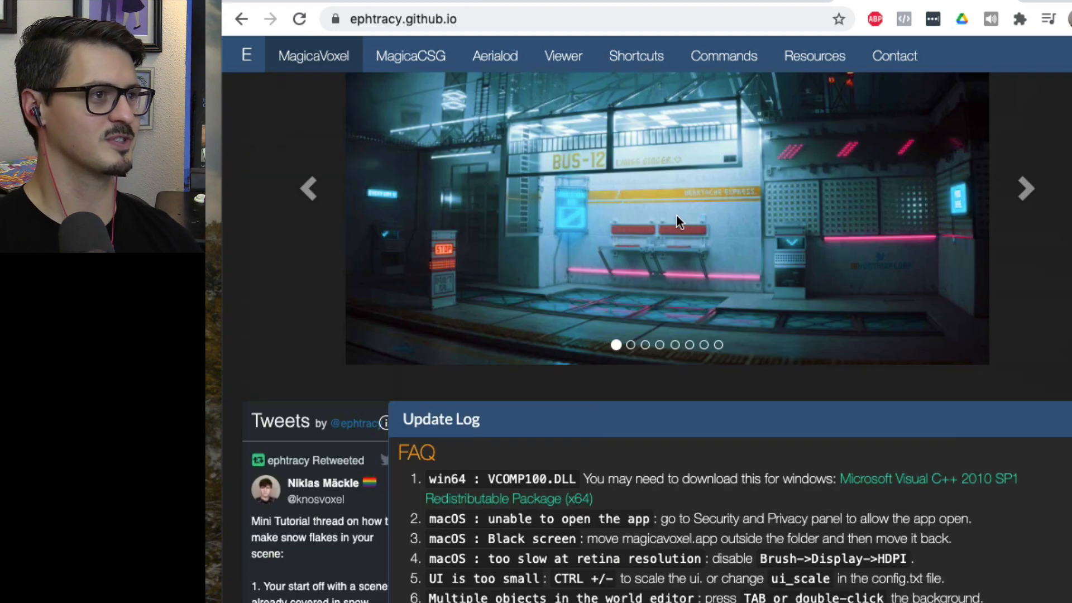